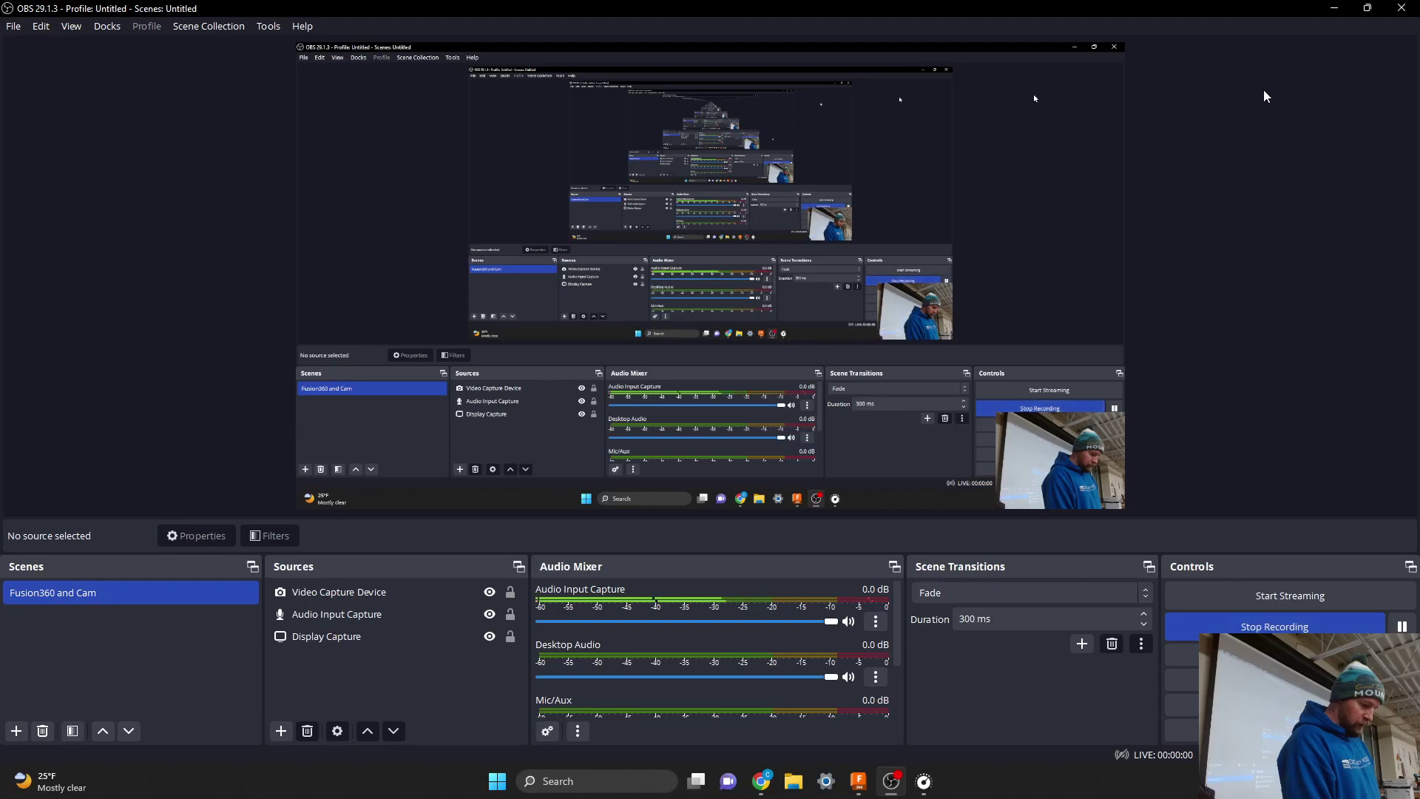
# Start the OBS recording and leave the Model Monday v6 design showing in Fusion 360
pyautogui.click(1334, 7)
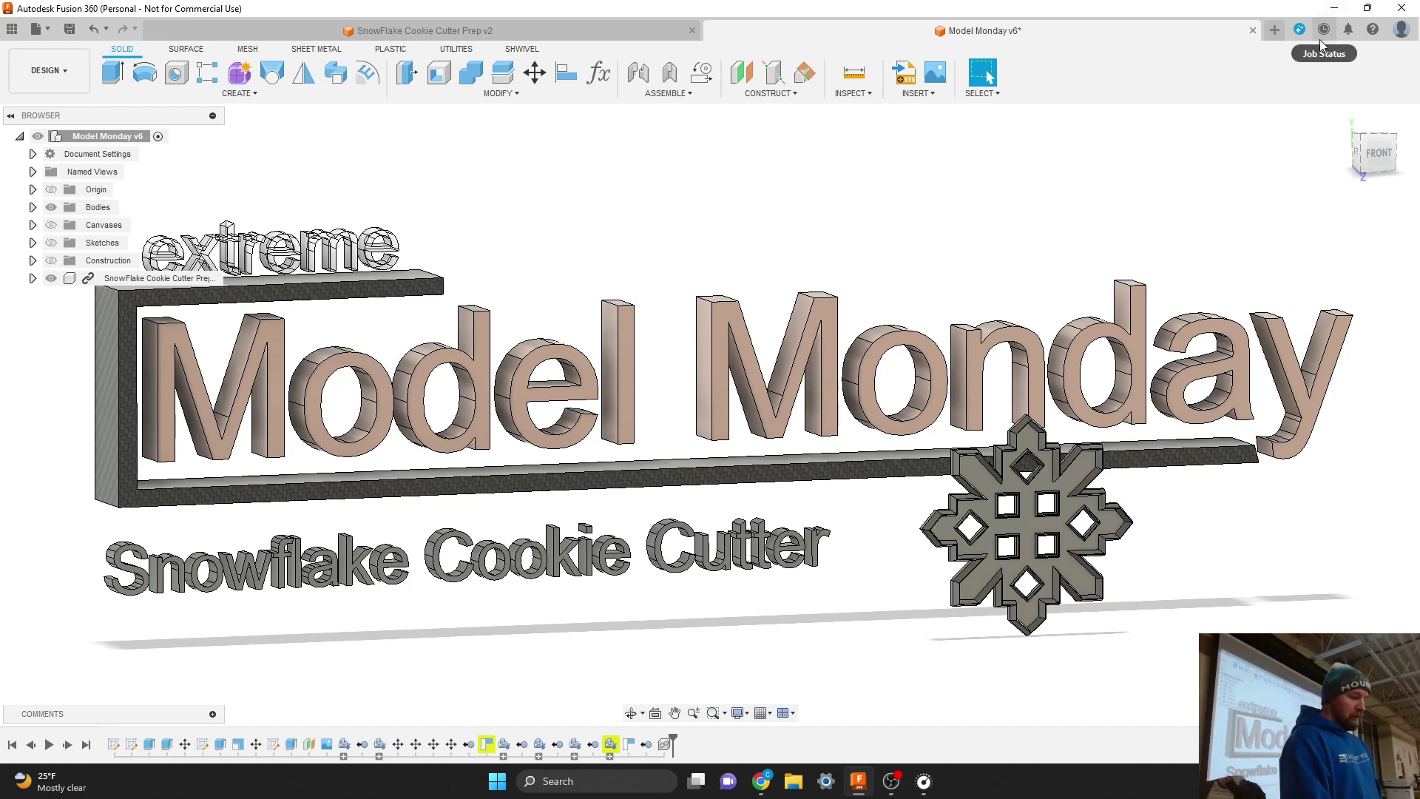
# Create a new blank Untitled design tab next to the Model Monday and SnowFlake tabs
pyautogui.click(1274, 30)
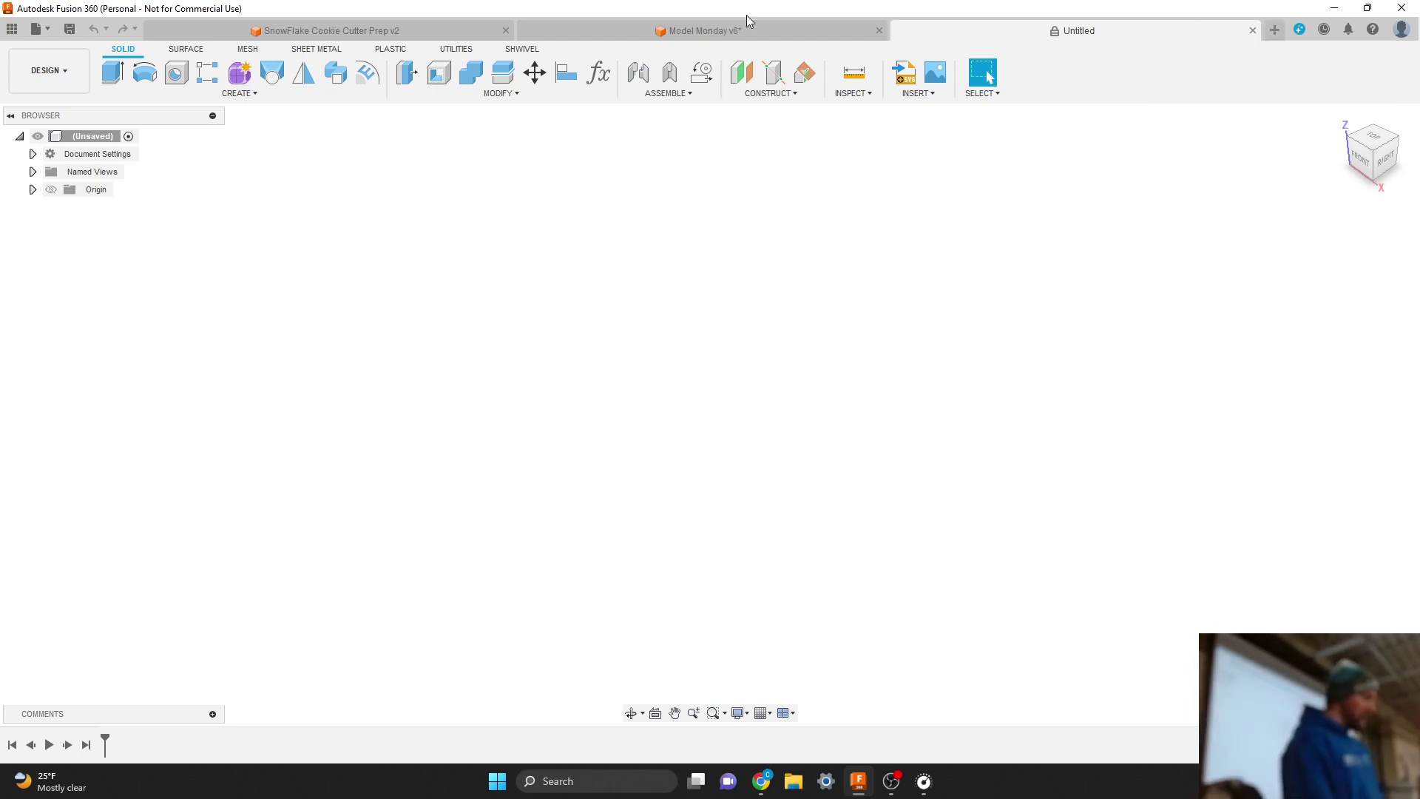
pyautogui.click(279, 97)
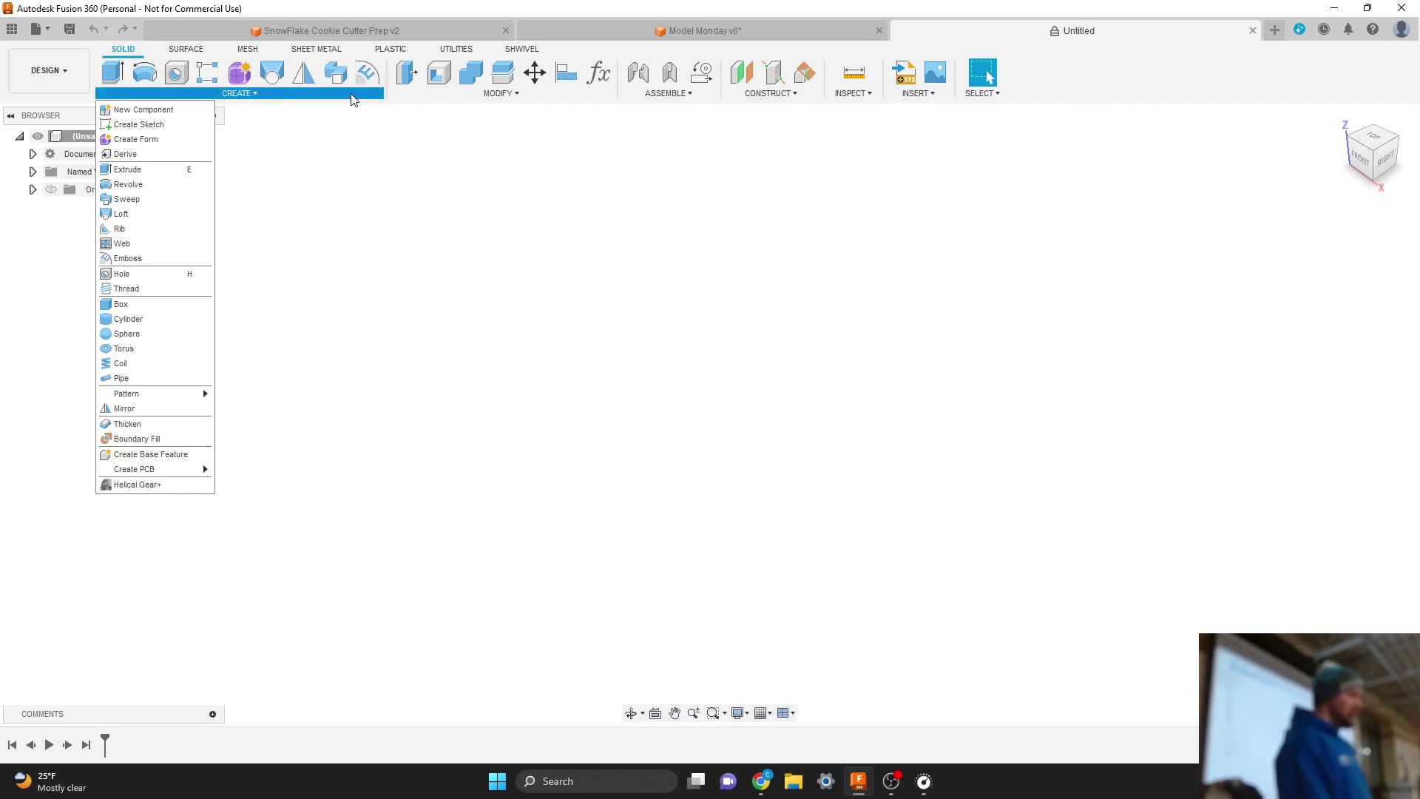
pyautogui.moveTo(434, 95)
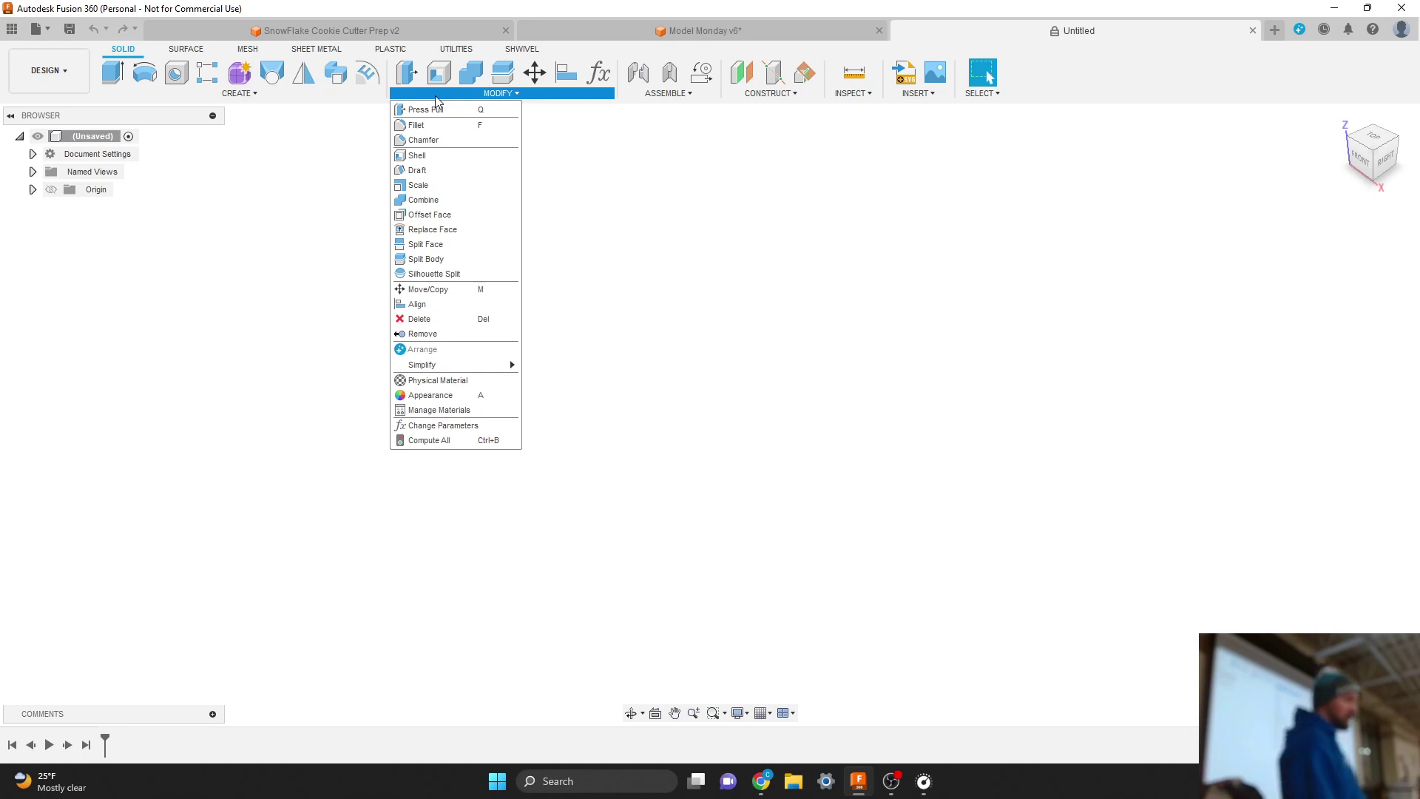
pyautogui.moveTo(666, 101)
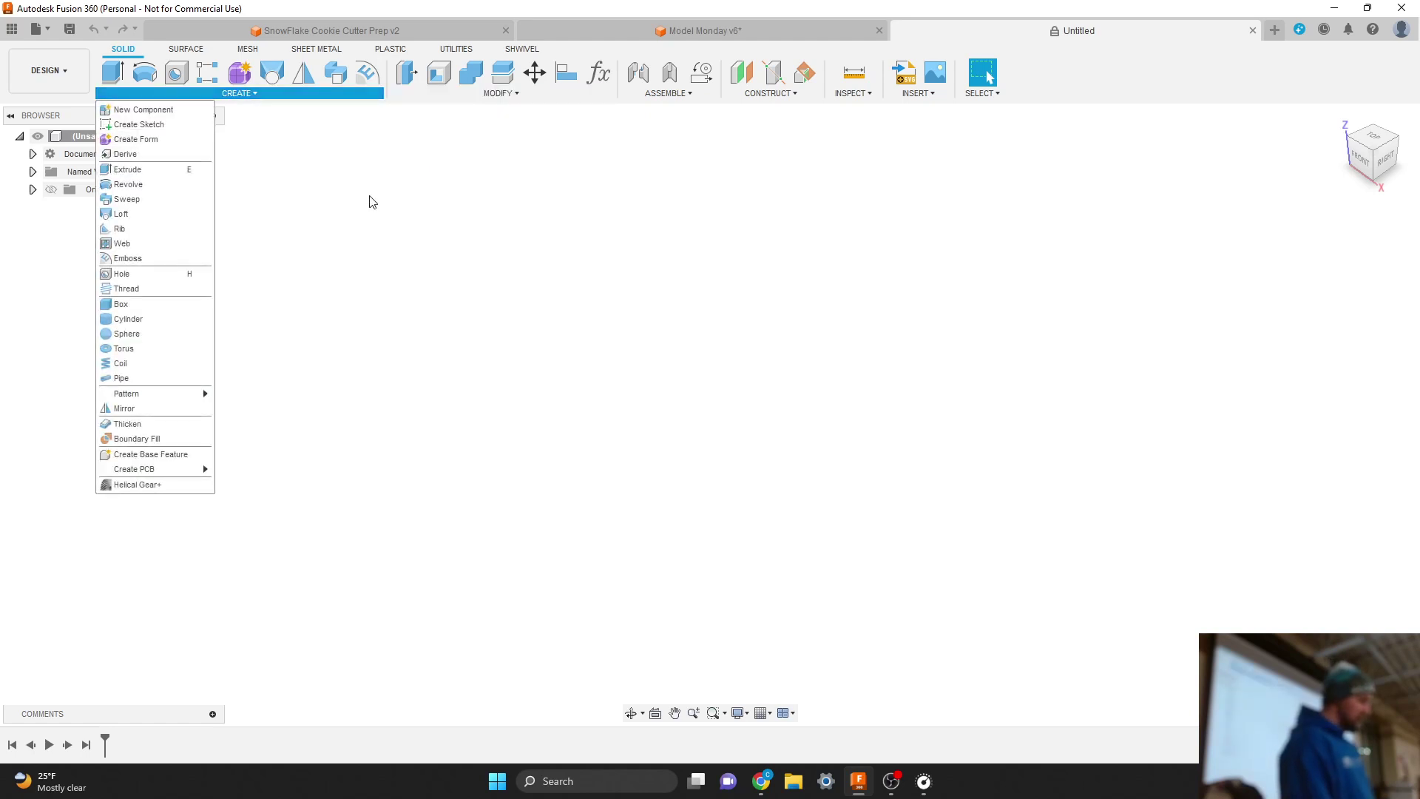
pyautogui.click(370, 201)
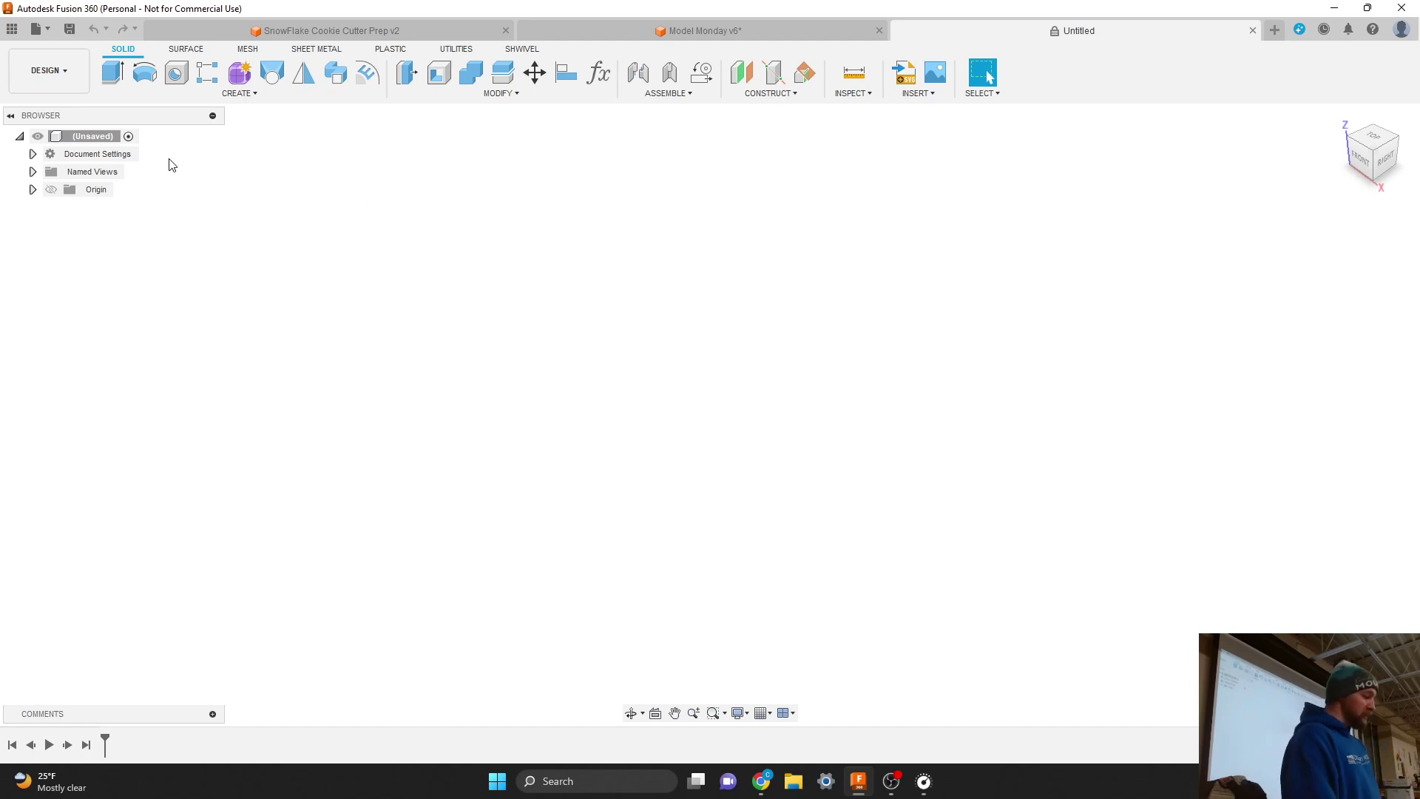
pyautogui.click(380, 30)
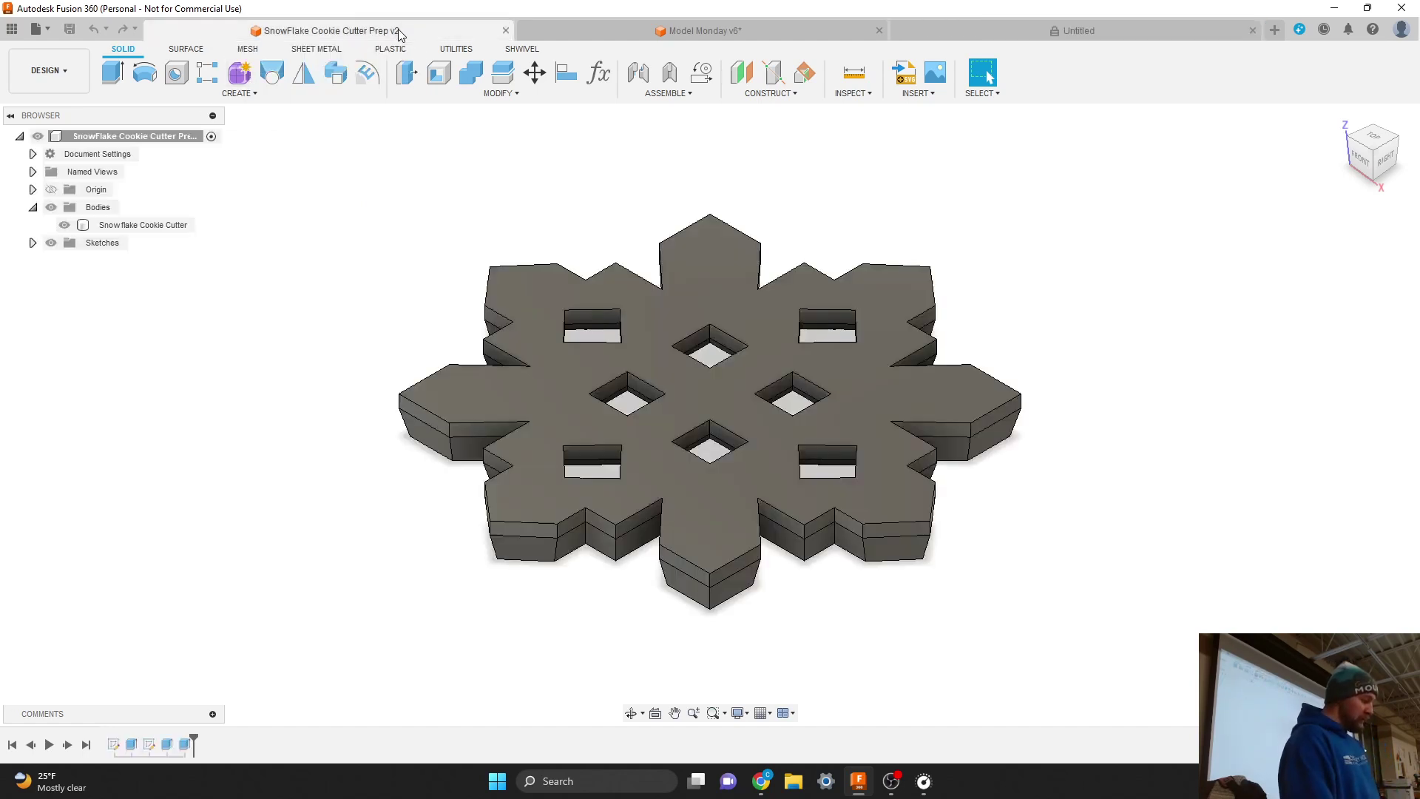
pyautogui.click(33, 243)
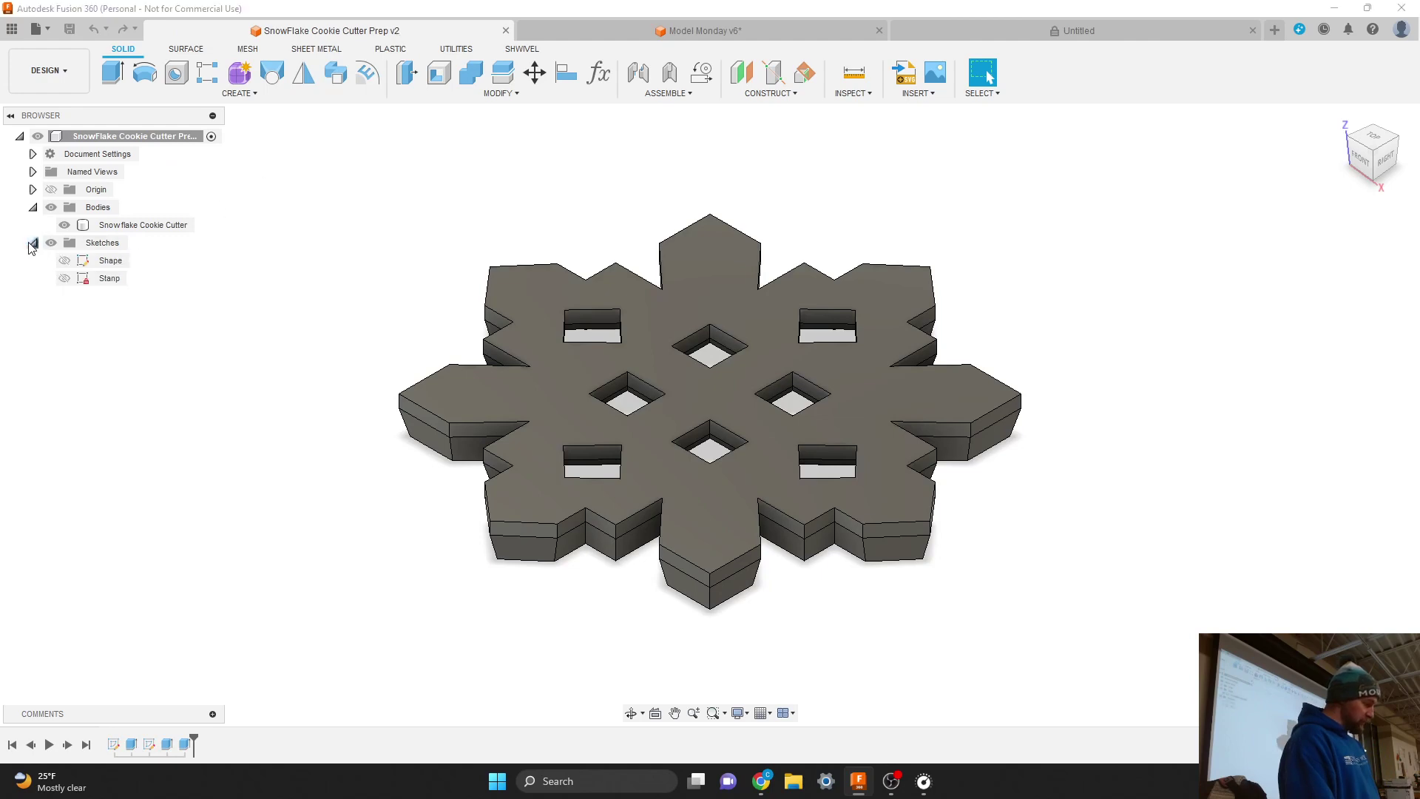
pyautogui.keyDown('shift'); pyautogui.moveTo(1390, 172); pyautogui.dragTo(258, 385, button='middle'); pyautogui.keyUp('shift')
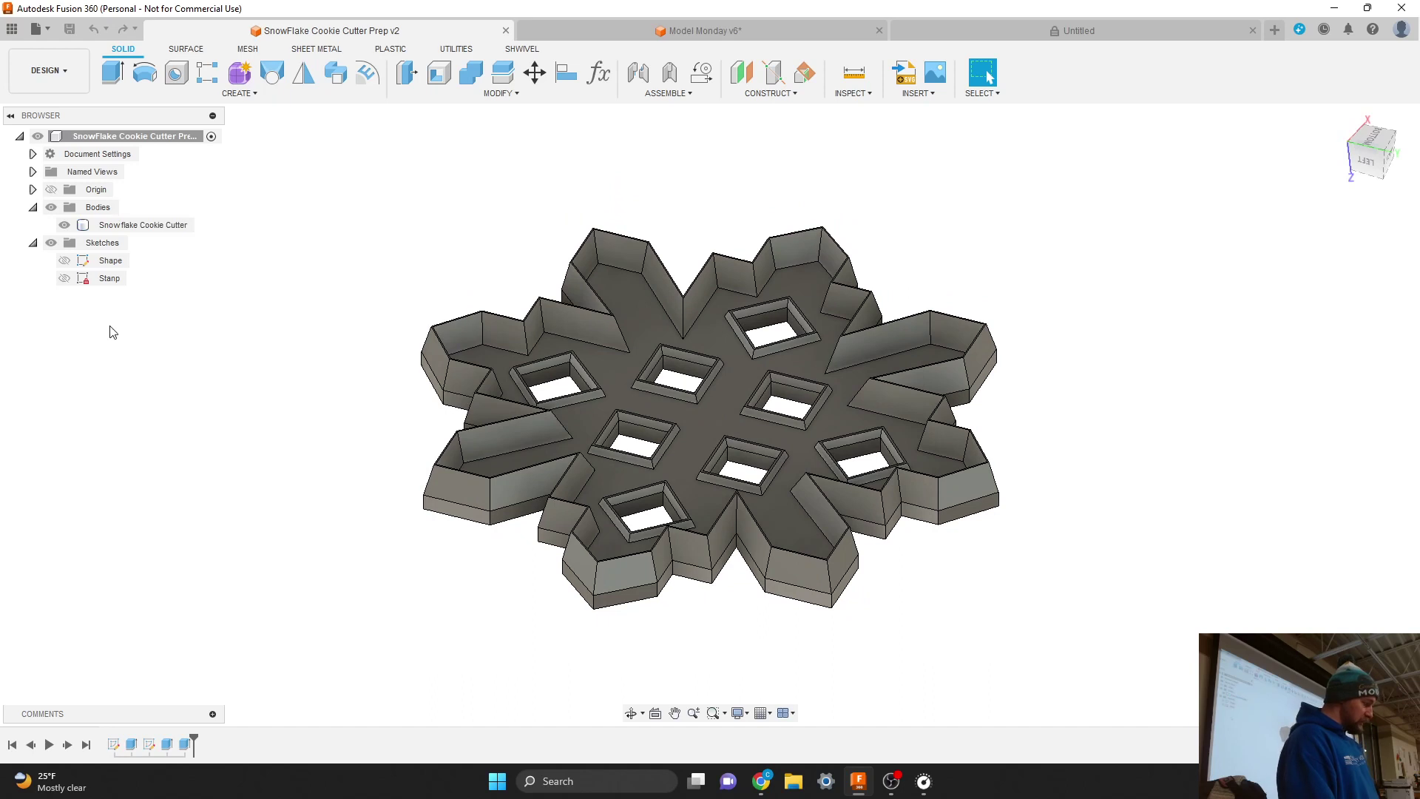
pyautogui.click(76, 279)
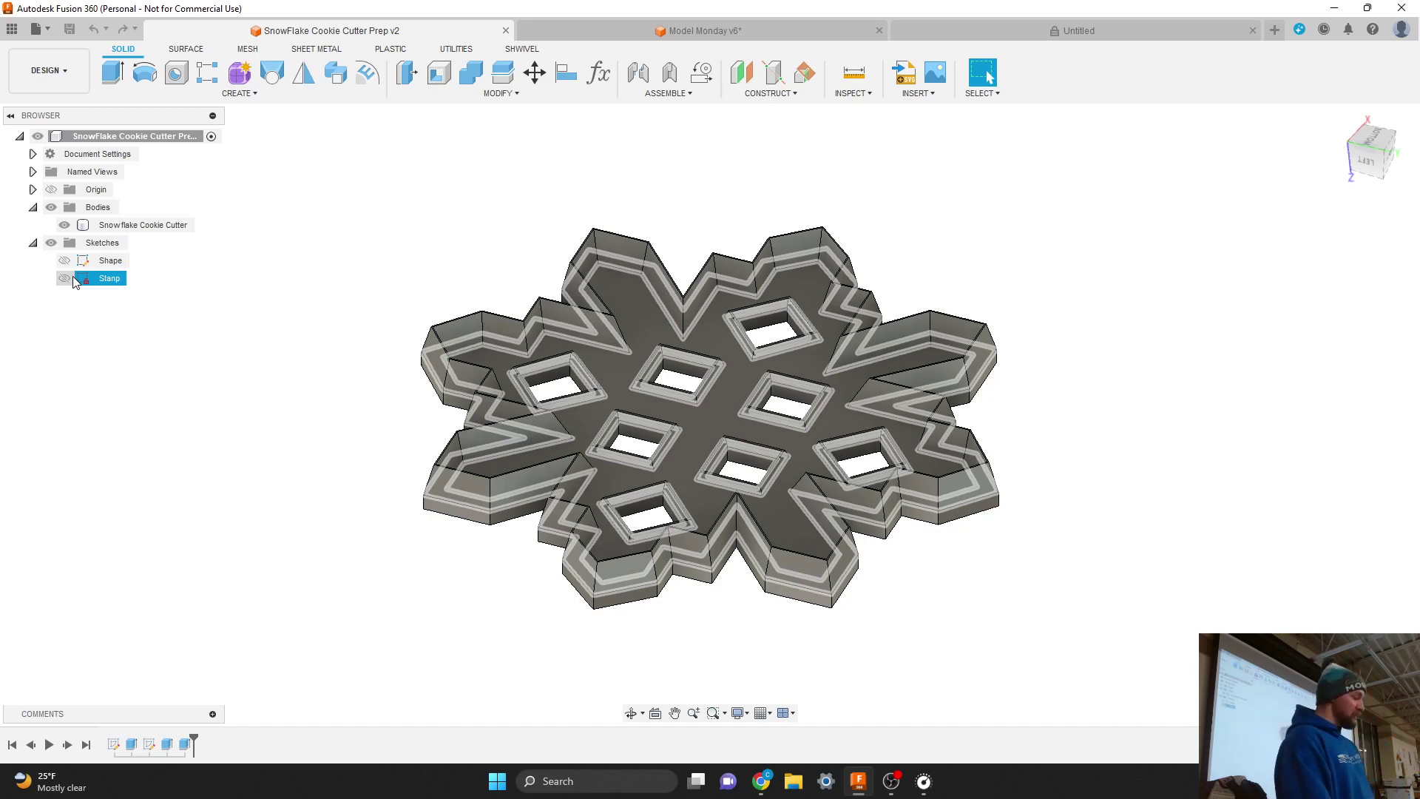
pyautogui.press('Escape')
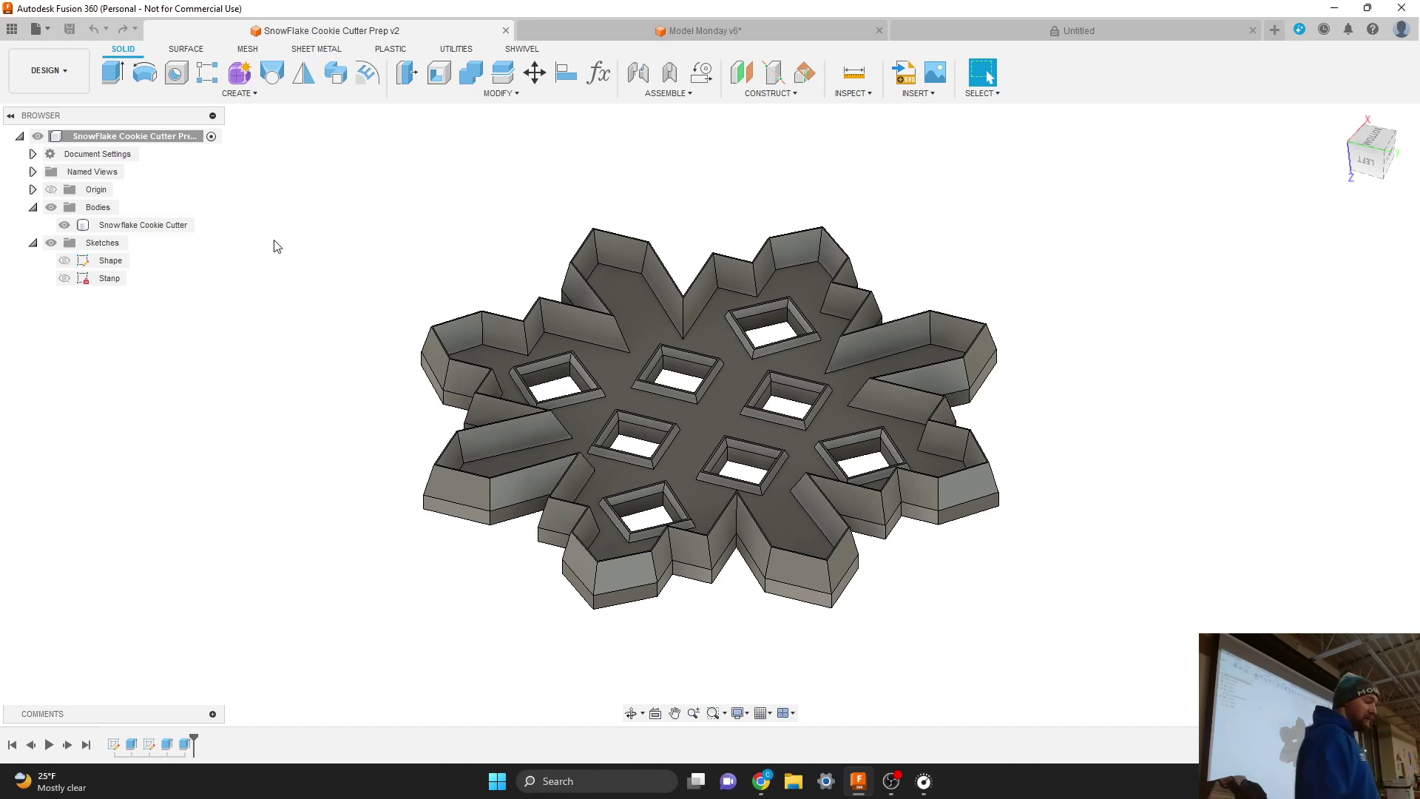
pyautogui.click(994, 35)
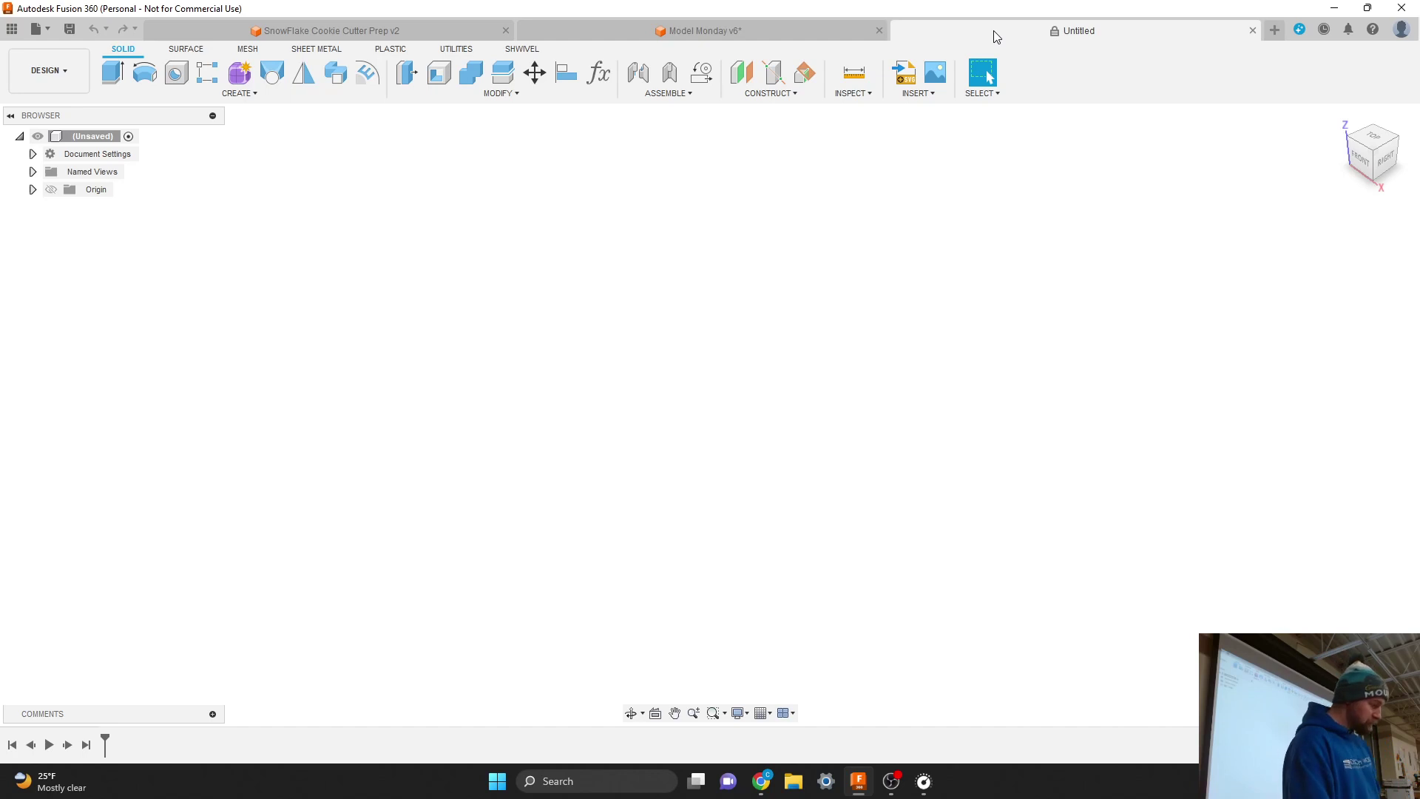
# Switch to the SnowFlake Cookie Cutter Prep v2 tab to show the finished cutter body
pyautogui.click(341, 31)
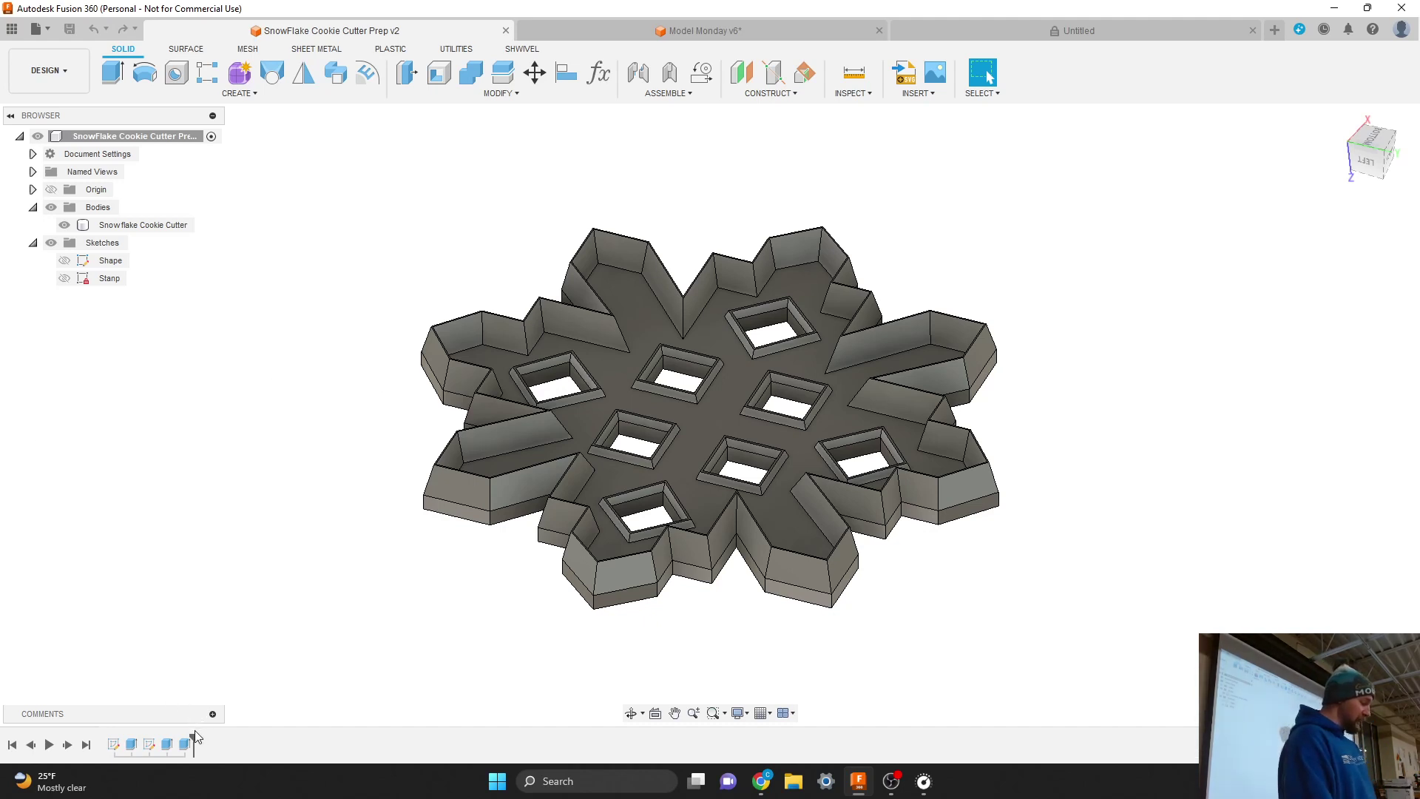
# Roll back the timeline, increase the first Extrude's base plate distance, then replay history to the end
pyautogui.moveTo(194, 739); pyautogui.dragTo(139, 738)
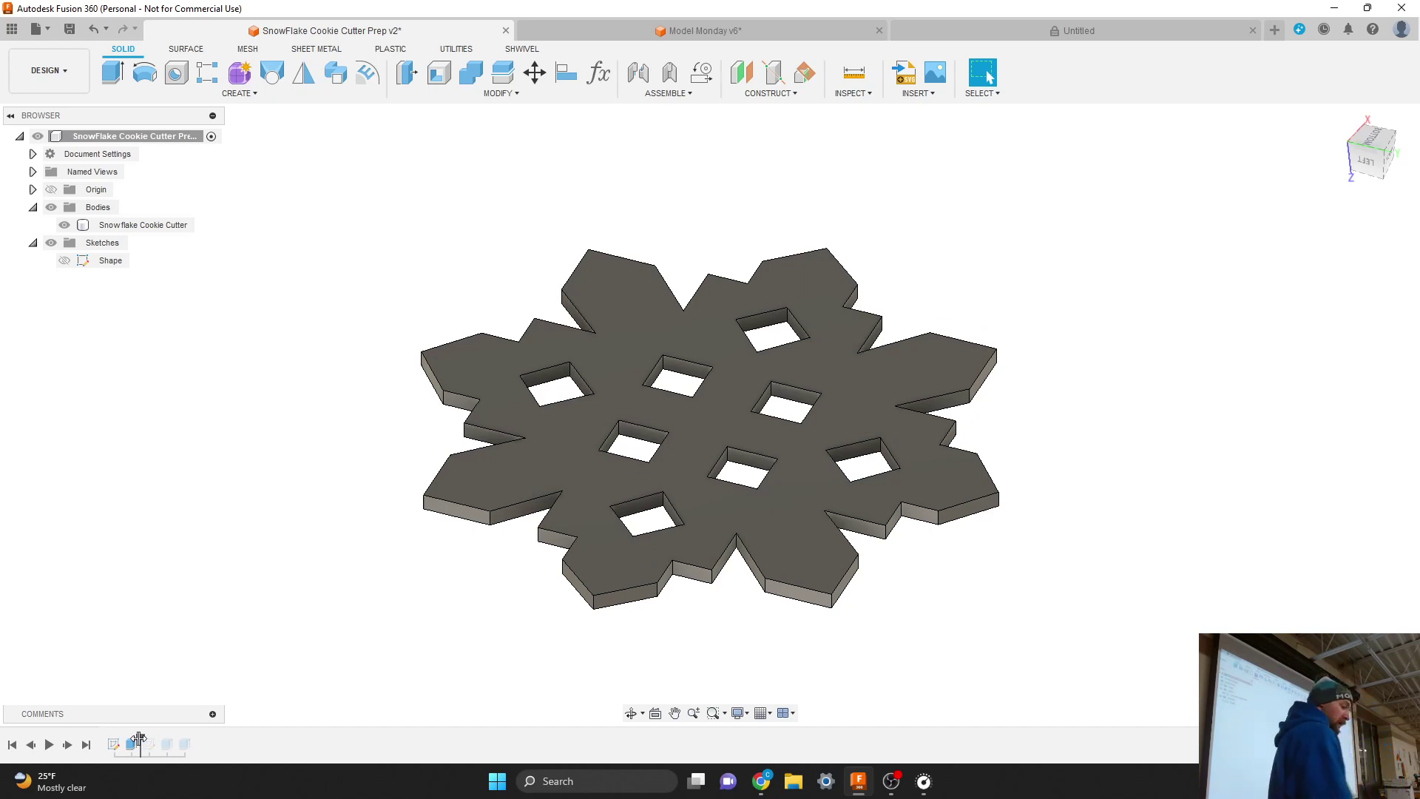
pyautogui.rightClick(132, 745)
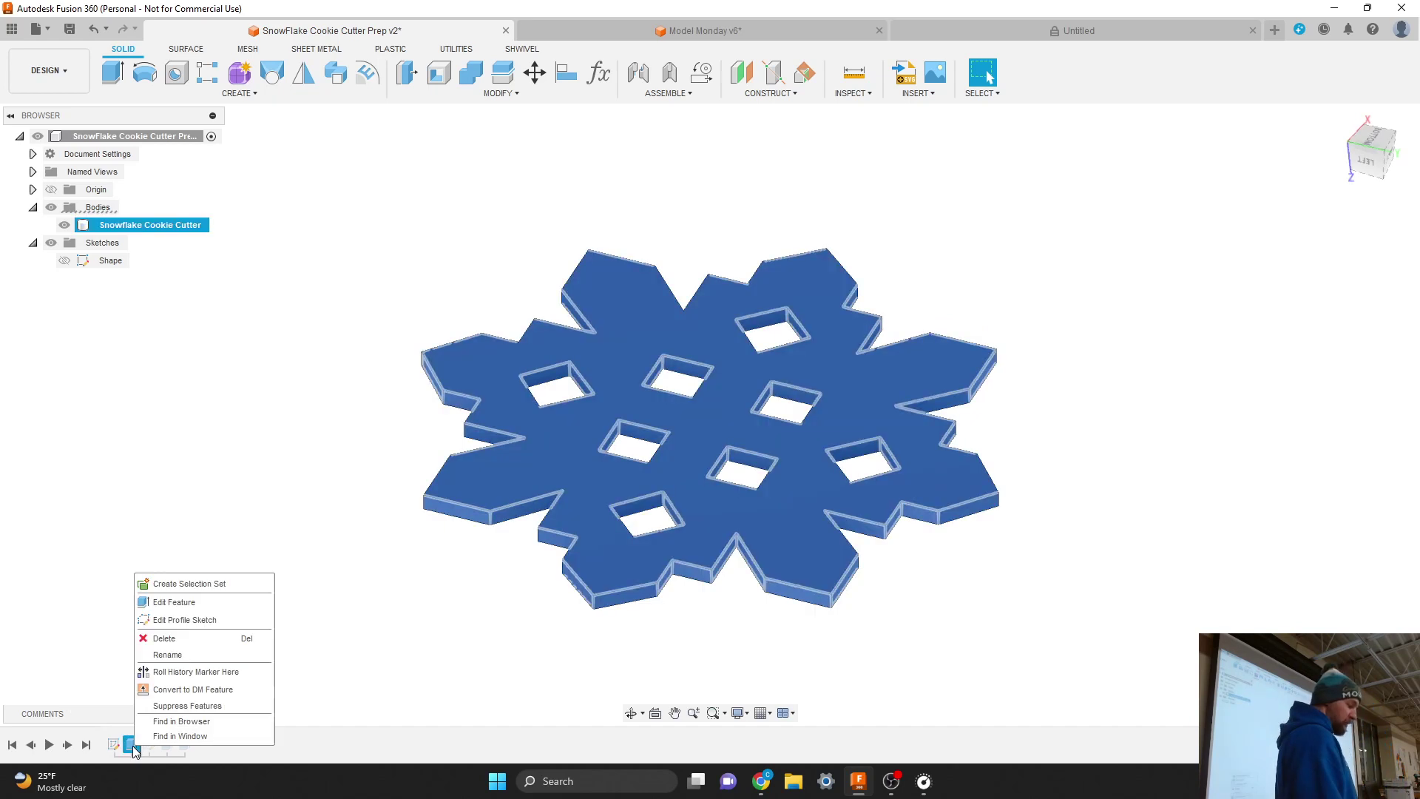
pyautogui.click(158, 603)
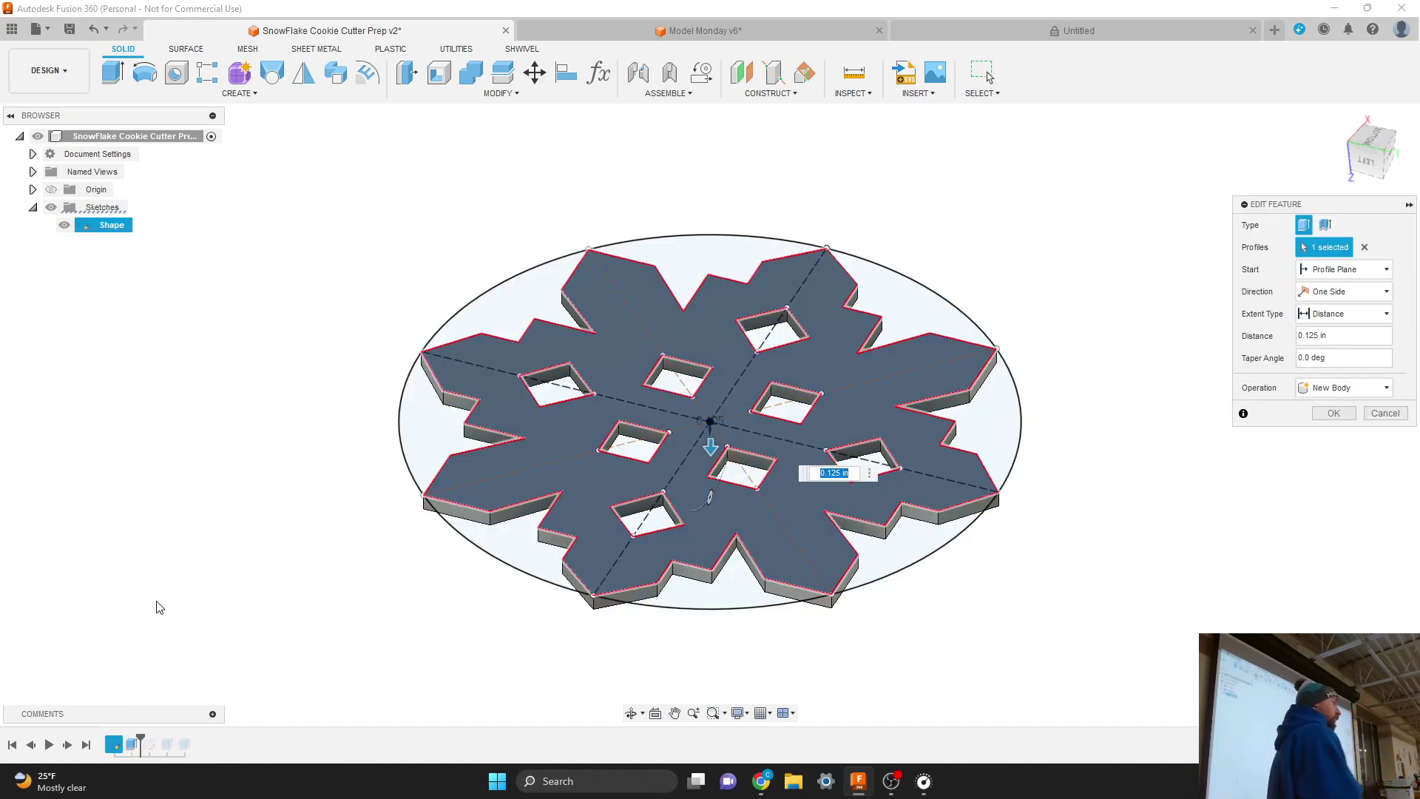
pyautogui.press('End')
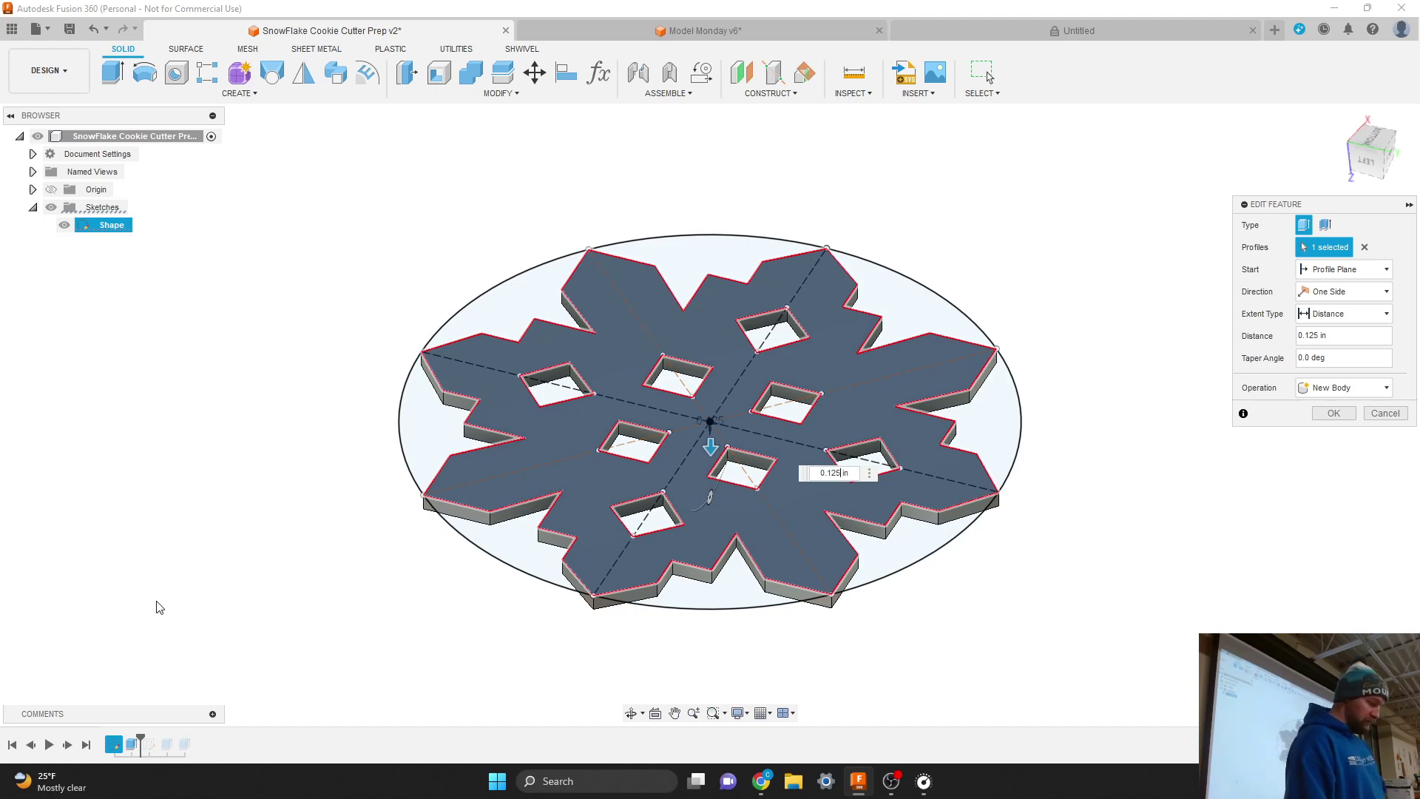
pyautogui.press('Return')
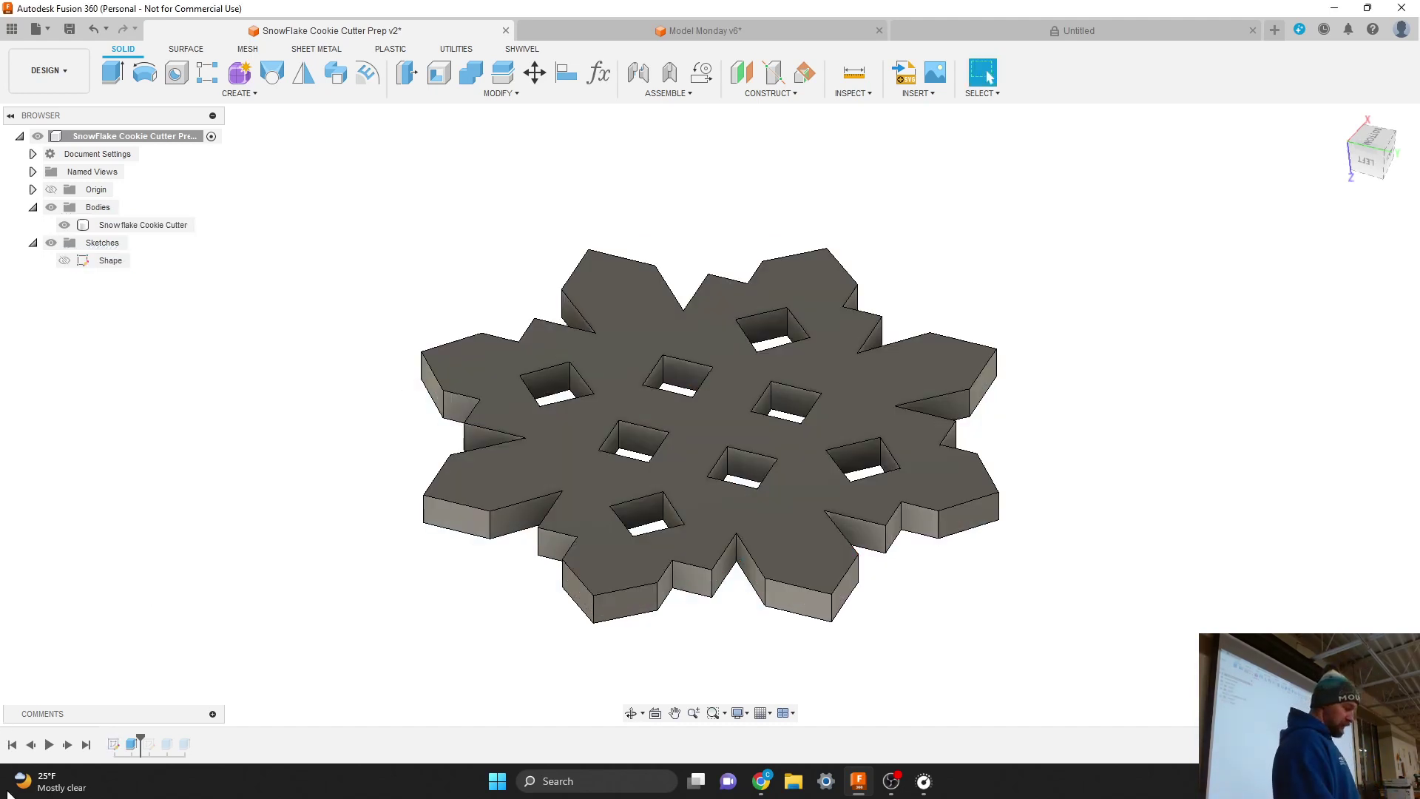
pyautogui.moveTo(143, 733)
pyautogui.mouseDown()
pyautogui.moveTo(185, 736)
pyautogui.moveTo(210, 762)
pyautogui.mouseUp()
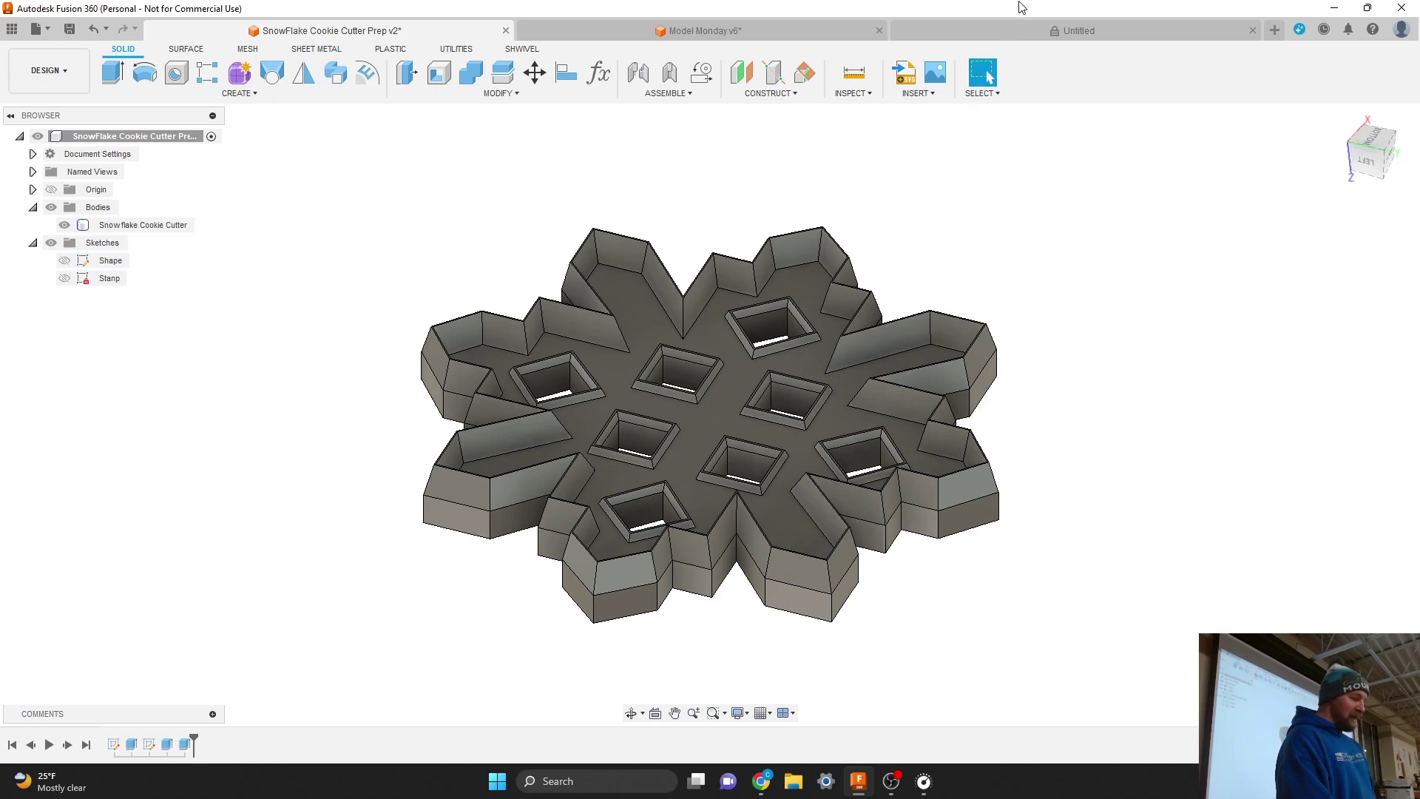
pyautogui.click(1015, 25)
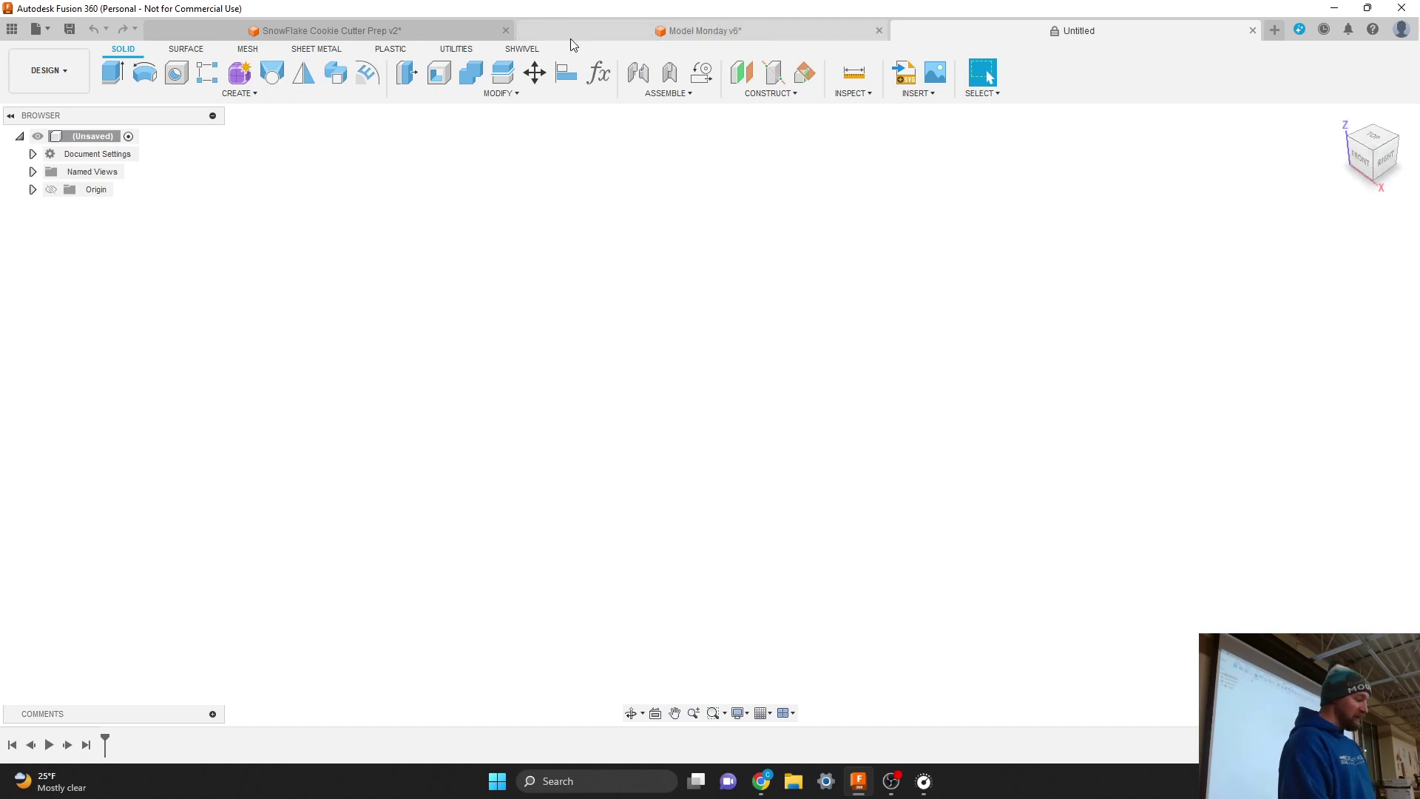
pyautogui.click(446, 33)
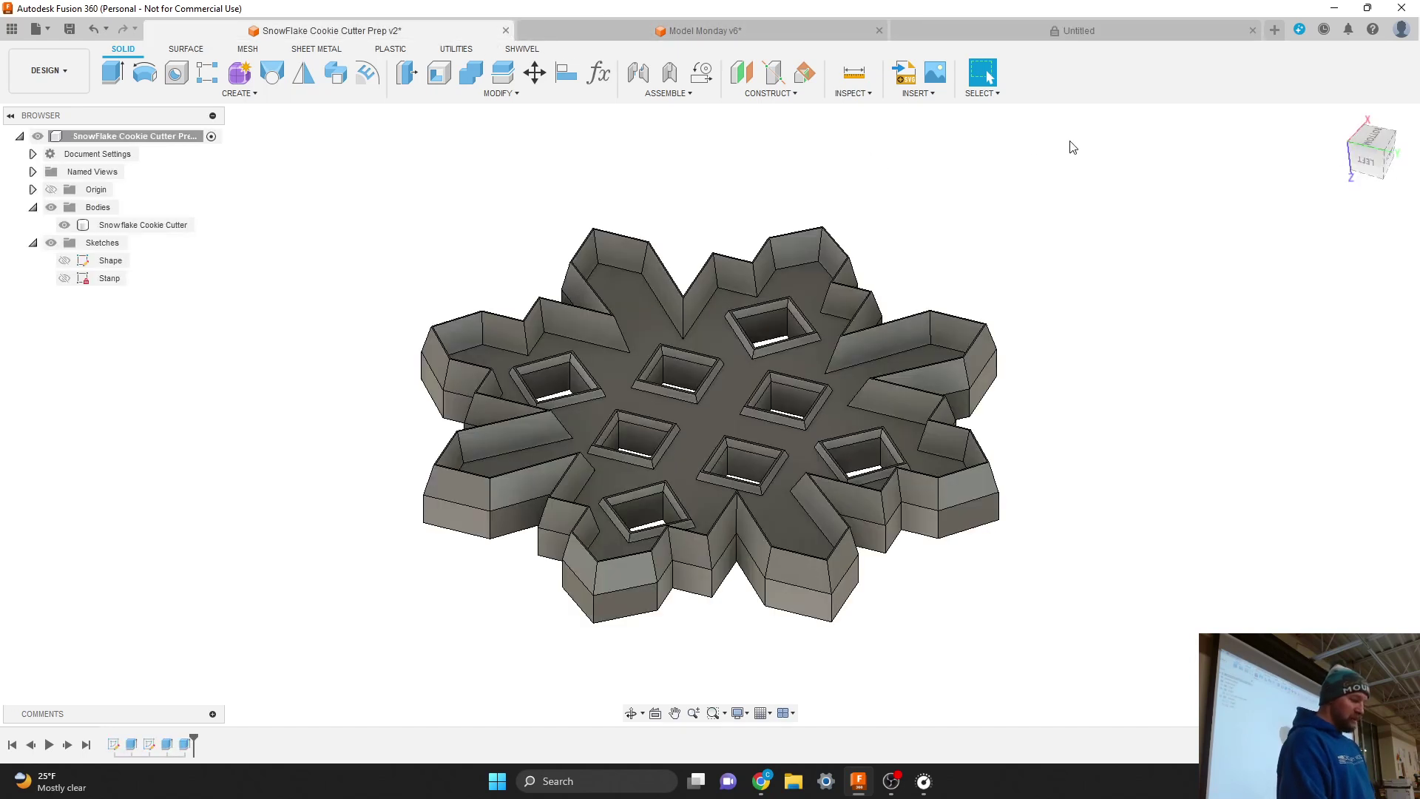
pyautogui.click(1376, 141)
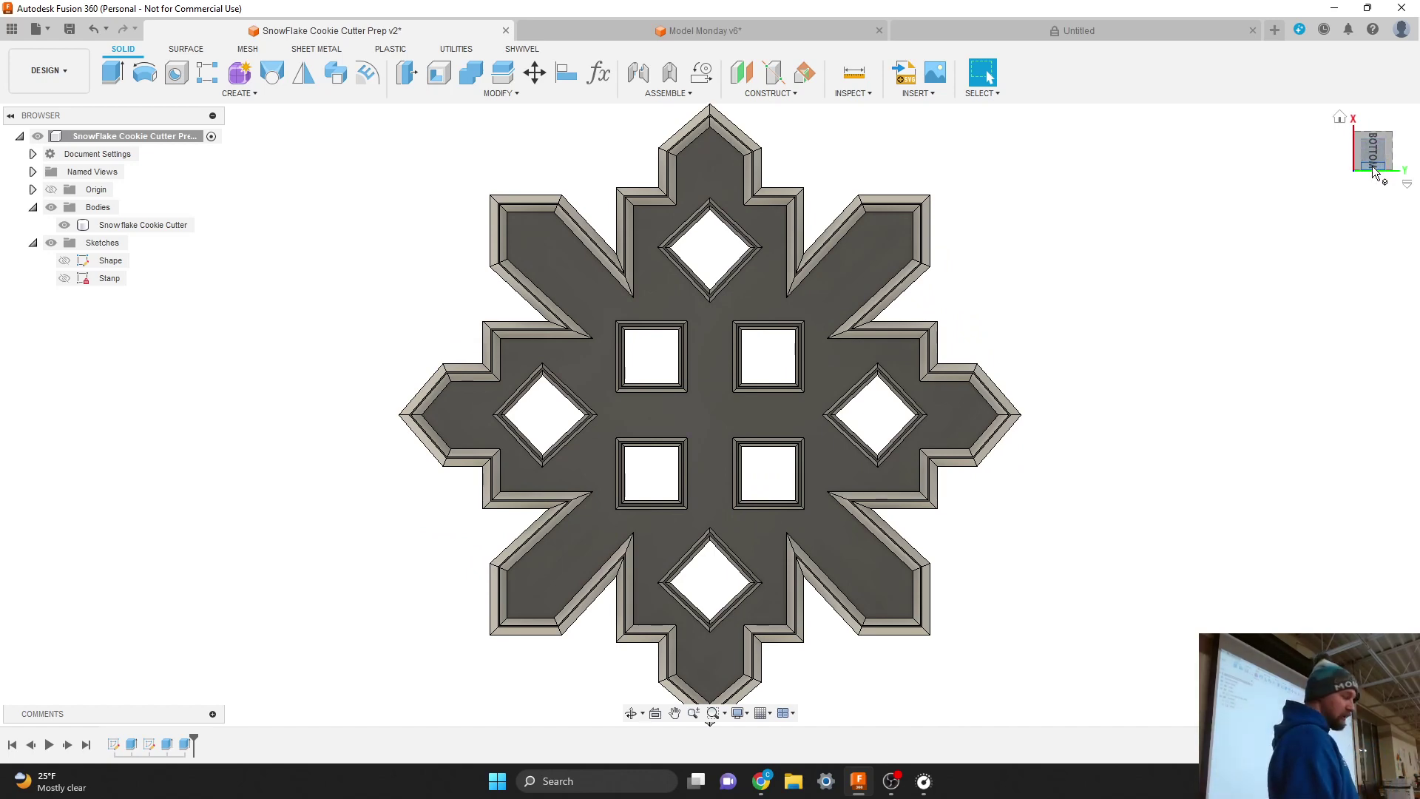
pyautogui.click(1374, 170)
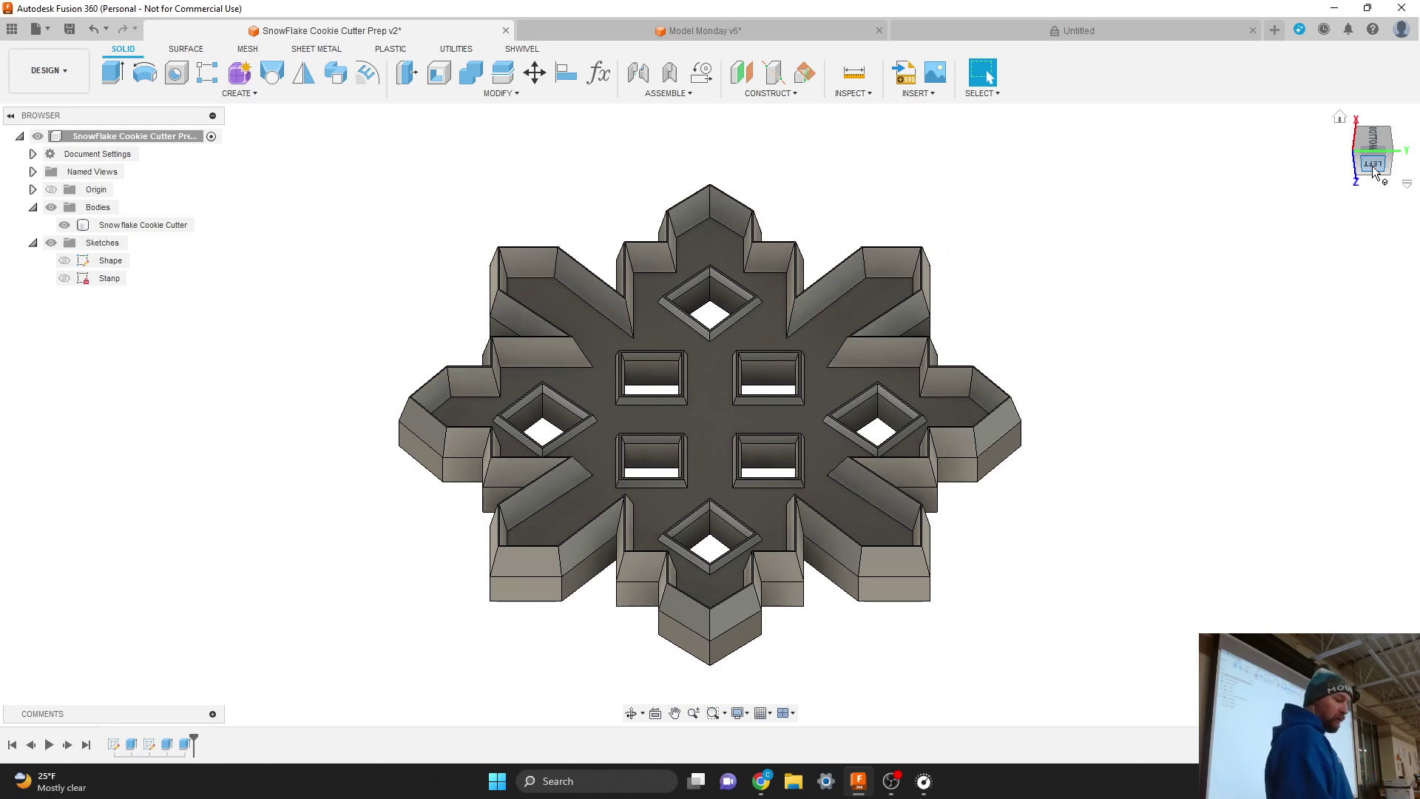
pyautogui.click(1357, 155)
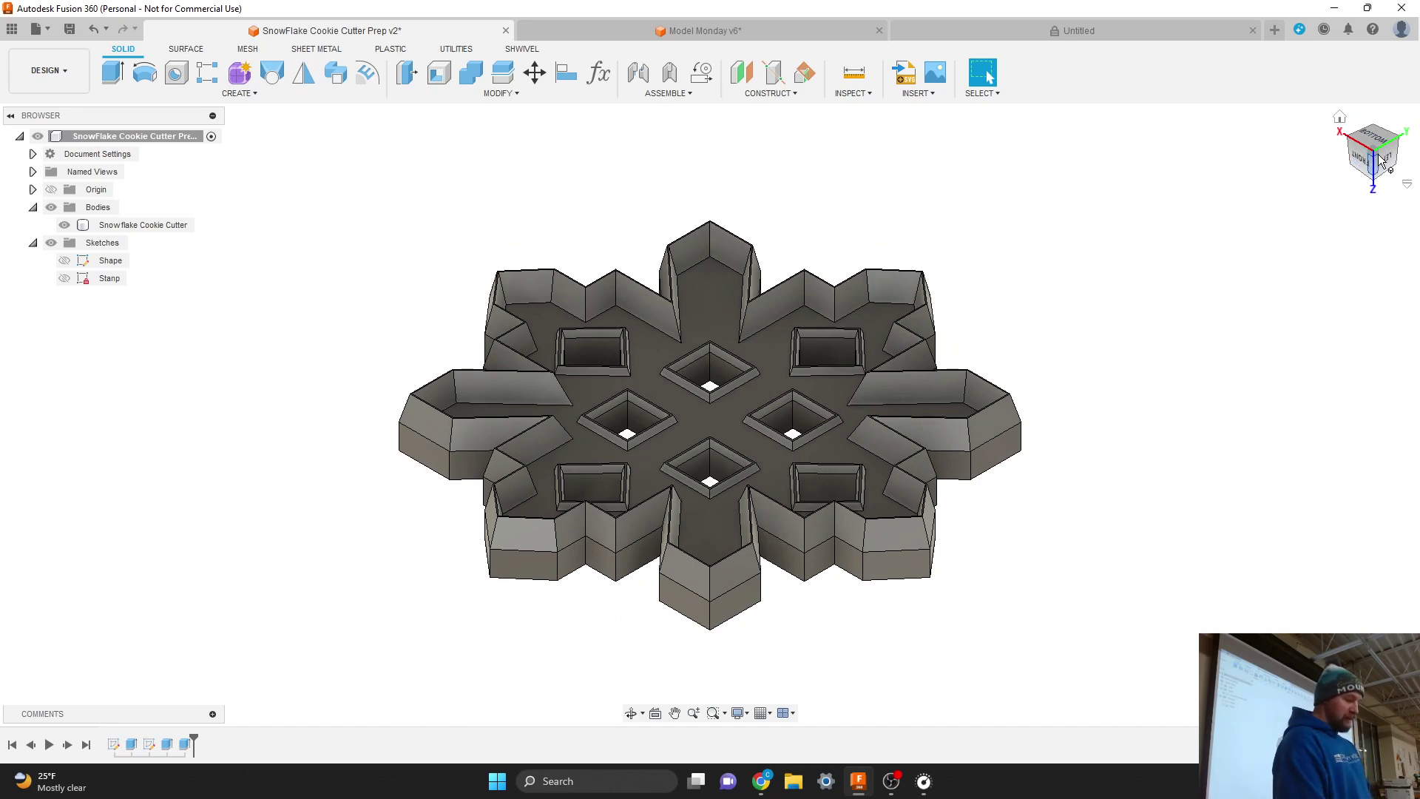
pyautogui.moveTo(1378, 161)
pyautogui.mouseDown()
pyautogui.moveTo(1383, 142)
pyautogui.moveTo(1378, 154)
pyautogui.mouseUp()
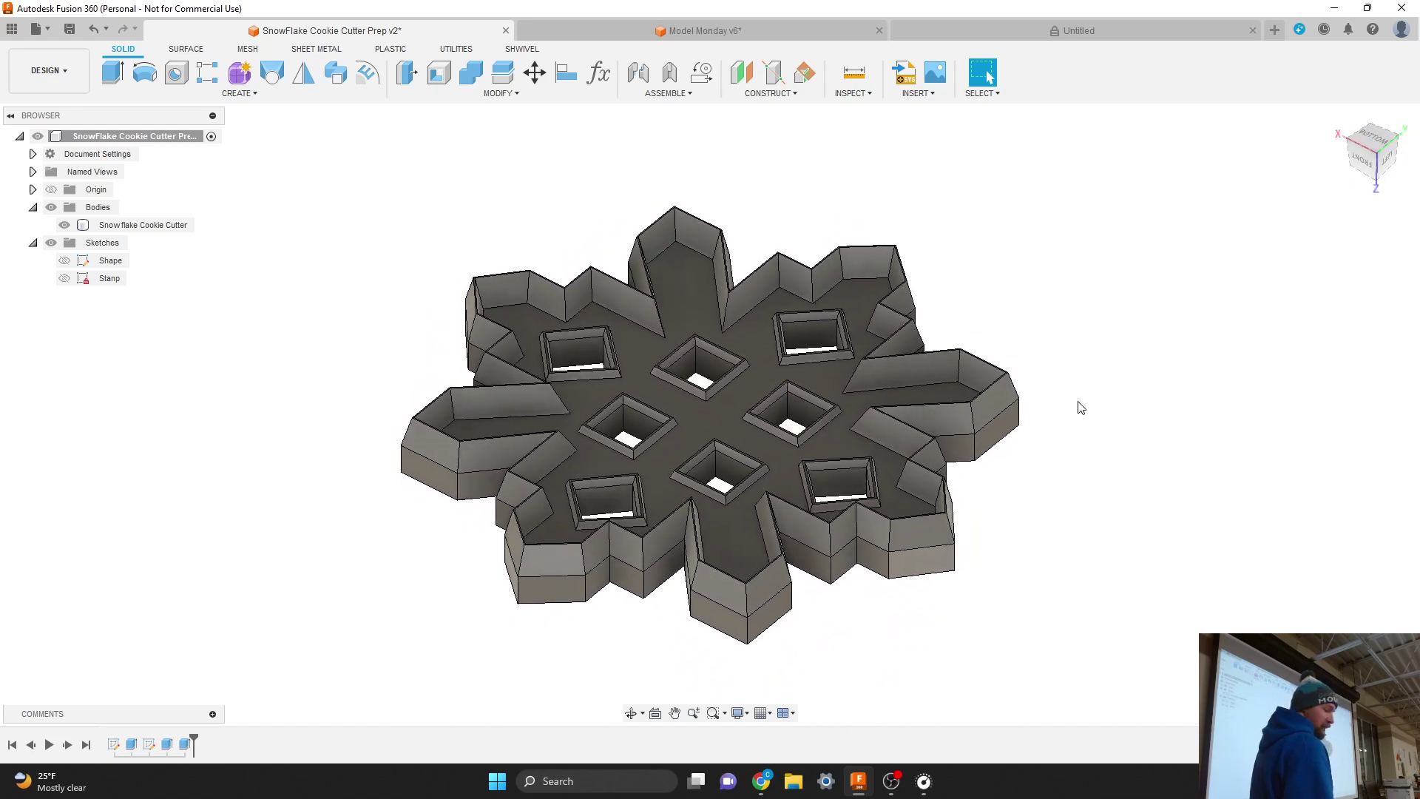
pyautogui.click(673, 712)
pyautogui.moveTo(699, 506); pyautogui.dragTo(615, 462)
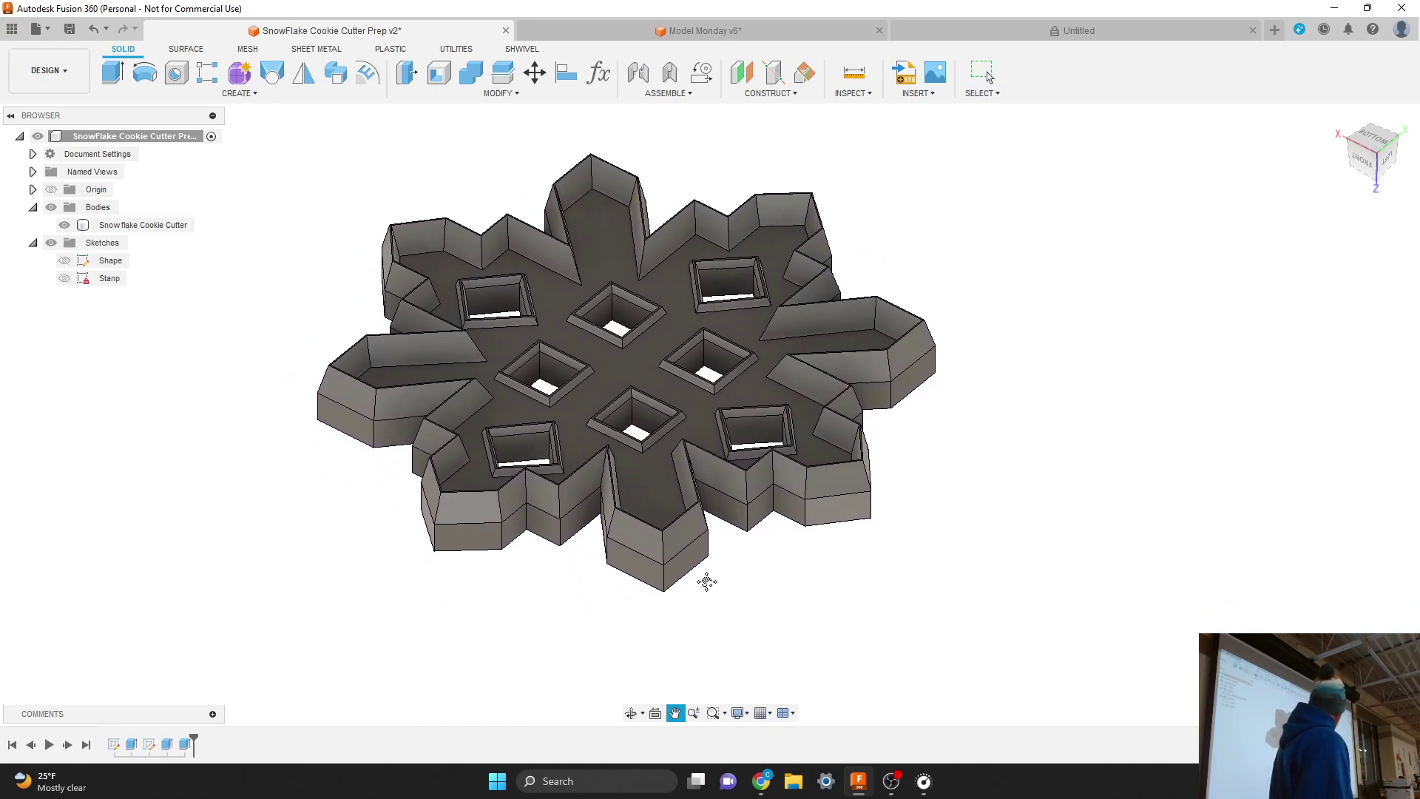
pyautogui.click(693, 712)
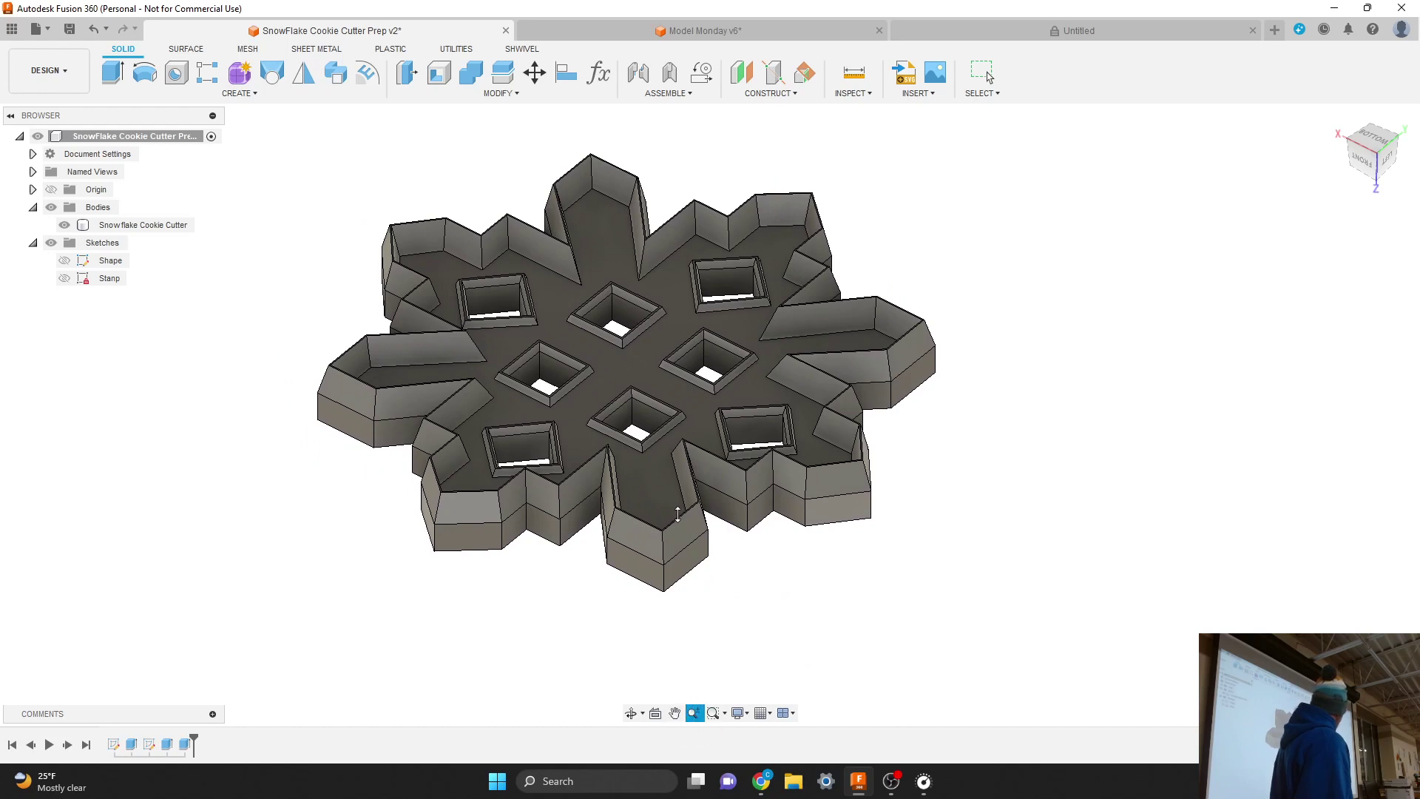
pyautogui.moveTo(677, 515); pyautogui.dragTo(661, 540)
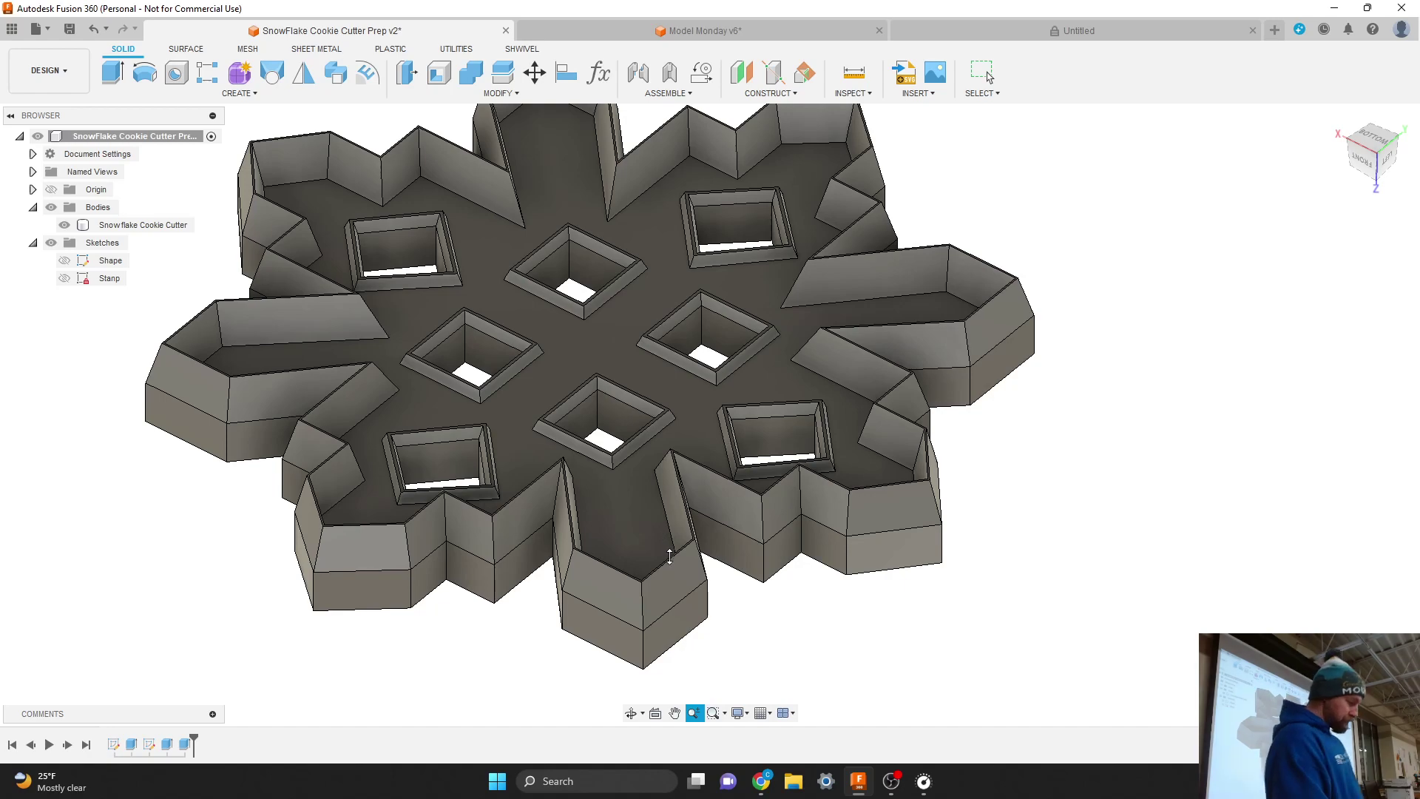
pyautogui.press('Escape')
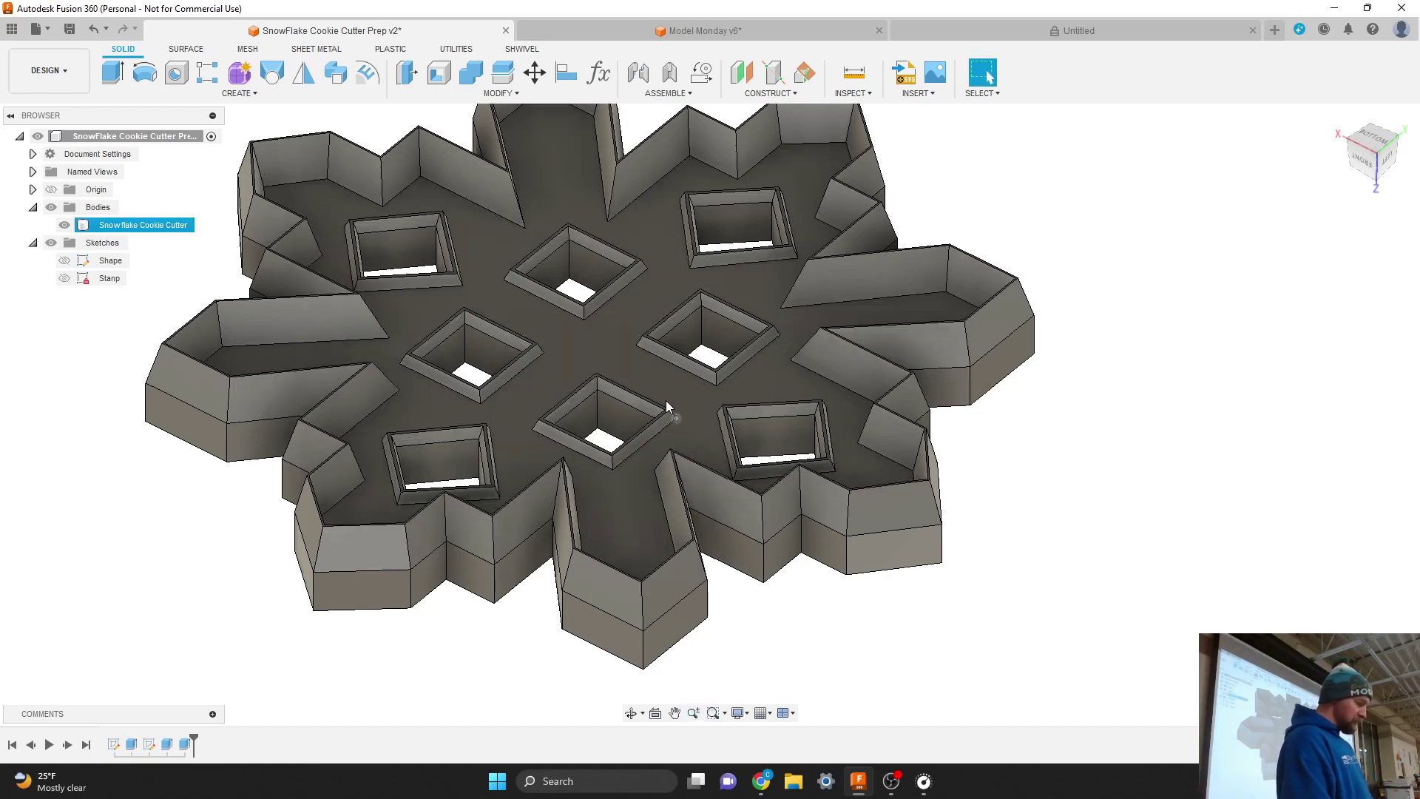
pyautogui.scroll(5, 637, 354)
pyautogui.scroll(-8, 637, 354)
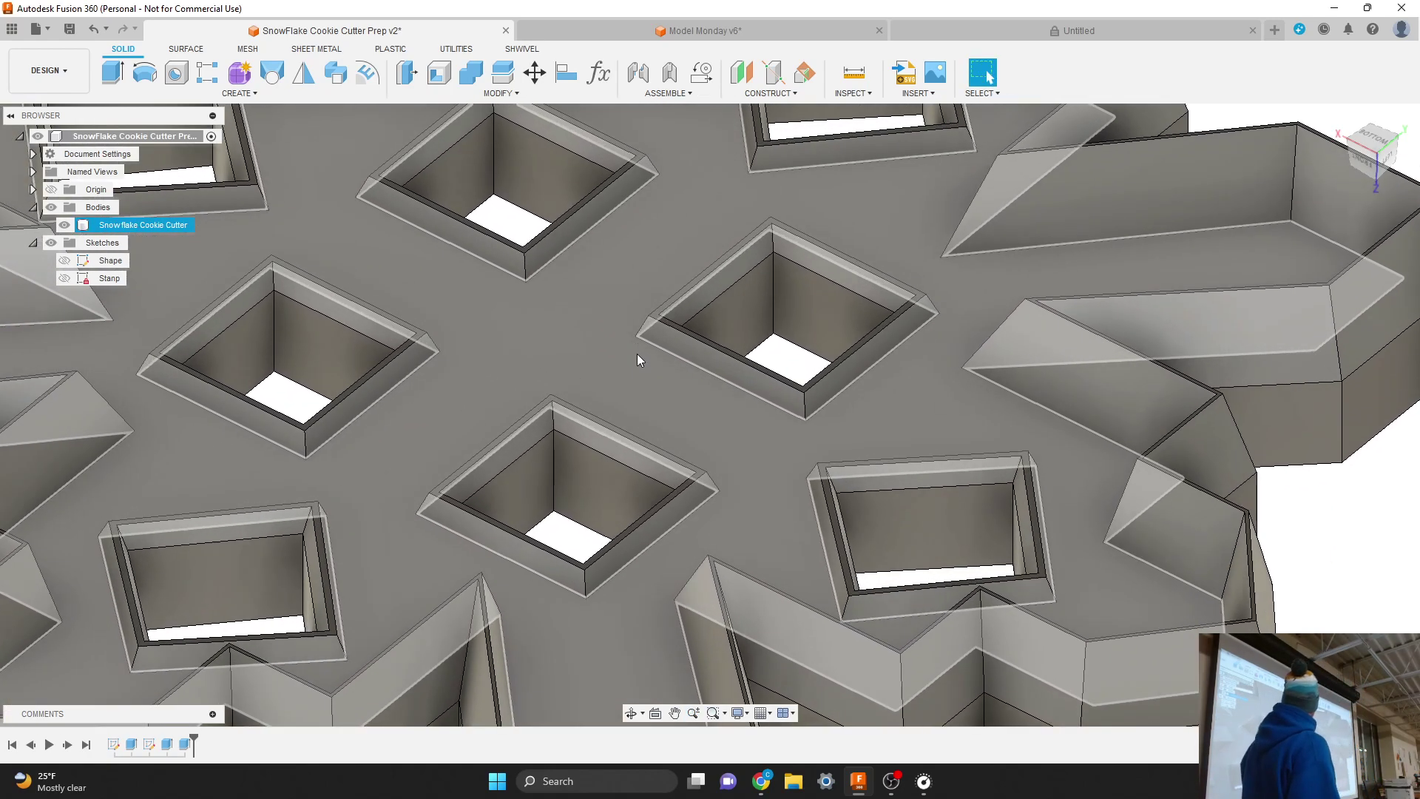
pyautogui.scroll(5, 637, 354)
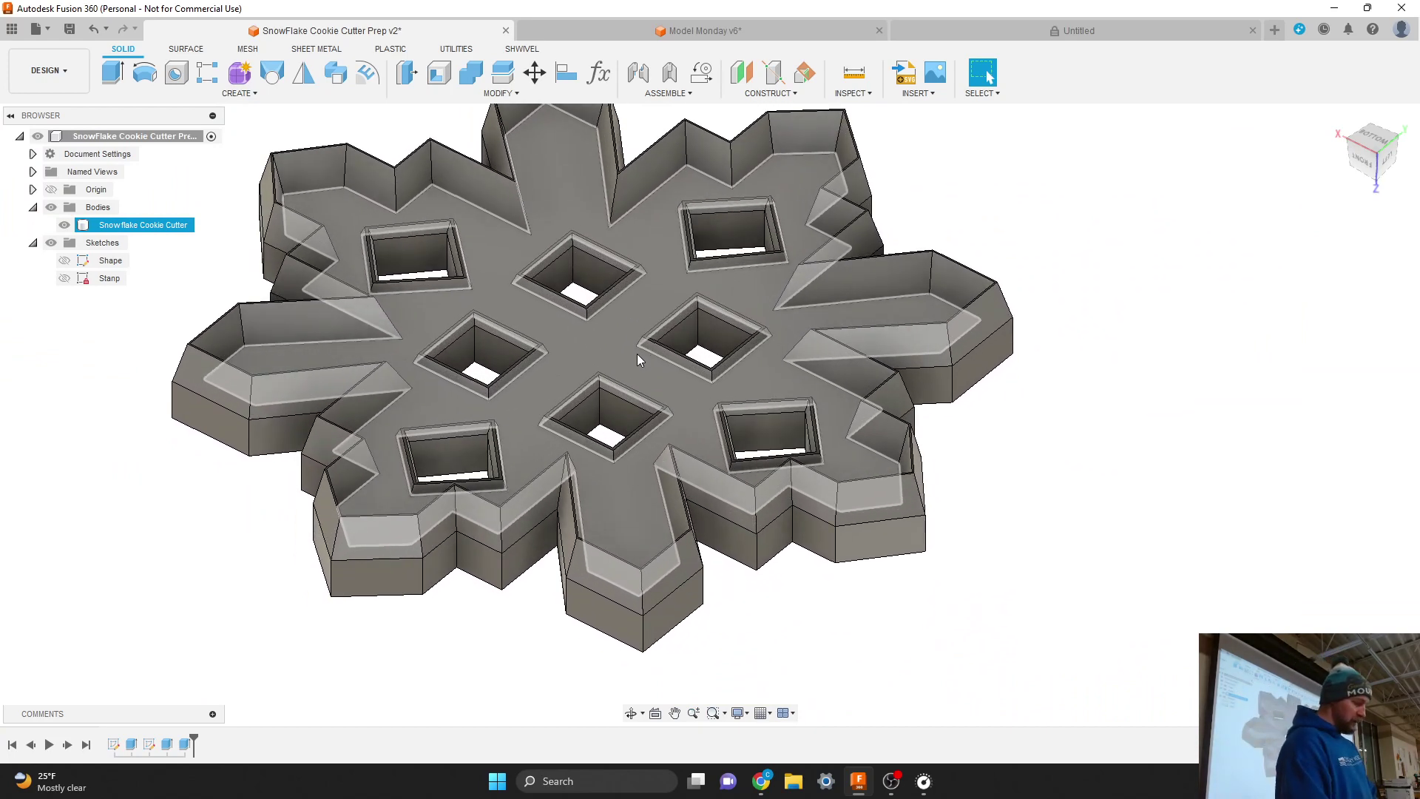
pyautogui.press('Escape')
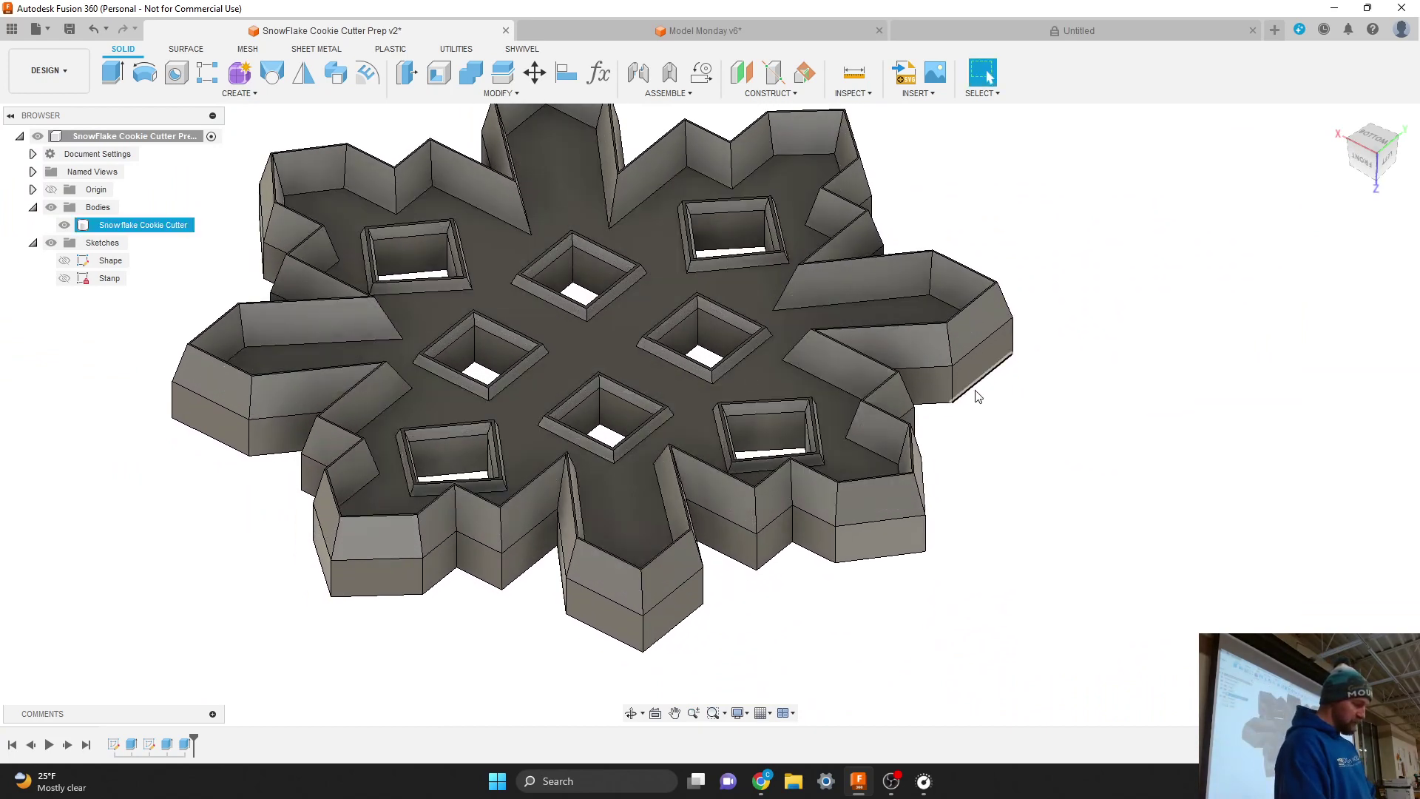
pyautogui.scroll(-2, 1024, 418)
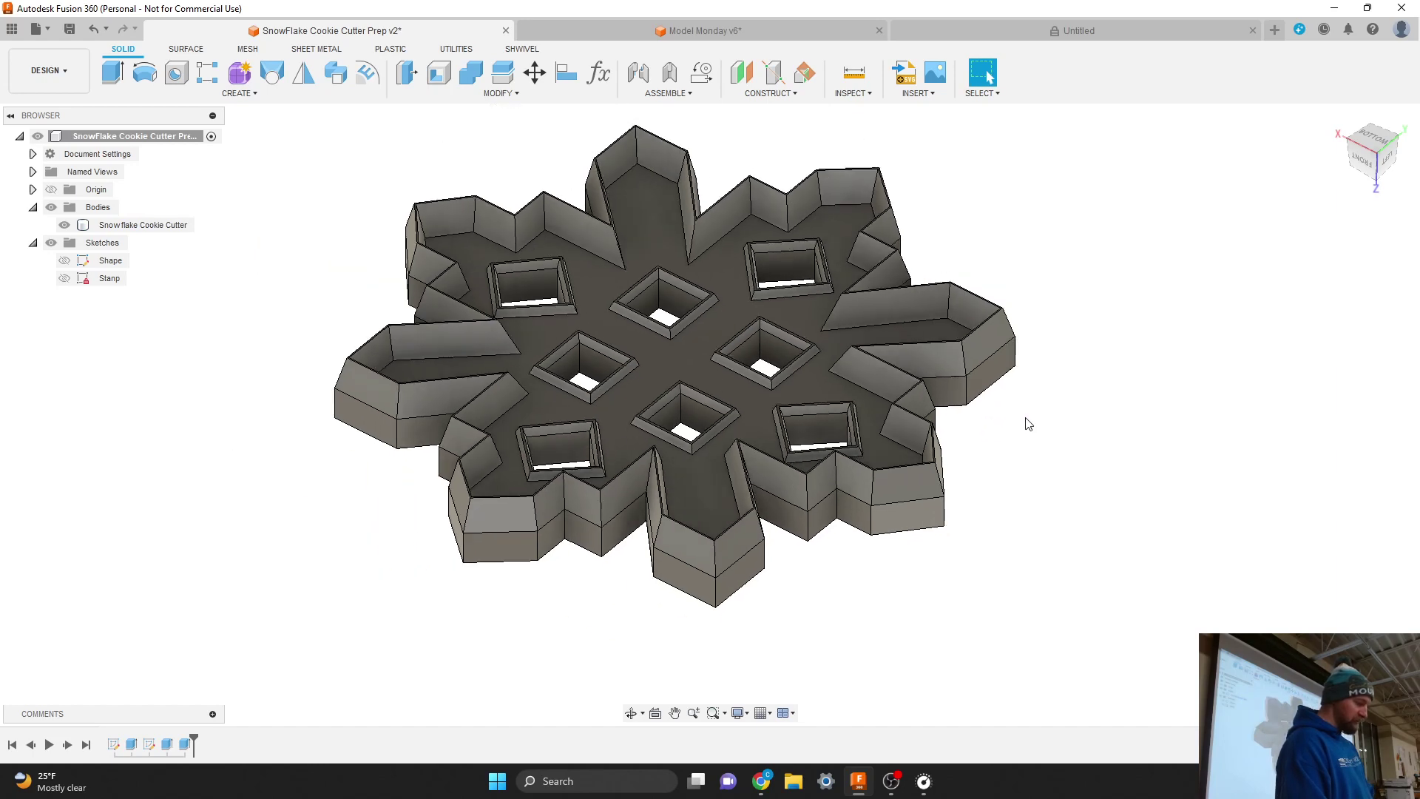
pyautogui.click(668, 306)
pyautogui.scroll(2, 668, 307)
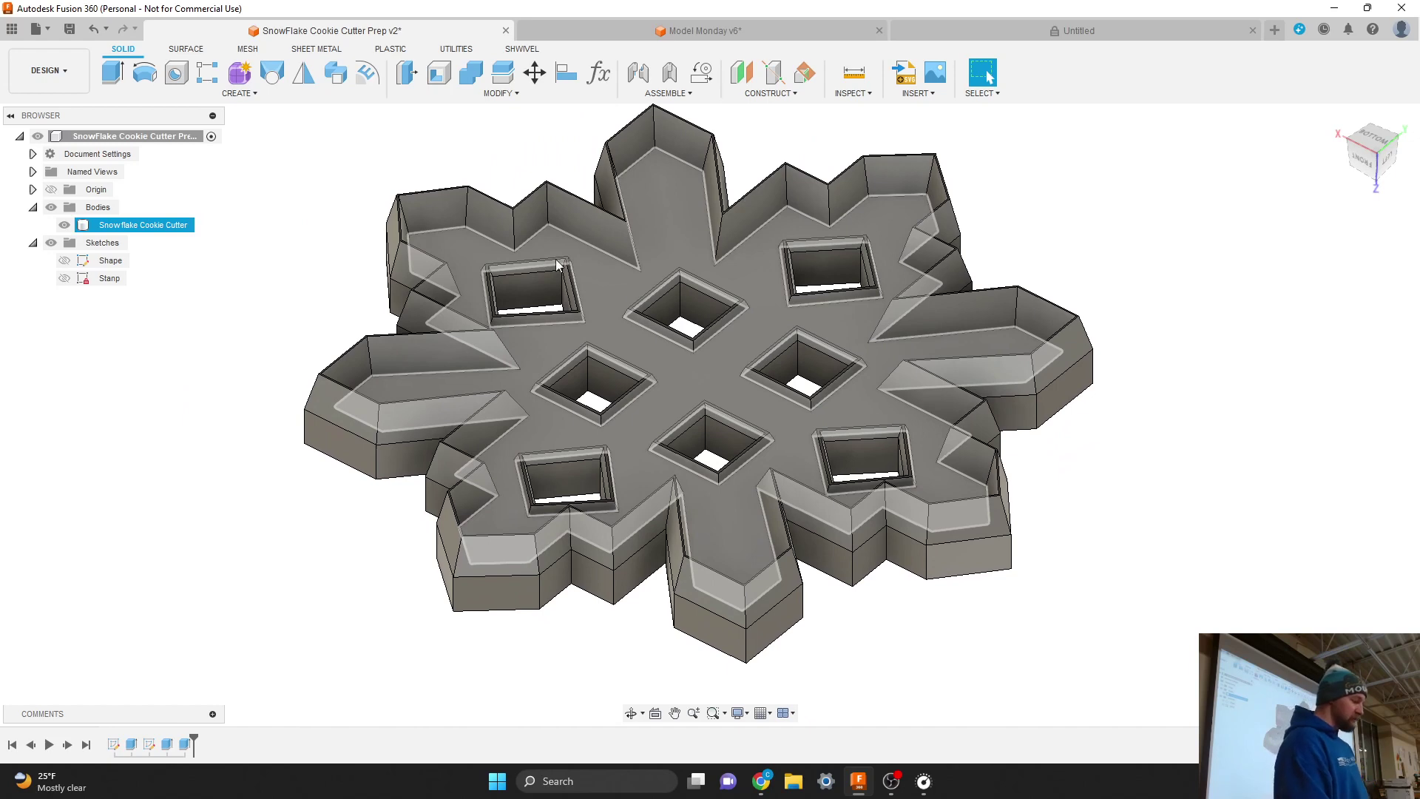
pyautogui.click(373, 164)
pyautogui.scroll(5, 373, 164)
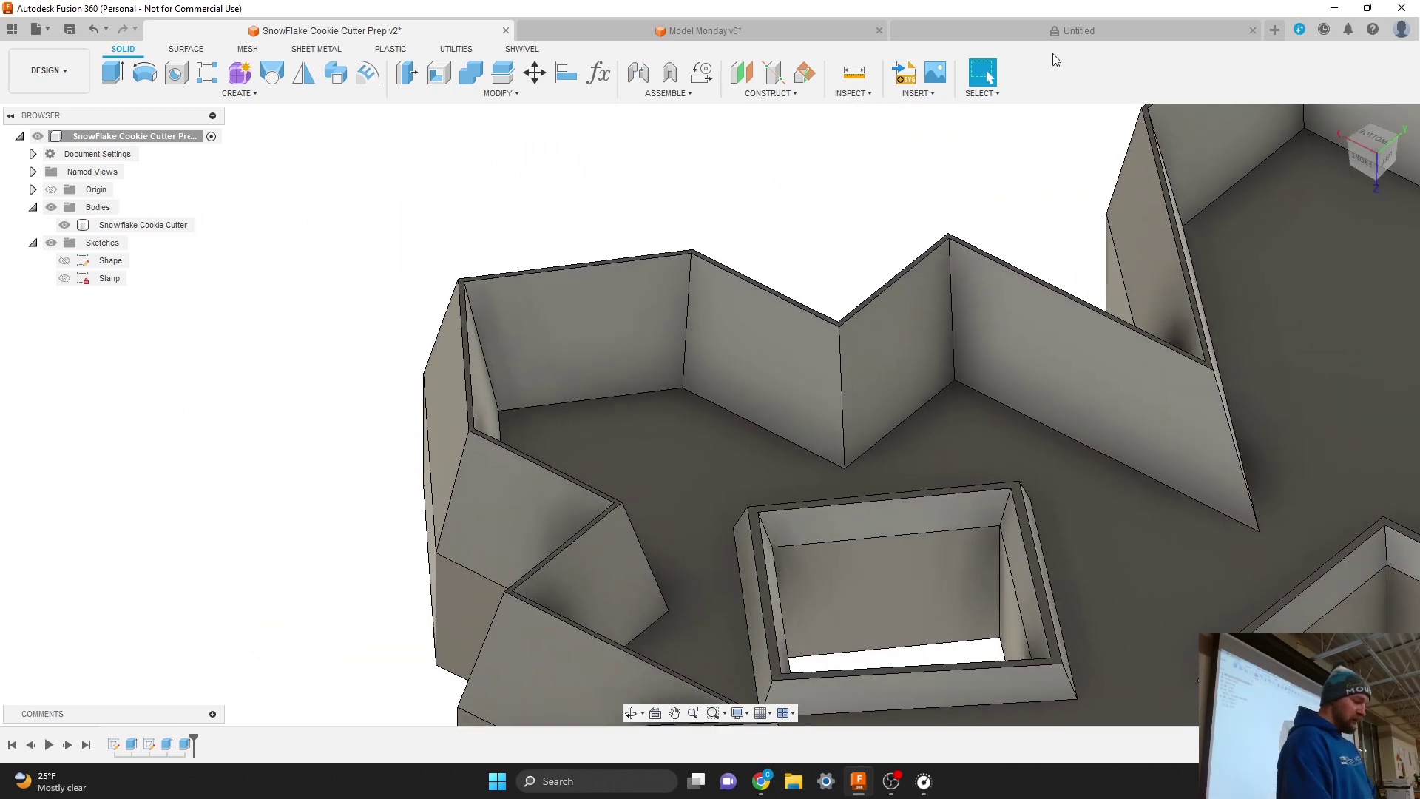
pyautogui.click(1243, 152)
pyautogui.click(499, 247)
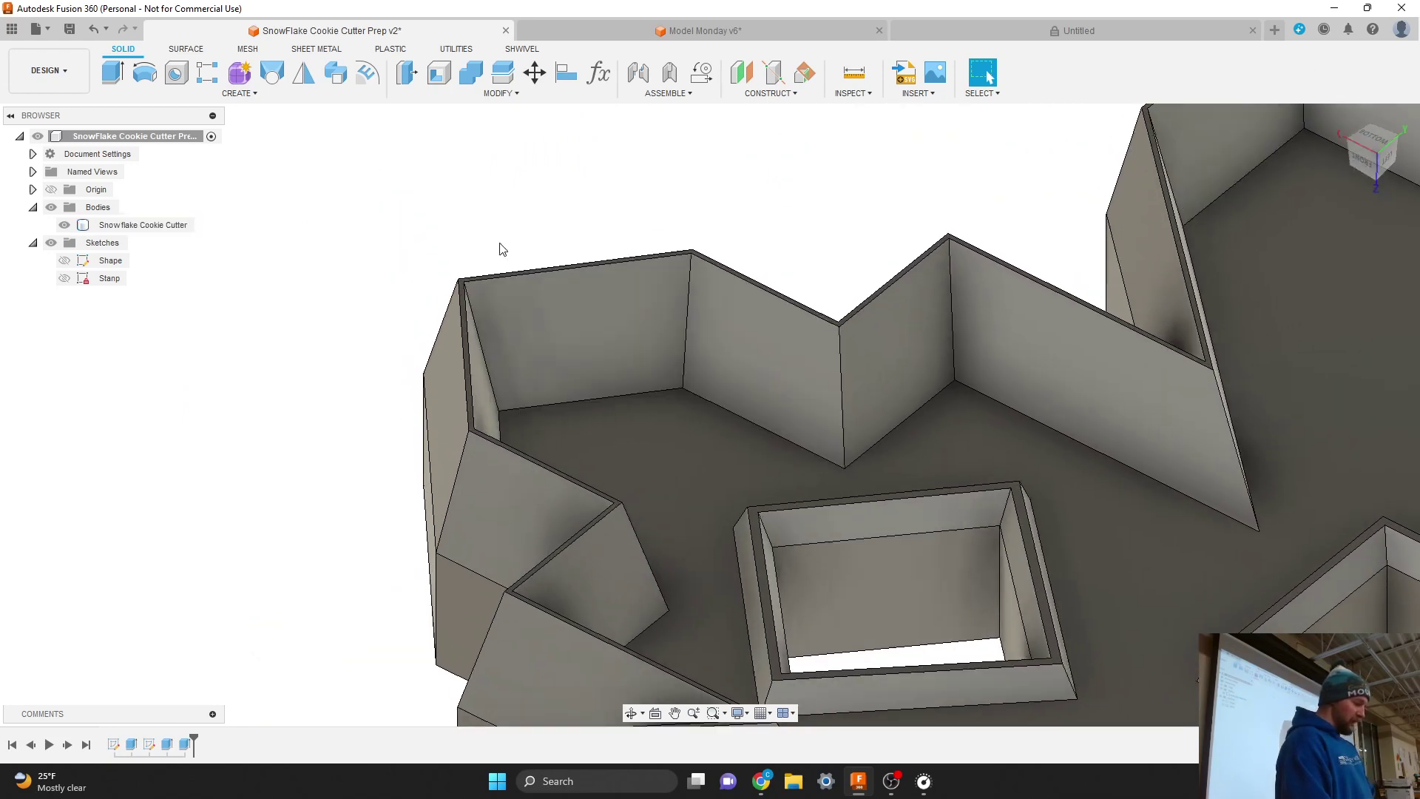
pyautogui.scroll(-6, 500, 247)
pyautogui.scroll(-1, 501, 248)
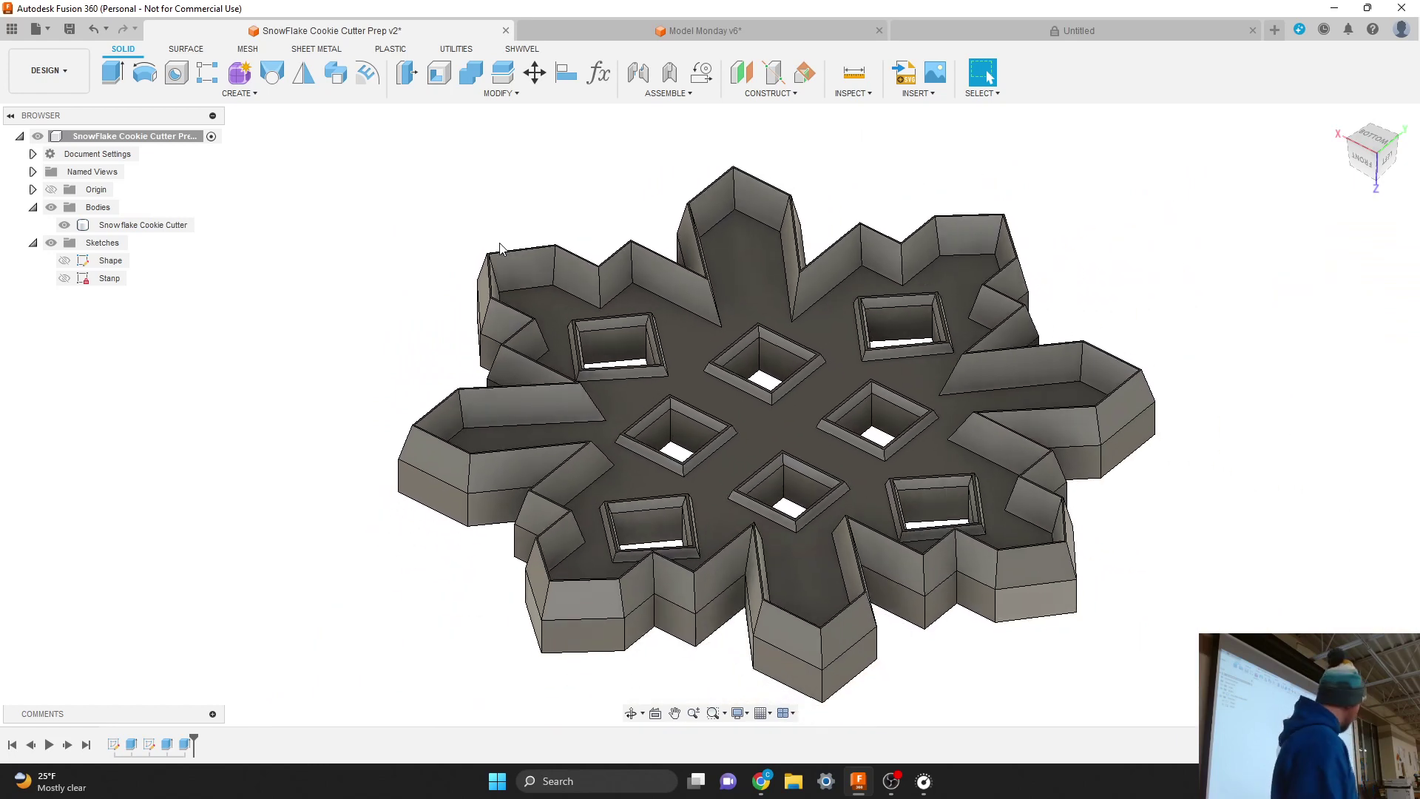
pyautogui.click(503, 250)
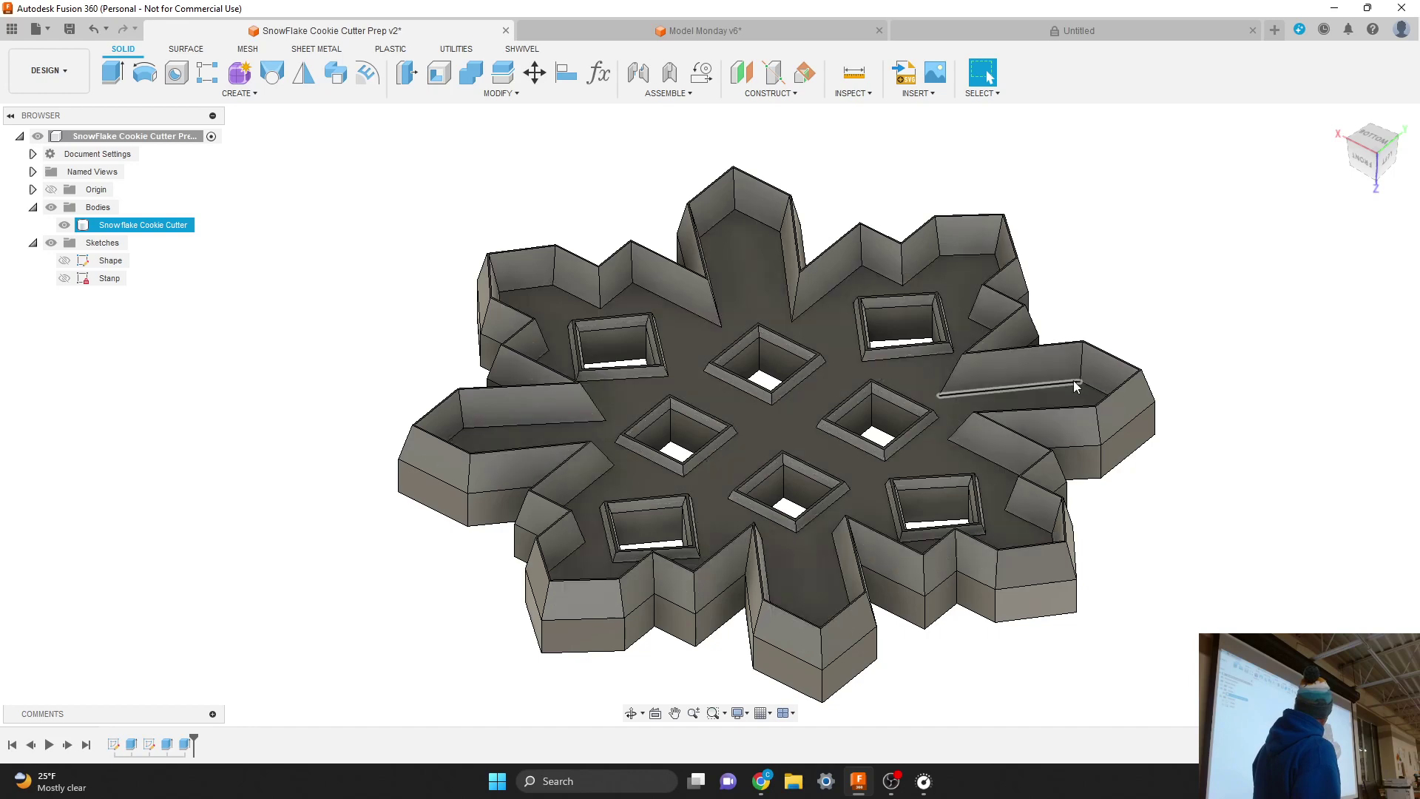
pyautogui.scroll(2, 1076, 392)
pyautogui.scroll(5, 1076, 392)
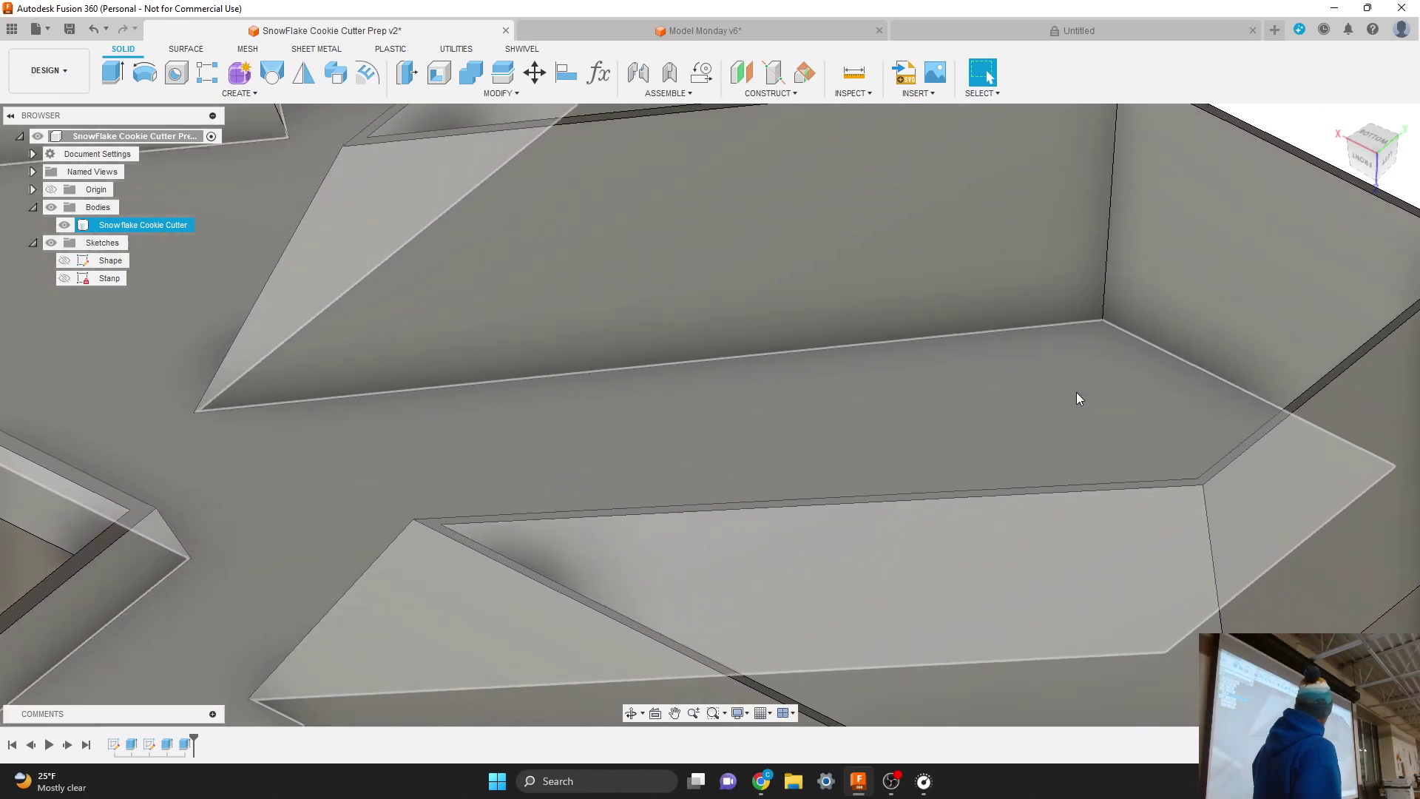
pyautogui.scroll(-7, 1073, 397)
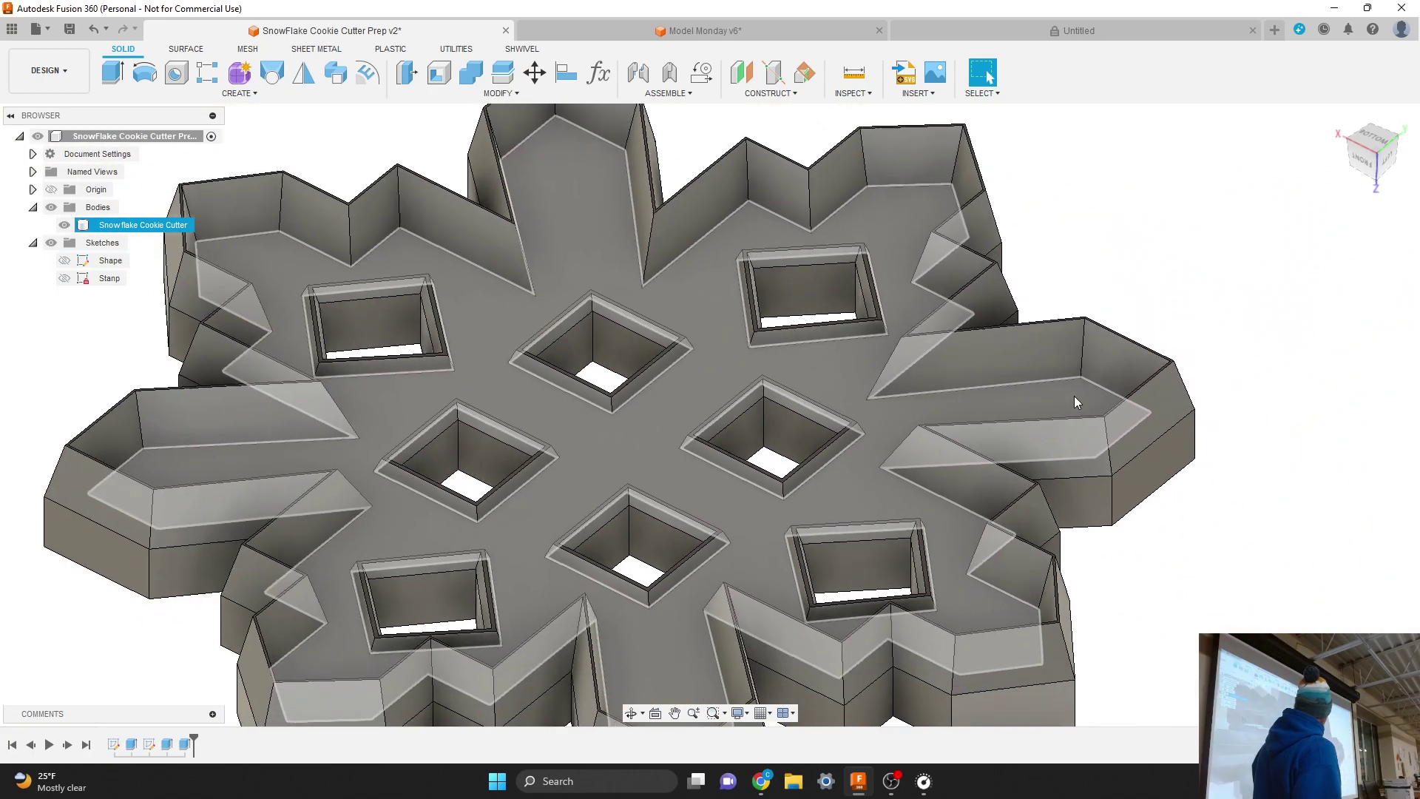
pyautogui.scroll(-2, 1074, 396)
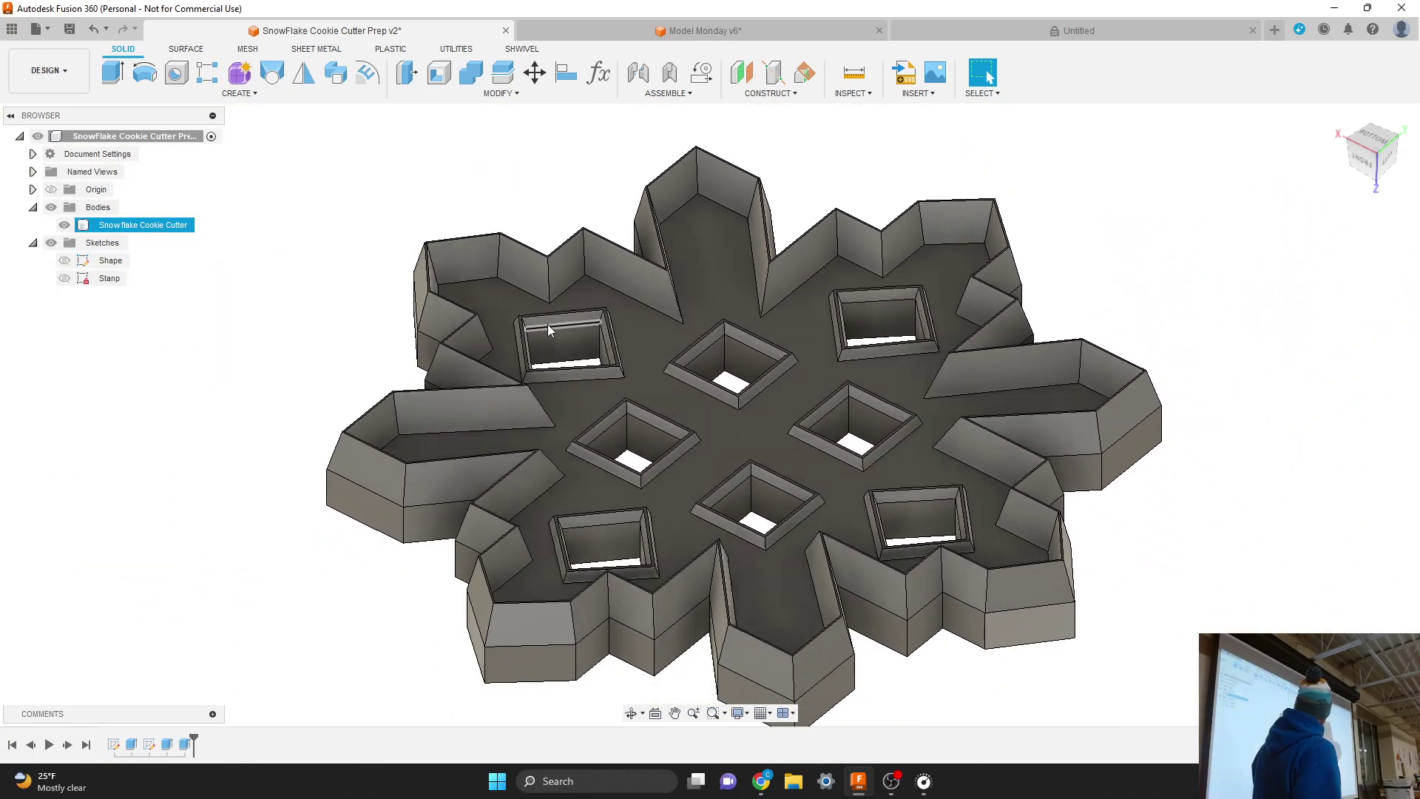
pyautogui.scroll(1, 569, 337)
pyautogui.scroll(6, 570, 340)
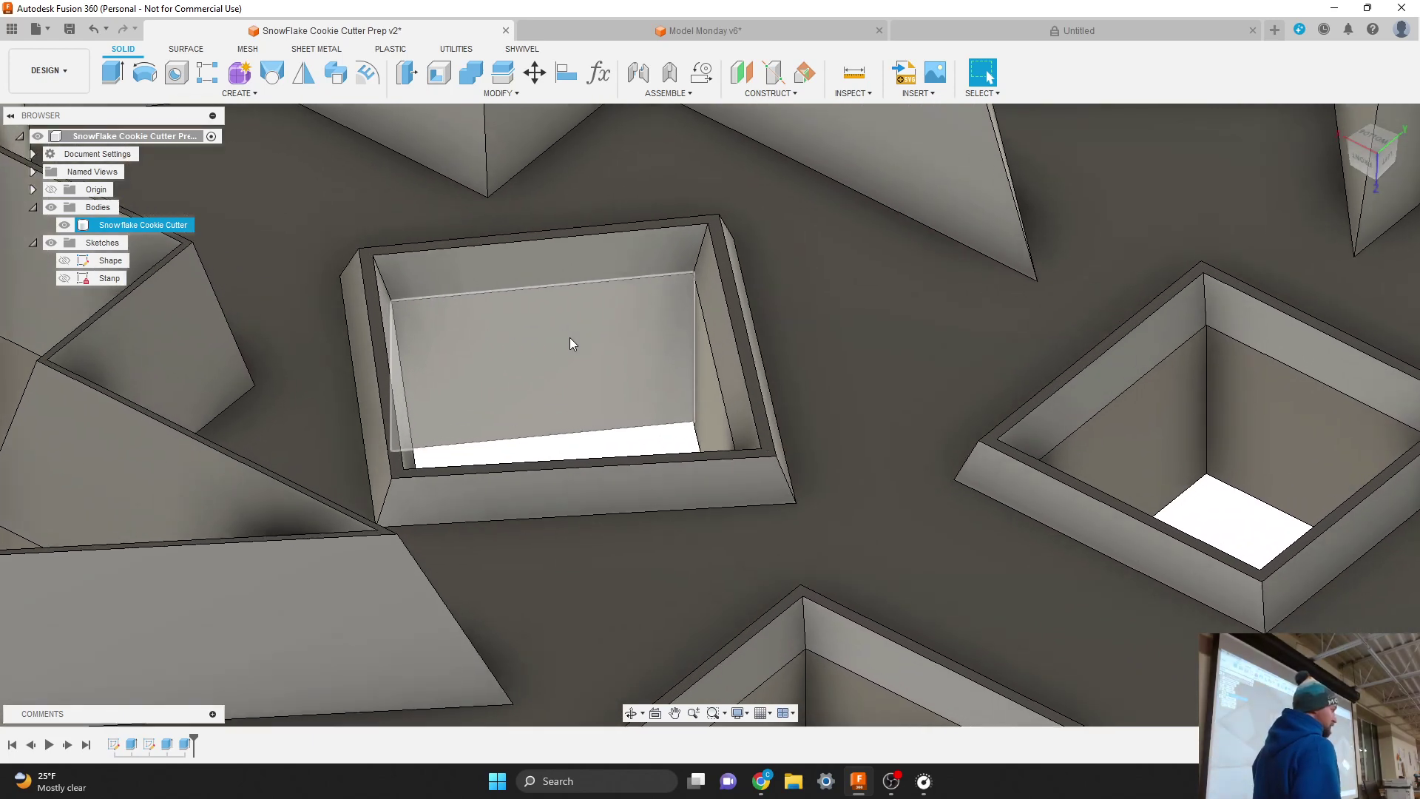
pyautogui.scroll(-6, 570, 342)
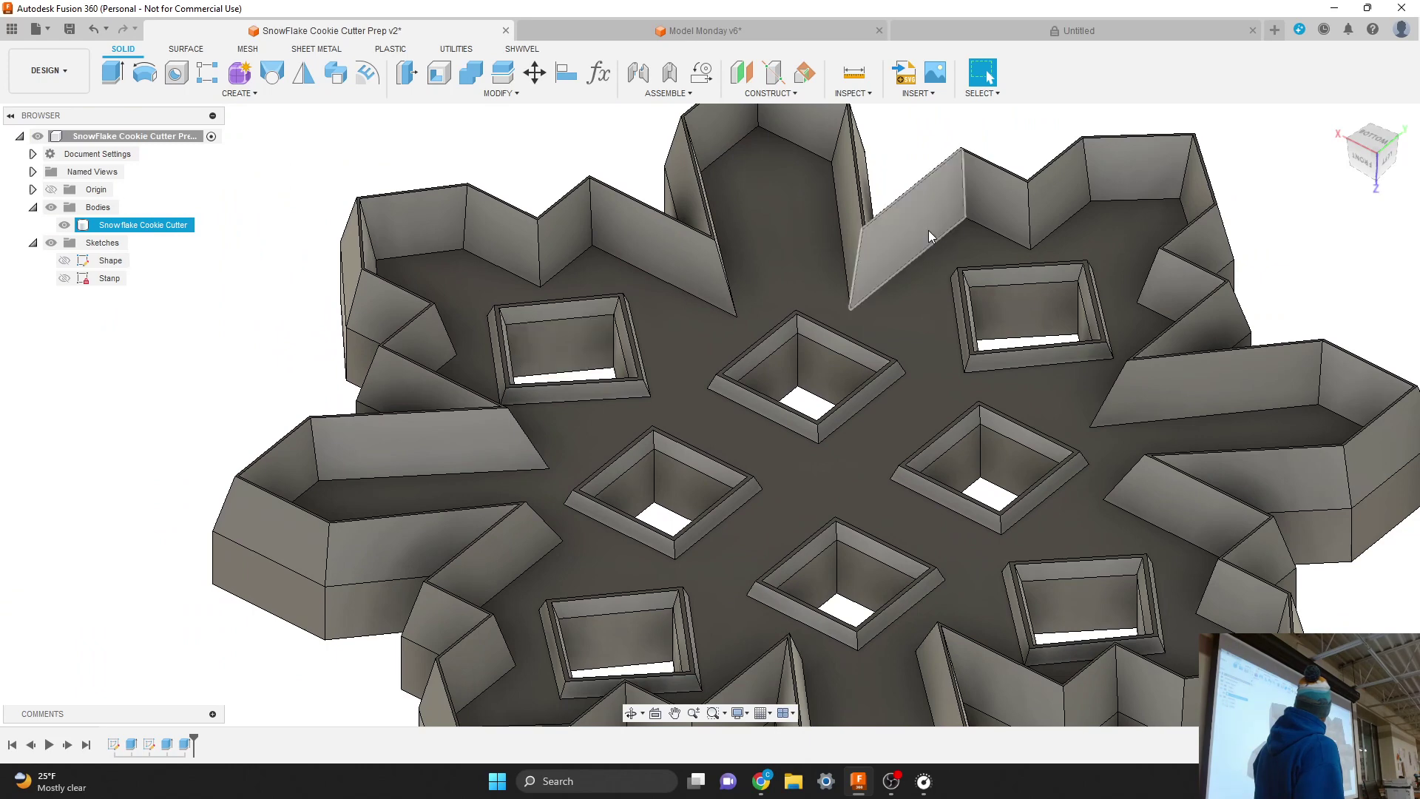
pyautogui.scroll(-5, 1232, 356)
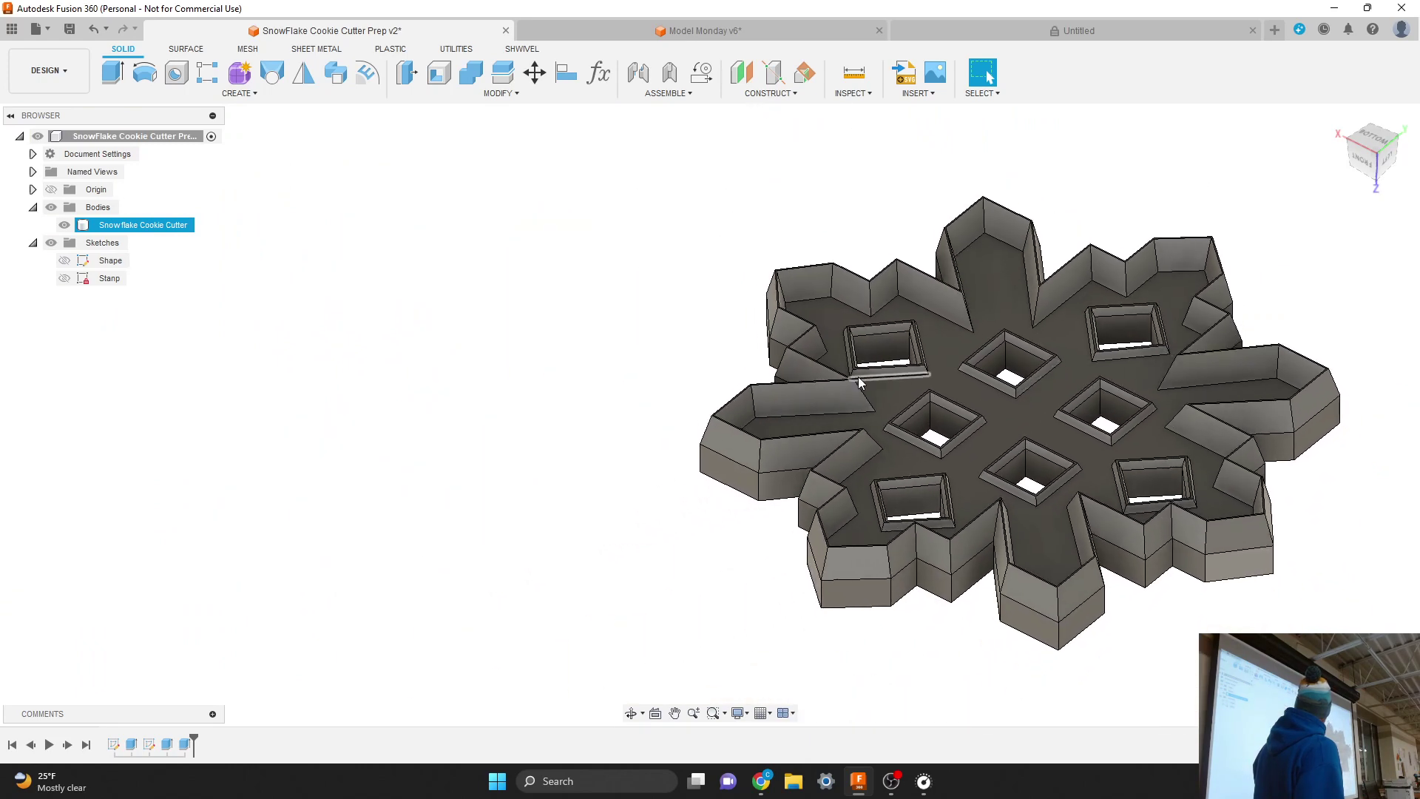
pyautogui.click(501, 326)
pyautogui.scroll(8, 505, 328)
pyautogui.scroll(3, 505, 328)
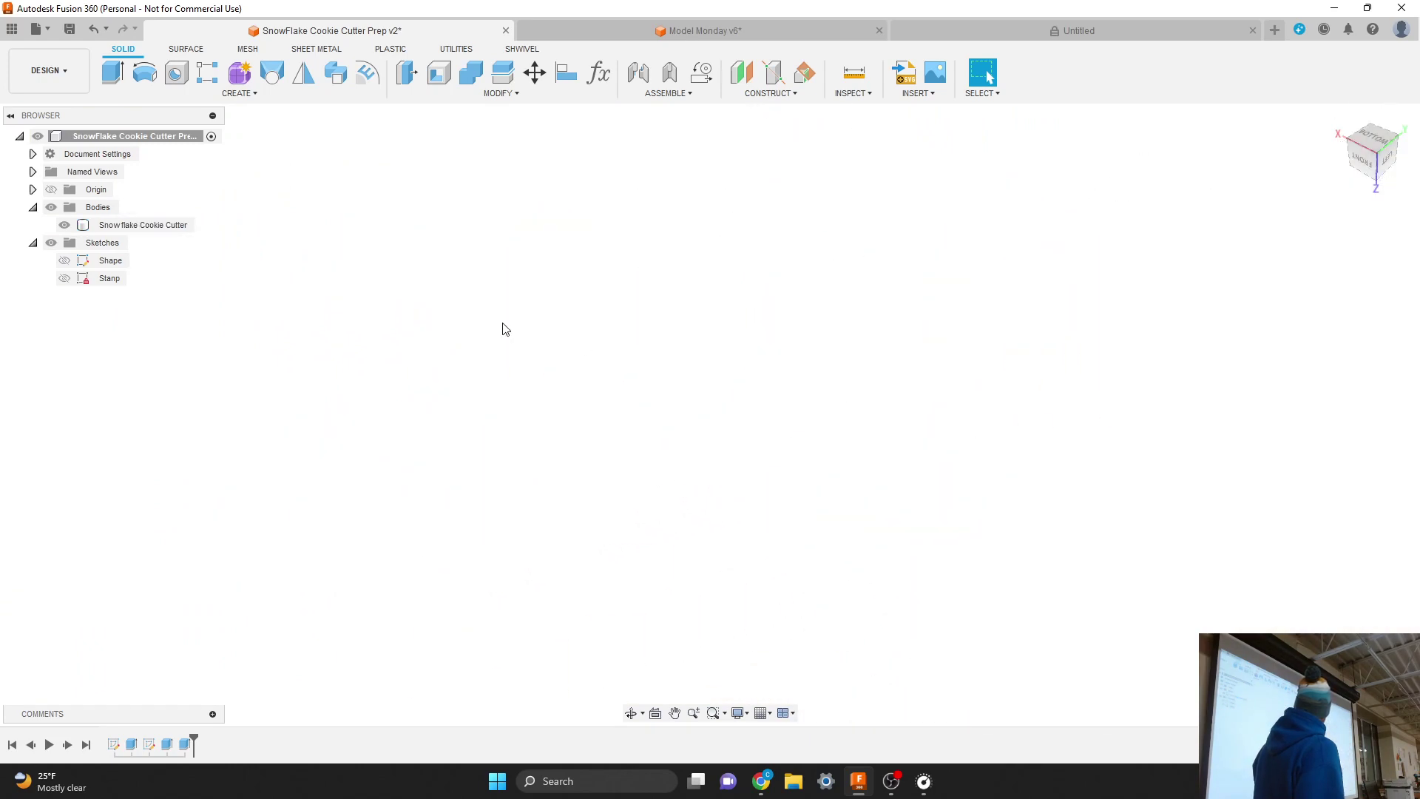
# Return the snowflake cutter to the Home view, showing its full star outline and square pockets
pyautogui.moveTo(1372, 156)
pyautogui.mouseDown()
pyautogui.moveTo(1364, 182)
pyautogui.moveTo(1367, 148)
pyautogui.mouseUp()
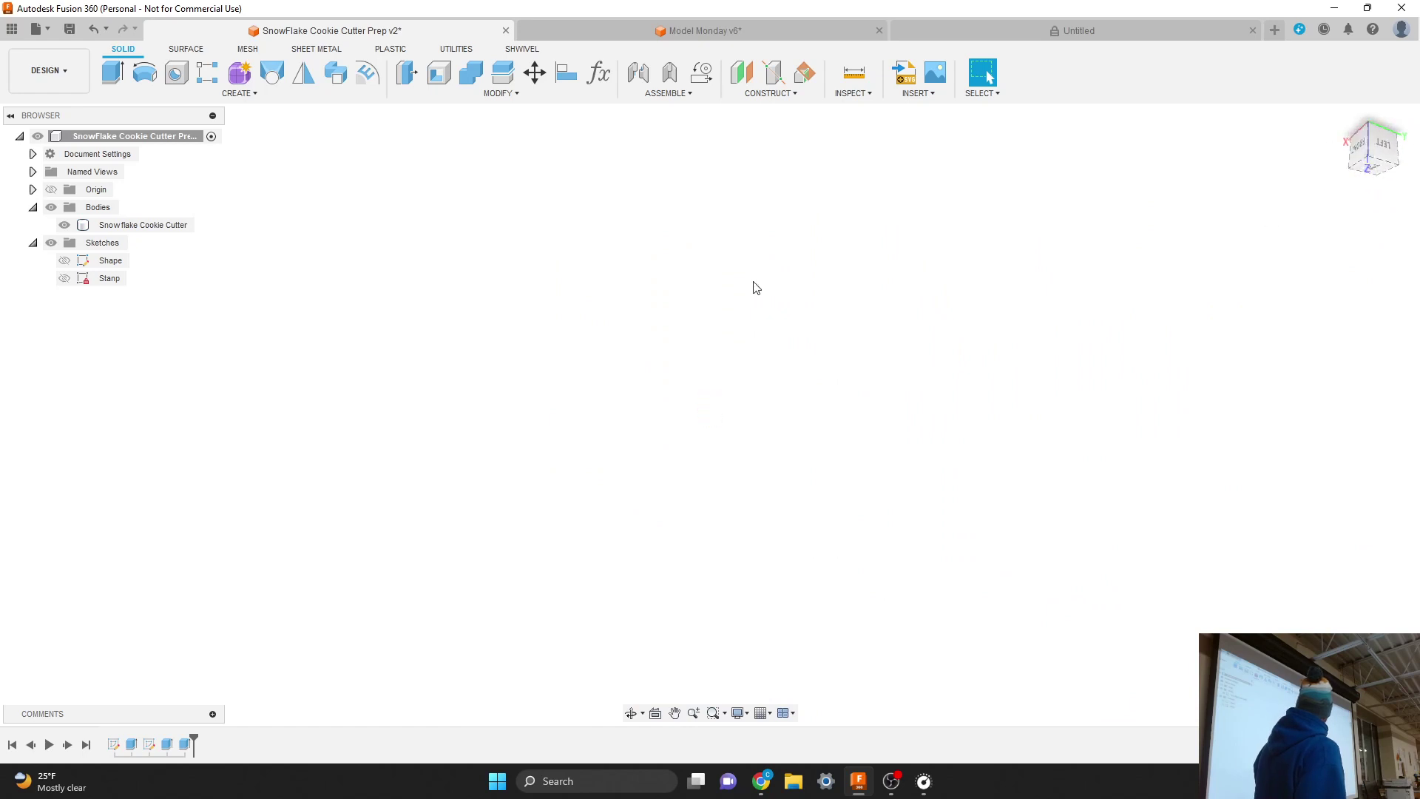
pyautogui.scroll(-5, 756, 287)
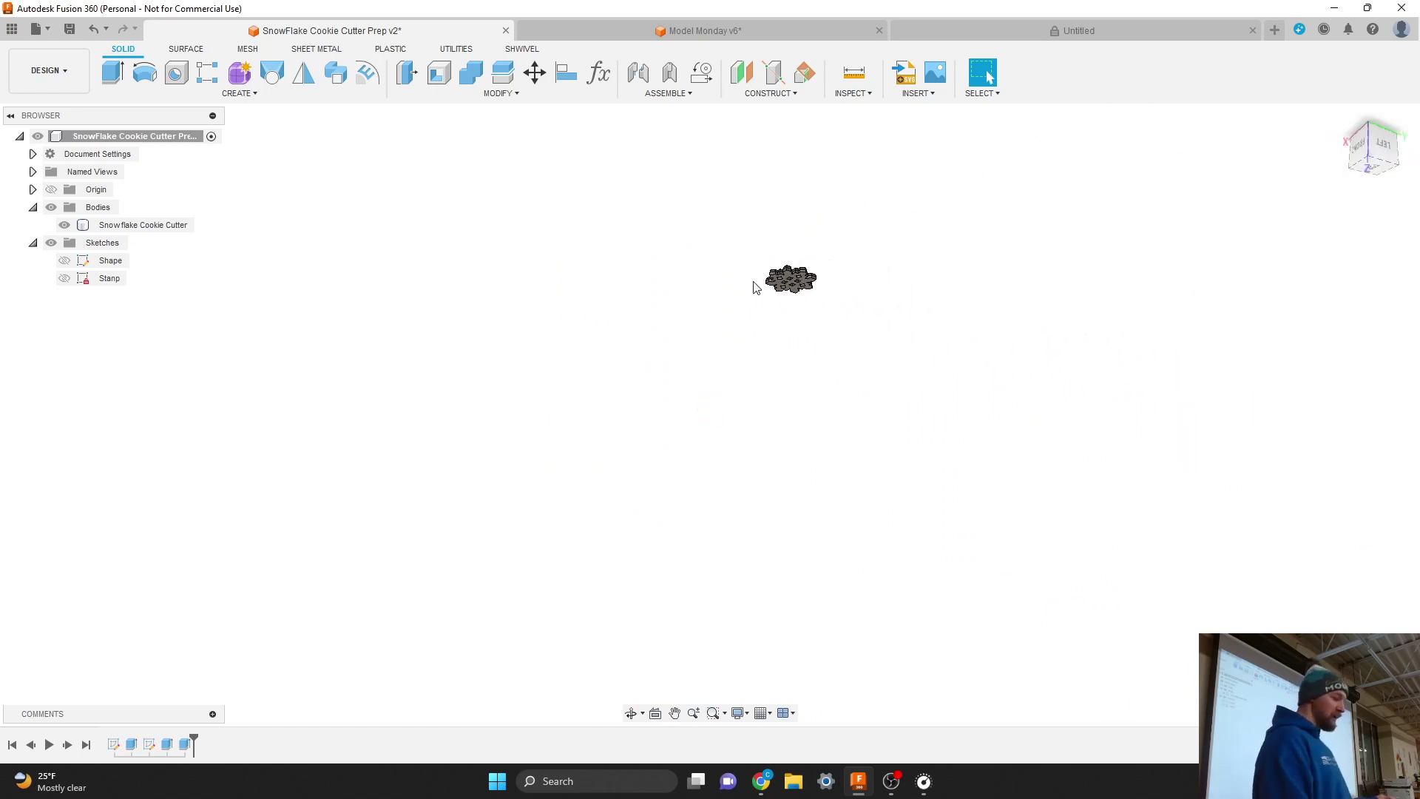
pyautogui.scroll(5, 756, 287)
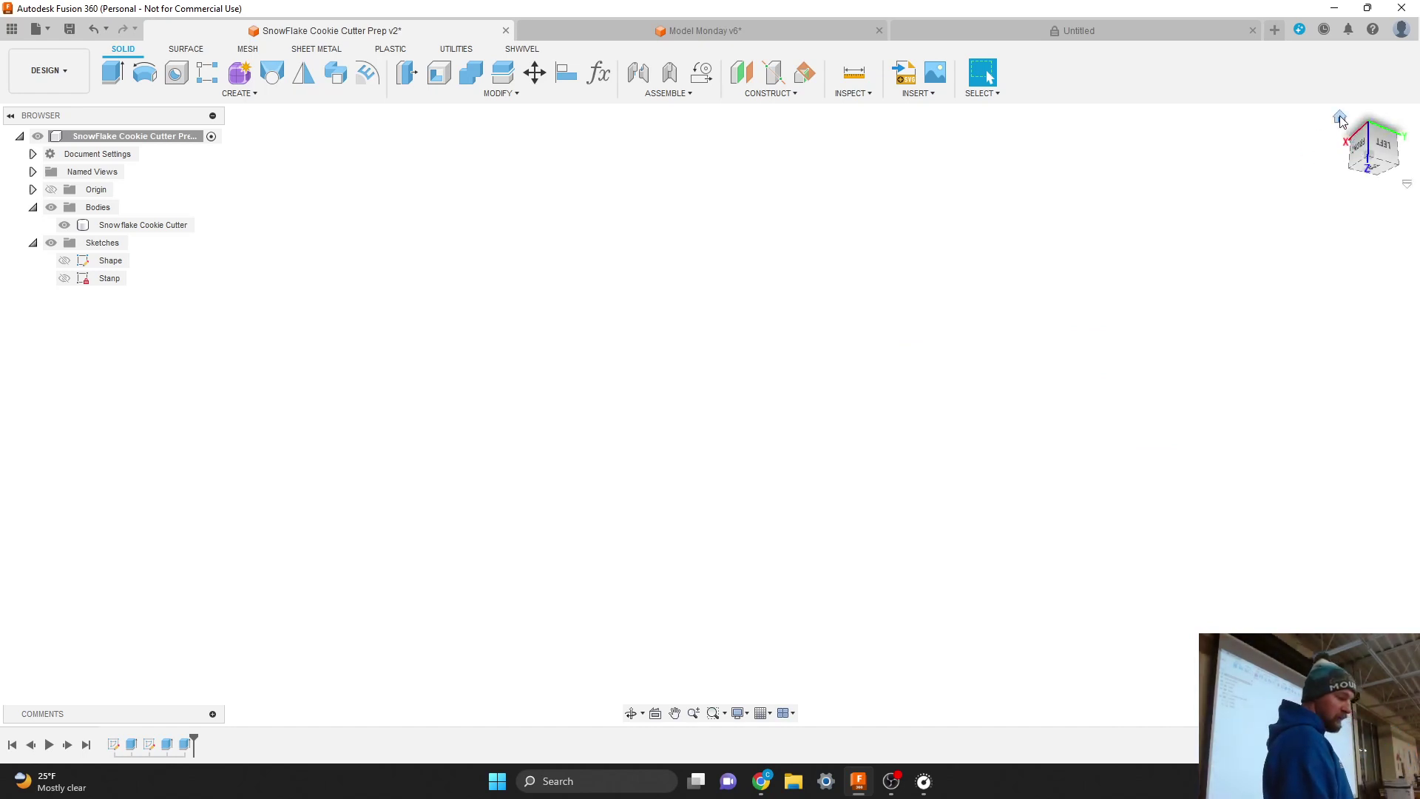
pyautogui.click(1339, 118)
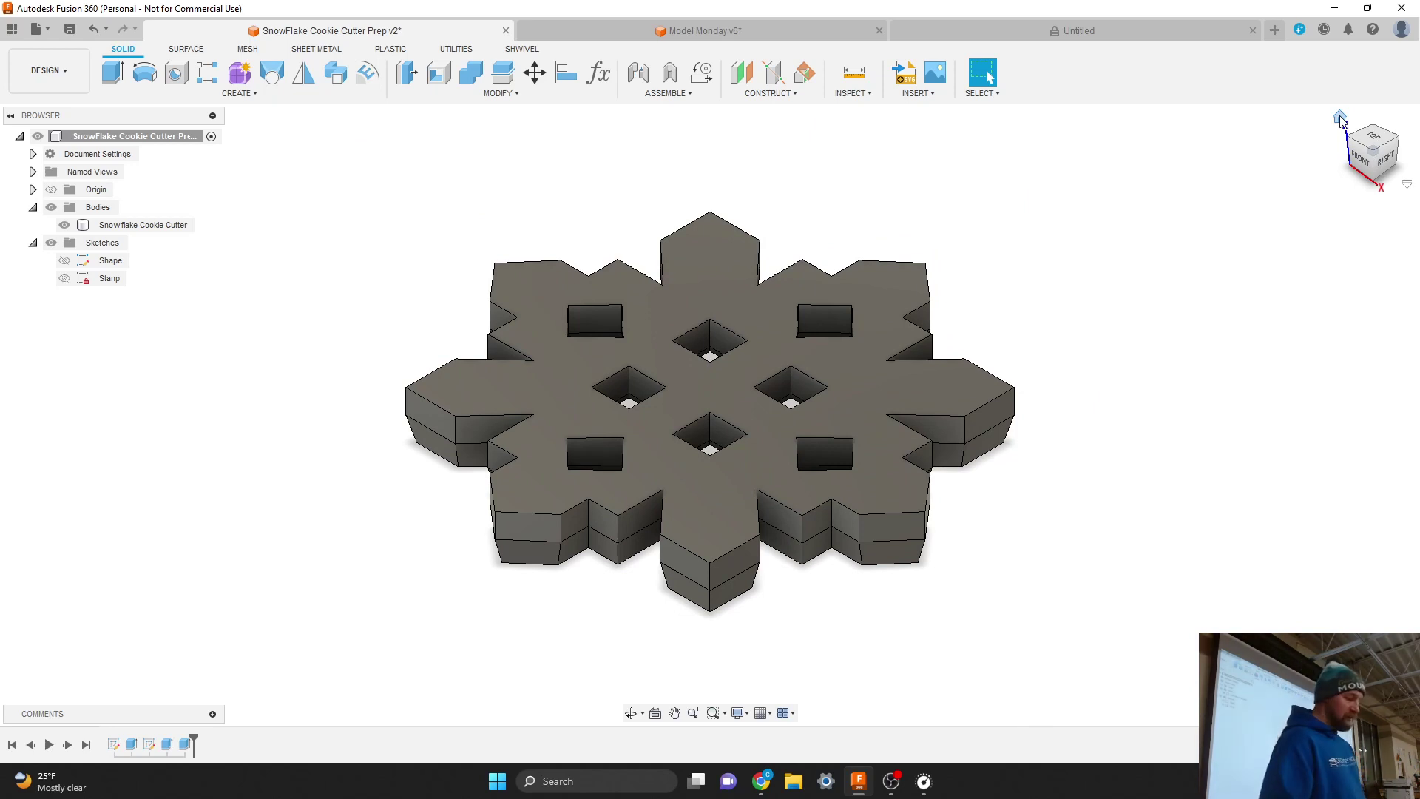
pyautogui.click(1340, 121)
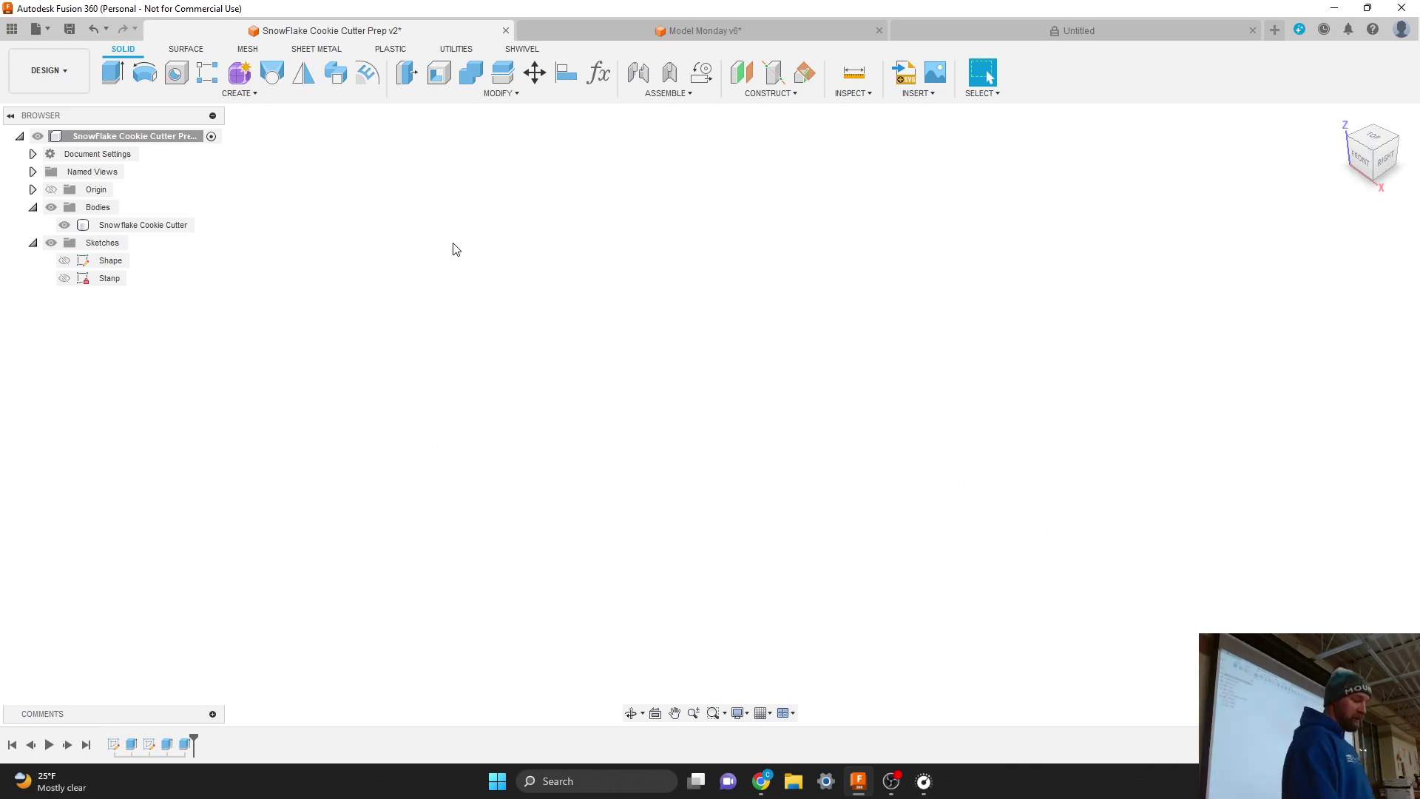
pyautogui.click(1340, 120)
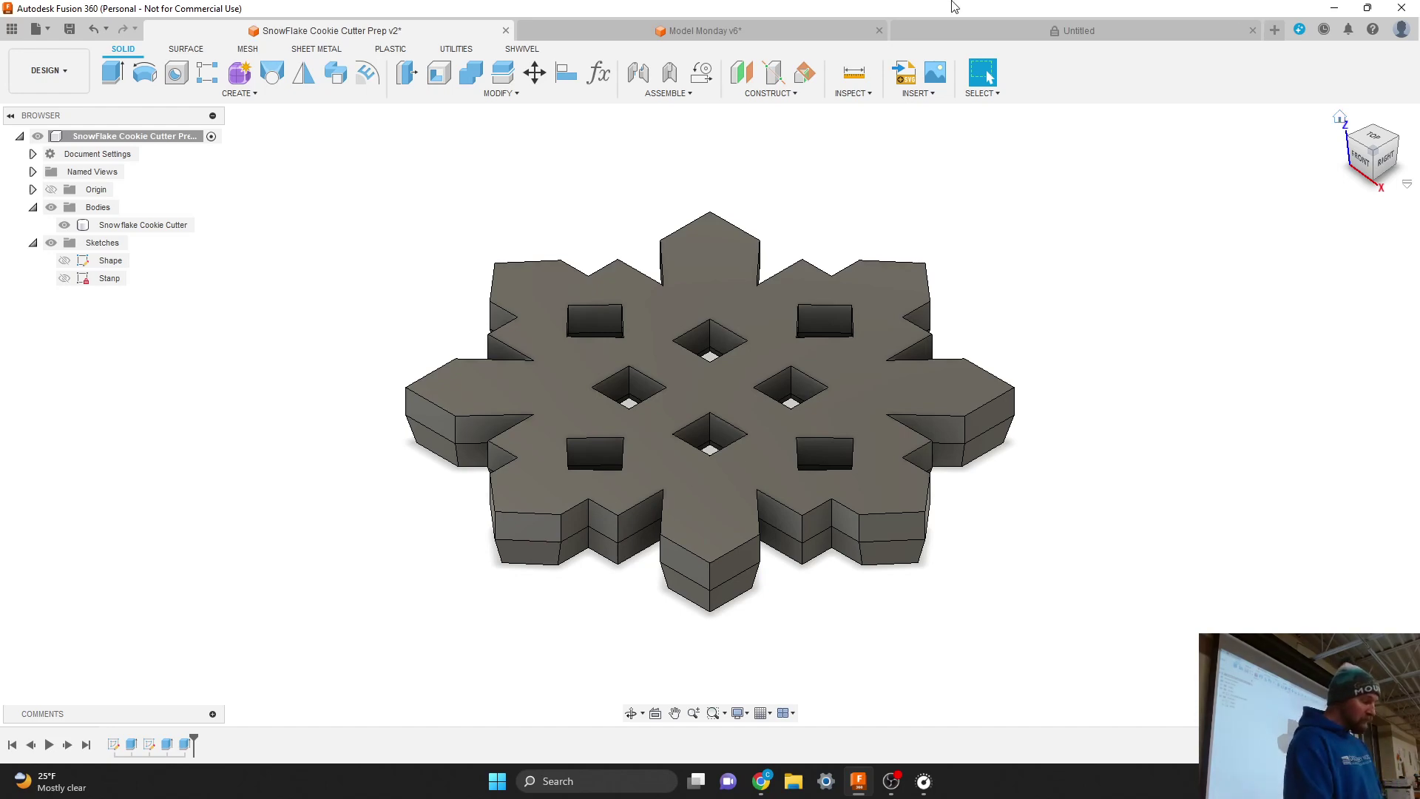
# Switch to the Model Monday v6 tab and zoom around the sign model
pyautogui.click(746, 31)
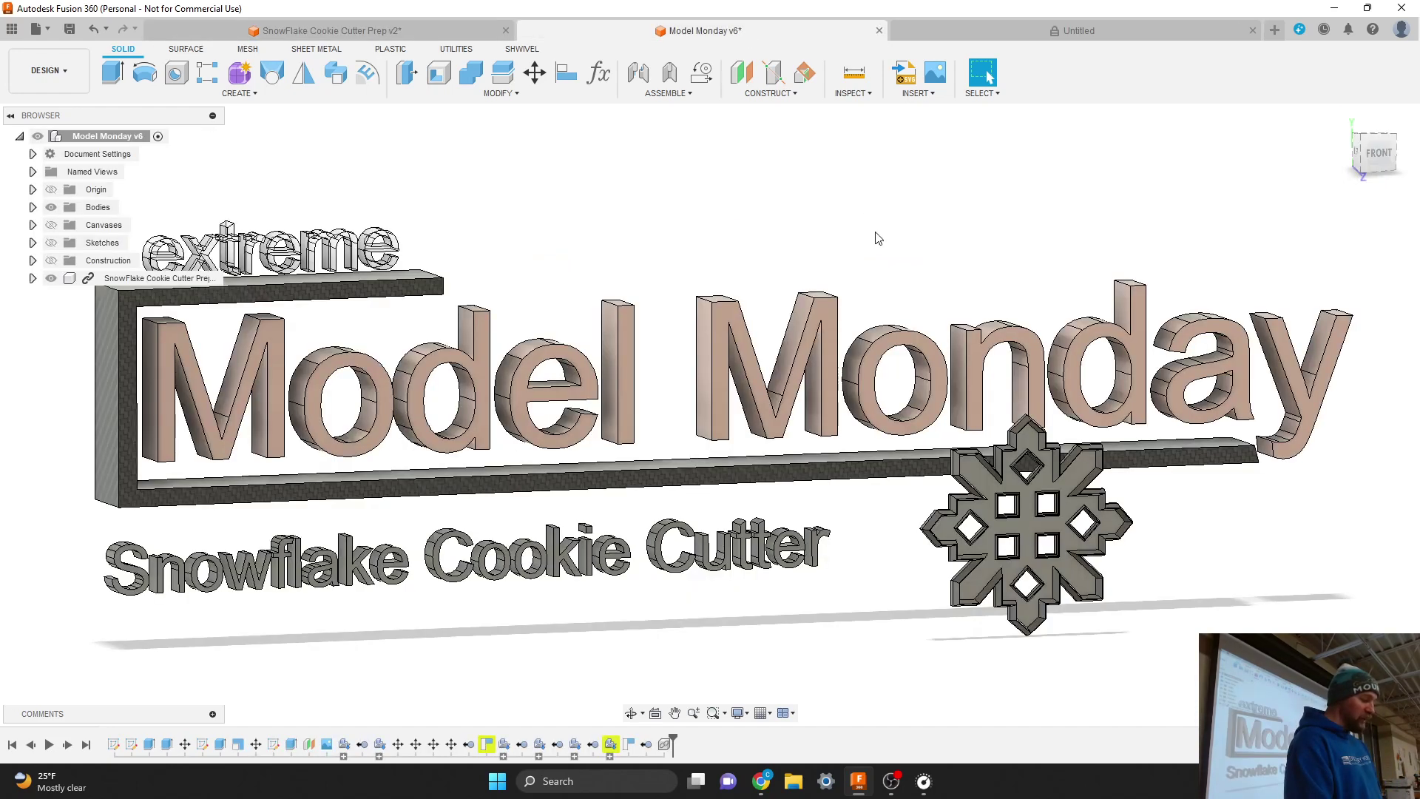
pyautogui.scroll(-2, 1016, 450)
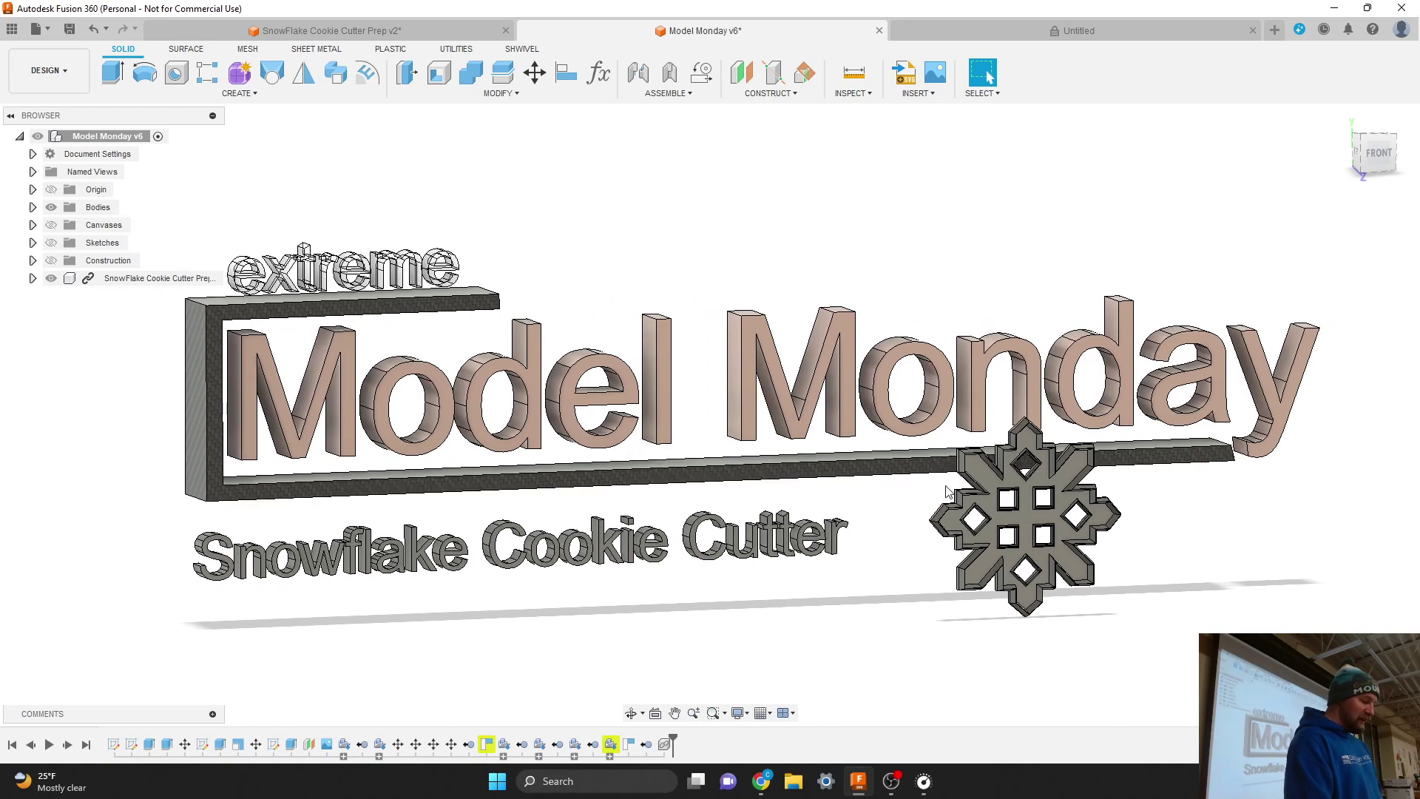
pyautogui.scroll(2, 949, 492)
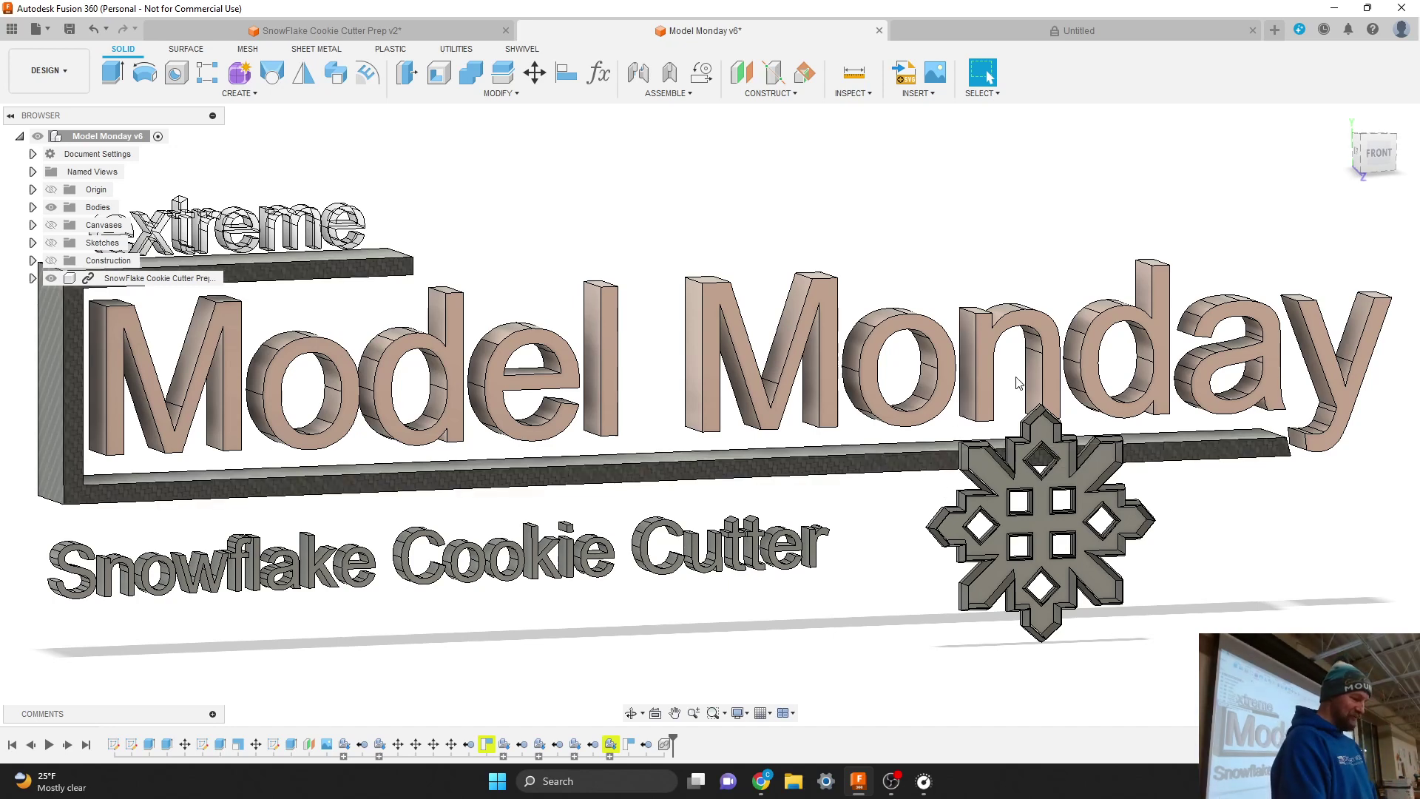
# Switch to the Untitled tab and choose Create Sketch from the CREATE menu
pyautogui.click(1092, 31)
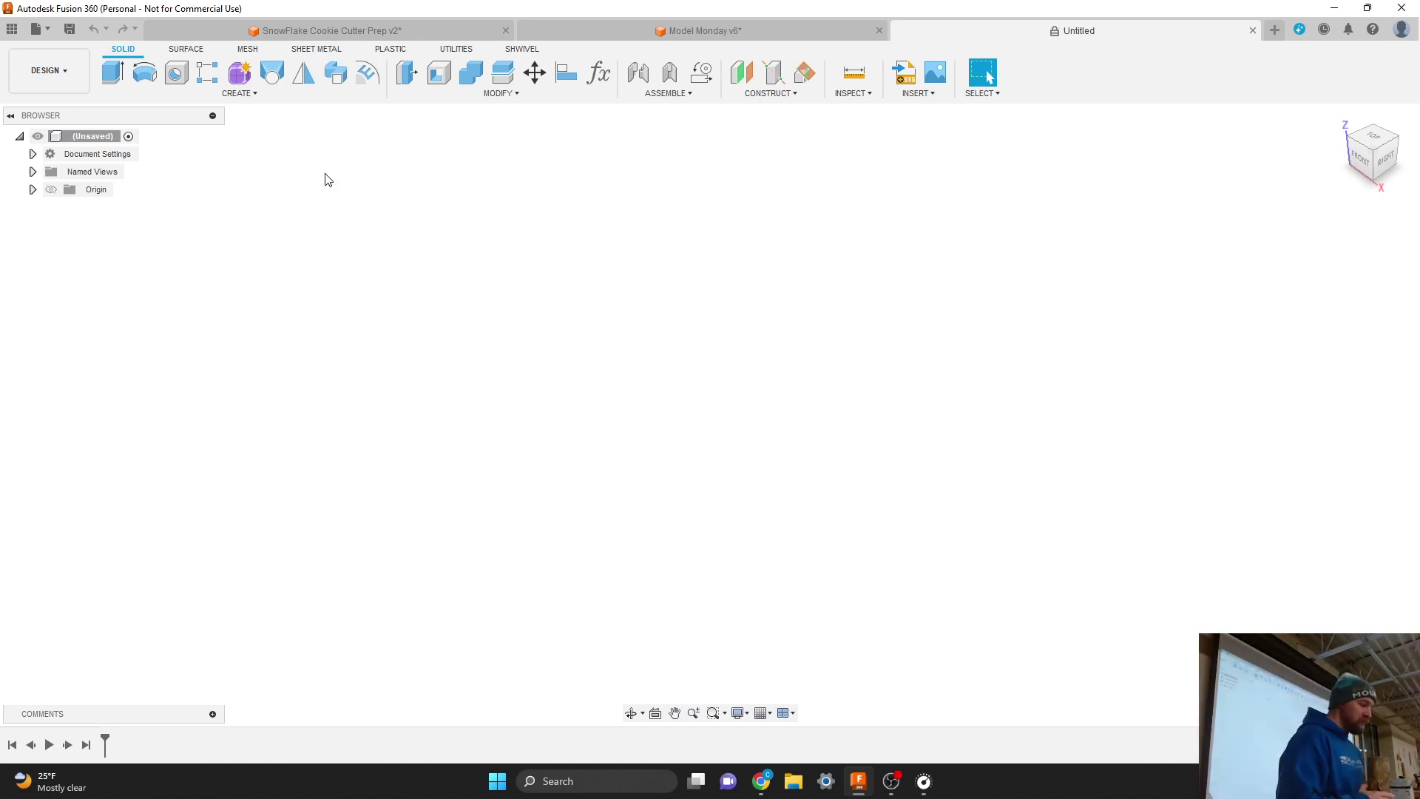
pyautogui.click(250, 96)
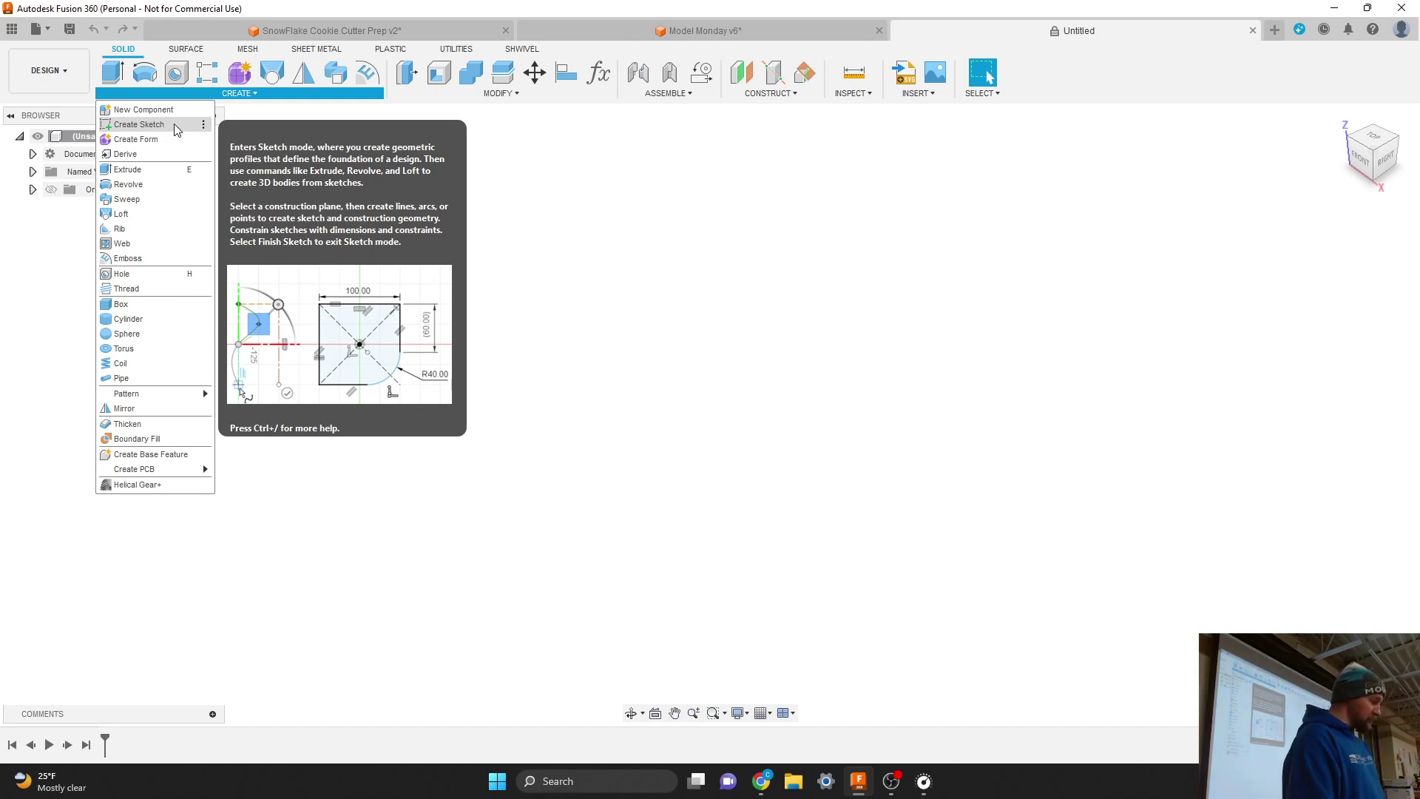
pyautogui.click(170, 123)
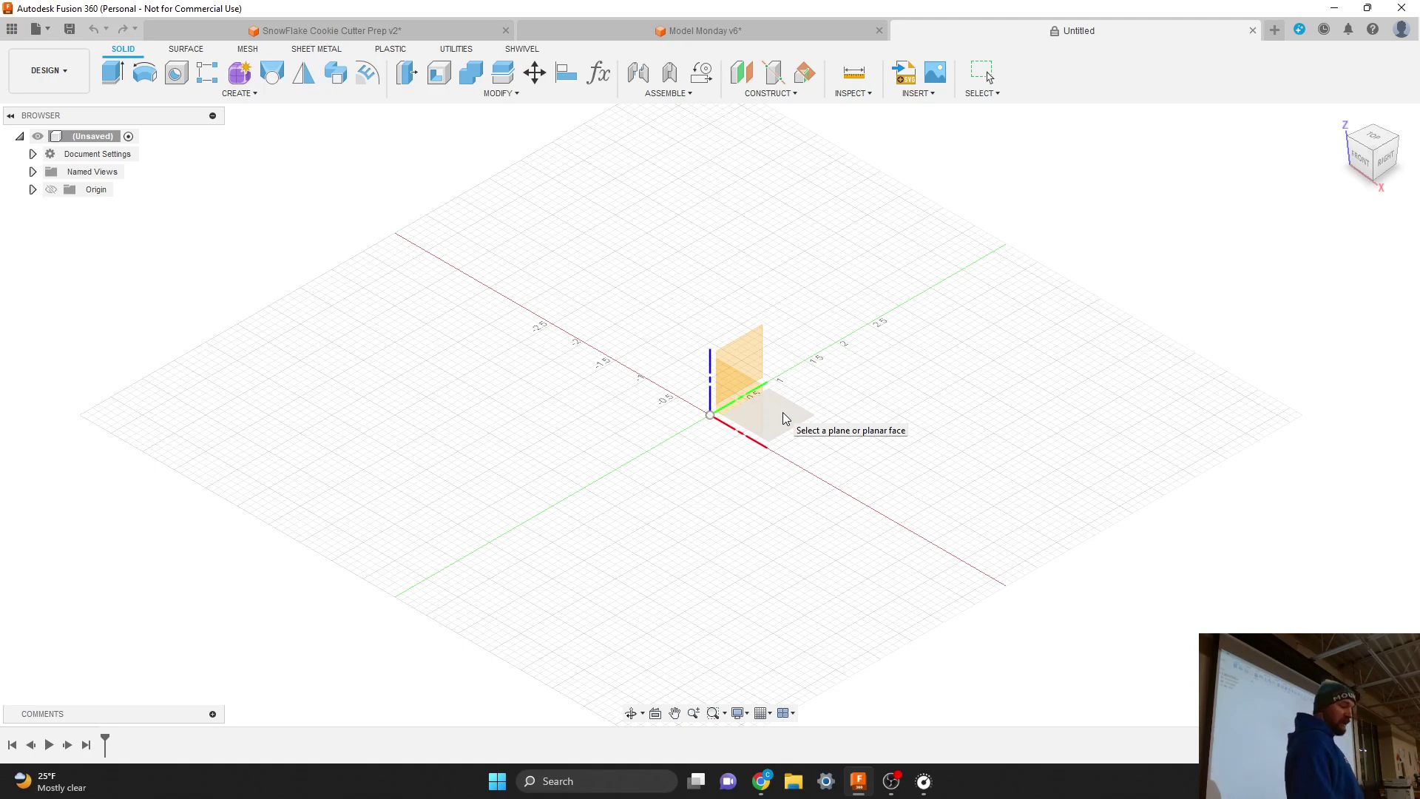
# Start the sketch on the XY plane, viewed from the top, and move the Sketch Palette aside
pyautogui.click(785, 418)
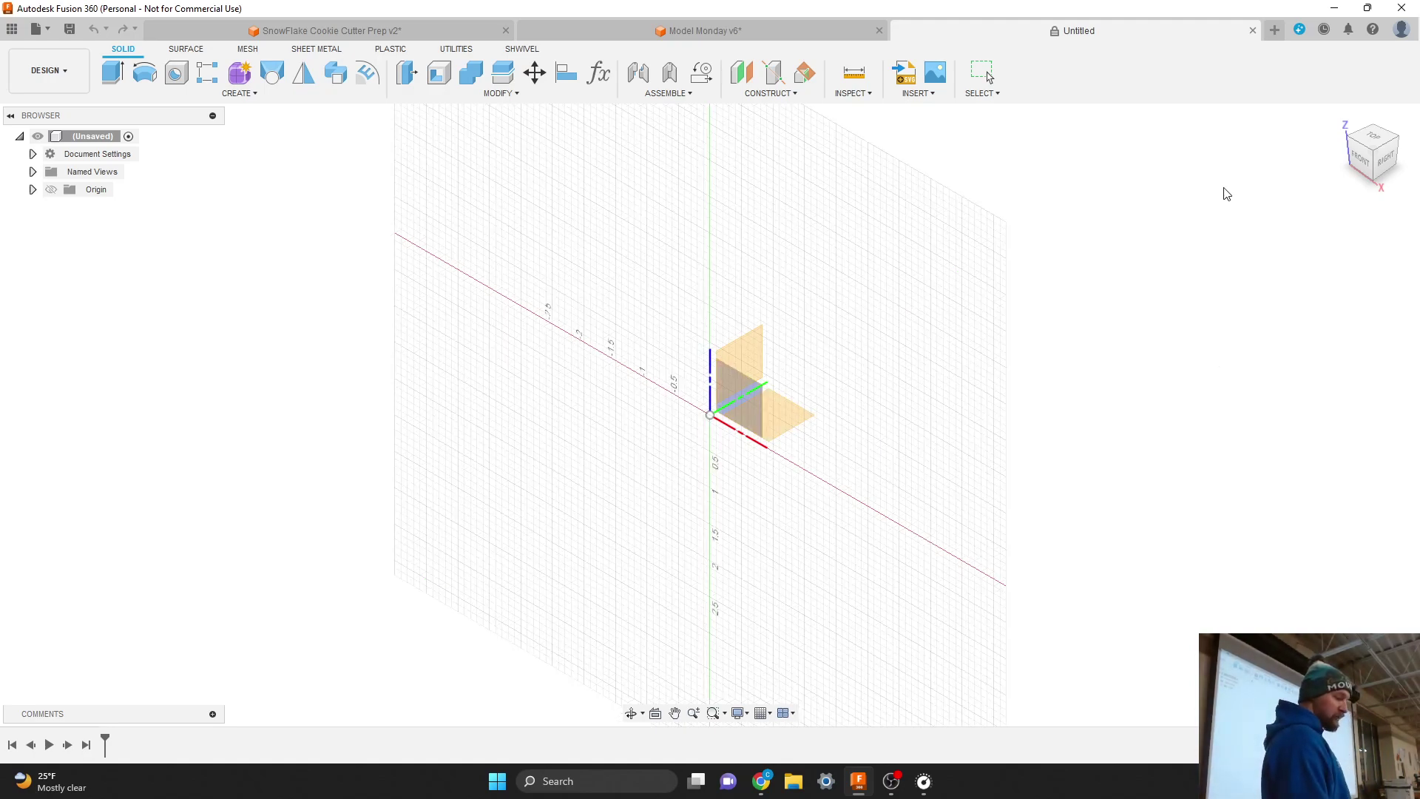
pyautogui.click(1371, 143)
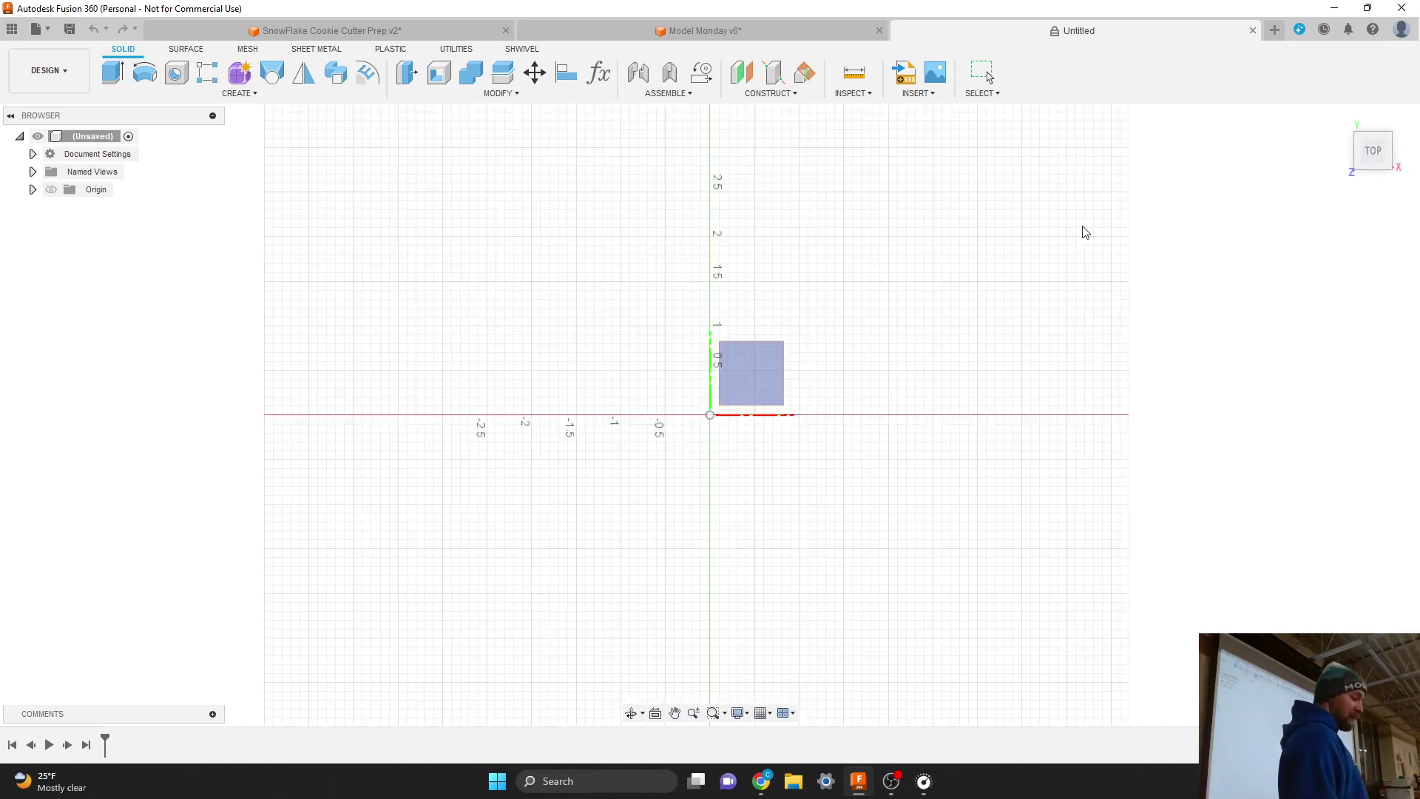
pyautogui.click(745, 377)
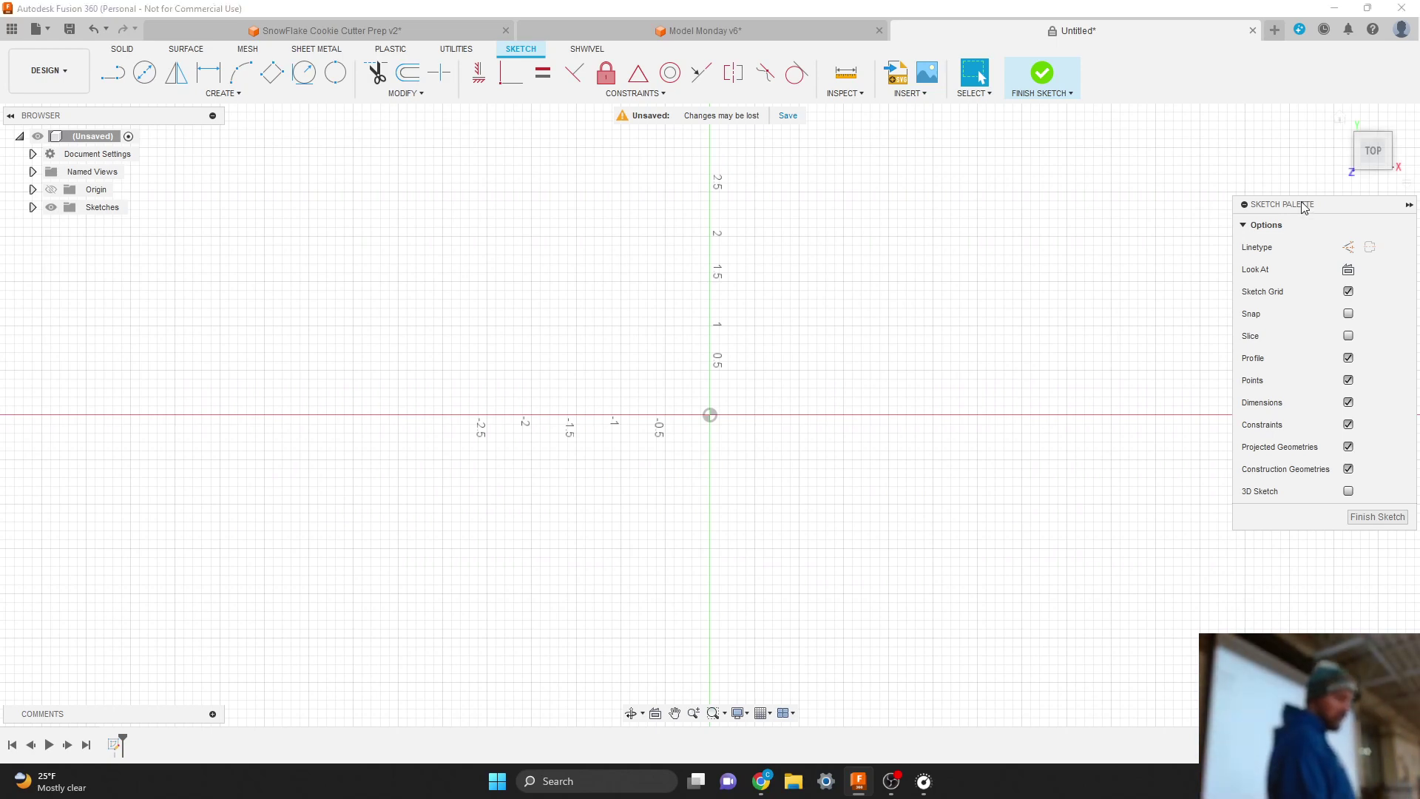
pyautogui.moveTo(1303, 206); pyautogui.dragTo(965, 227)
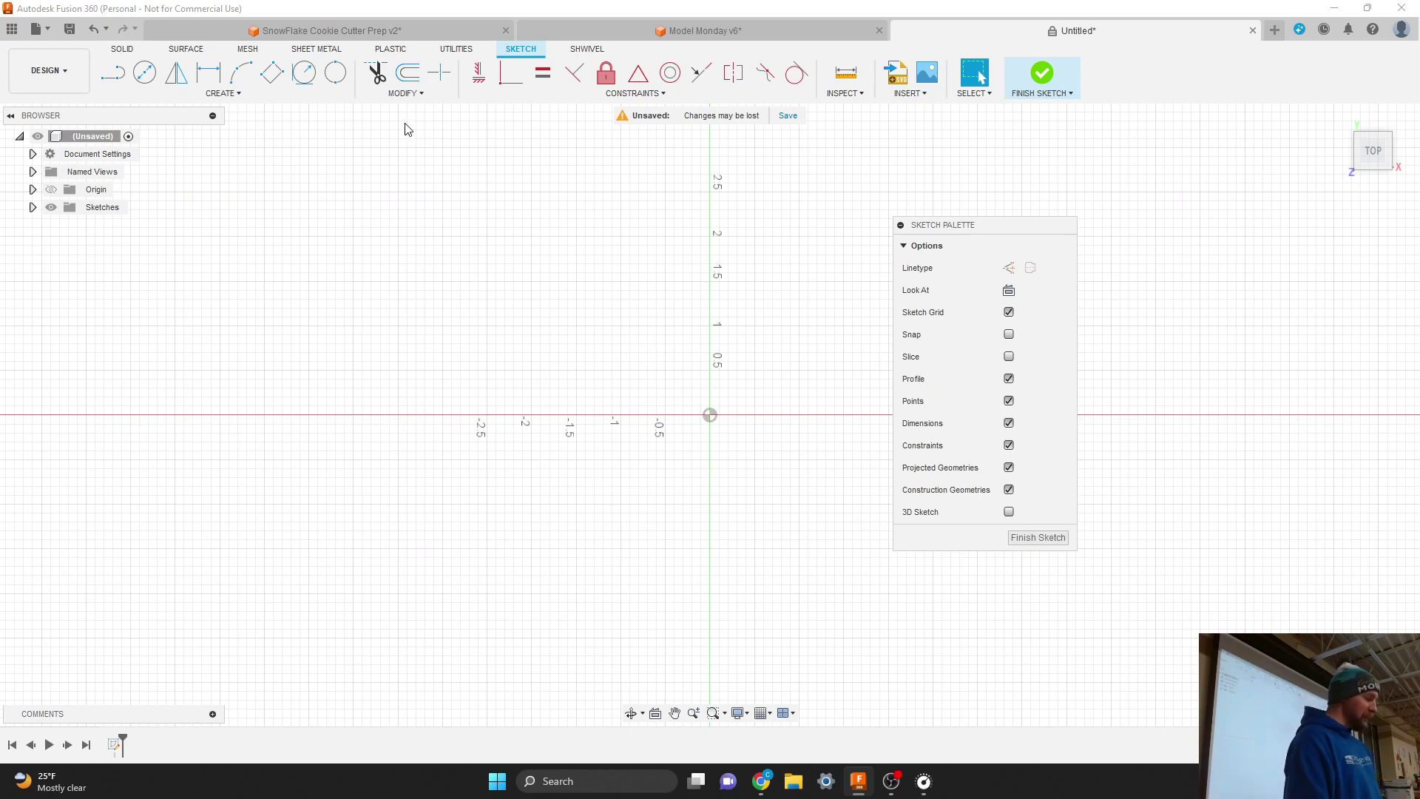
pyautogui.click(238, 94)
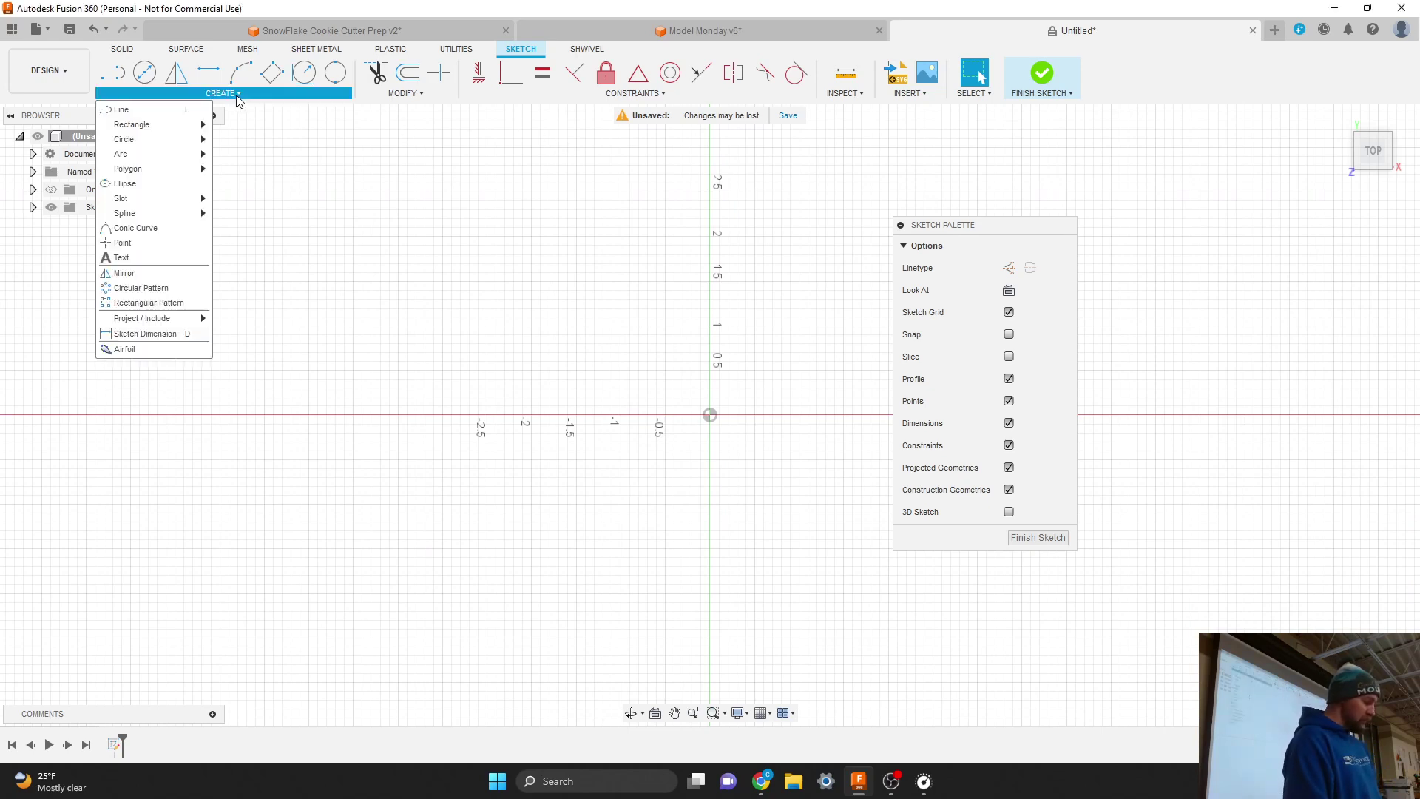
pyautogui.moveTo(170, 139)
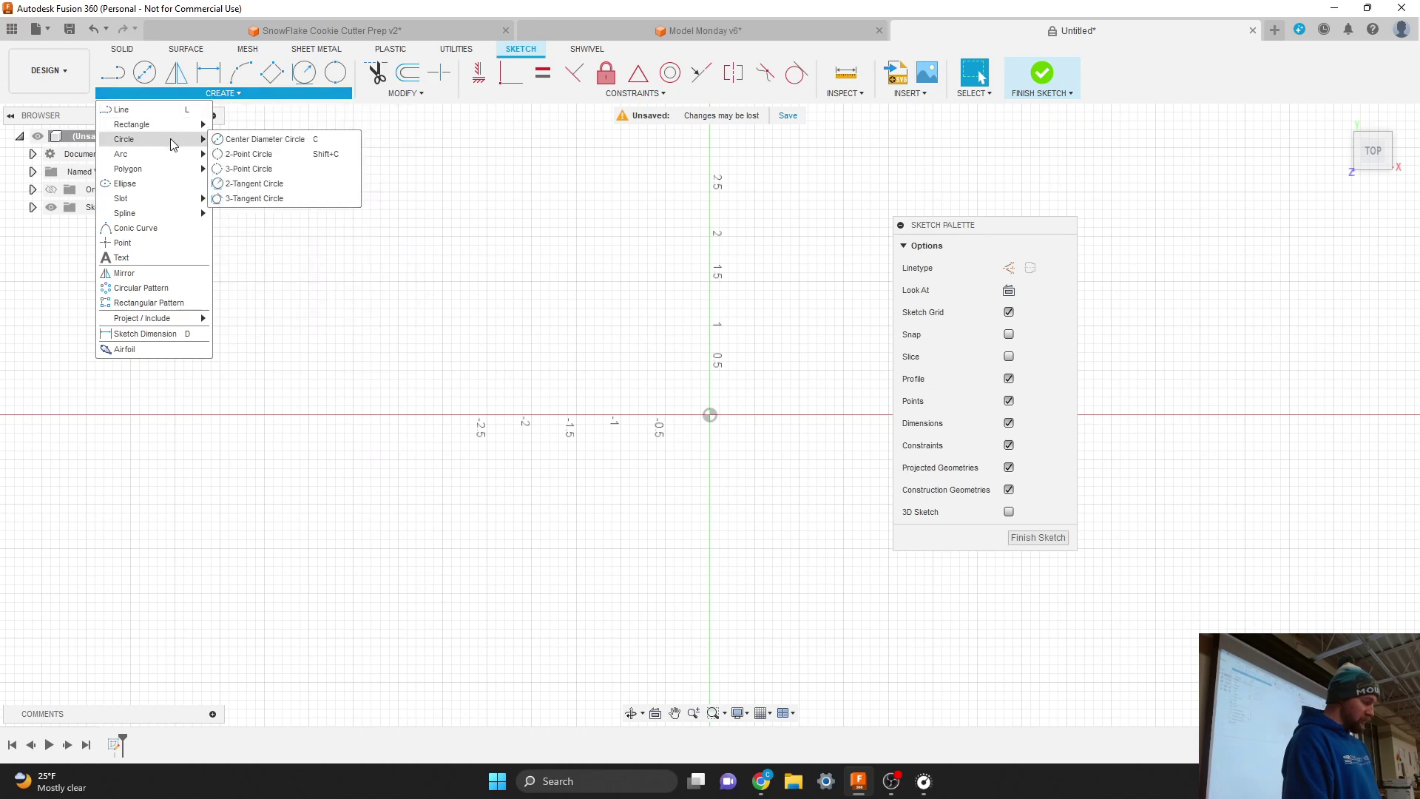
pyautogui.click(275, 143)
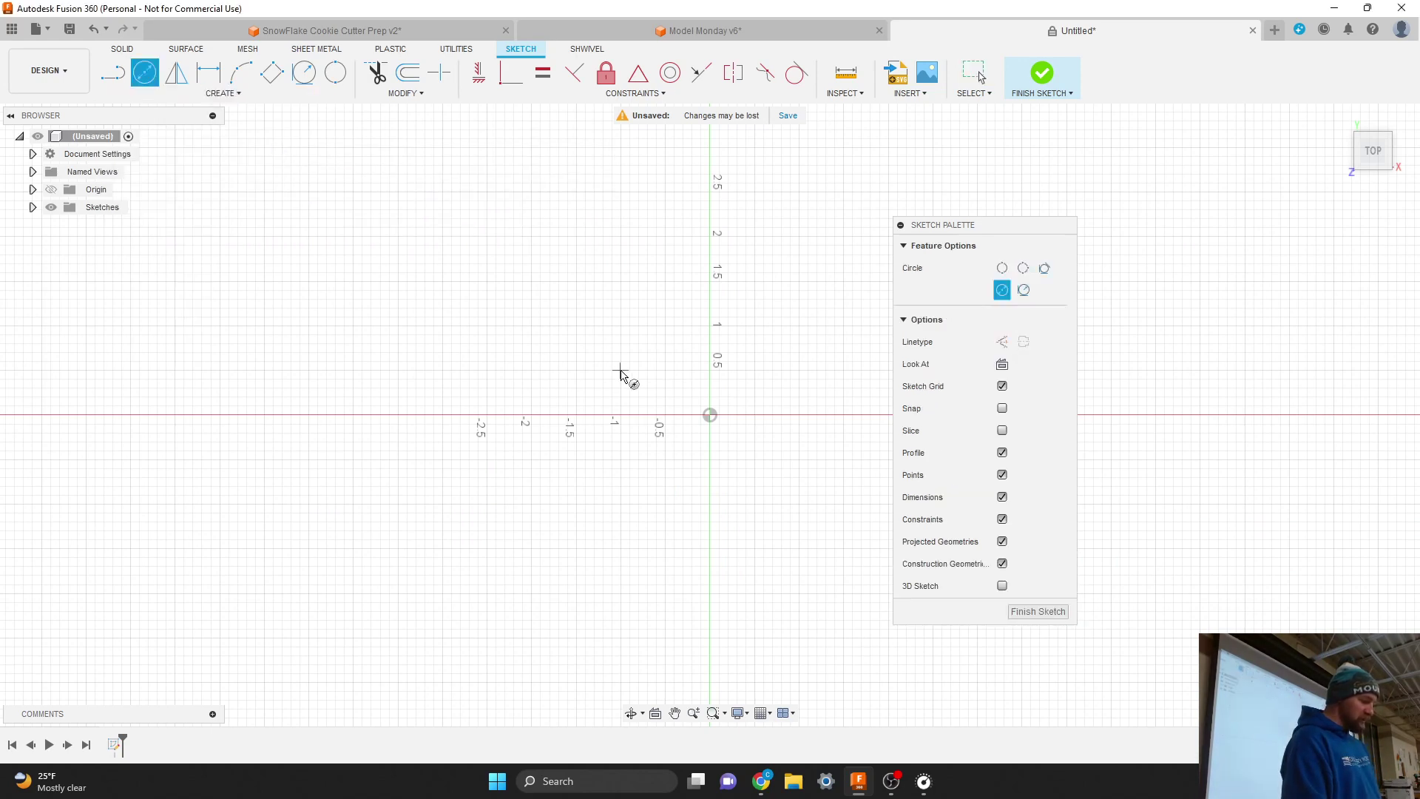
pyautogui.moveTo(939, 224)
pyautogui.mouseDown()
pyautogui.moveTo(1234, 260)
pyautogui.moveTo(1141, 243)
pyautogui.mouseUp()
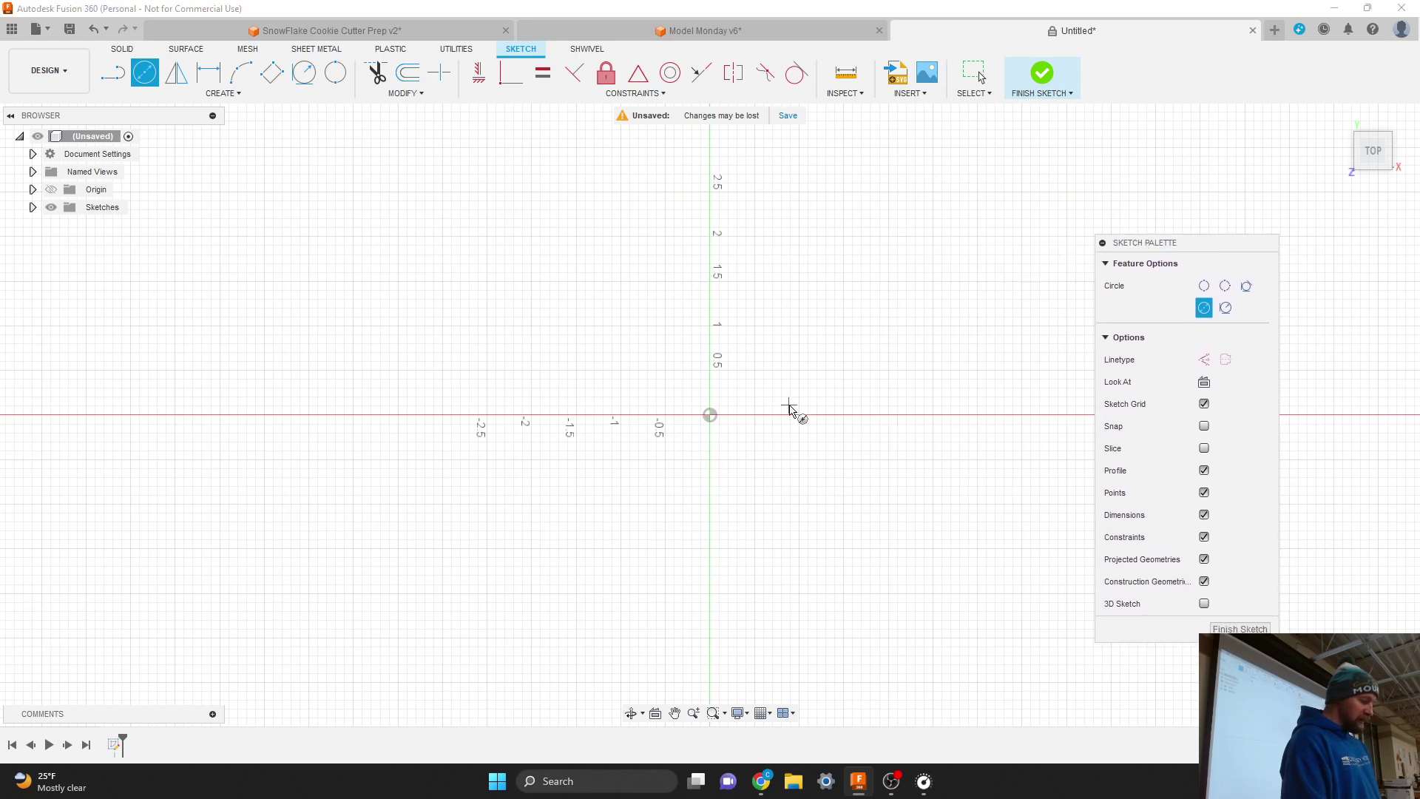
pyautogui.click(710, 416)
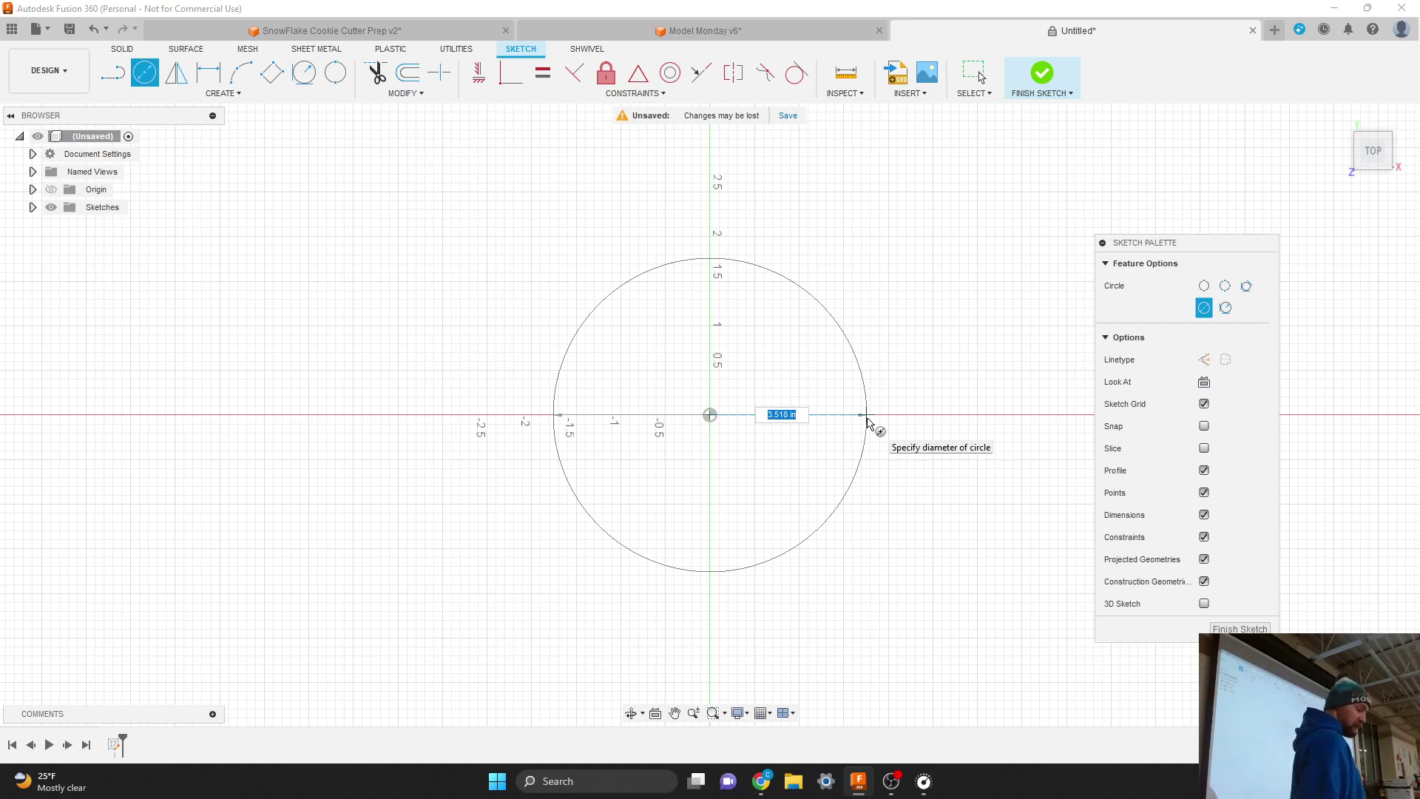
pyautogui.press('Escape')
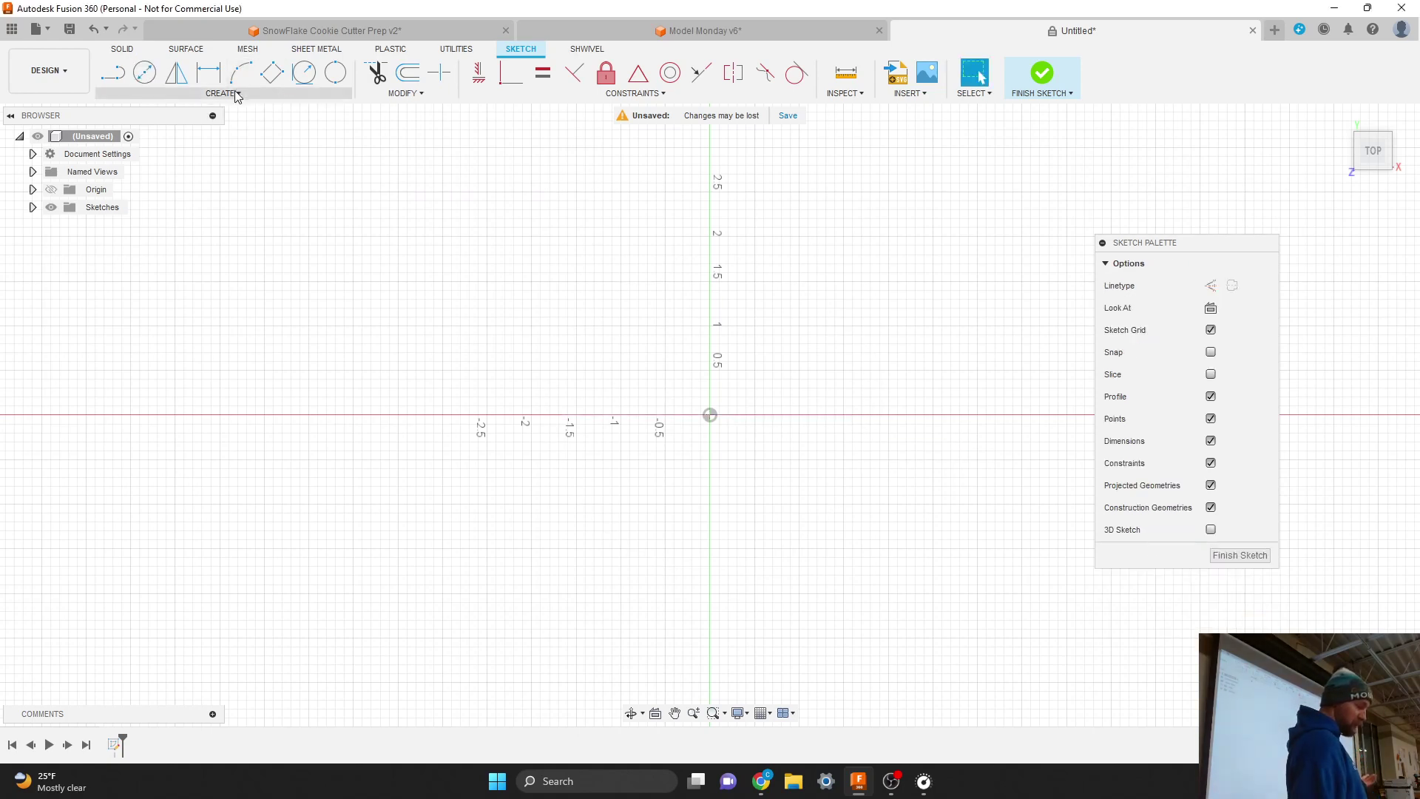
pyautogui.click(235, 93)
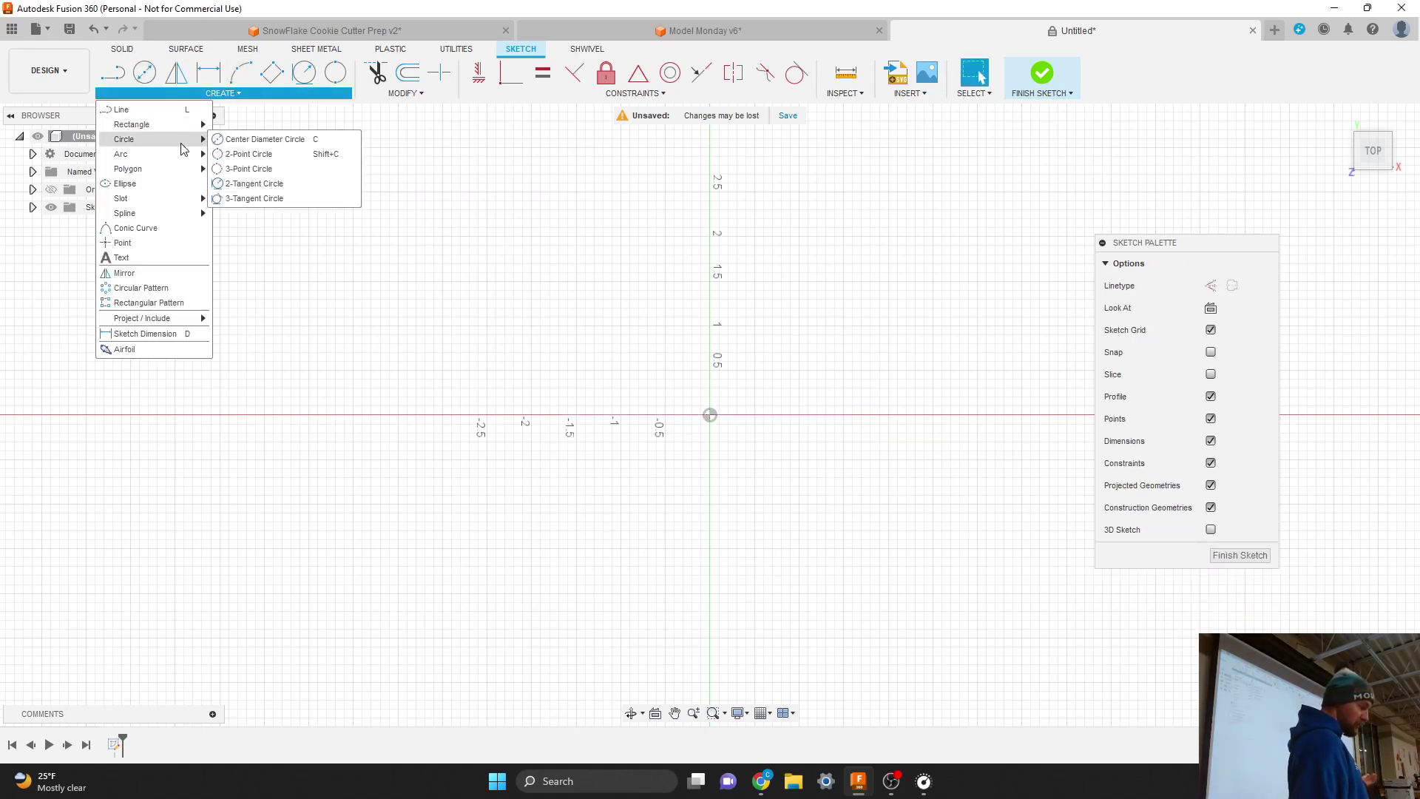
# Draw a 2.00-diameter circle and drag it up and to the left of the origin
pyautogui.click(251, 140)
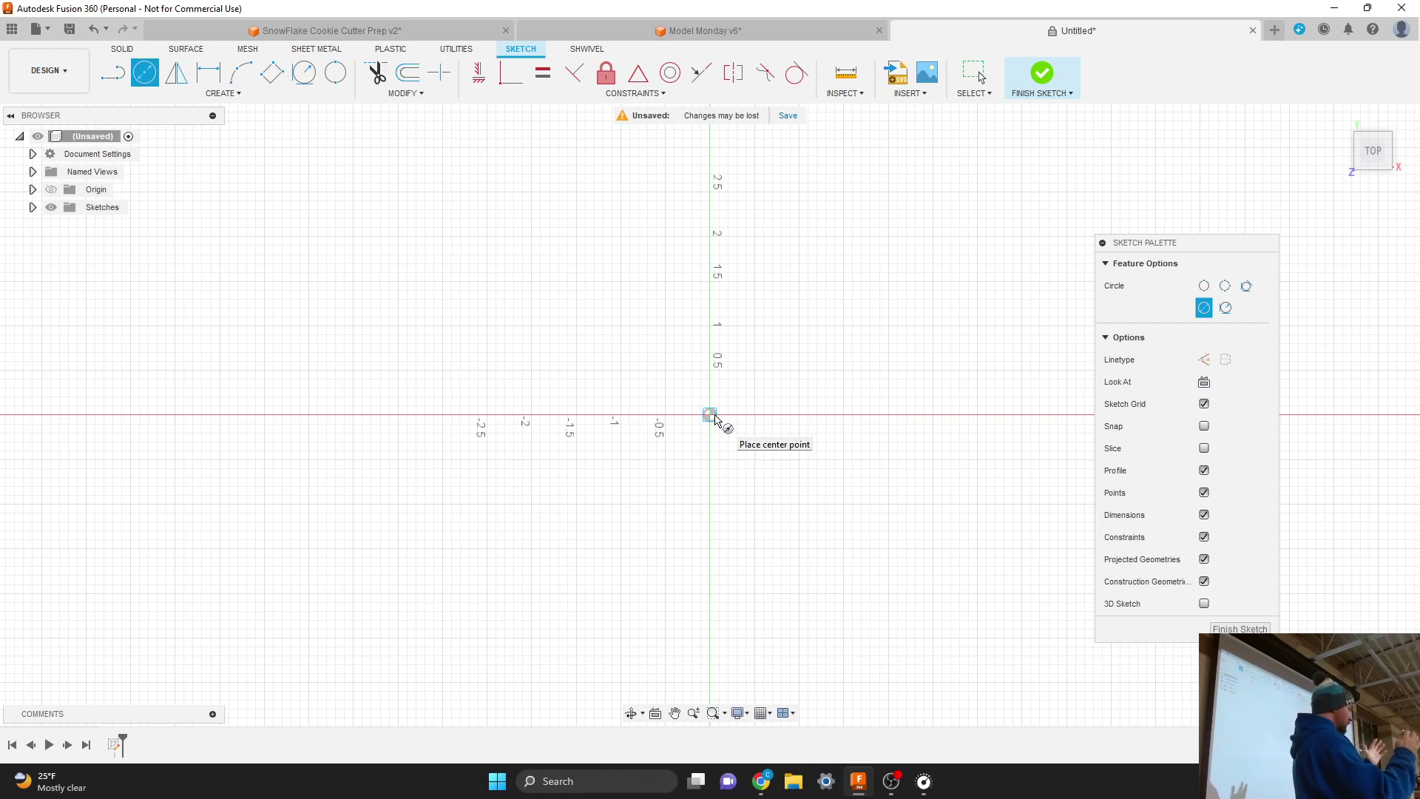
pyautogui.click(551, 315)
pyautogui.click(632, 355)
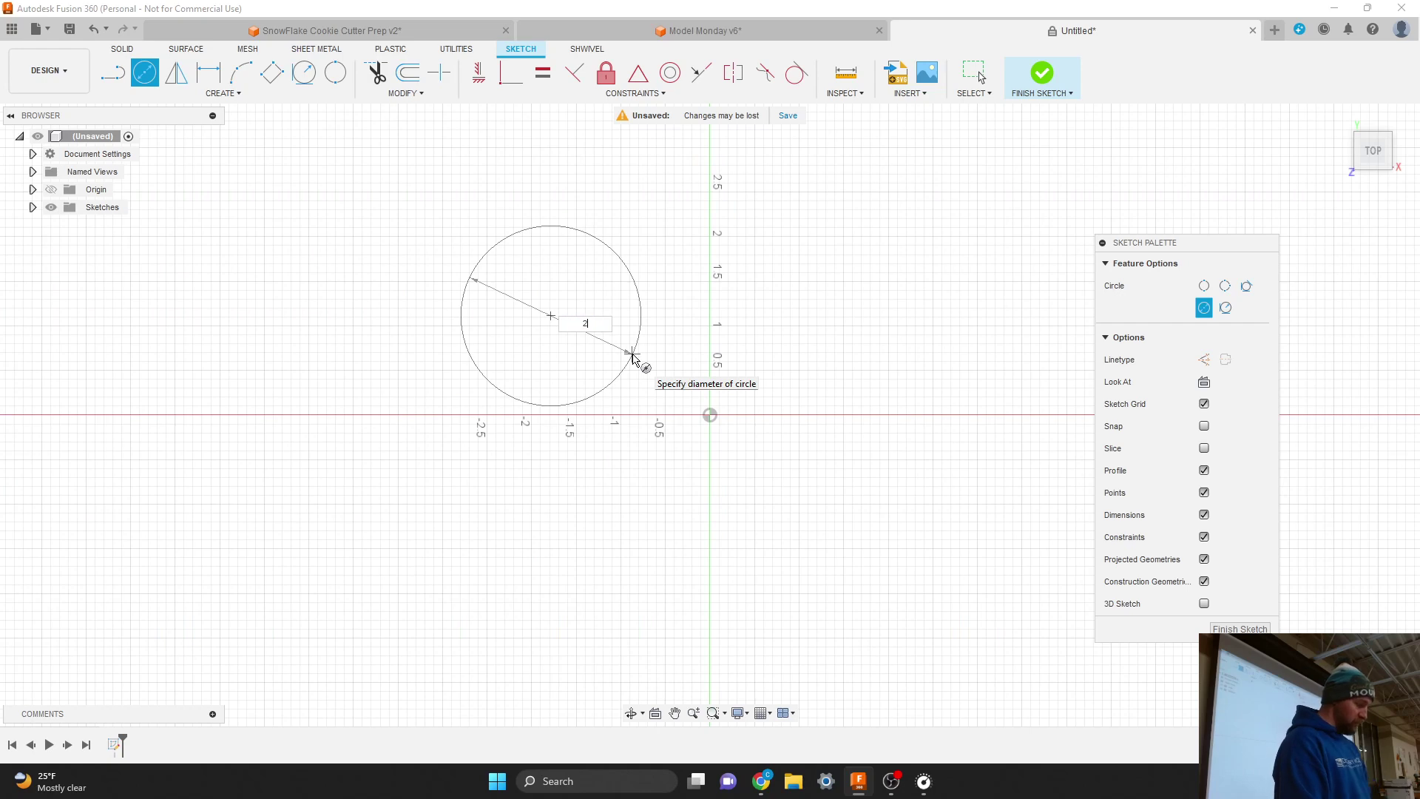
pyautogui.press('Escape')
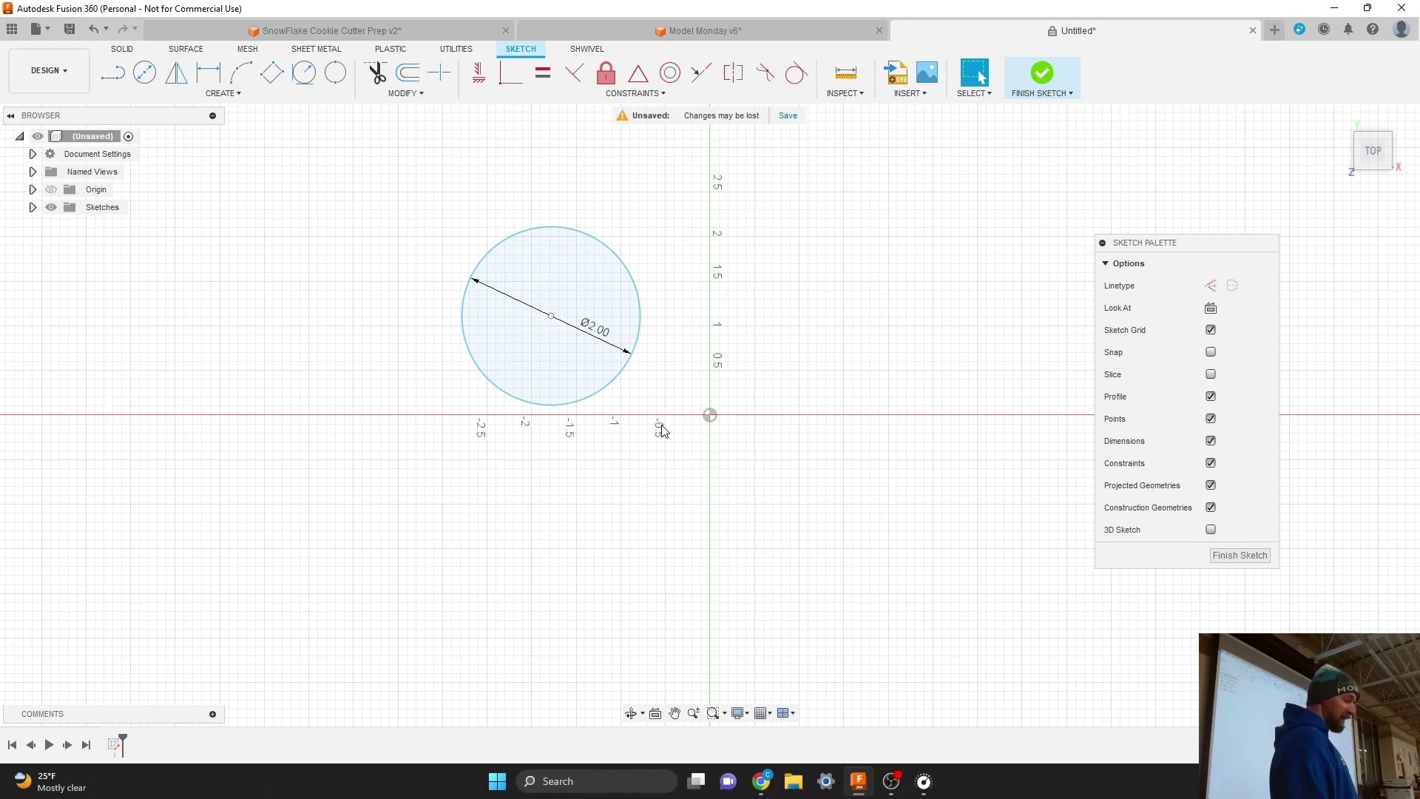
pyautogui.moveTo(558, 323); pyautogui.dragTo(497, 278)
# Draw a second 2.00-diameter circle centred on the origin and clear the selection
pyautogui.press('c')
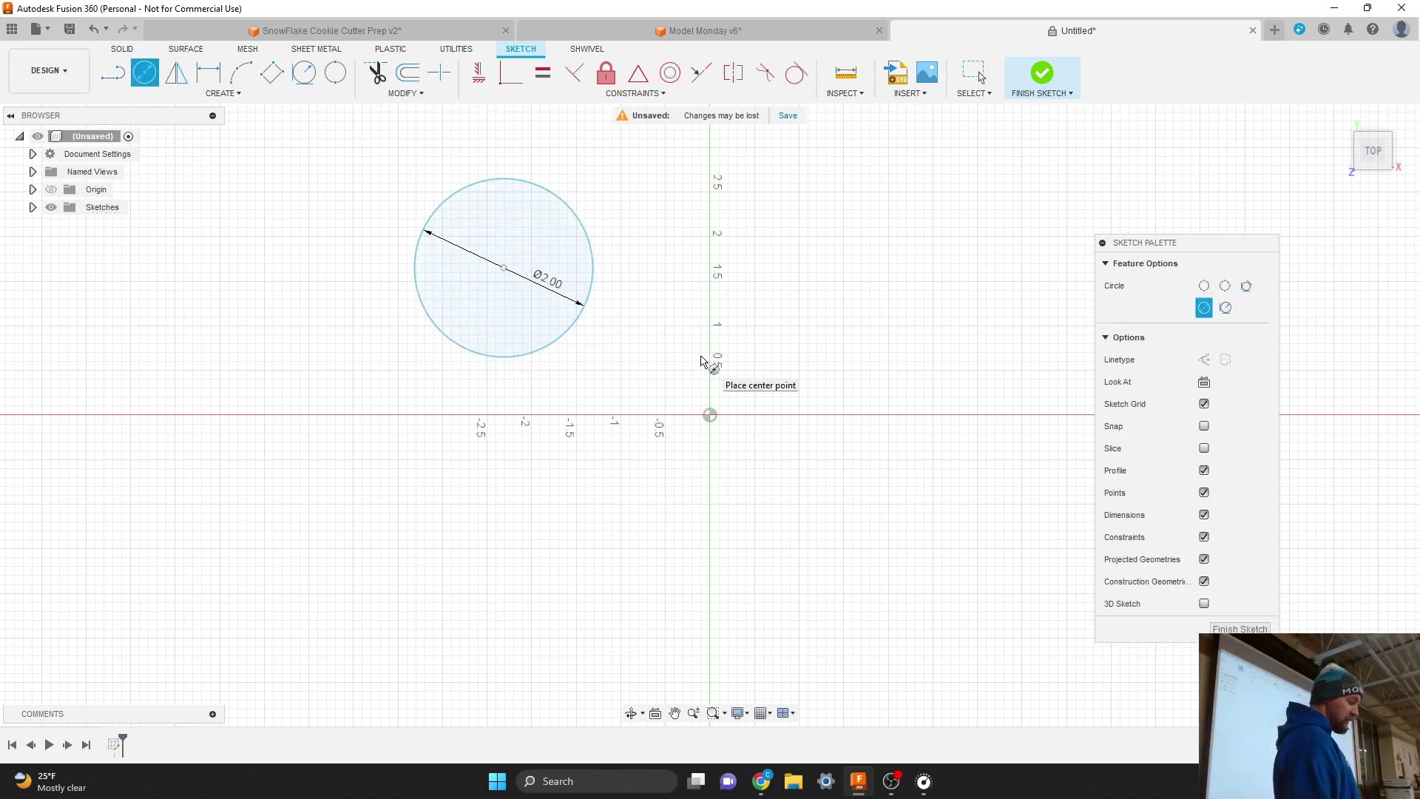
pyautogui.click(710, 415)
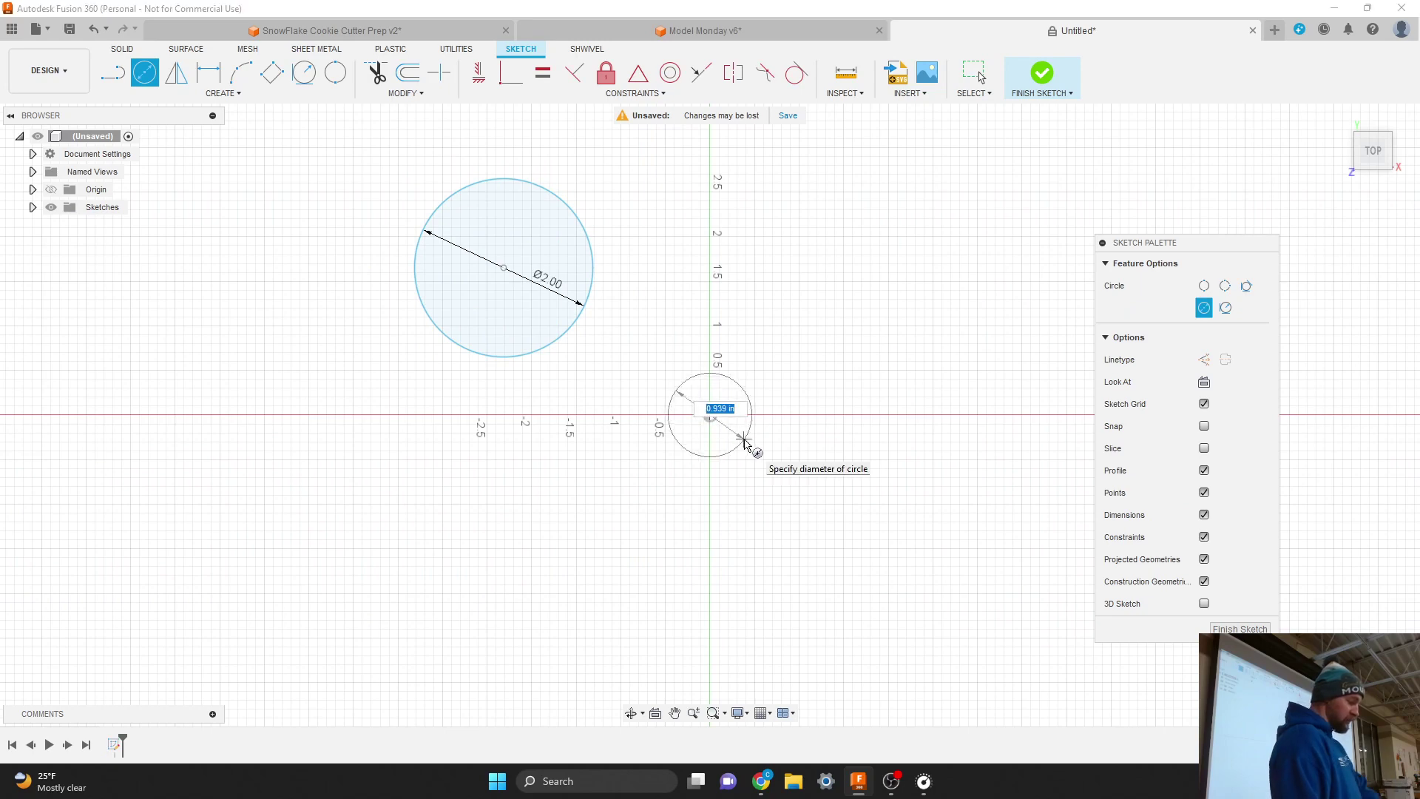
pyautogui.write('2')
pyautogui.press('Return')
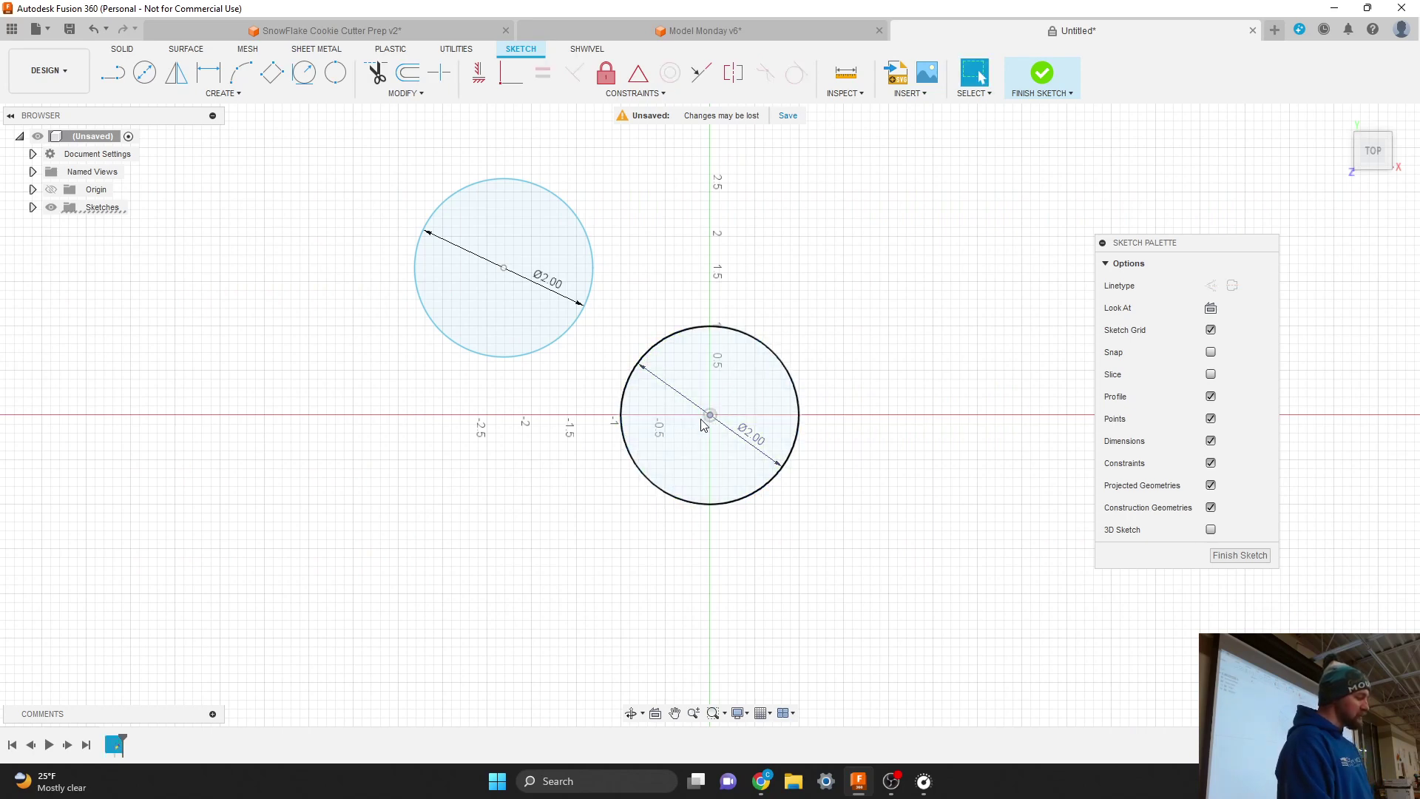
pyautogui.press('Escape')
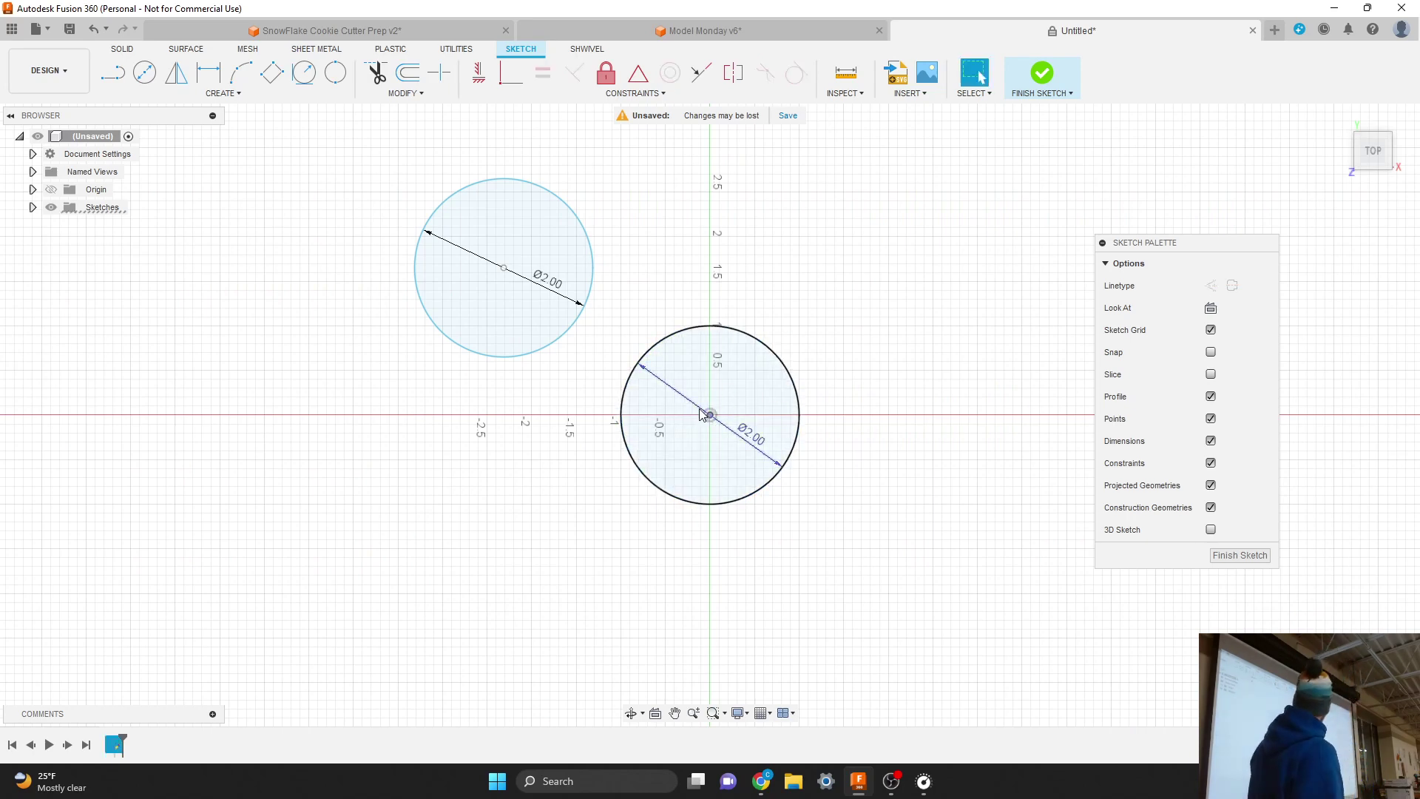
pyautogui.press('Escape')
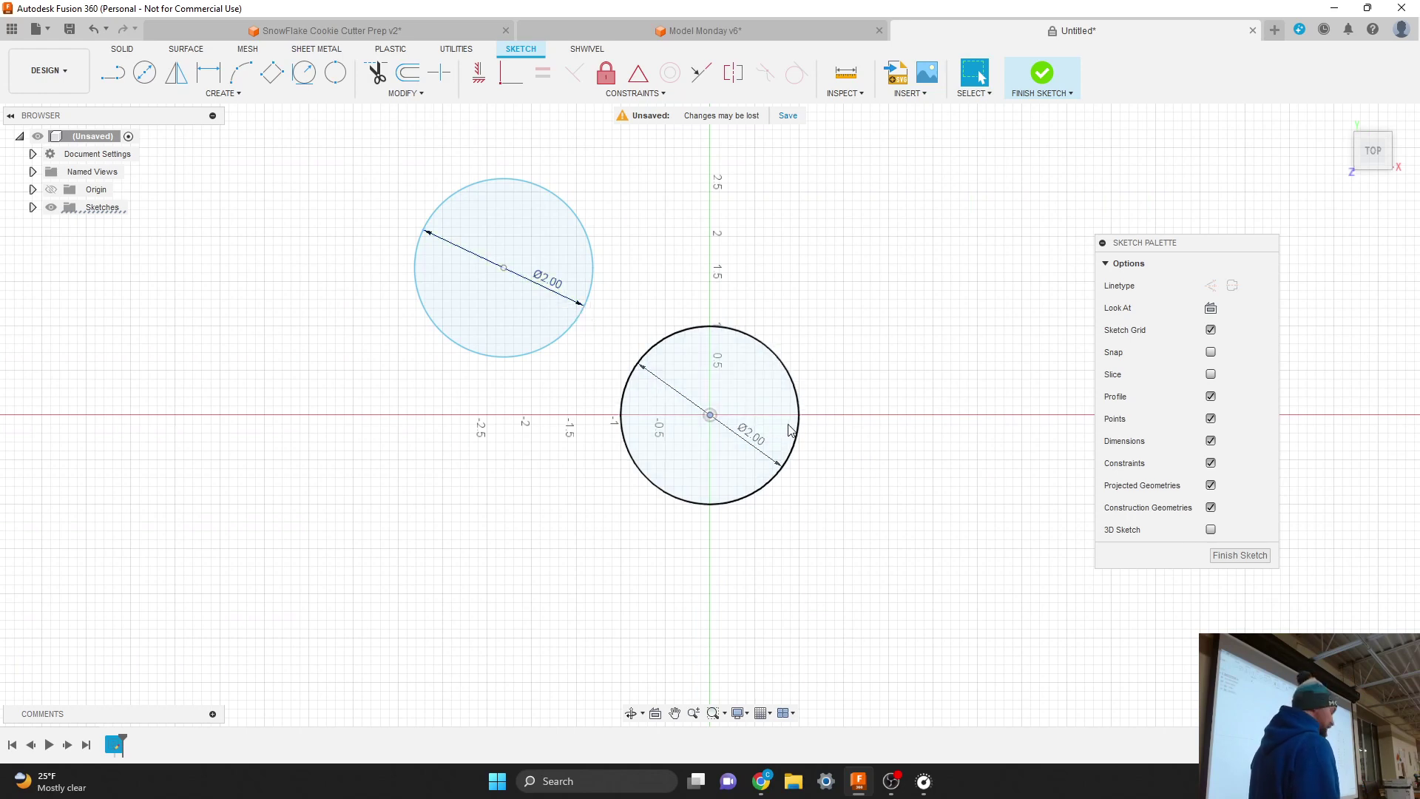
# Delete the circle at the origin and the upper-left circle with its dimension
pyautogui.click(755, 402)
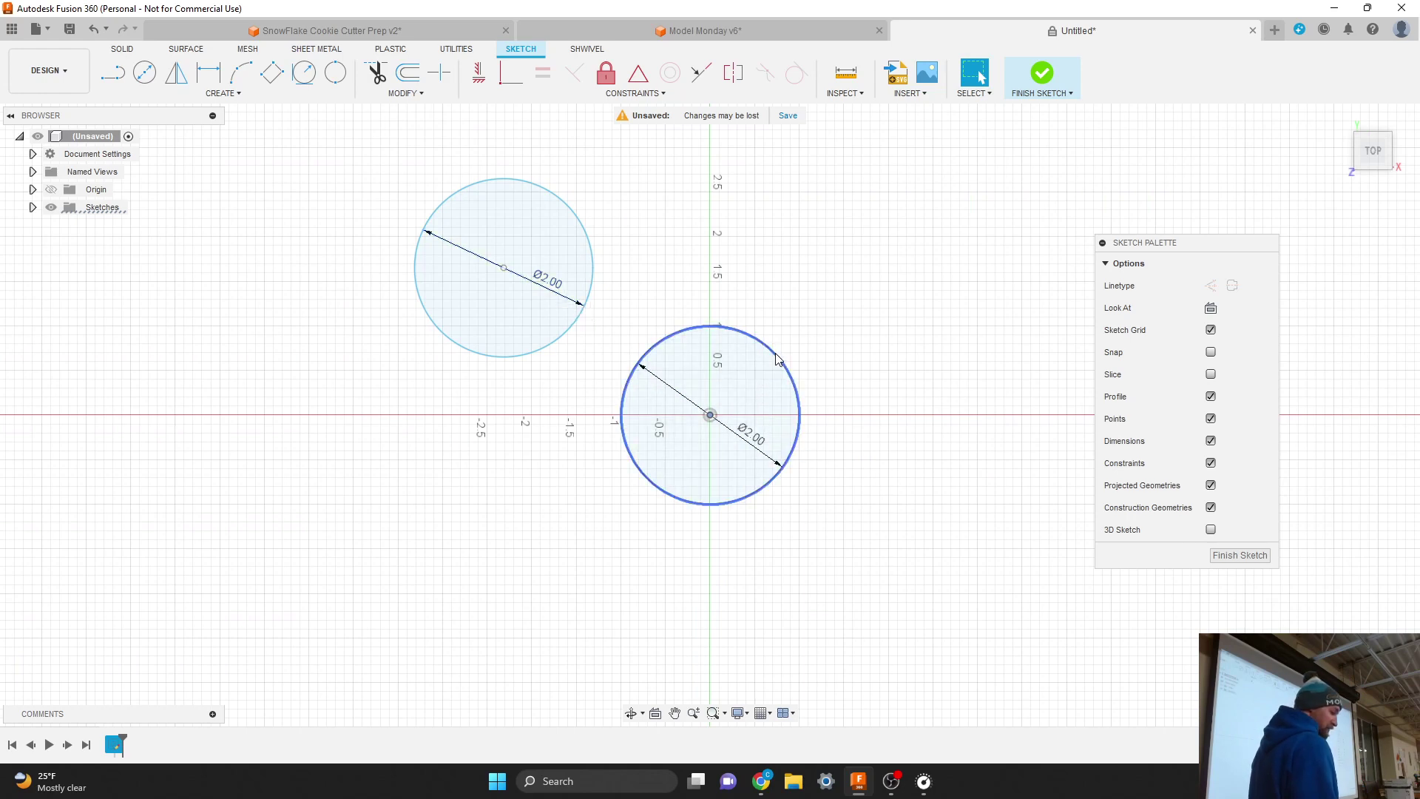
pyautogui.press('Delete')
pyautogui.click(589, 288)
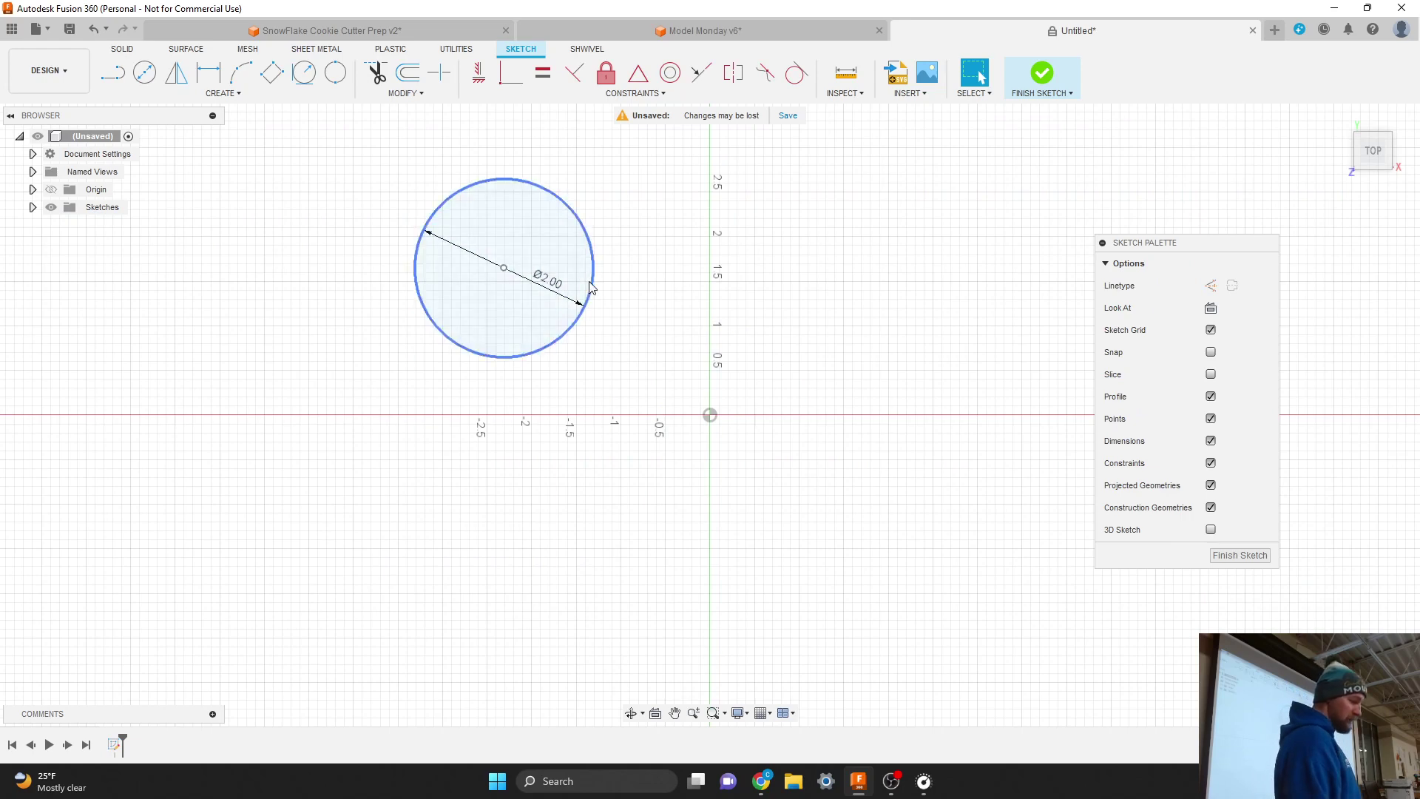
pyautogui.press('Delete')
# Start a new circle centred at the origin, then cancel it
pyautogui.press('c')
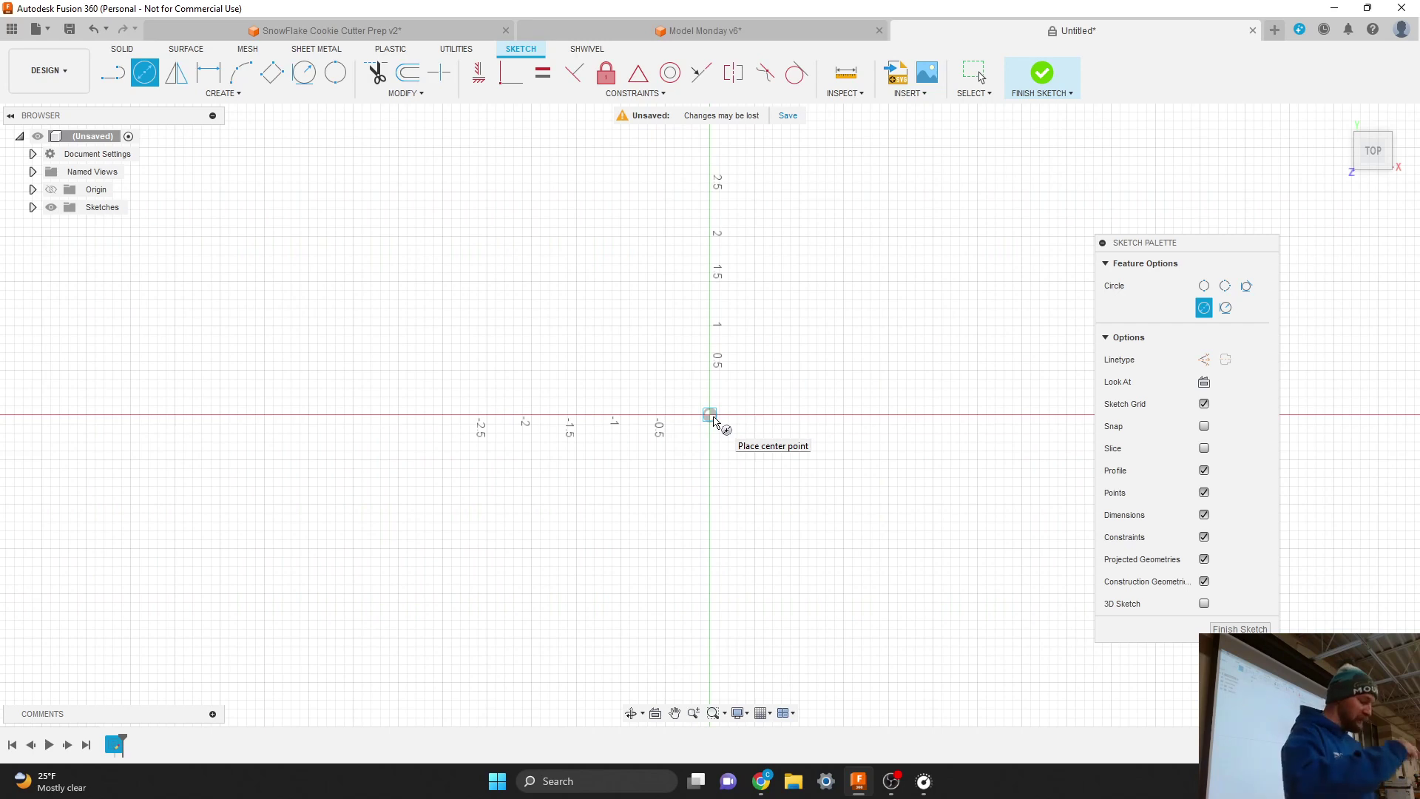
pyautogui.click(714, 420)
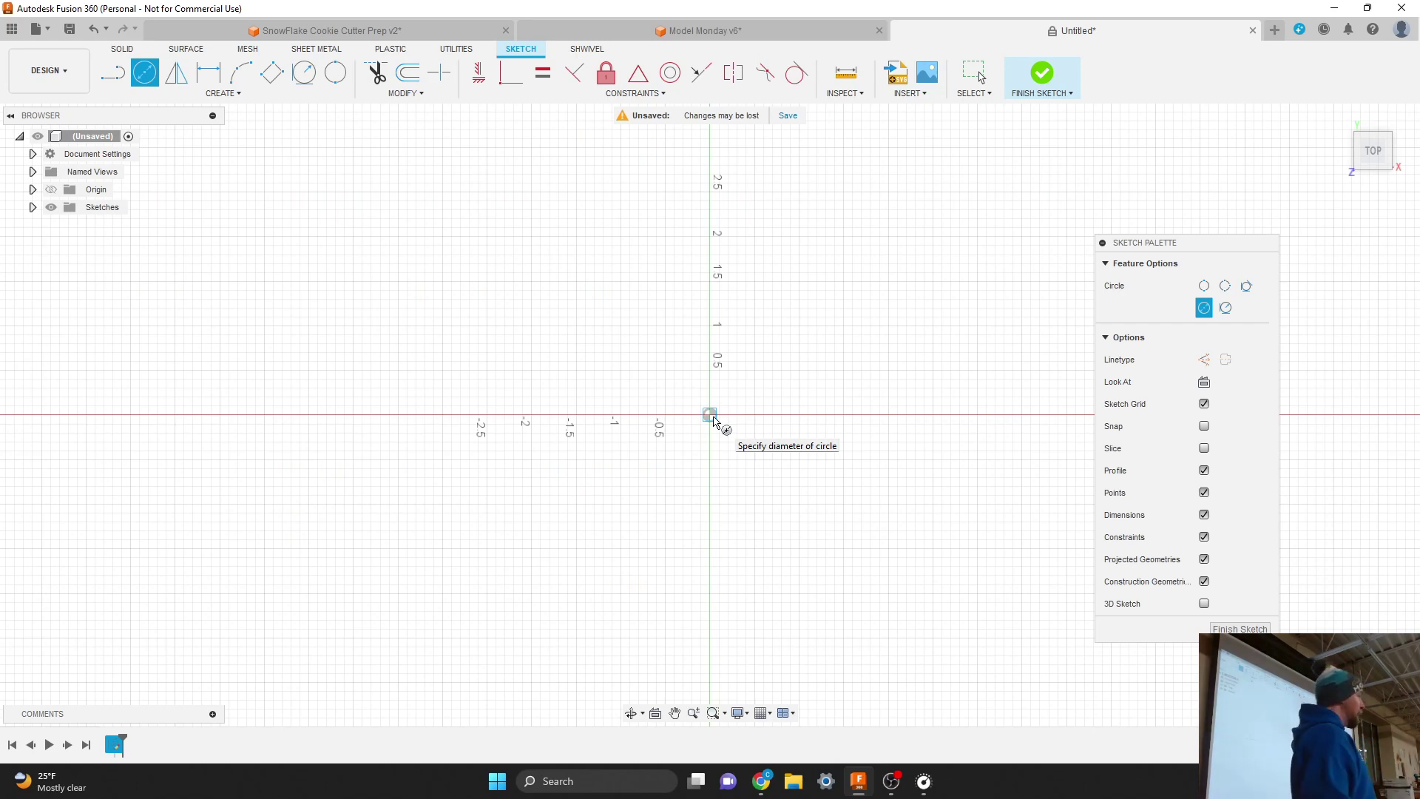
pyautogui.press('Escape')
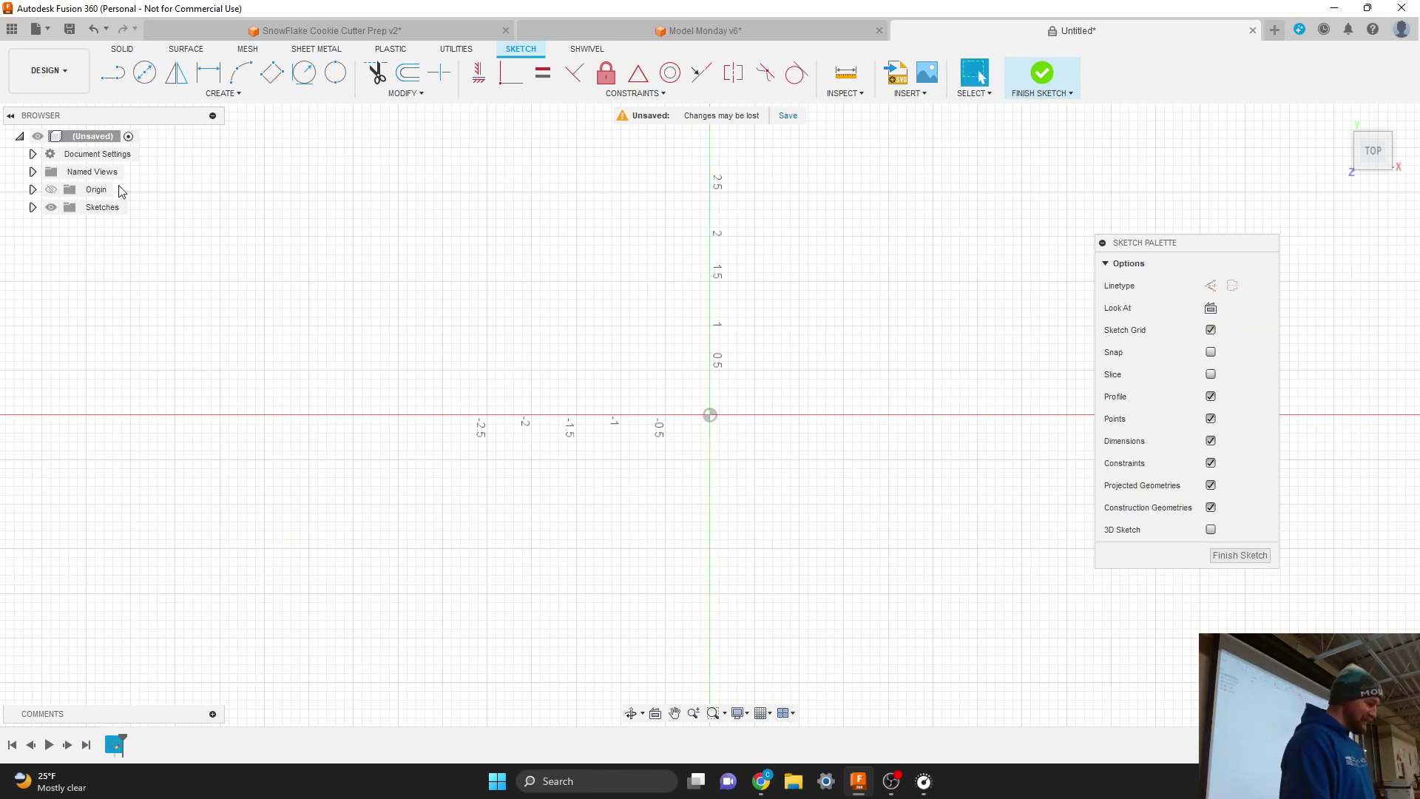
# Check in Document Settings that the unit type is Inch, then cancel without changes
pyautogui.click(33, 154)
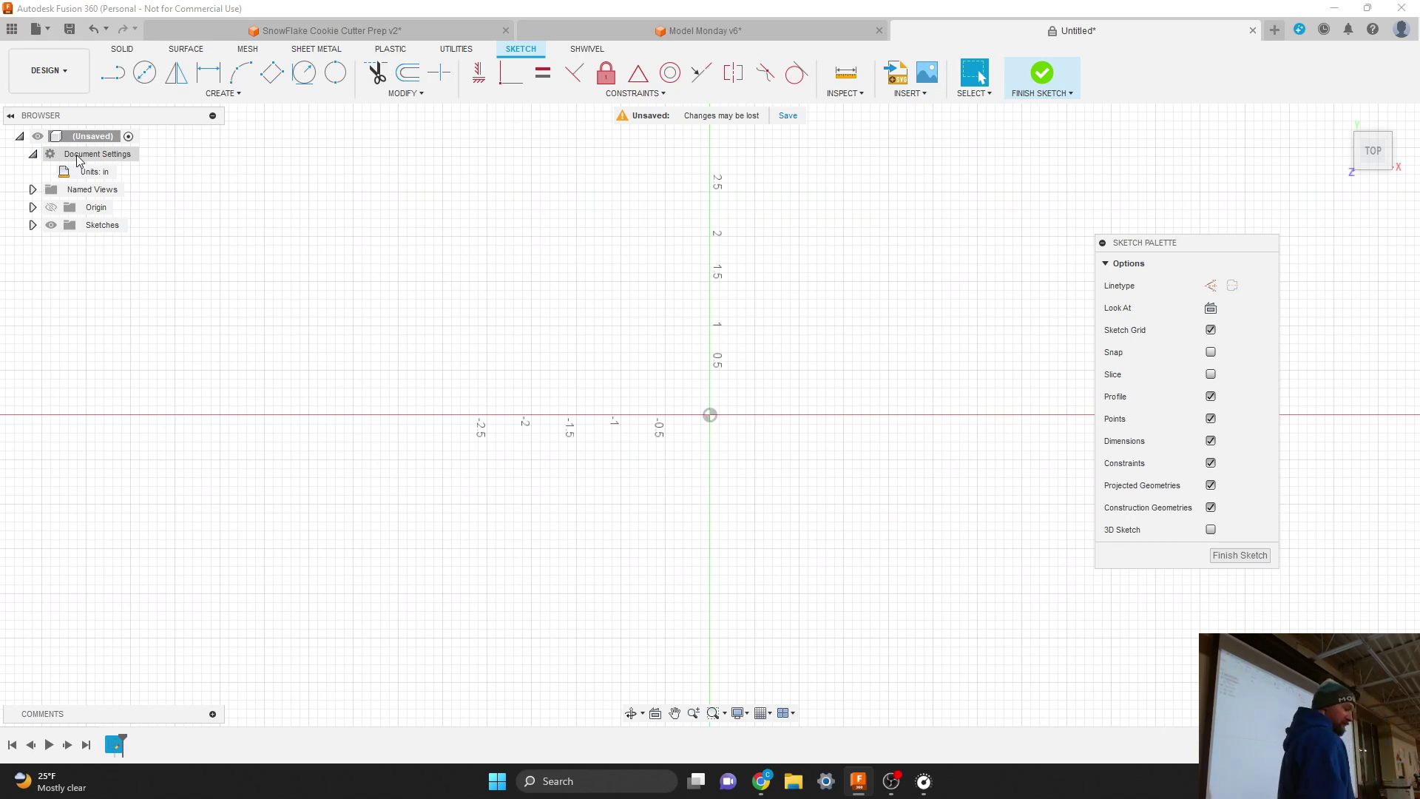
pyautogui.moveTo(94, 174)
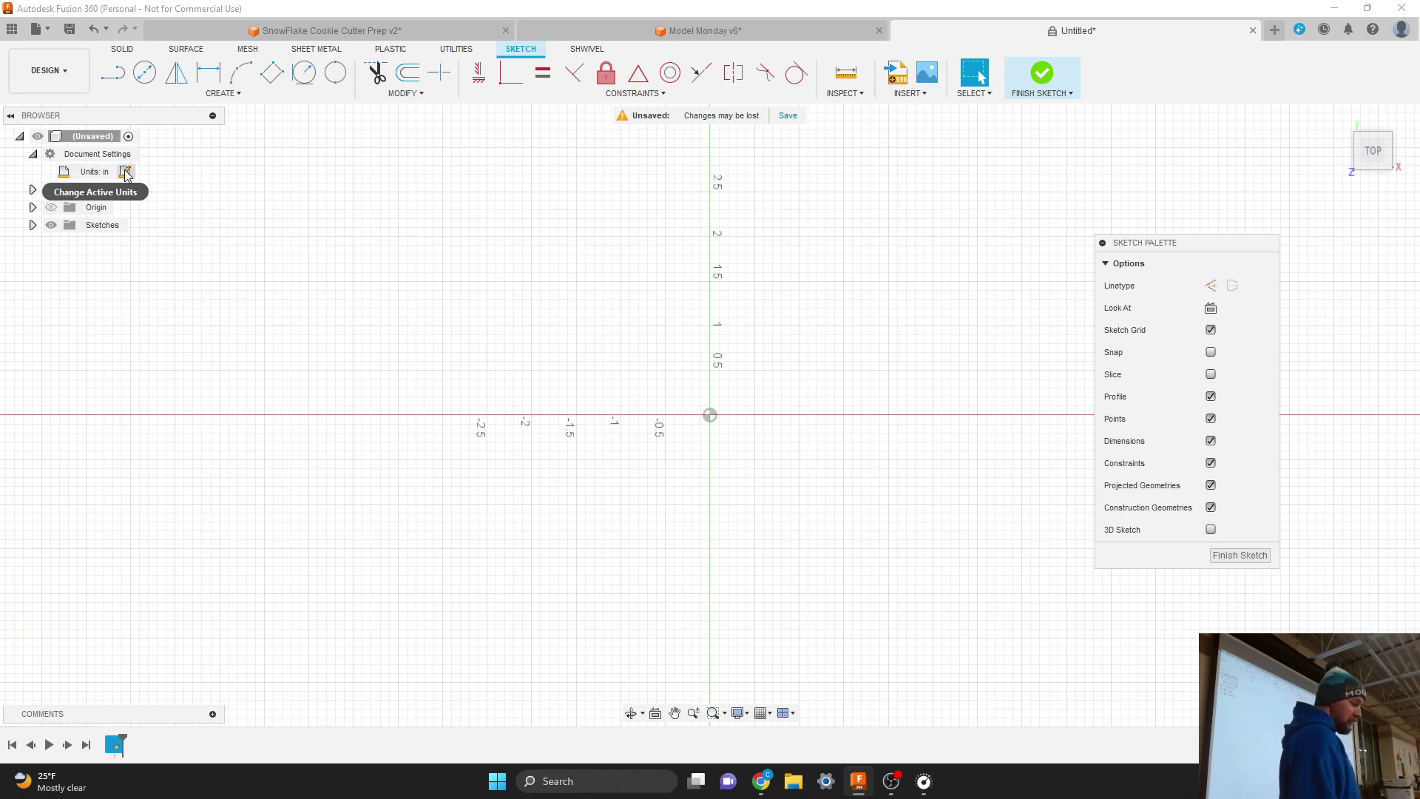
pyautogui.click(125, 172)
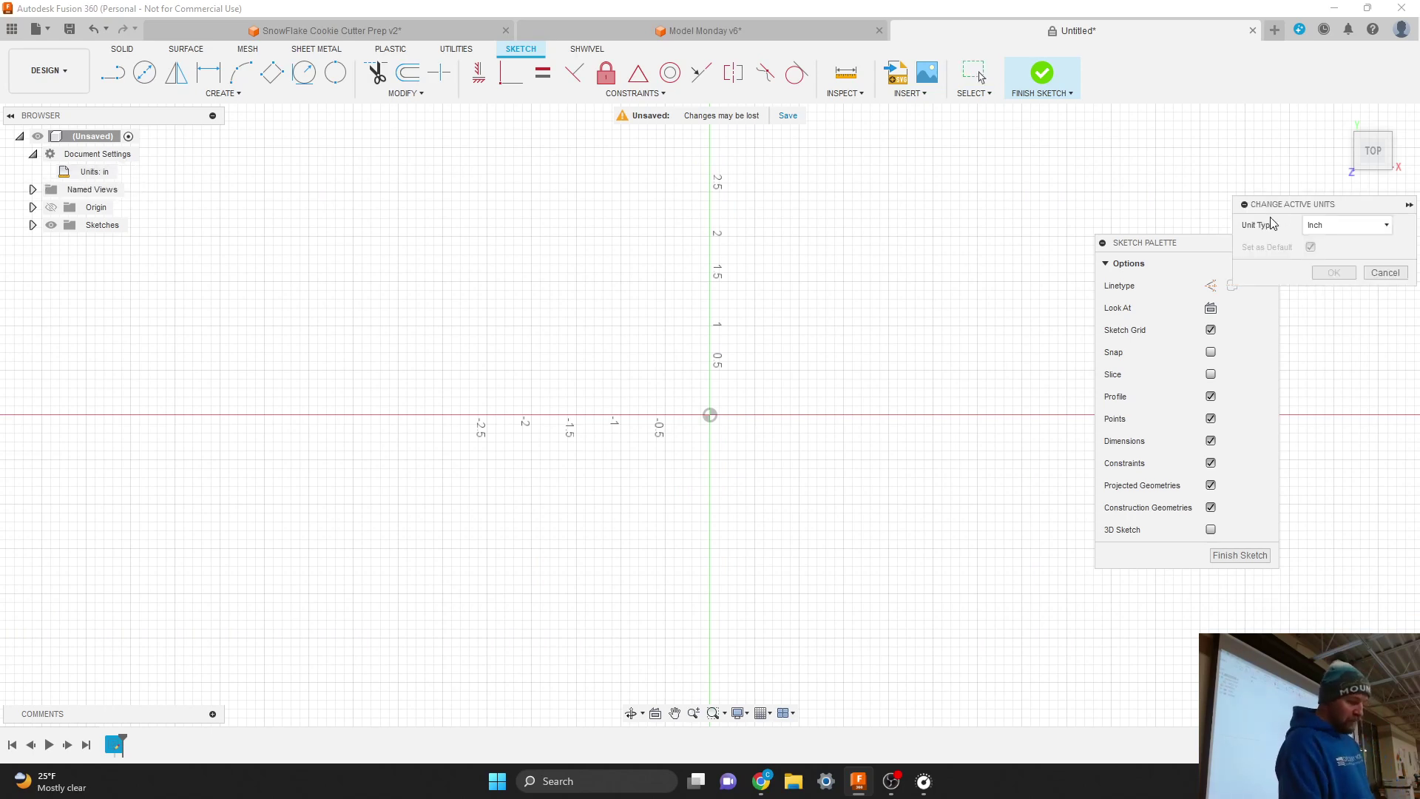
pyautogui.moveTo(1281, 207)
pyautogui.mouseDown()
pyautogui.moveTo(1140, 144)
pyautogui.moveTo(1144, 132)
pyautogui.mouseUp()
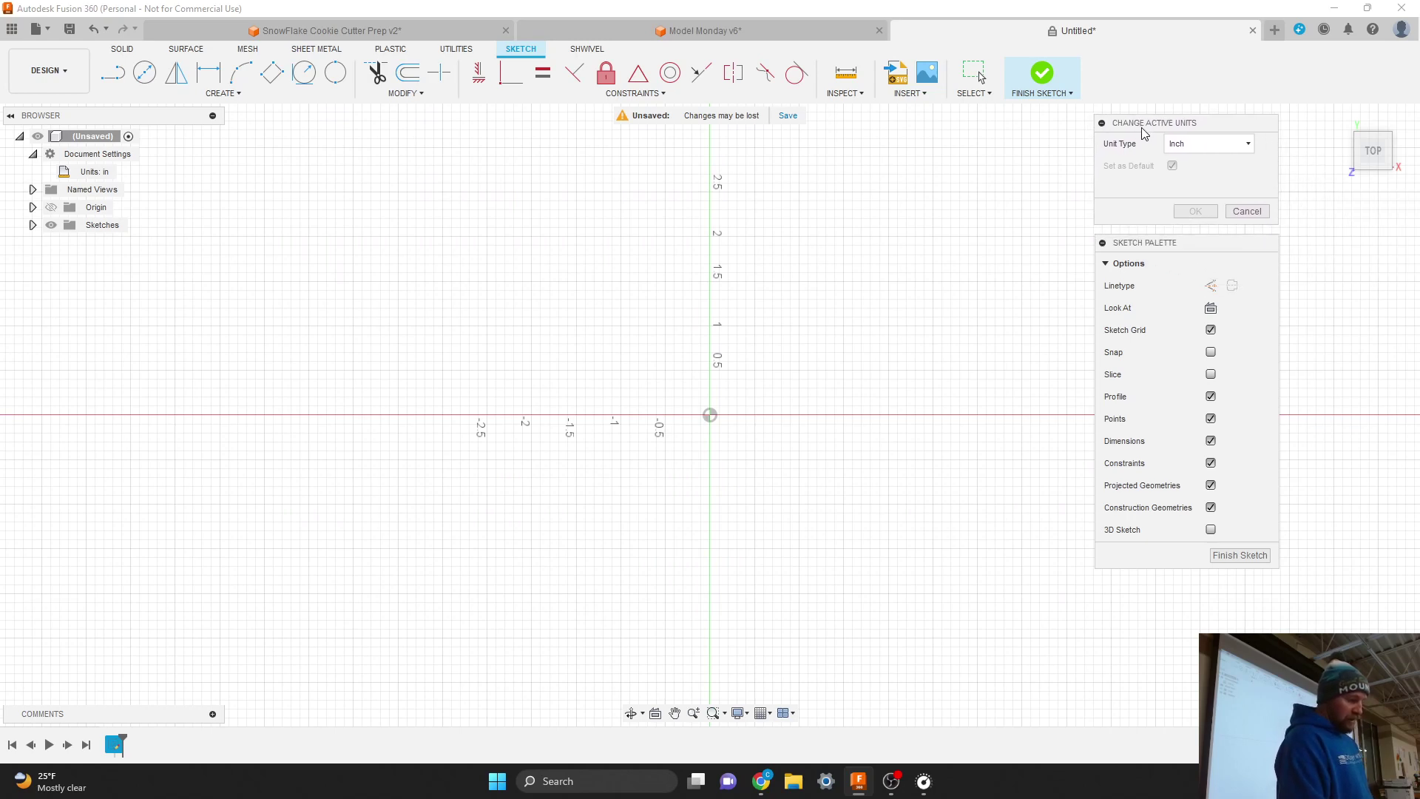
pyautogui.click(1196, 151)
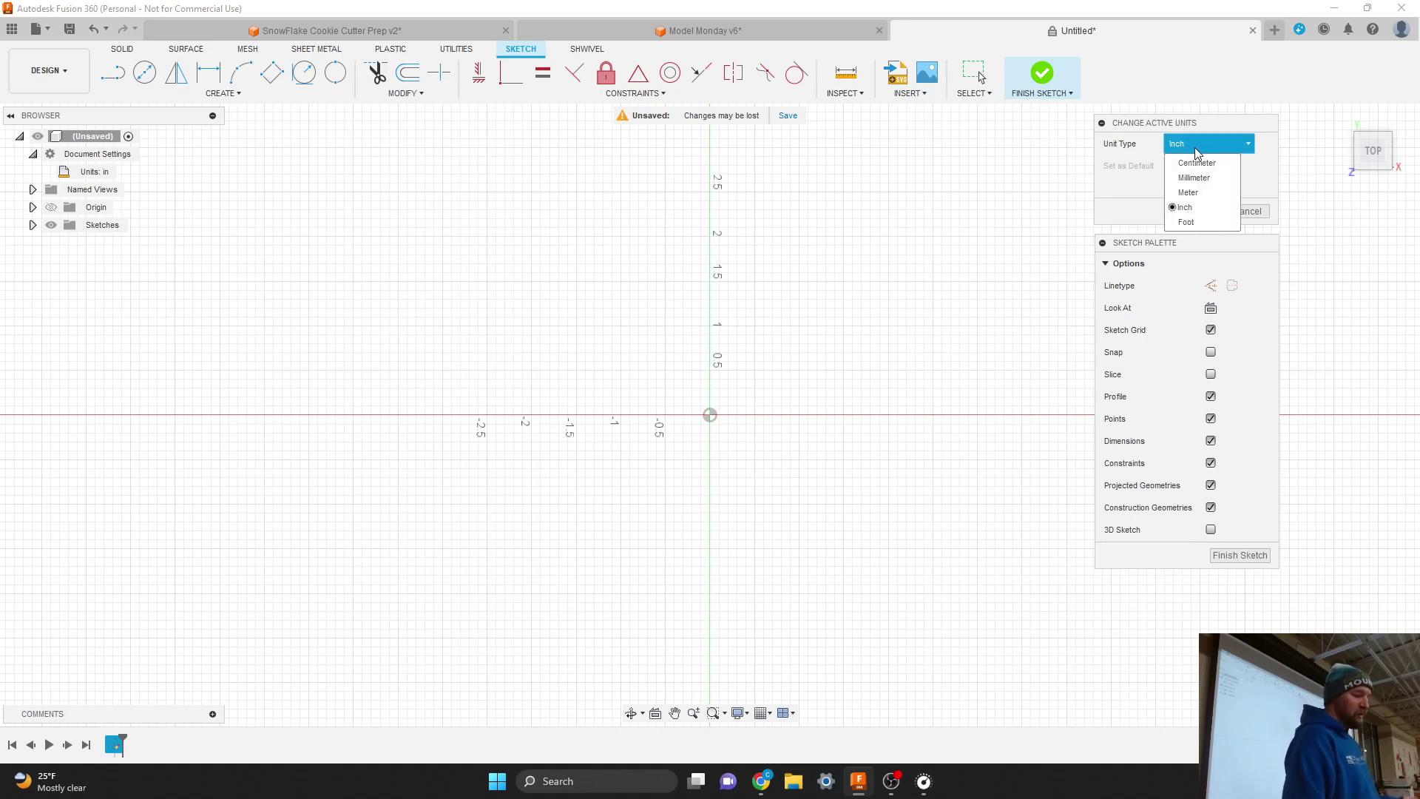
pyautogui.click(1202, 208)
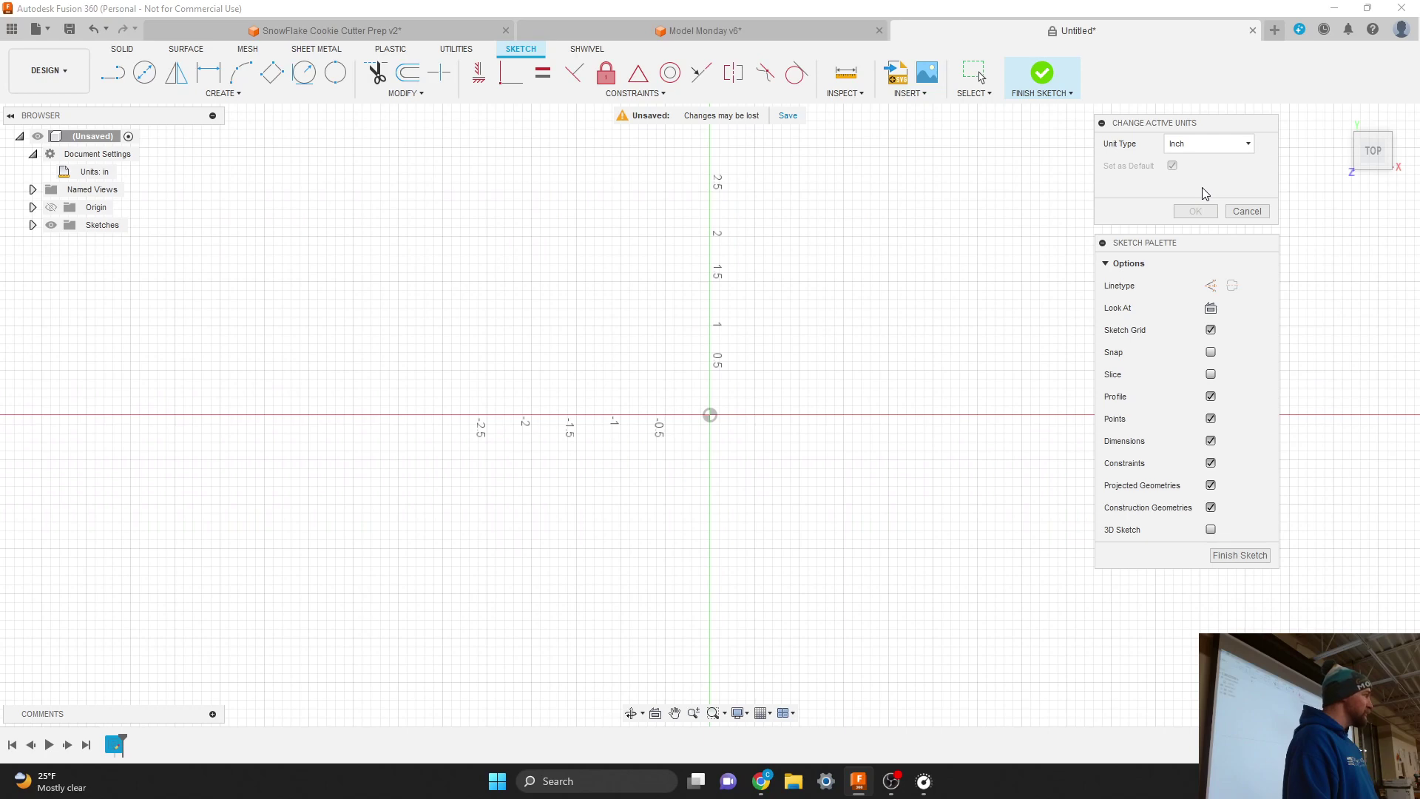
pyautogui.click(1245, 212)
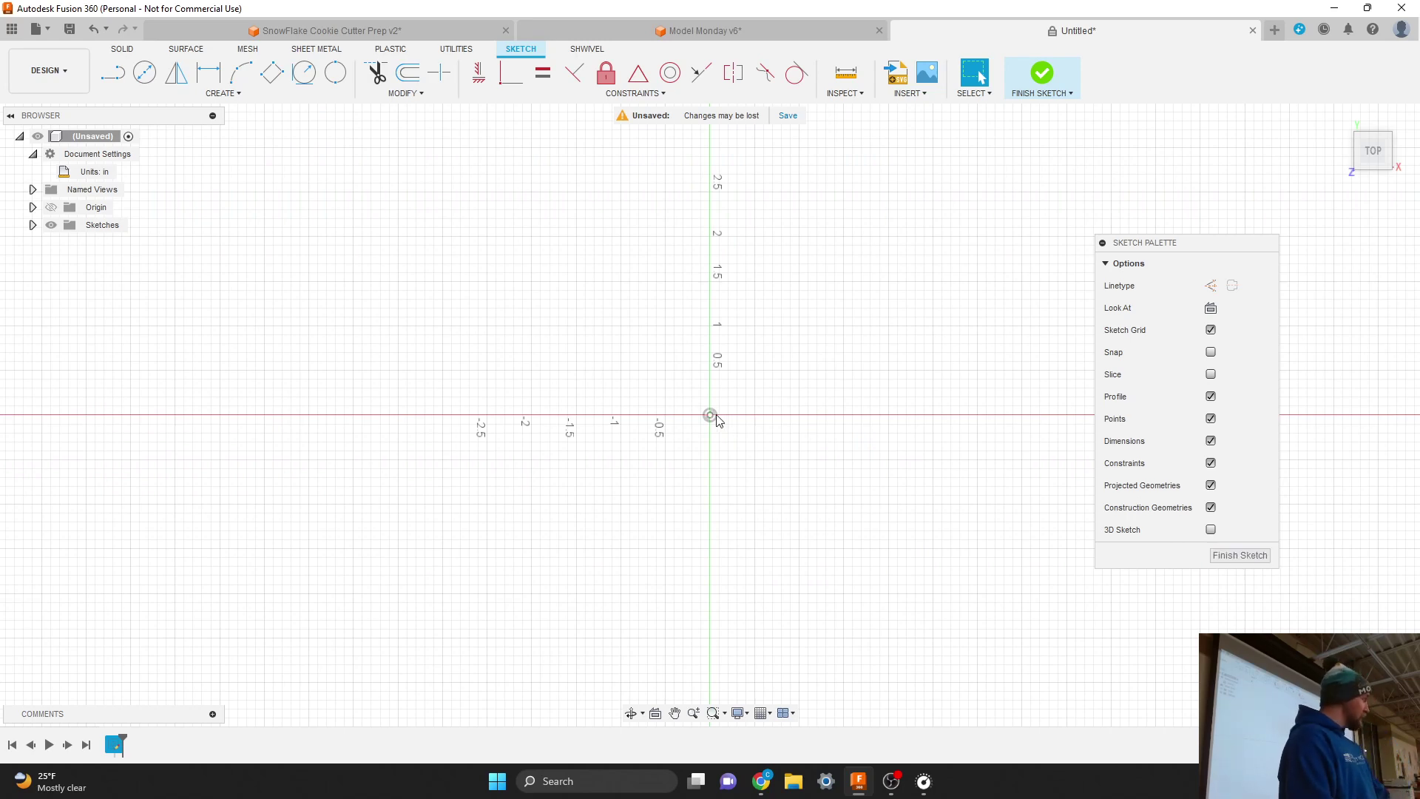
# Draw a 4 in diameter circle centred on the origin, replacing the mistaken 10cm and 3.5 entries
pyautogui.press('c')
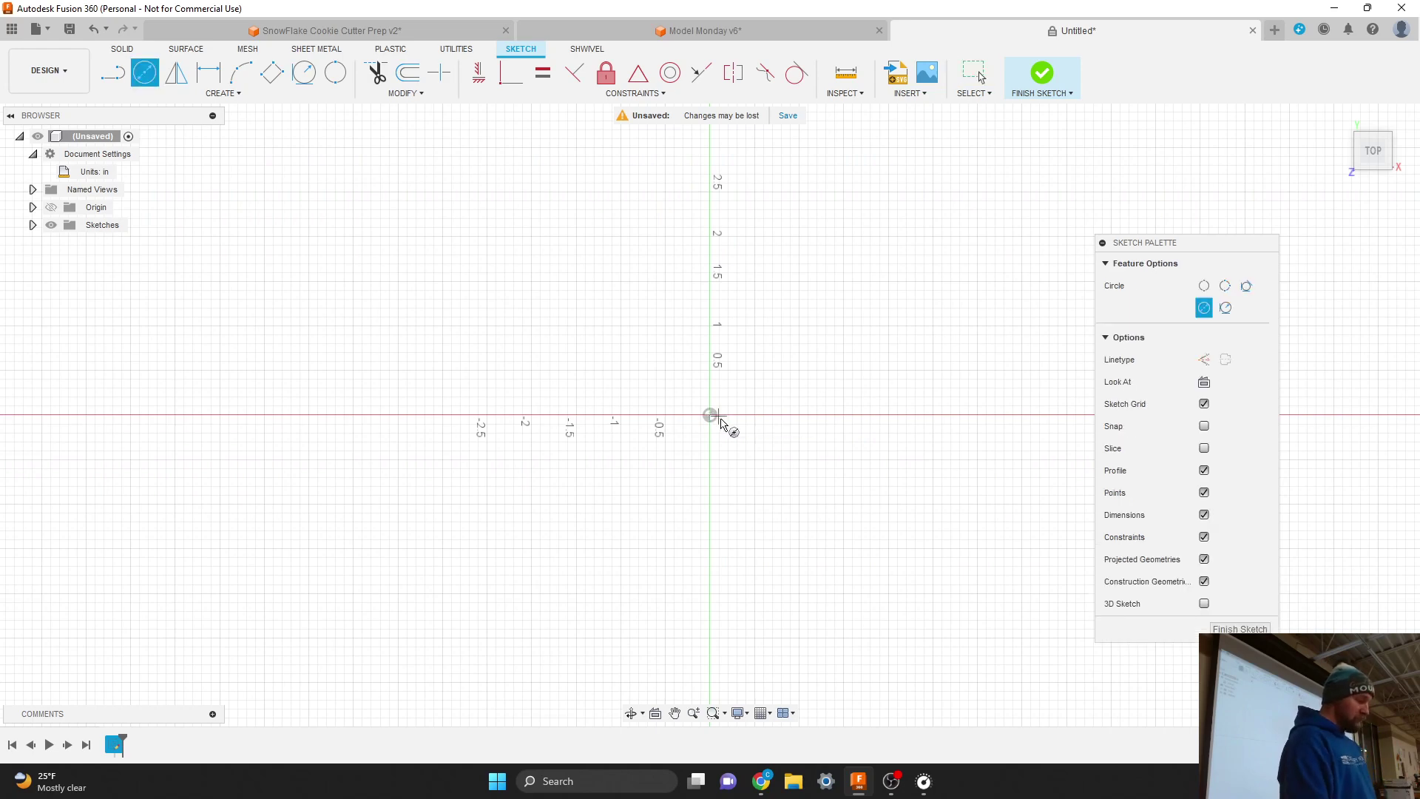
pyautogui.click(710, 415)
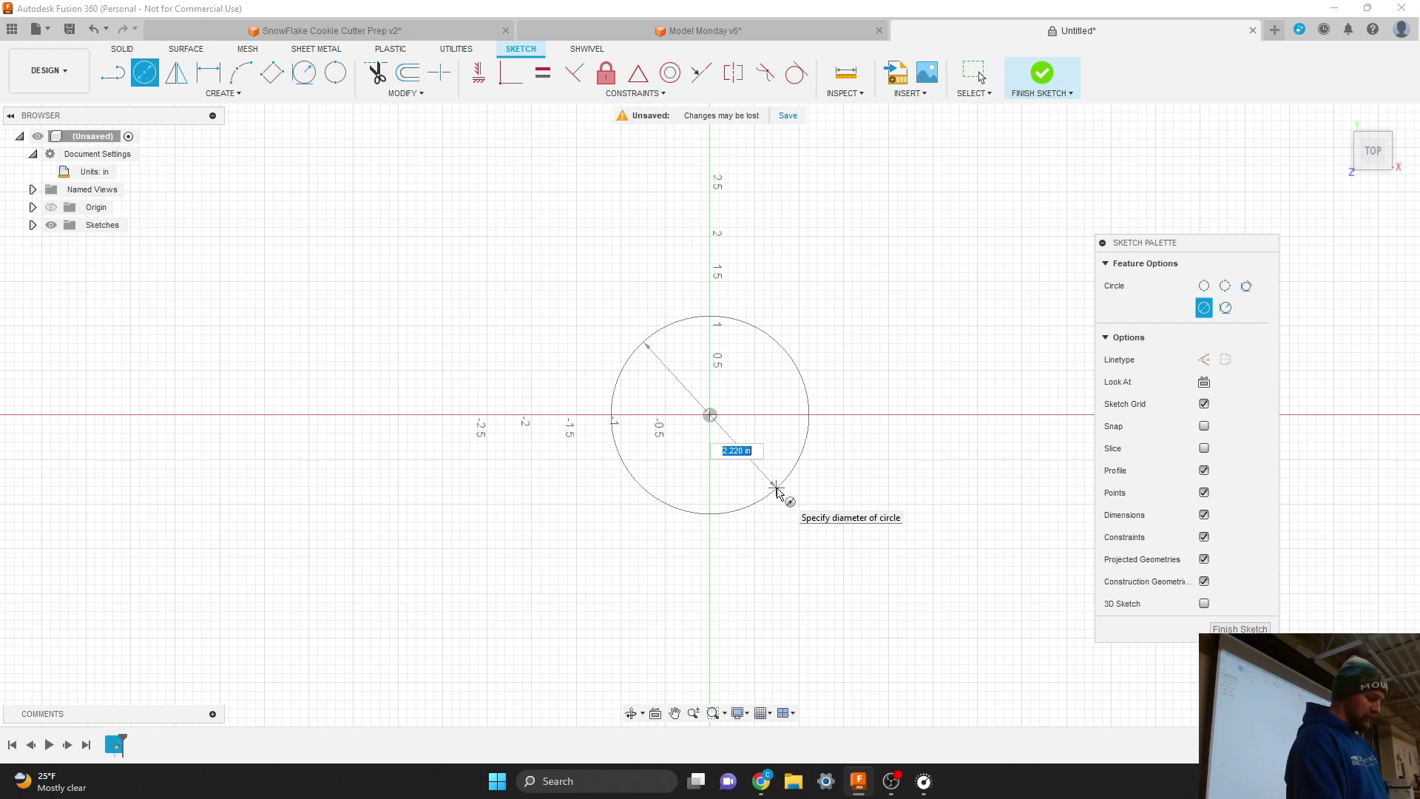
pyautogui.write('10')
pyautogui.write('cm')
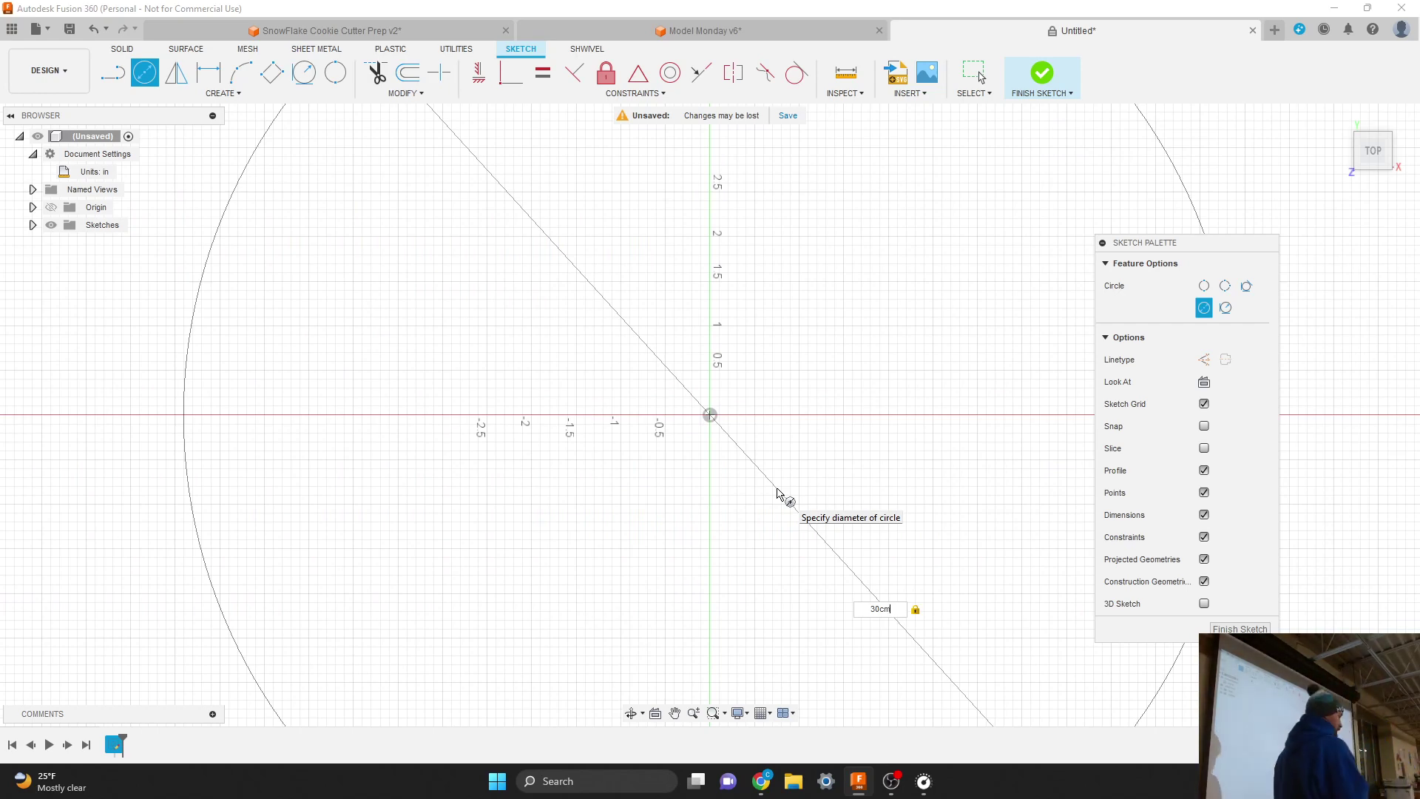
pyautogui.press('BackSpace')
pyautogui.press('BackSpace')
pyautogui.press('BackSpace')
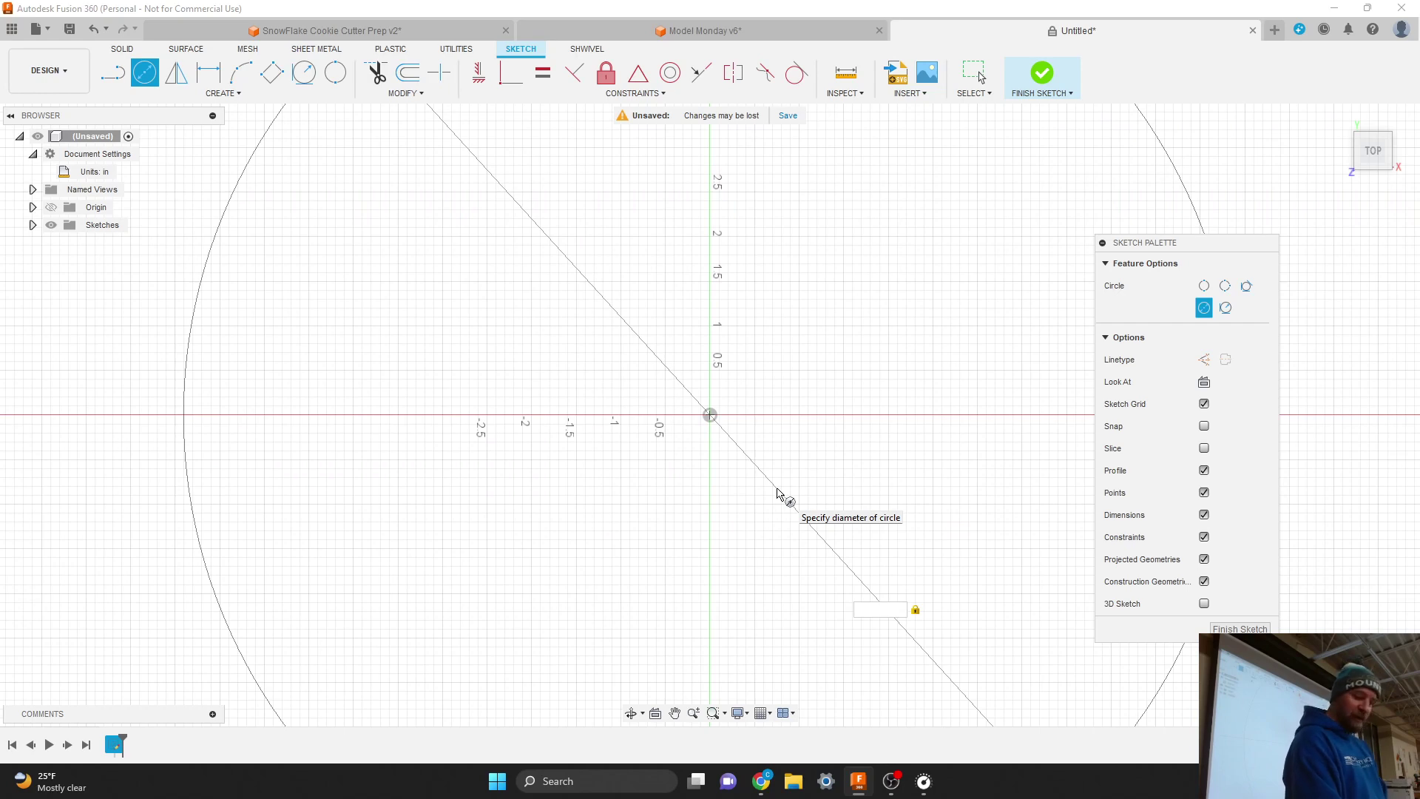
pyautogui.write('3.5')
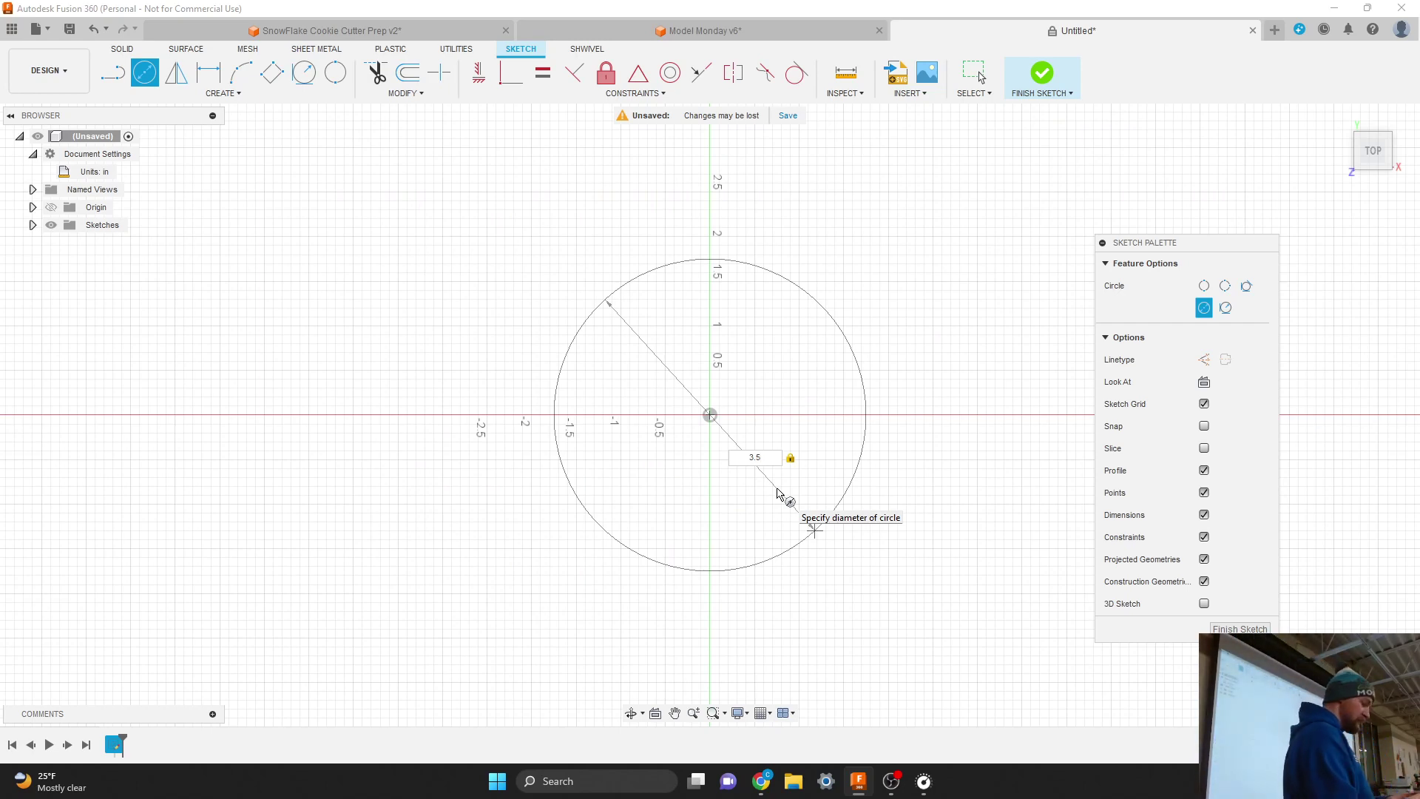
pyautogui.press('BackSpace')
pyautogui.press('BackSpace')
pyautogui.press('BackSpace')
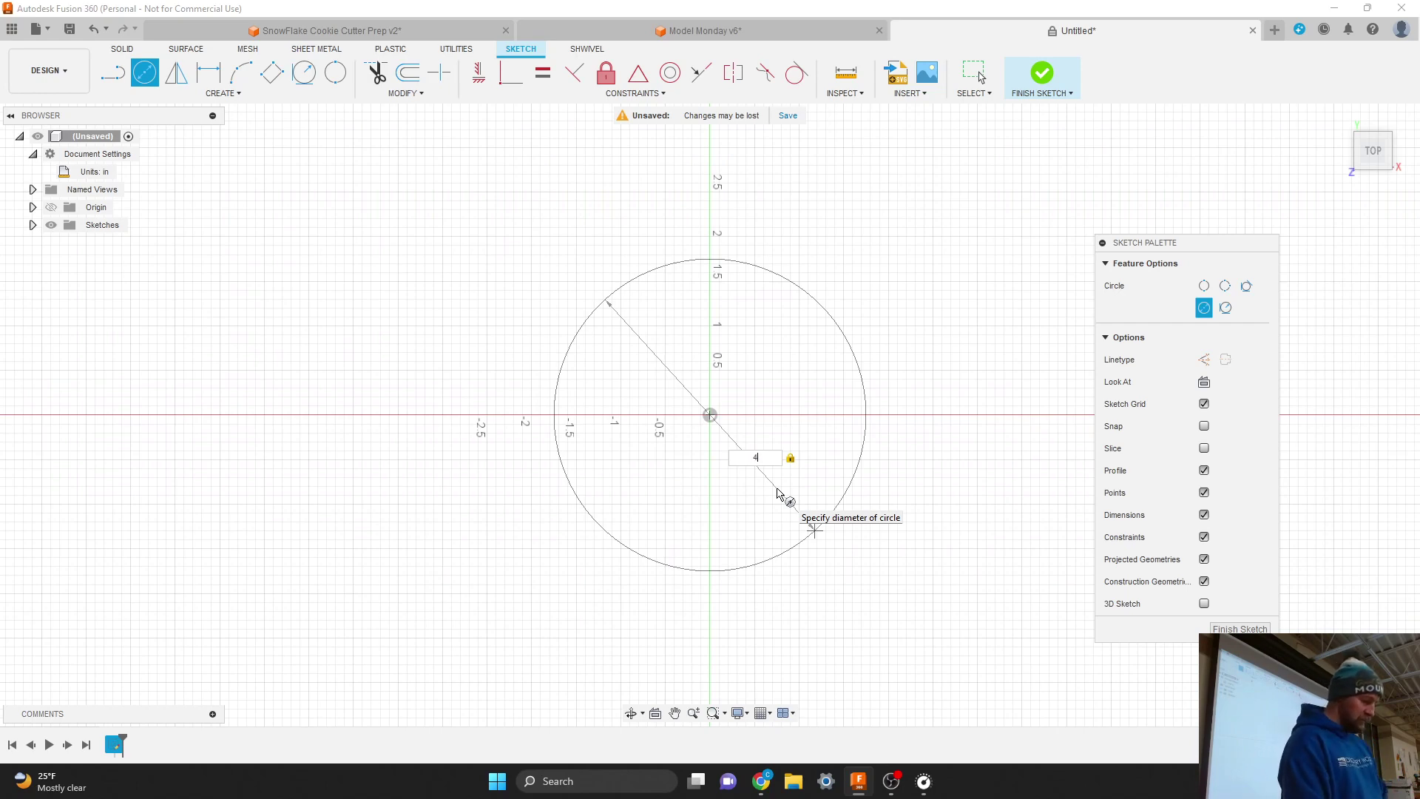
pyautogui.write('4')
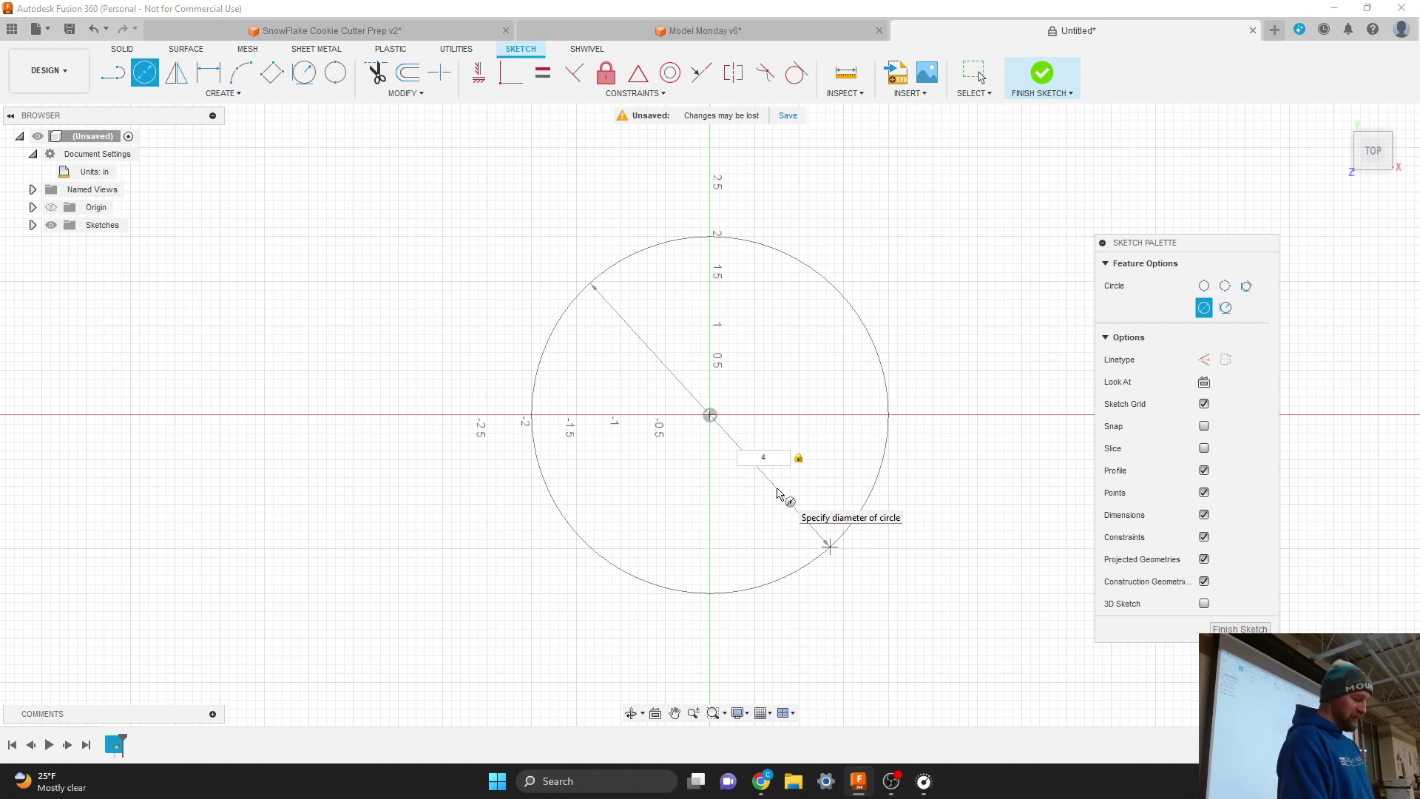
pyautogui.click(885, 416)
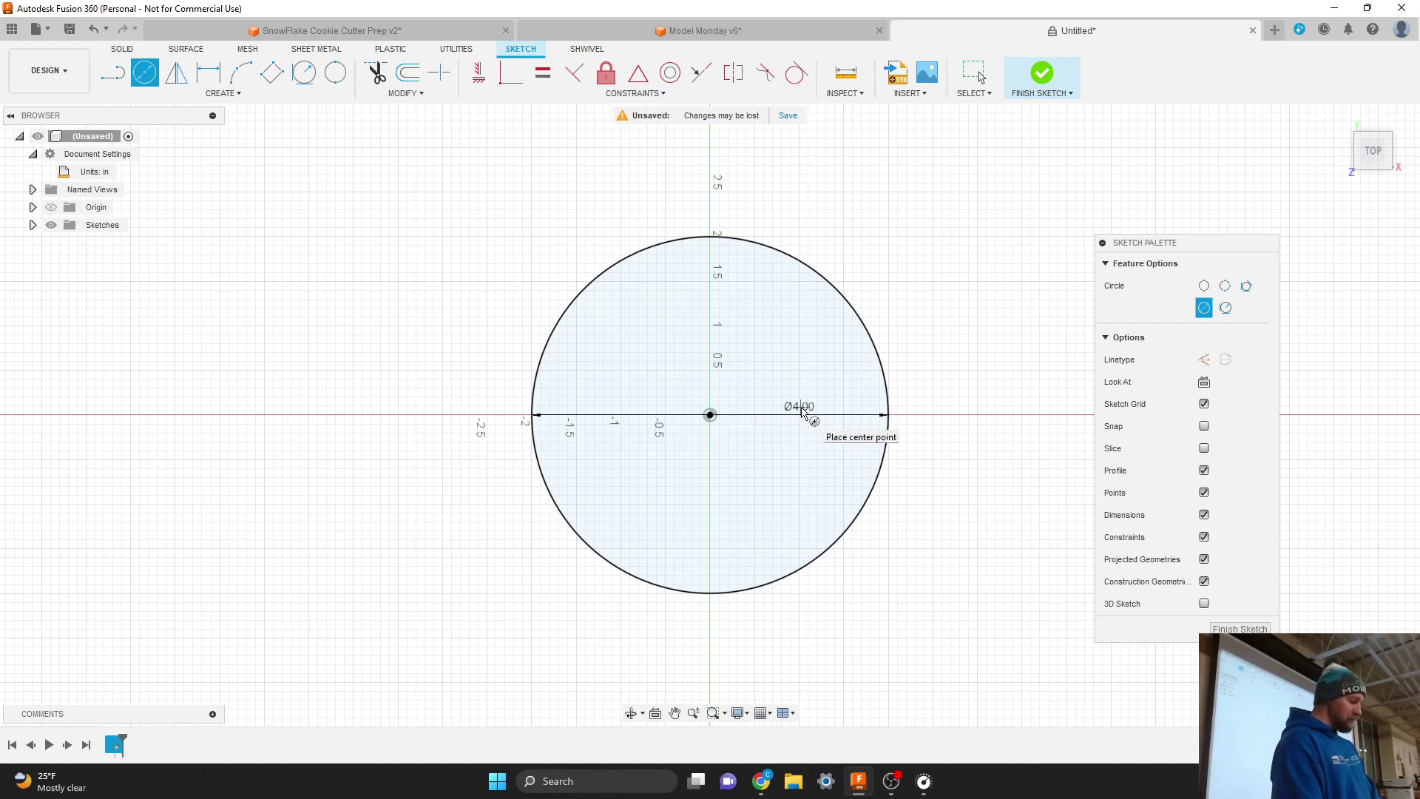
# Move the Ø4.00 diameter dimension to sit off the circle's lower right
pyautogui.press('Escape')
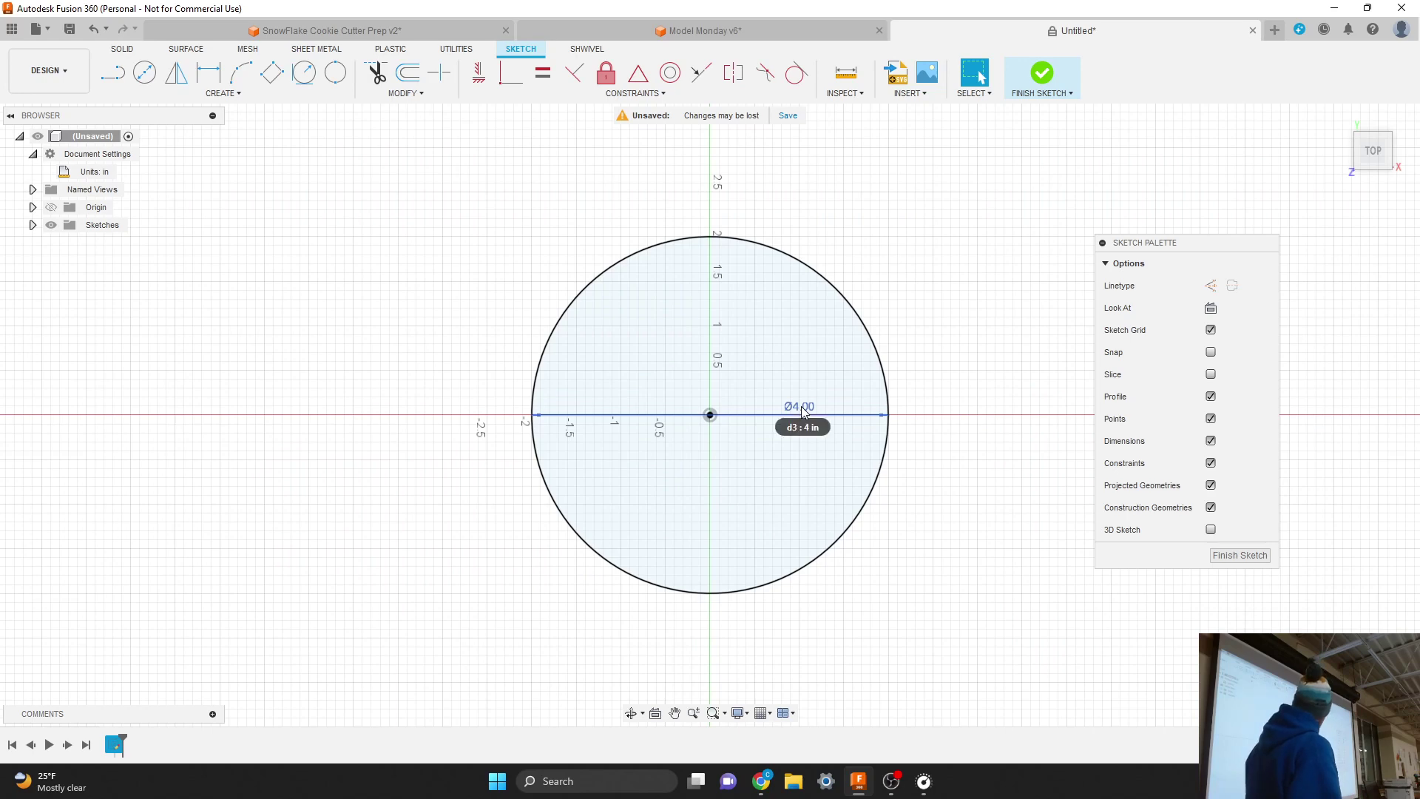
pyautogui.moveTo(801, 411); pyautogui.dragTo(939, 558)
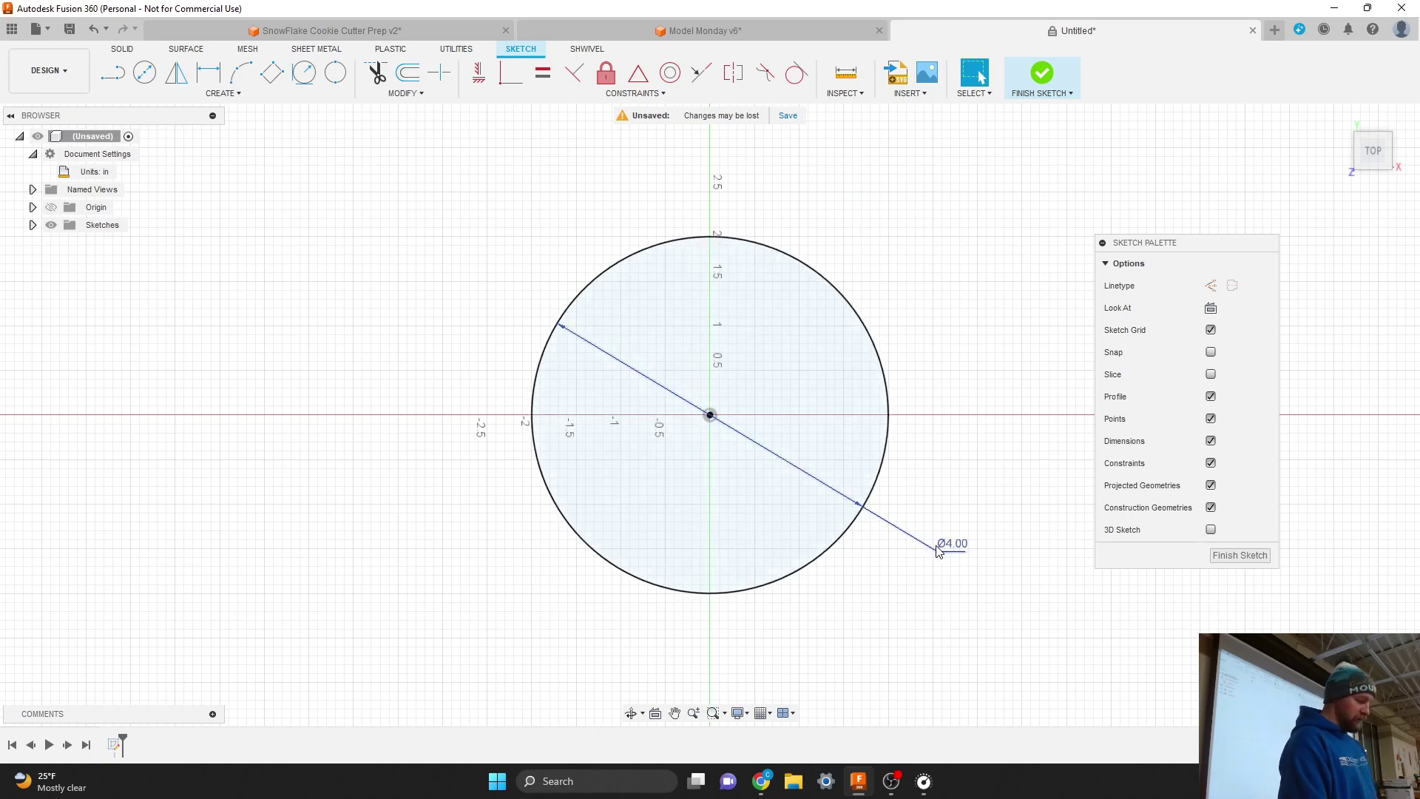
pyautogui.moveTo(941, 545)
pyautogui.mouseDown()
pyautogui.moveTo(760, 421)
pyautogui.moveTo(825, 392)
pyautogui.moveTo(914, 547)
pyautogui.mouseUp()
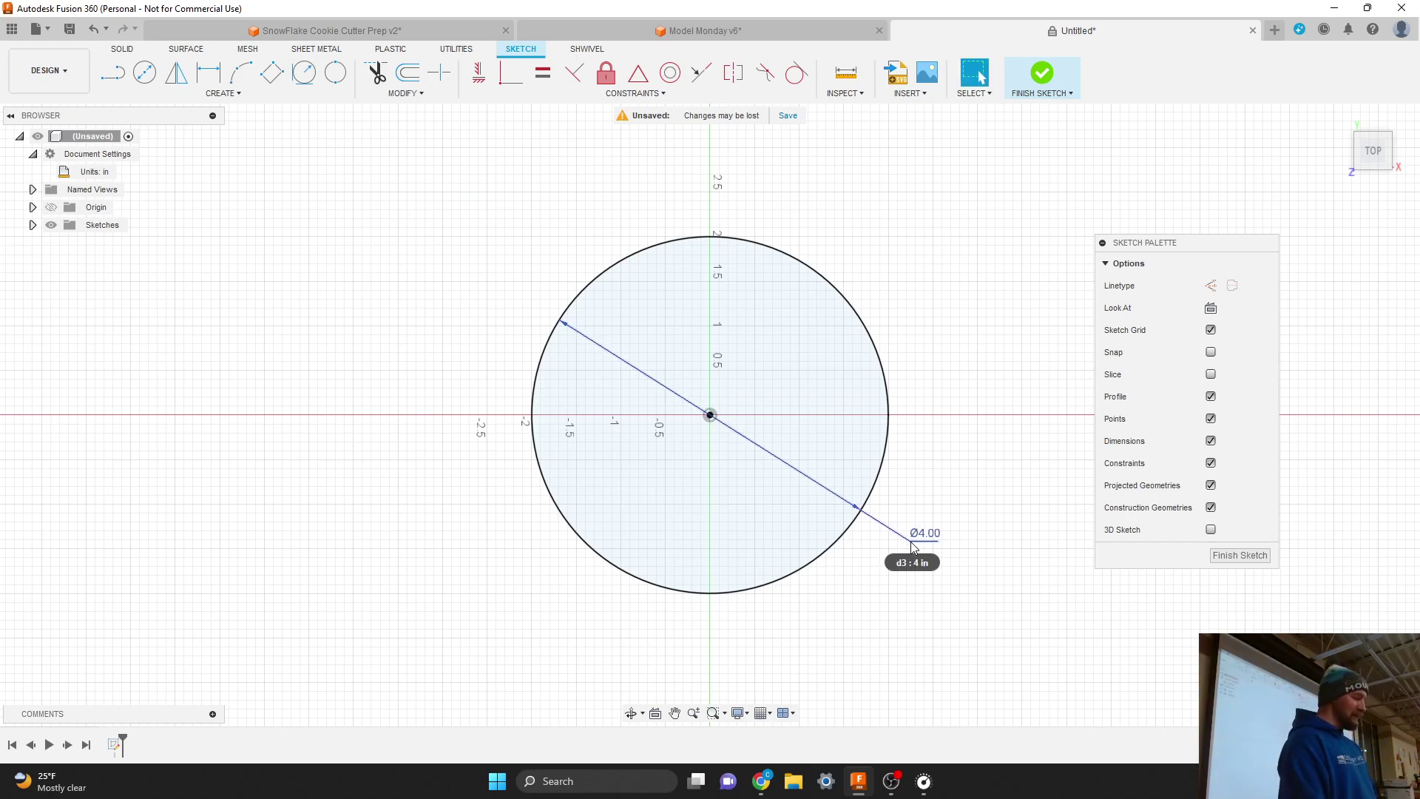
pyautogui.click(231, 96)
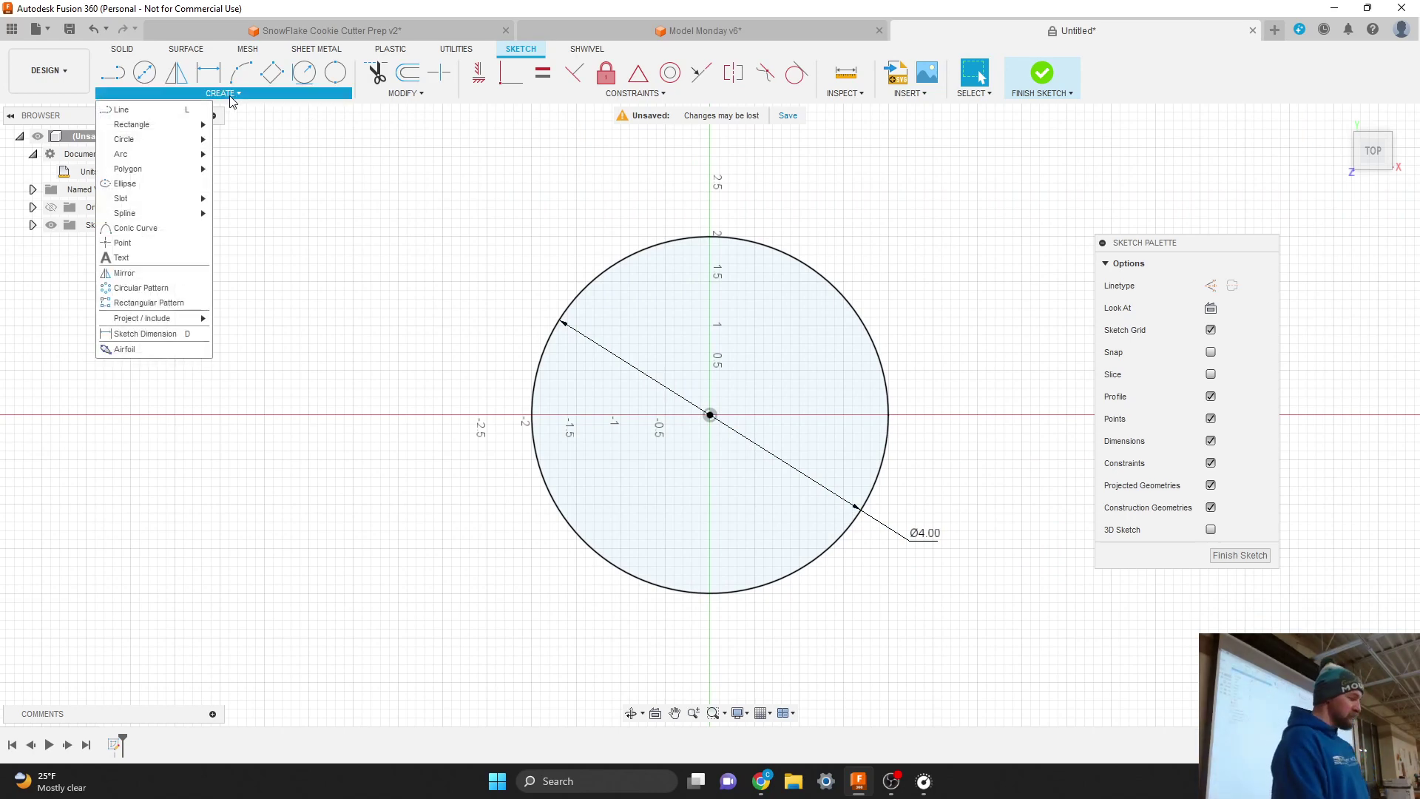
# Draw two 2 in radius lines from the circle's centre, one straight up and one to the right
pyautogui.click(149, 109)
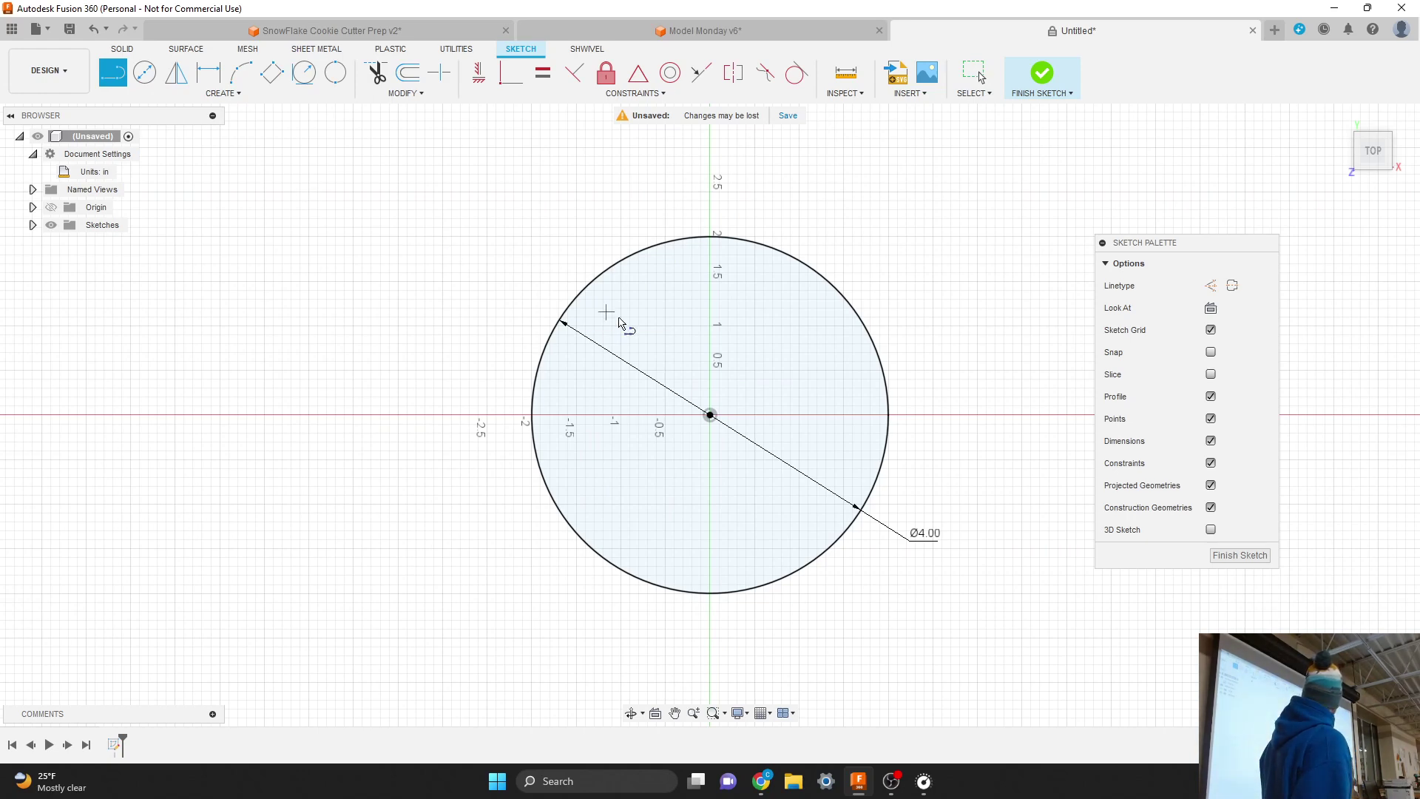
pyautogui.click(710, 417)
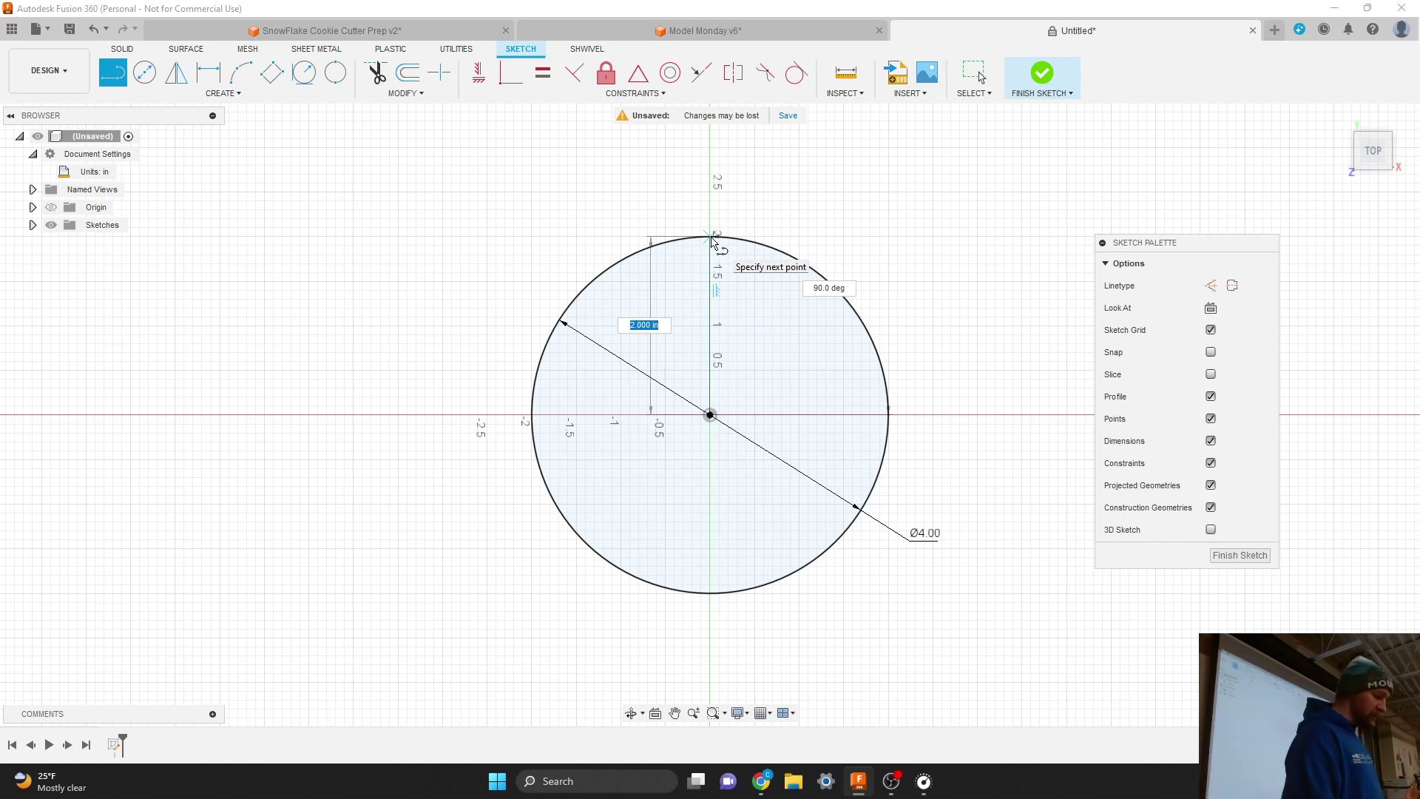
pyautogui.doubleClick(708, 236)
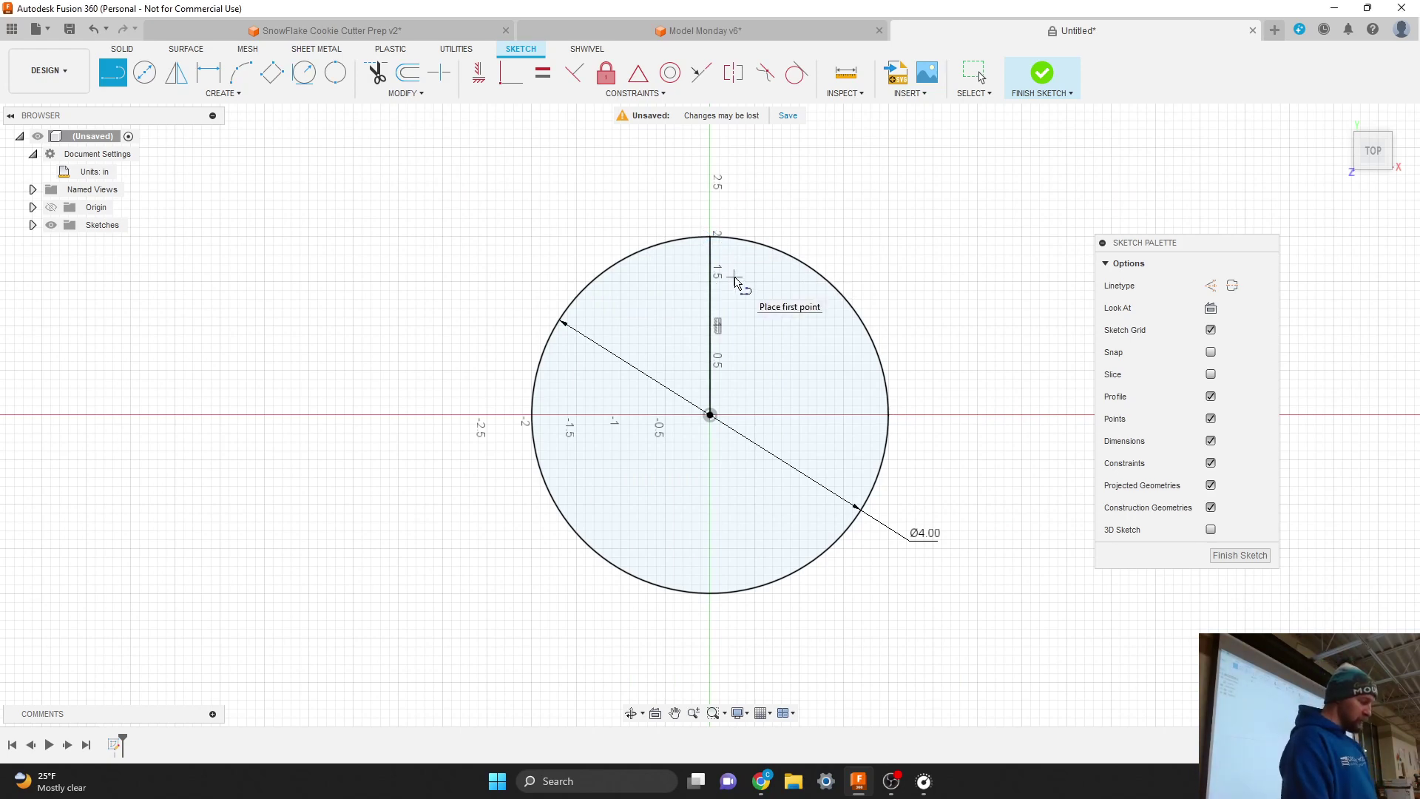
pyautogui.click(711, 416)
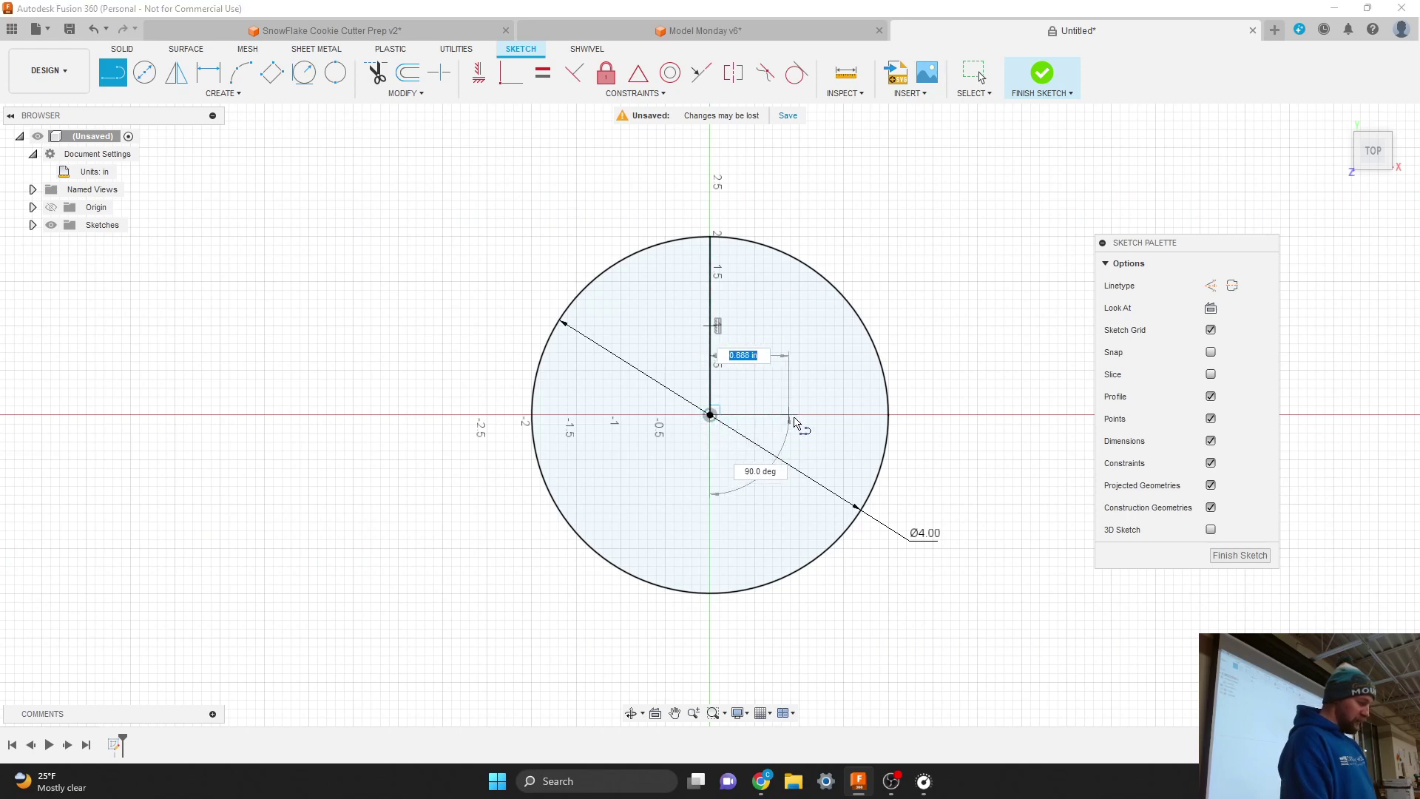
pyautogui.doubleClick(888, 416)
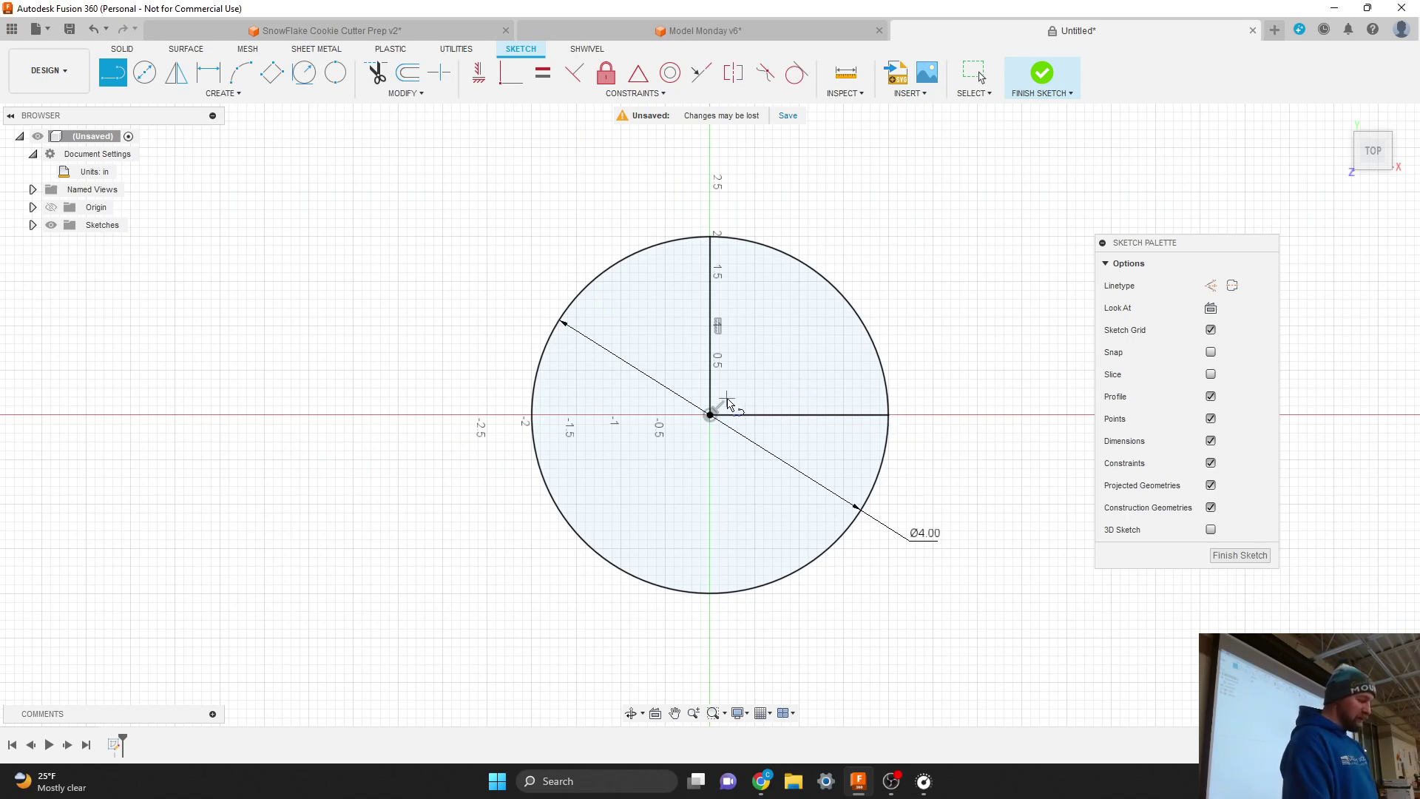
# Draw a third radius line from the centre to the circle edge at 45° from horizontal
pyautogui.click(710, 415)
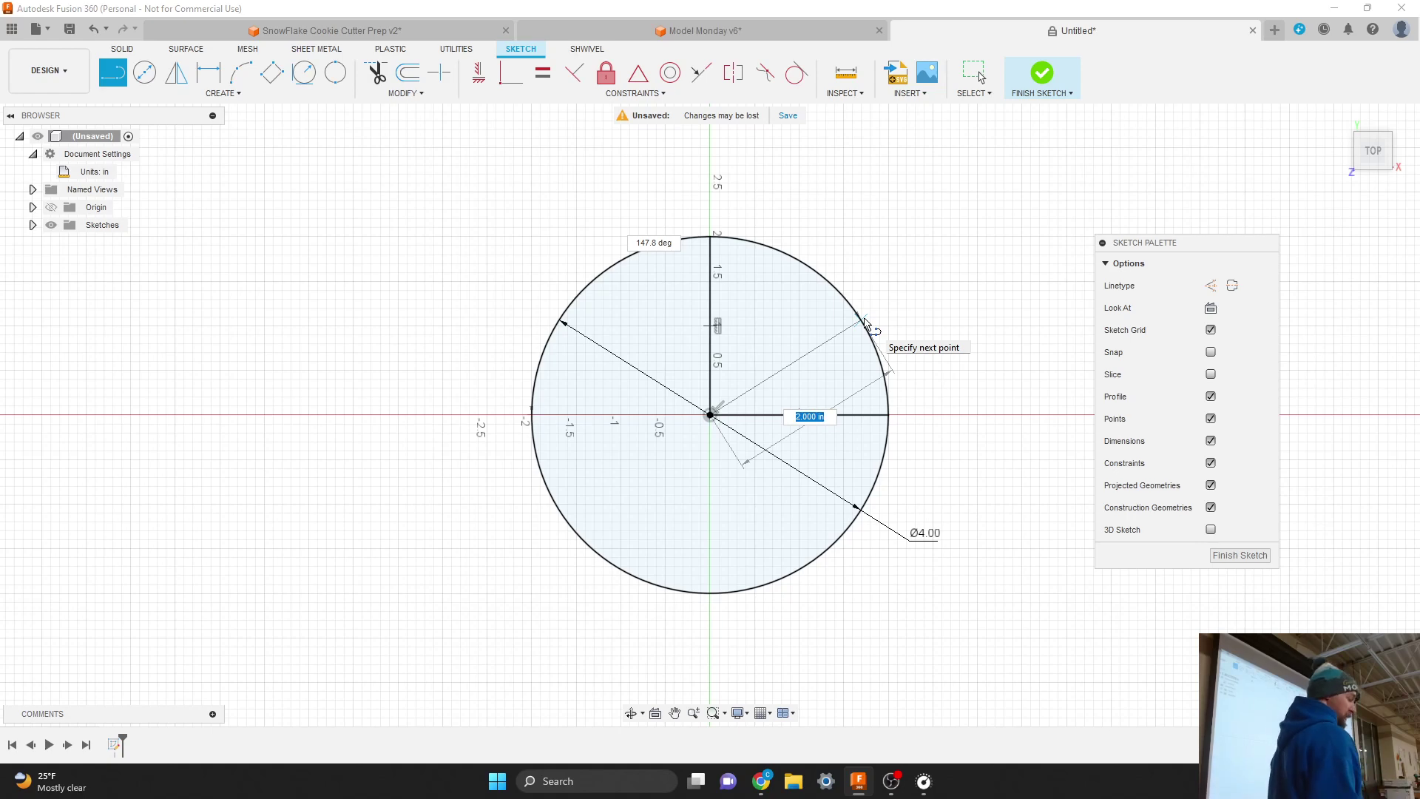
pyautogui.press('Tab')
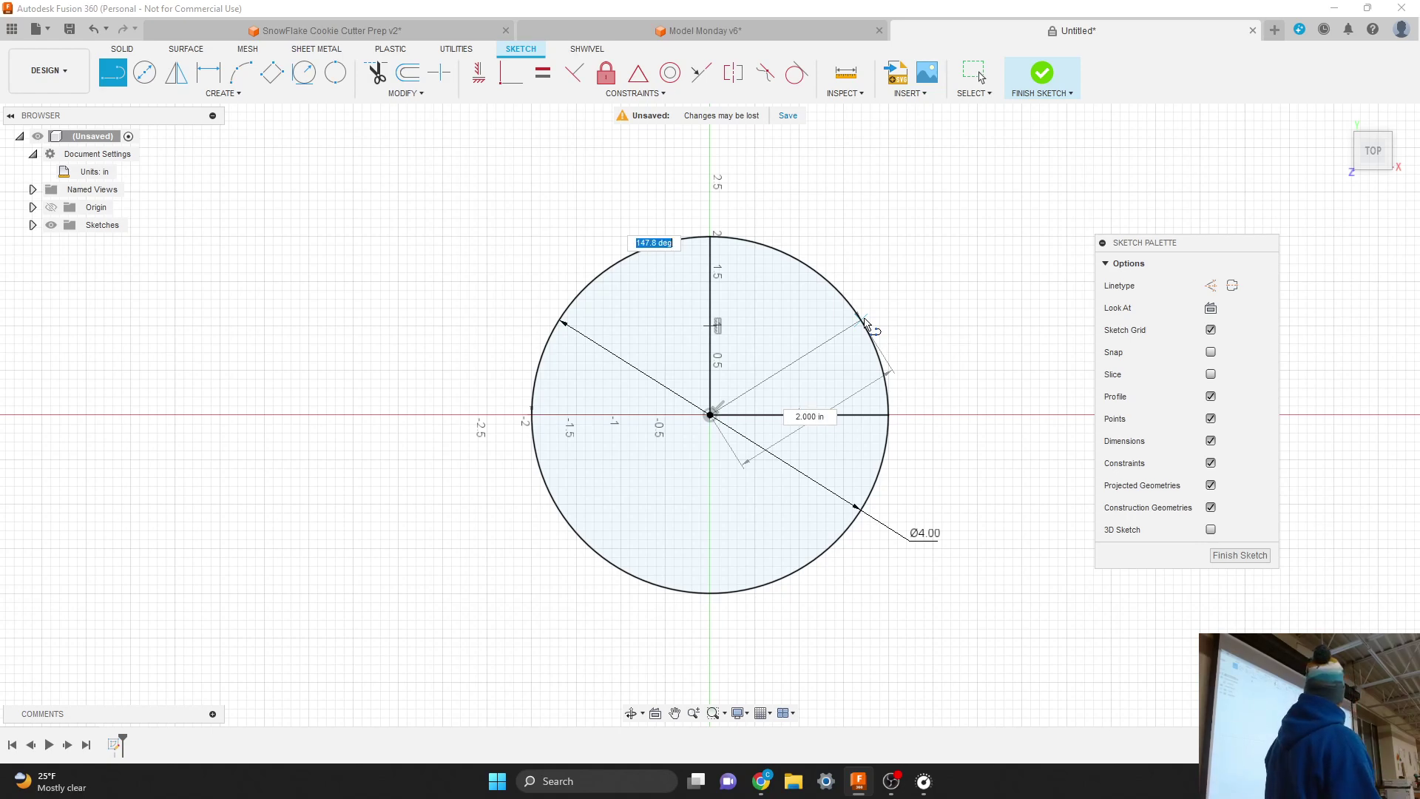
pyautogui.press('Tab')
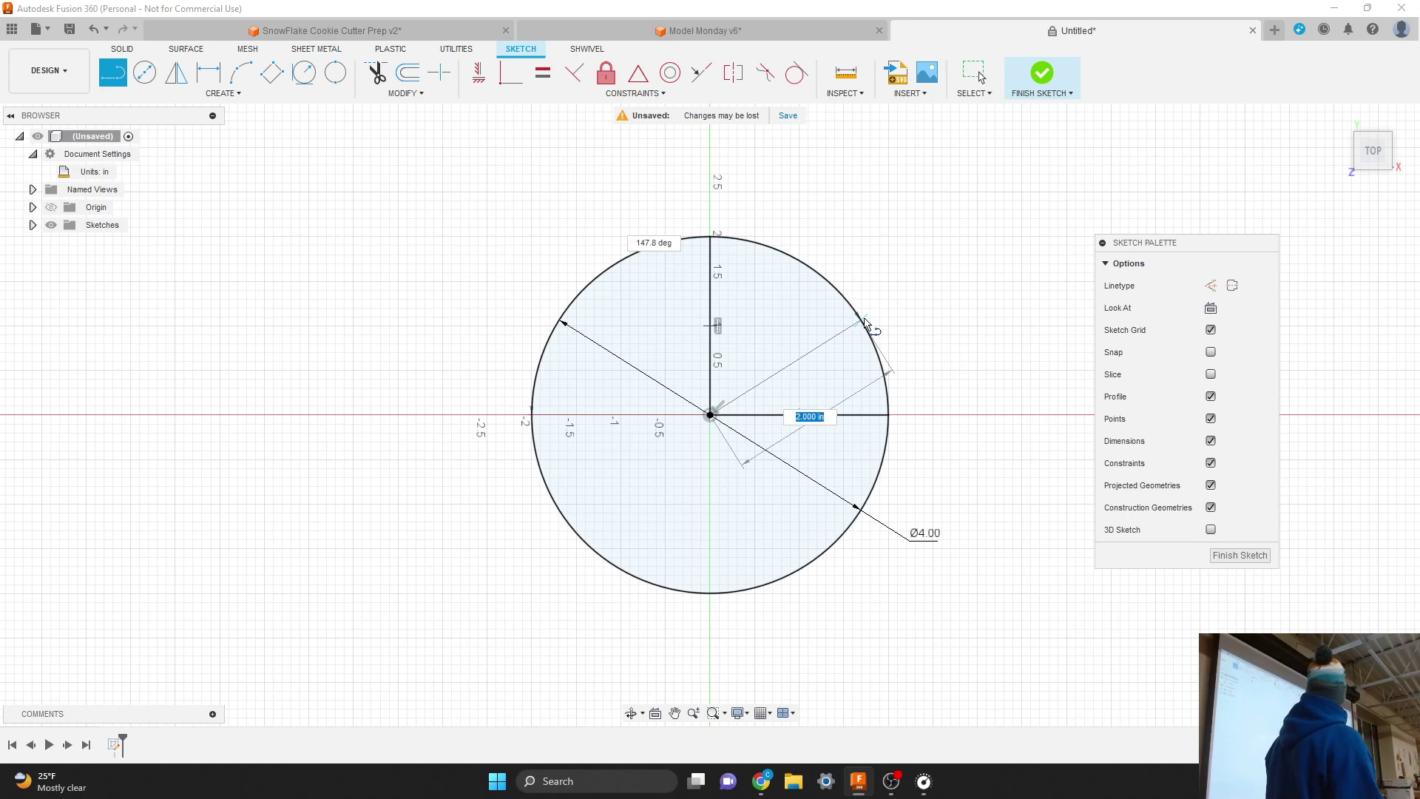
pyautogui.press('Tab')
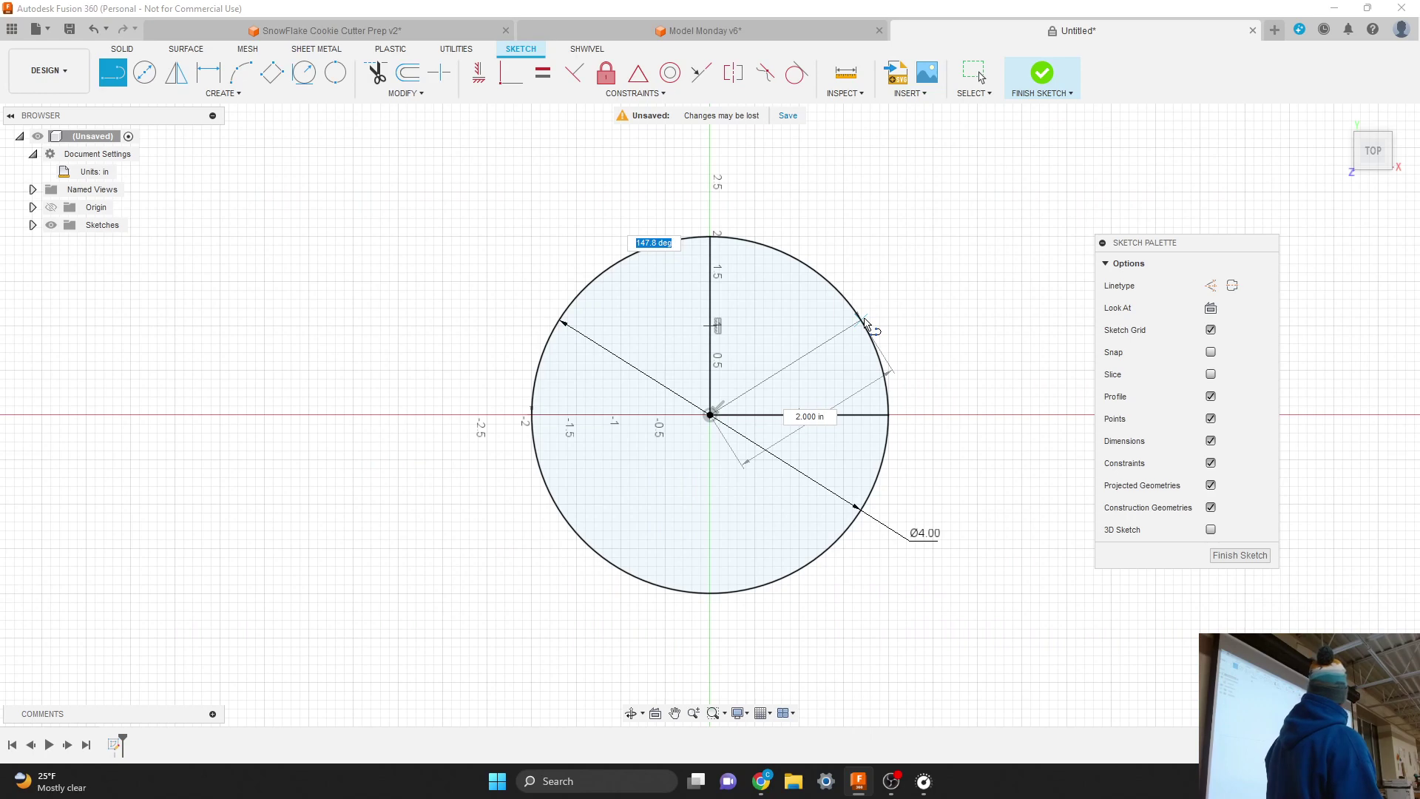
pyautogui.press('Tab')
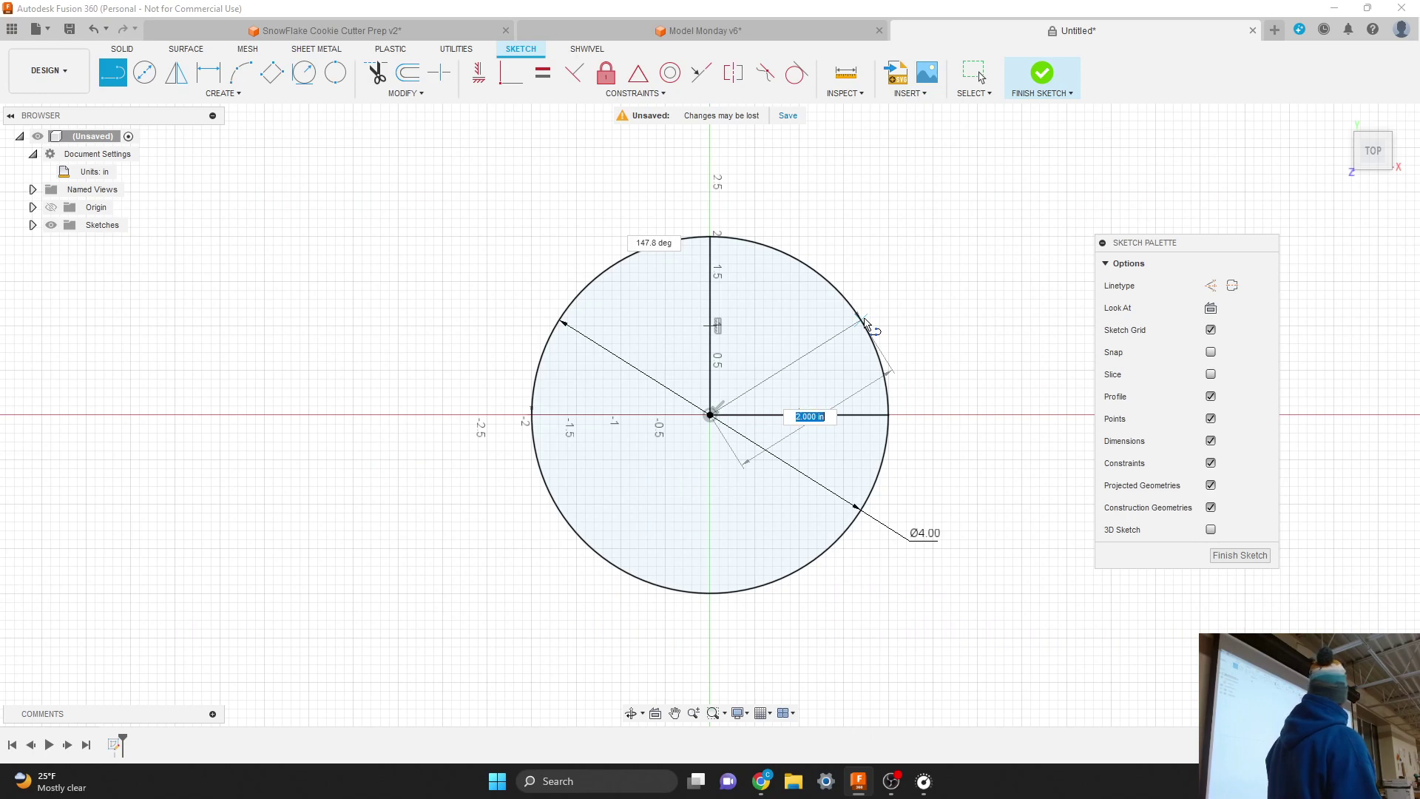
pyautogui.press('Tab')
pyautogui.press('Tab')
pyautogui.press('Tab')
pyautogui.press('Tab')
pyautogui.press('Tab')
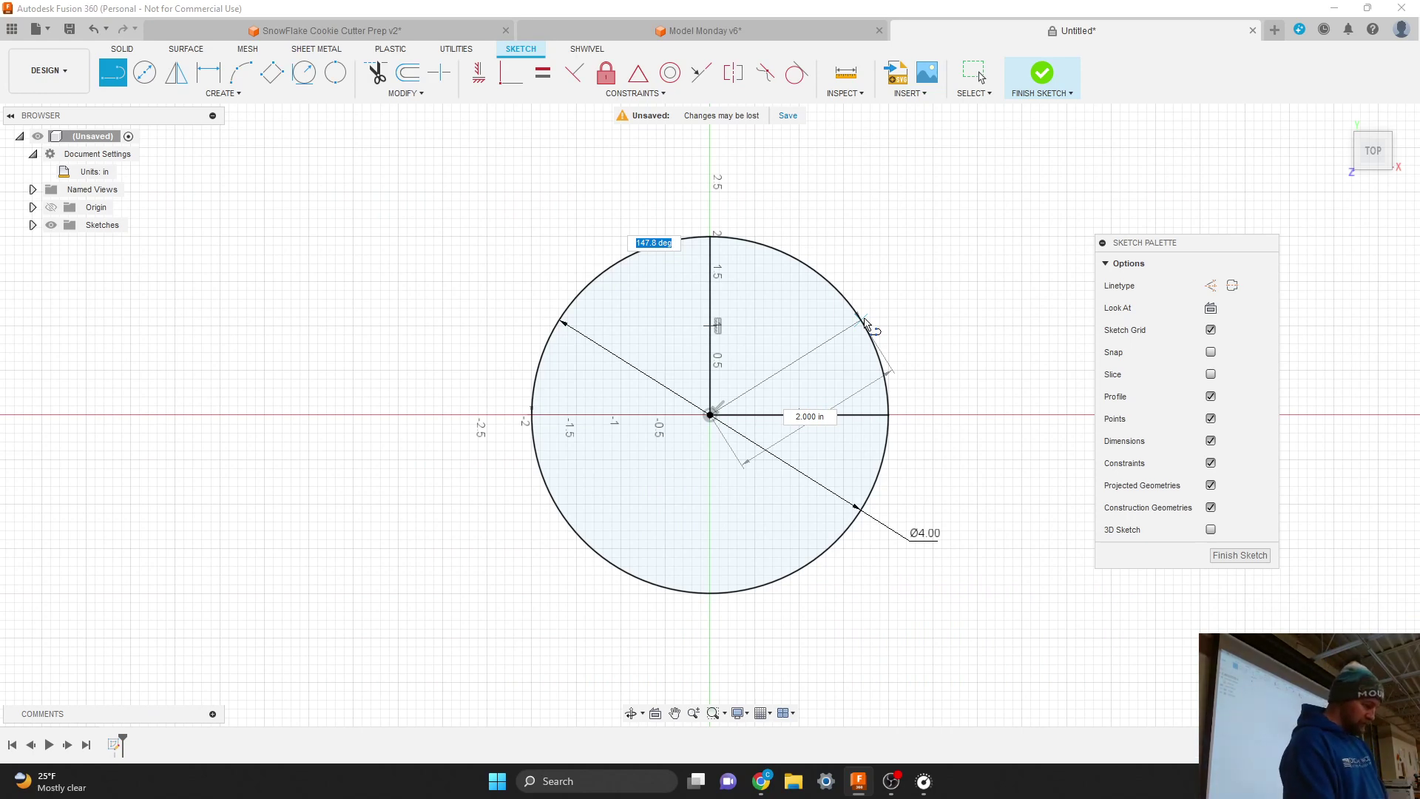
pyautogui.write('135')
pyautogui.press('Tab')
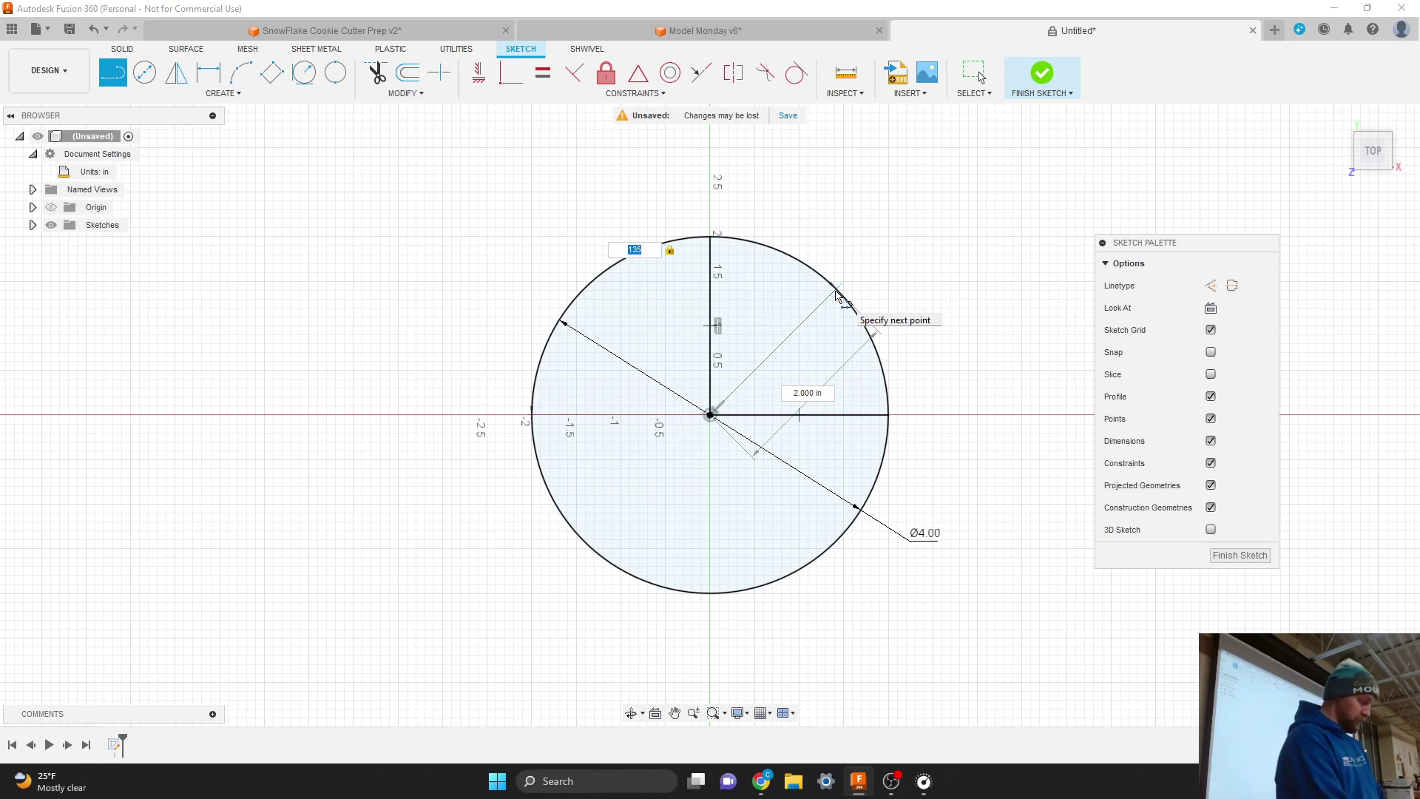
pyautogui.write('45')
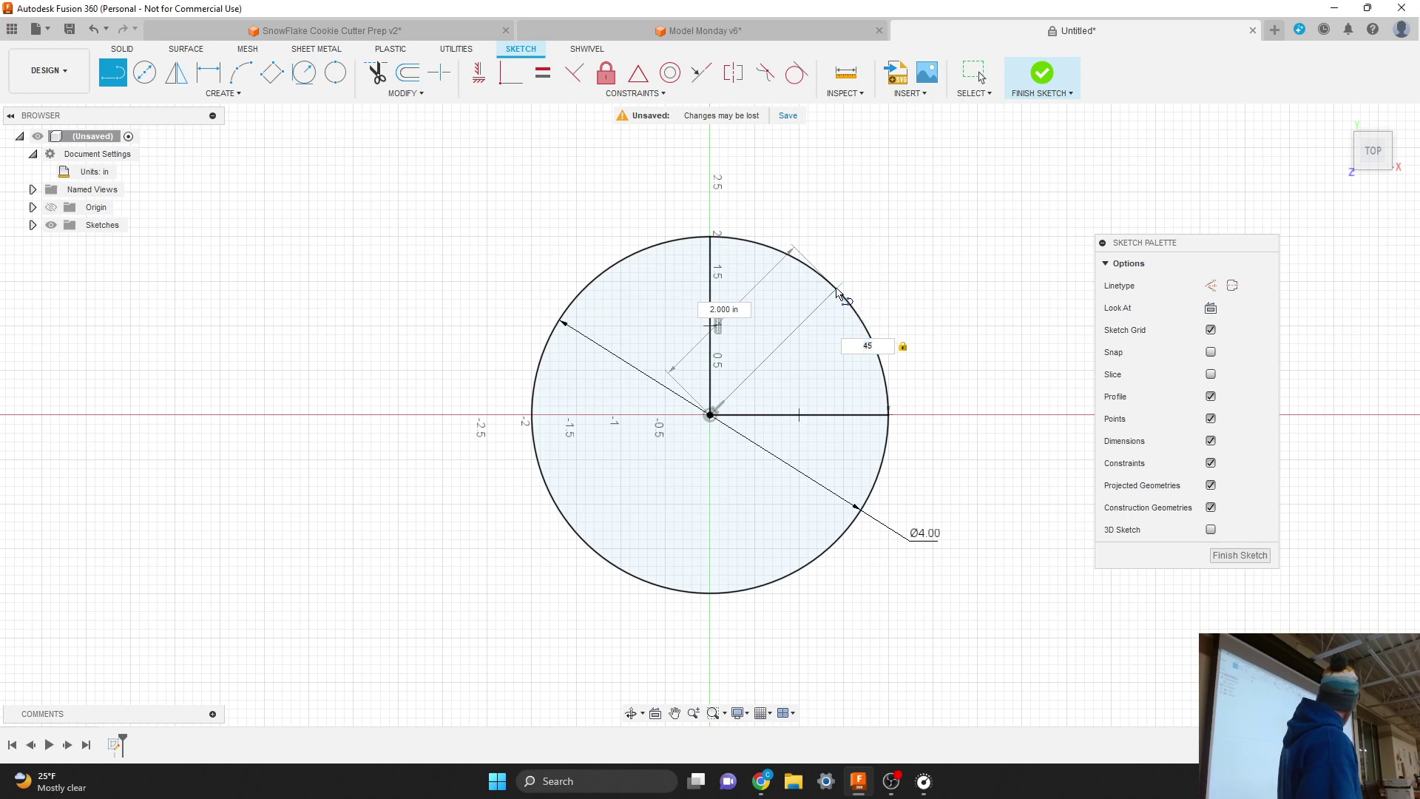
pyautogui.doubleClick(836, 292)
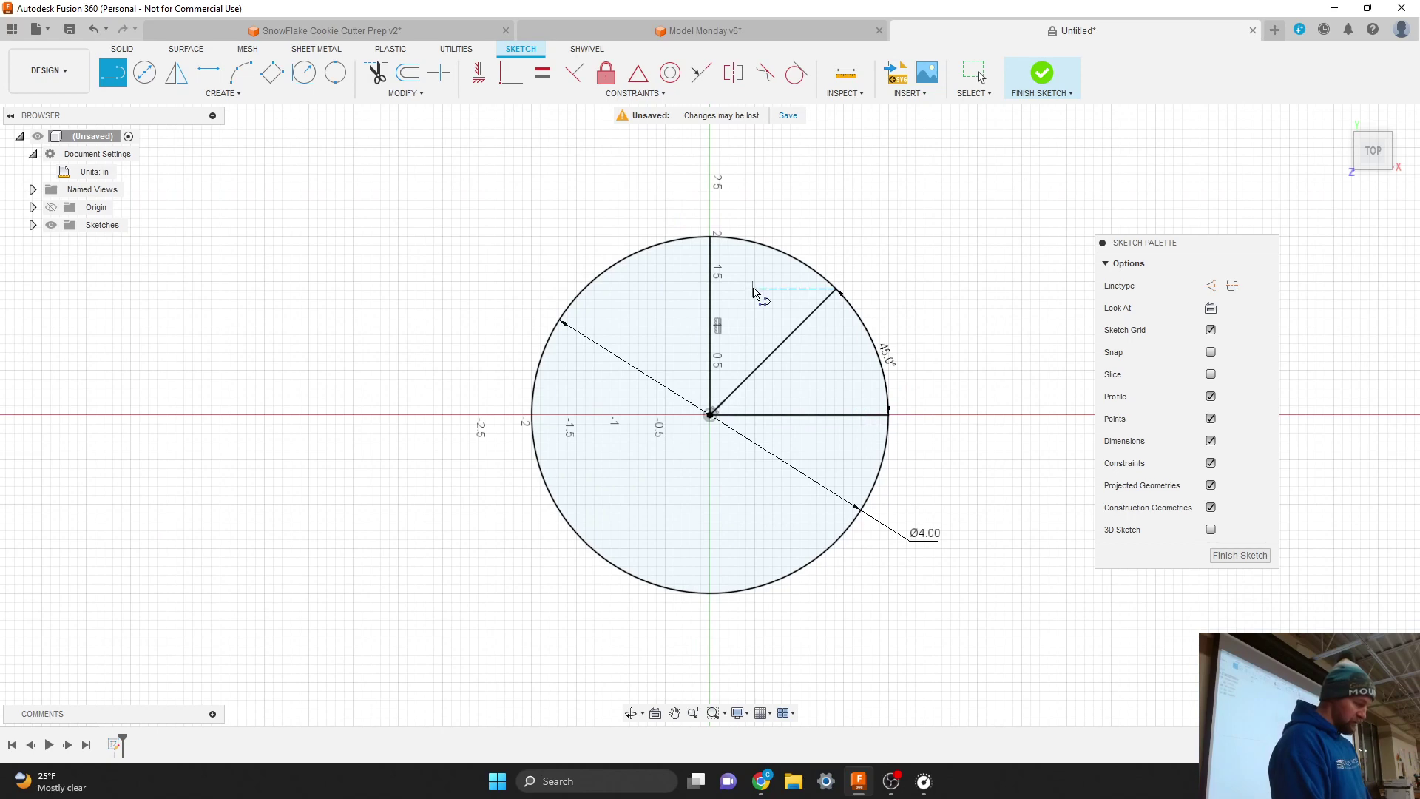
pyautogui.press('Escape')
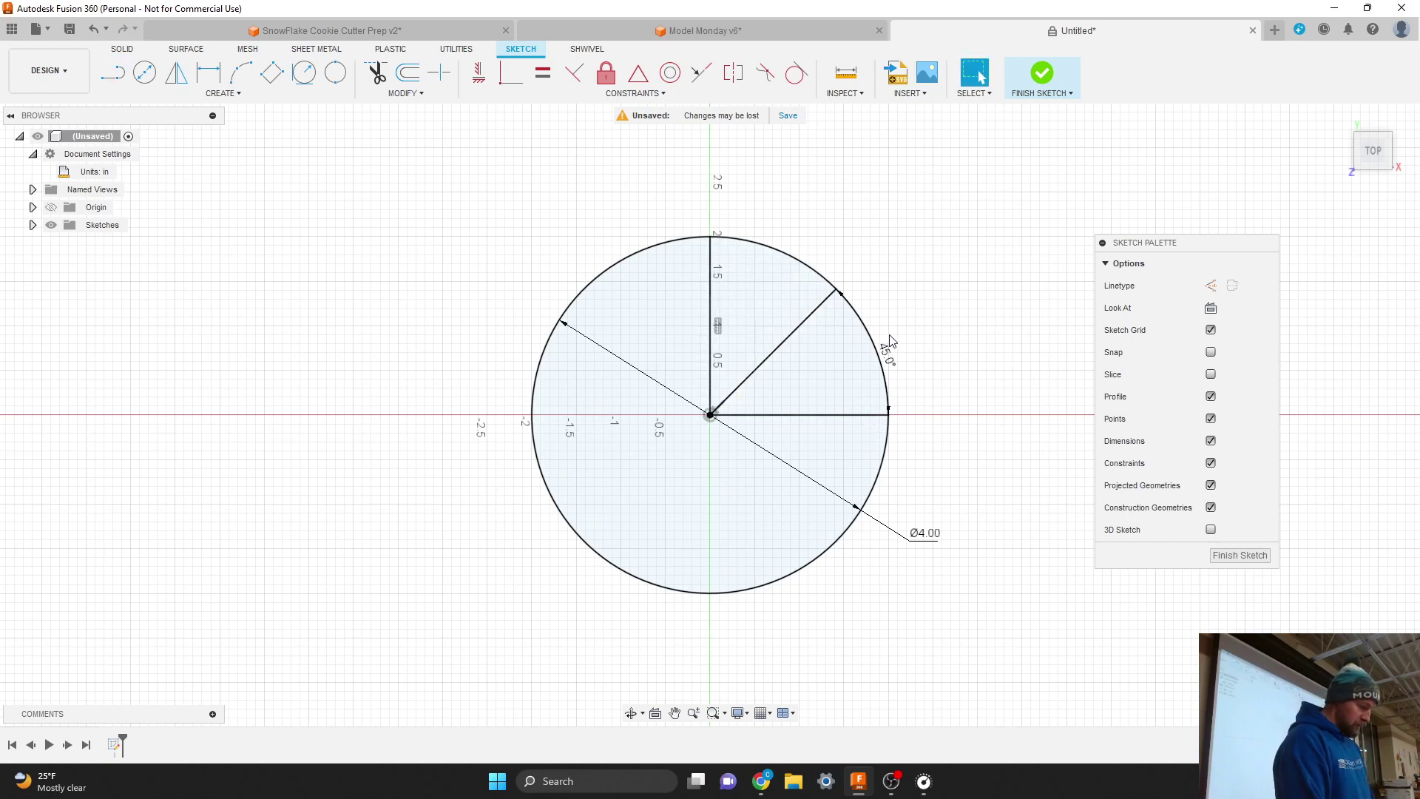
# Drag the 45.0° angle dimension to just outside the circle's upper-right edge
pyautogui.moveTo(890, 346); pyautogui.dragTo(924, 366)
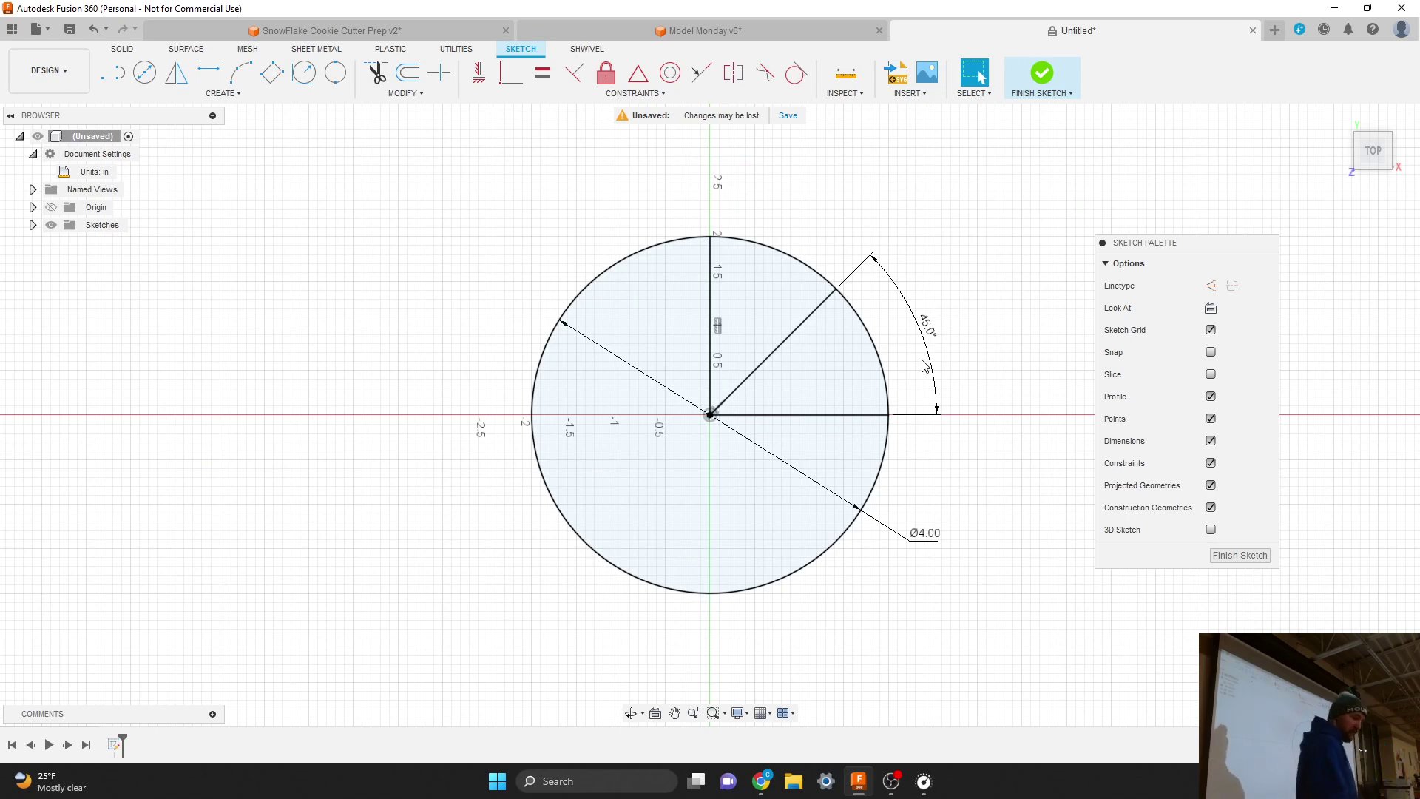
pyautogui.moveTo(924, 365); pyautogui.dragTo(877, 355)
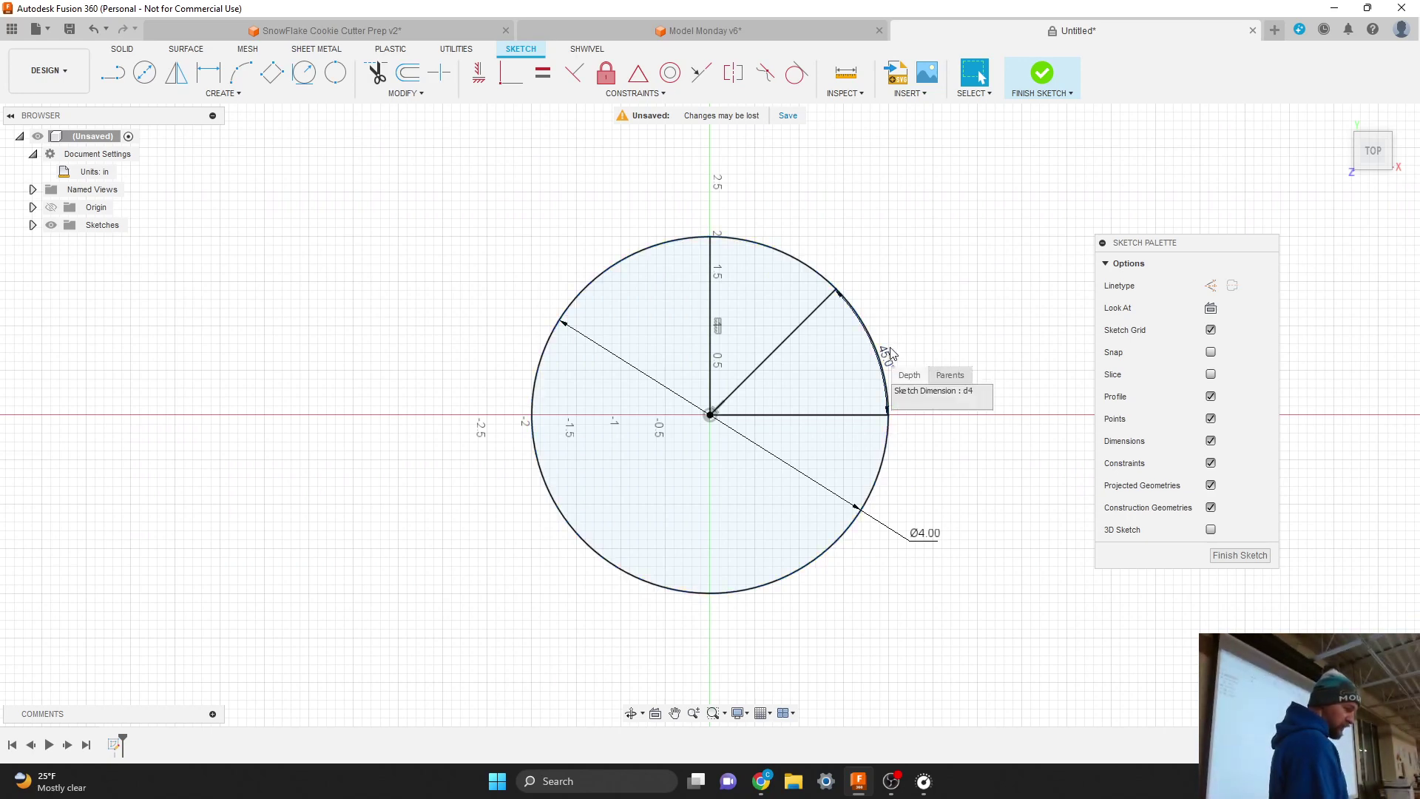
pyautogui.moveTo(887, 355); pyautogui.dragTo(905, 337)
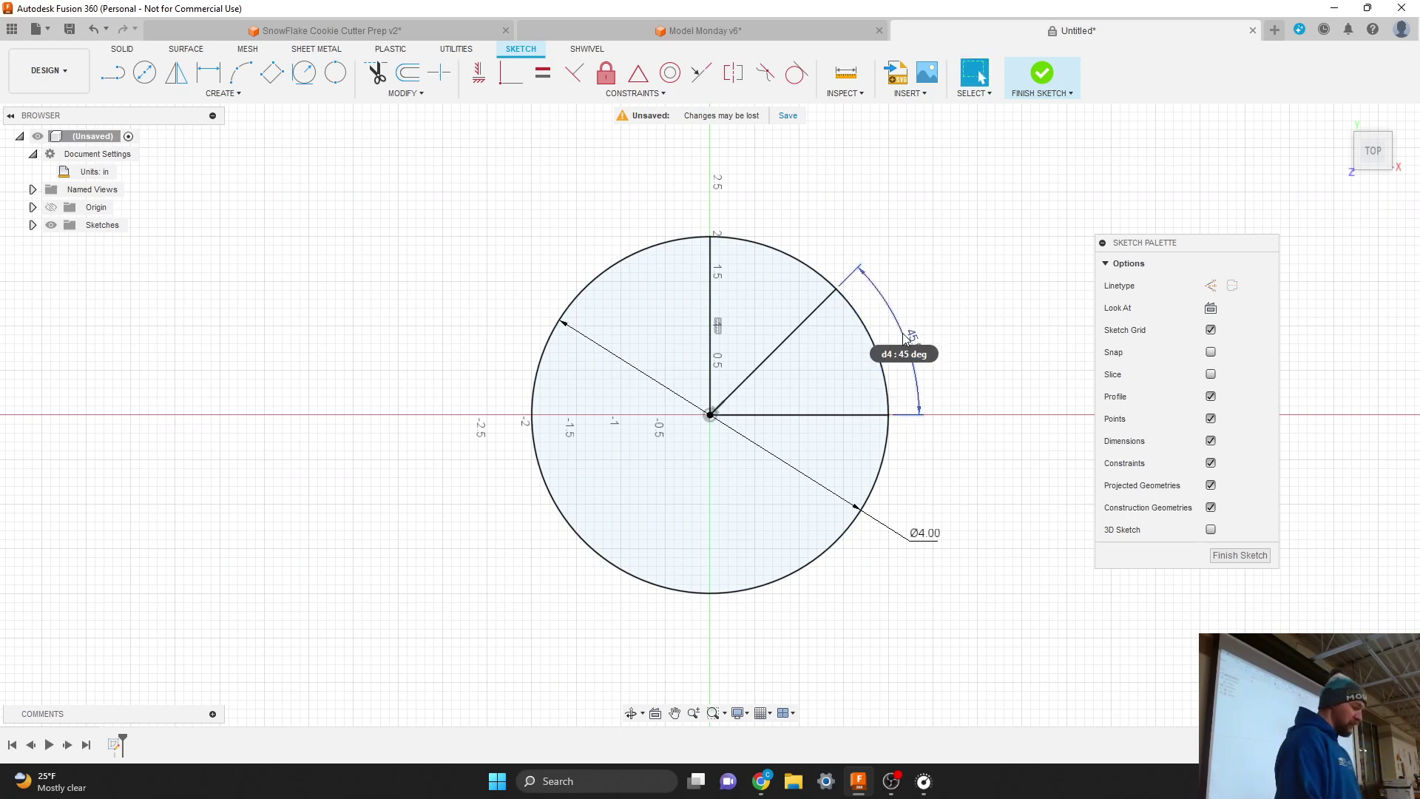
pyautogui.doubleClick(906, 336)
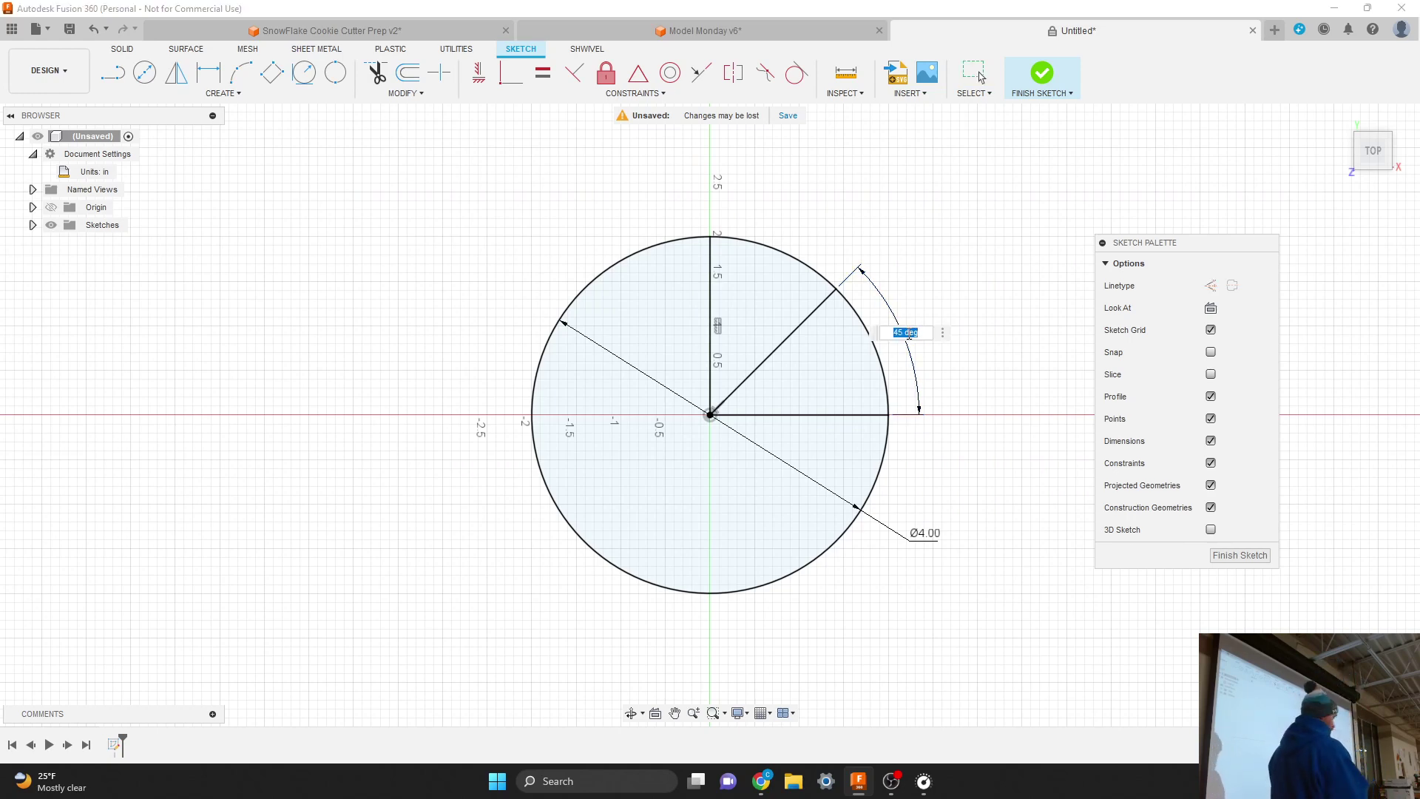
pyautogui.write('135')
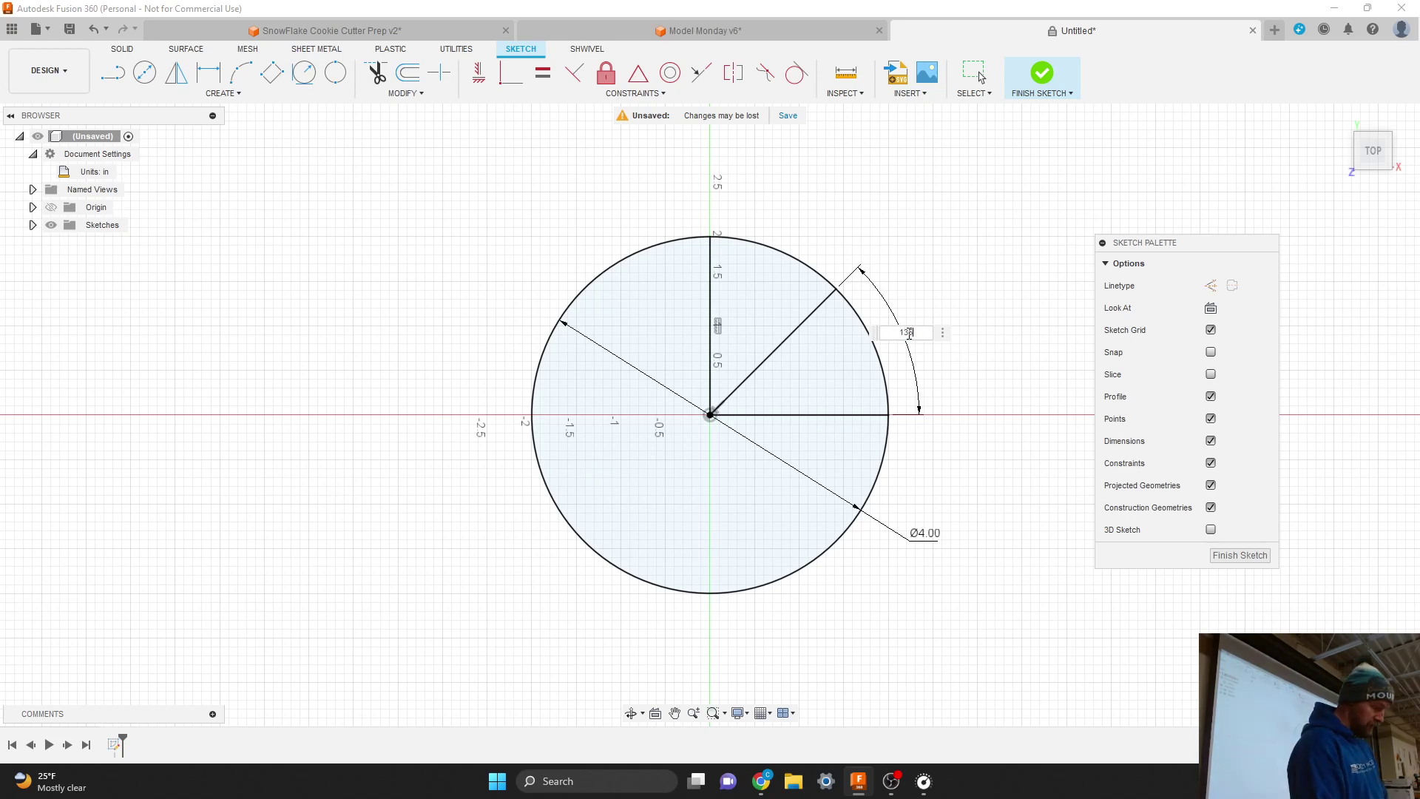
pyautogui.press('Return')
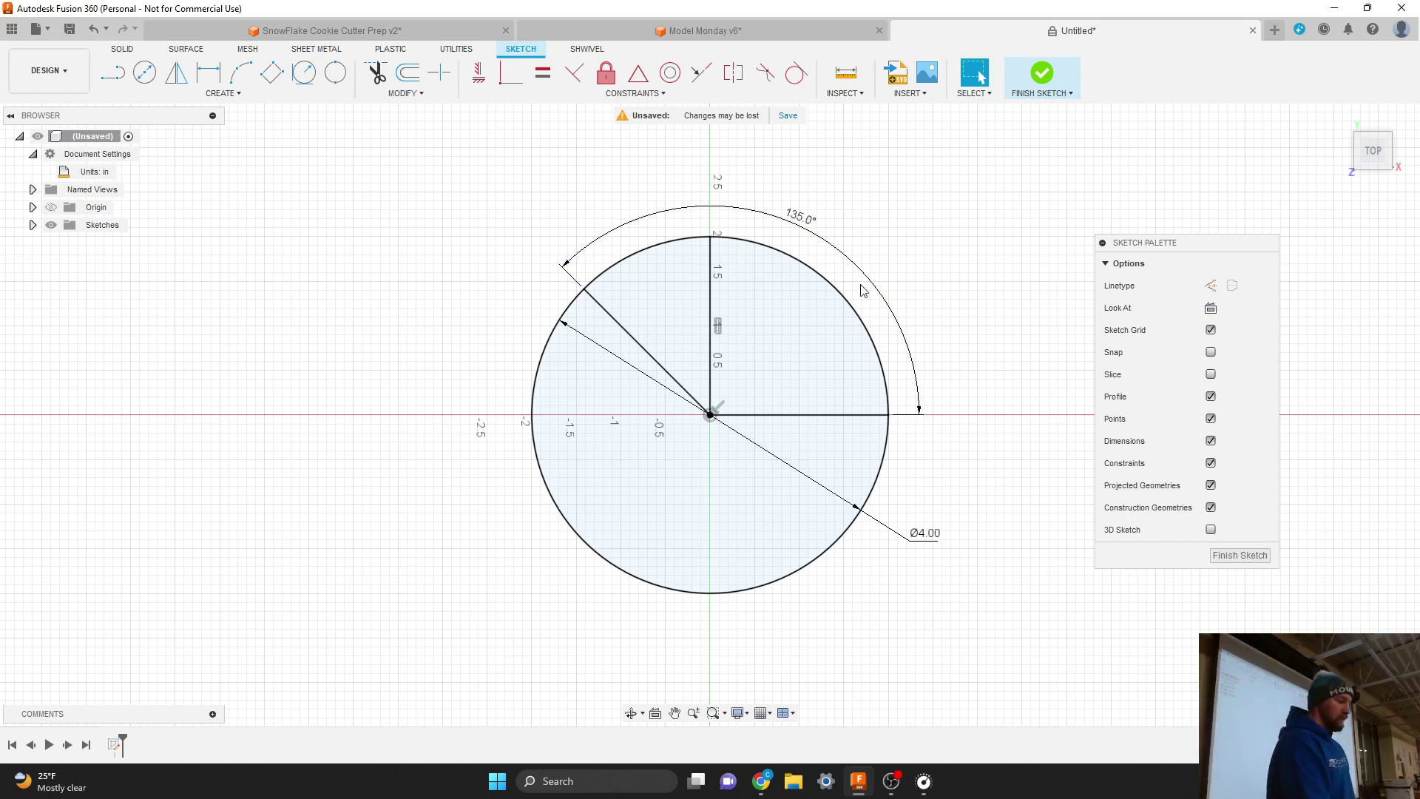
pyautogui.doubleClick(800, 219)
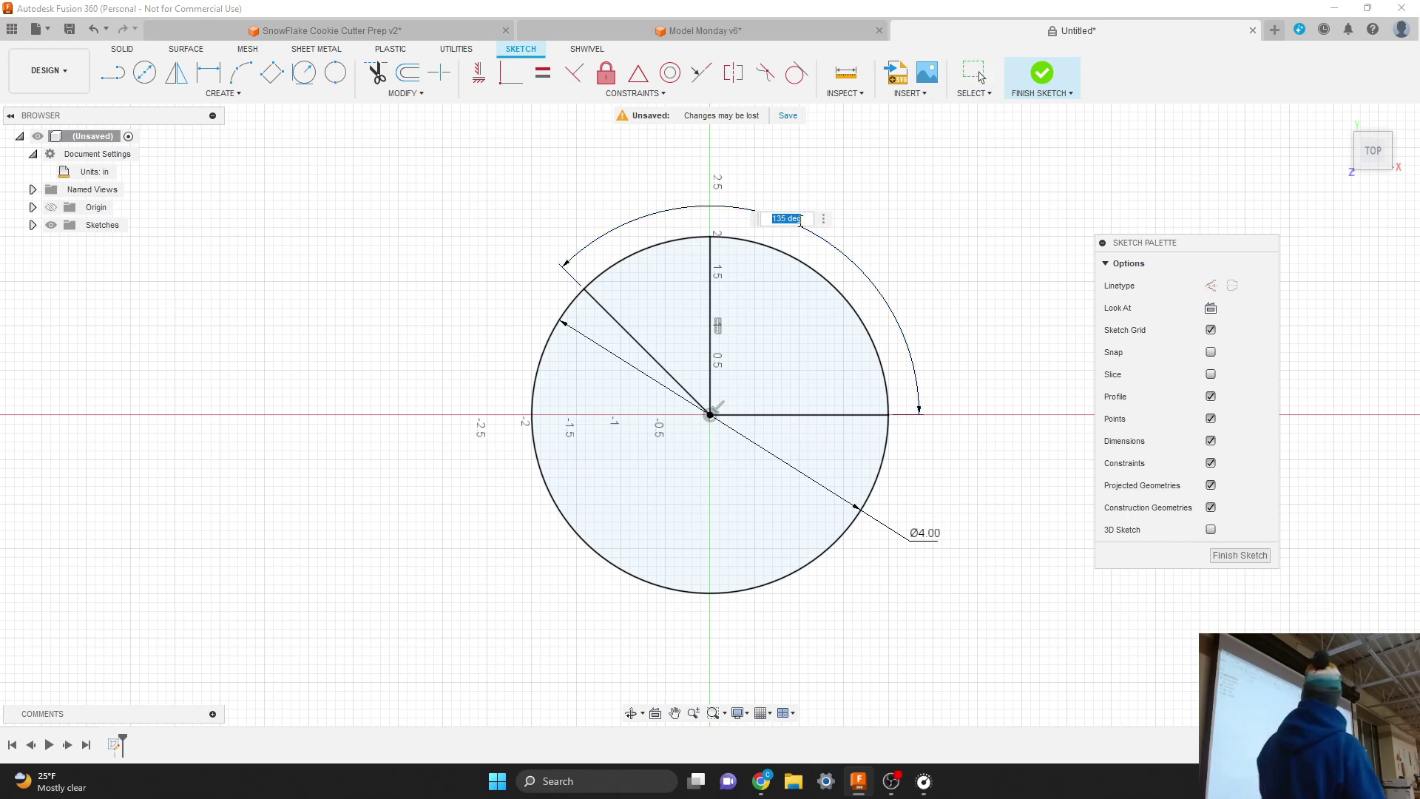
pyautogui.write('45')
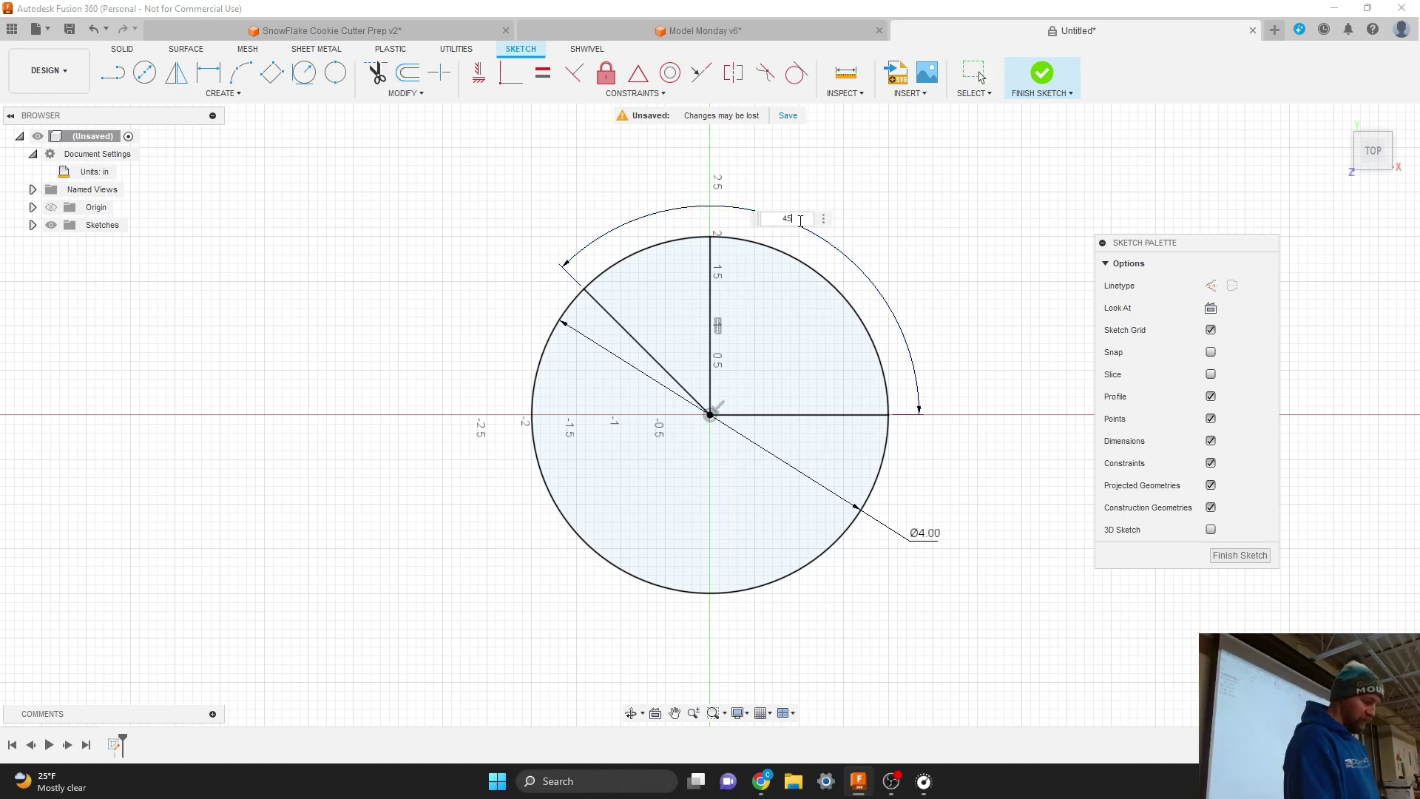
pyautogui.press('Return')
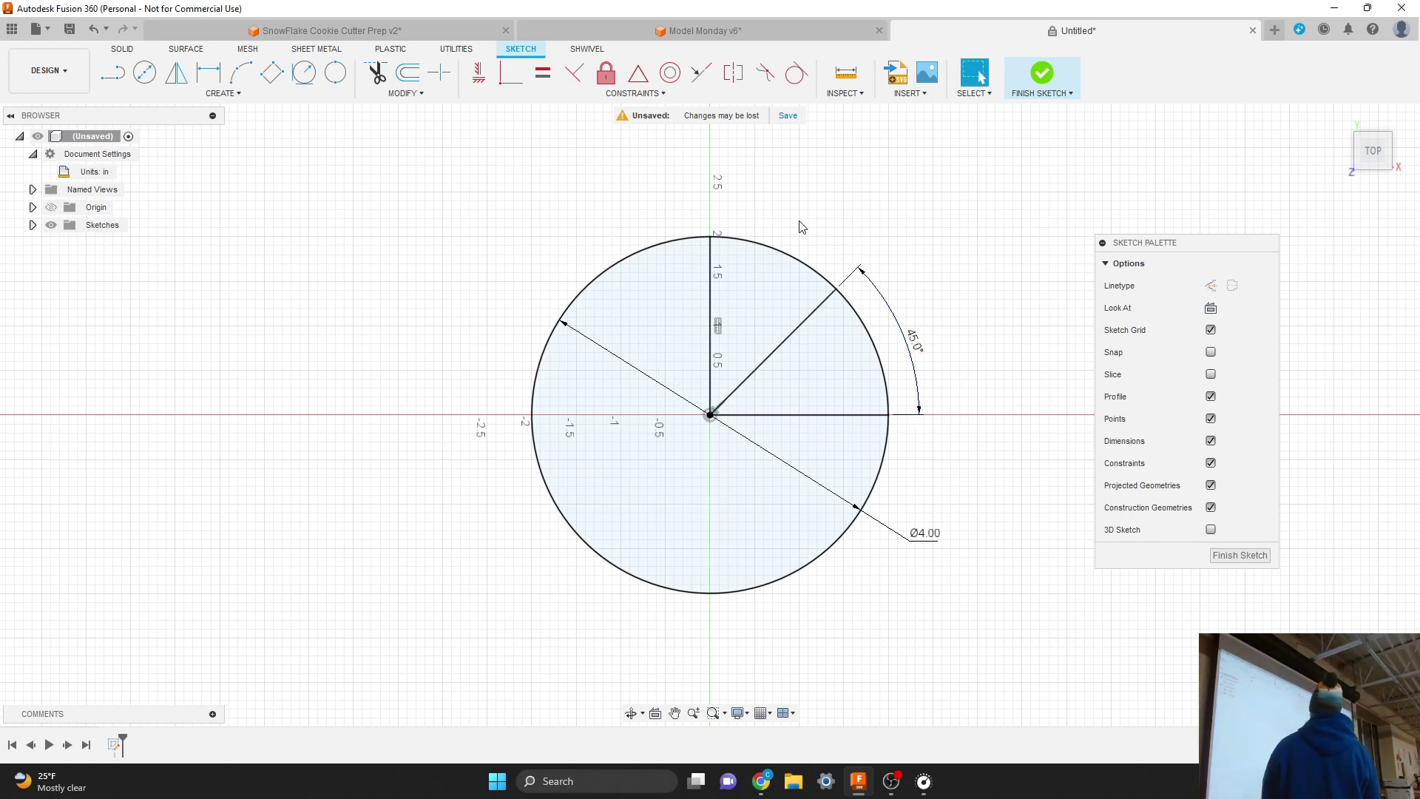
pyautogui.click(746, 277)
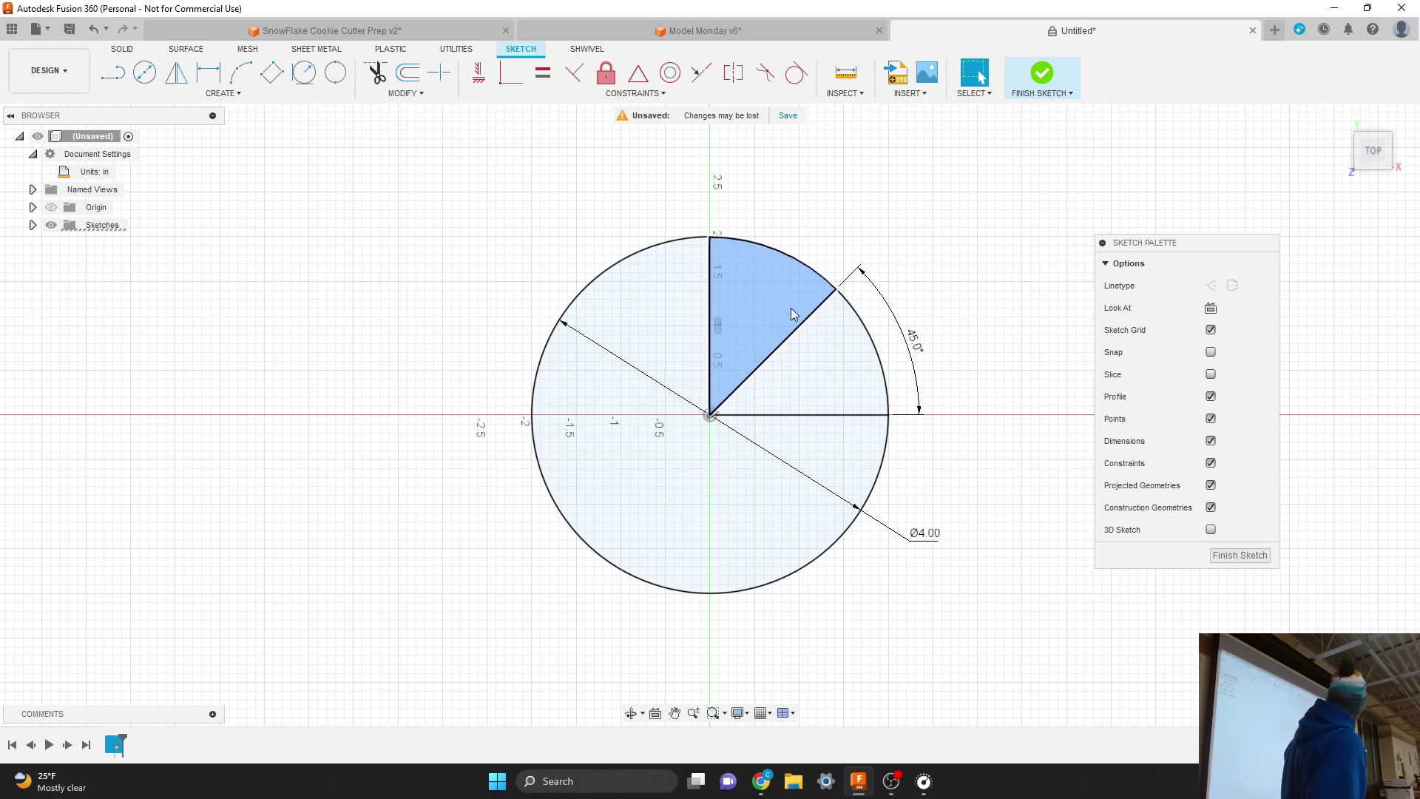
pyautogui.click(821, 352)
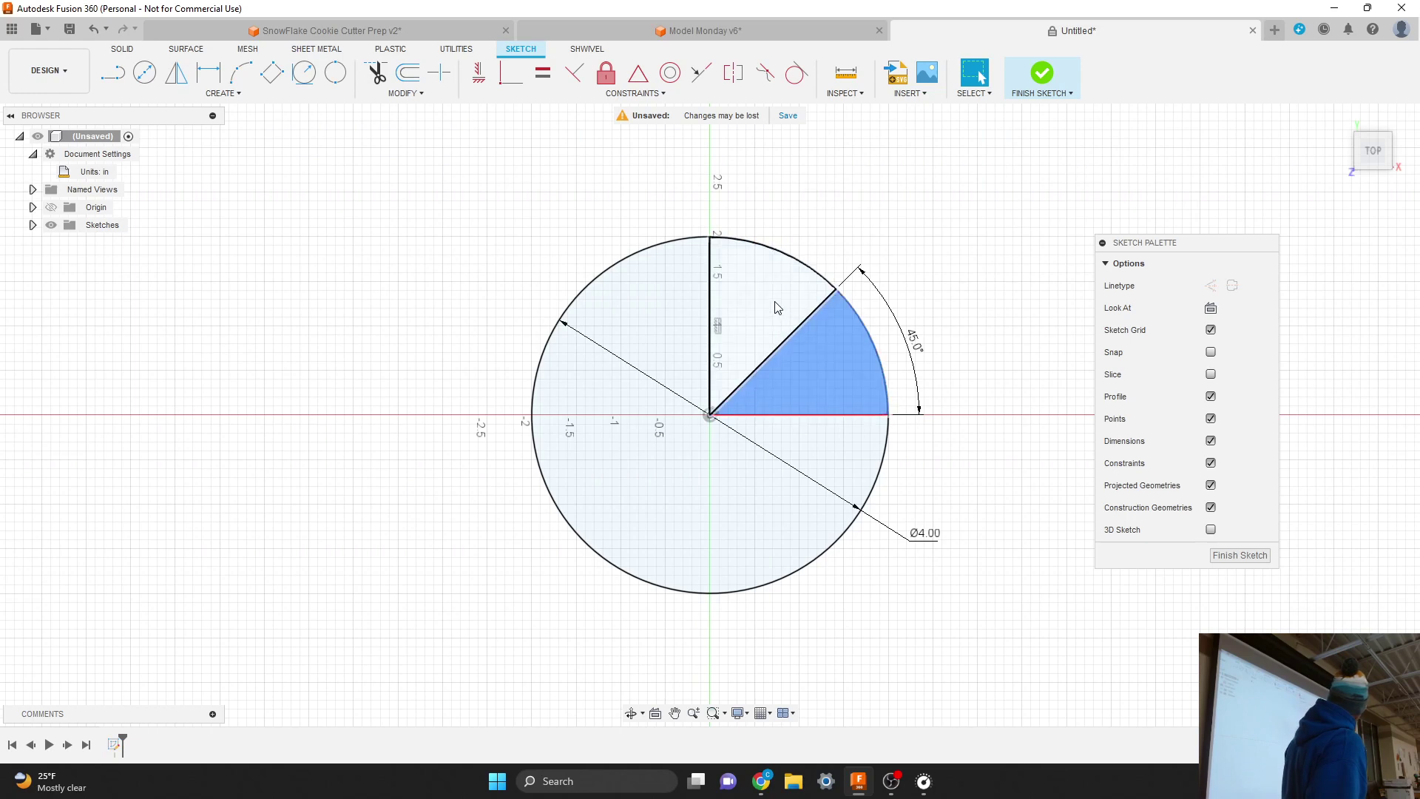
pyautogui.click(777, 307)
pyautogui.click(826, 357)
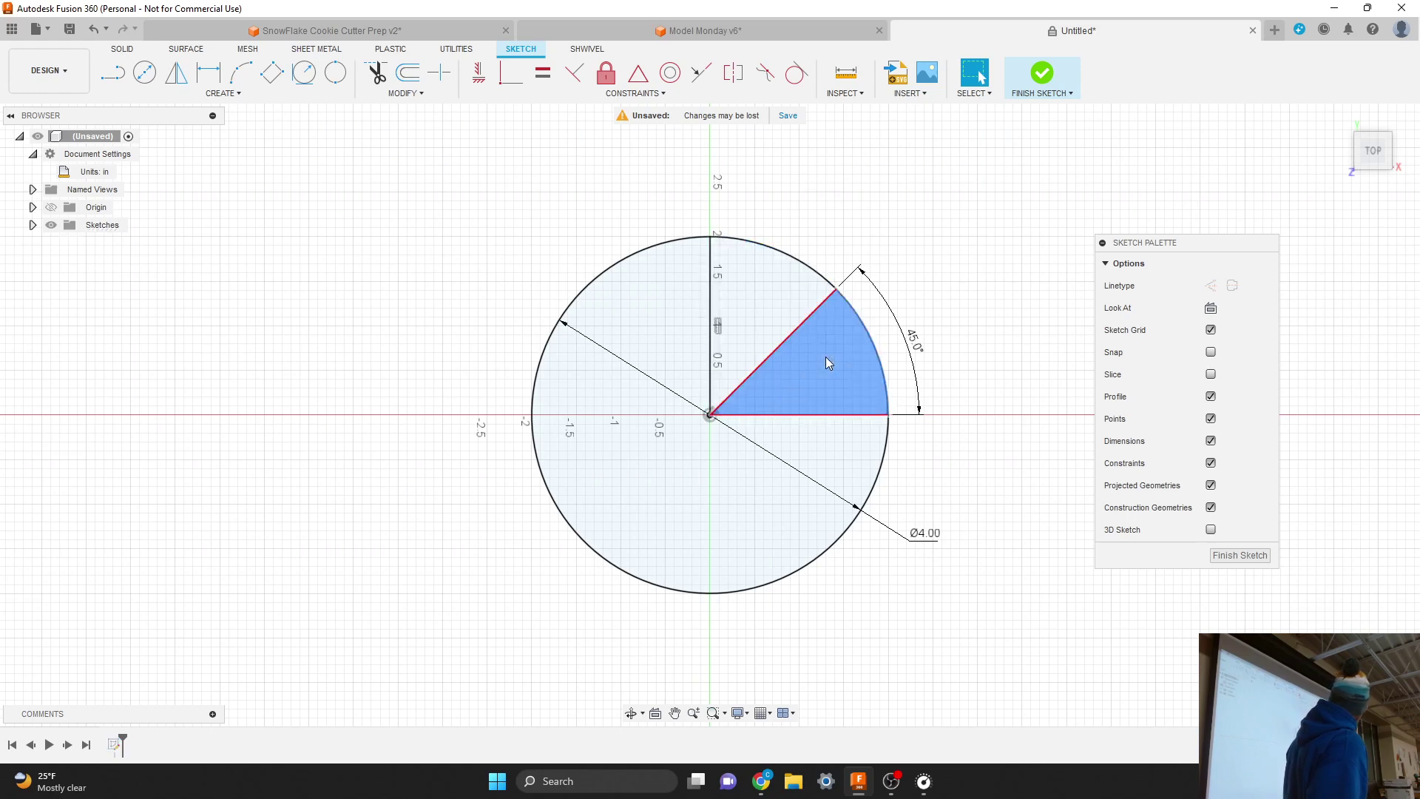
pyautogui.click(766, 312)
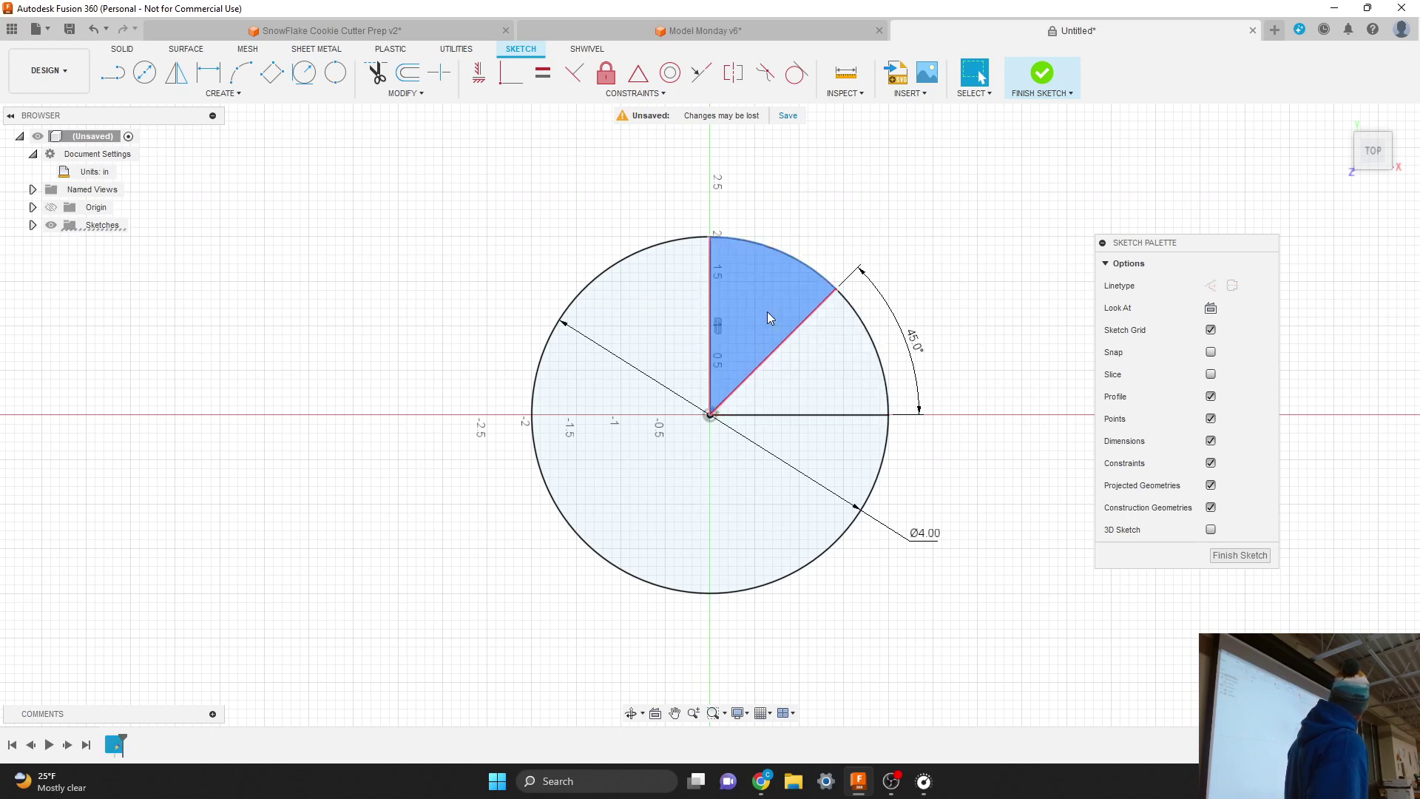
pyautogui.click(810, 374)
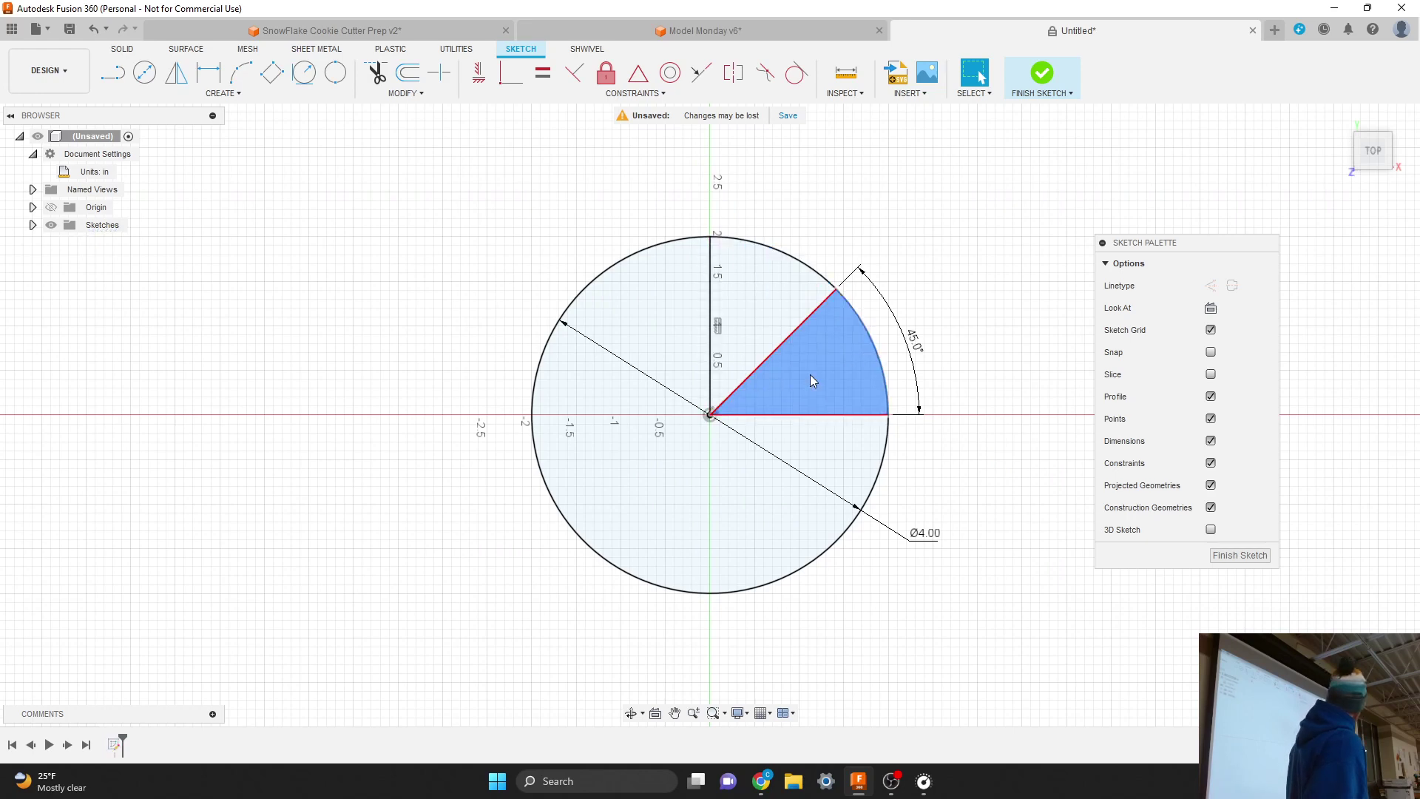
pyautogui.click(757, 321)
pyautogui.click(799, 311)
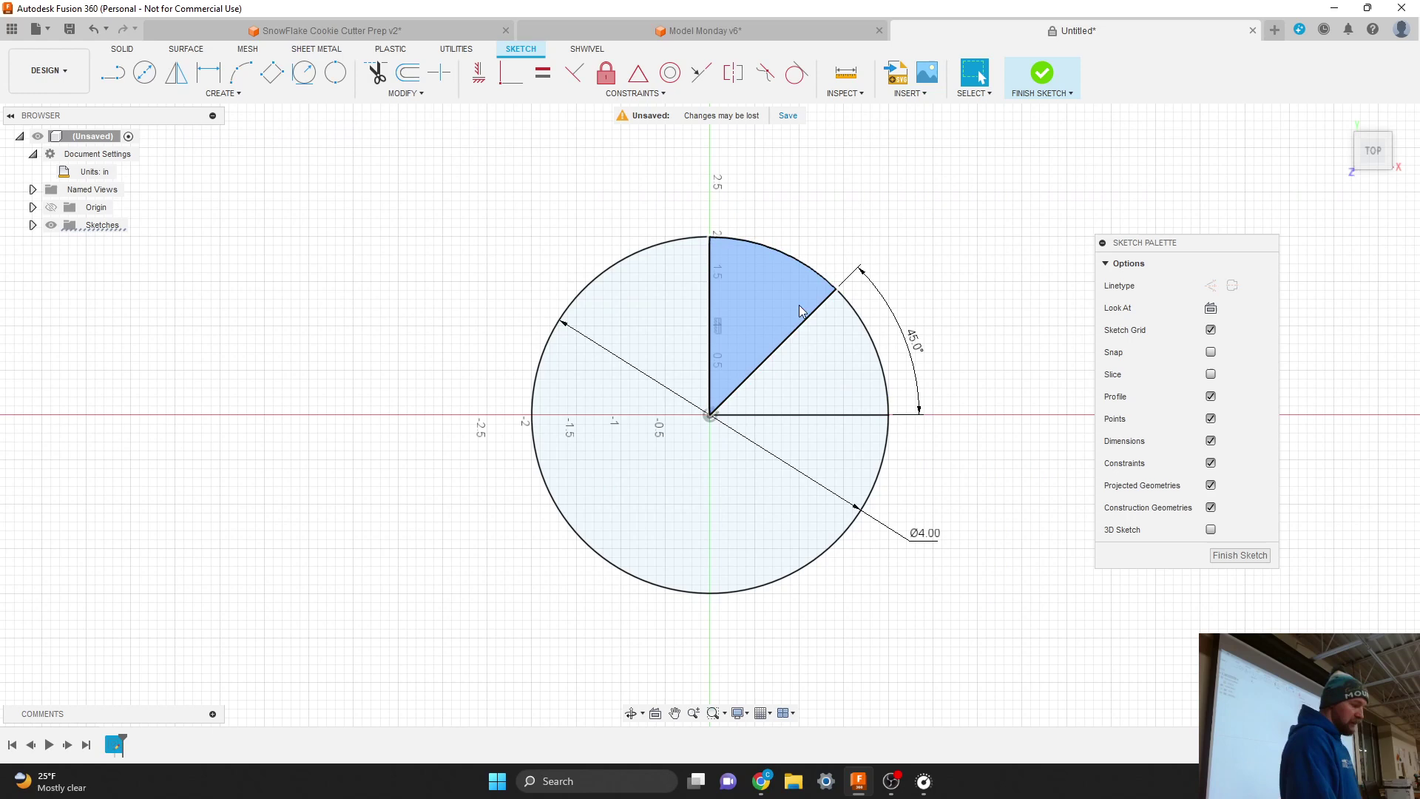
pyautogui.click(709, 249)
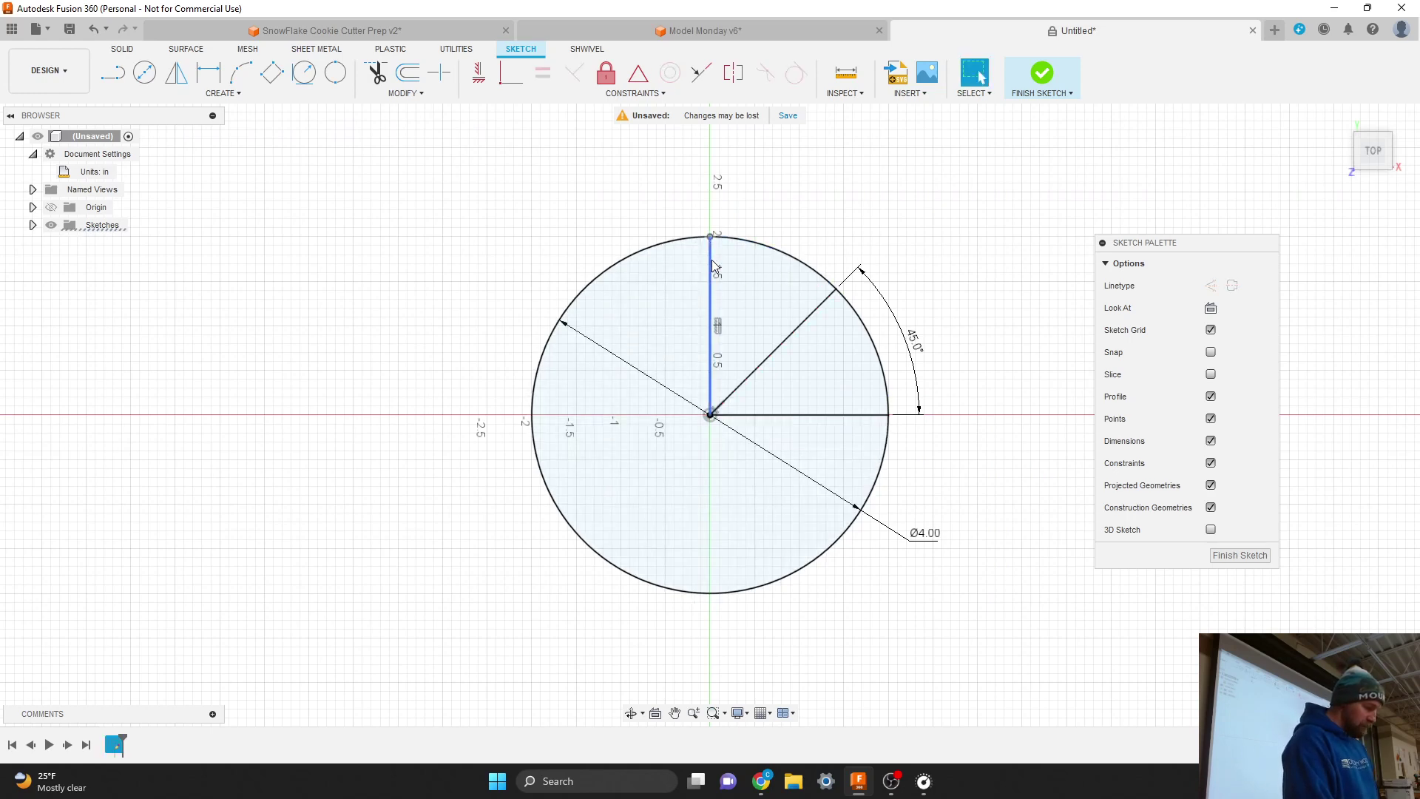
# Delete the vertical radius and redraw a line from the origin up to the circle's top
pyautogui.press('Delete')
pyautogui.press('l')
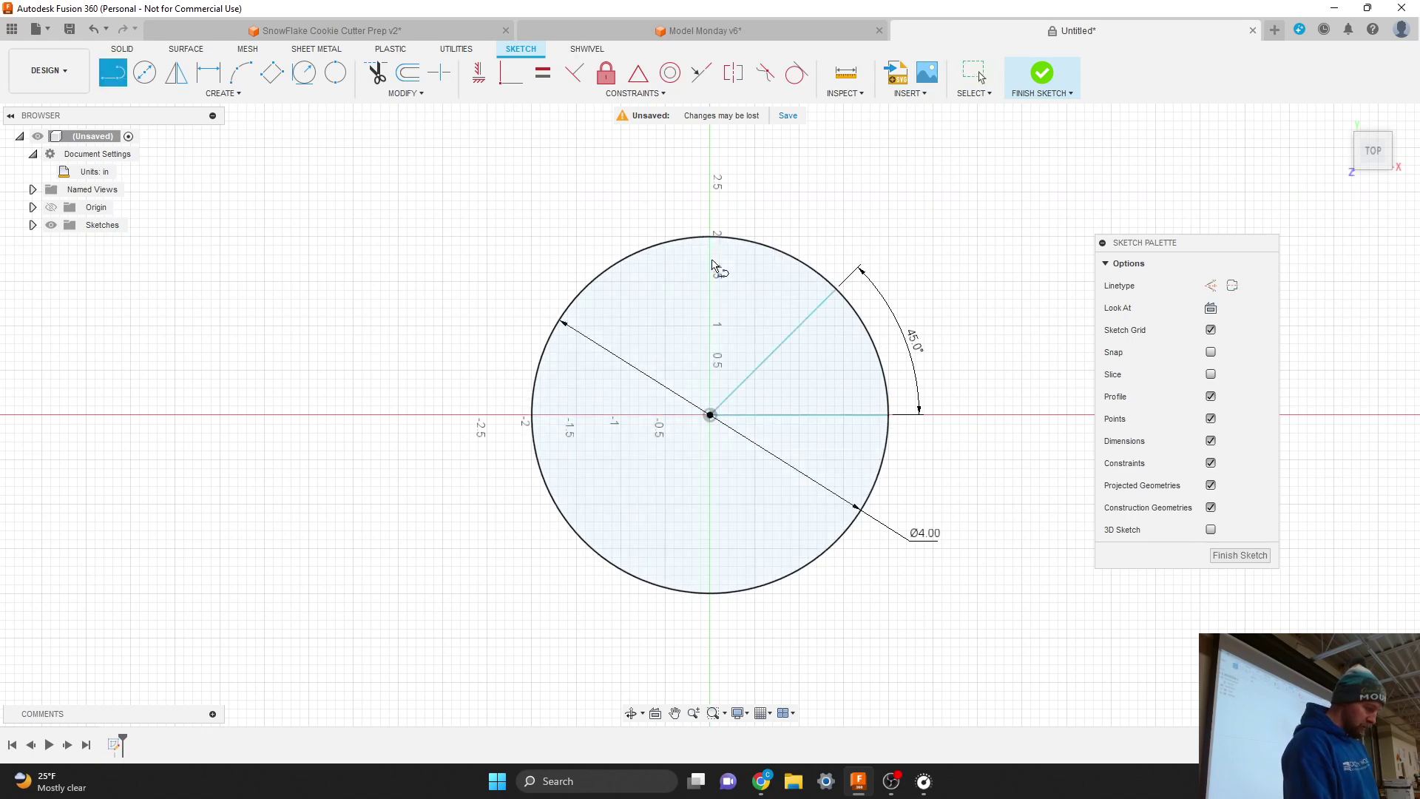
pyautogui.click(710, 414)
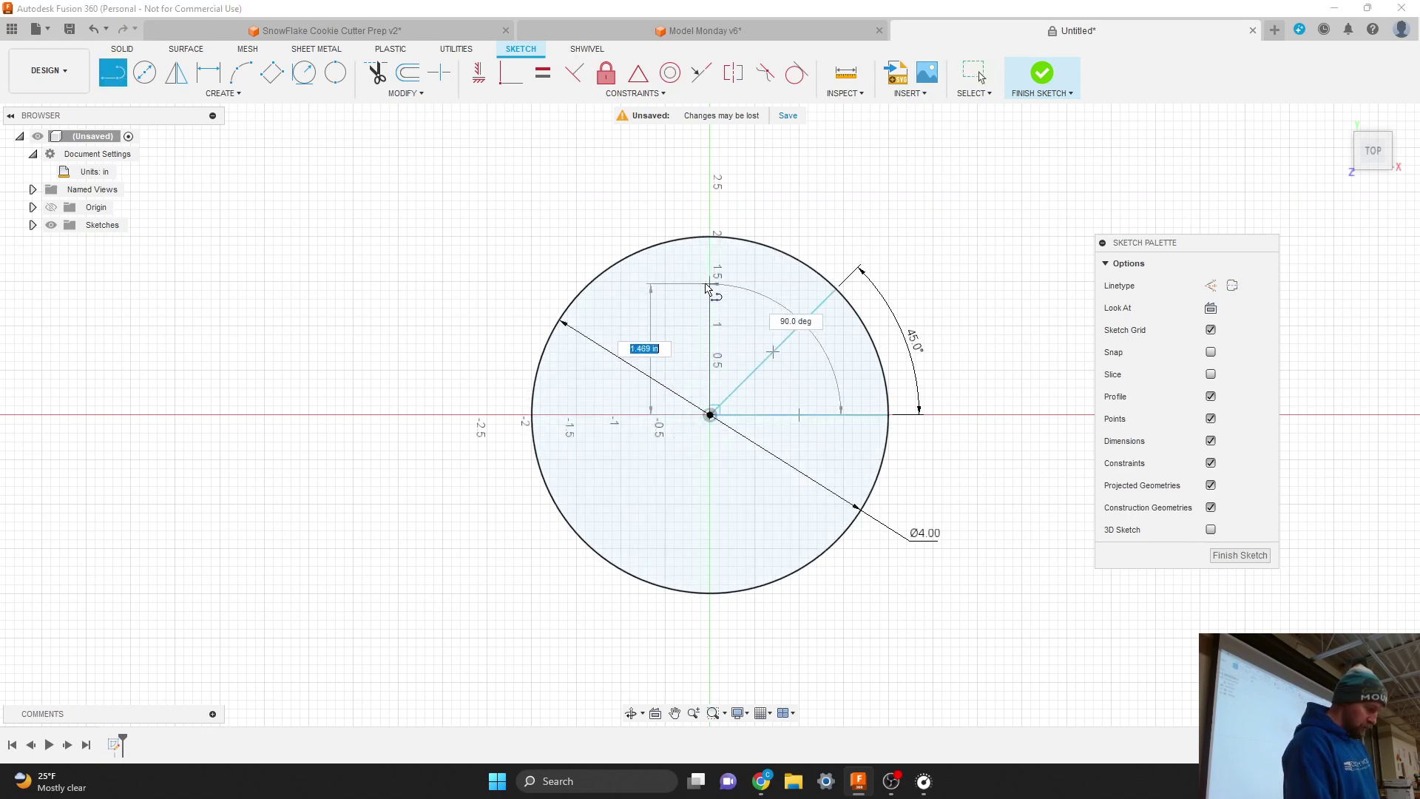
pyautogui.click(710, 238)
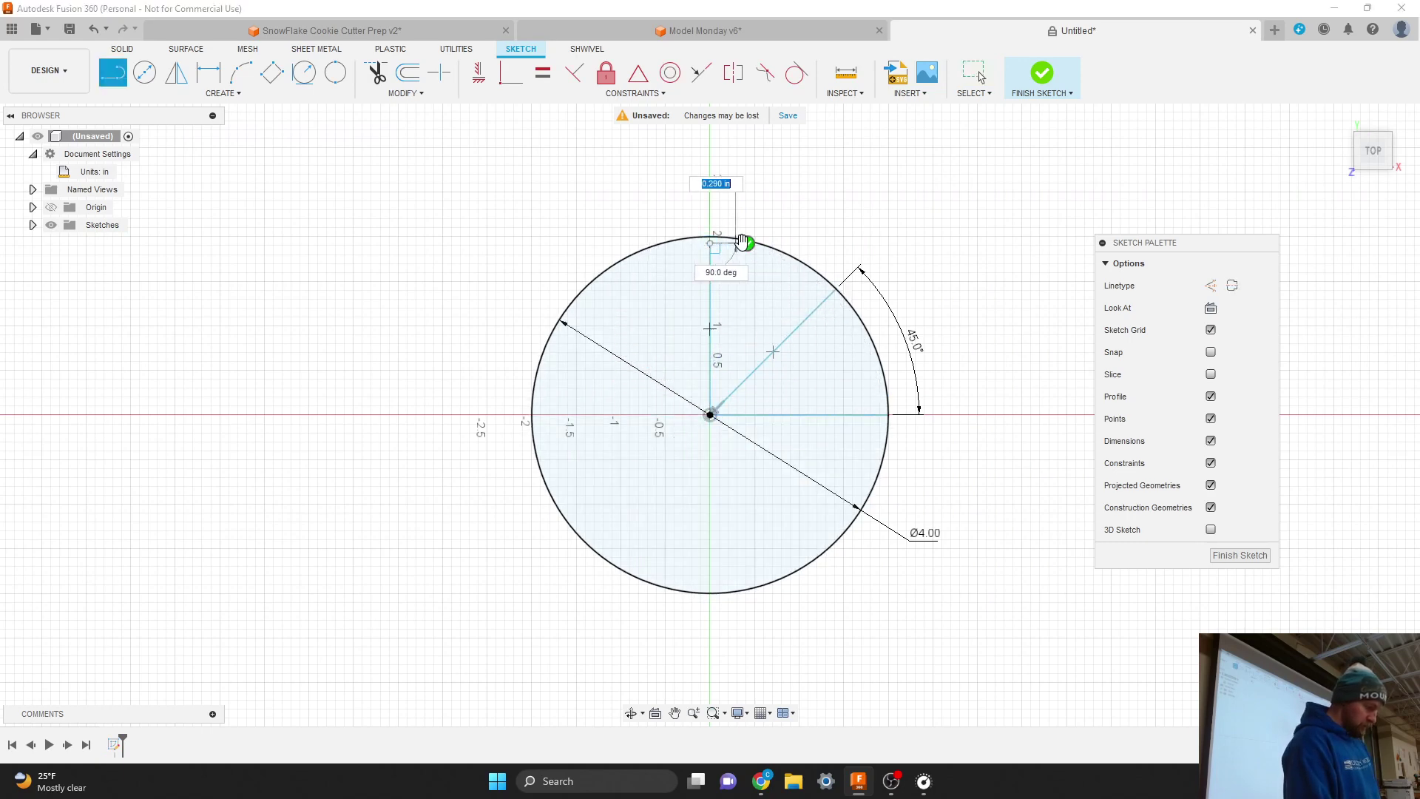
pyautogui.press('Escape')
pyautogui.press('Escape')
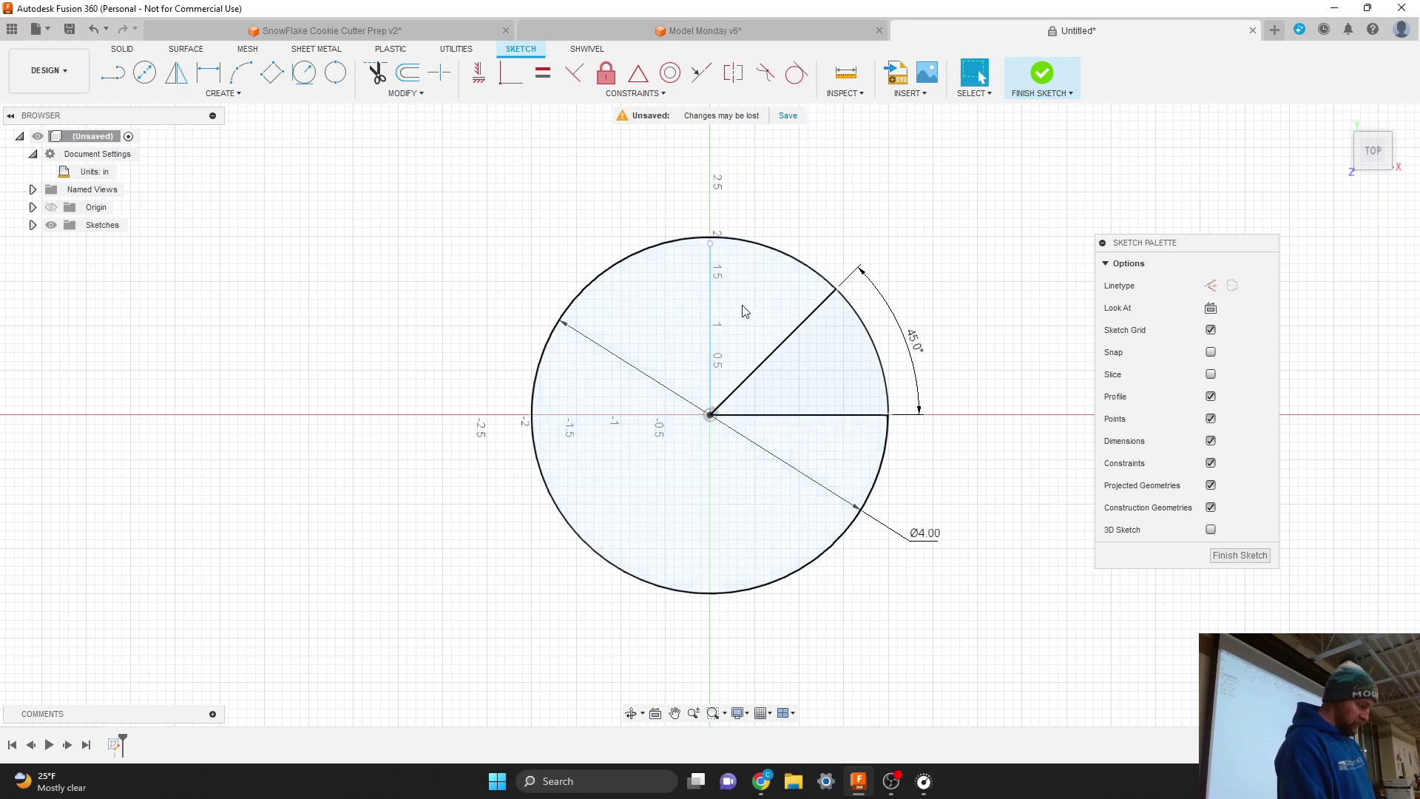
# Select the large region outside the wedge to check it, then clear the selection
pyautogui.click(744, 311)
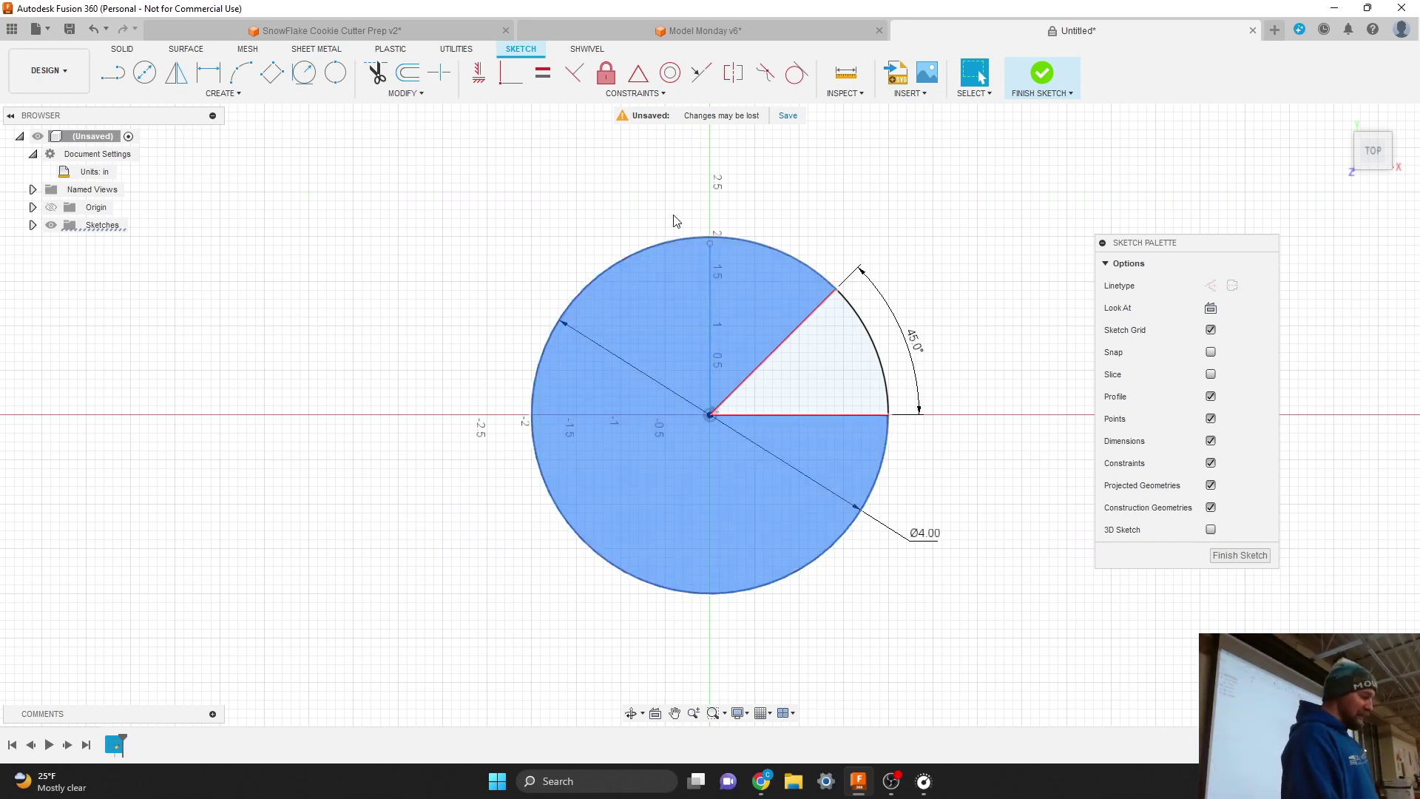
pyautogui.click(674, 222)
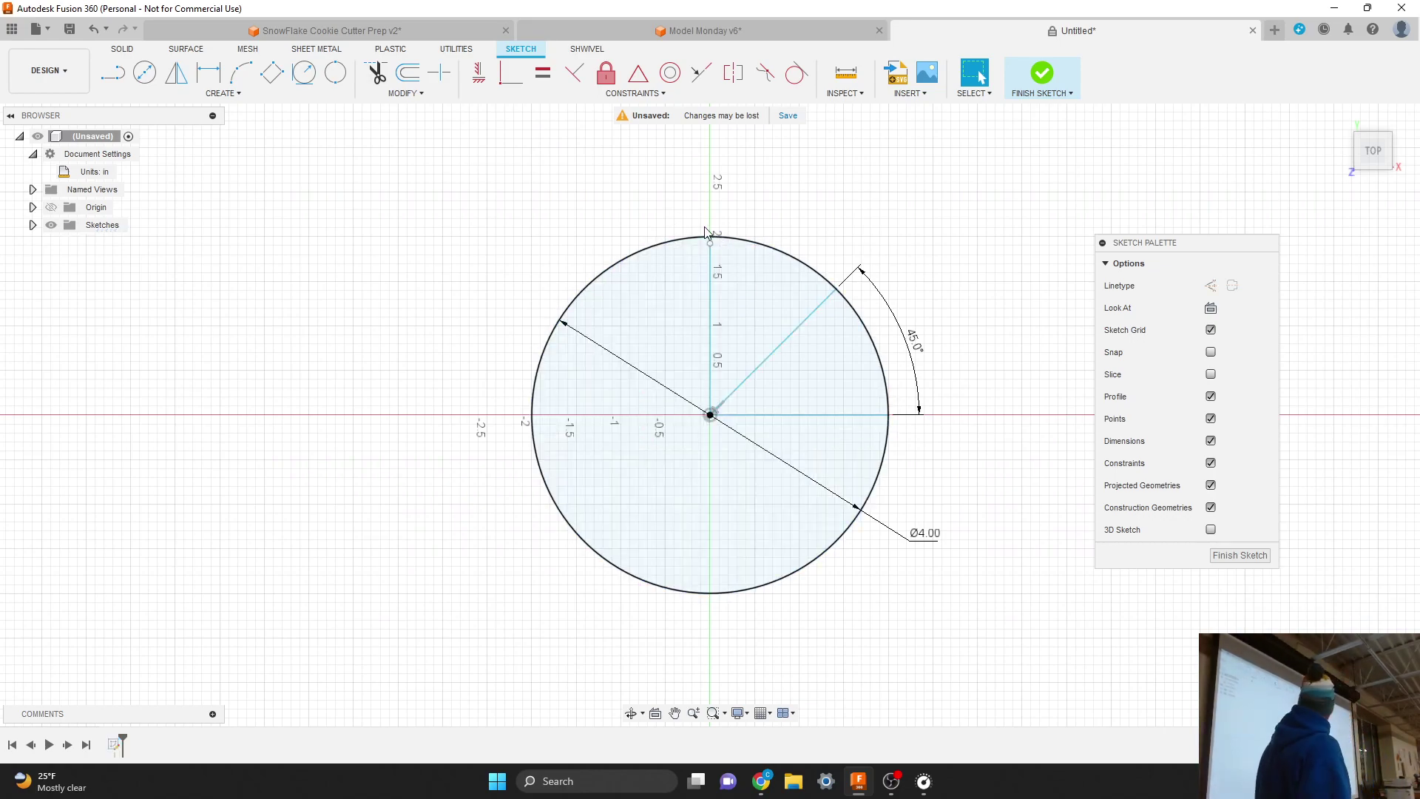
pyautogui.scroll(3, 707, 234)
pyautogui.scroll(-3, 706, 234)
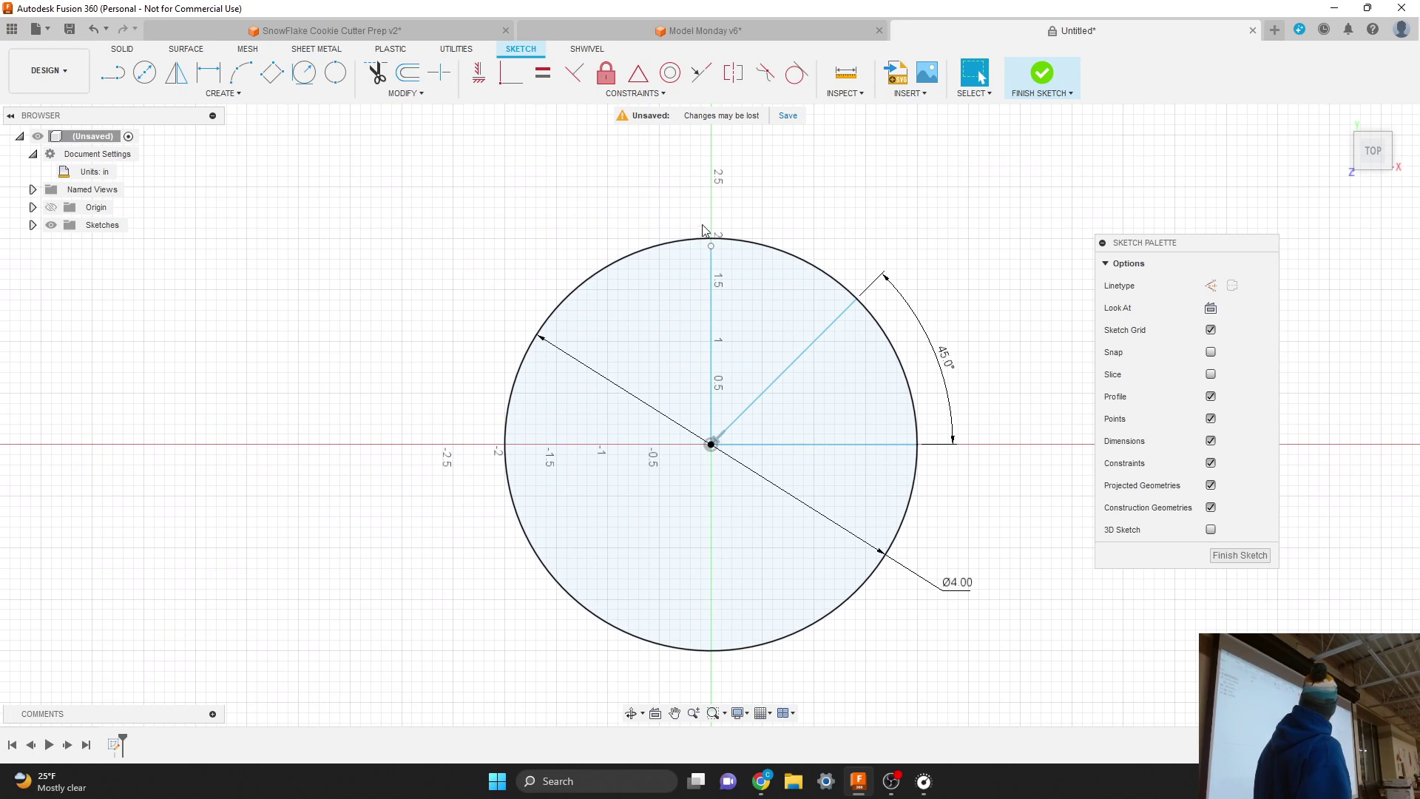
# Activate the Coincident constraint from the sketch Constraints list
pyautogui.click(640, 97)
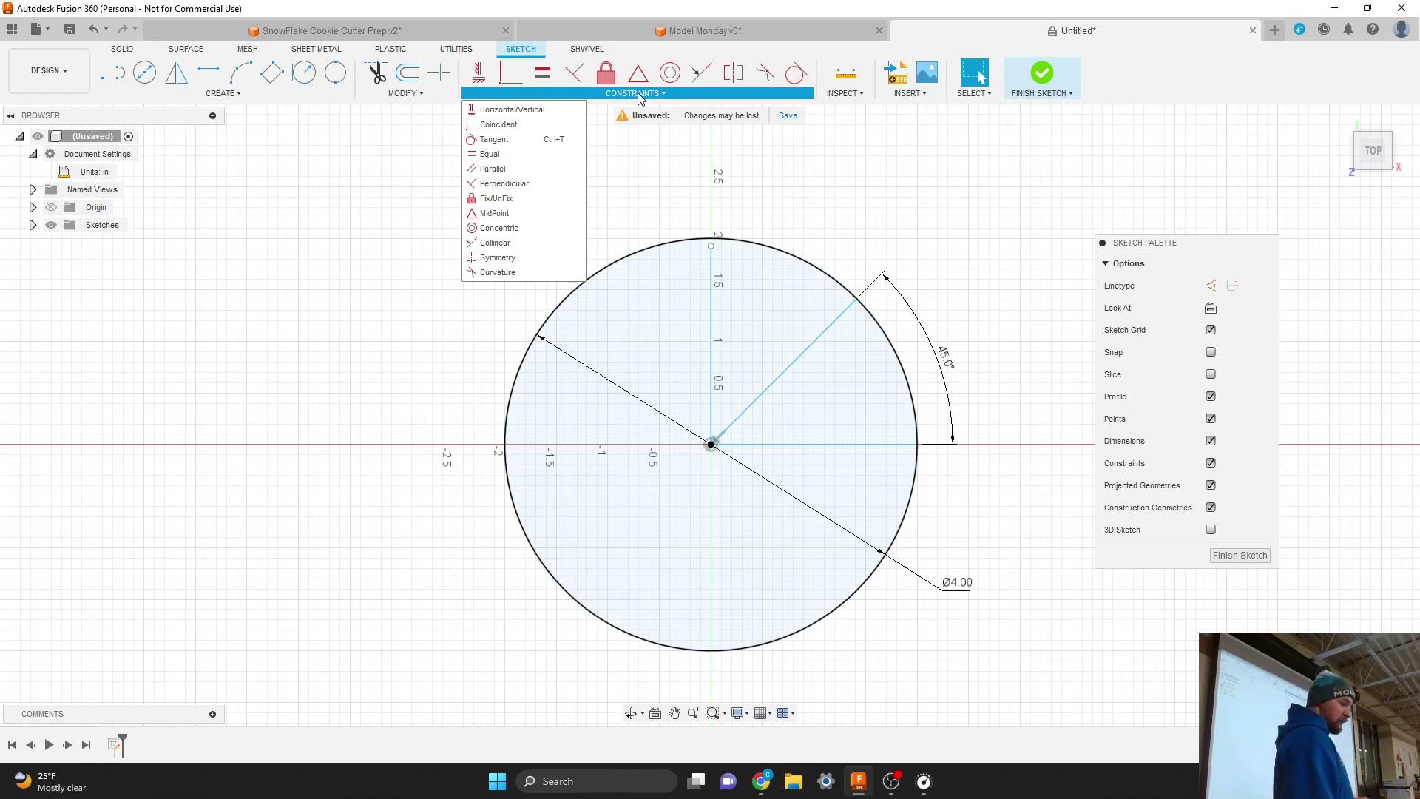
pyautogui.click(510, 126)
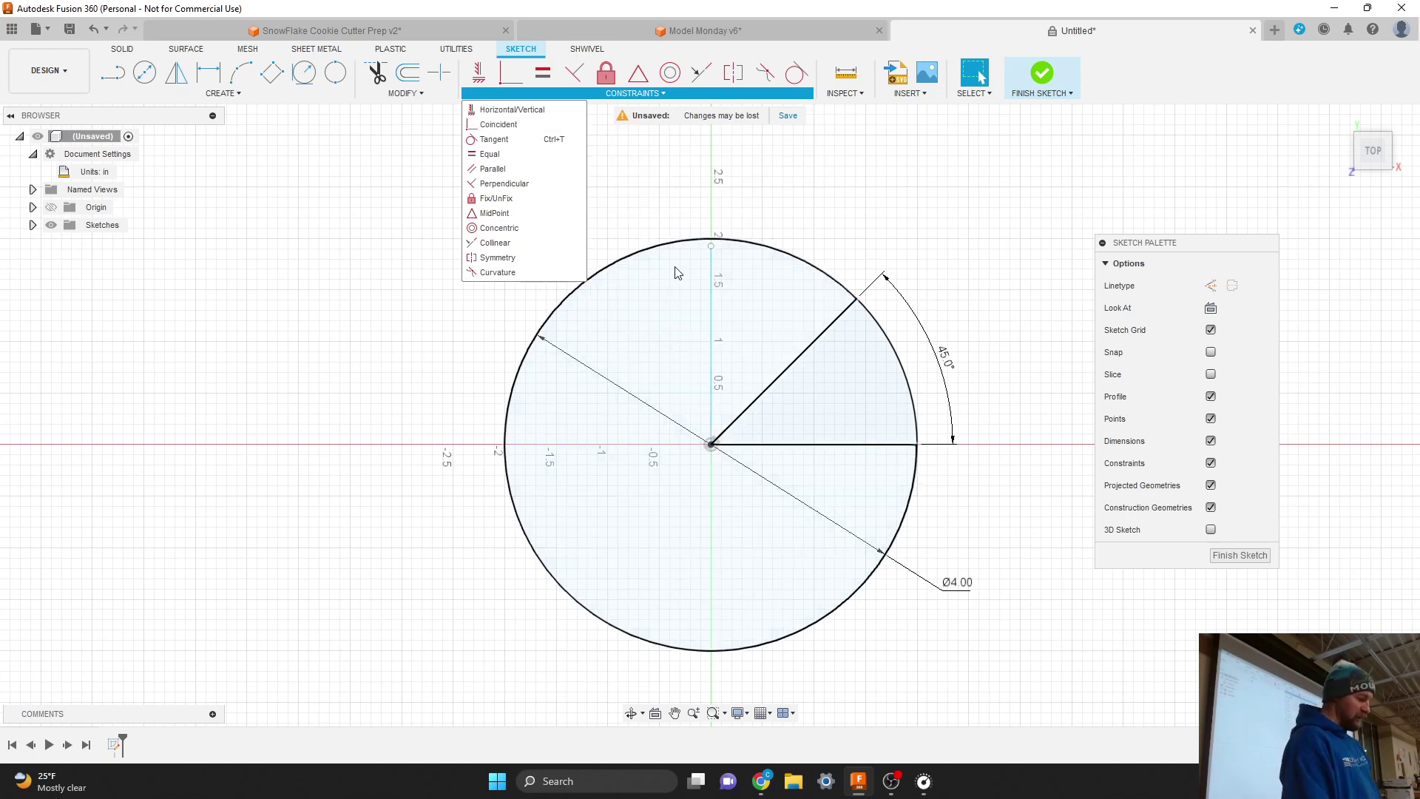
pyautogui.click(780, 283)
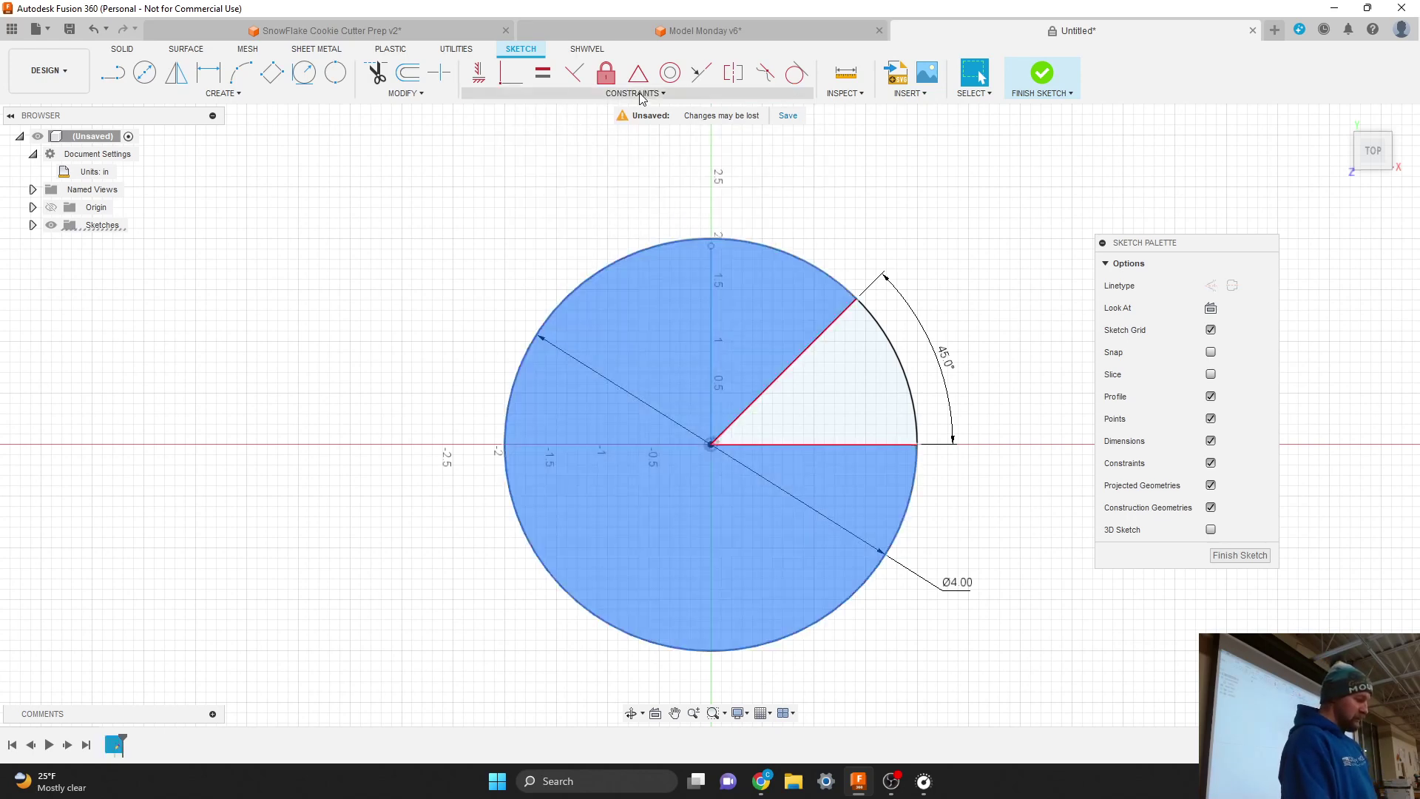
pyautogui.click(596, 169)
pyautogui.click(614, 94)
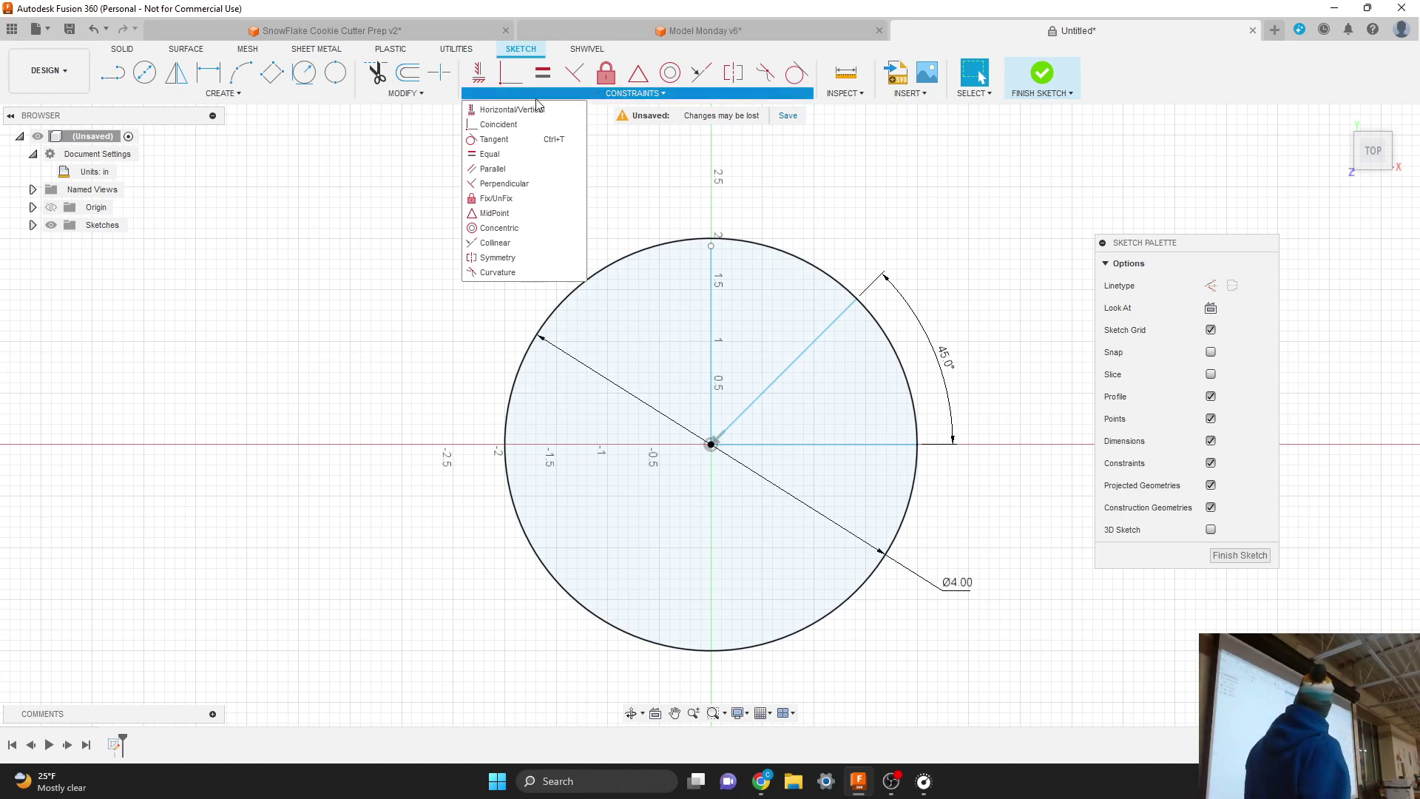
pyautogui.click(507, 127)
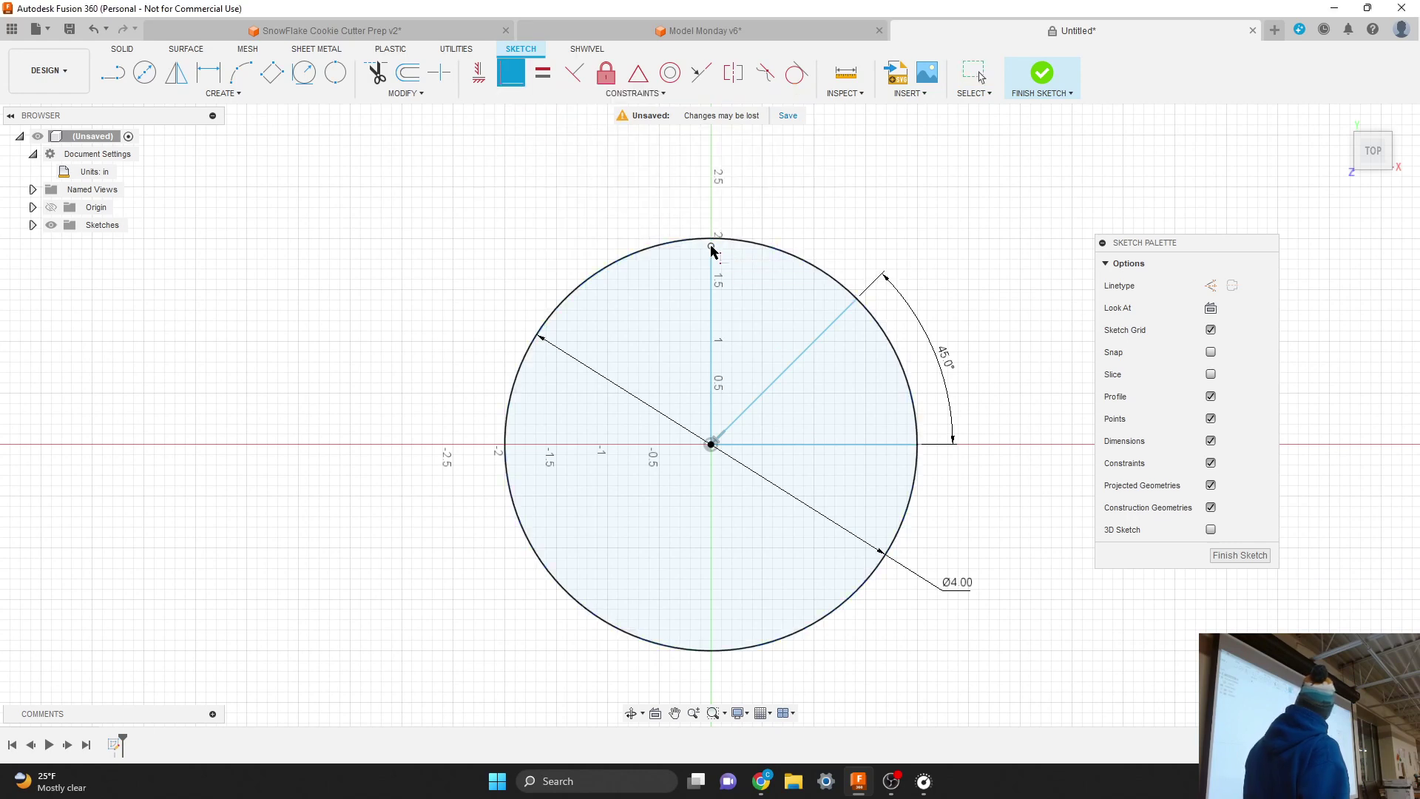
# Make the vertical line's top endpoint coincident with the circle, then select the closed upper wedge profile
pyautogui.scroll(5, 725, 222)
pyautogui.scroll(3, 725, 221)
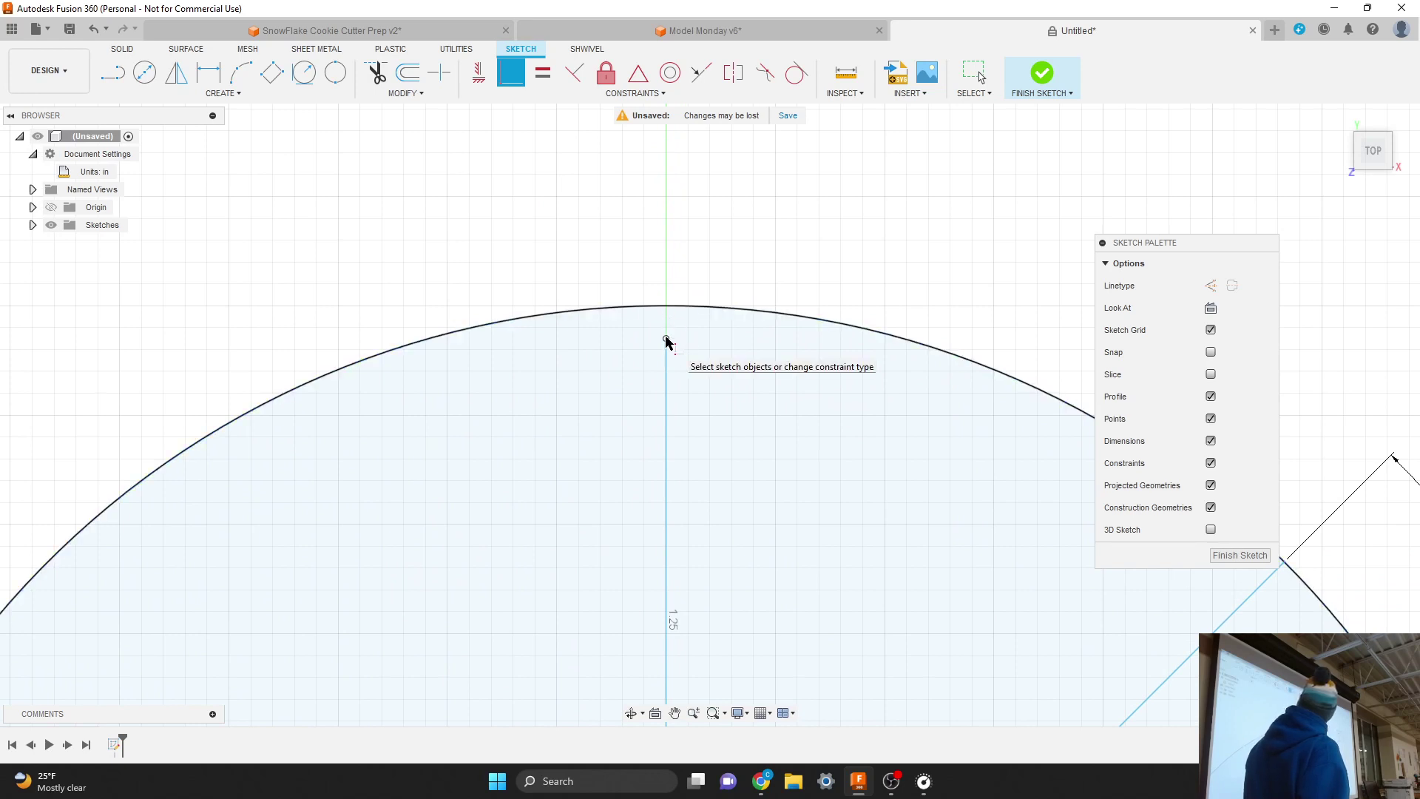
pyautogui.click(667, 341)
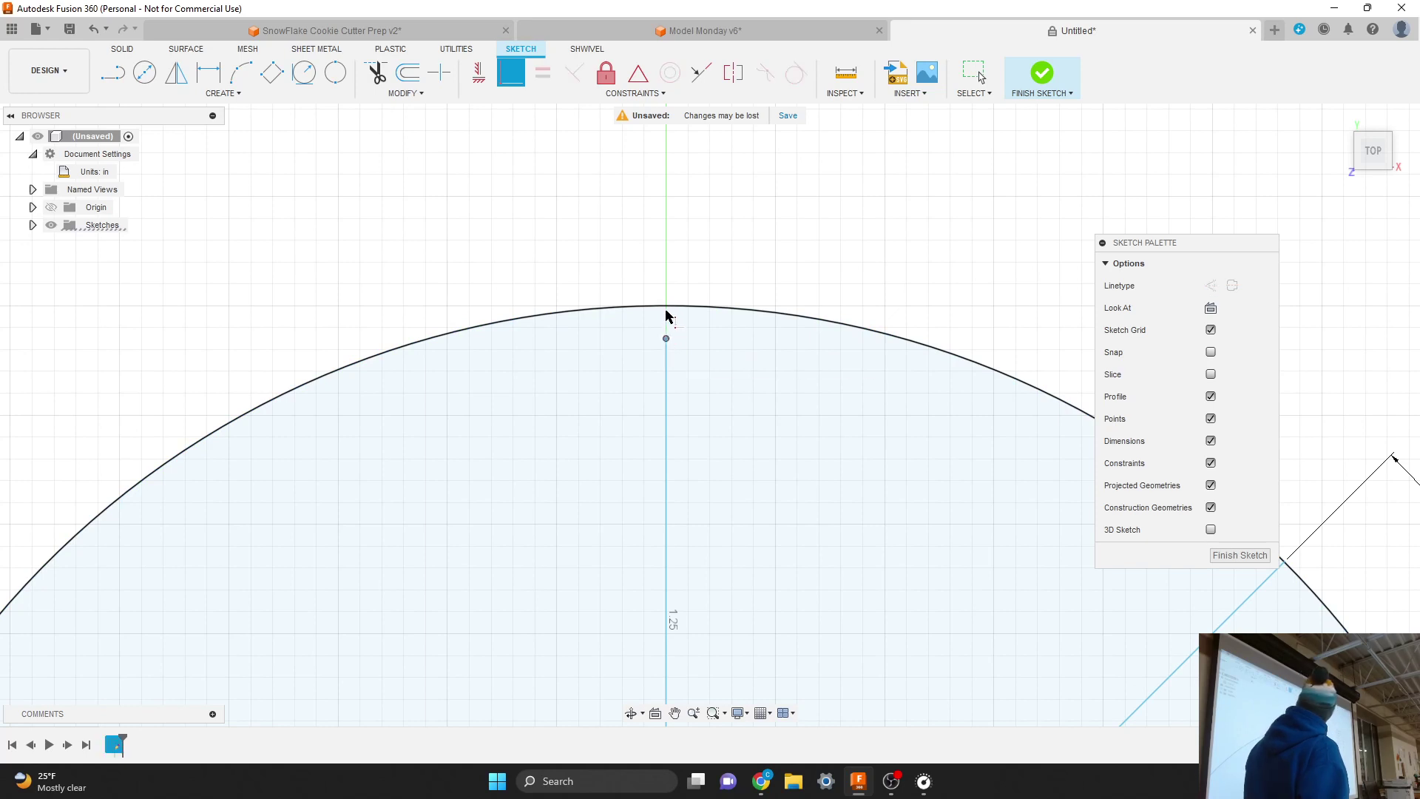
pyautogui.click(666, 307)
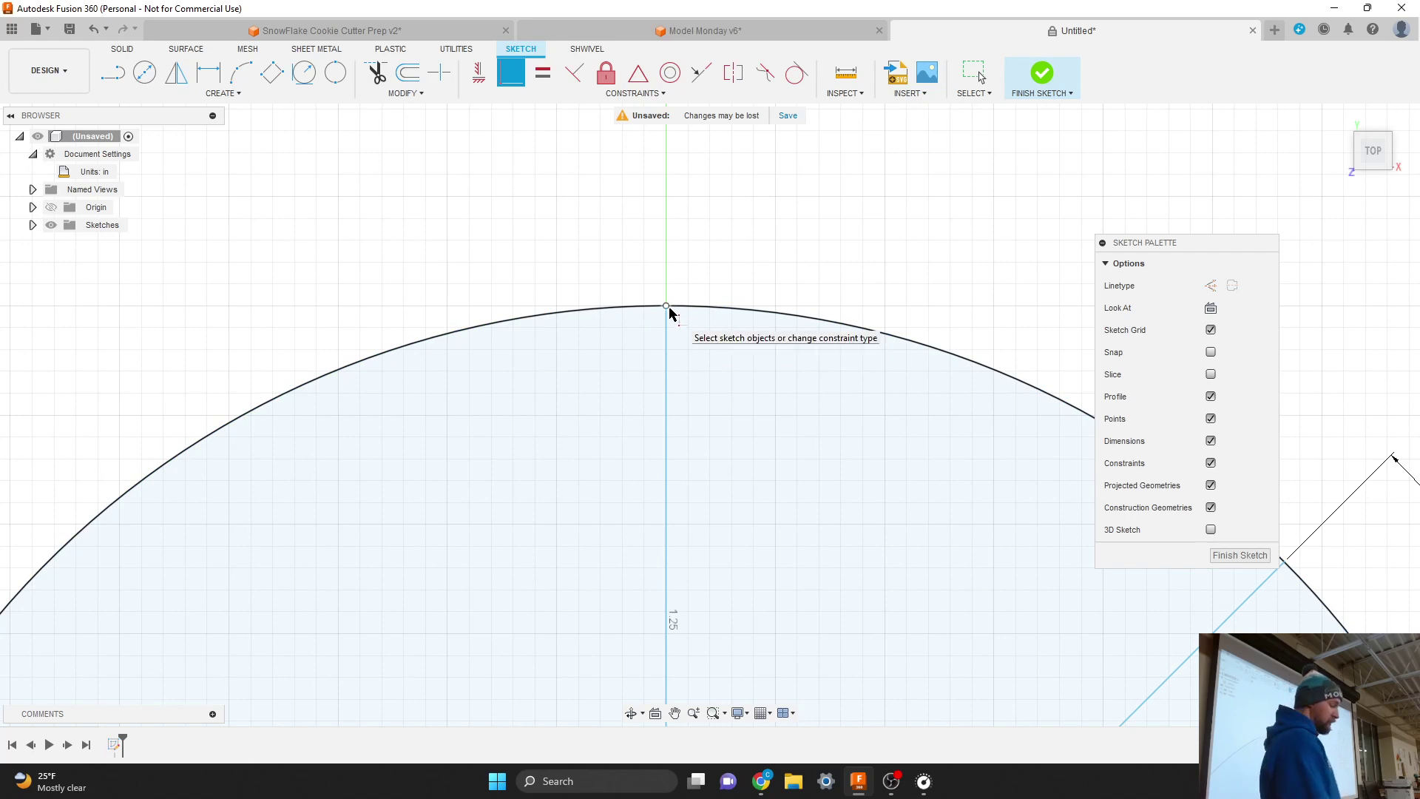
pyautogui.press('Escape')
pyautogui.scroll(-5, 634, 277)
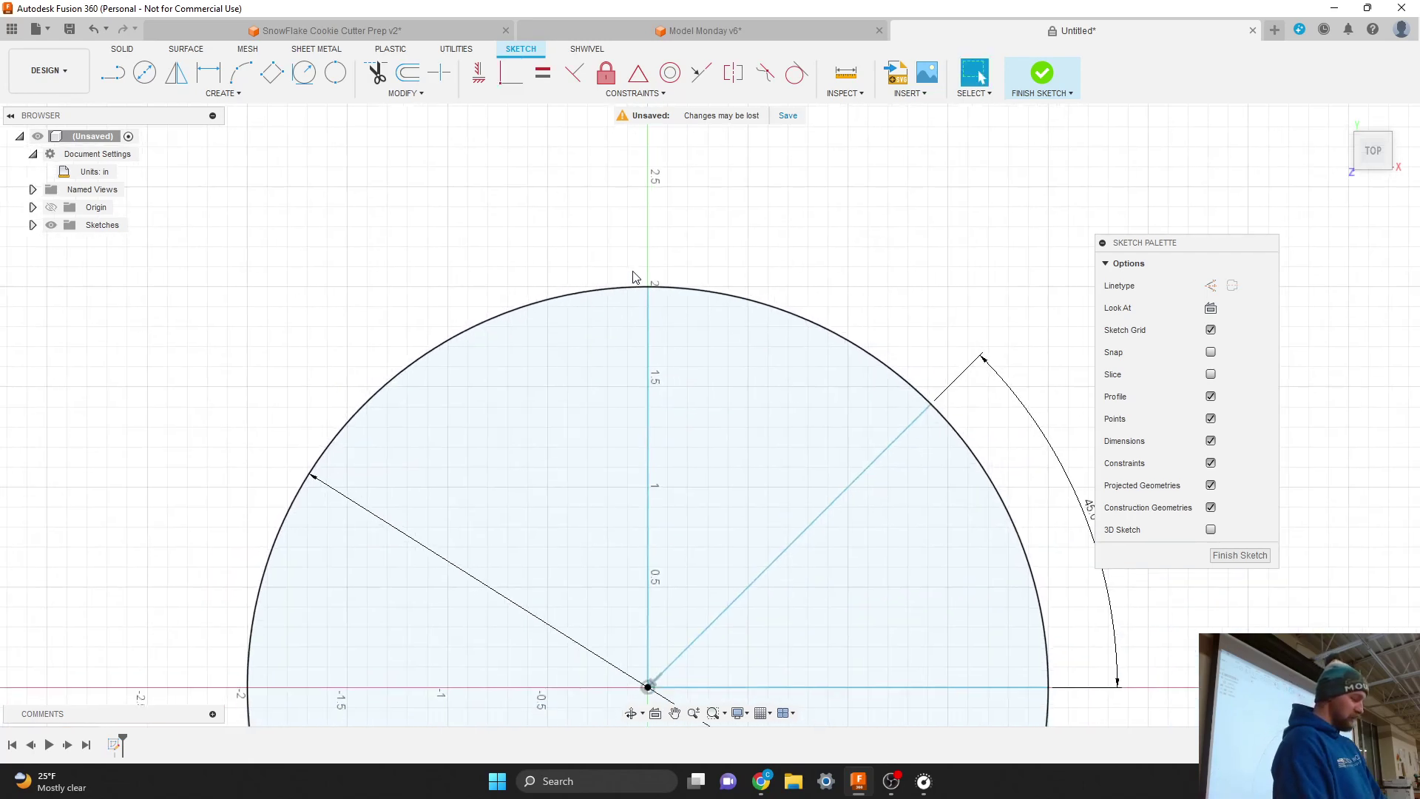
pyautogui.click(687, 368)
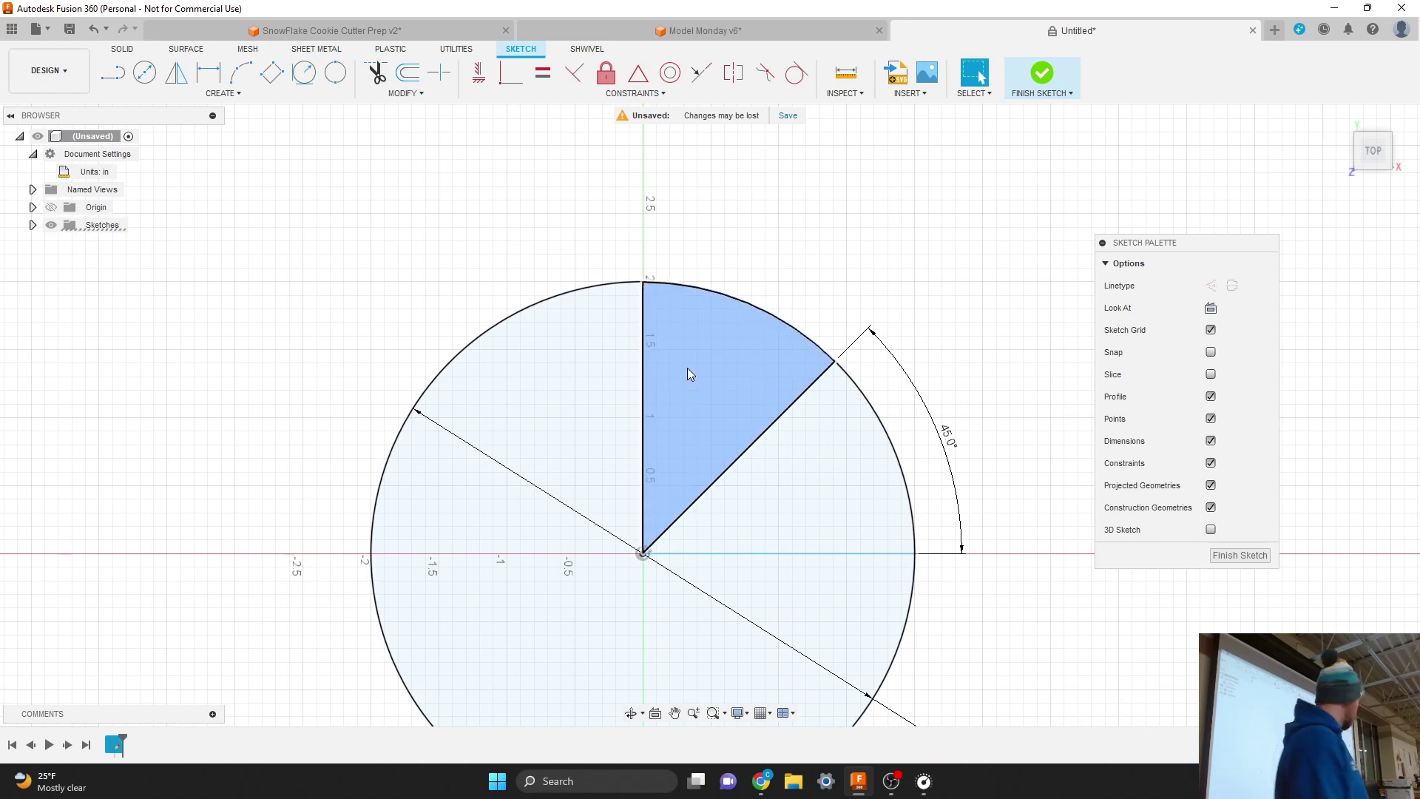
pyautogui.click(688, 367)
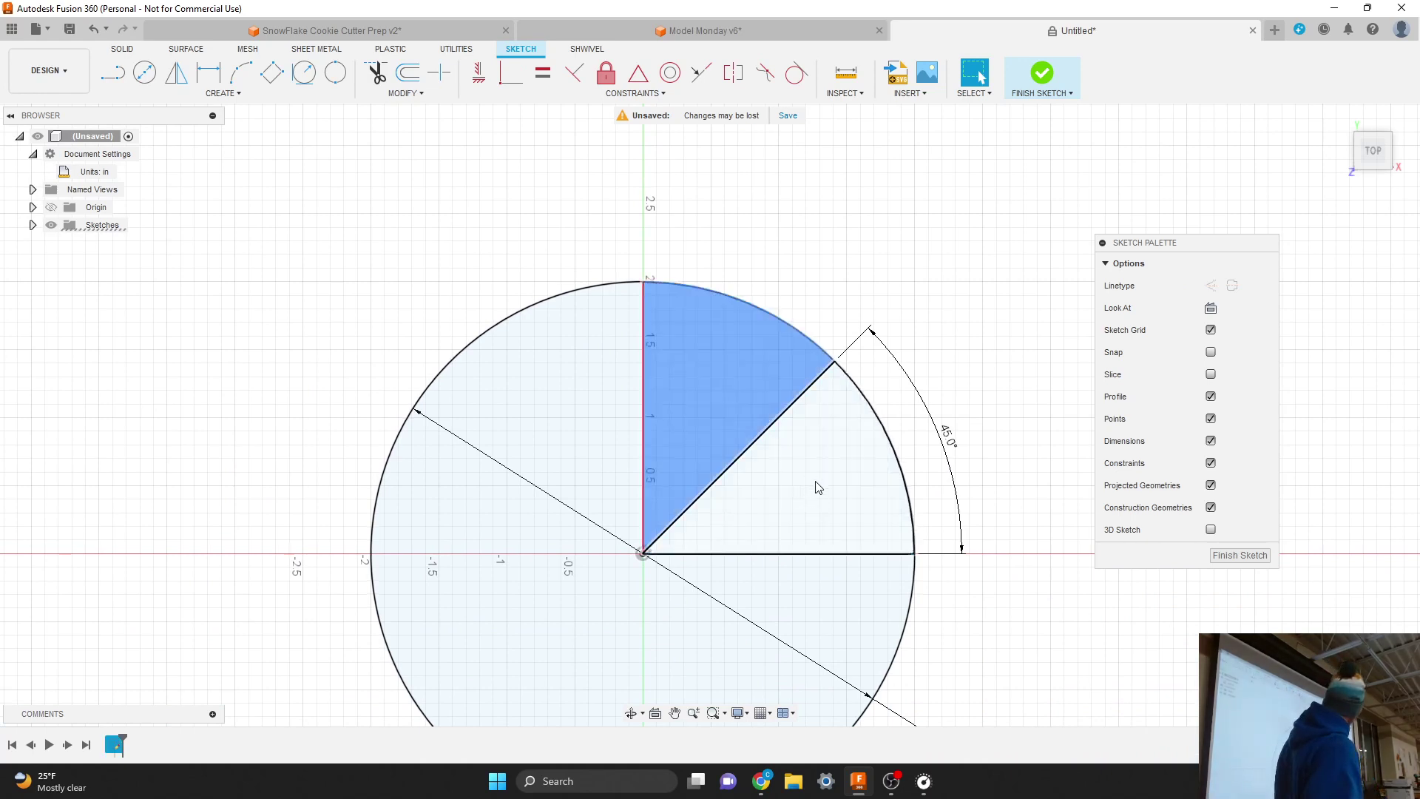
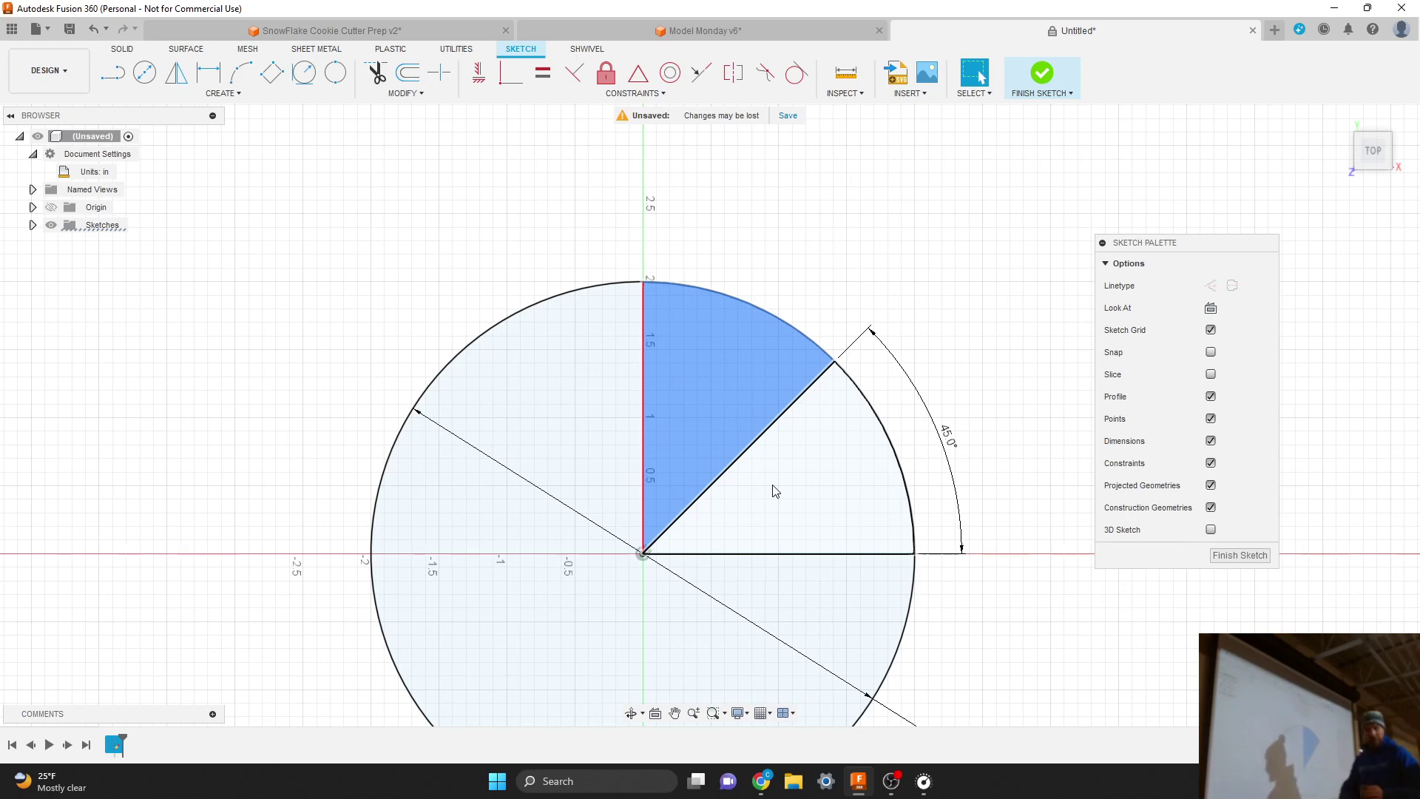
# Deselect the sector profile and zoom to fit the 4-inch circle
pyautogui.click(818, 259)
pyautogui.scroll(3, 729, 475)
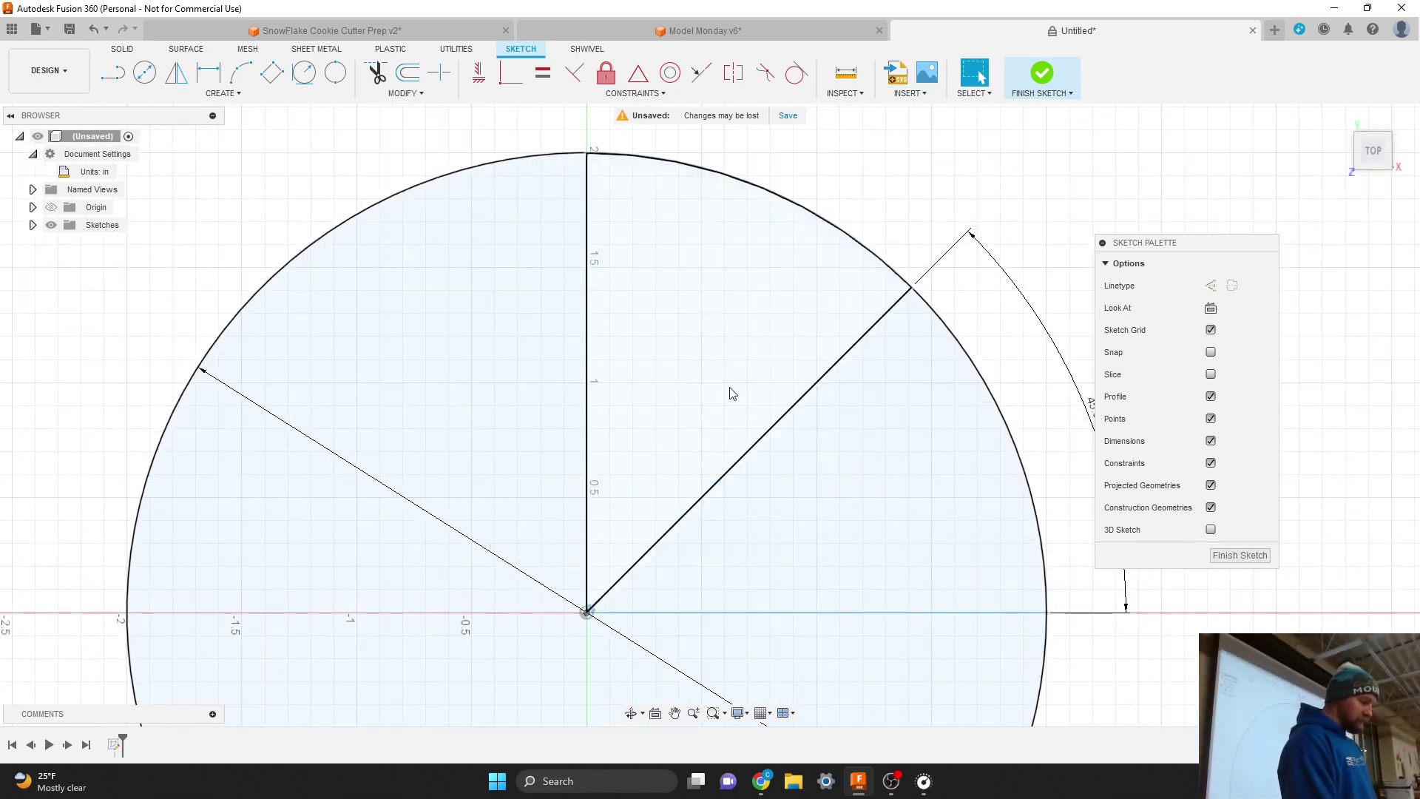
pyautogui.scroll(-2, 732, 392)
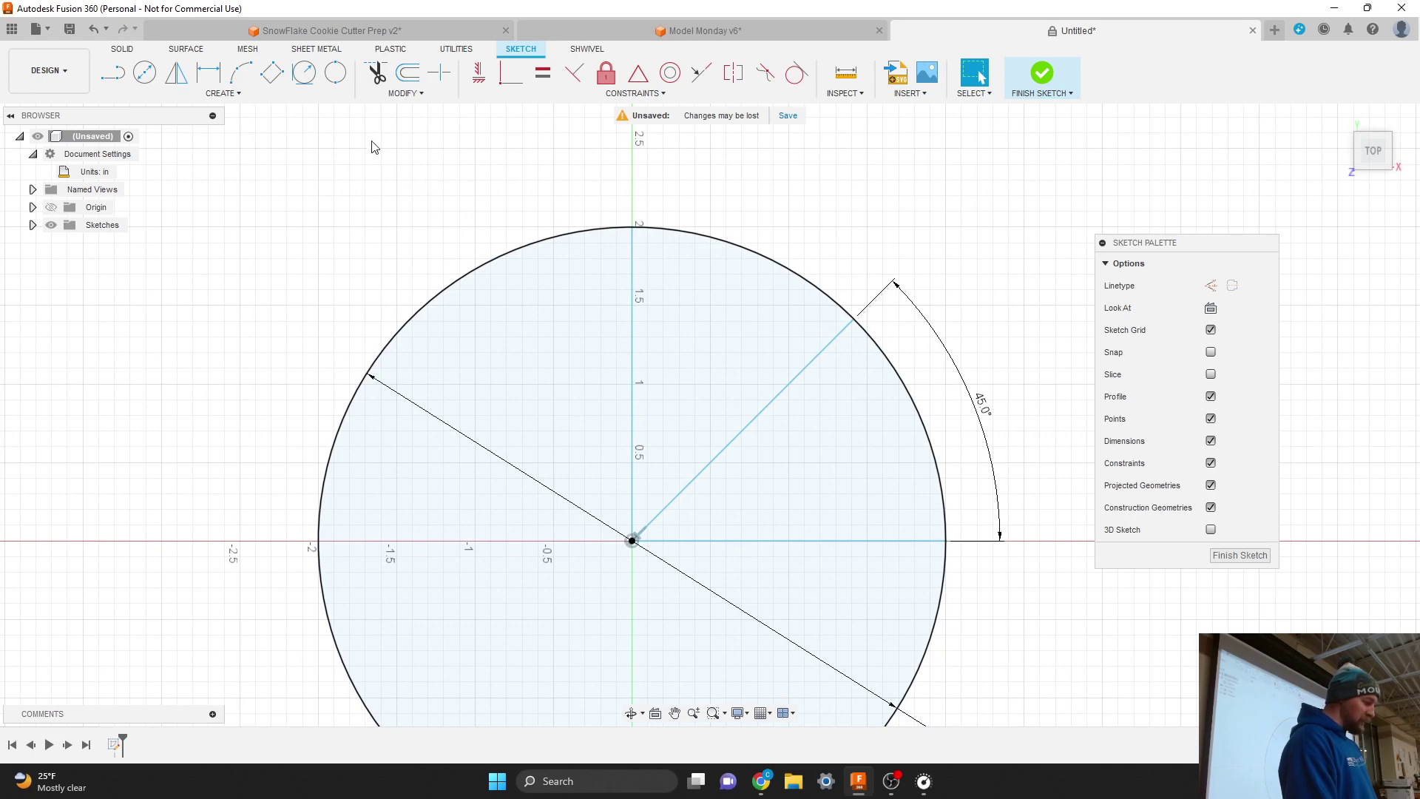
pyautogui.scroll(-2, 465, 187)
pyautogui.scroll(2, 419, 321)
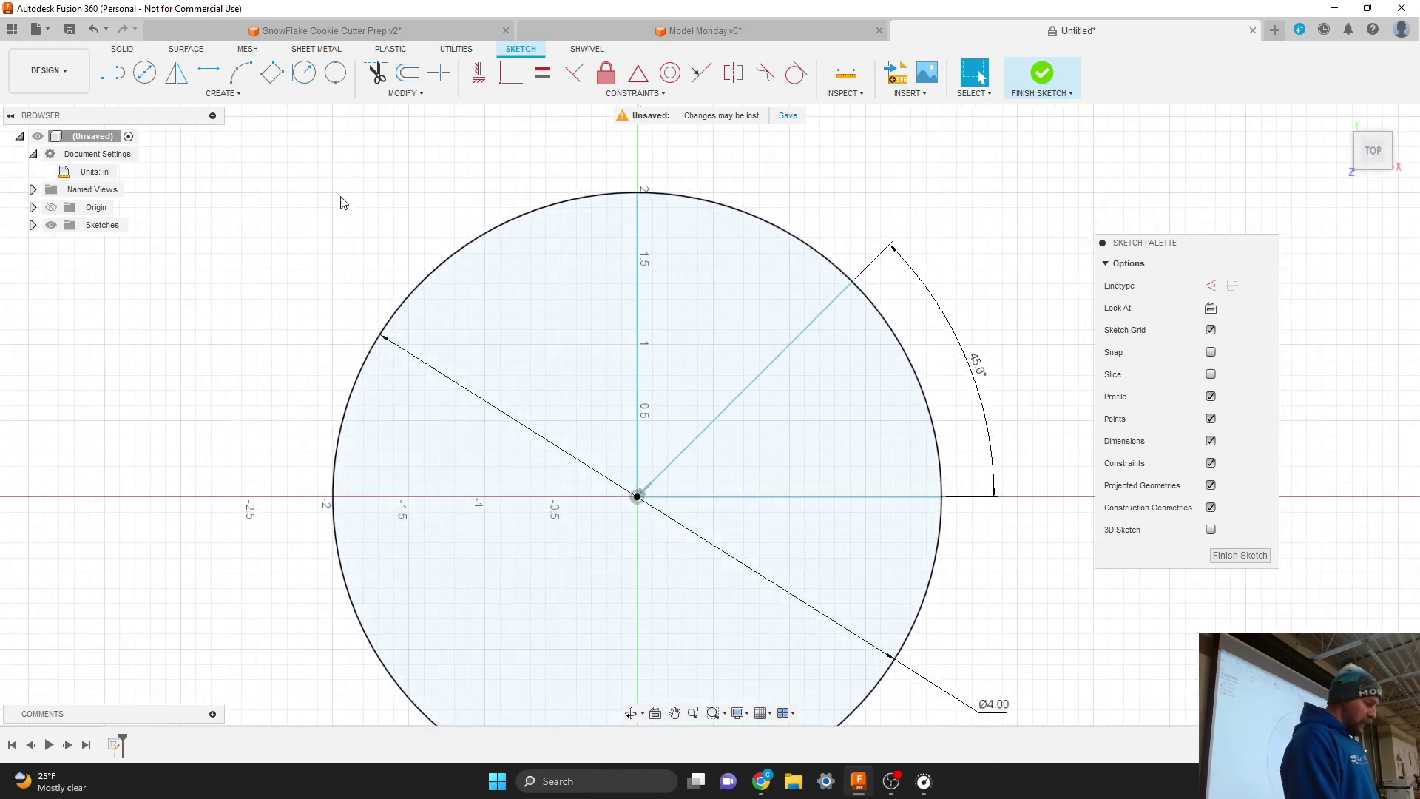
# Activate the Line tool from the Create menu
pyautogui.click(225, 95)
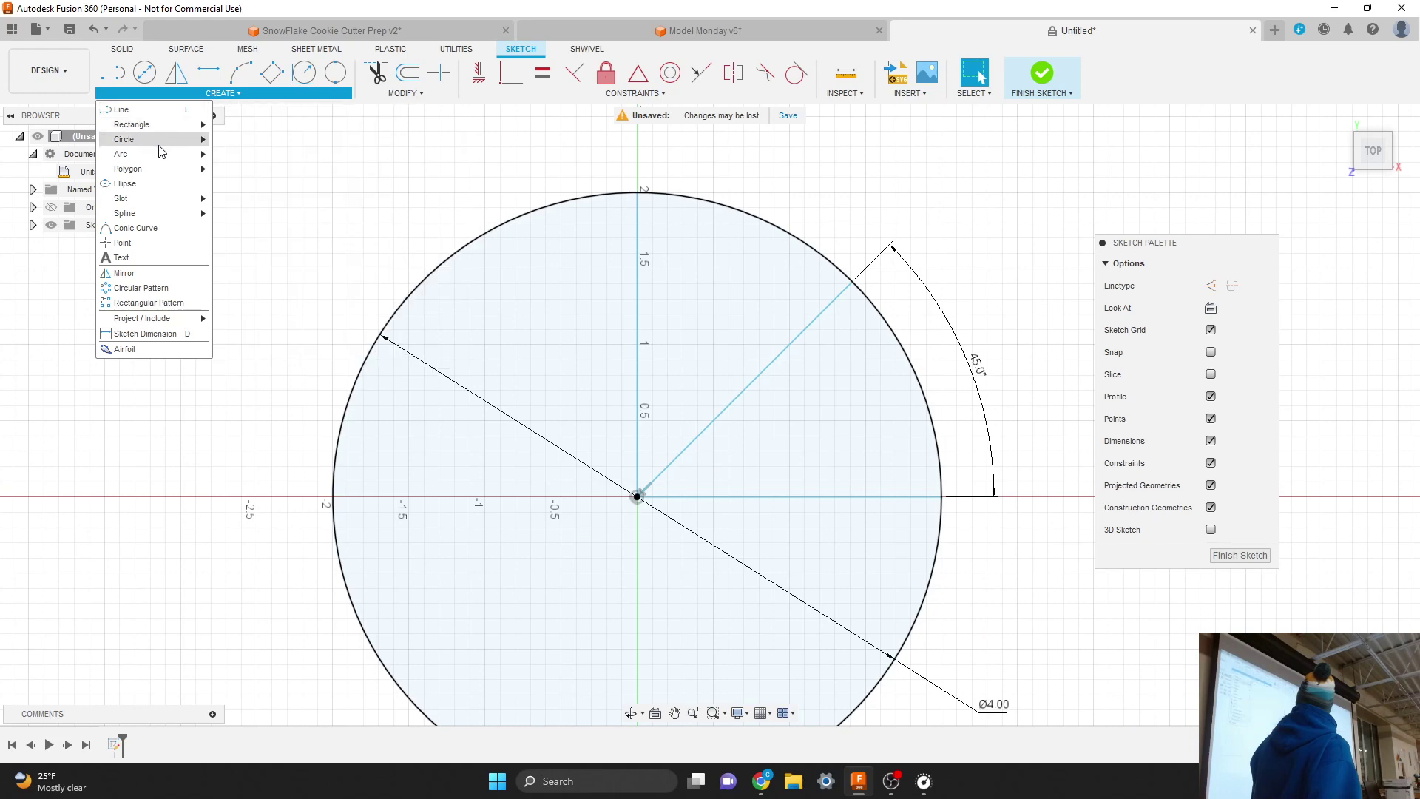
pyautogui.moveTo(164, 156)
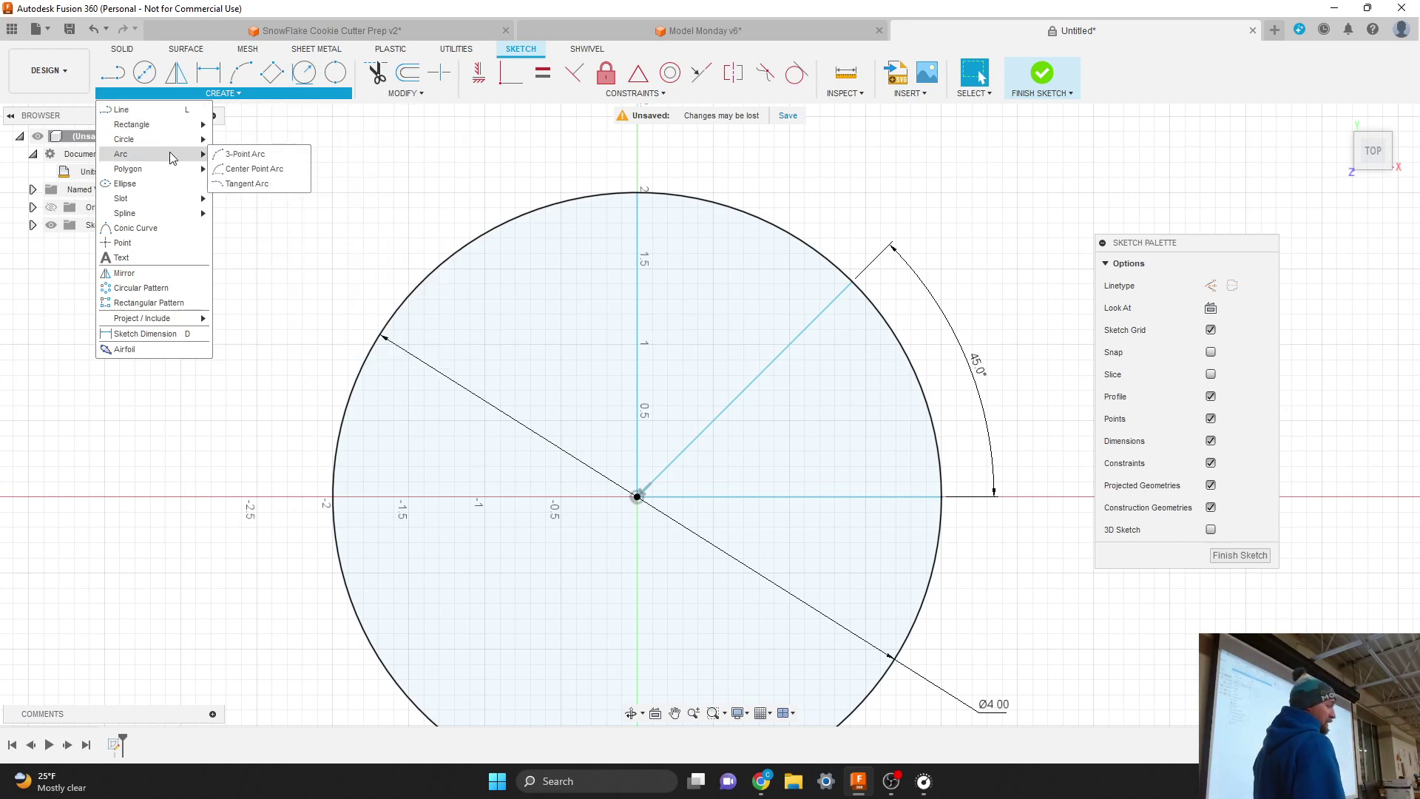
pyautogui.click(159, 111)
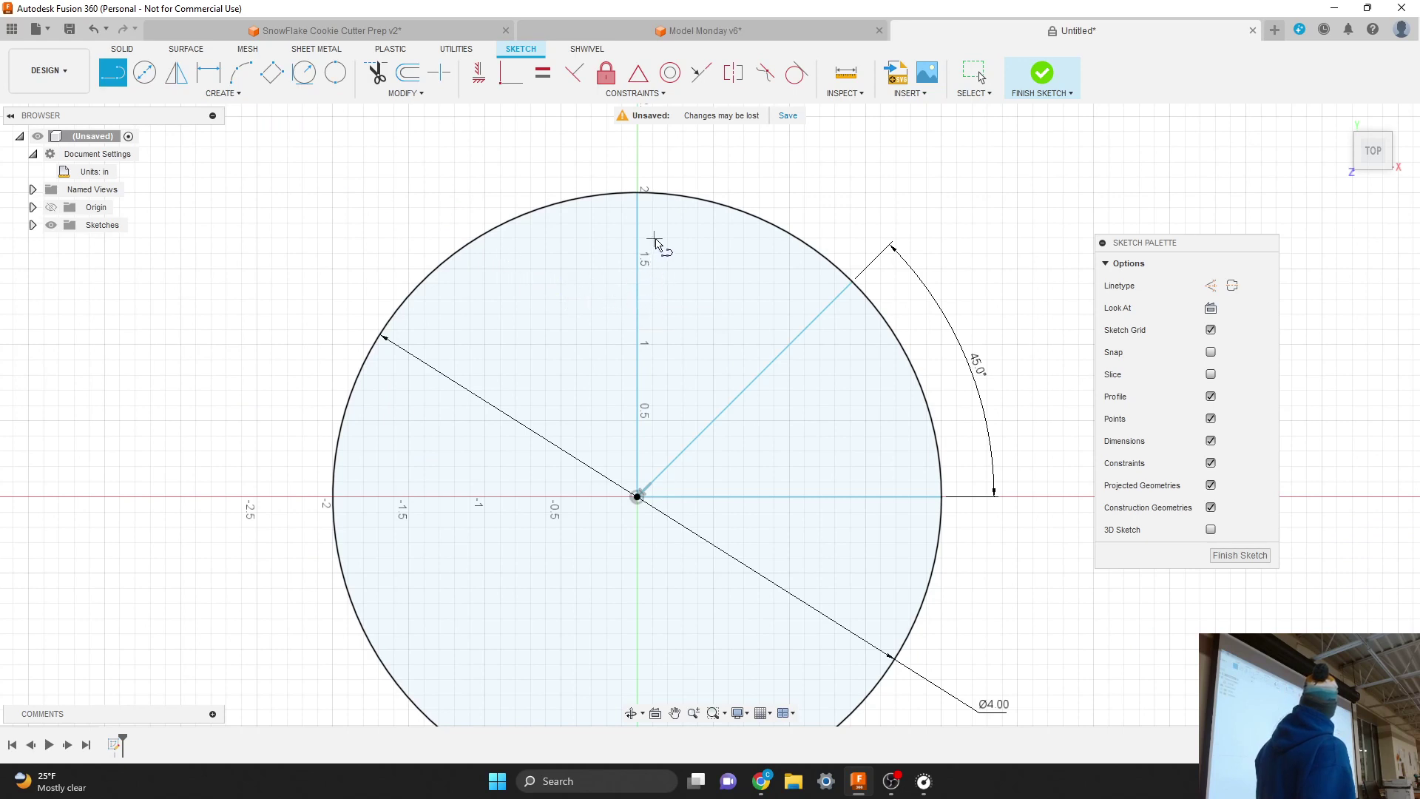
# Draw a zigzag line chain (down, right, down, diagonal) from the circle's top edge to its rim
pyautogui.click(691, 198)
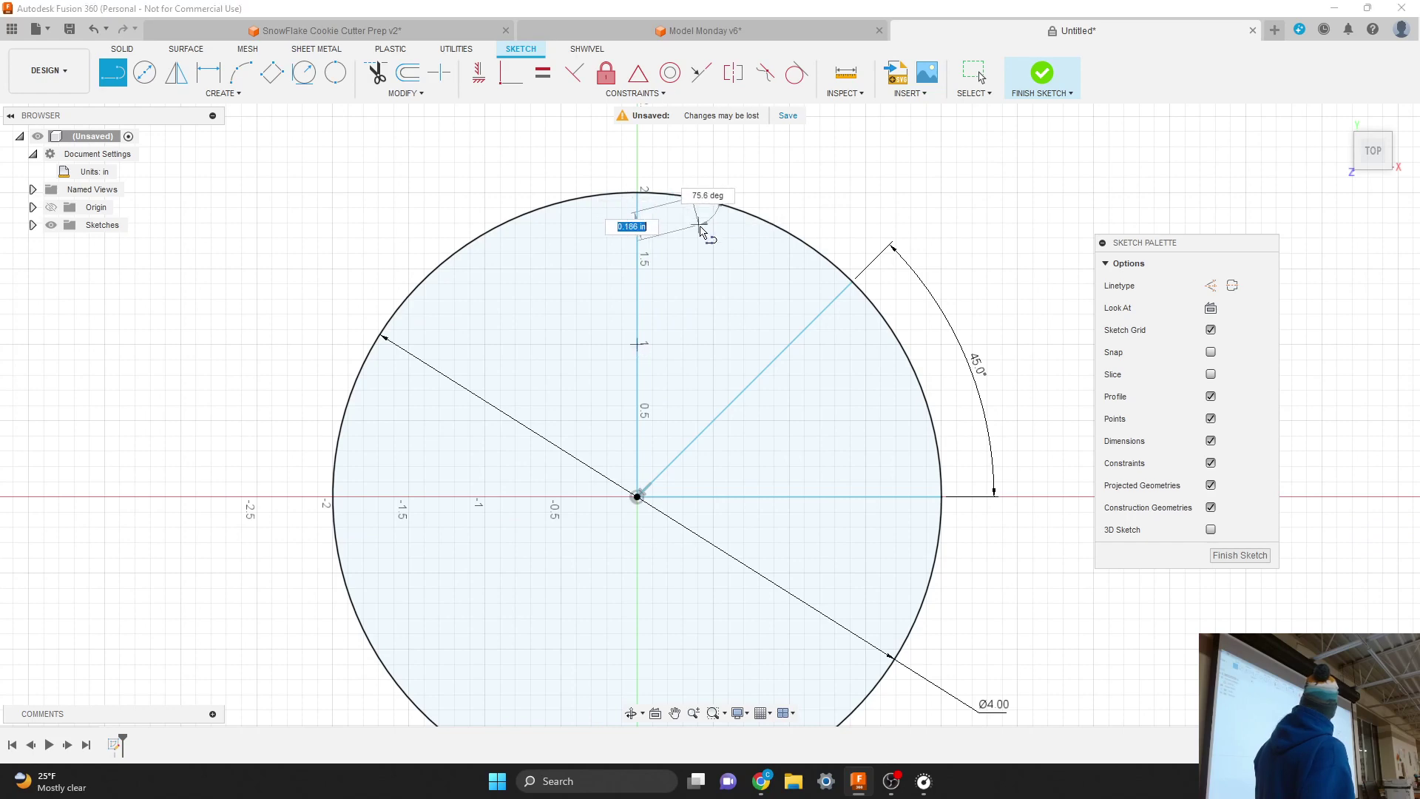
pyautogui.click(693, 278)
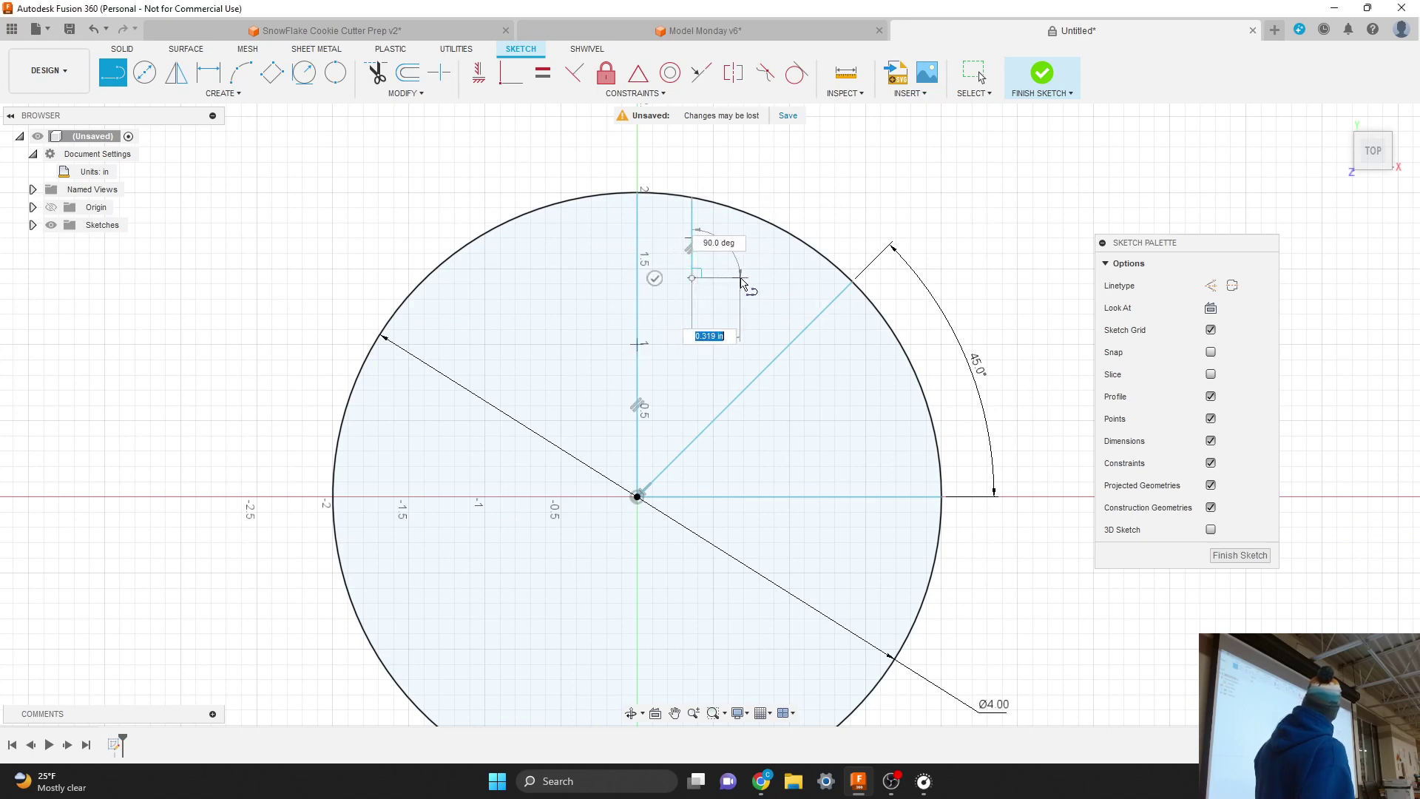
pyautogui.click(740, 278)
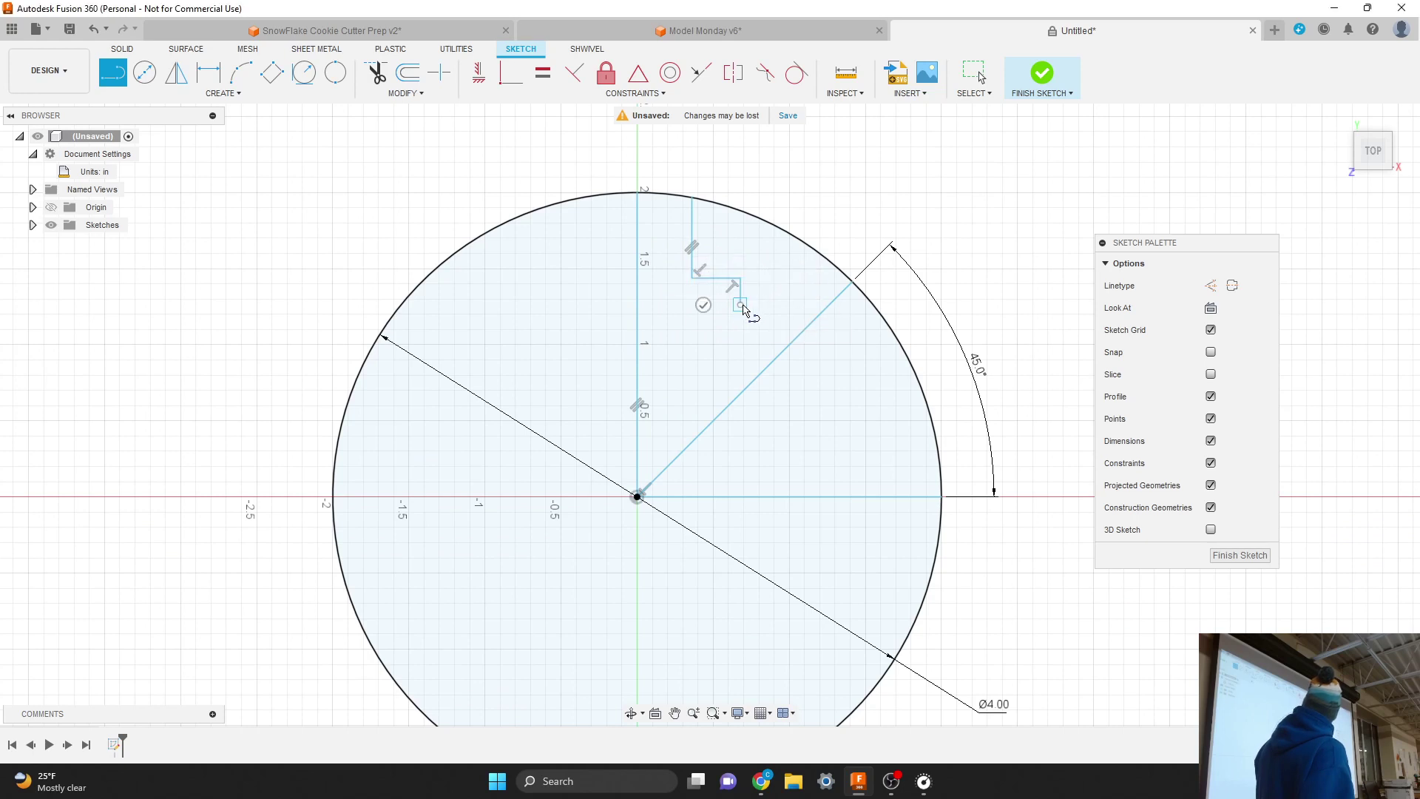
pyautogui.click(740, 304)
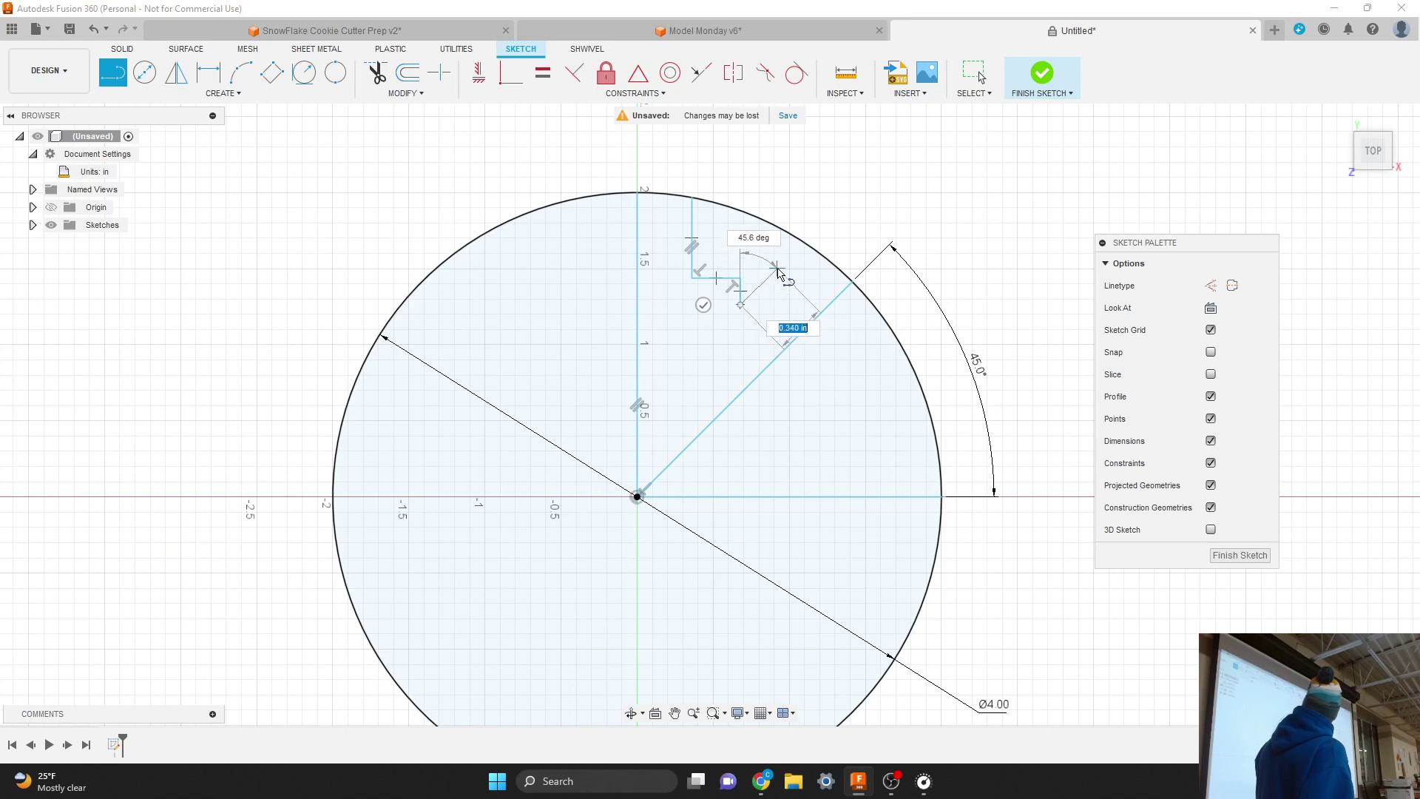
pyautogui.click(802, 239)
pyautogui.press('Escape')
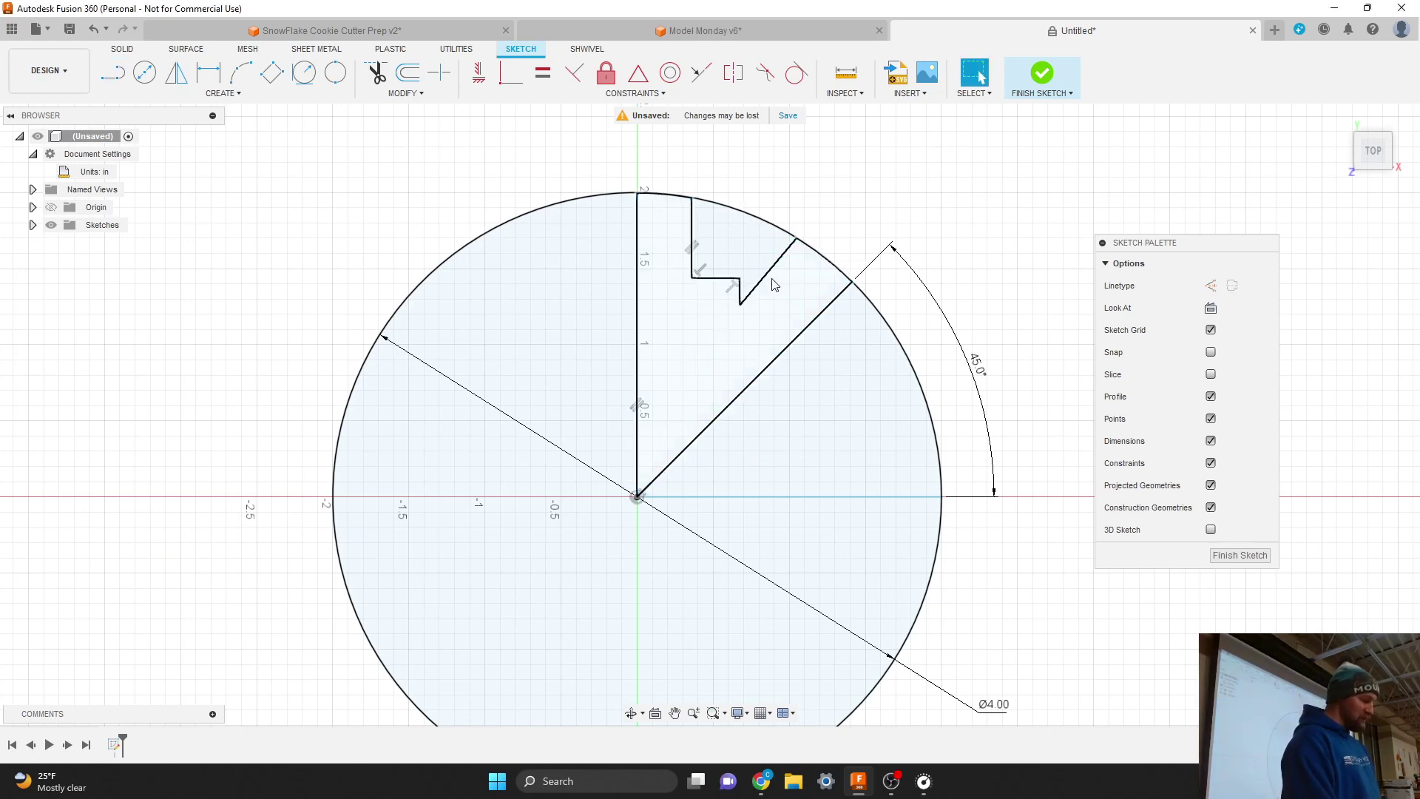
# Adjust the zigzag by shortening its vertical segment and nudging the slanted segment down
pyautogui.moveTo(762, 278)
pyautogui.mouseDown()
pyautogui.moveTo(778, 293)
pyautogui.moveTo(737, 281)
pyautogui.mouseUp()
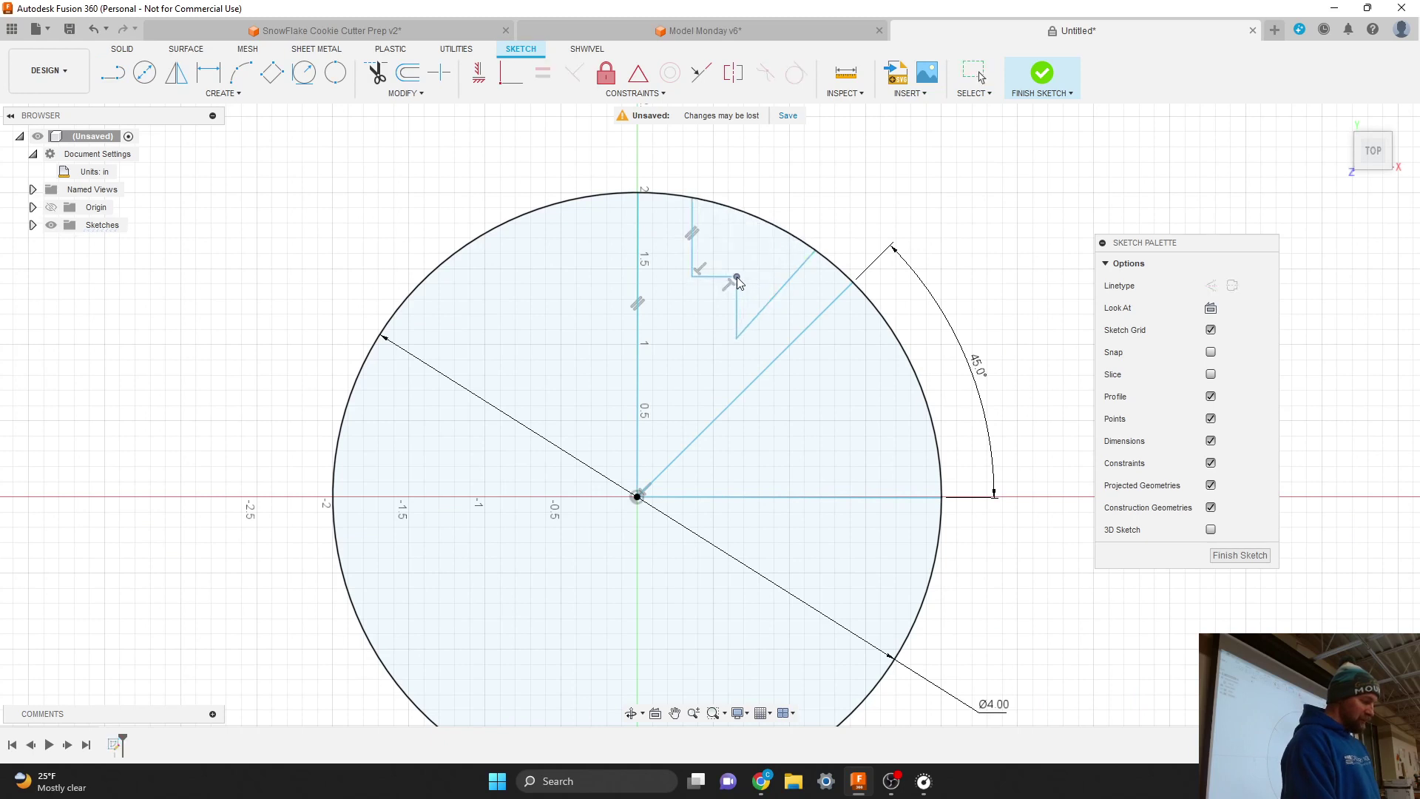
pyautogui.click(738, 327)
pyautogui.moveTo(738, 338); pyautogui.dragTo(738, 323)
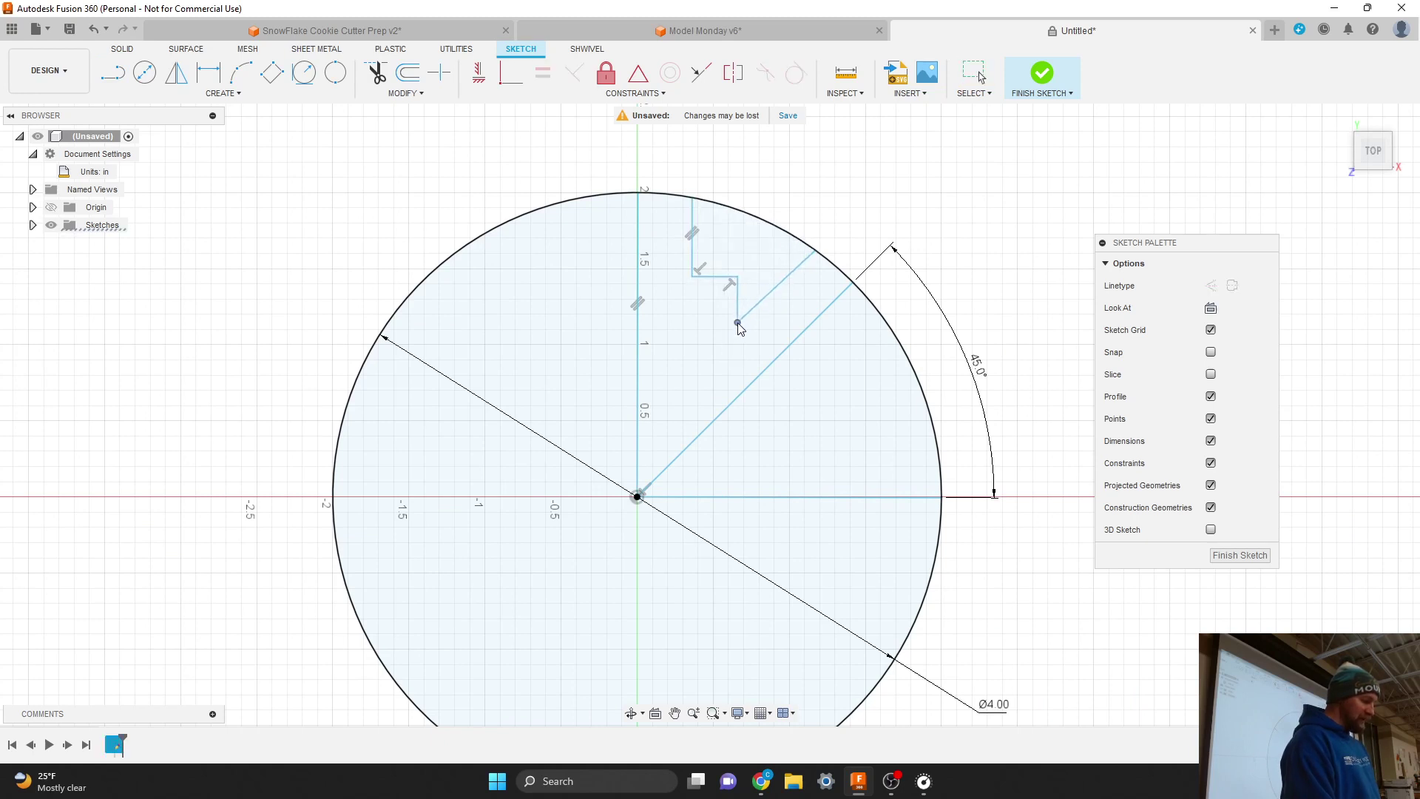
pyautogui.click(773, 298)
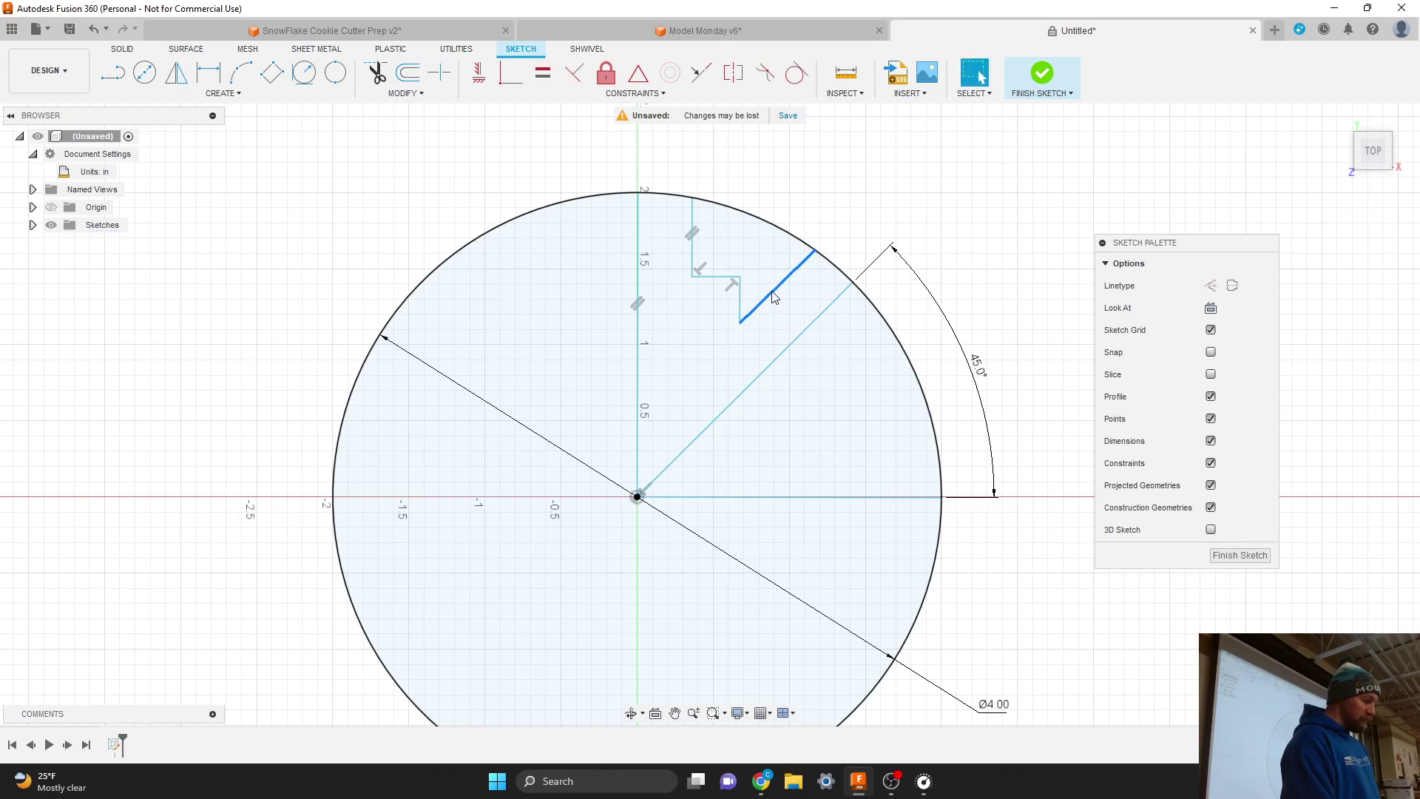
pyautogui.moveTo(771, 295); pyautogui.dragTo(772, 314)
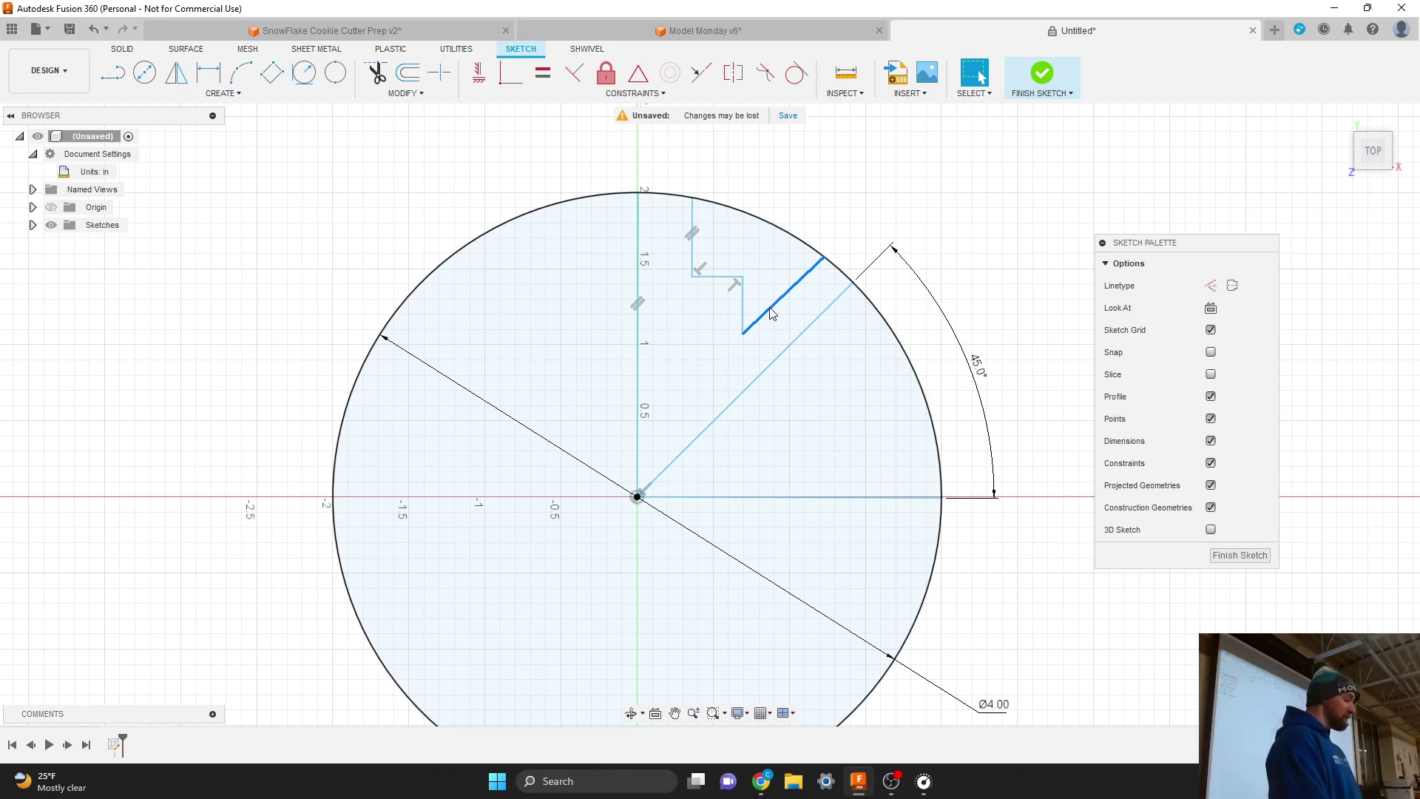
# Draw a small triangle branching off the vertical line below the notch
pyautogui.press('Escape')
pyautogui.press('l')
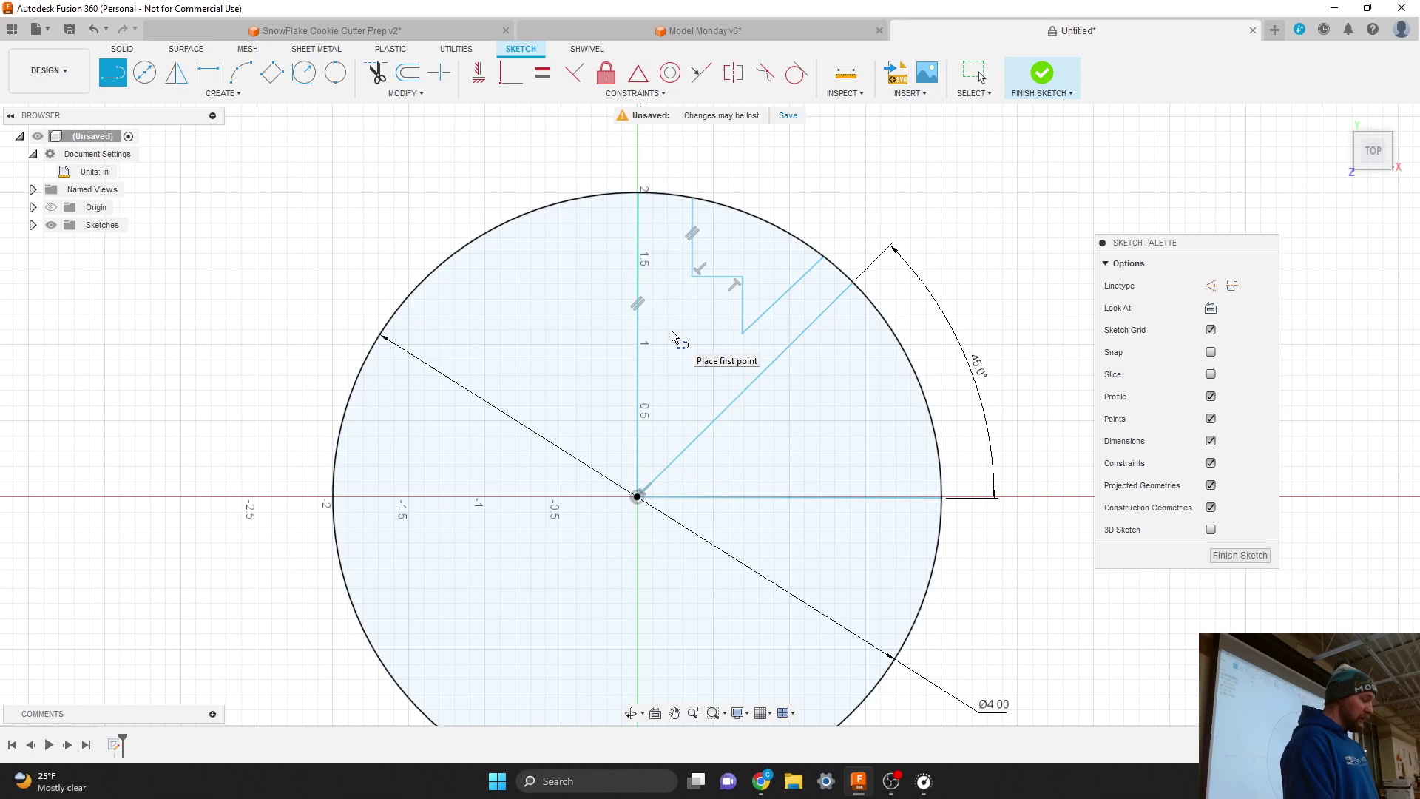
pyautogui.click(638, 304)
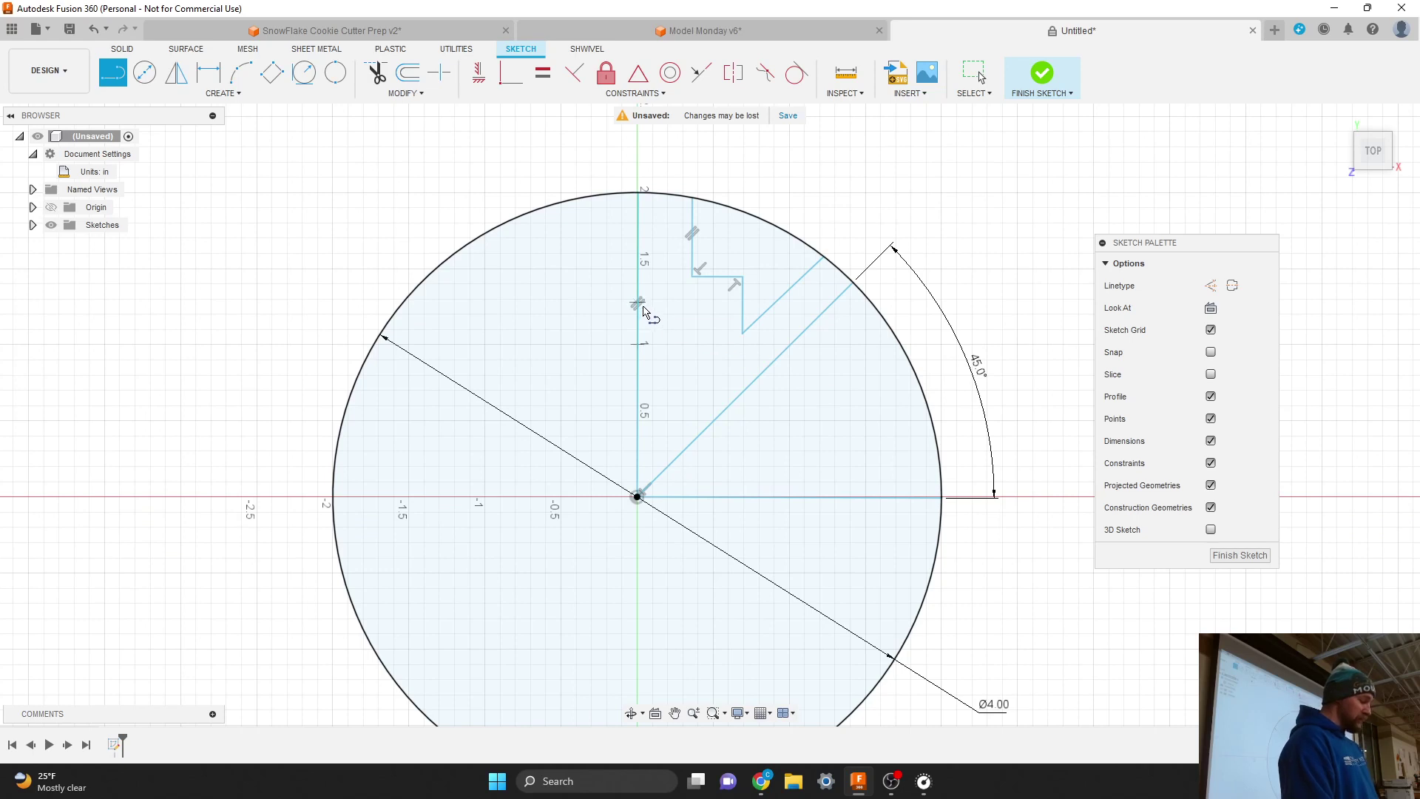
pyautogui.click(688, 354)
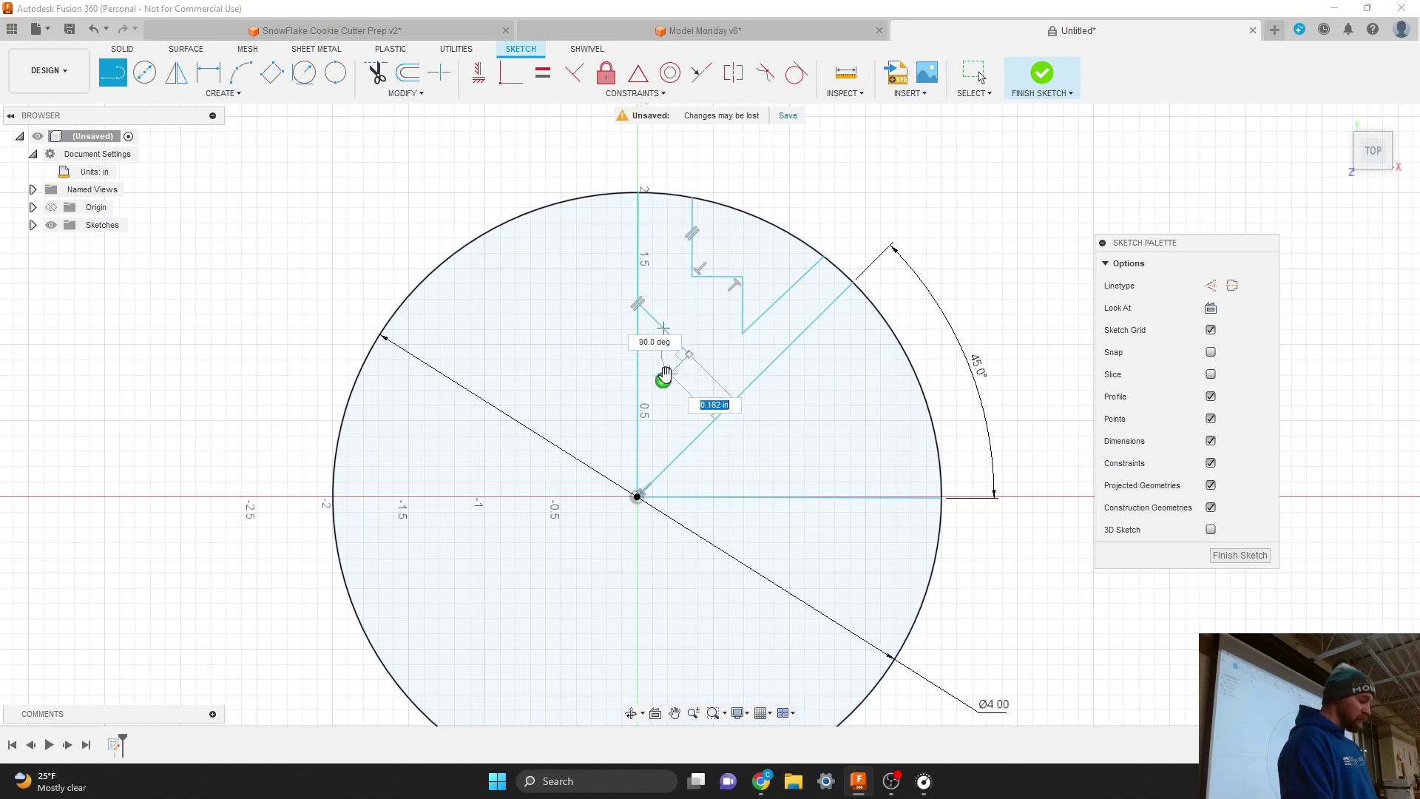
pyautogui.doubleClick(640, 409)
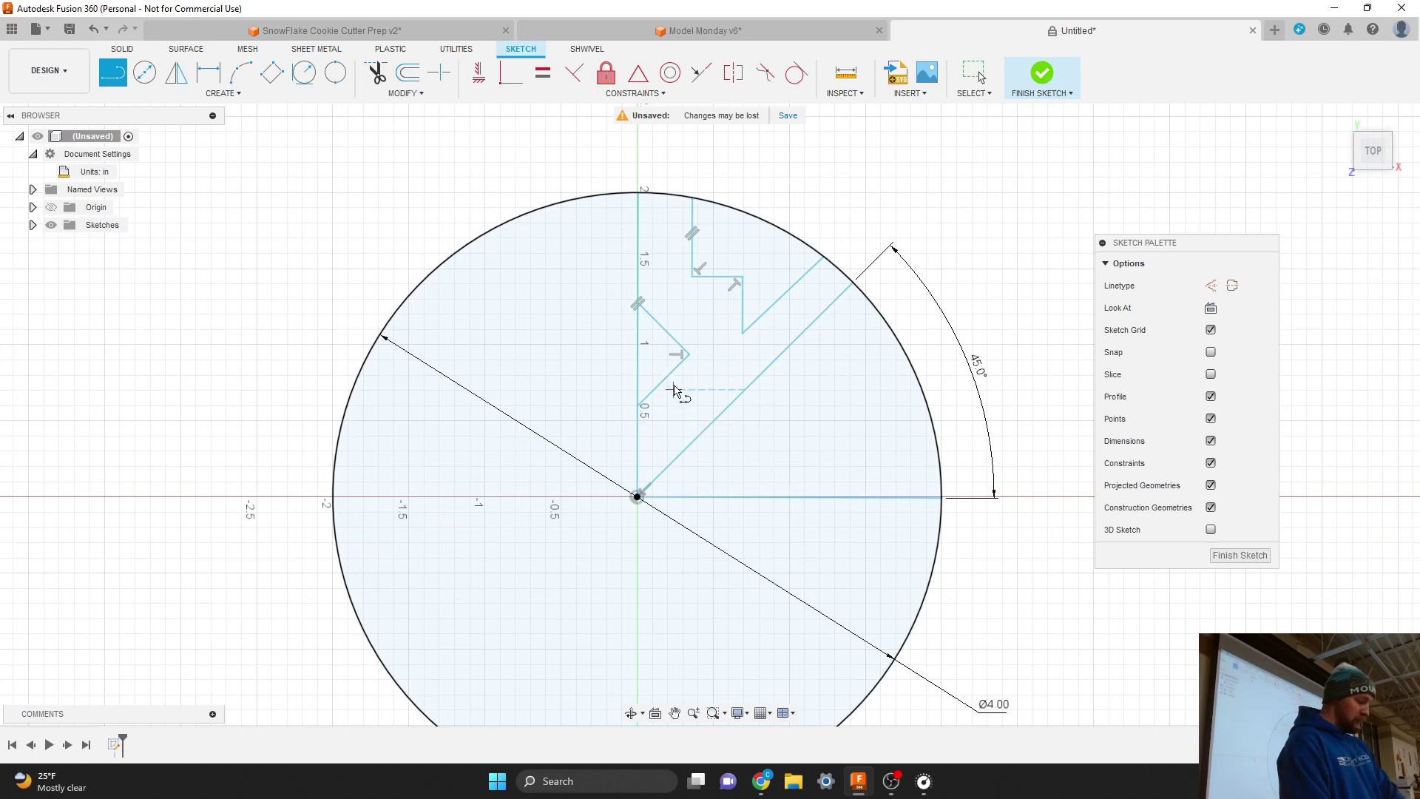
pyautogui.press('Escape')
# Select the triangle's lines and drag to reshape the branch
pyautogui.doubleClick(674, 353)
pyautogui.click(673, 341)
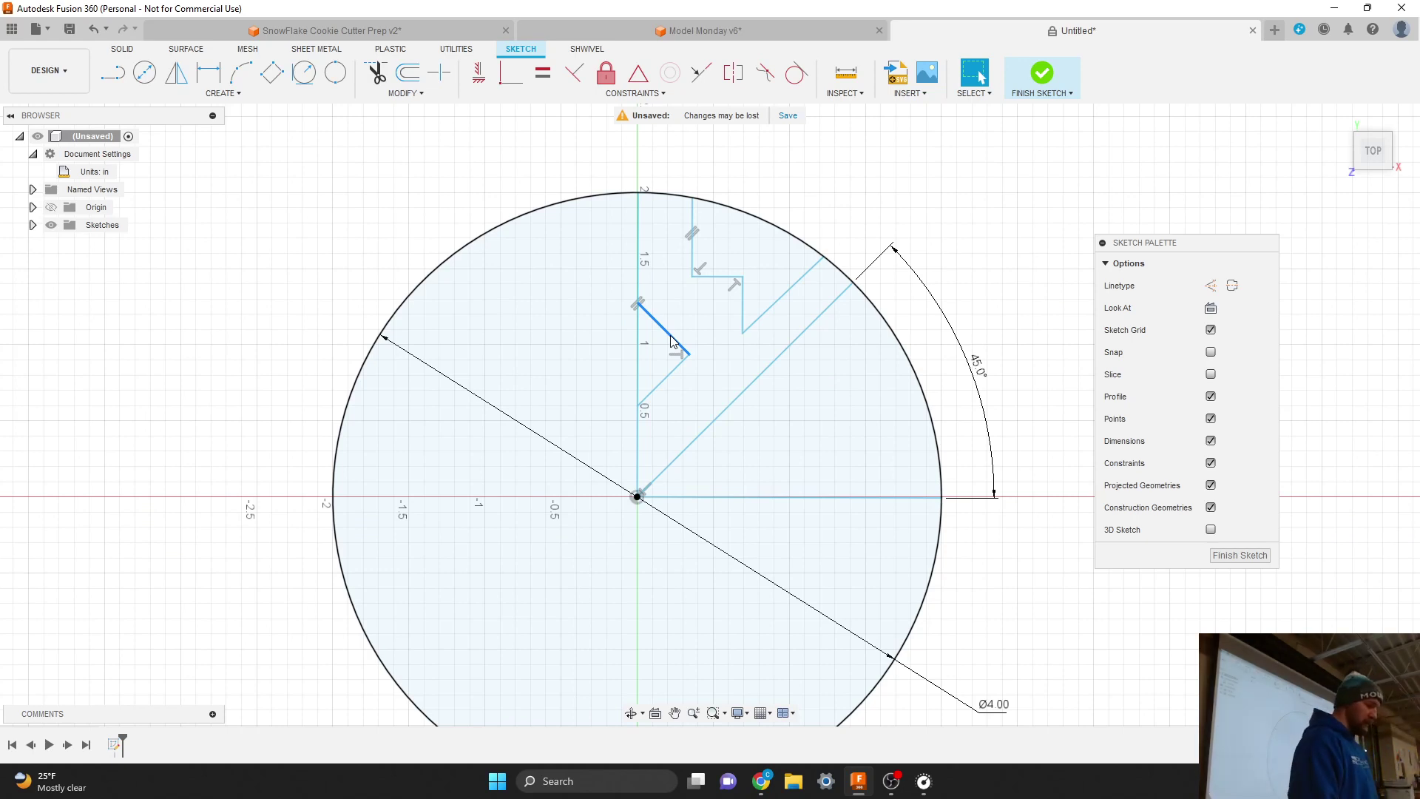
pyautogui.click(673, 354)
pyautogui.moveTo(672, 361); pyautogui.dragTo(673, 364)
# Delete the triangle's lower edge, add a closing line, and constrain the tilted line vertical
pyautogui.press('Delete')
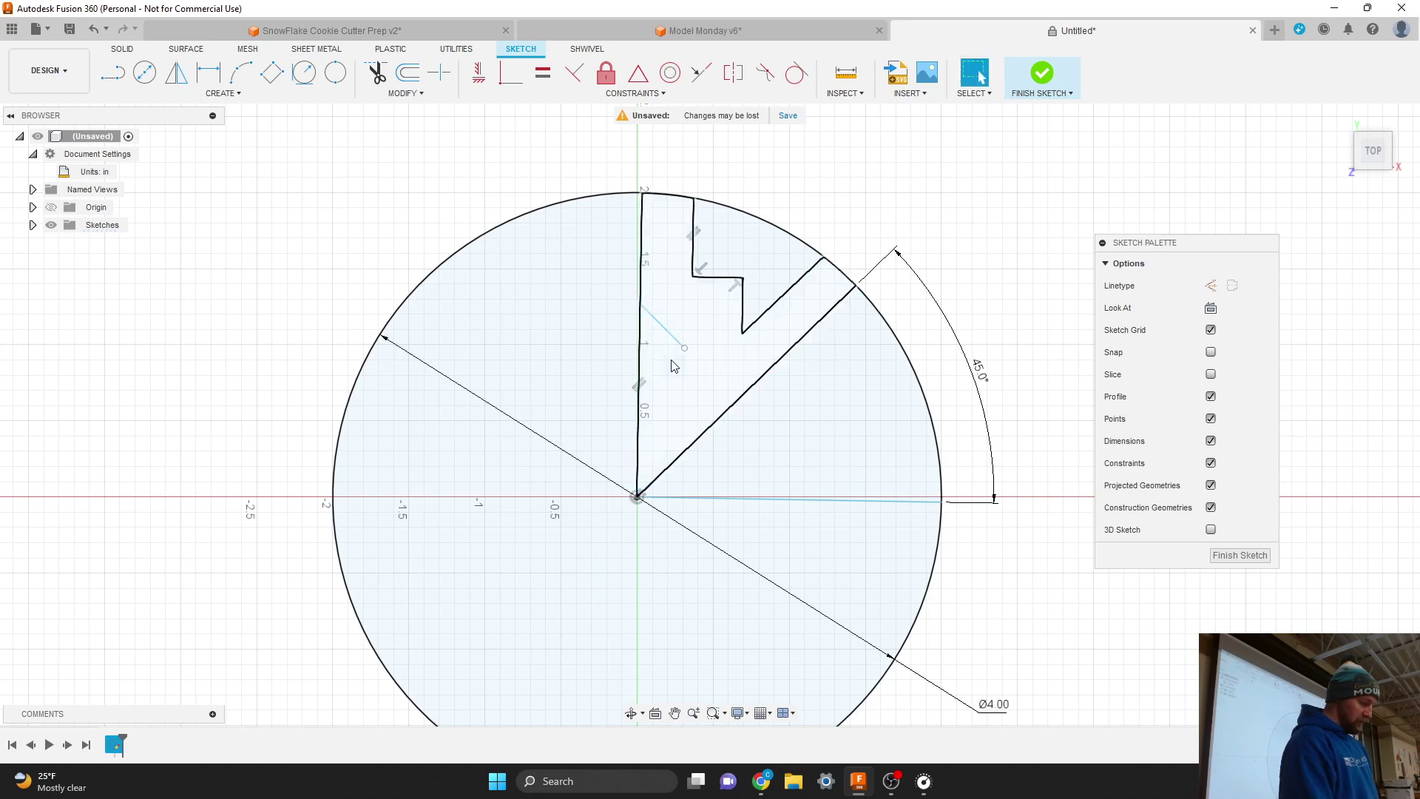
pyautogui.press('l')
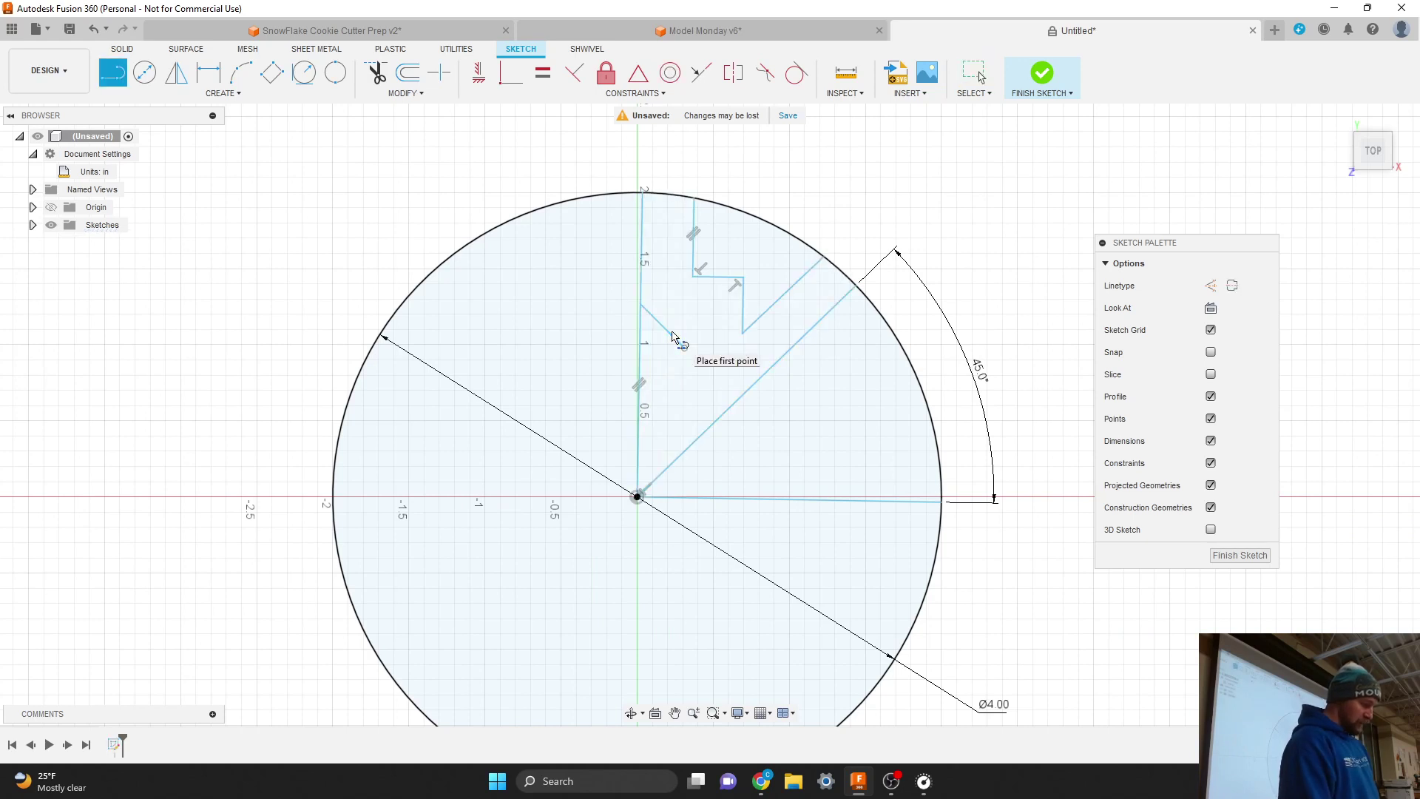
pyautogui.click(683, 346)
pyautogui.press('Escape')
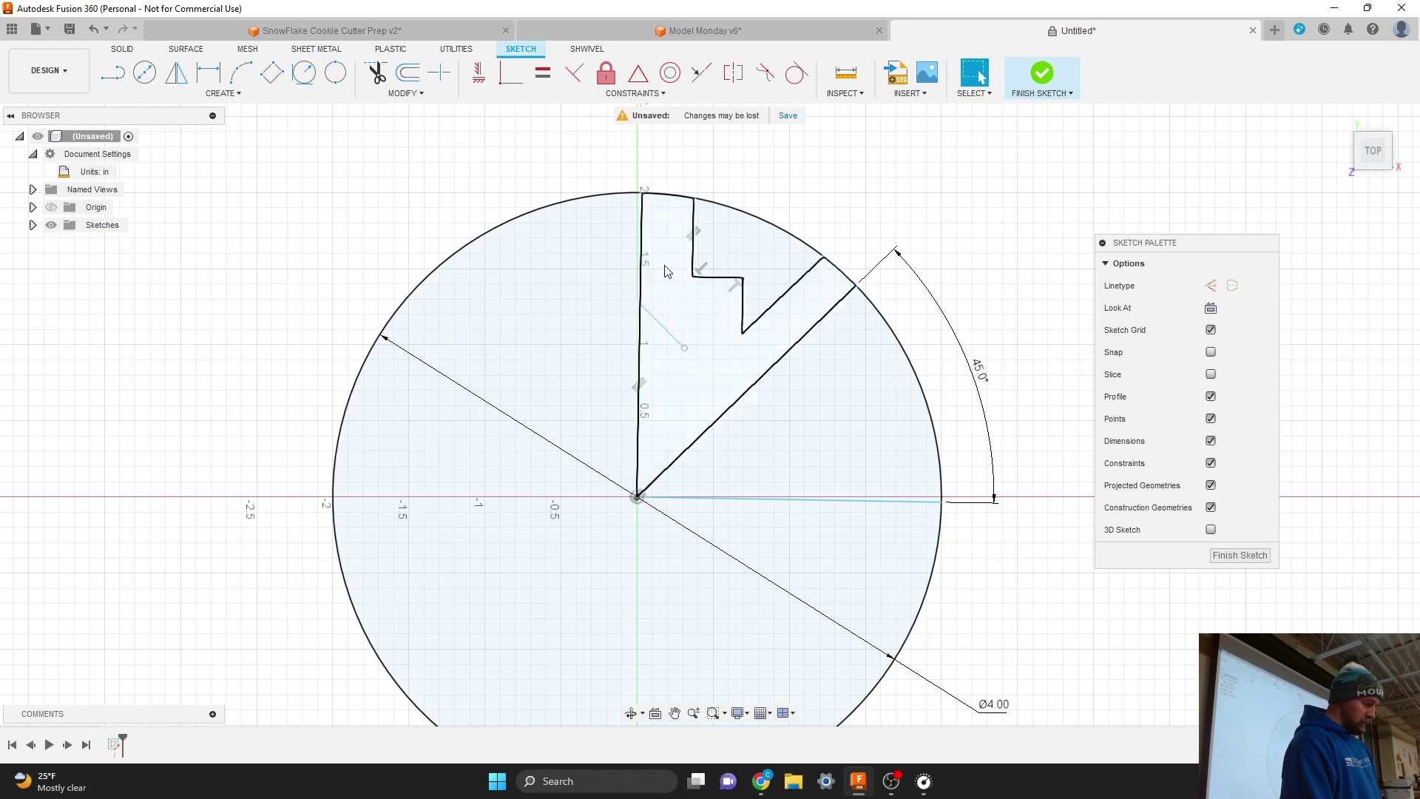
pyautogui.click(479, 72)
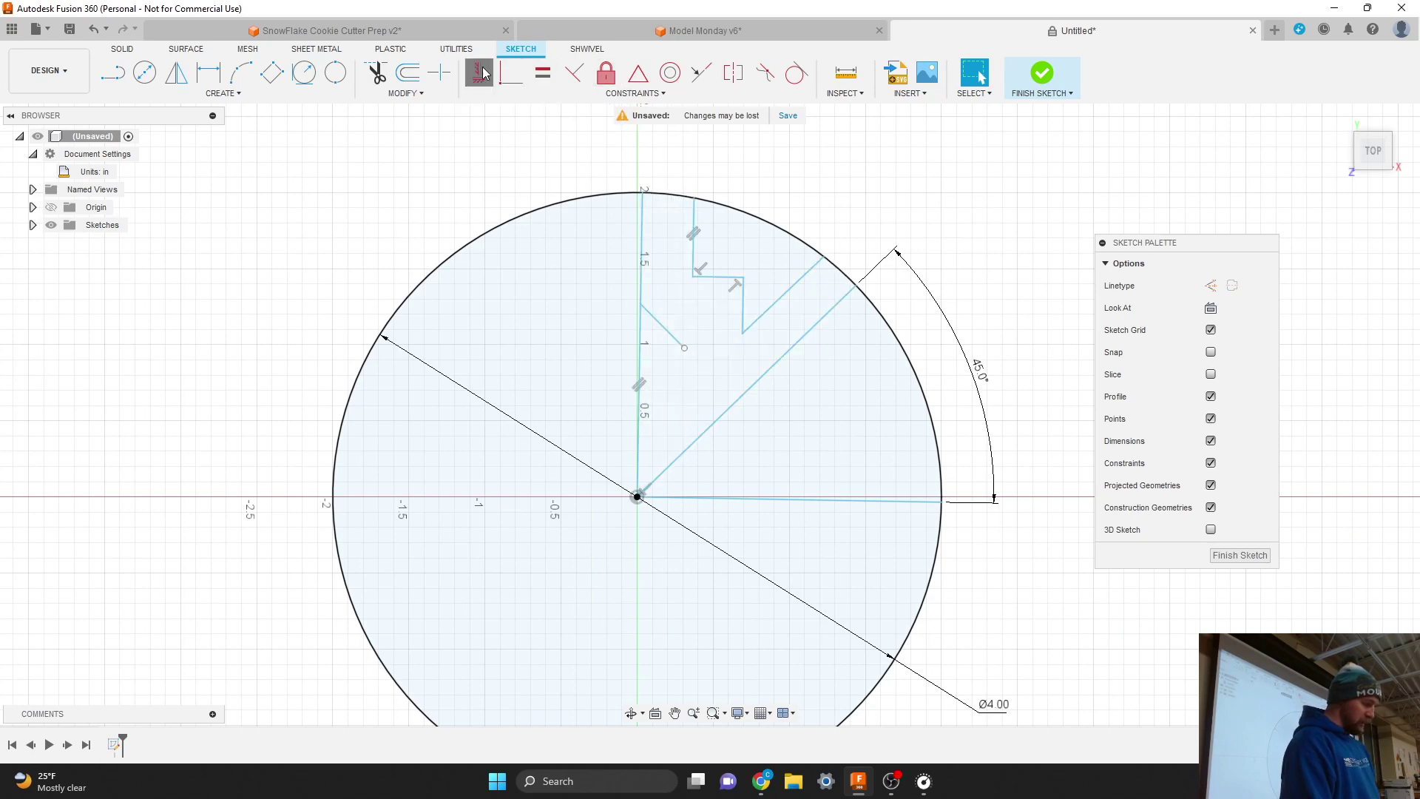
pyautogui.click(639, 329)
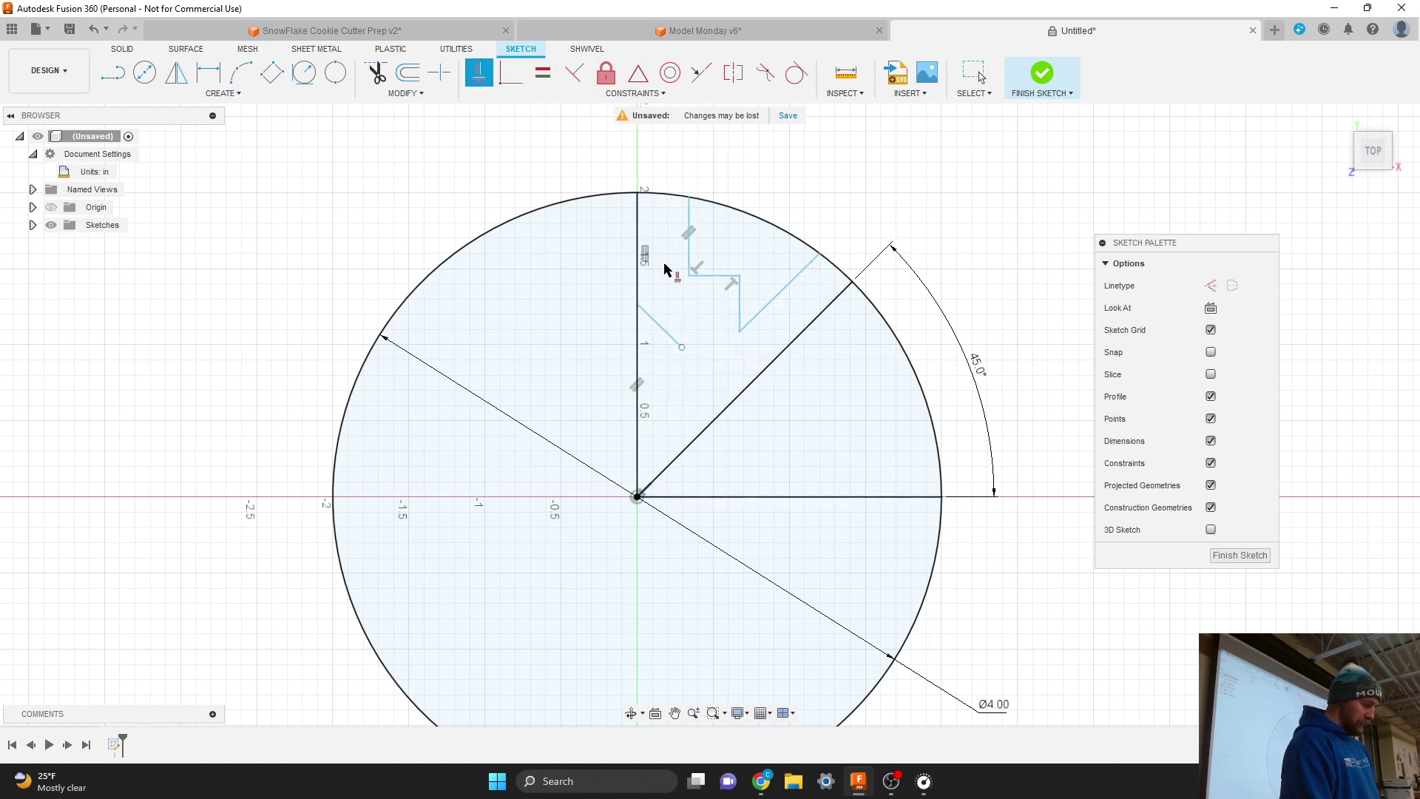
pyautogui.press('l')
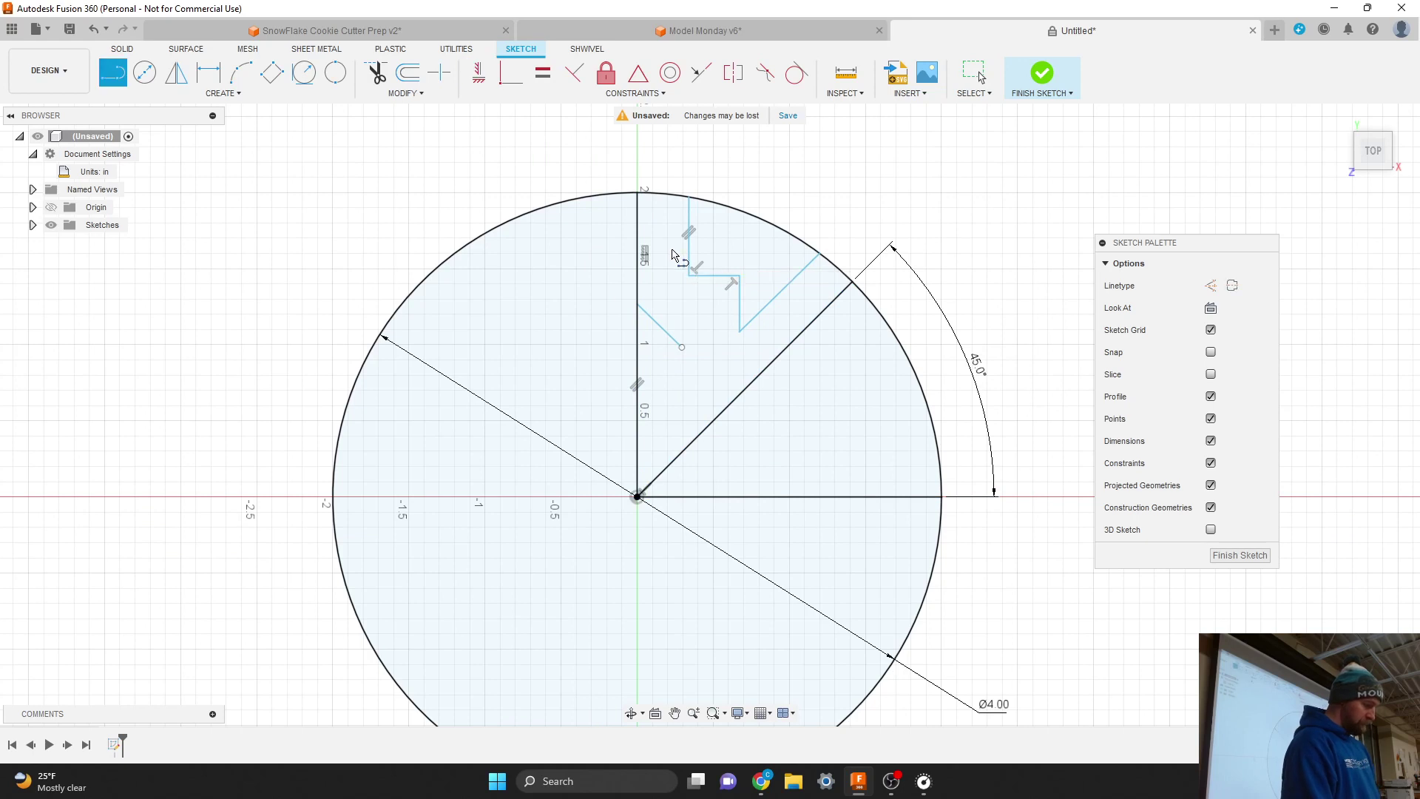
pyautogui.press('Escape')
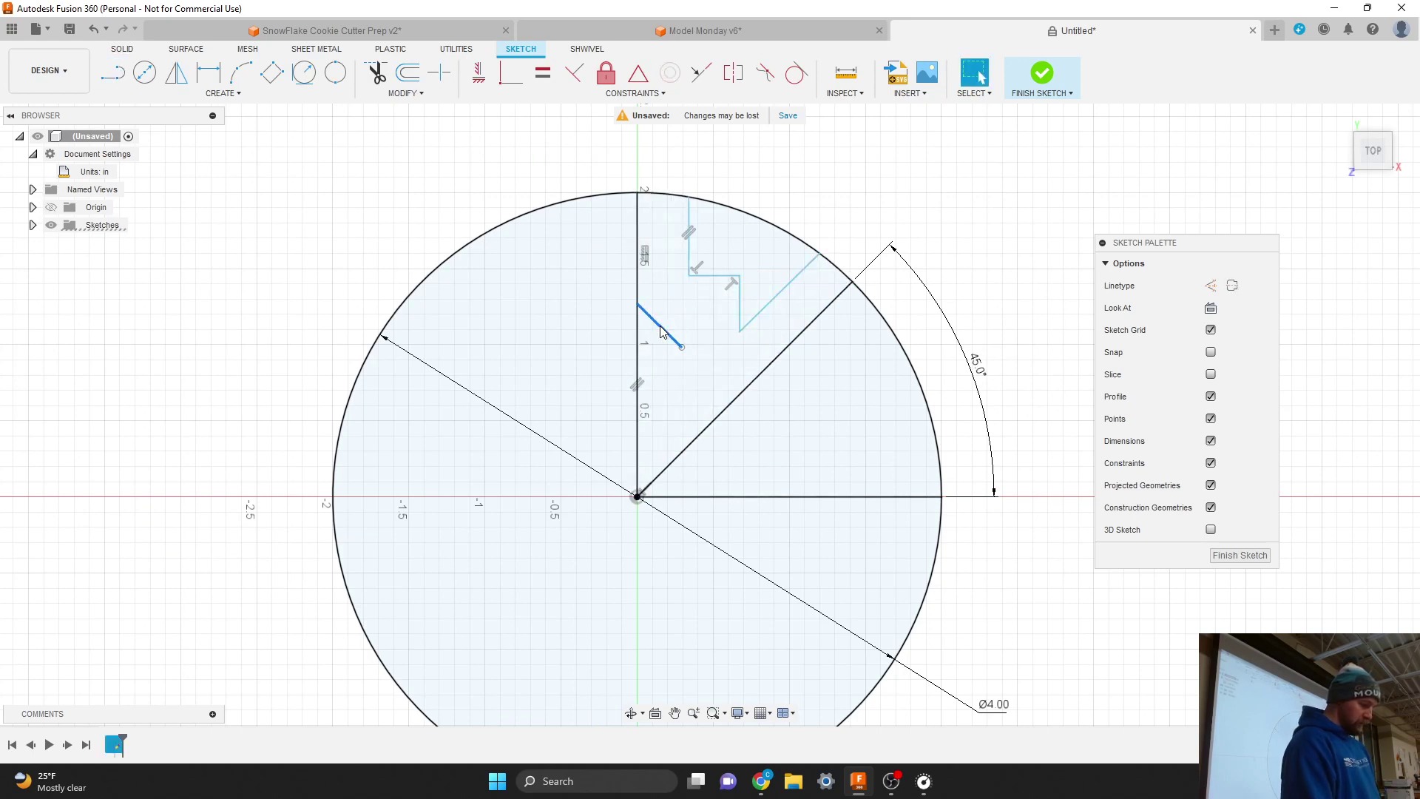
# Draw a triangular notch off the vertical line
pyautogui.press('r')
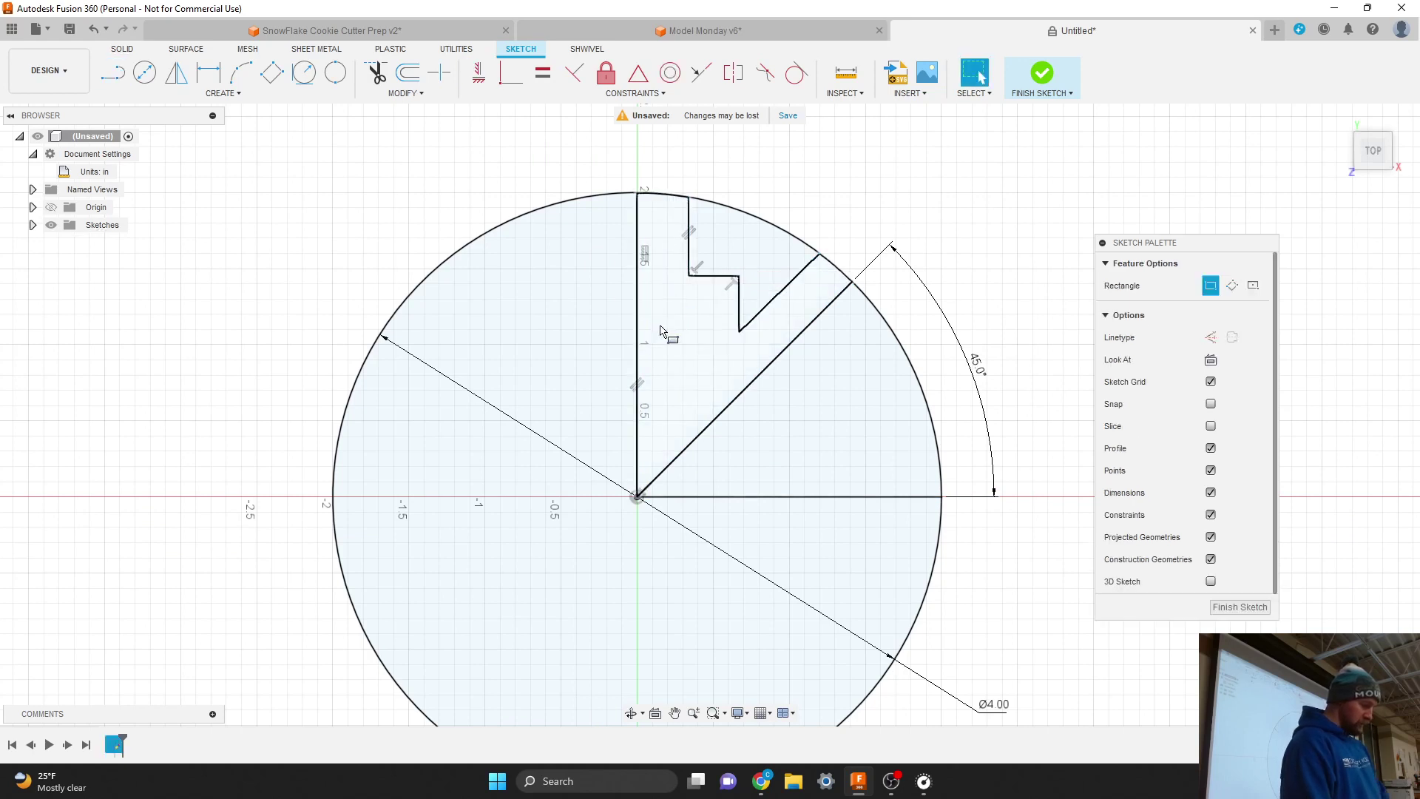
pyautogui.press('l')
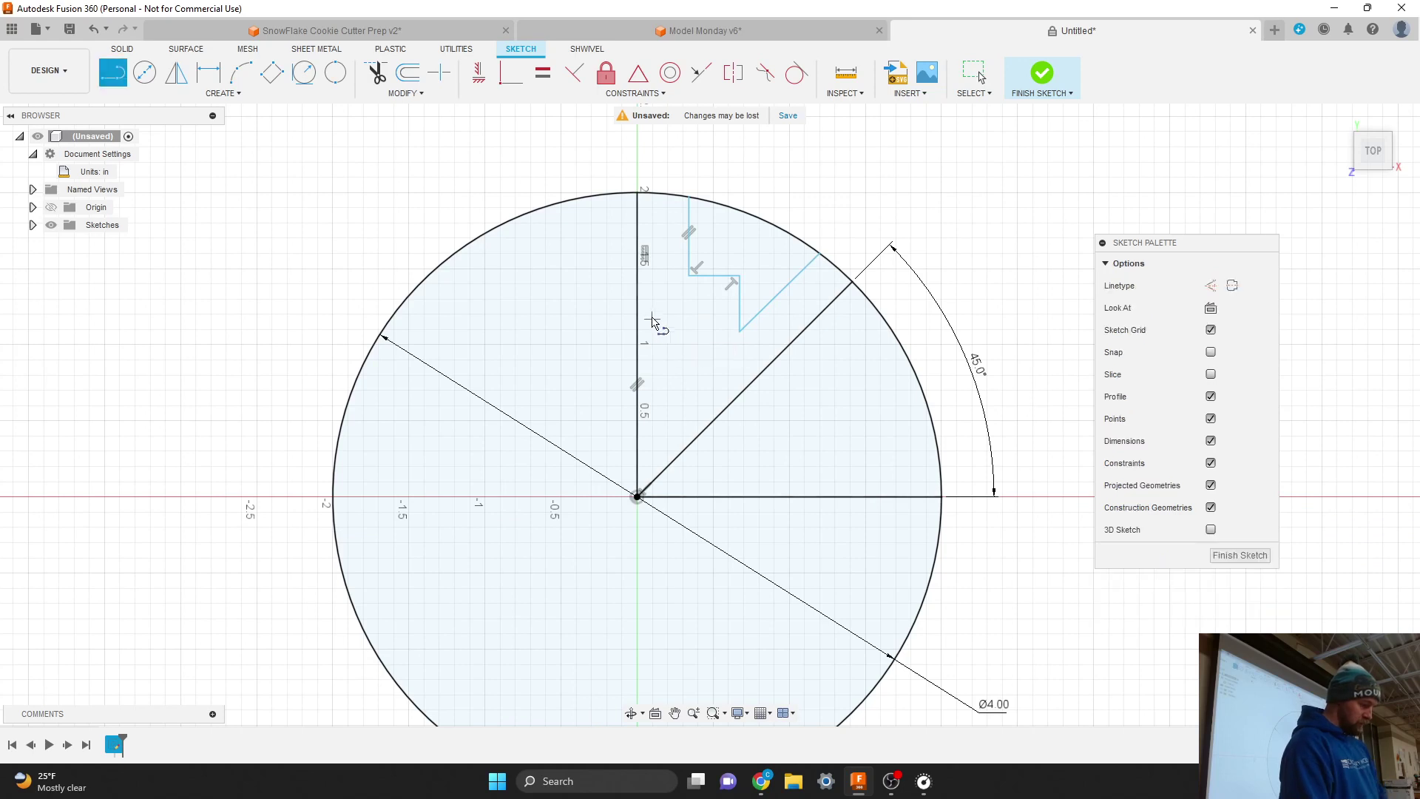
pyautogui.click(638, 310)
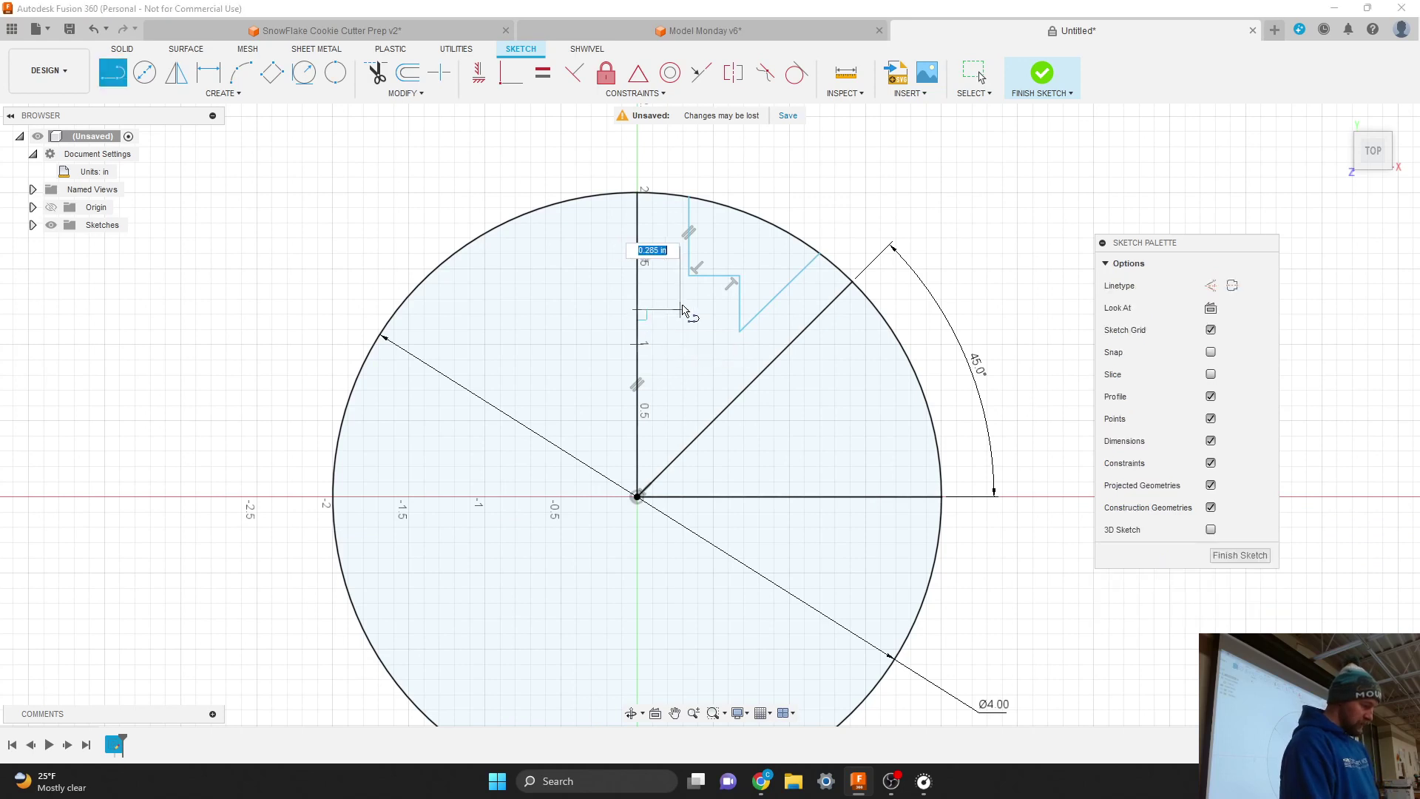
pyautogui.click(698, 311)
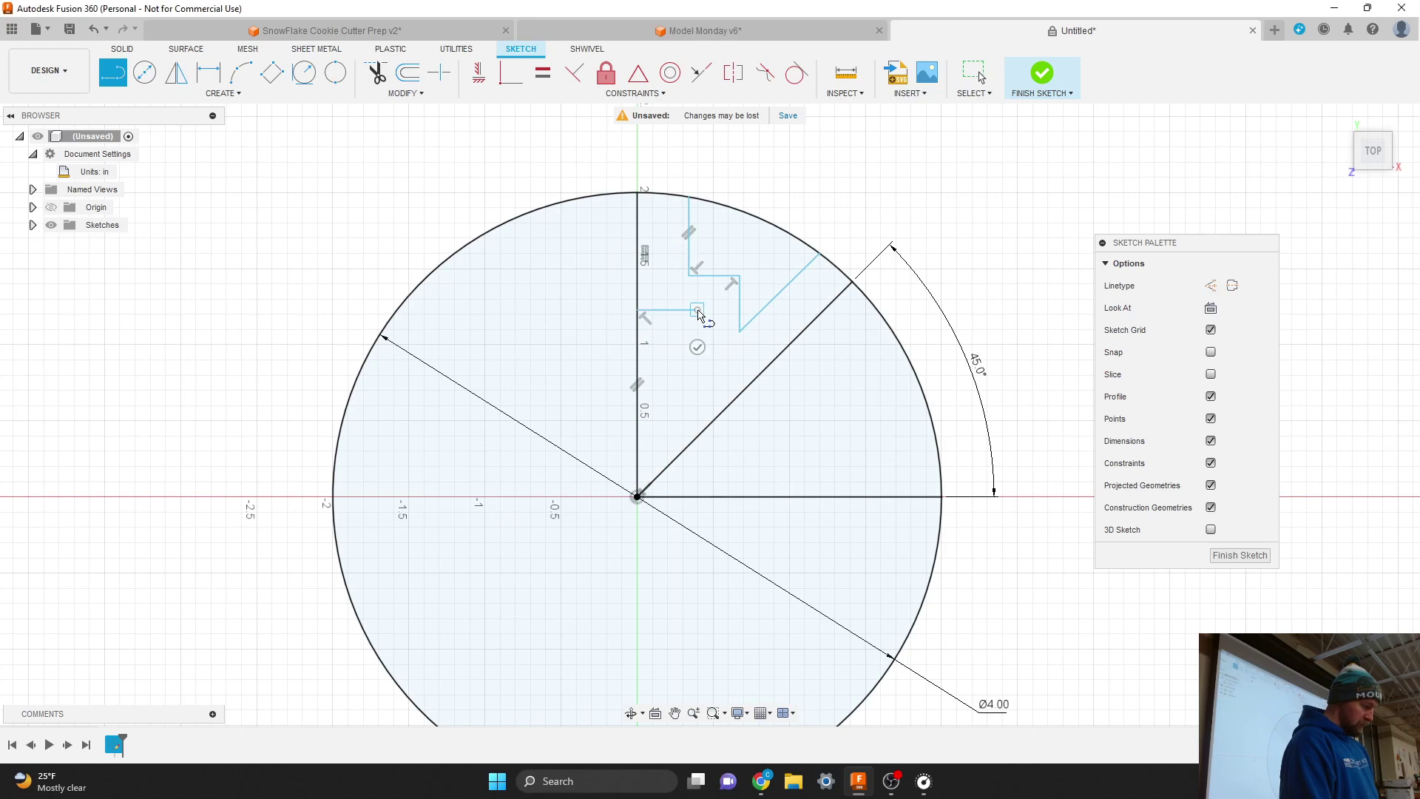
pyautogui.doubleClick(640, 365)
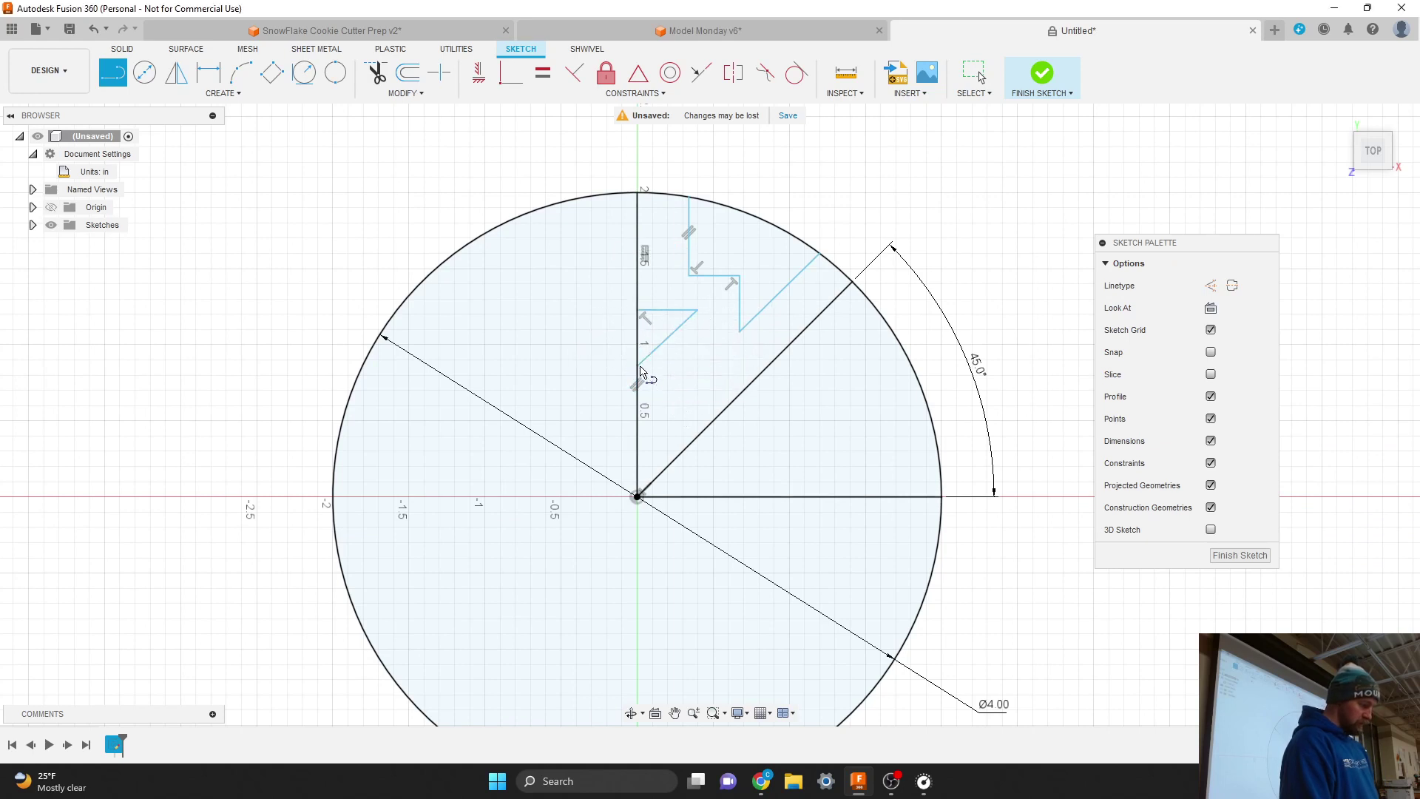
# Draw a second peaked triangular notch off the 45° line
pyautogui.click(743, 389)
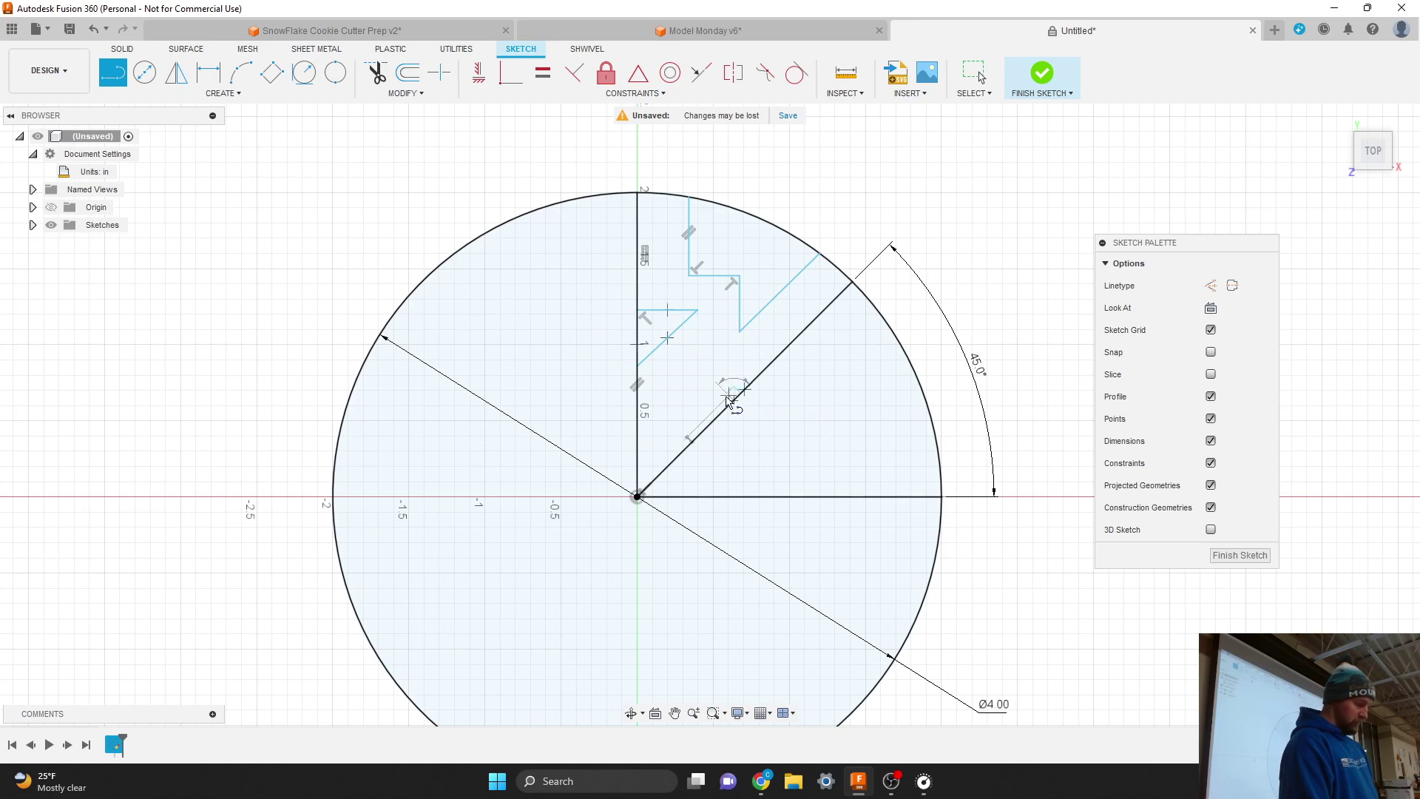
pyautogui.click(698, 365)
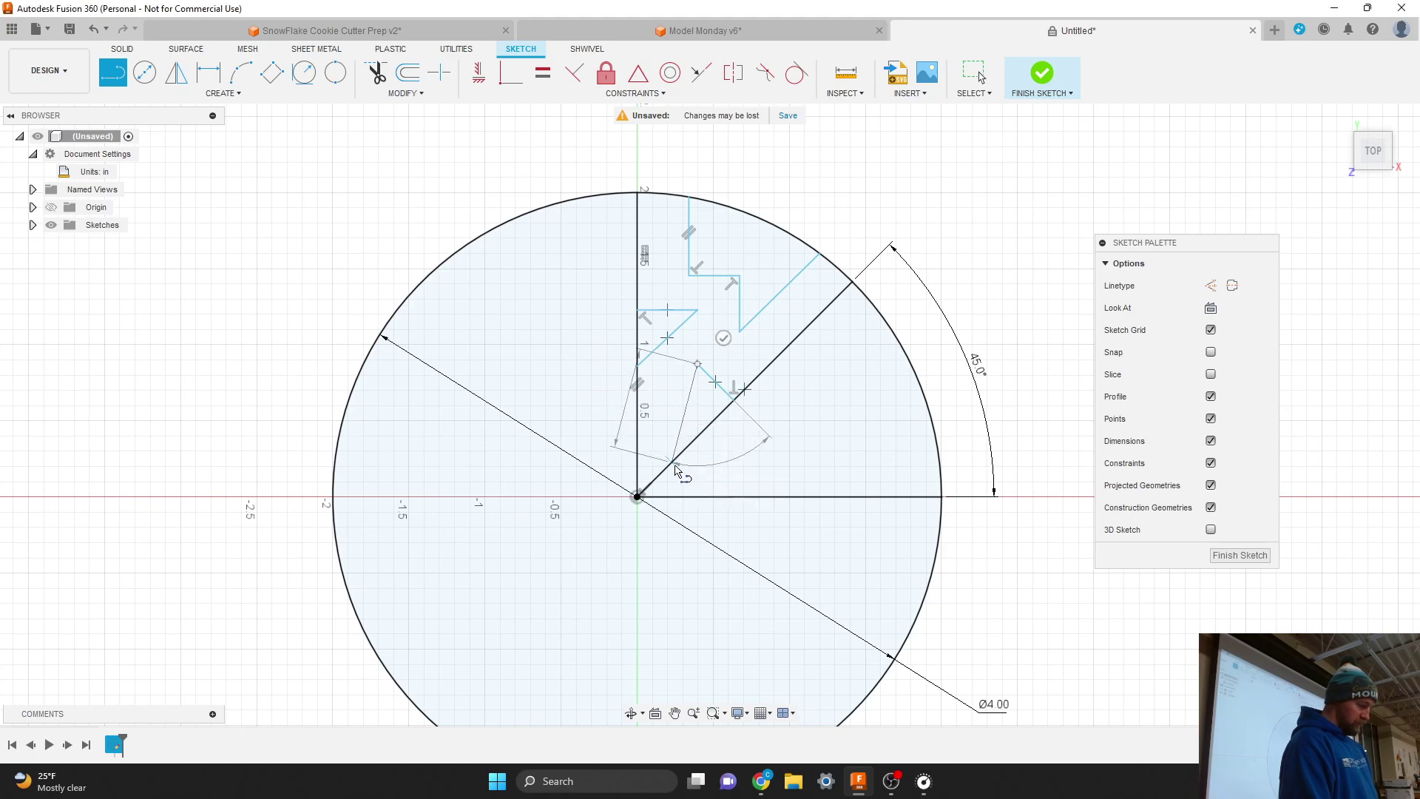
pyautogui.doubleClick(674, 467)
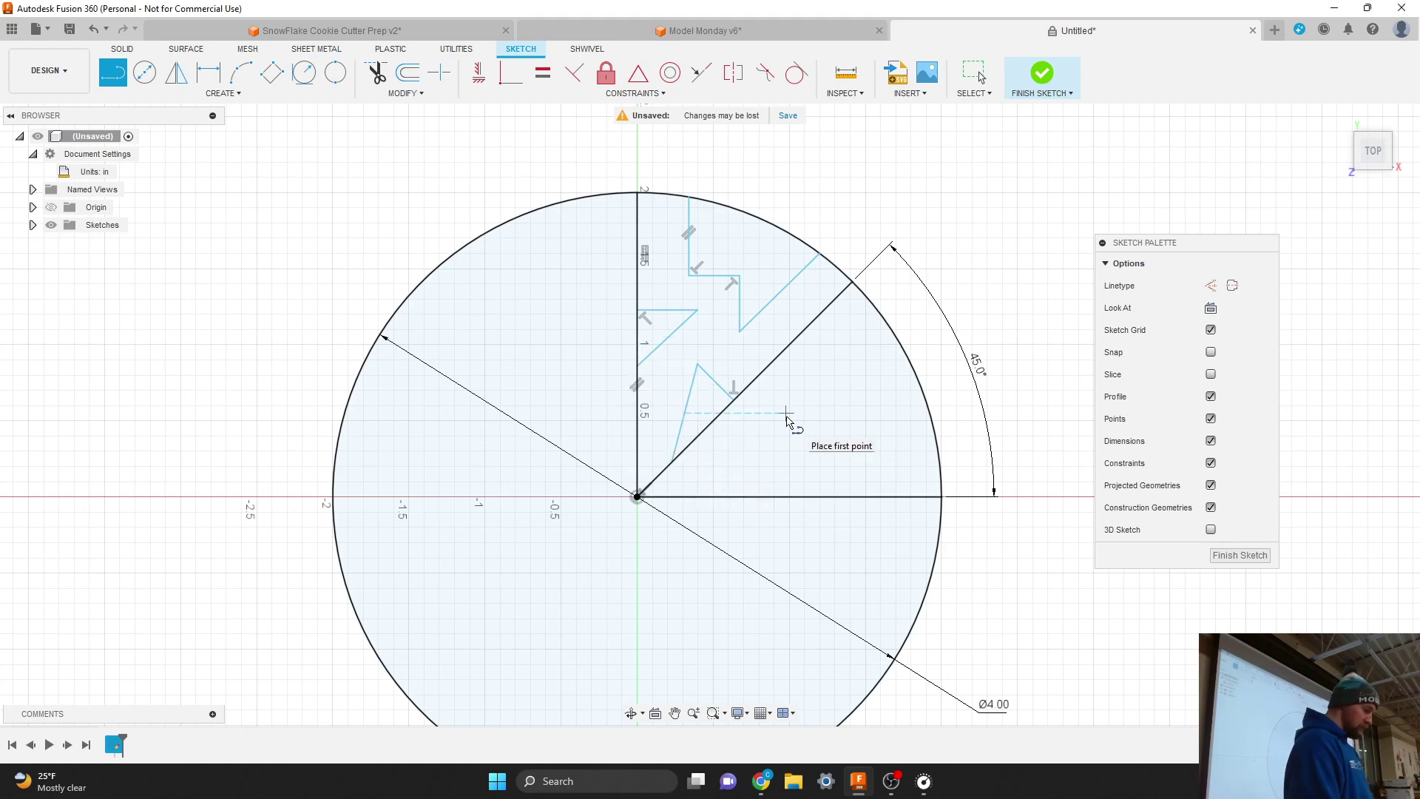
pyautogui.scroll(2, 765, 329)
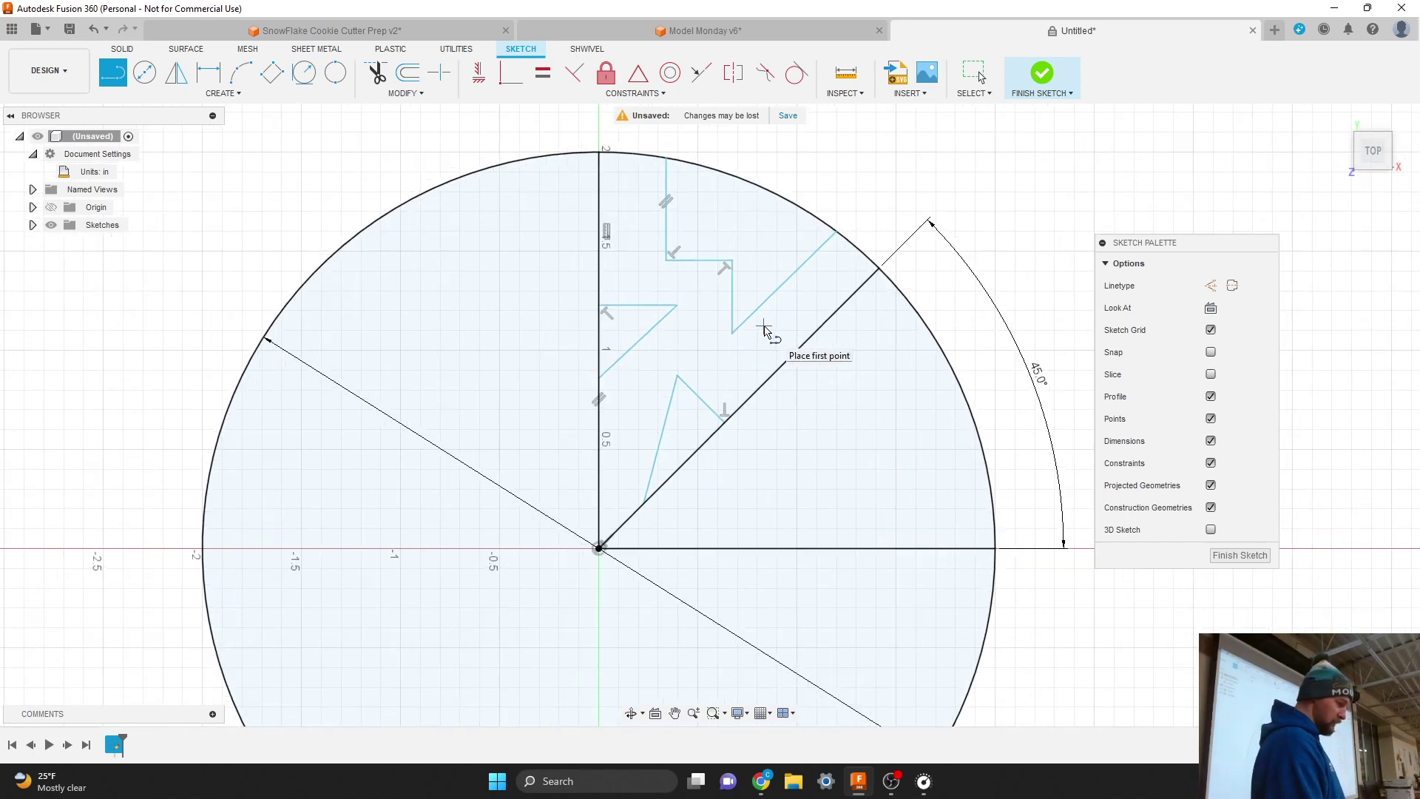
pyautogui.scroll(2, 757, 277)
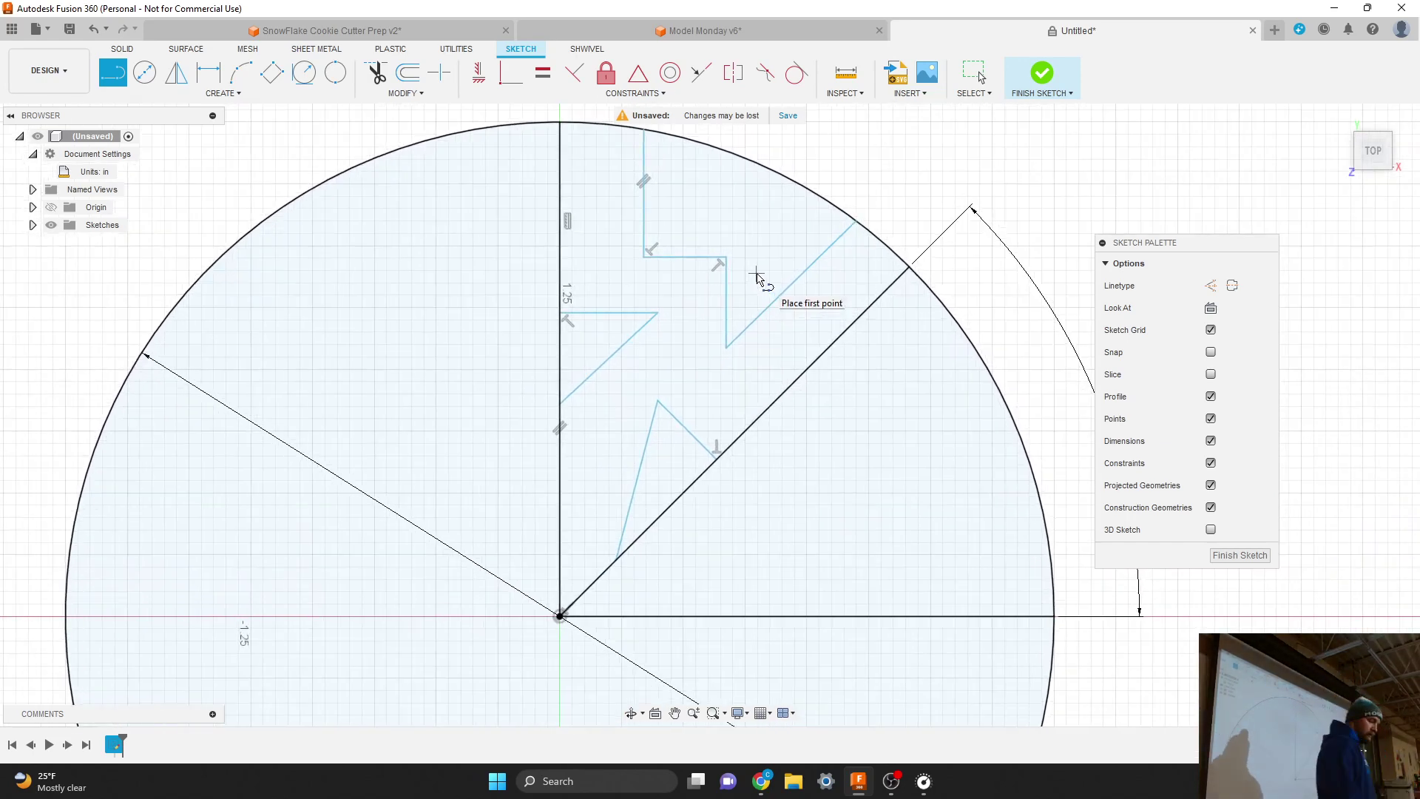
pyautogui.press('Escape')
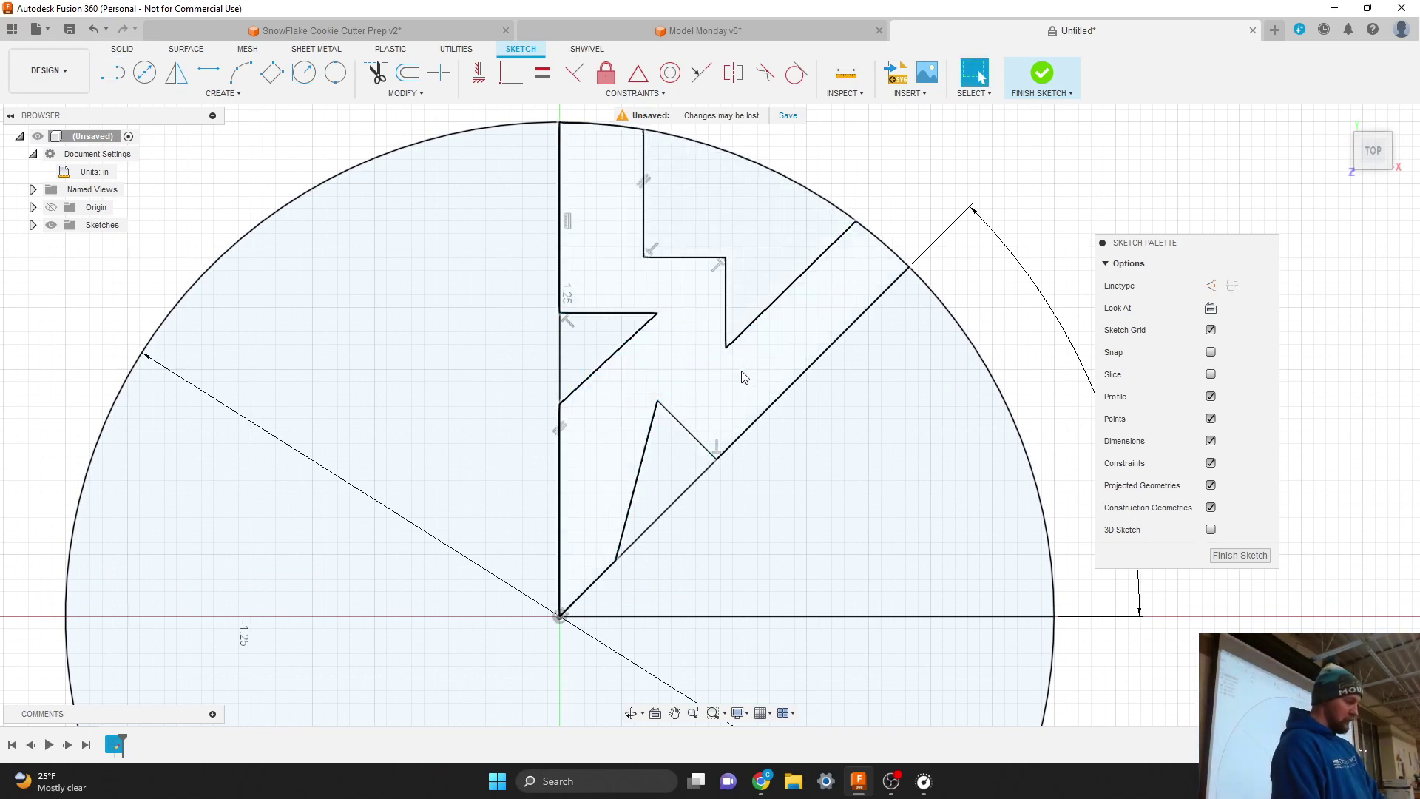
# Start a new 2.000 in line from the circle's centre toward the upper left
pyautogui.click(688, 383)
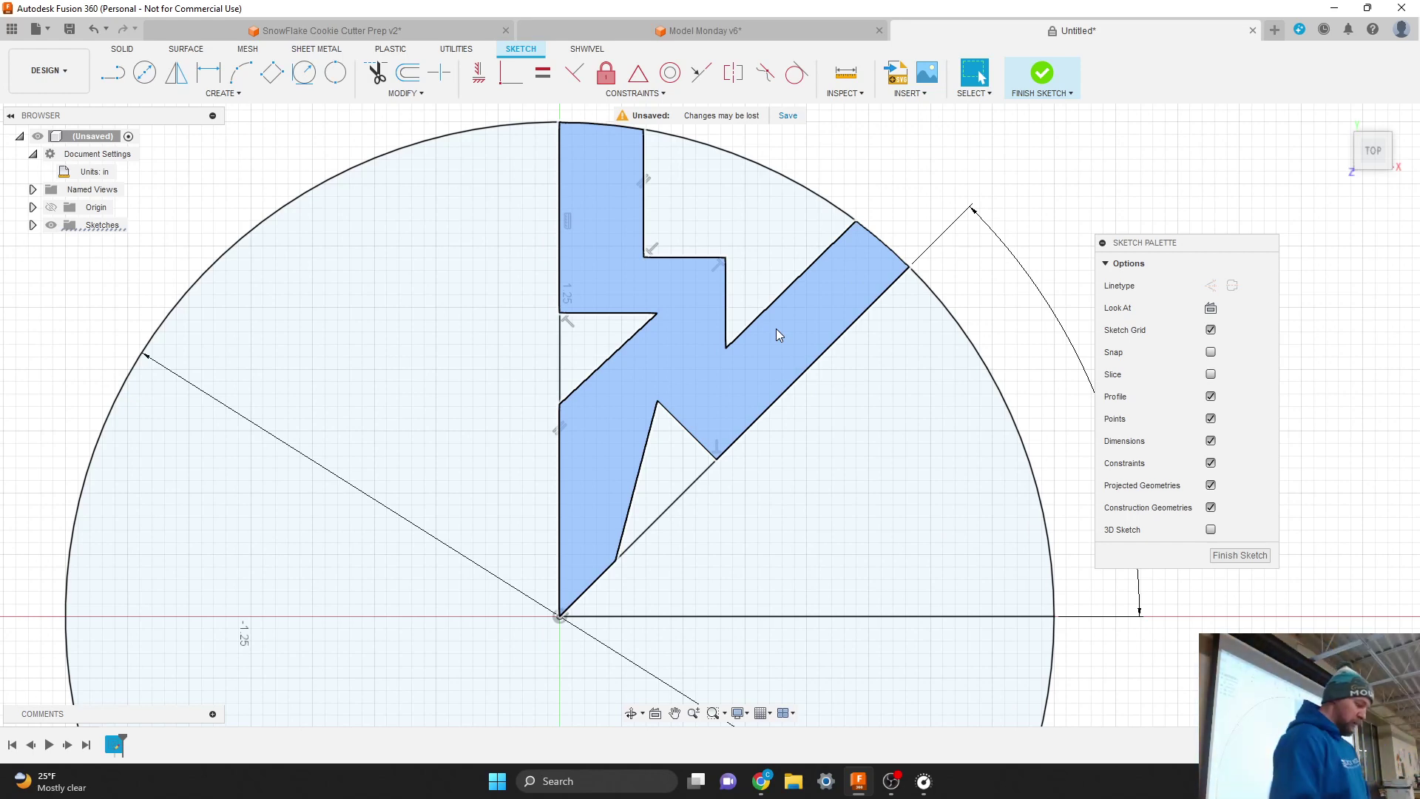
pyautogui.press('l')
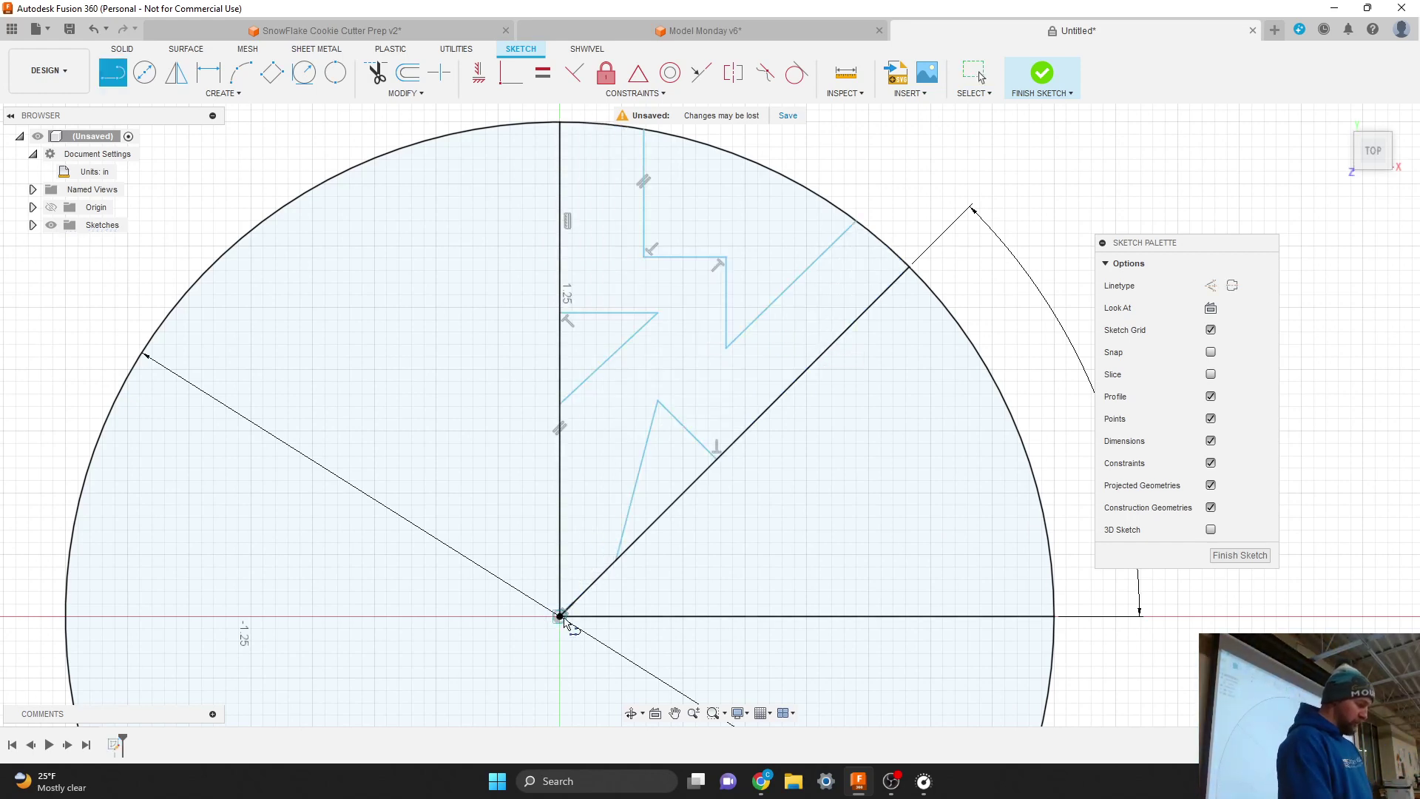
pyautogui.click(560, 615)
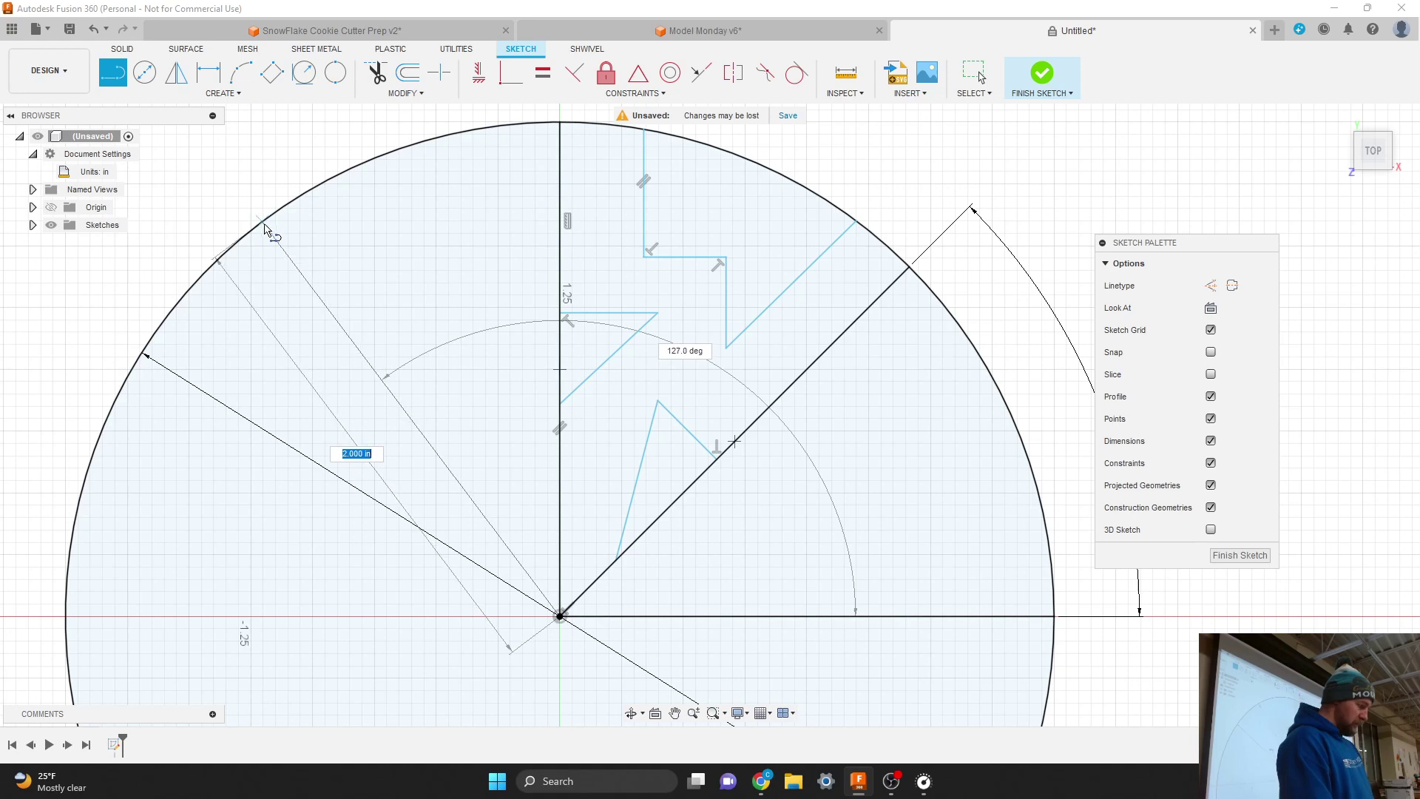
# Set the 2-inch radial line's angle to 135°
pyautogui.press('Tab')
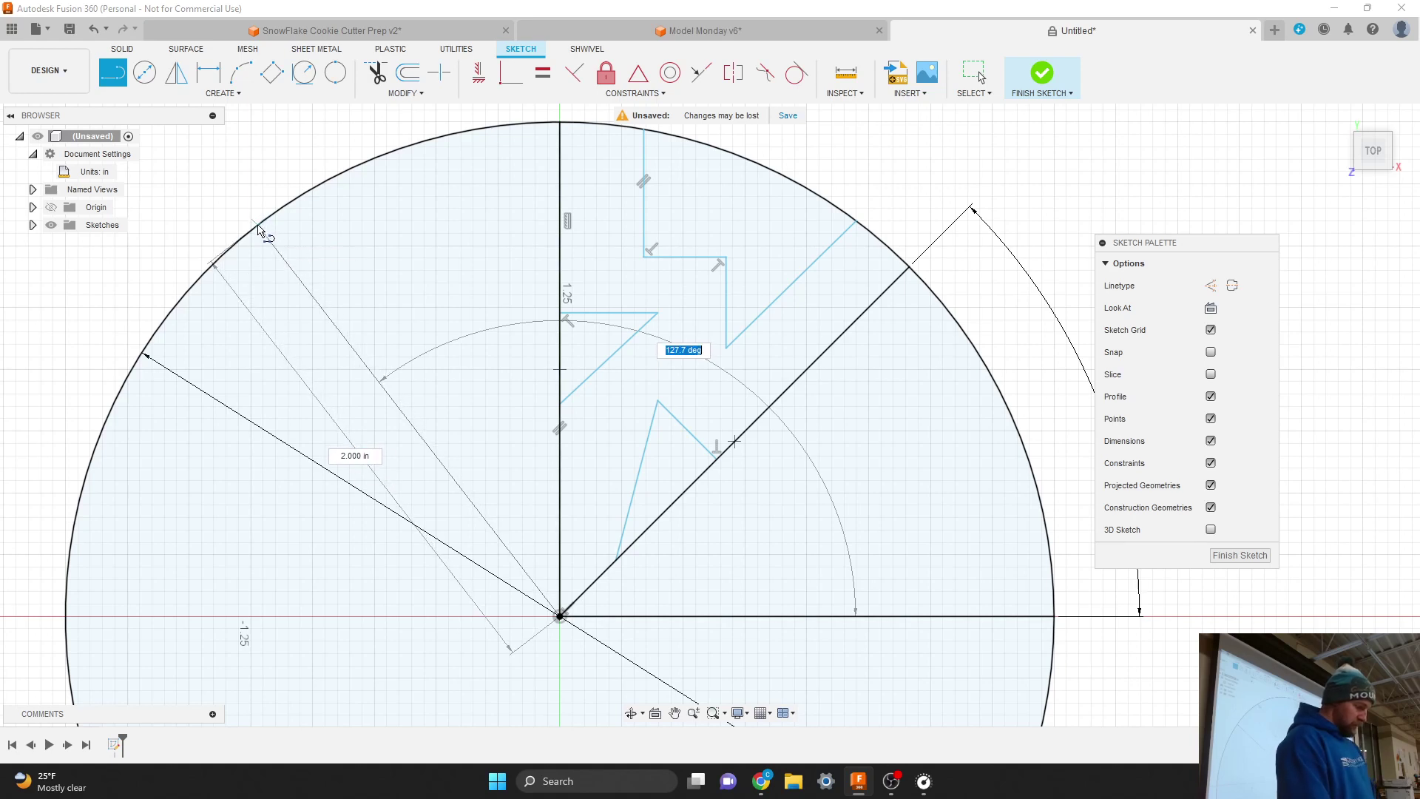
pyautogui.write('135')
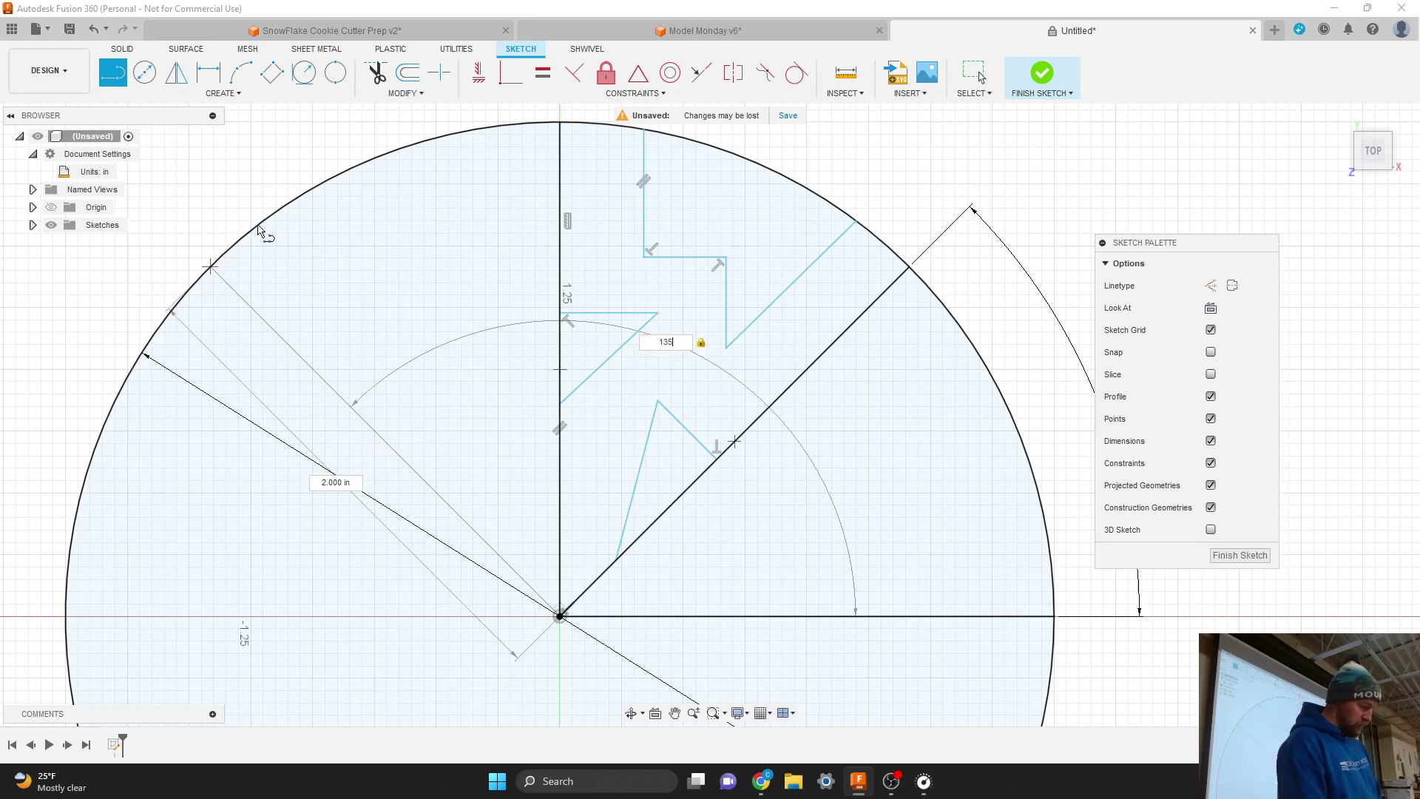
pyautogui.press('Return')
pyautogui.press('Escape')
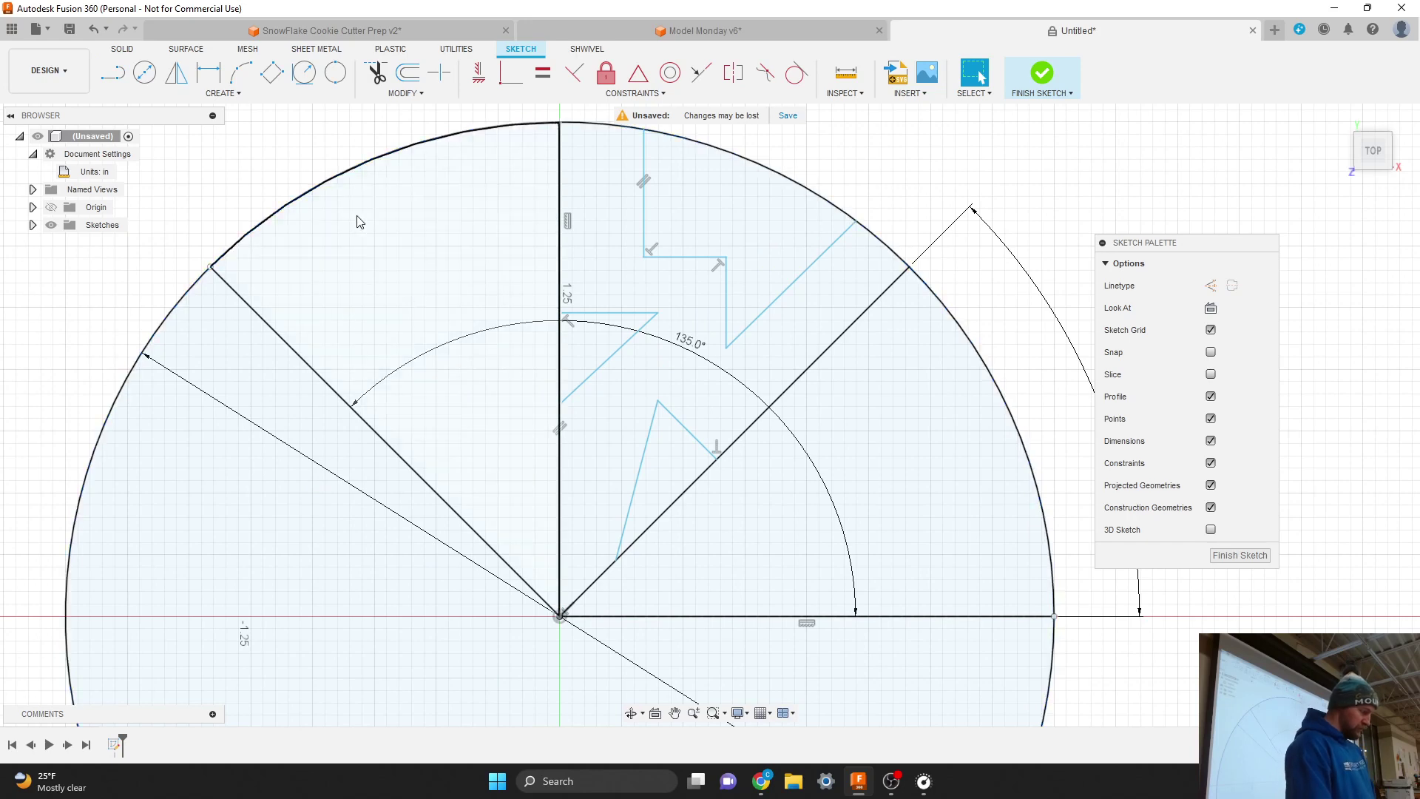
# Check the new wedge beside the 135° line, then bring up the Create menu
pyautogui.click(374, 270)
pyautogui.press('Escape')
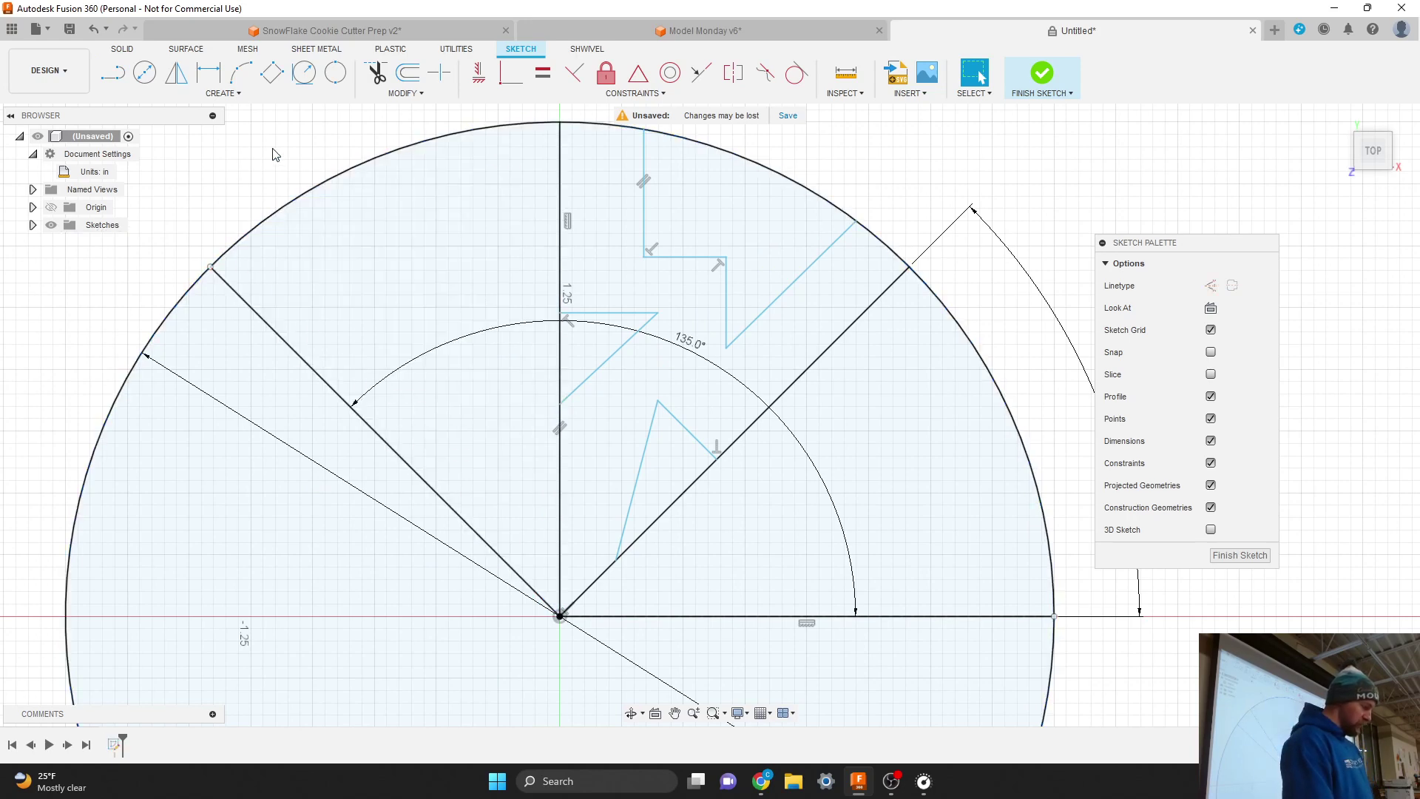
pyautogui.scroll(-2, 403, 236)
pyautogui.scroll(2, 403, 235)
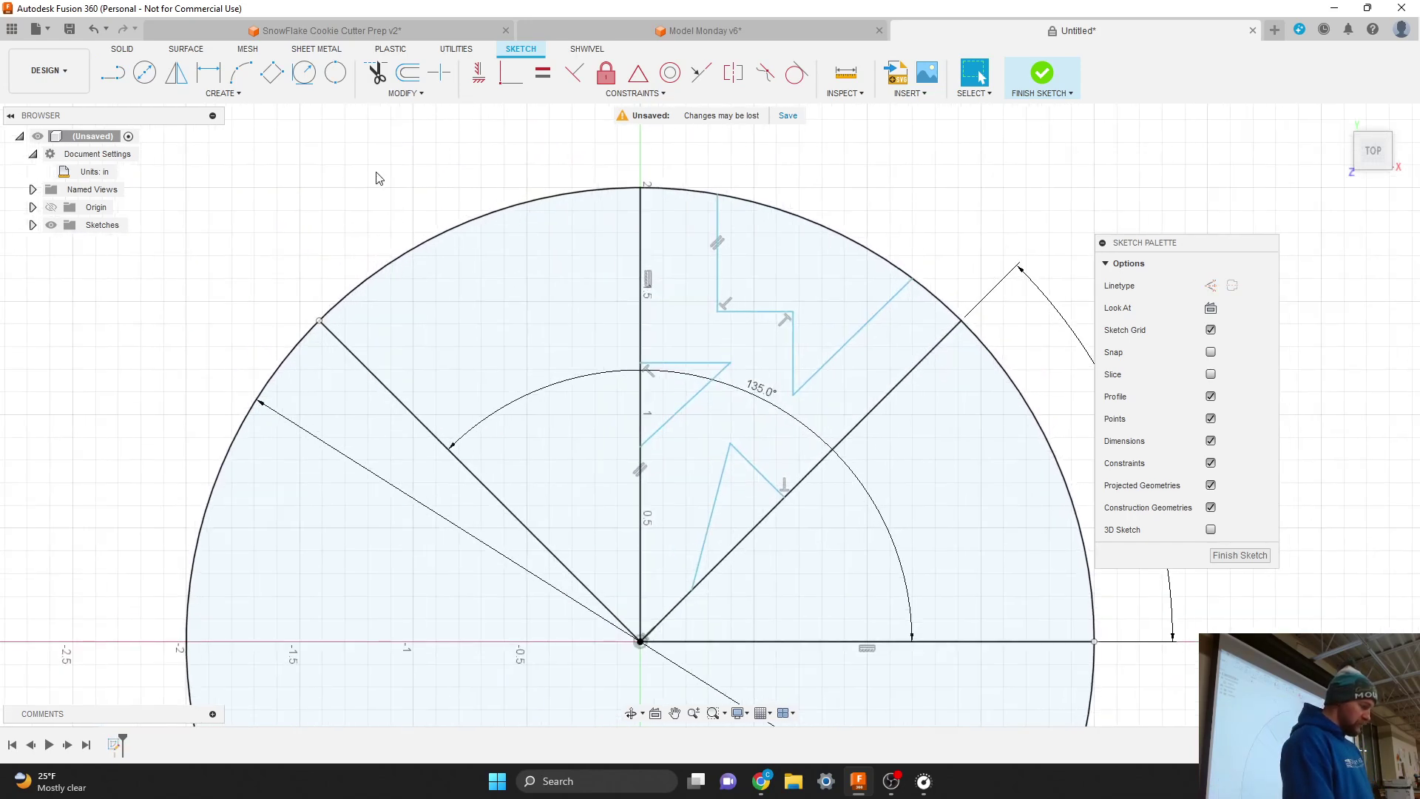
pyautogui.scroll(2, 384, 187)
pyautogui.click(221, 93)
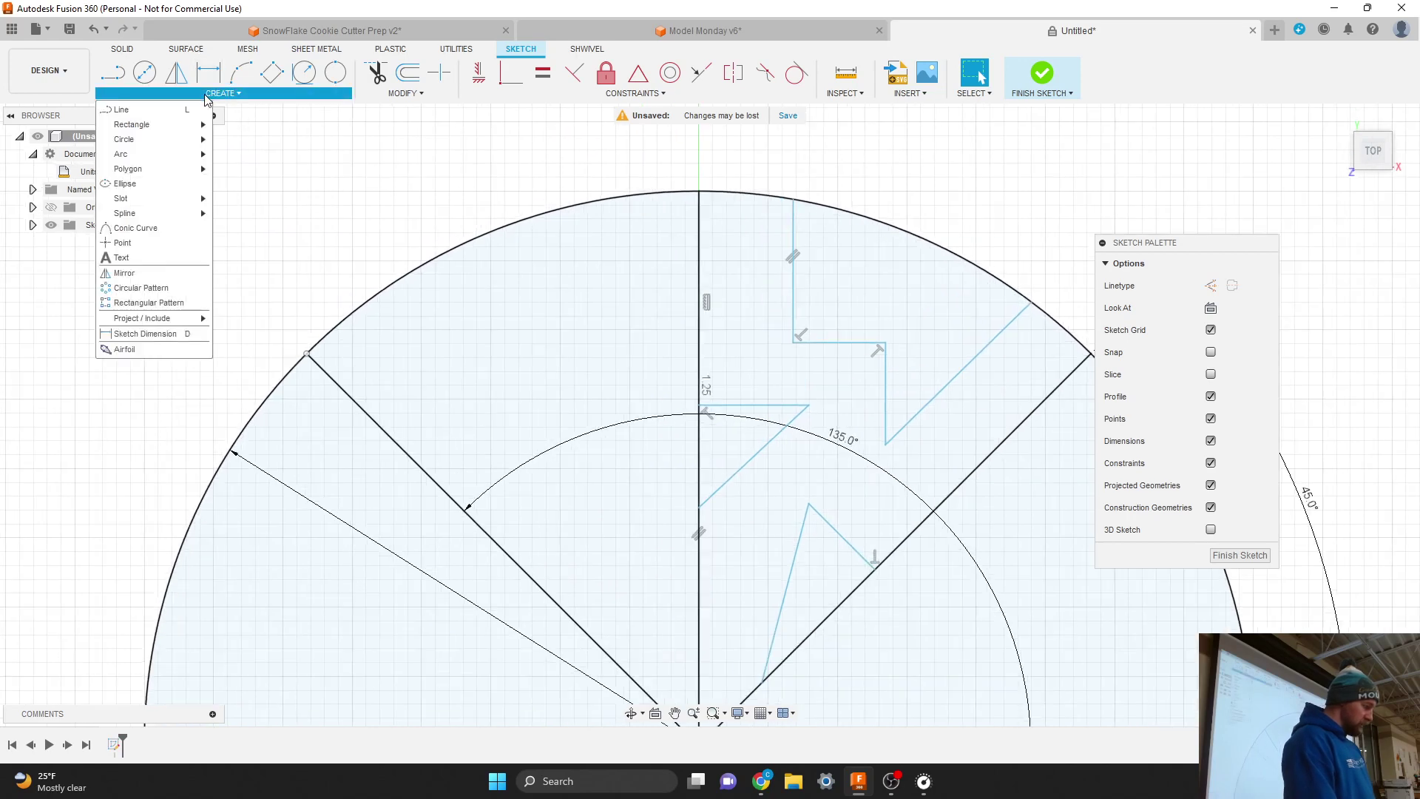
# Choose the 3-Point Arc tool, cancelling a stray arc
pyautogui.moveTo(164, 163)
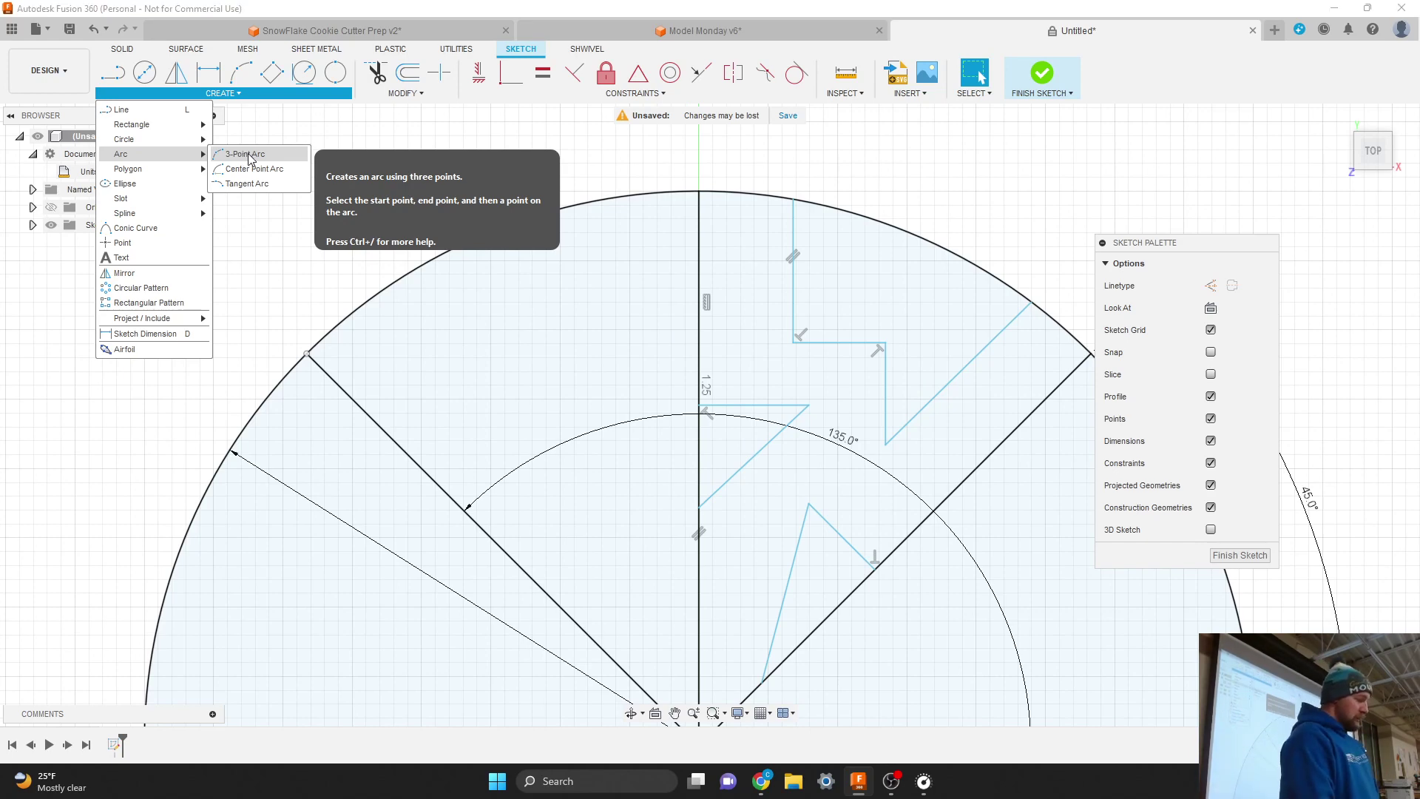
pyautogui.click(251, 157)
pyautogui.click(215, 144)
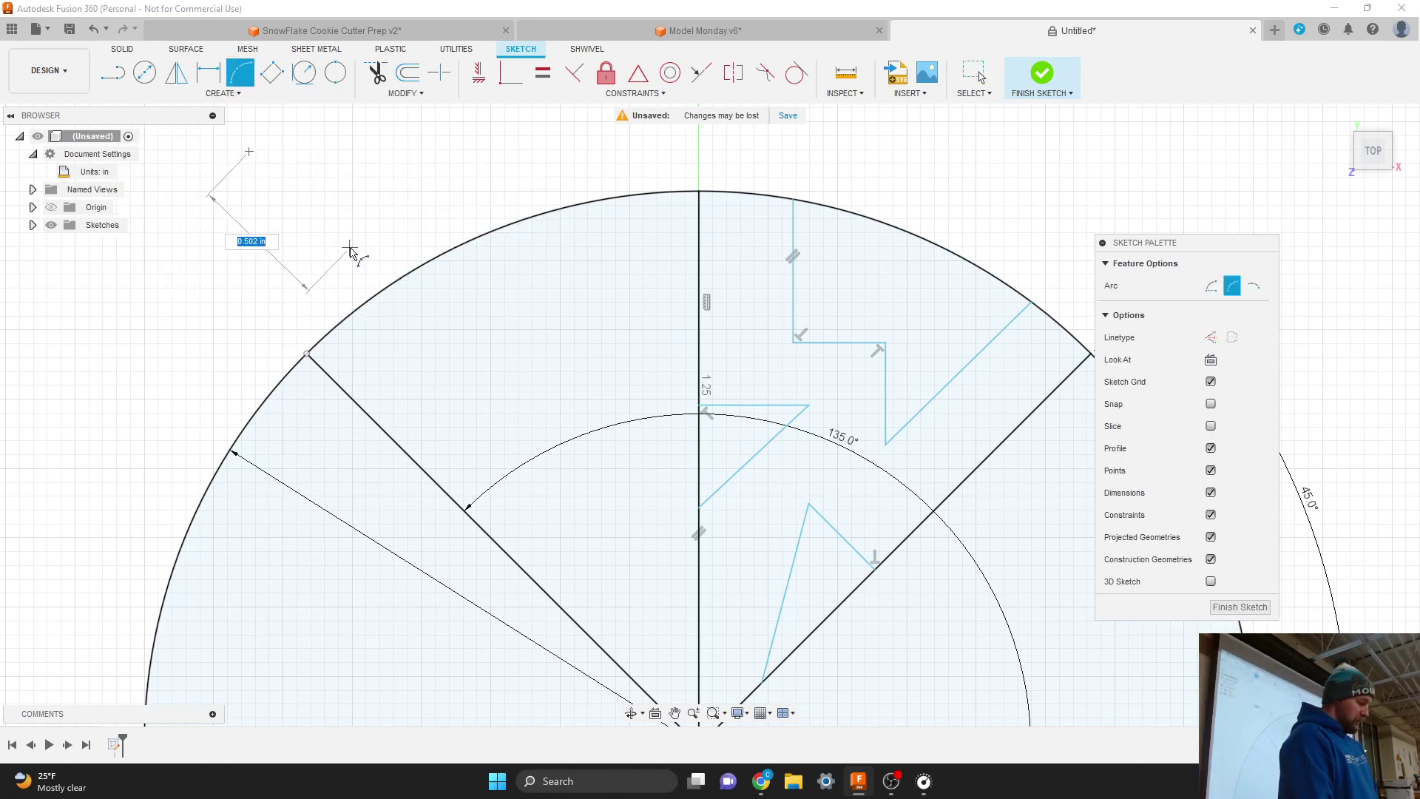
pyautogui.press('Escape')
pyautogui.click(229, 94)
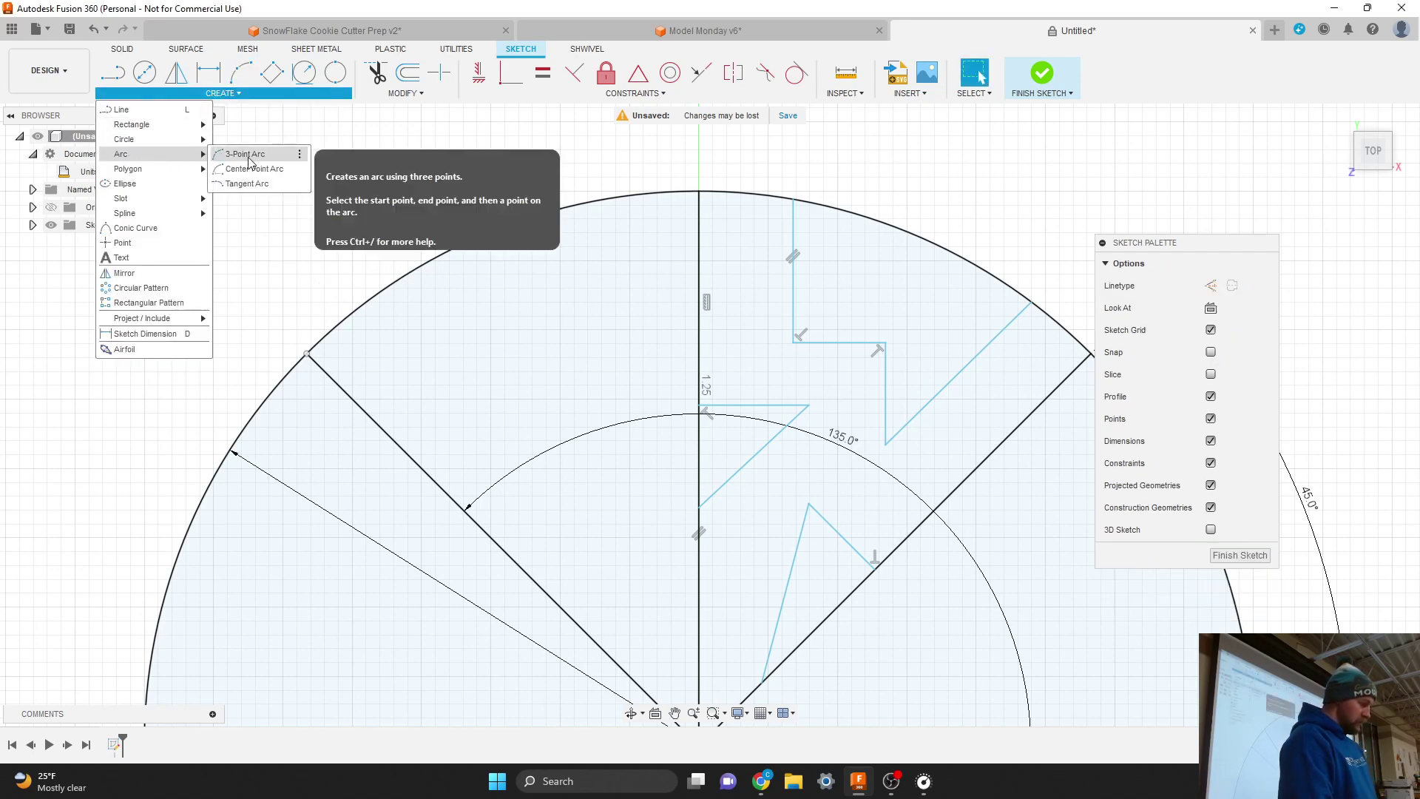
pyautogui.click(252, 157)
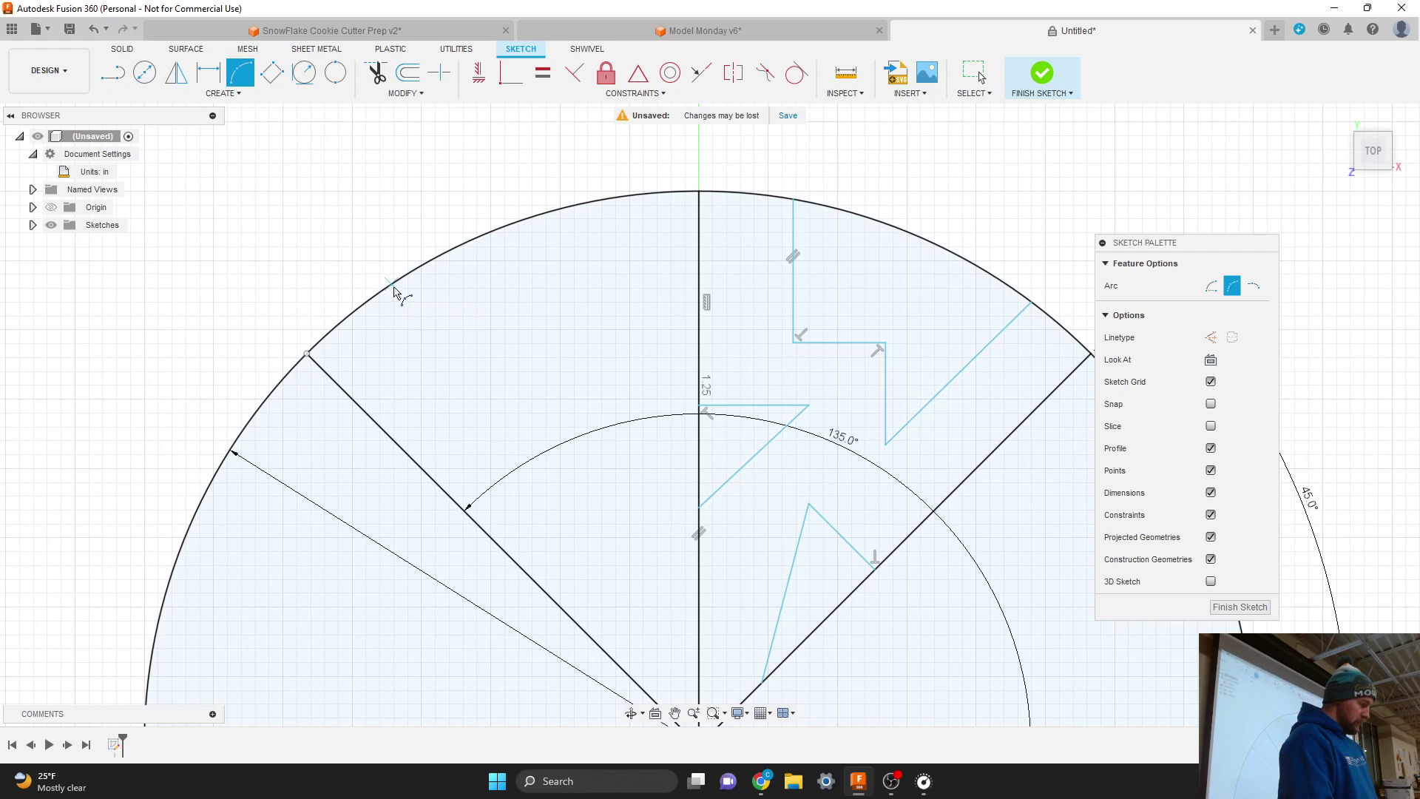
# Draw an arc across the outer circle and a large arc off the left diagonal, both bulging inward
pyautogui.click(391, 284)
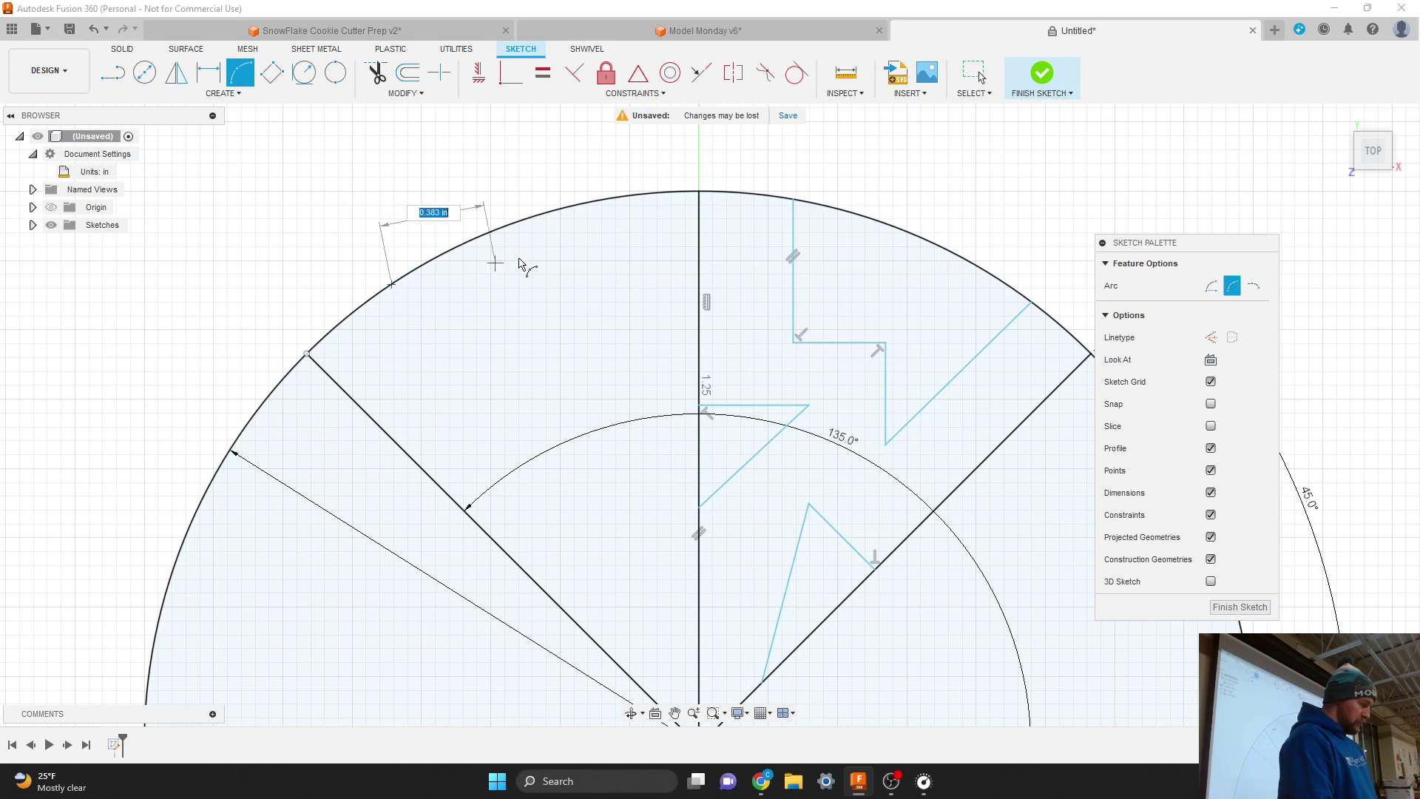
pyautogui.click(597, 200)
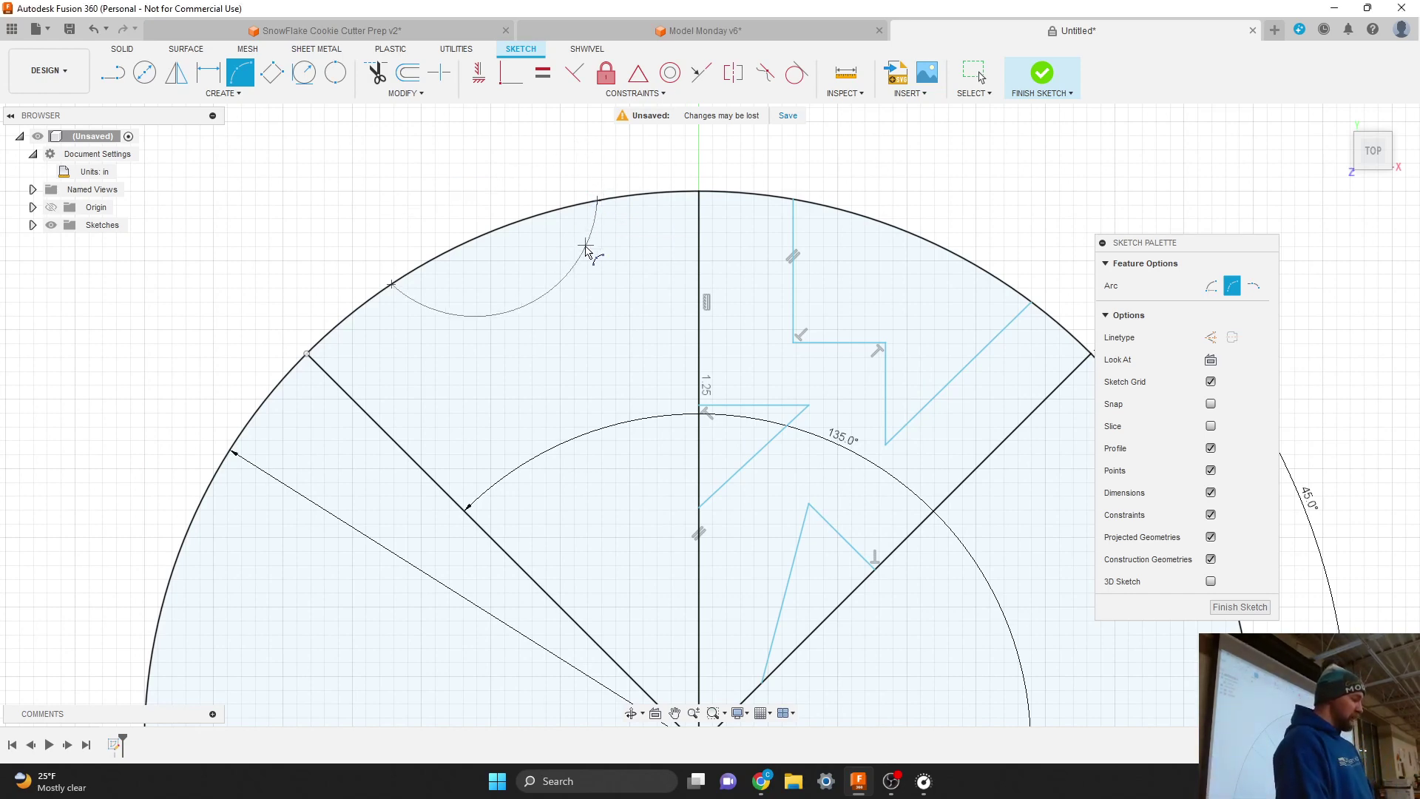
pyautogui.click(540, 315)
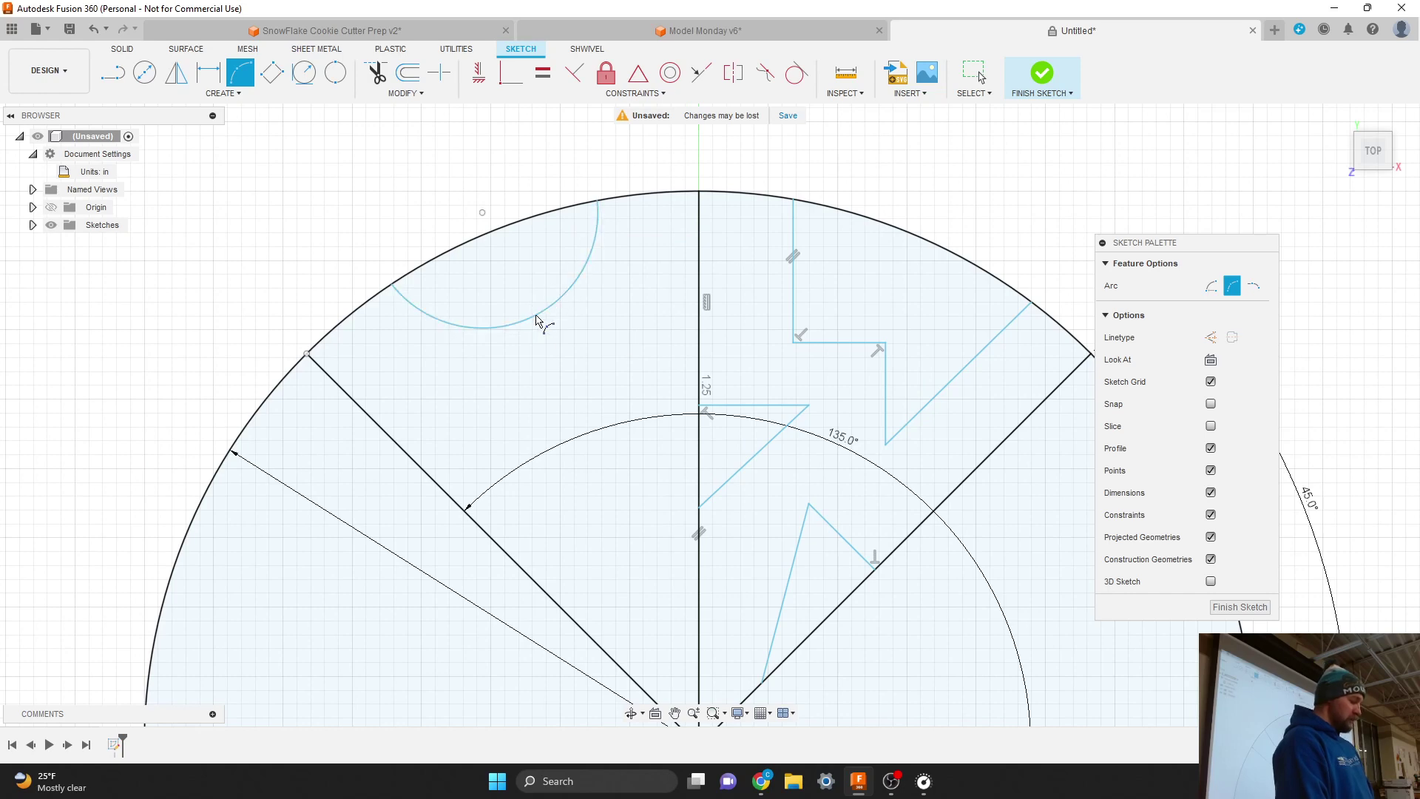
pyautogui.scroll(-3, 522, 424)
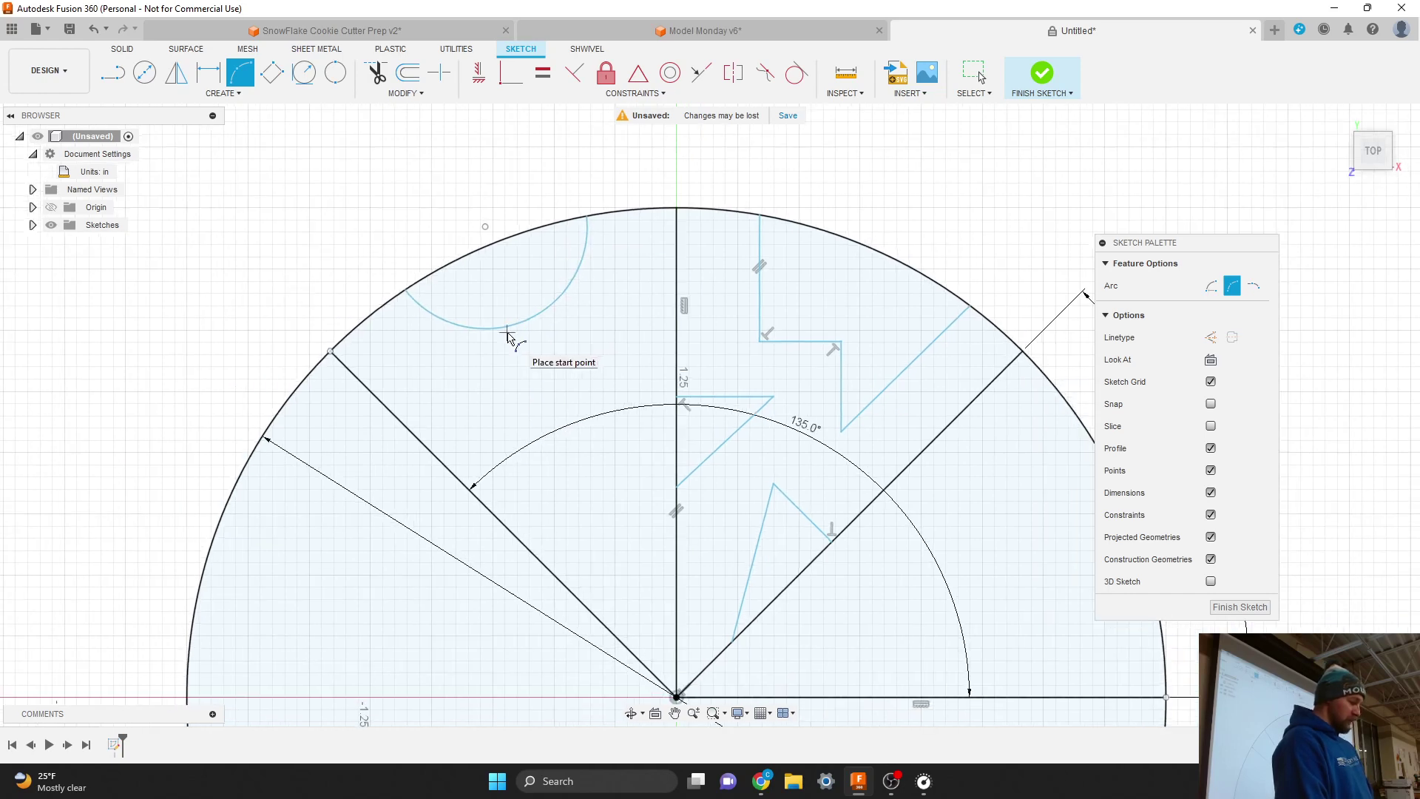
pyautogui.scroll(2, 528, 488)
pyautogui.scroll(1, 528, 489)
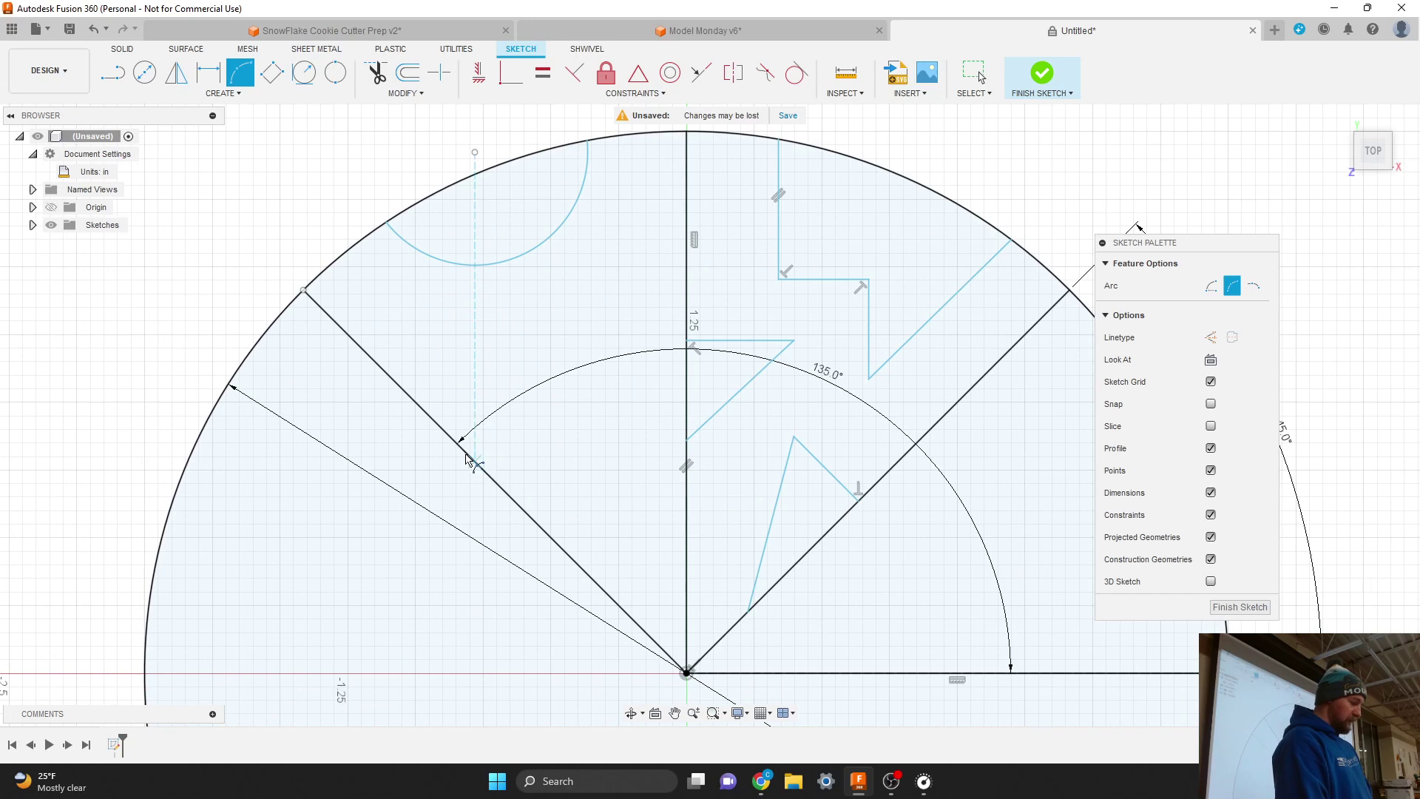
pyautogui.click(381, 368)
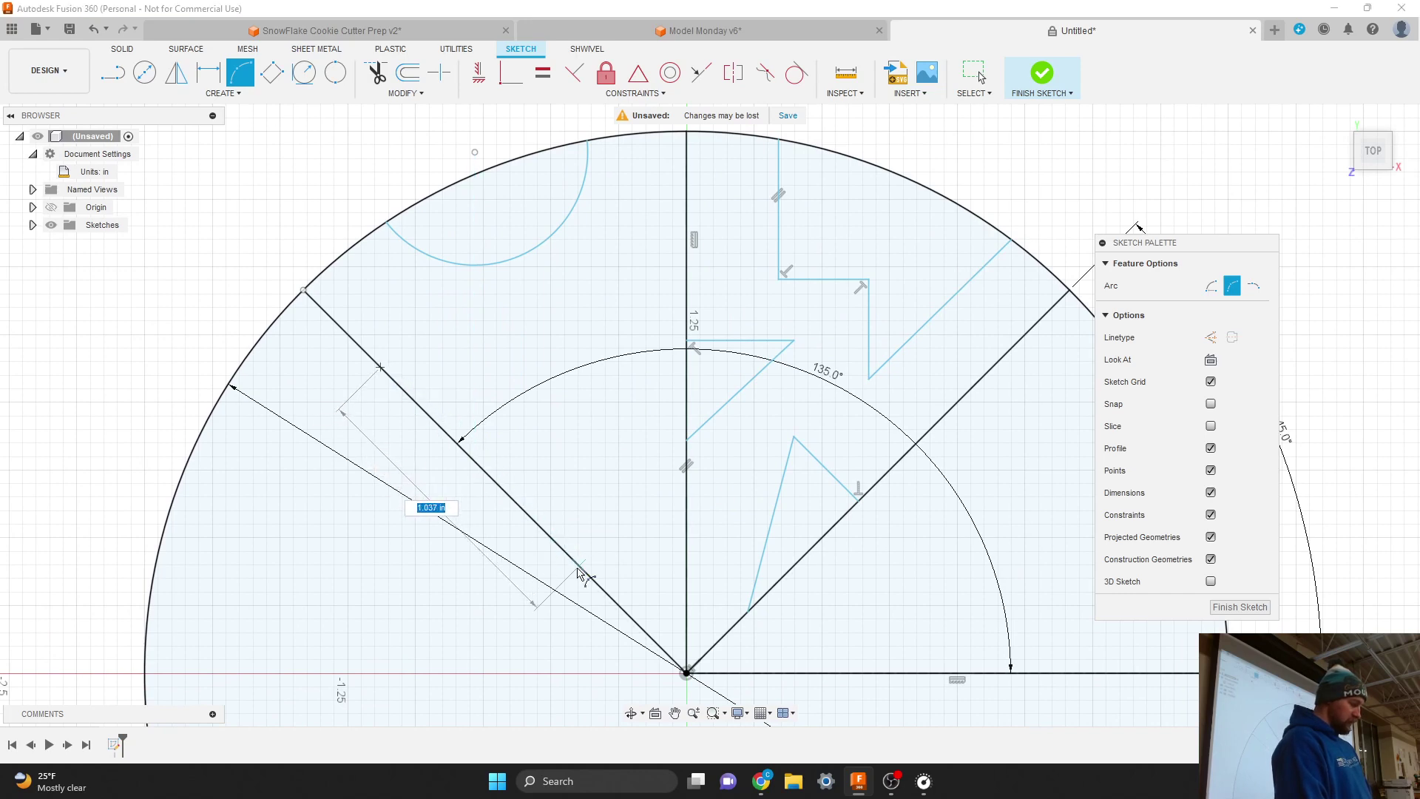
pyautogui.click(595, 582)
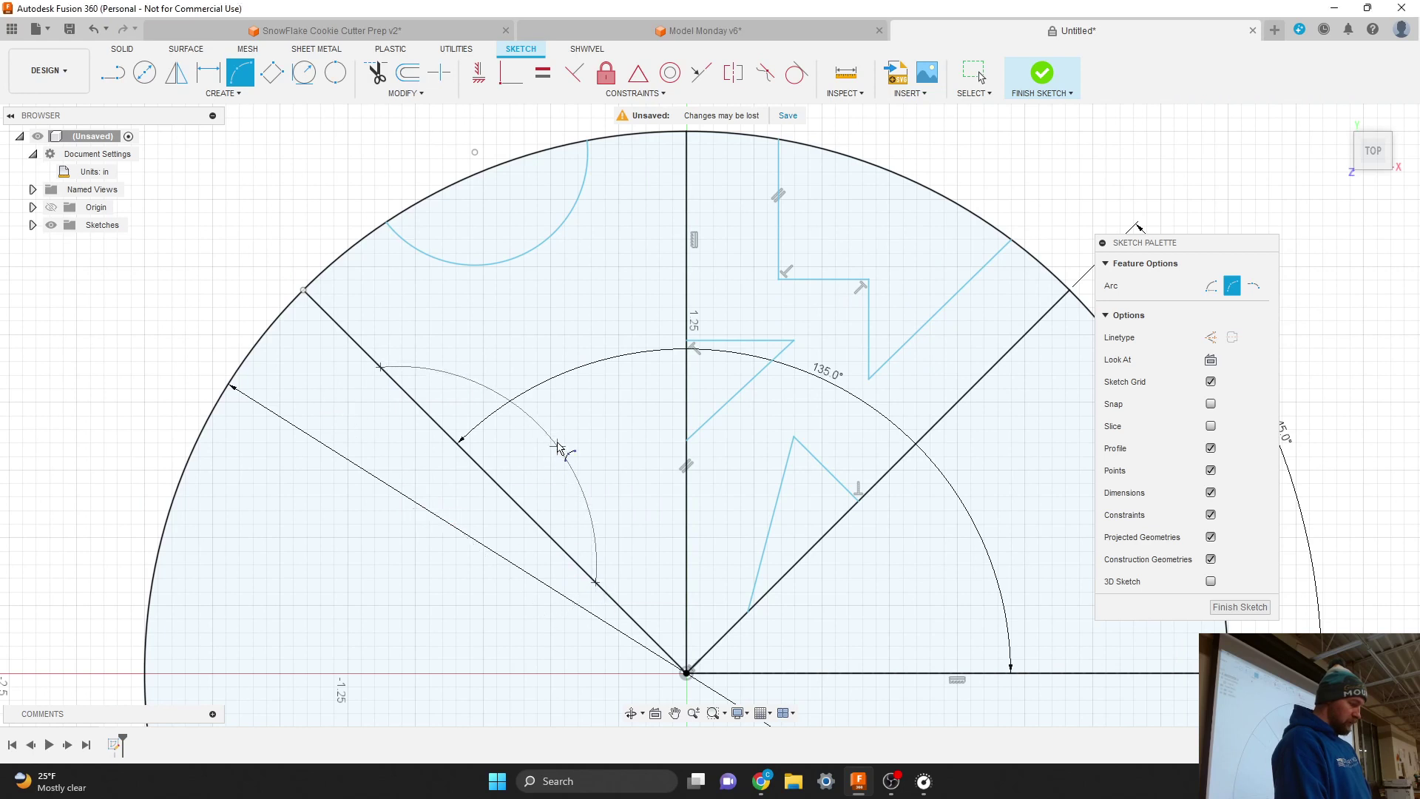
pyautogui.click(531, 394)
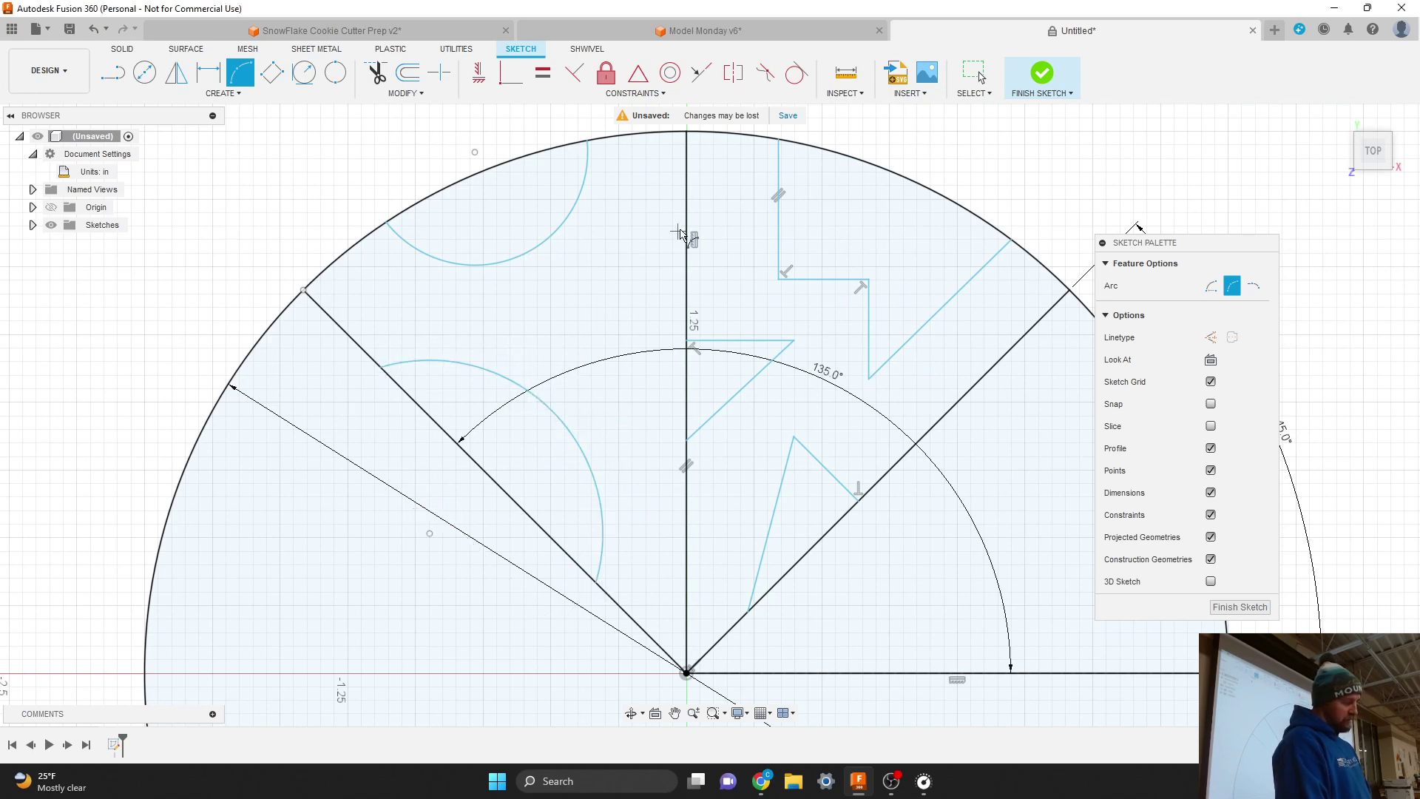
# Add two small leftward-bulging half-round arcs along the vertical centre line
pyautogui.click(686, 185)
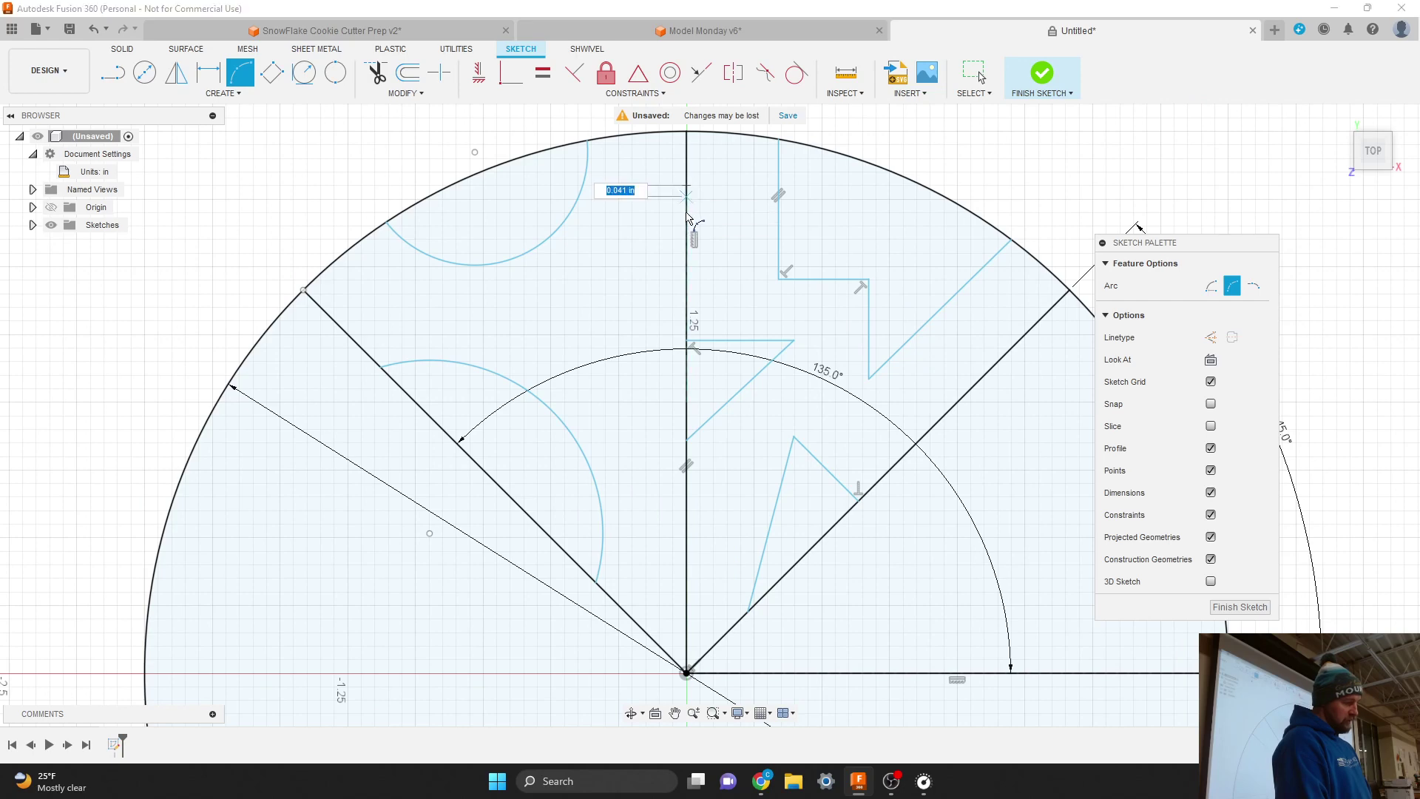
pyautogui.click(686, 322)
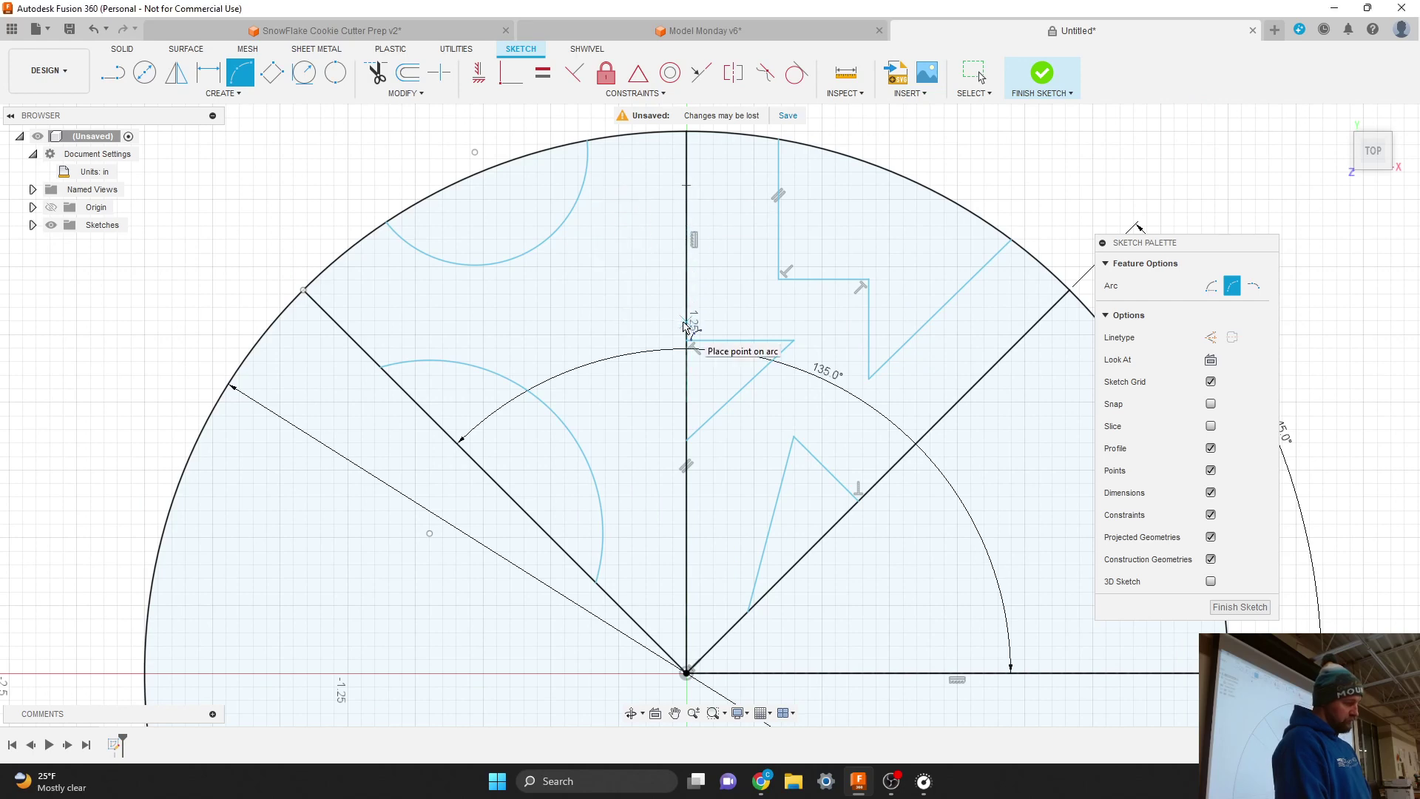
pyautogui.click(630, 256)
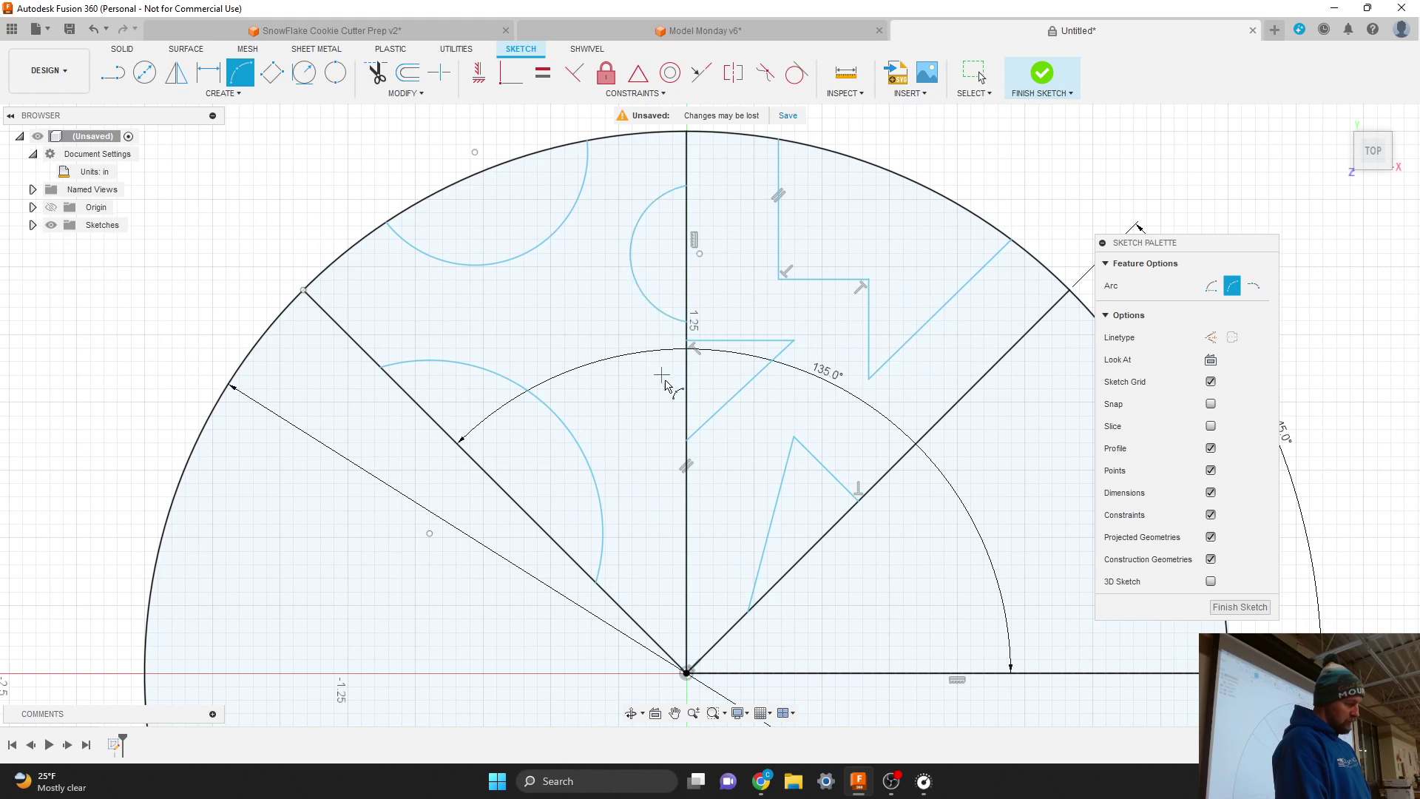
pyautogui.click(686, 381)
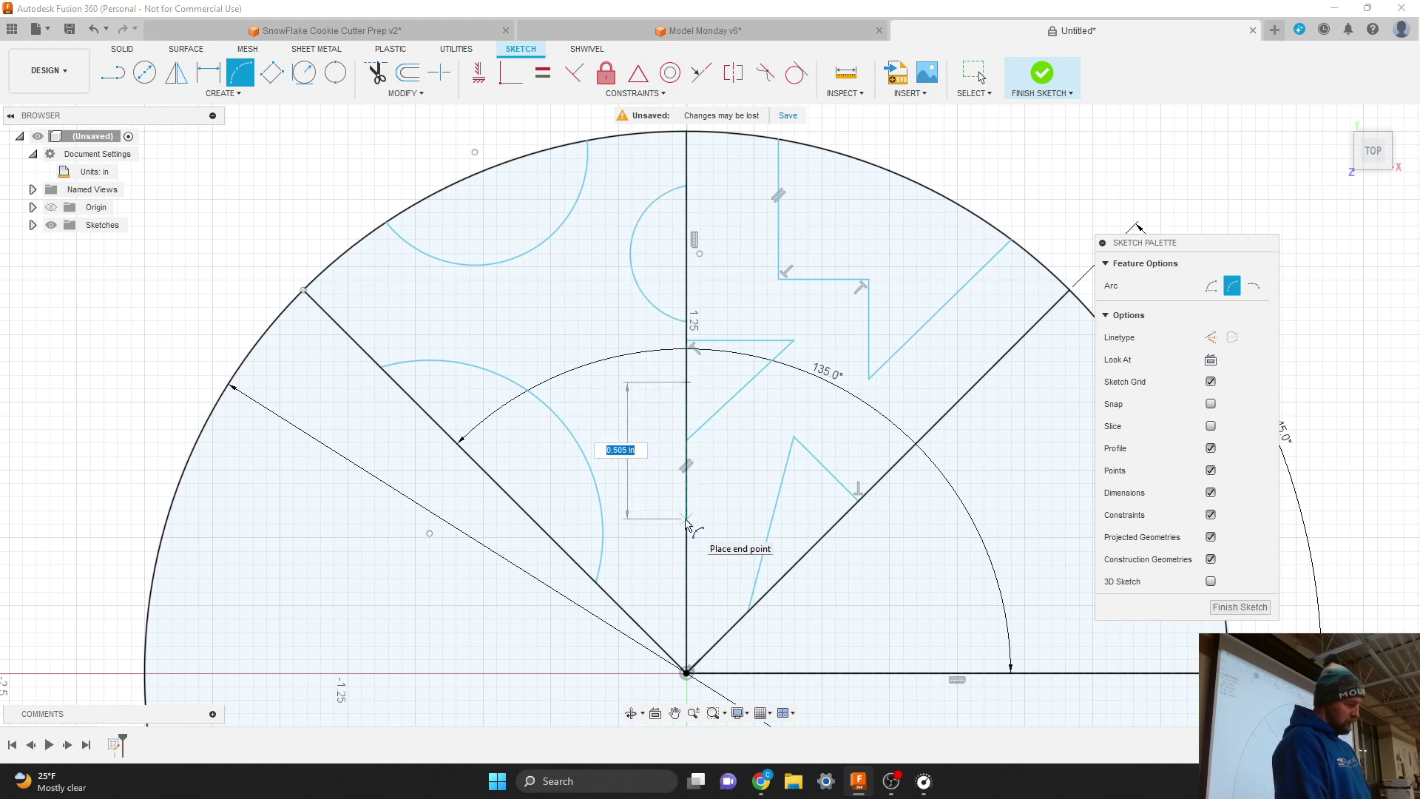
pyautogui.click(686, 518)
pyautogui.click(649, 451)
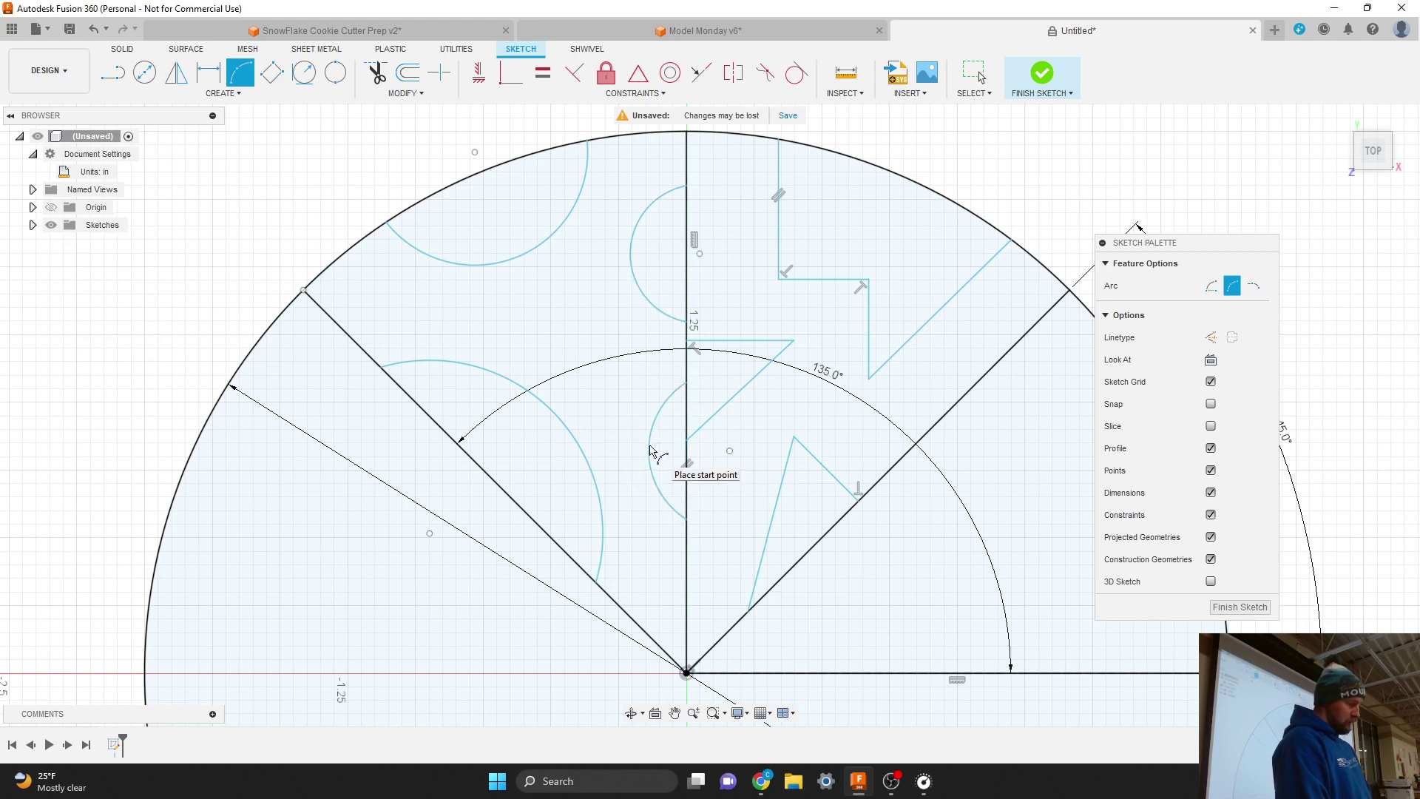
pyautogui.press('Escape')
pyautogui.click(565, 327)
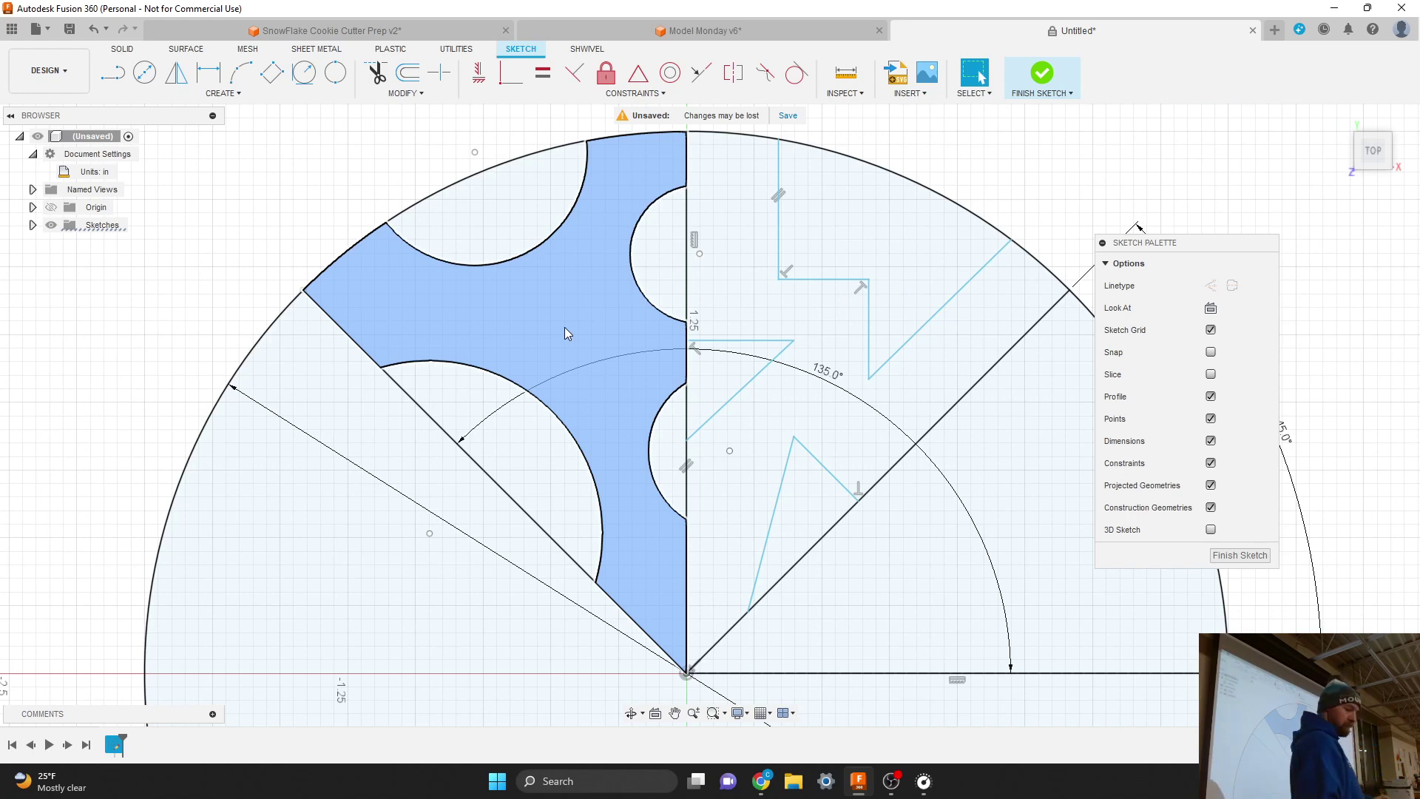
# Check the scalloped wedge and lightning-bolt profiles are closed, moving the 135° dimension outward
pyautogui.click(569, 322)
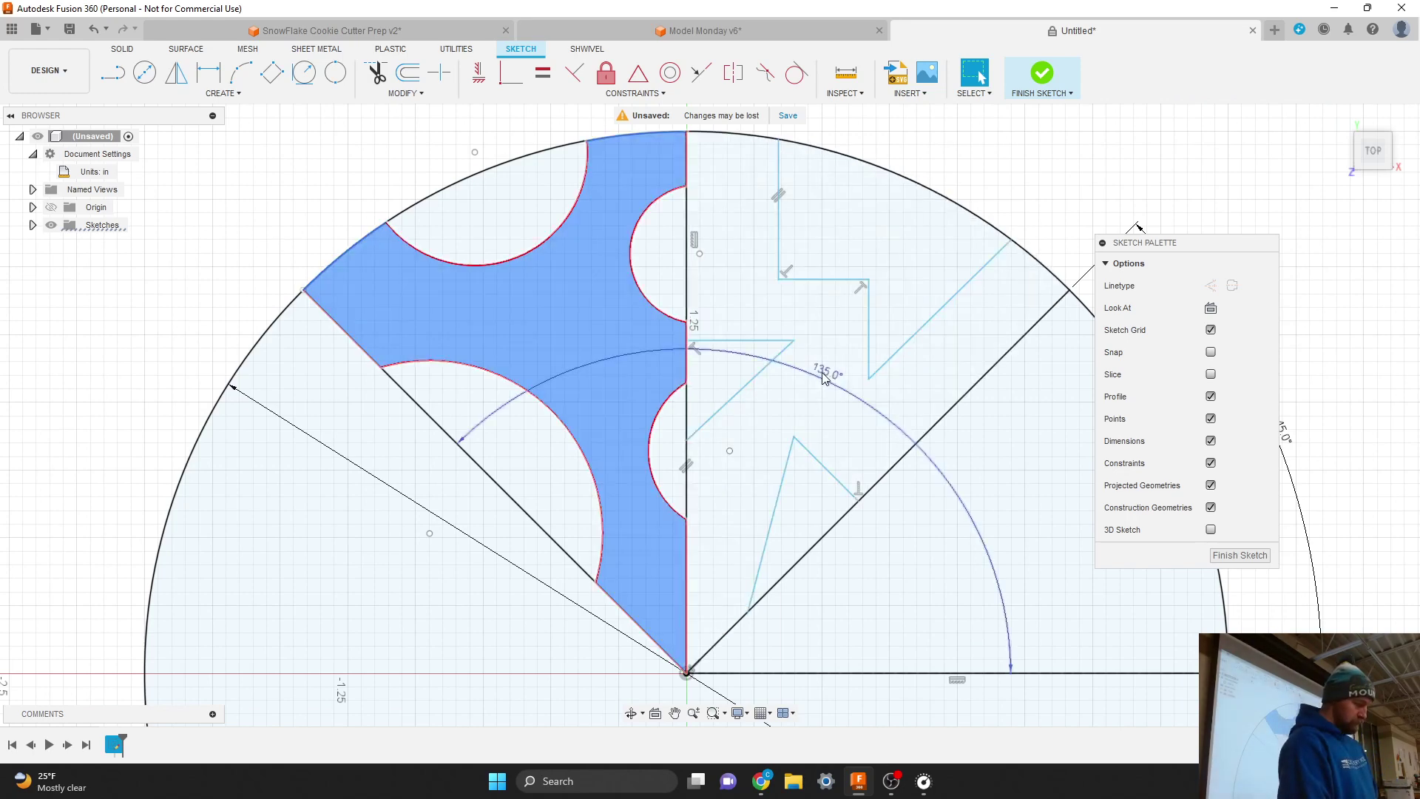
pyautogui.moveTo(824, 379)
pyautogui.mouseDown()
pyautogui.moveTo(836, 388)
pyautogui.moveTo(928, 291)
pyautogui.moveTo(953, 129)
pyautogui.moveTo(1036, 110)
pyautogui.mouseUp()
pyautogui.scroll(-1, 891, 289)
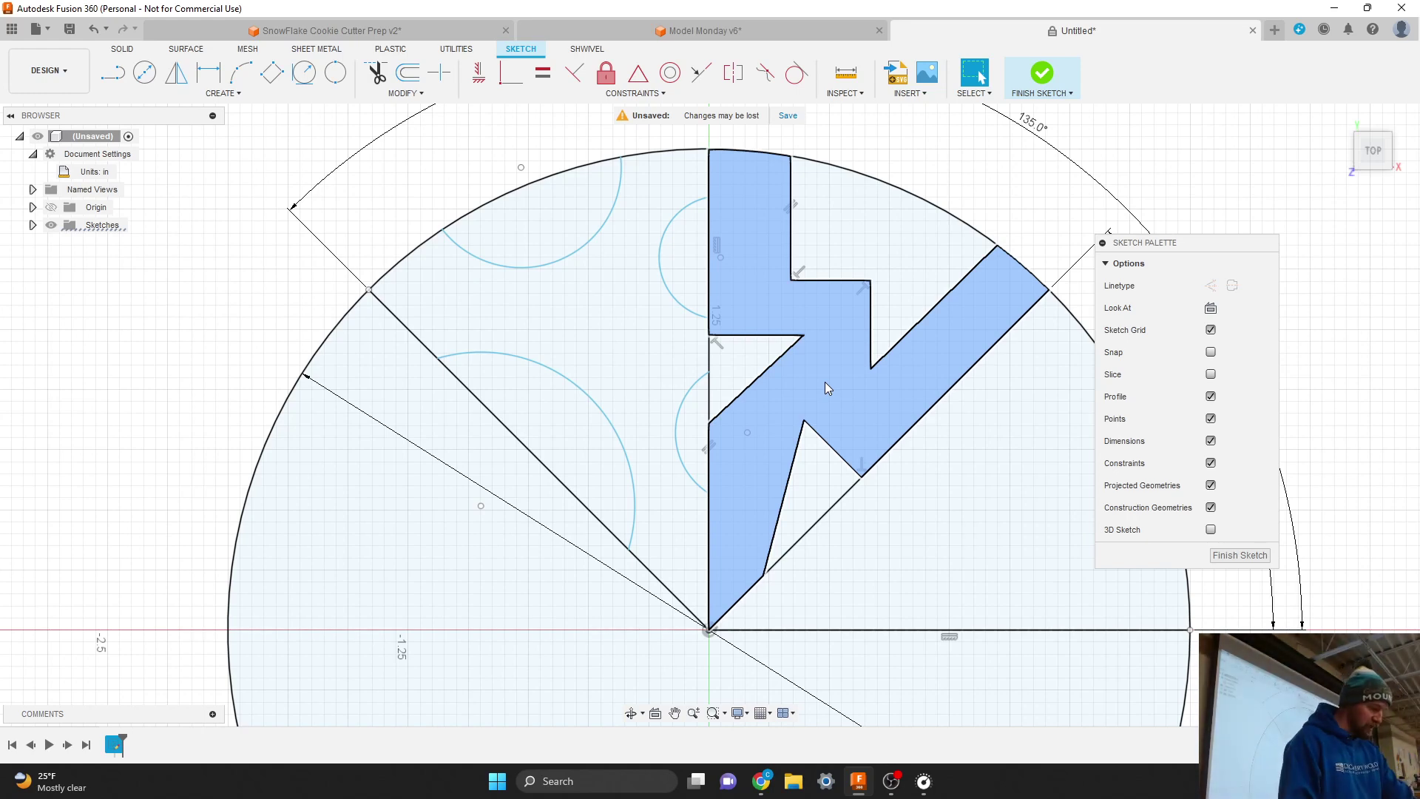
pyautogui.click(823, 381)
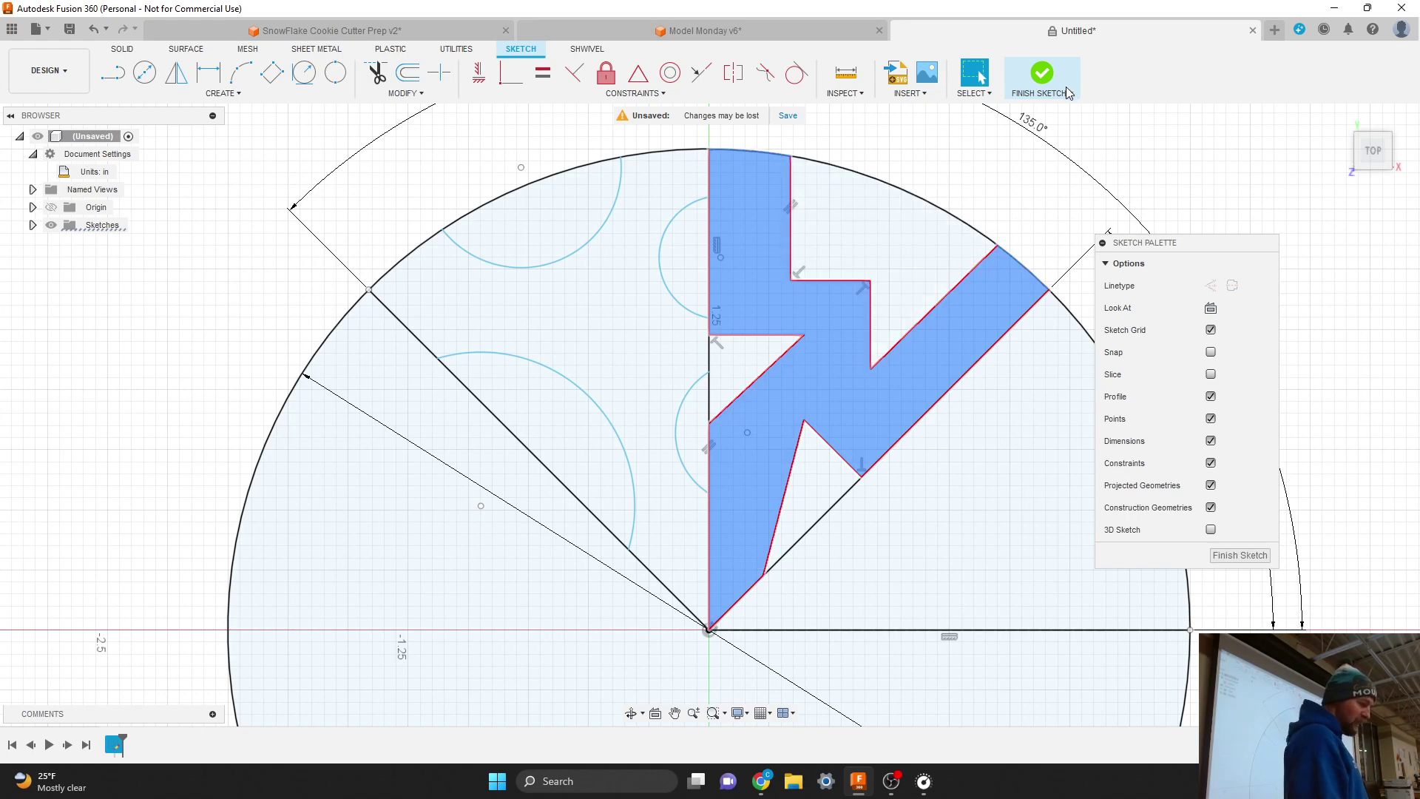
pyautogui.click(1113, 151)
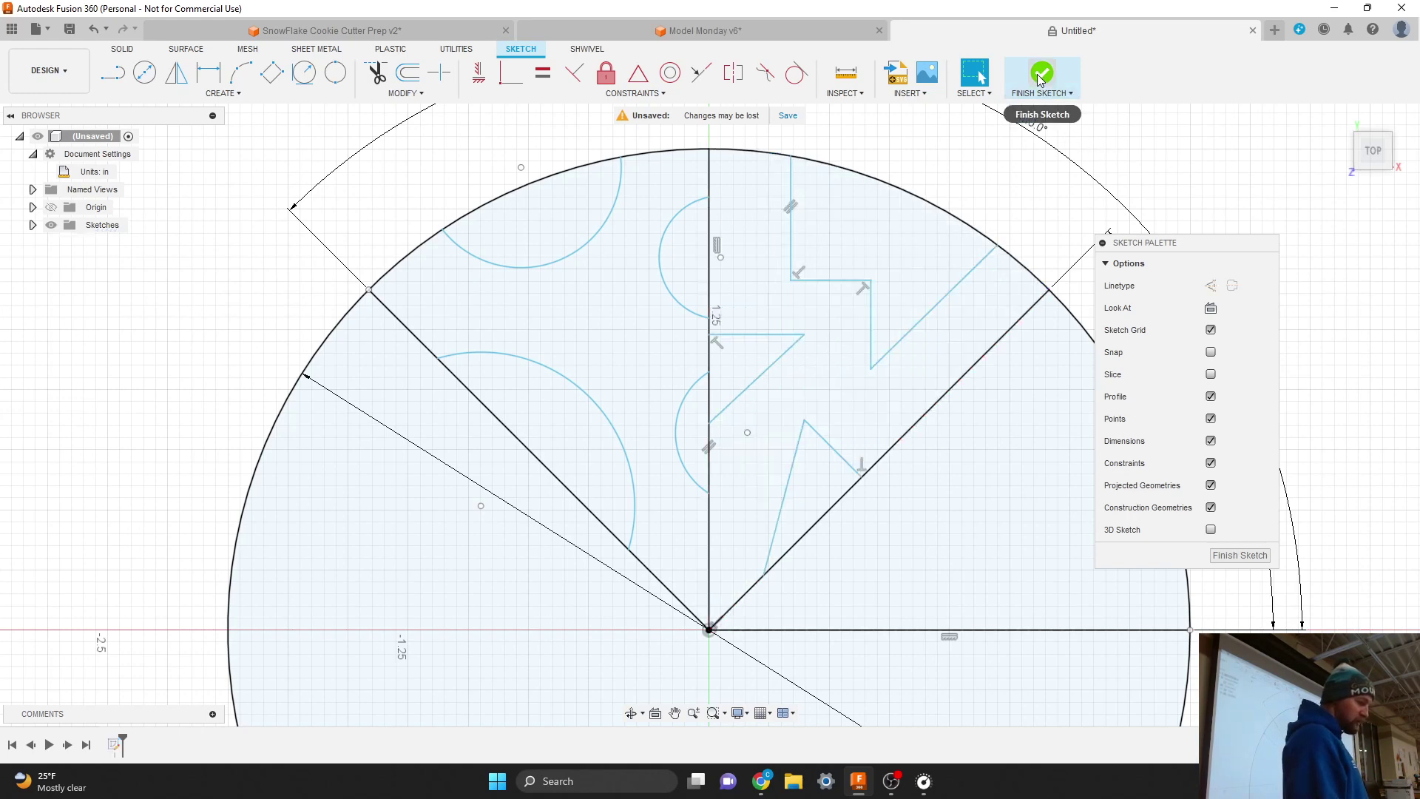
# Clear the profile selection and delete the three arcs from the left wedge
pyautogui.scroll(-3, 865, 168)
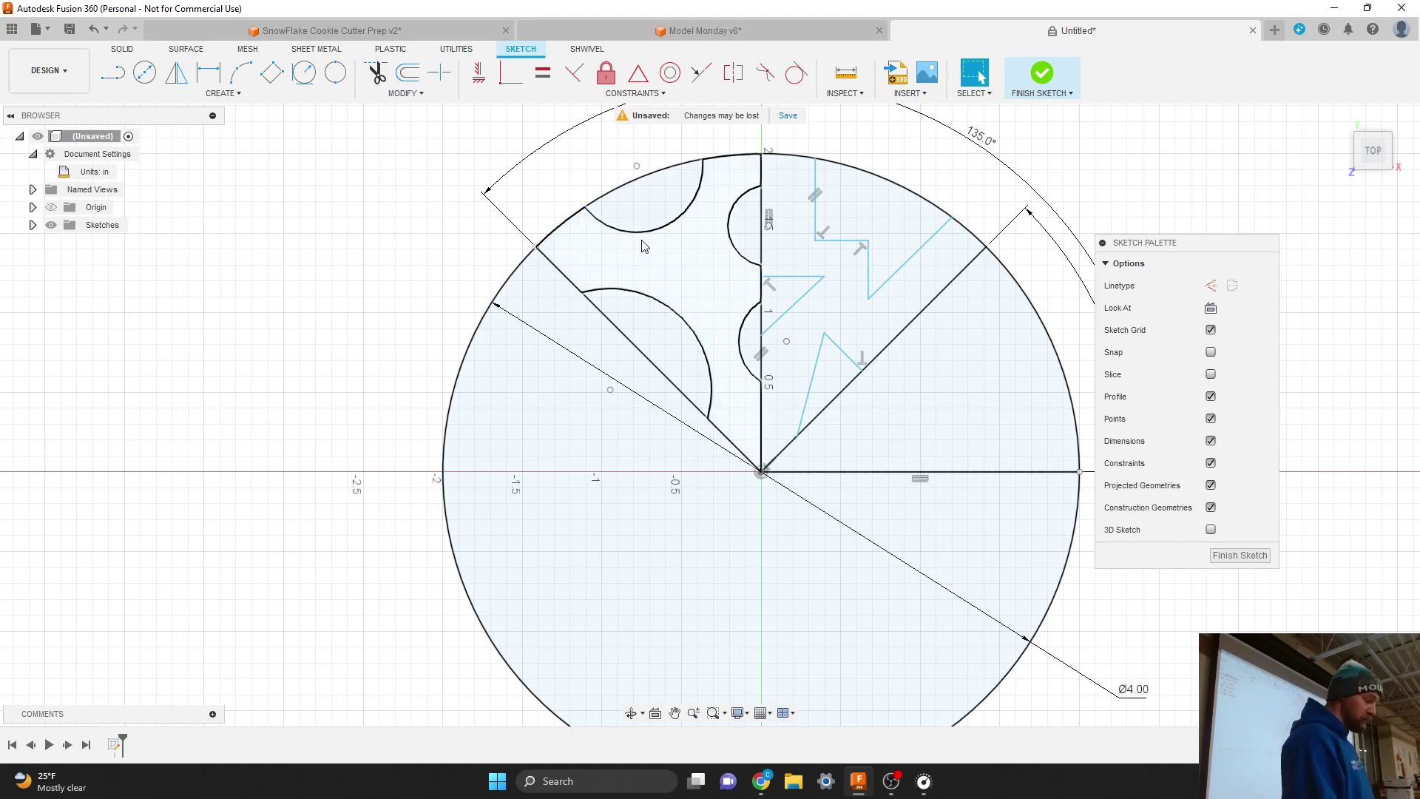
pyautogui.click(851, 300)
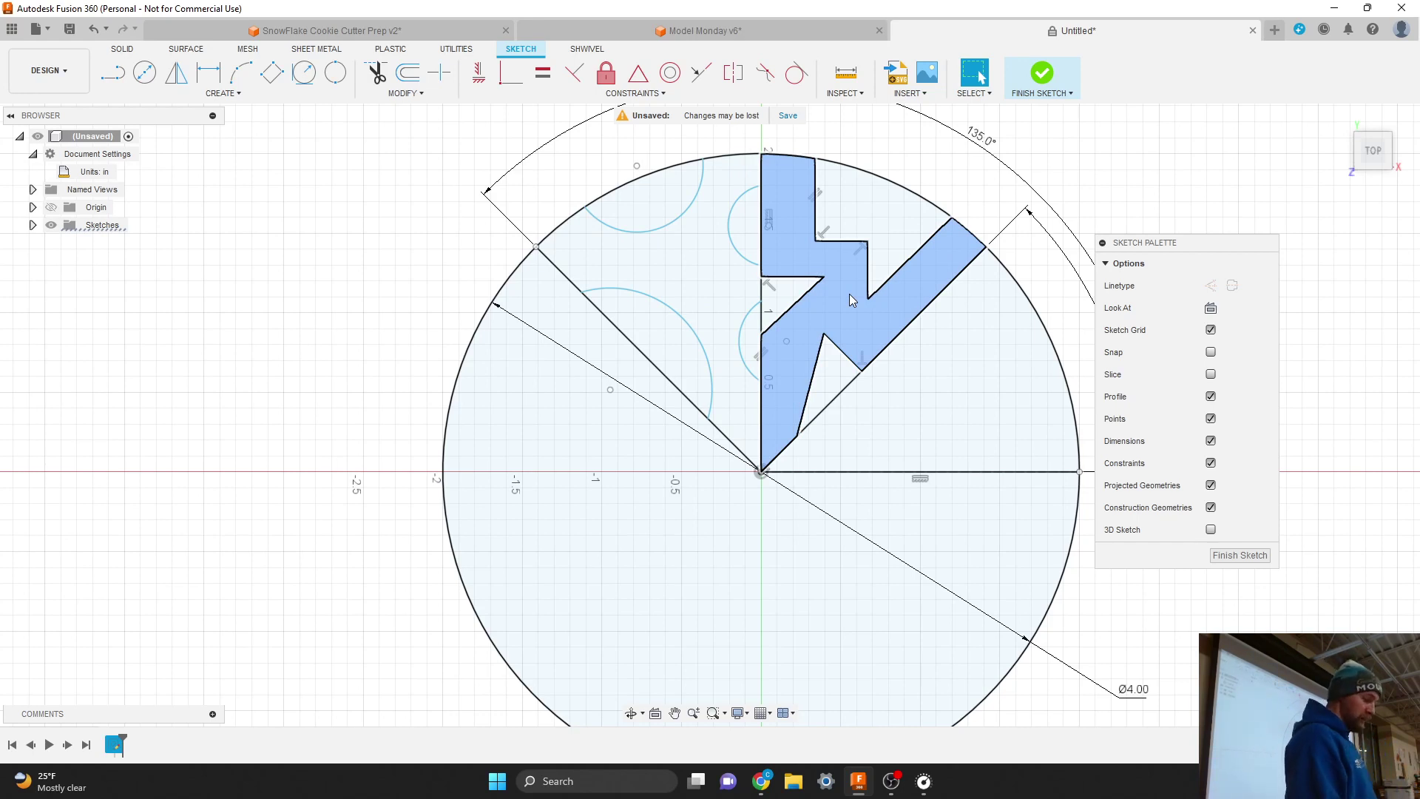
pyautogui.press('Delete')
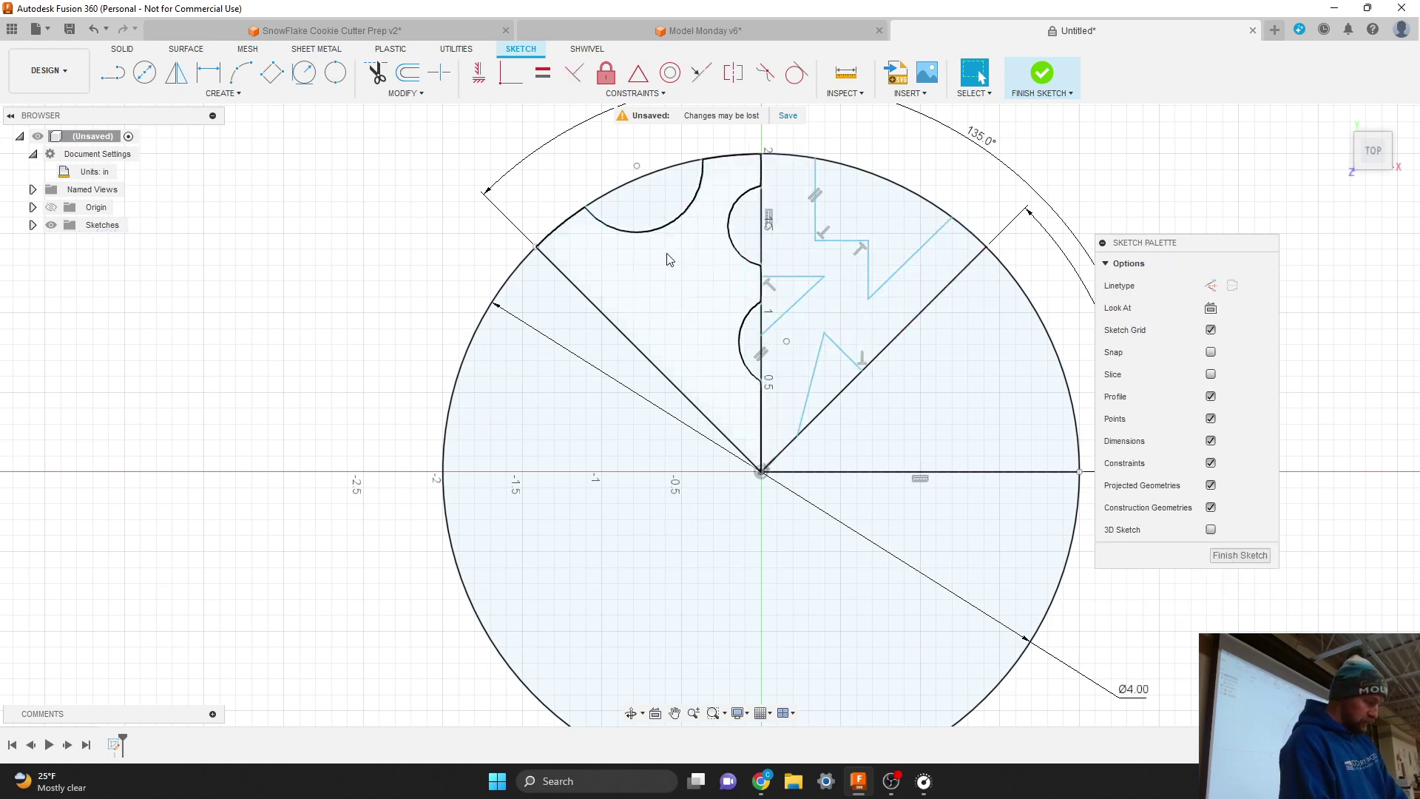
pyautogui.click(667, 229)
pyautogui.click(732, 230)
pyautogui.press('Delete')
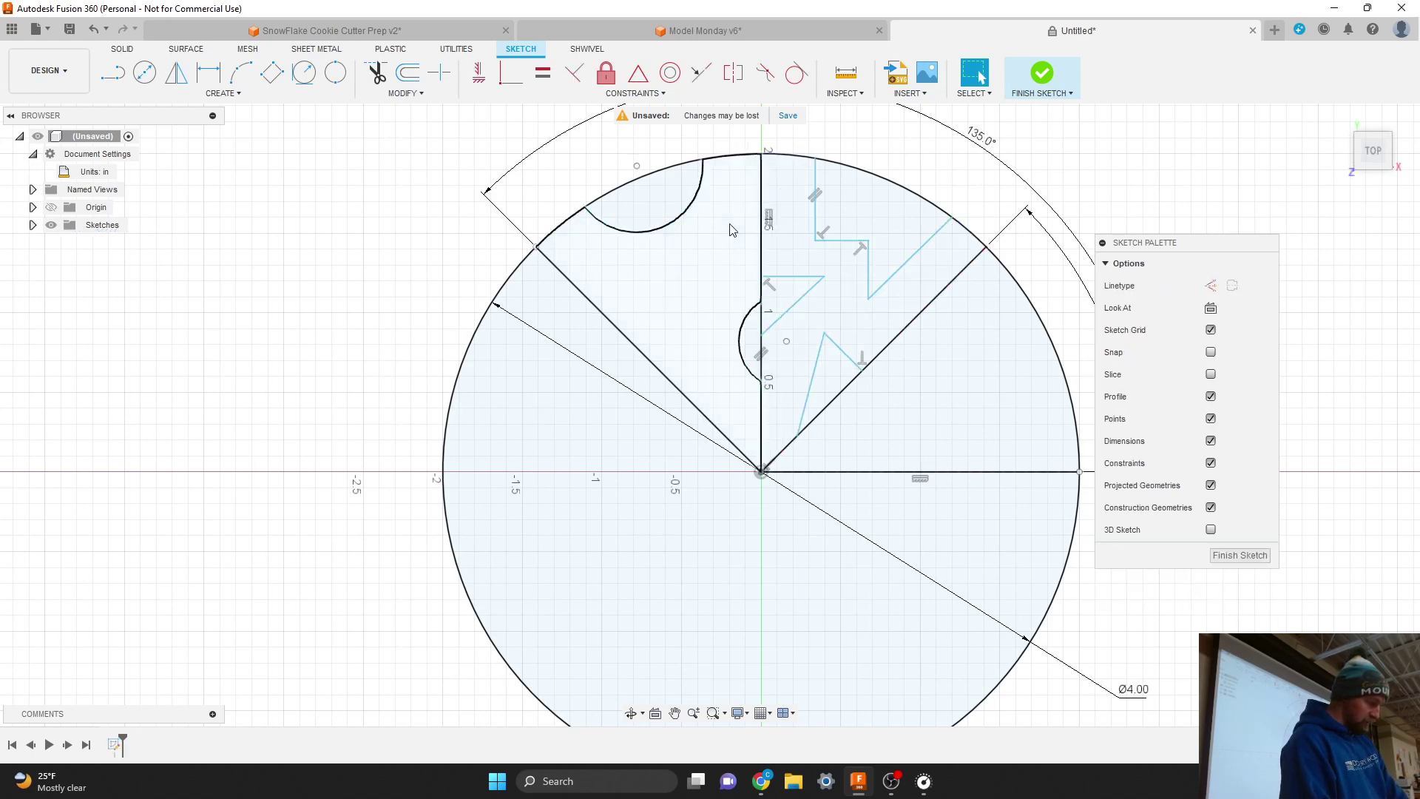
pyautogui.click(698, 216)
pyautogui.press('Delete')
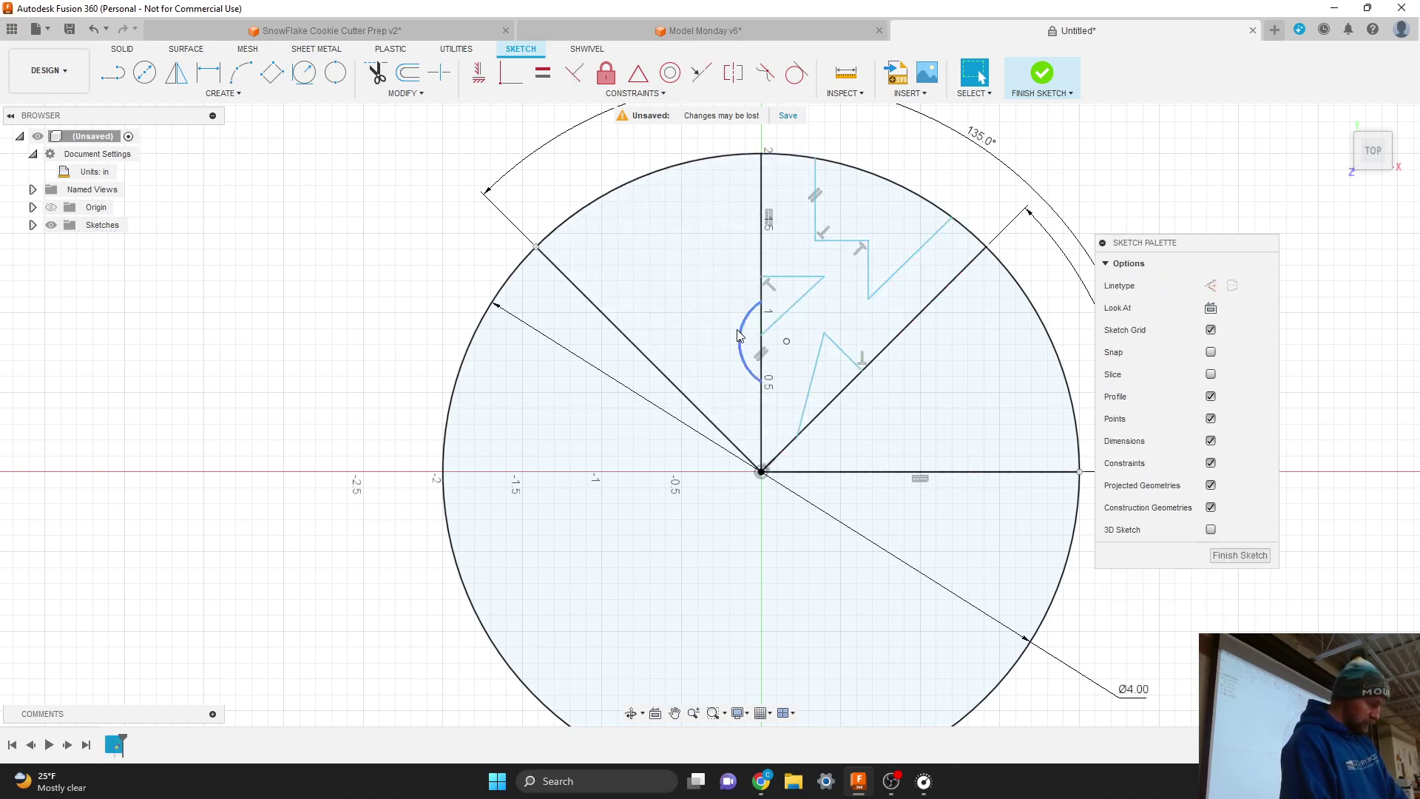
pyautogui.click(738, 335)
pyautogui.press('Delete')
# Delete the upper-left diagonal with its 135° dimension and zoom out
pyautogui.click(643, 358)
pyautogui.press('Delete')
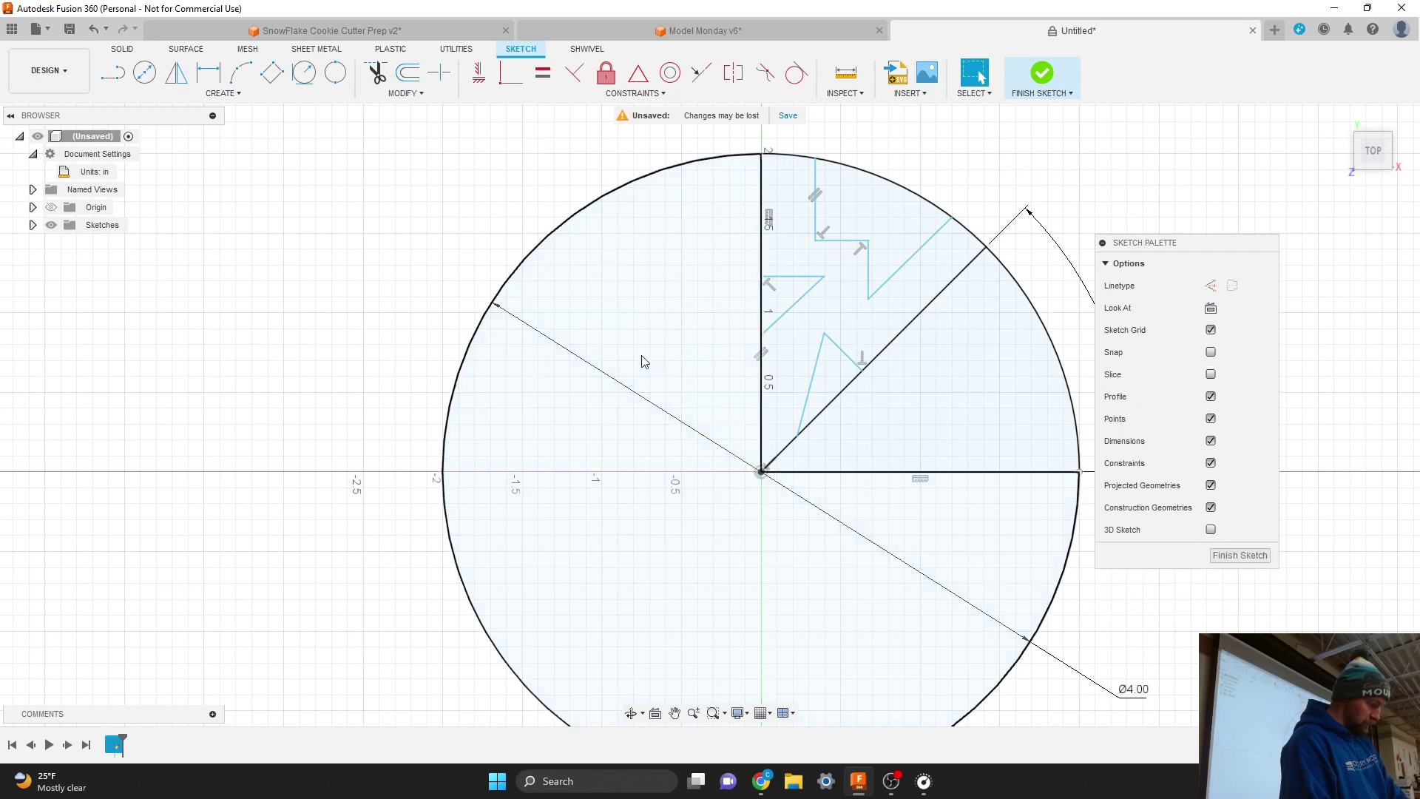
pyautogui.scroll(-2, 654, 166)
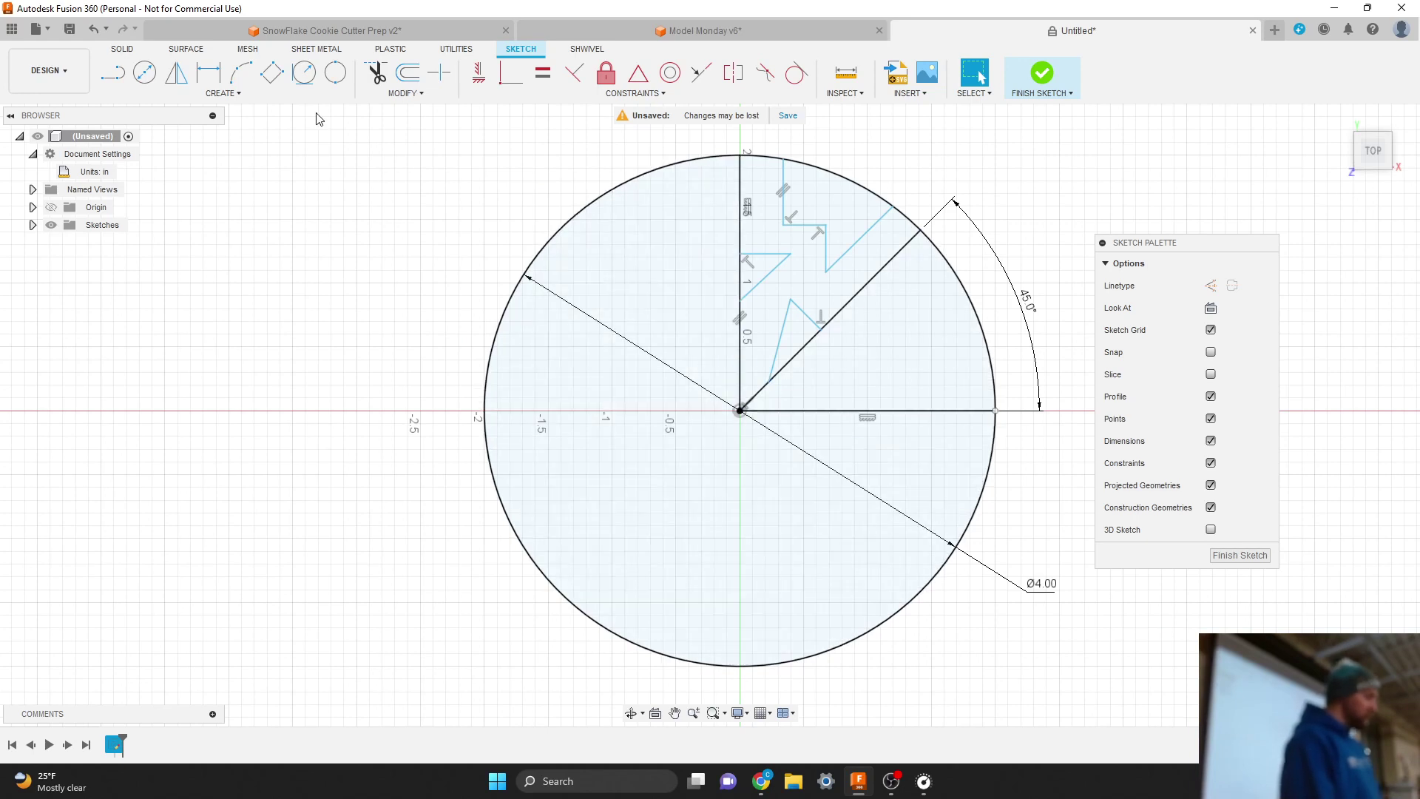
# Start a Mirror and try picking the zigzag arm segments as objects
pyautogui.click(224, 94)
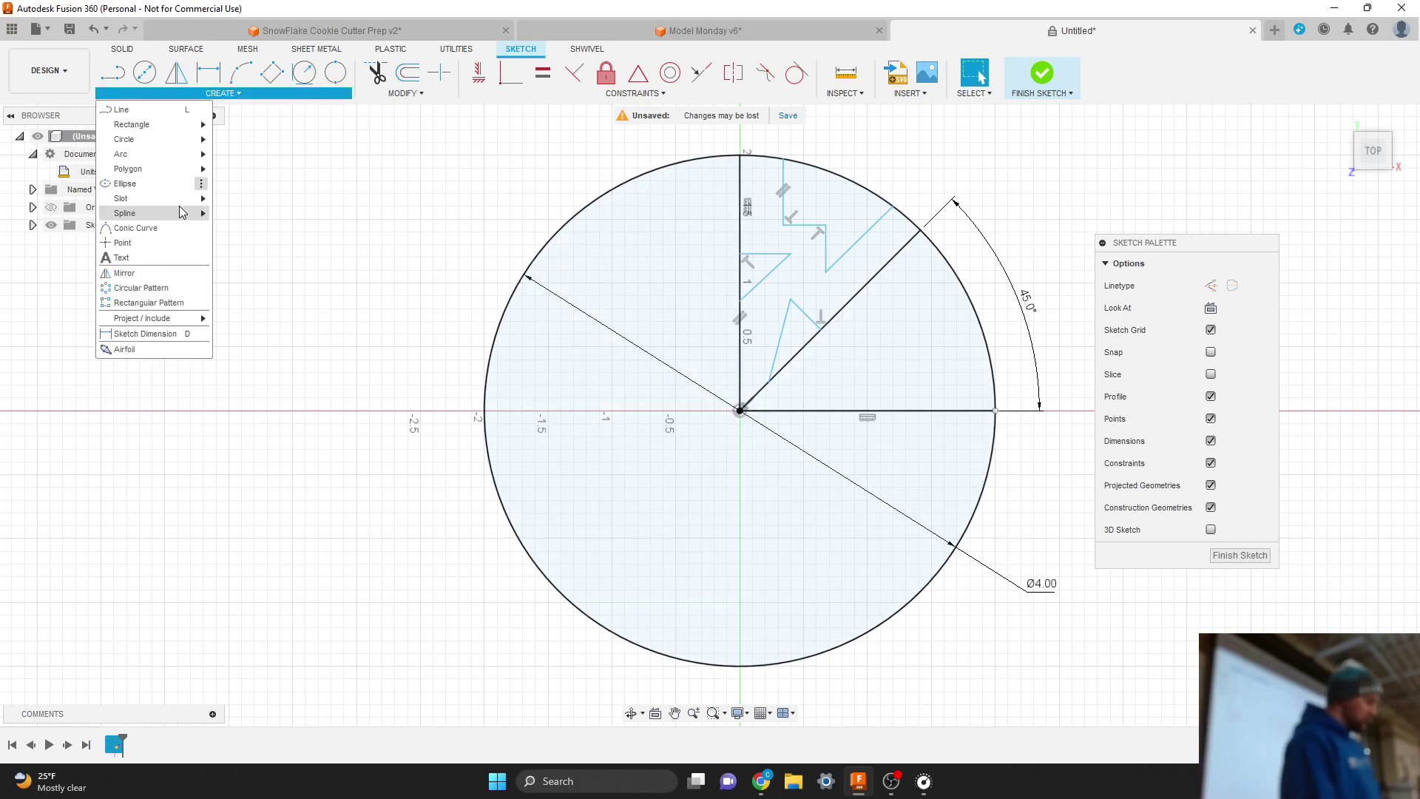
pyautogui.click(169, 279)
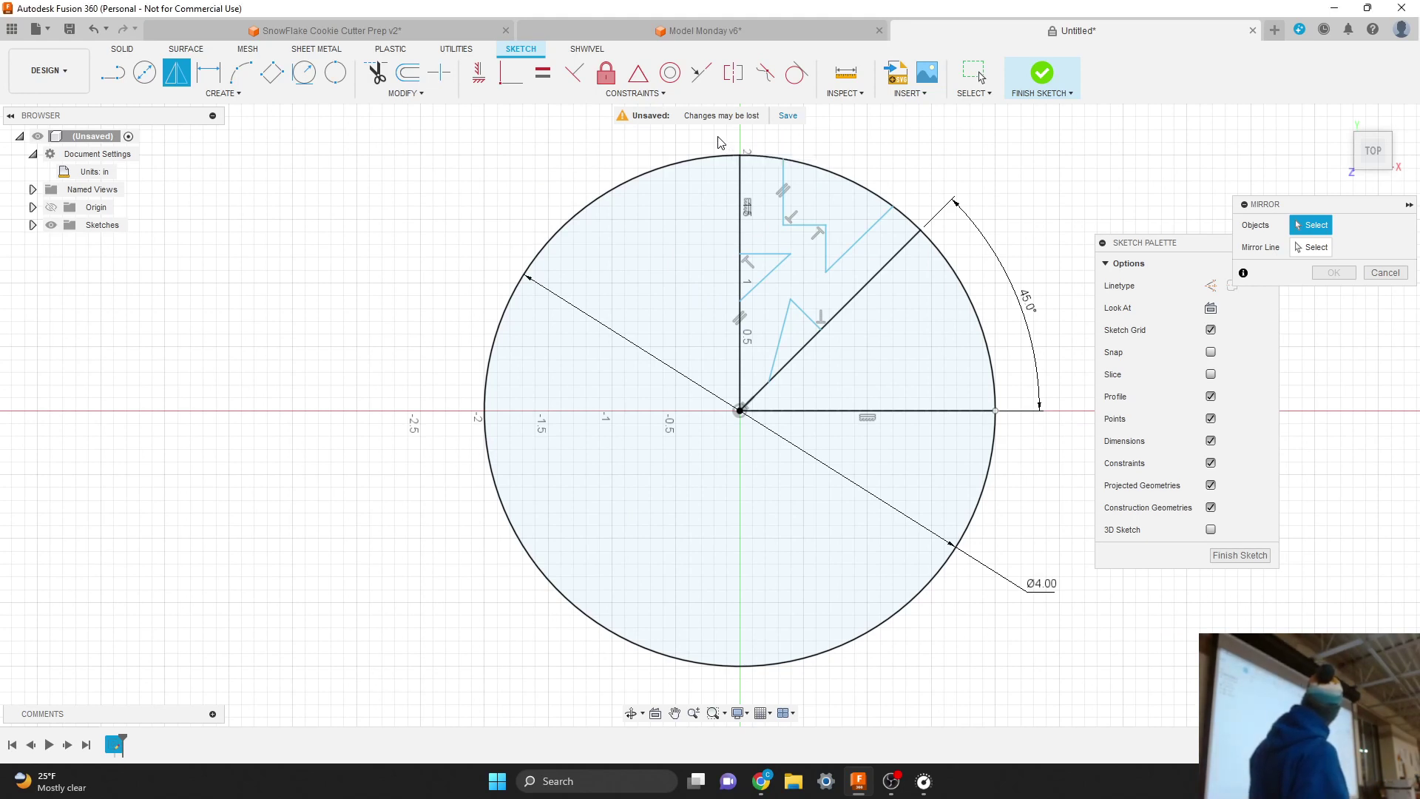
pyautogui.moveTo(717, 136)
pyautogui.mouseDown()
pyautogui.moveTo(841, 293)
pyautogui.moveTo(920, 449)
pyautogui.moveTo(947, 454)
pyautogui.mouseUp()
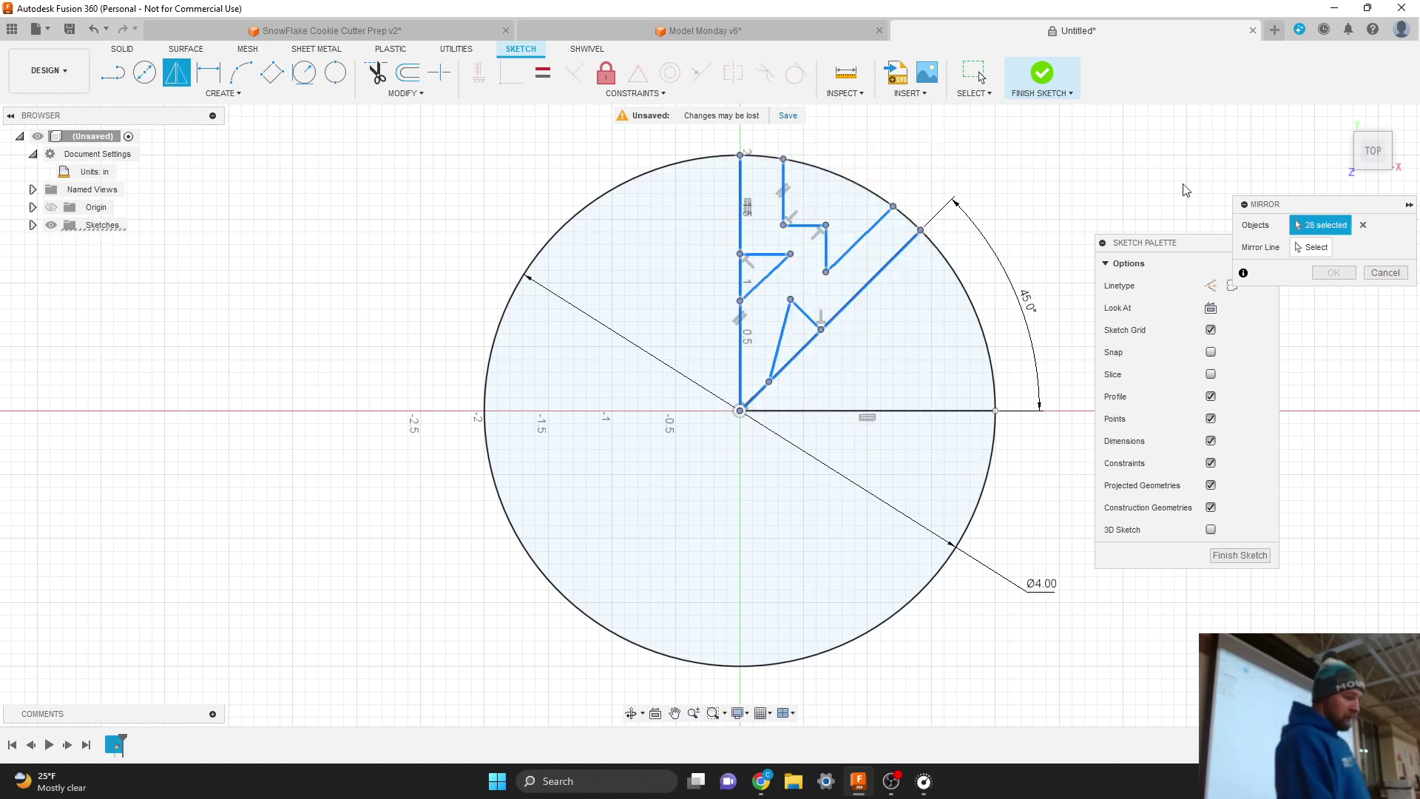
pyautogui.click(1363, 225)
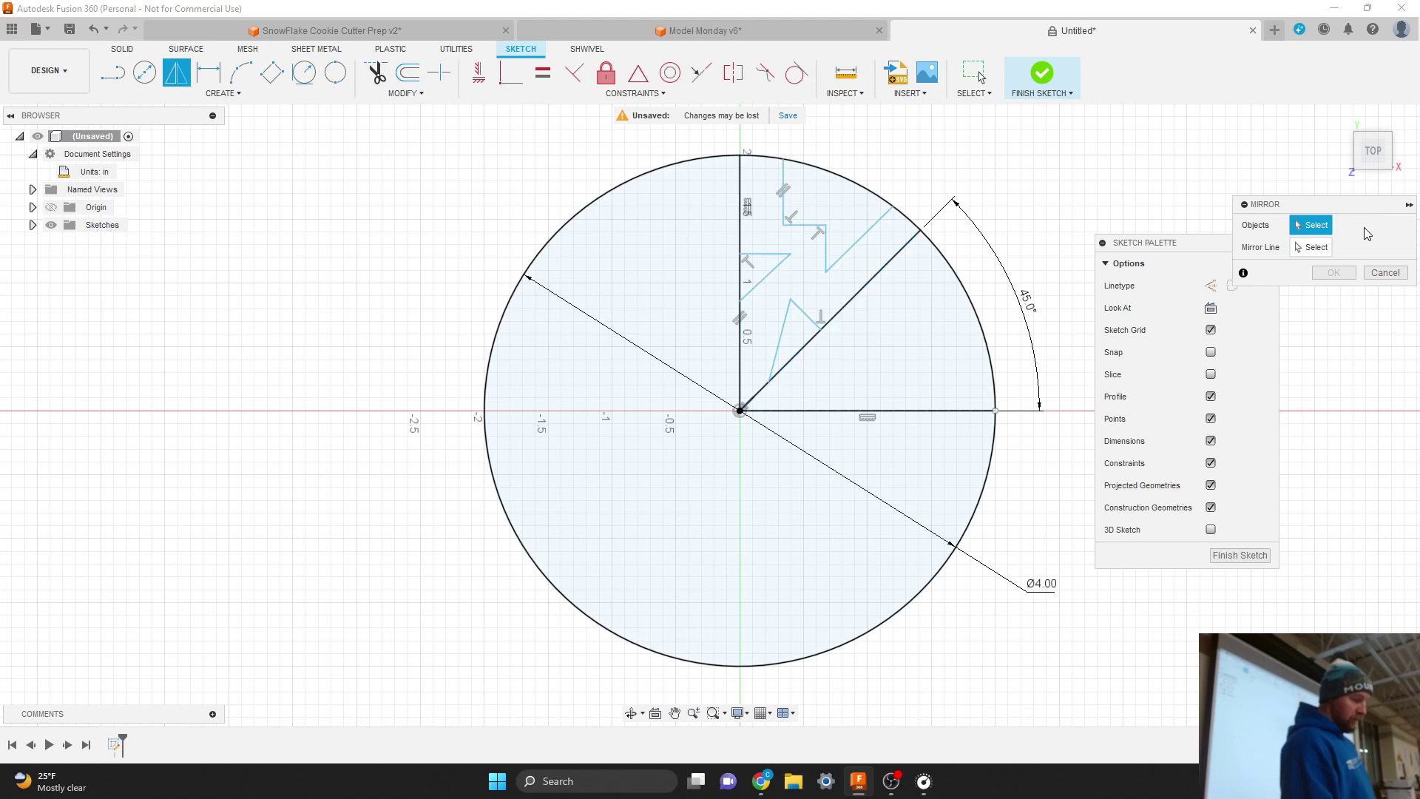
pyautogui.click(784, 198)
pyautogui.click(808, 225)
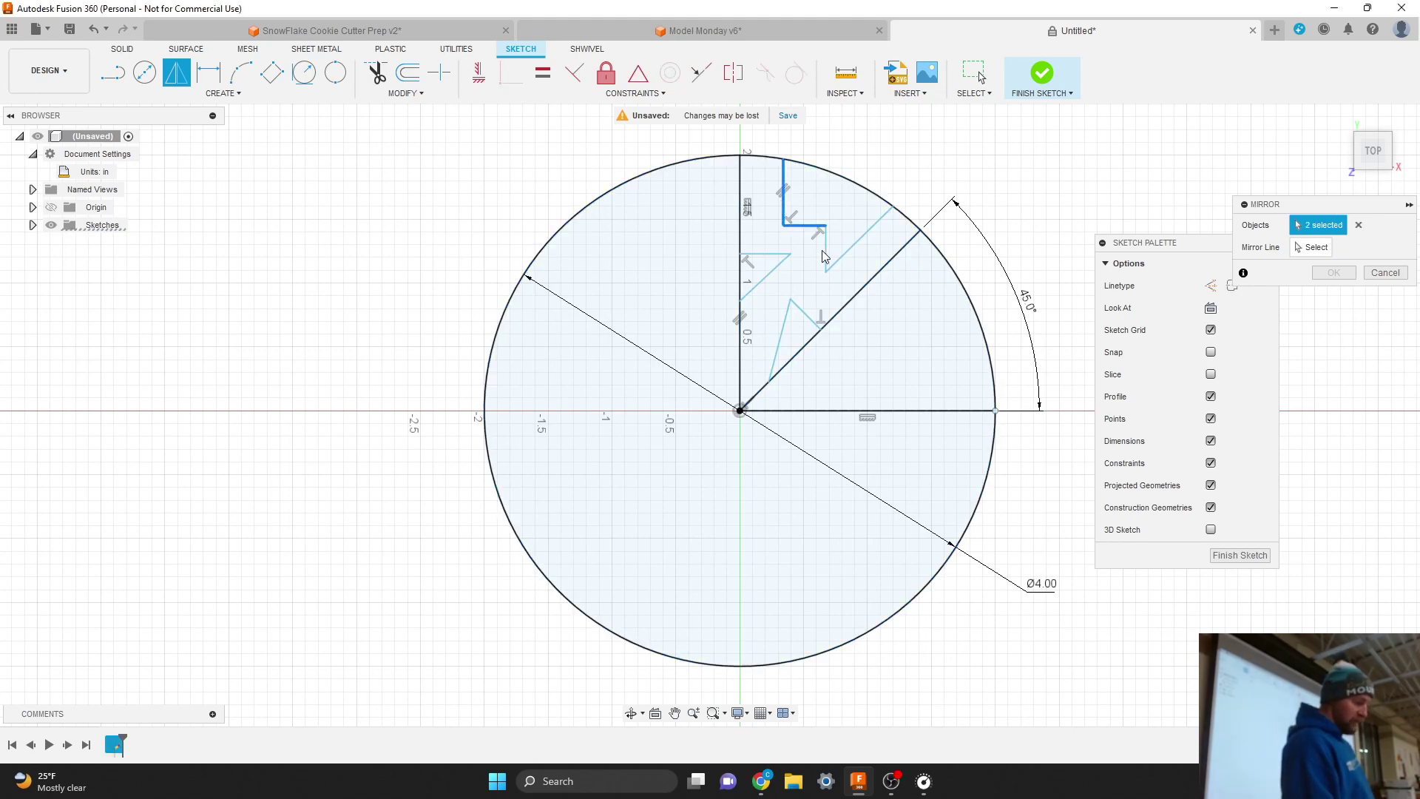
pyautogui.click(826, 248)
pyautogui.click(850, 254)
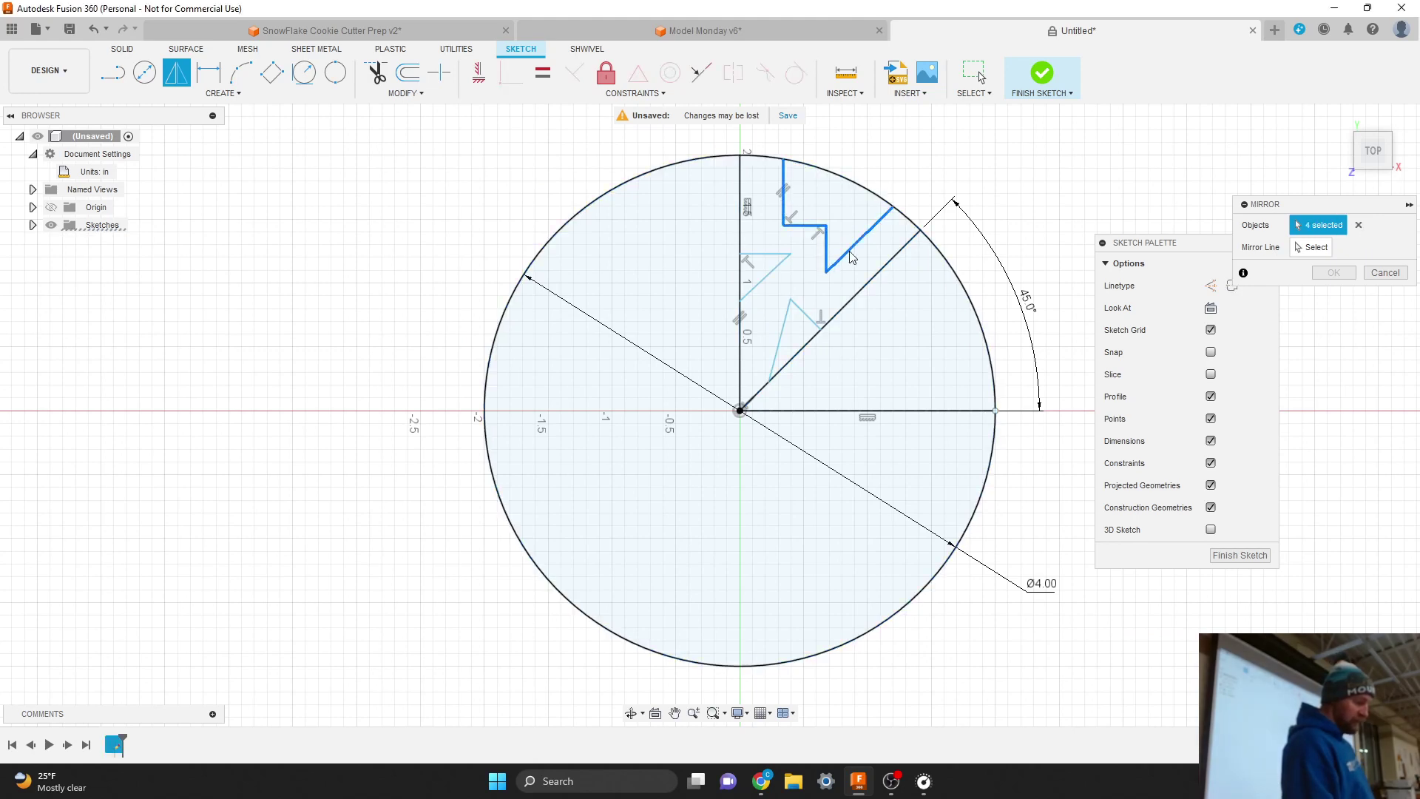
pyautogui.click(1358, 225)
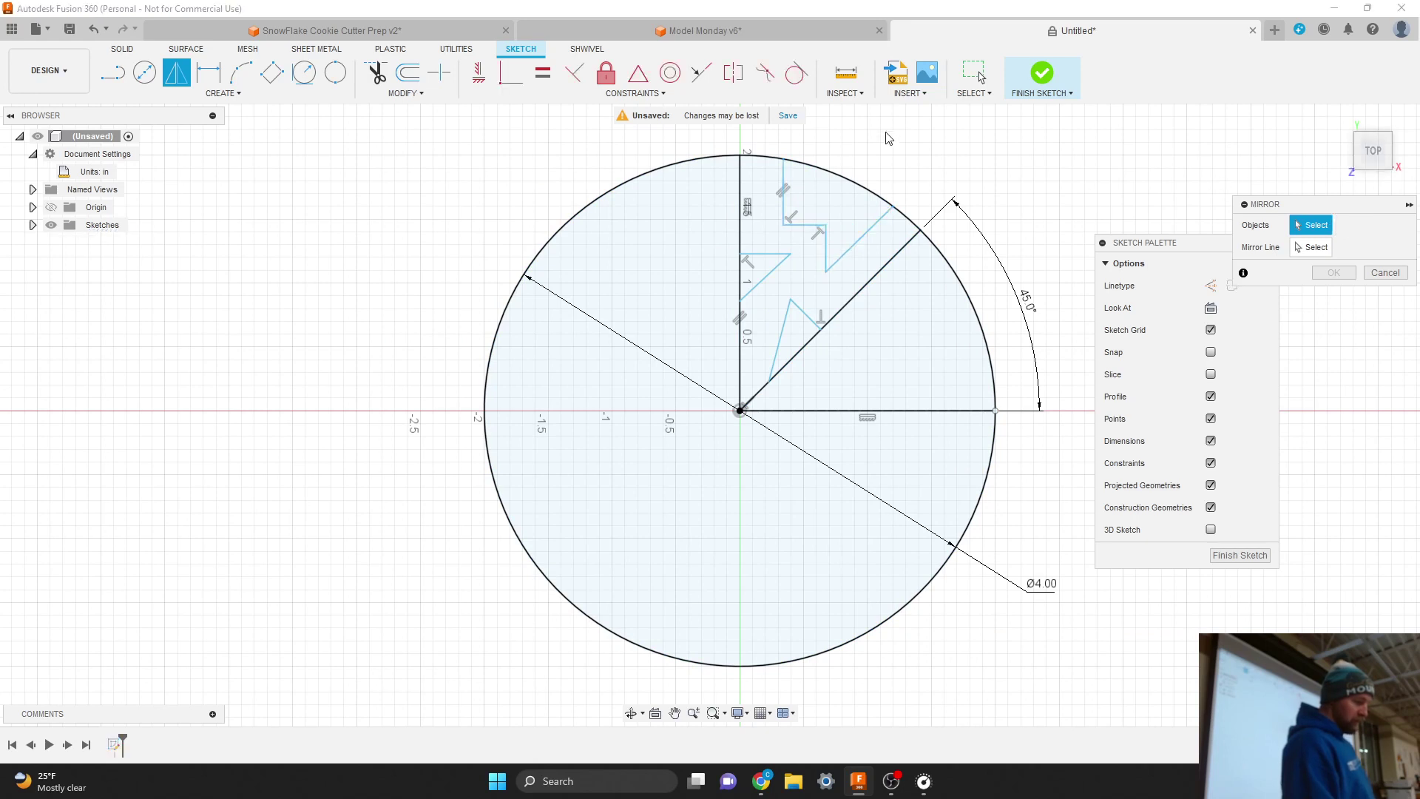
# Window-select the 28 arm lines as the mirror objects
pyautogui.moveTo(721, 138)
pyautogui.mouseDown()
pyautogui.moveTo(909, 433)
pyautogui.moveTo(939, 437)
pyautogui.mouseUp()
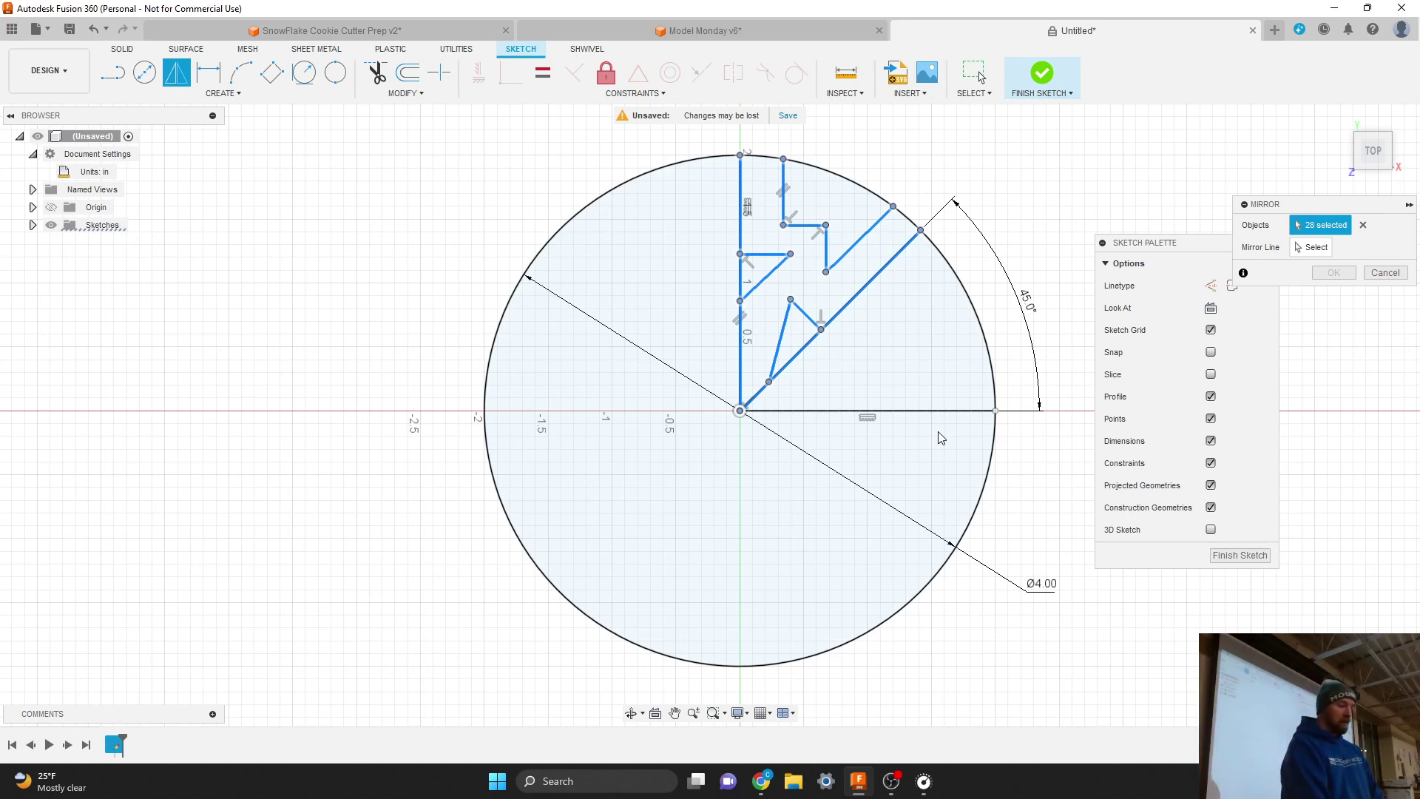
pyautogui.click(1363, 225)
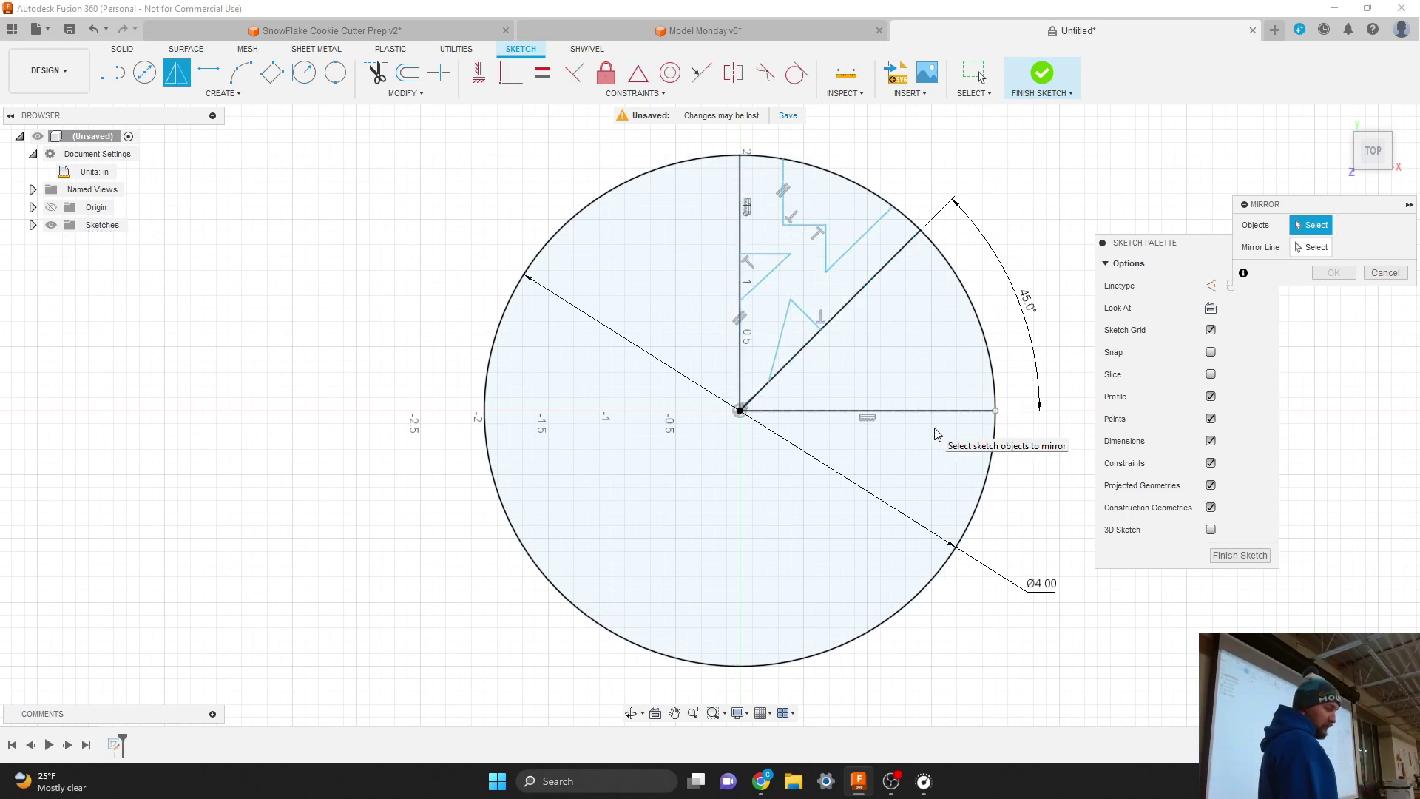
pyautogui.moveTo(945, 429)
pyautogui.mouseDown()
pyautogui.moveTo(739, 308)
pyautogui.moveTo(671, 191)
pyautogui.moveTo(683, 144)
pyautogui.moveTo(714, 137)
pyautogui.mouseUp()
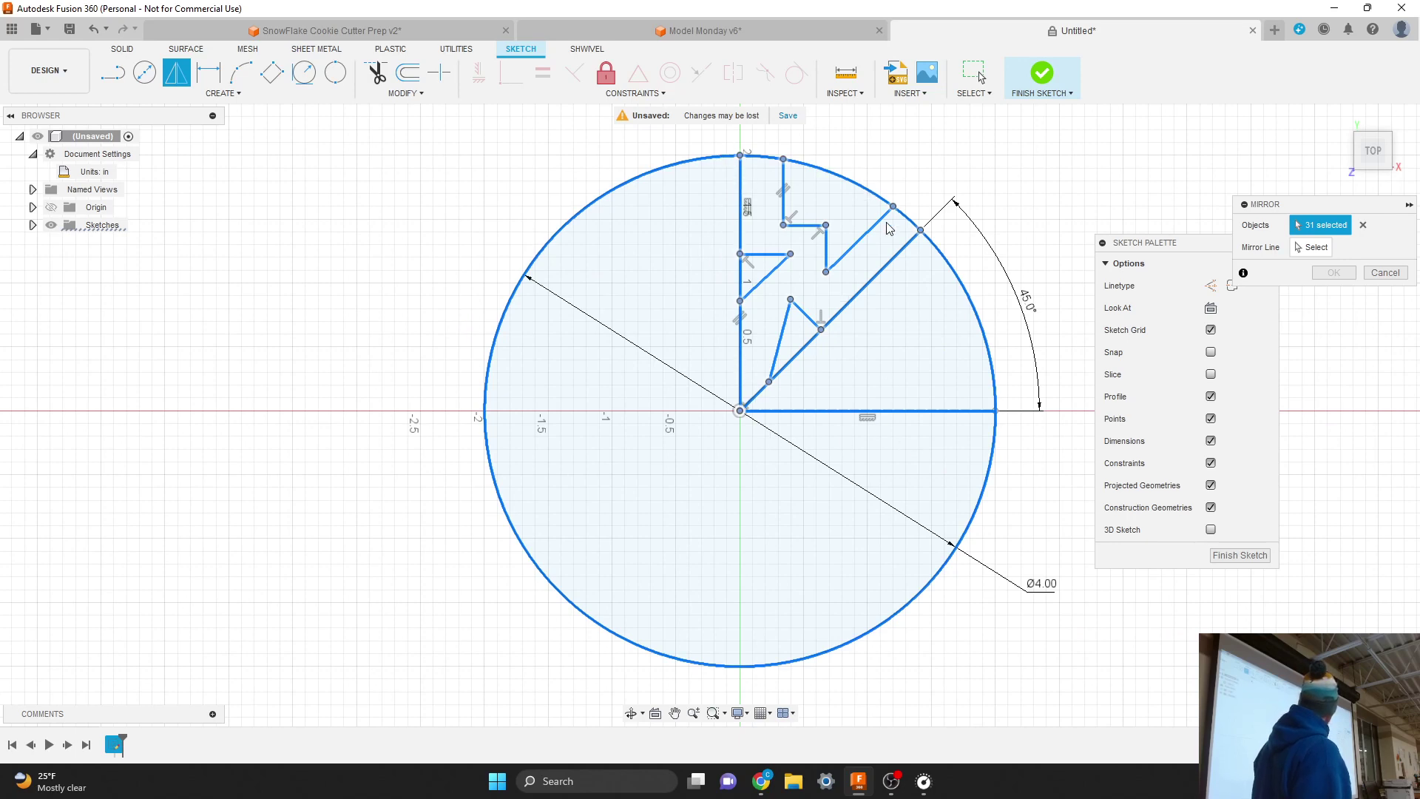
pyautogui.moveTo(914, 446); pyautogui.dragTo(681, 143)
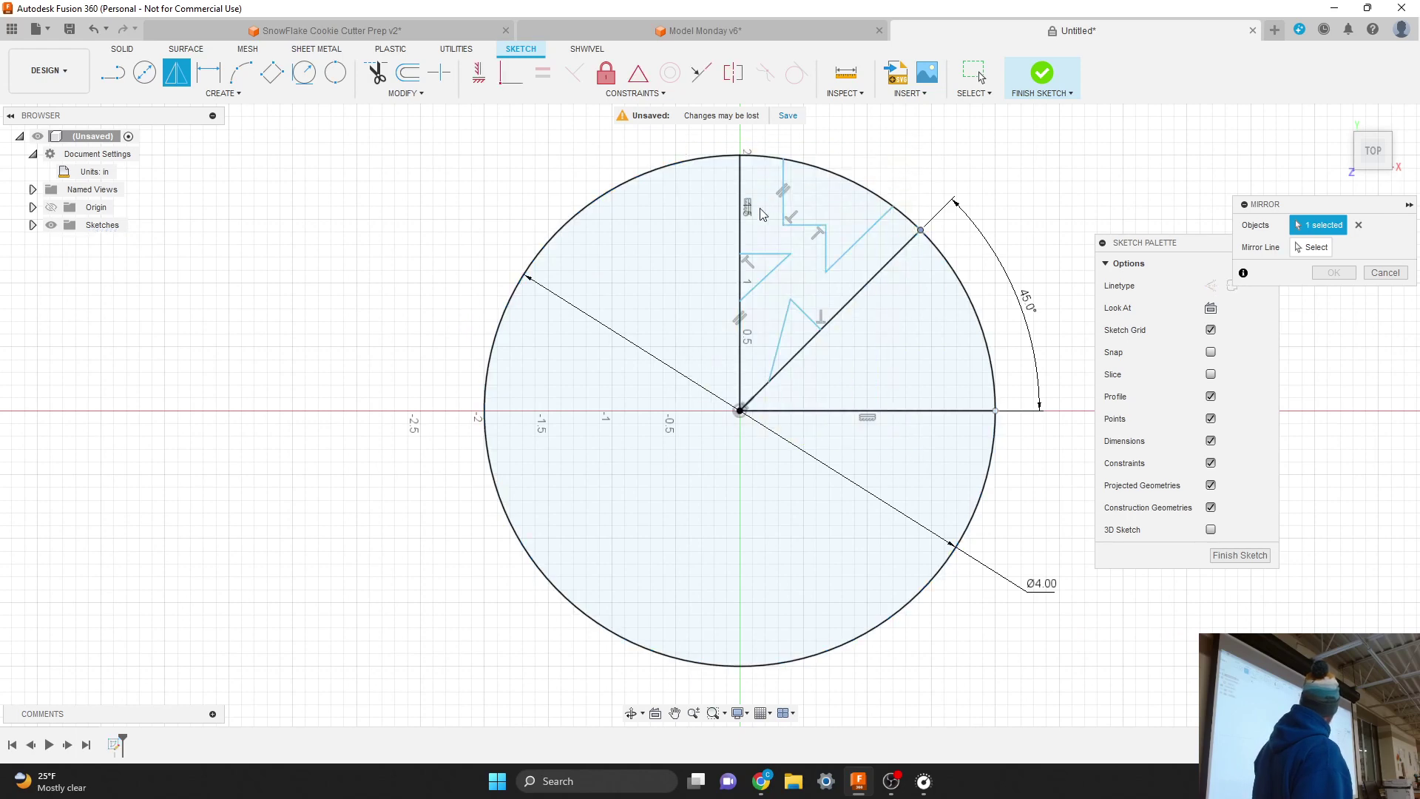
pyautogui.click(1359, 226)
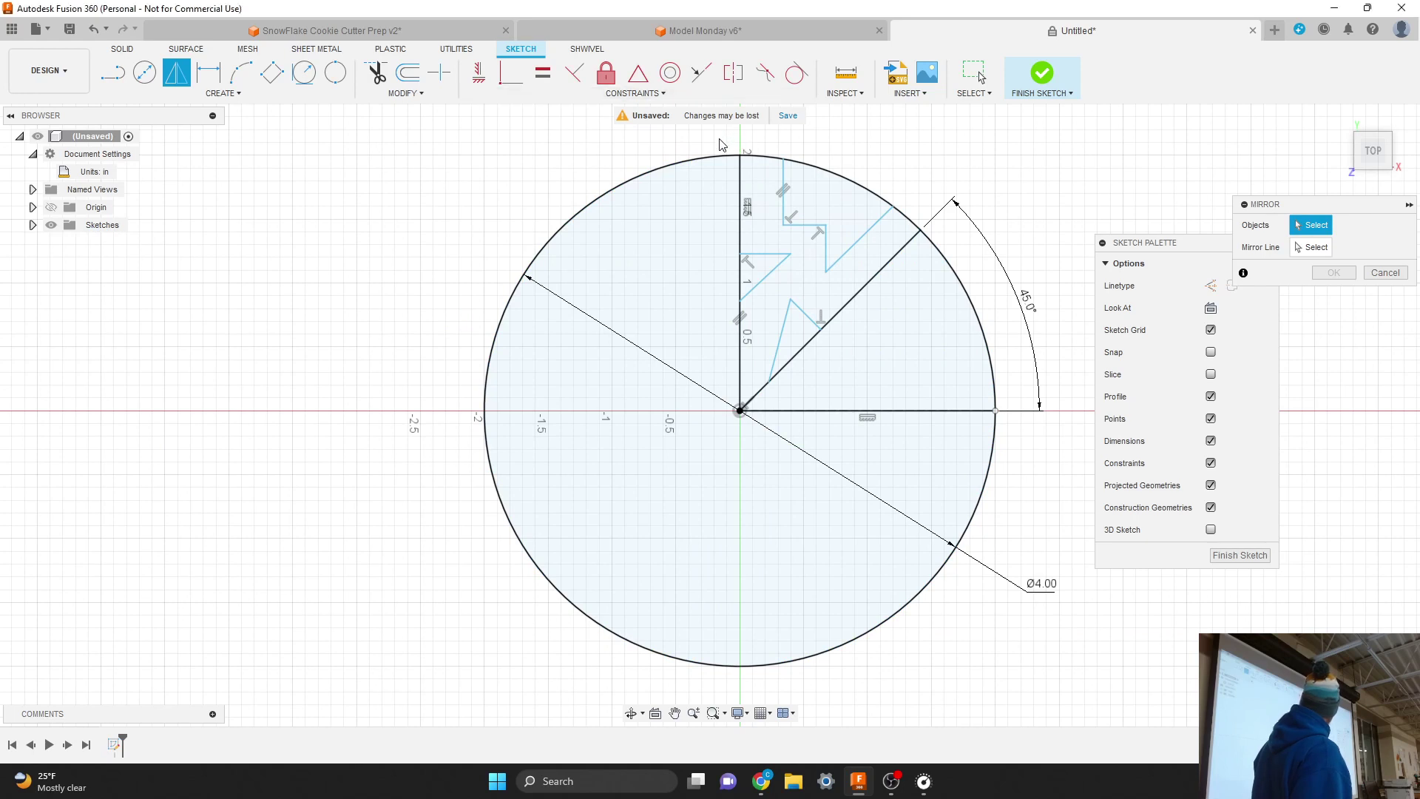
pyautogui.moveTo(718, 139)
pyautogui.mouseDown()
pyautogui.moveTo(823, 288)
pyautogui.moveTo(876, 400)
pyautogui.moveTo(917, 443)
pyautogui.moveTo(945, 443)
pyautogui.mouseUp()
pyautogui.moveTo(937, 439); pyautogui.dragTo(938, 439)
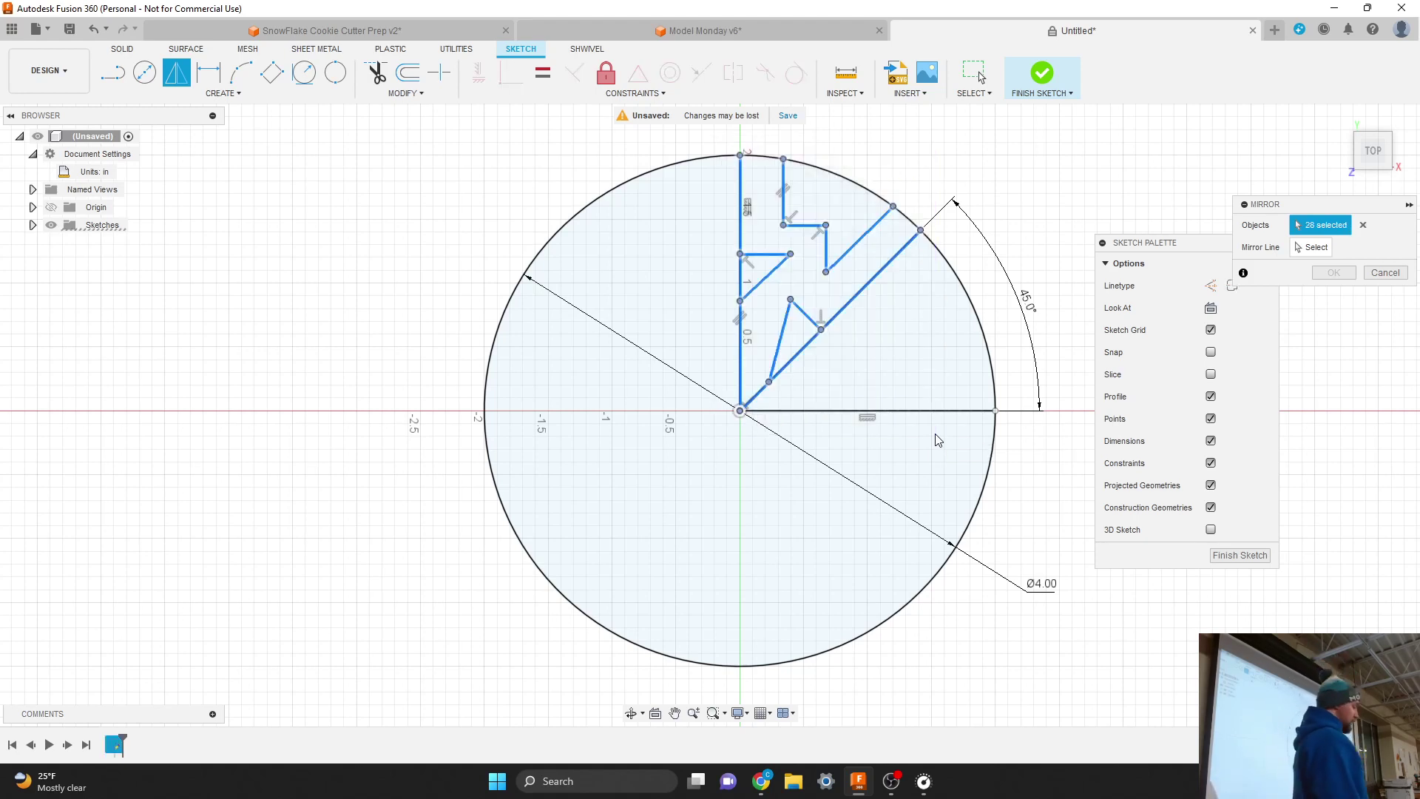
# Mirror the arm across the 45° diagonal as the mirror line
pyautogui.click(1313, 248)
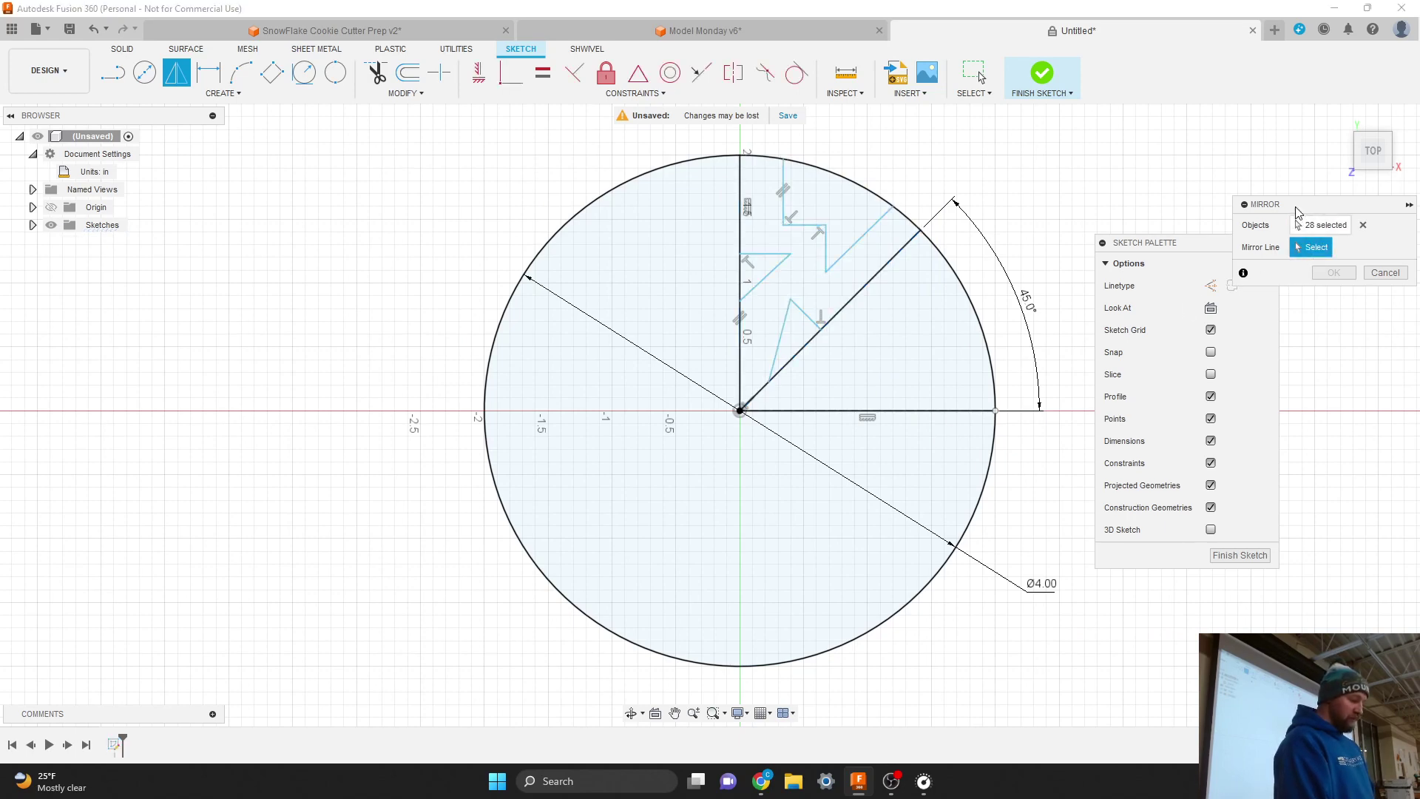
pyautogui.moveTo(1295, 212); pyautogui.dragTo(960, 241)
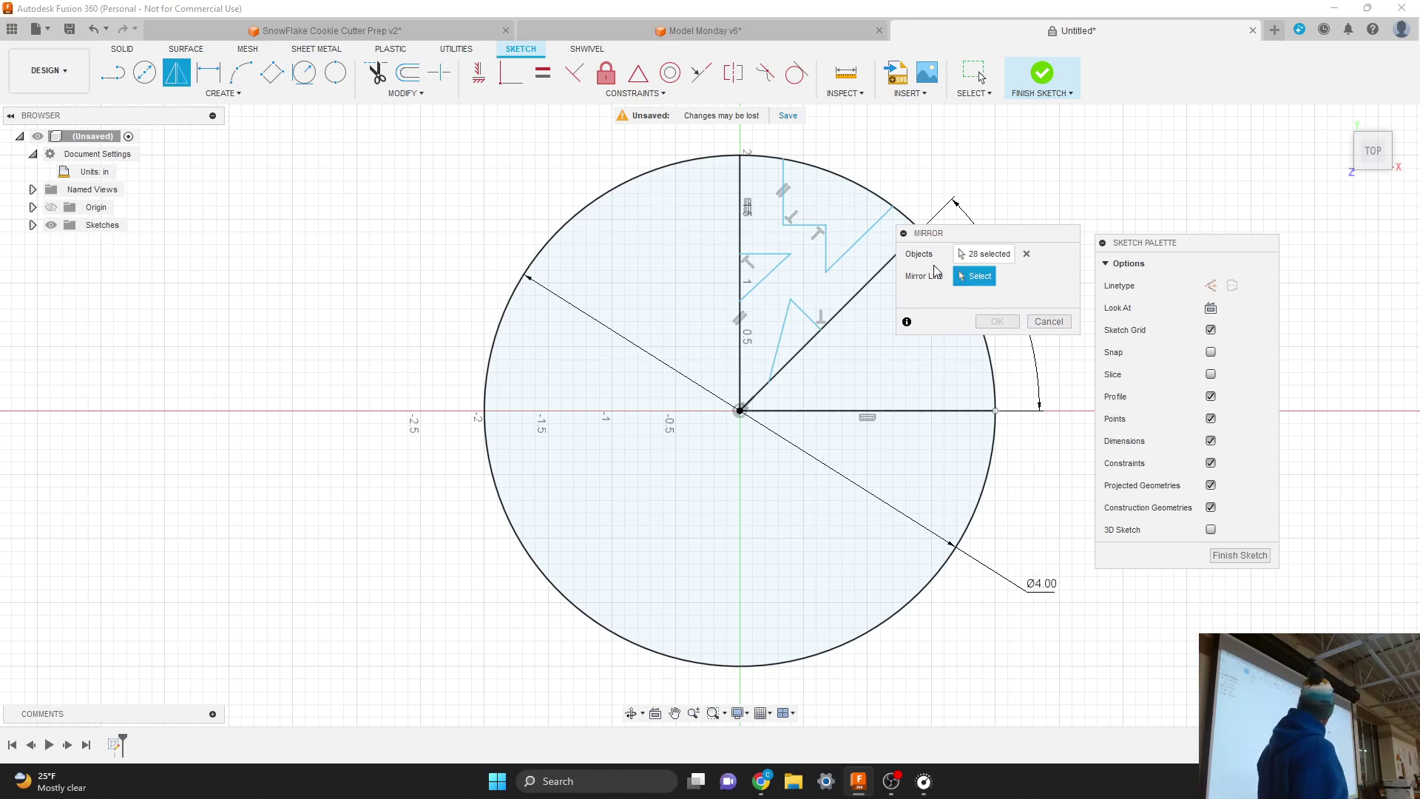
pyautogui.click(861, 289)
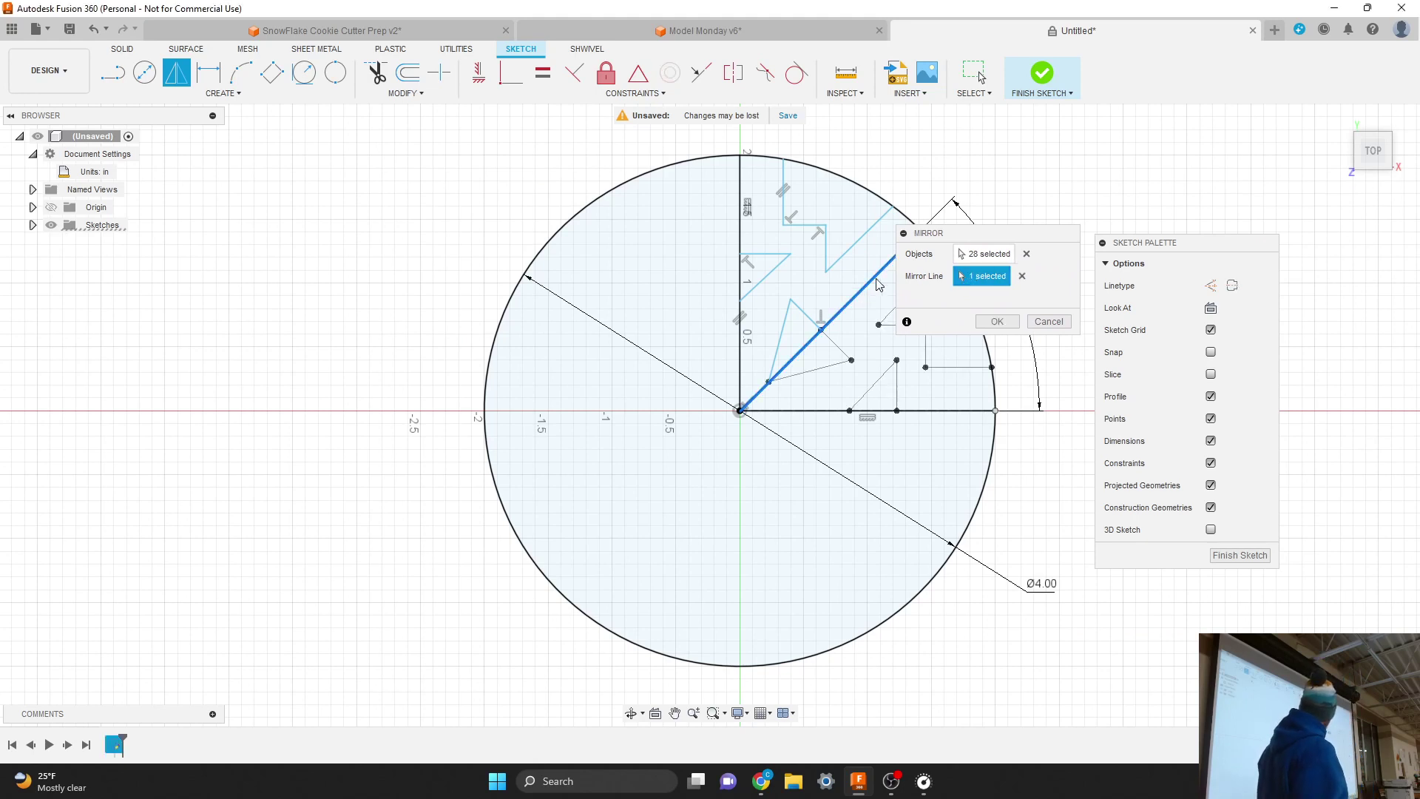
pyautogui.moveTo(952, 234); pyautogui.dragTo(1055, 164)
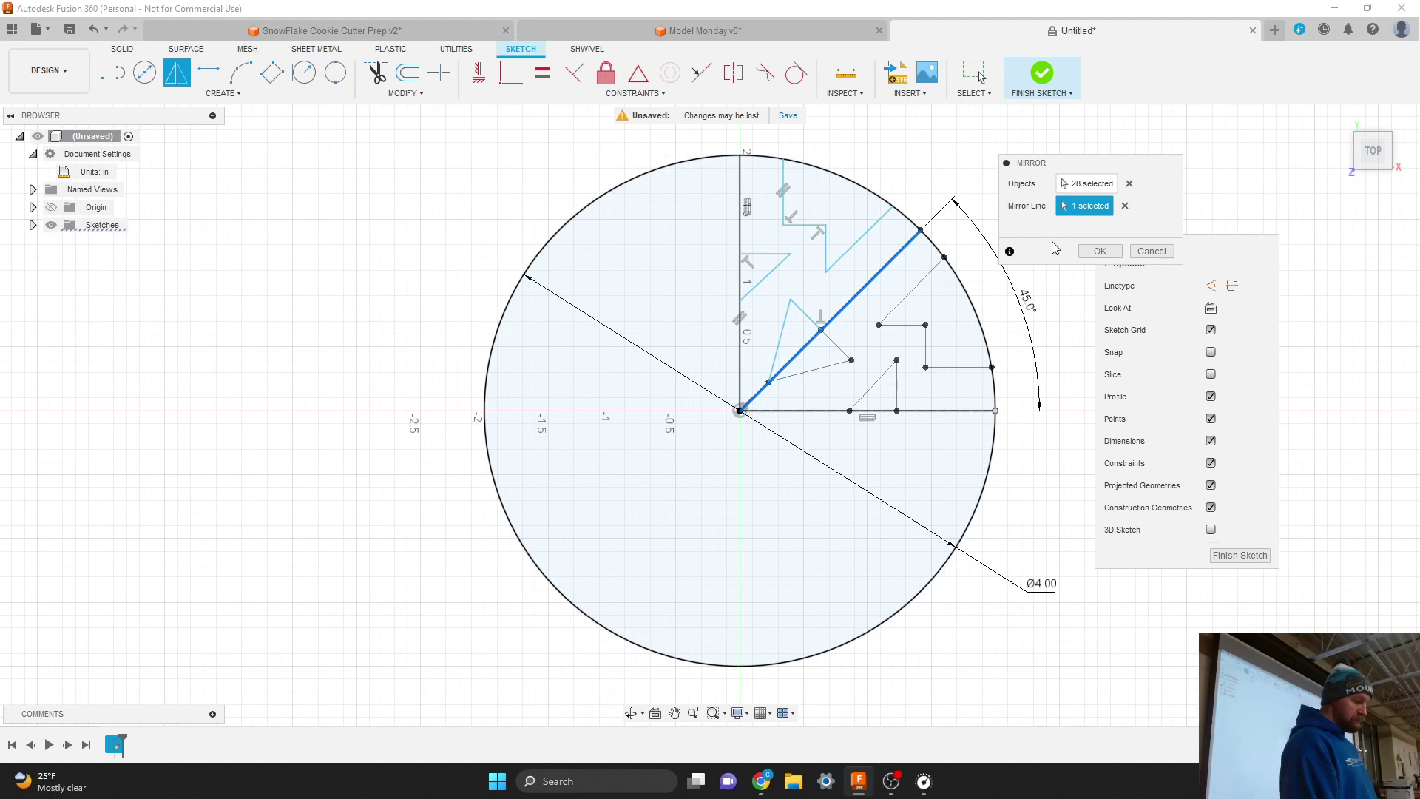
pyautogui.click(1101, 252)
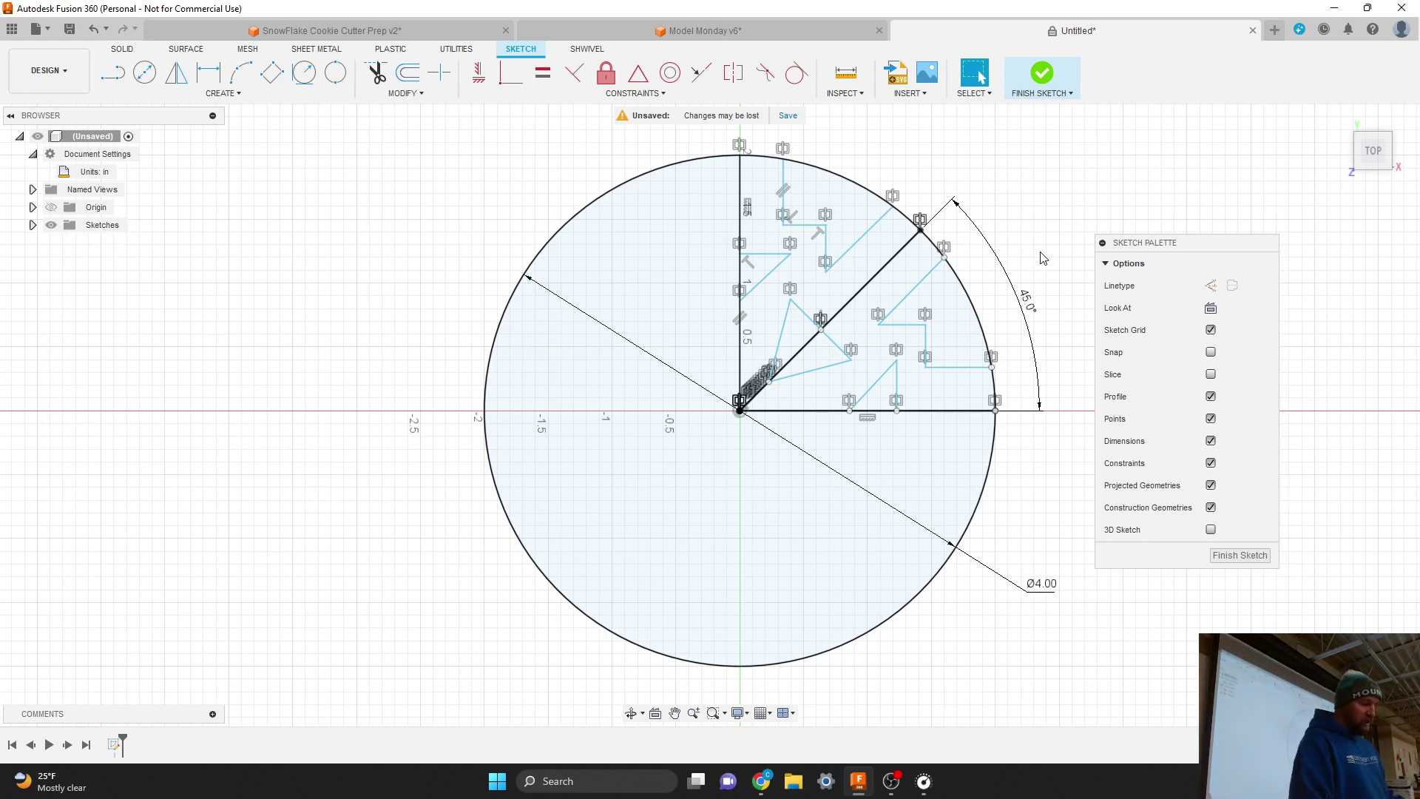
# Lengthen the diagonal arm line toward the circle and shift the vertical arm line slightly left
pyautogui.scroll(3, 1007, 213)
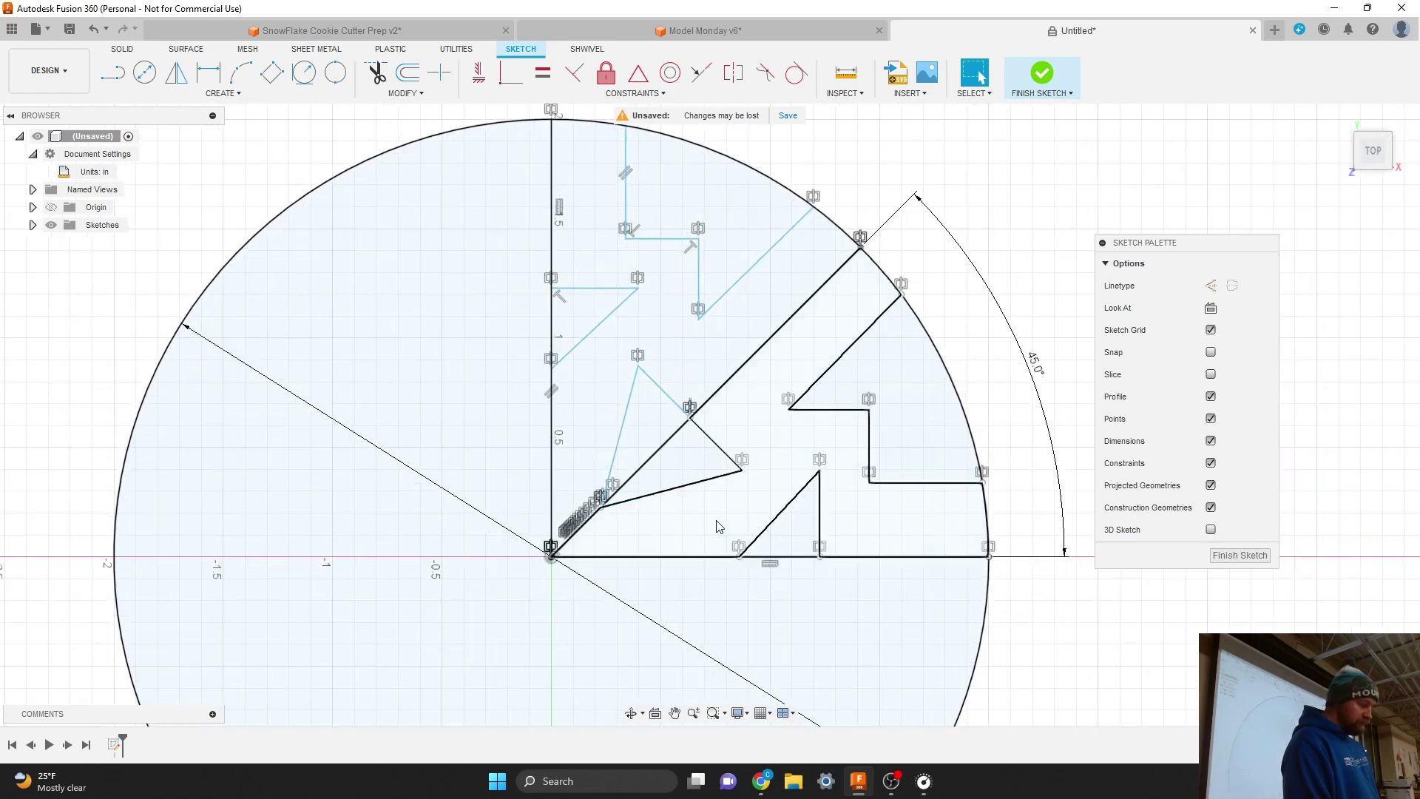
pyautogui.scroll(2, 838, 292)
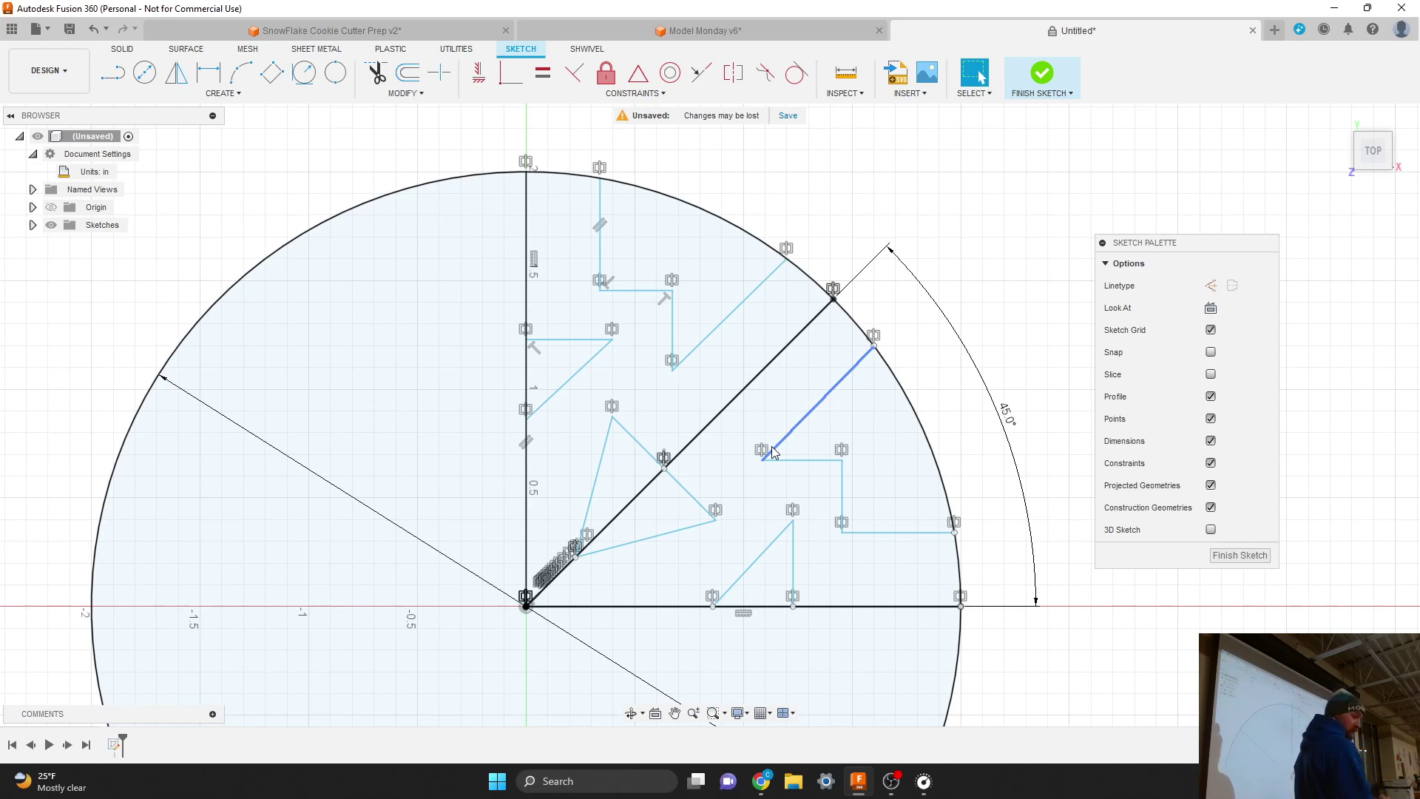
pyautogui.click(828, 303)
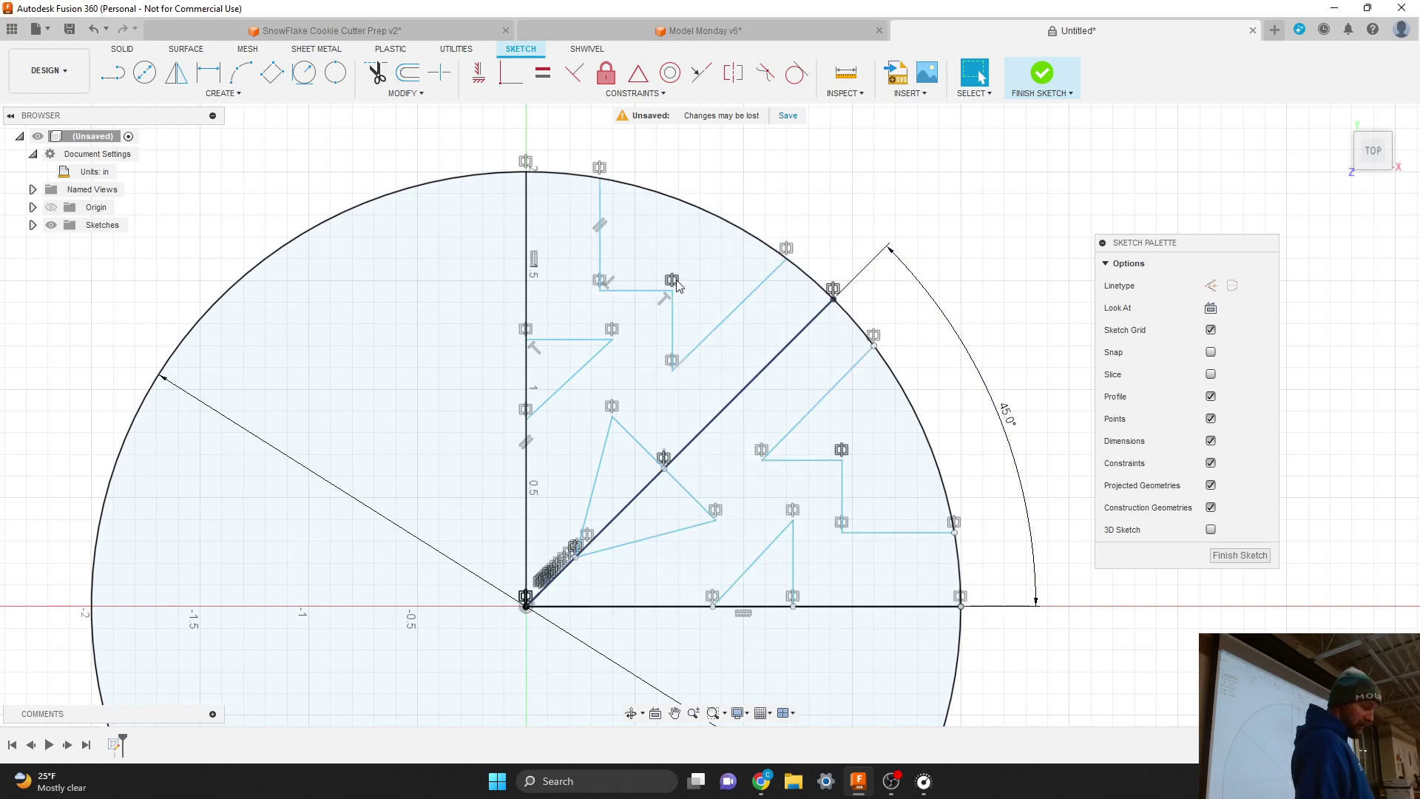
pyautogui.press('Escape')
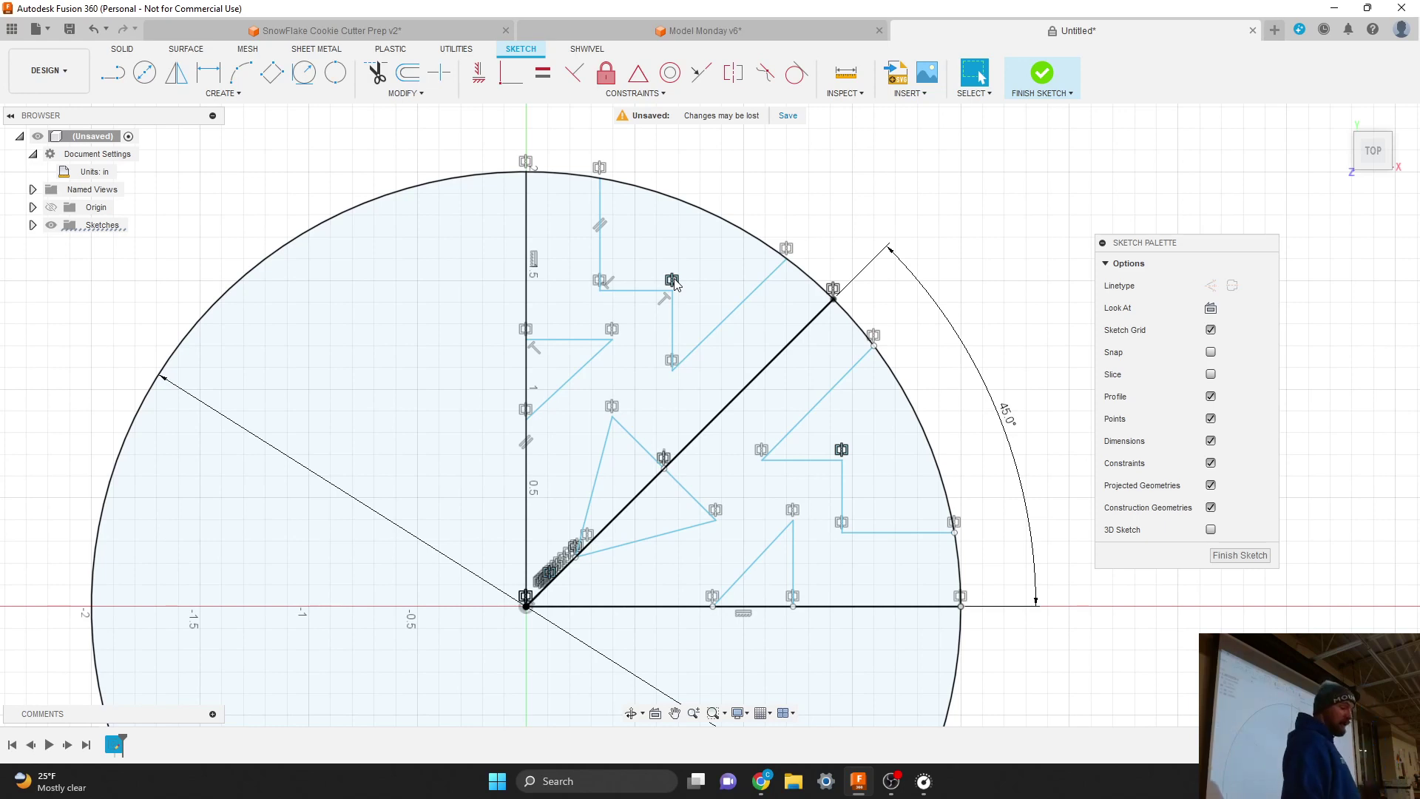
pyautogui.click(732, 322)
pyautogui.moveTo(732, 322)
pyautogui.mouseDown()
pyautogui.moveTo(738, 347)
pyautogui.moveTo(718, 335)
pyautogui.moveTo(725, 346)
pyautogui.mouseUp()
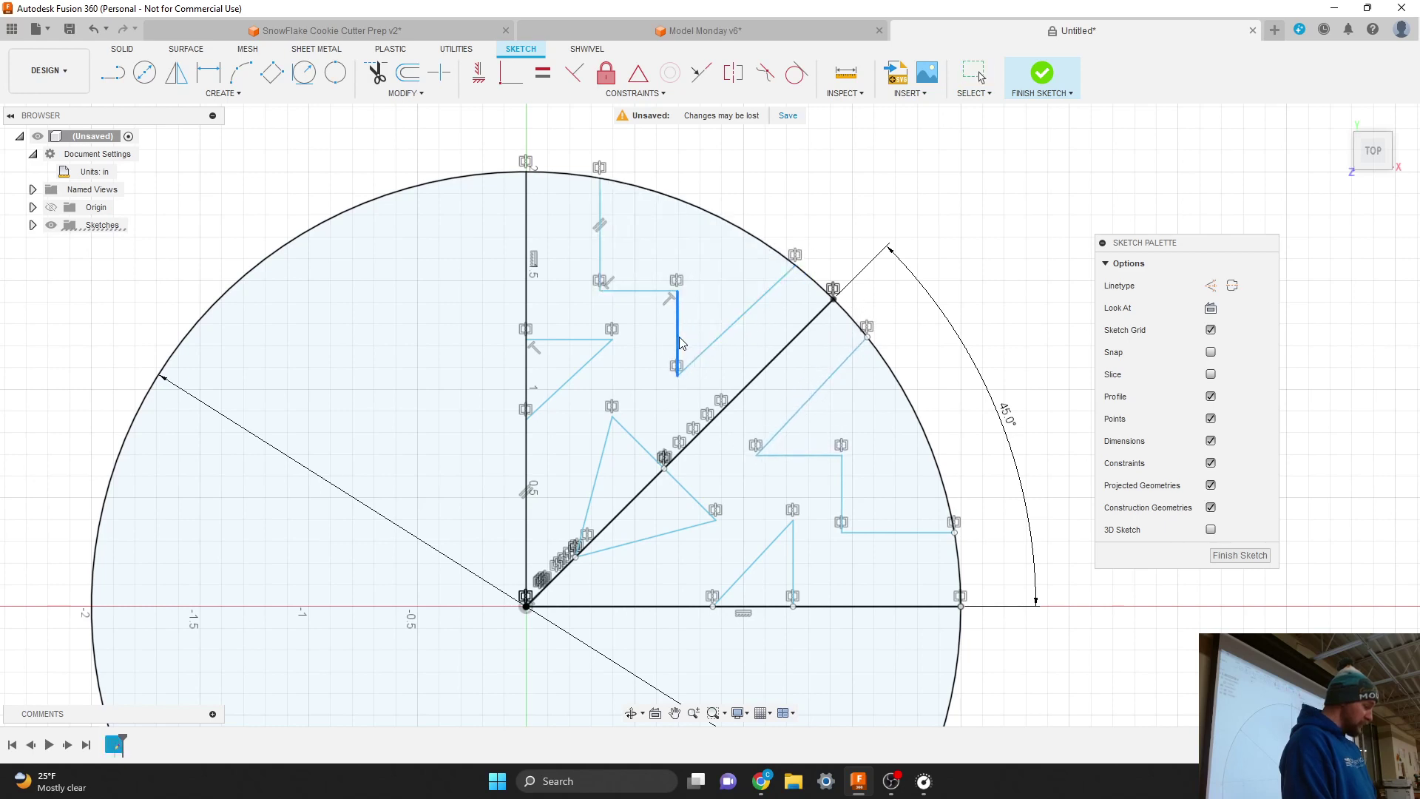
pyautogui.moveTo(717, 344); pyautogui.dragTo(719, 349)
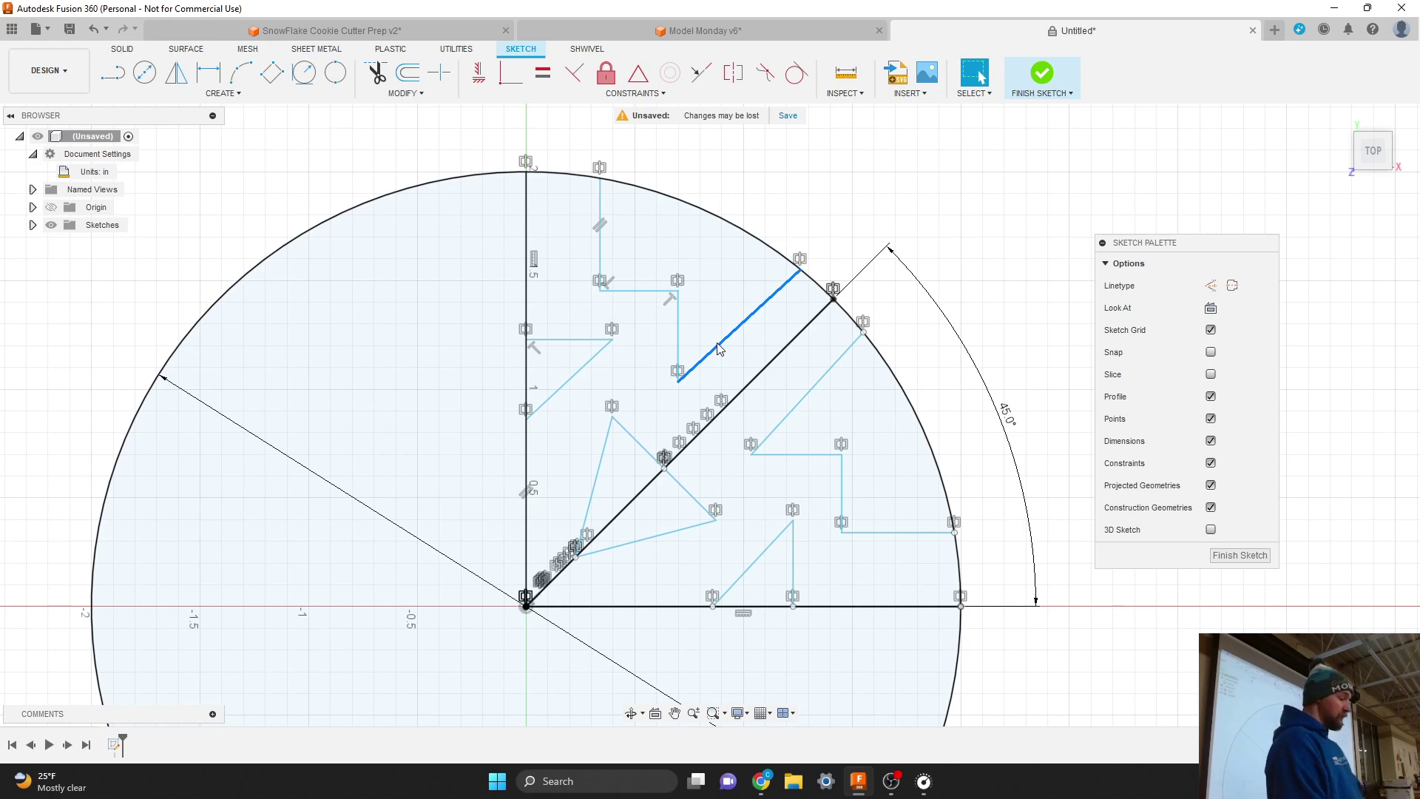
pyautogui.click(640, 352)
pyautogui.moveTo(599, 259)
pyautogui.mouseDown()
pyautogui.moveTo(583, 268)
pyautogui.moveTo(622, 286)
pyautogui.mouseUp()
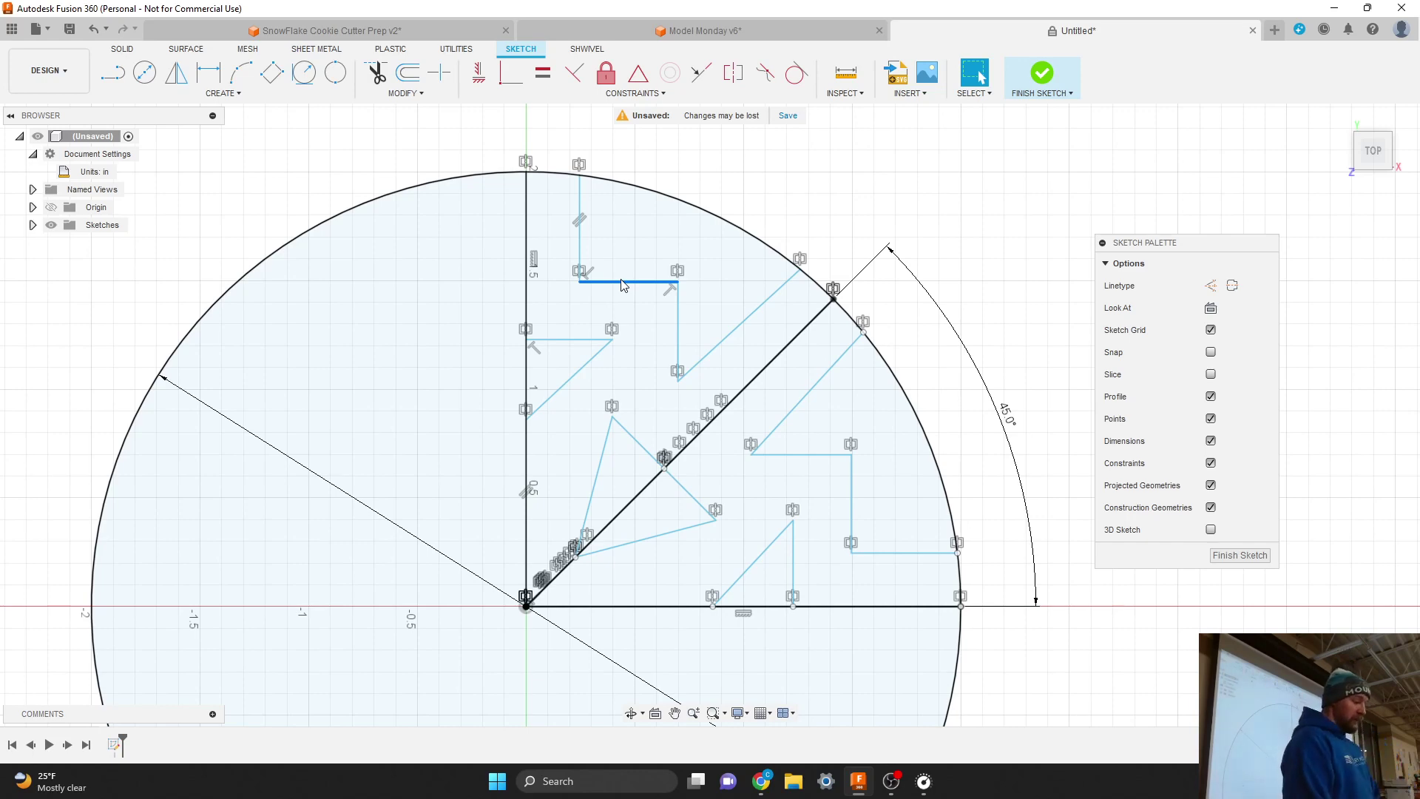
pyautogui.scroll(-4, 521, 304)
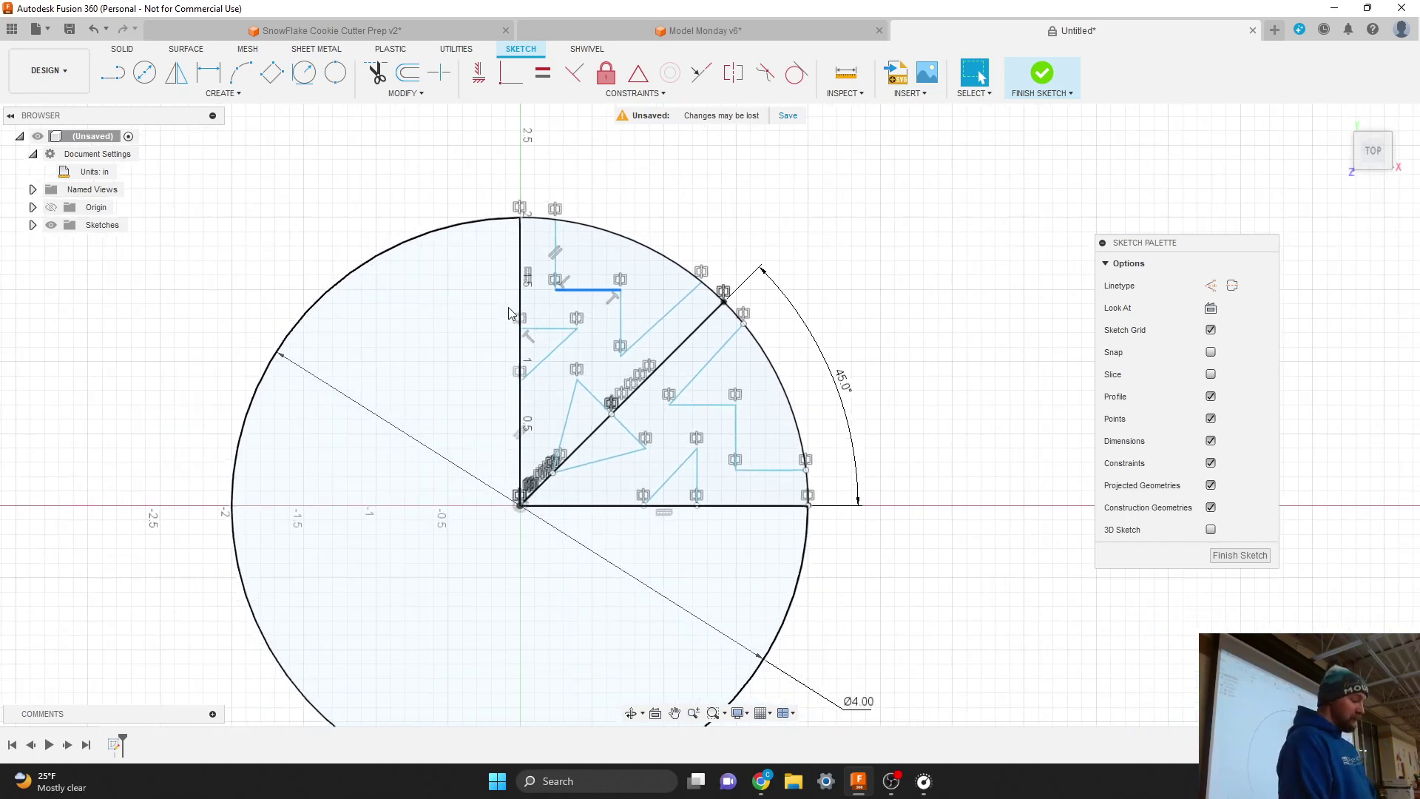
# Mirror both arms' lines across the horizontal line
pyautogui.click(418, 199)
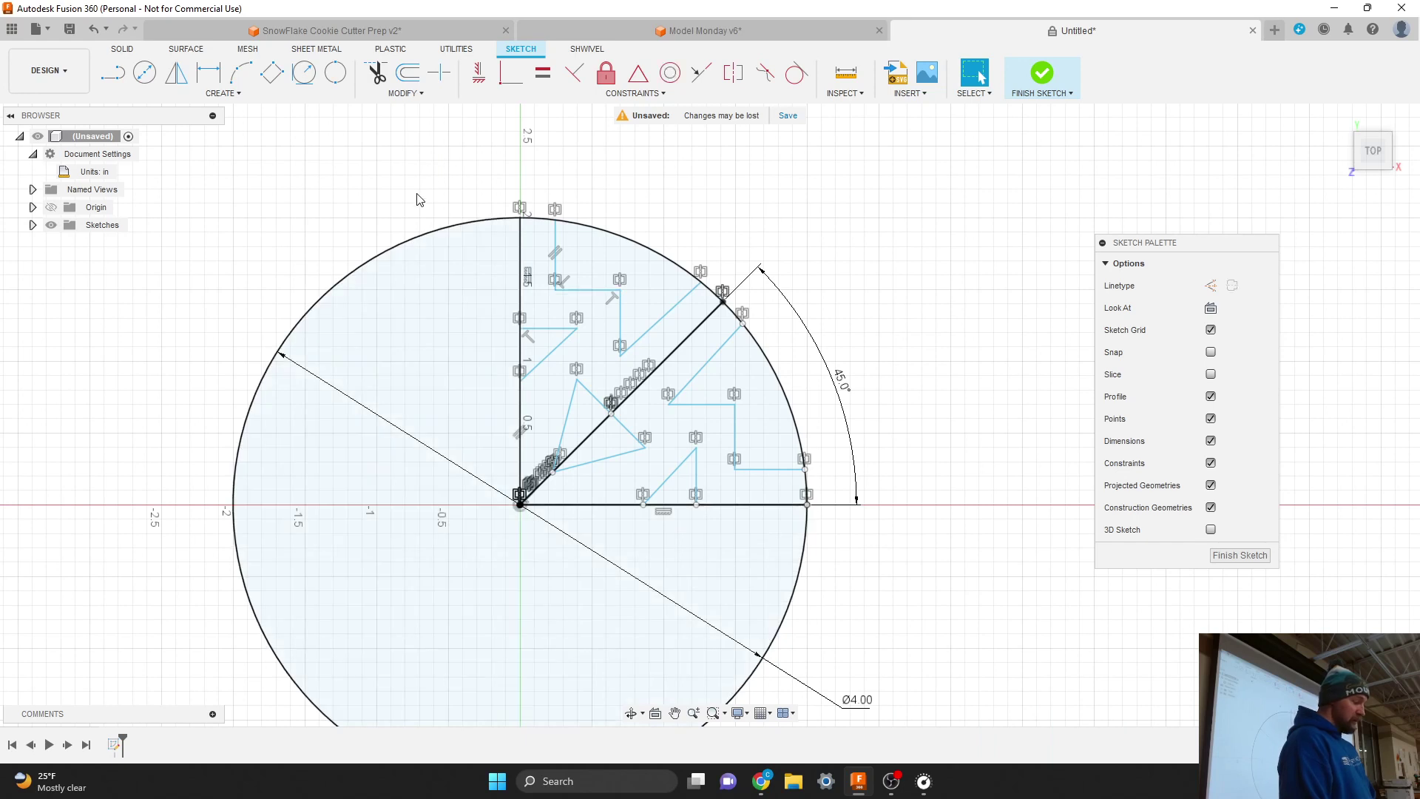
pyautogui.click(222, 93)
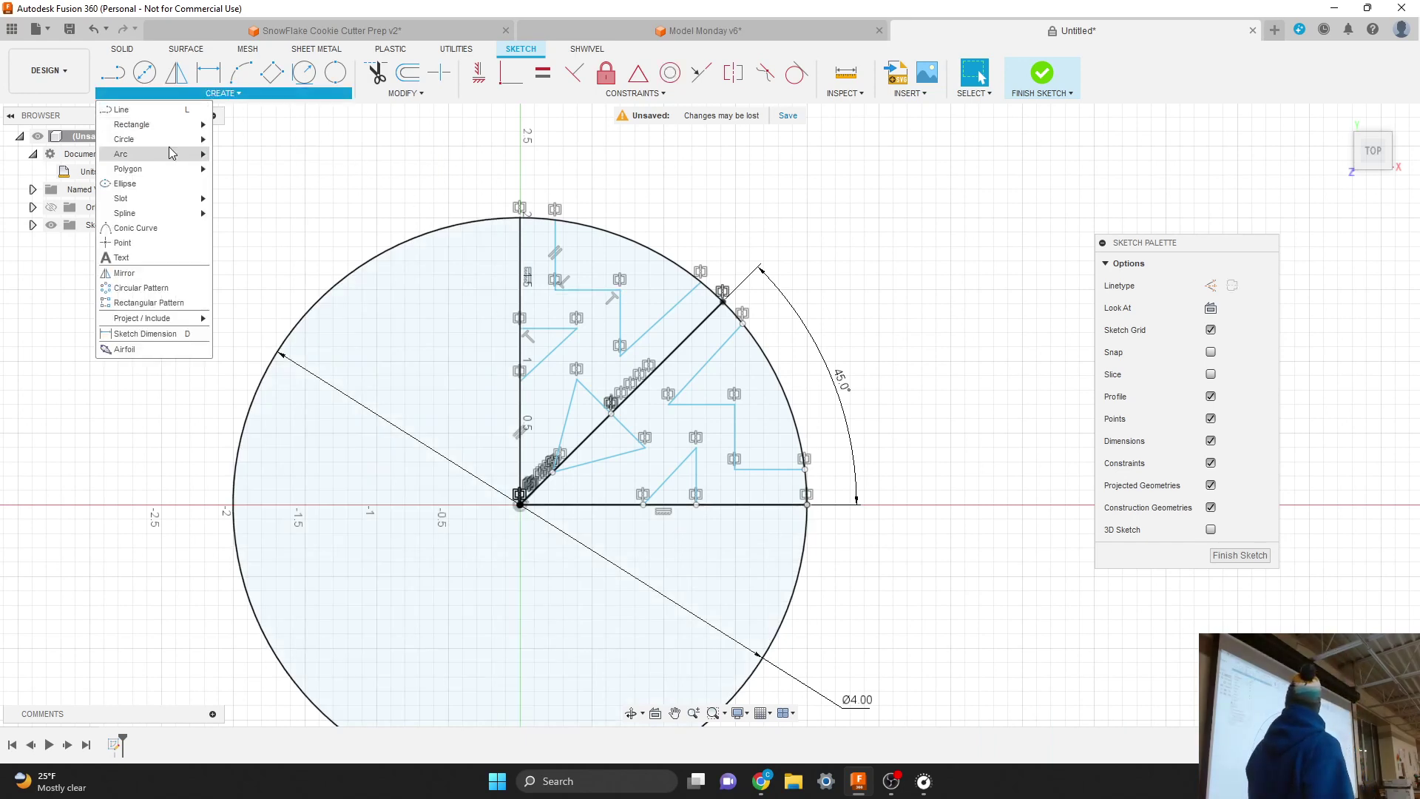
pyautogui.click(149, 273)
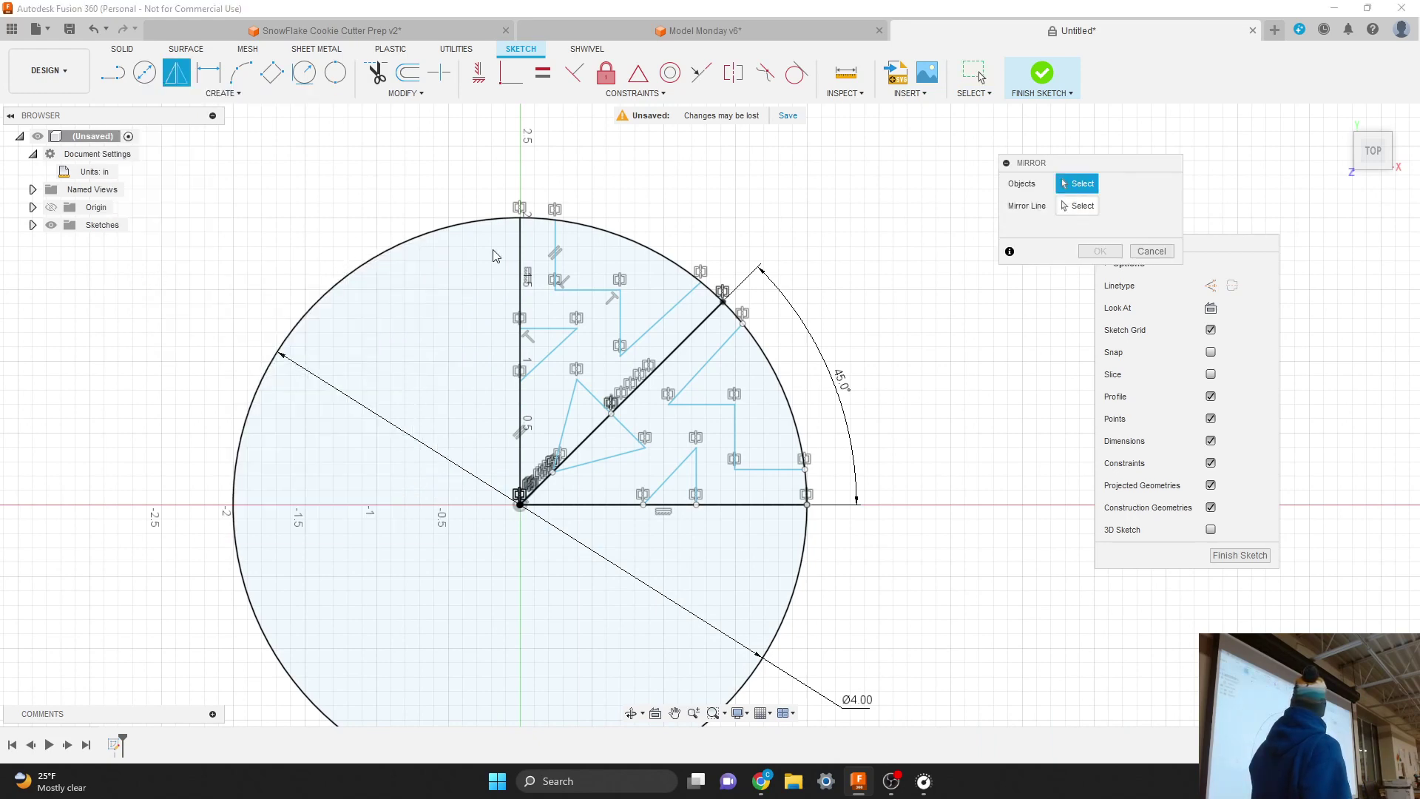
pyautogui.moveTo(513, 197)
pyautogui.mouseDown()
pyautogui.moveTo(599, 334)
pyautogui.moveTo(765, 491)
pyautogui.moveTo(834, 525)
pyautogui.mouseUp()
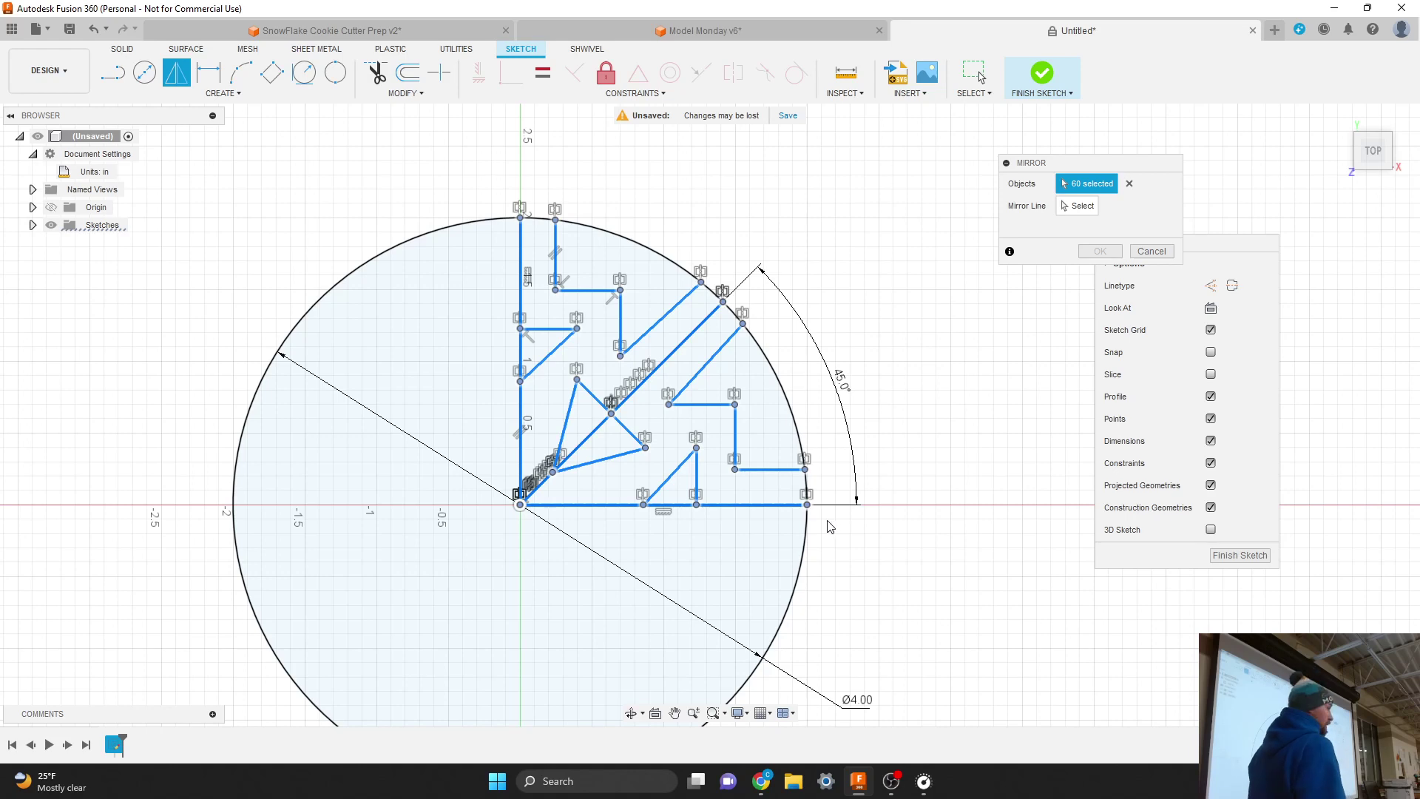
pyautogui.click(1078, 207)
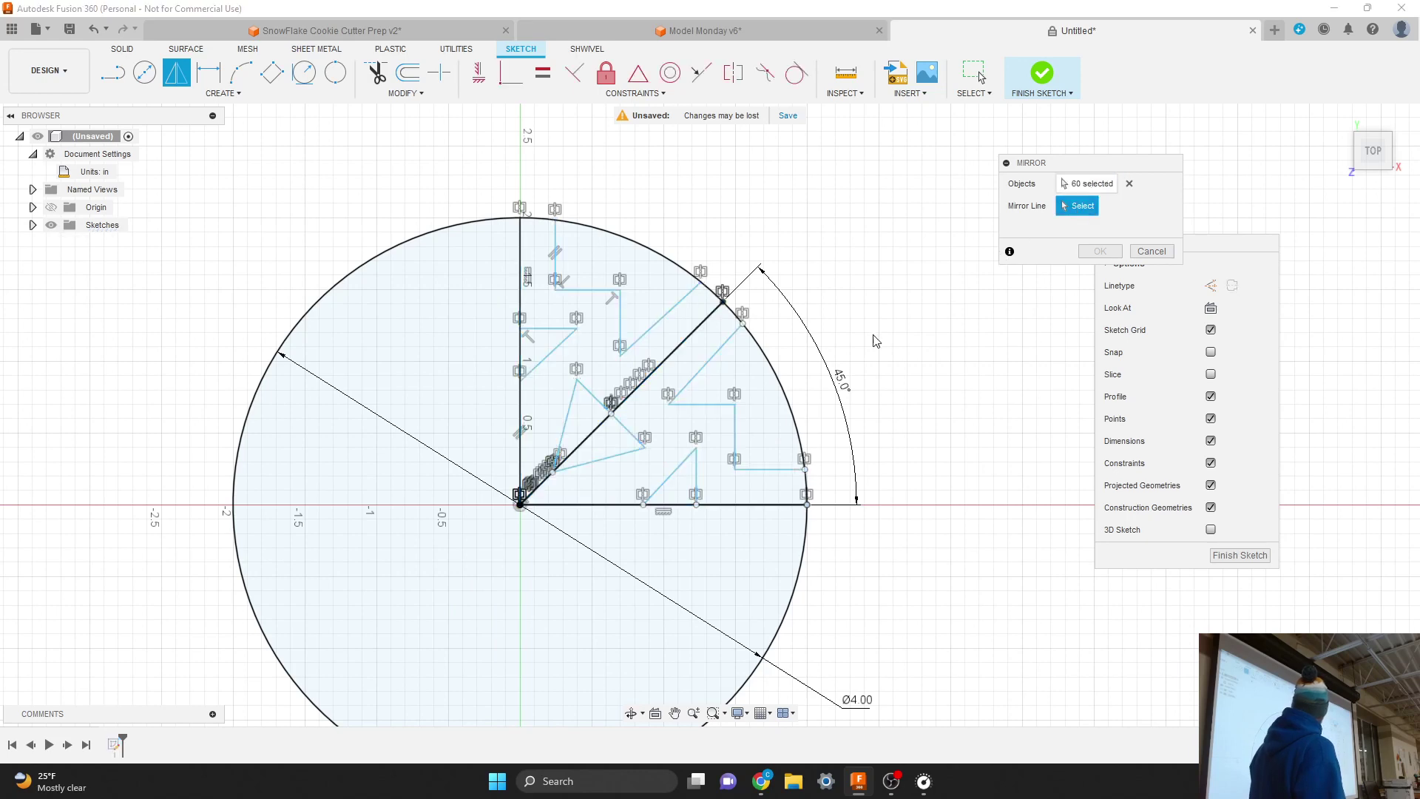
pyautogui.click(608, 507)
pyautogui.scroll(-1, 603, 434)
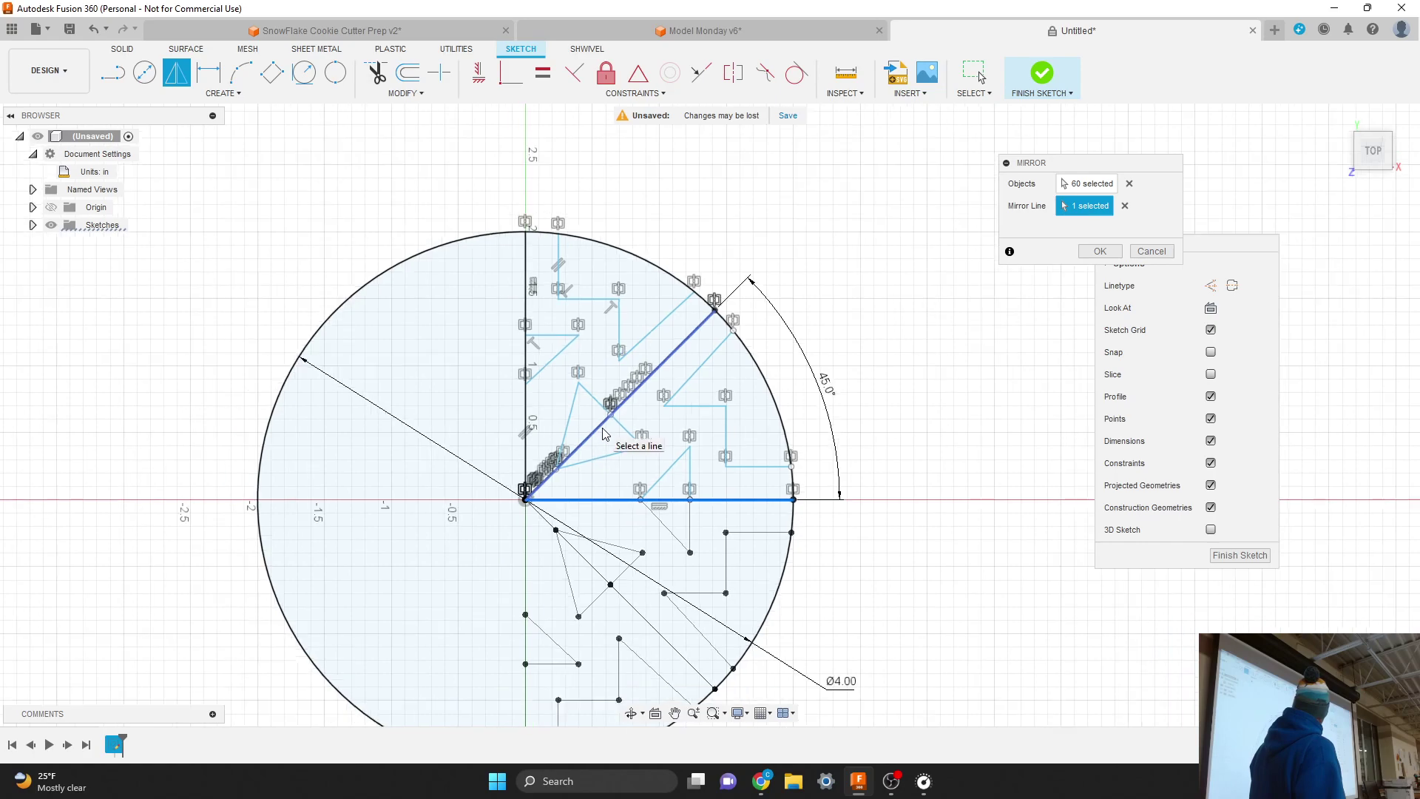
pyautogui.scroll(-2, 603, 435)
pyautogui.scroll(-1, 599, 585)
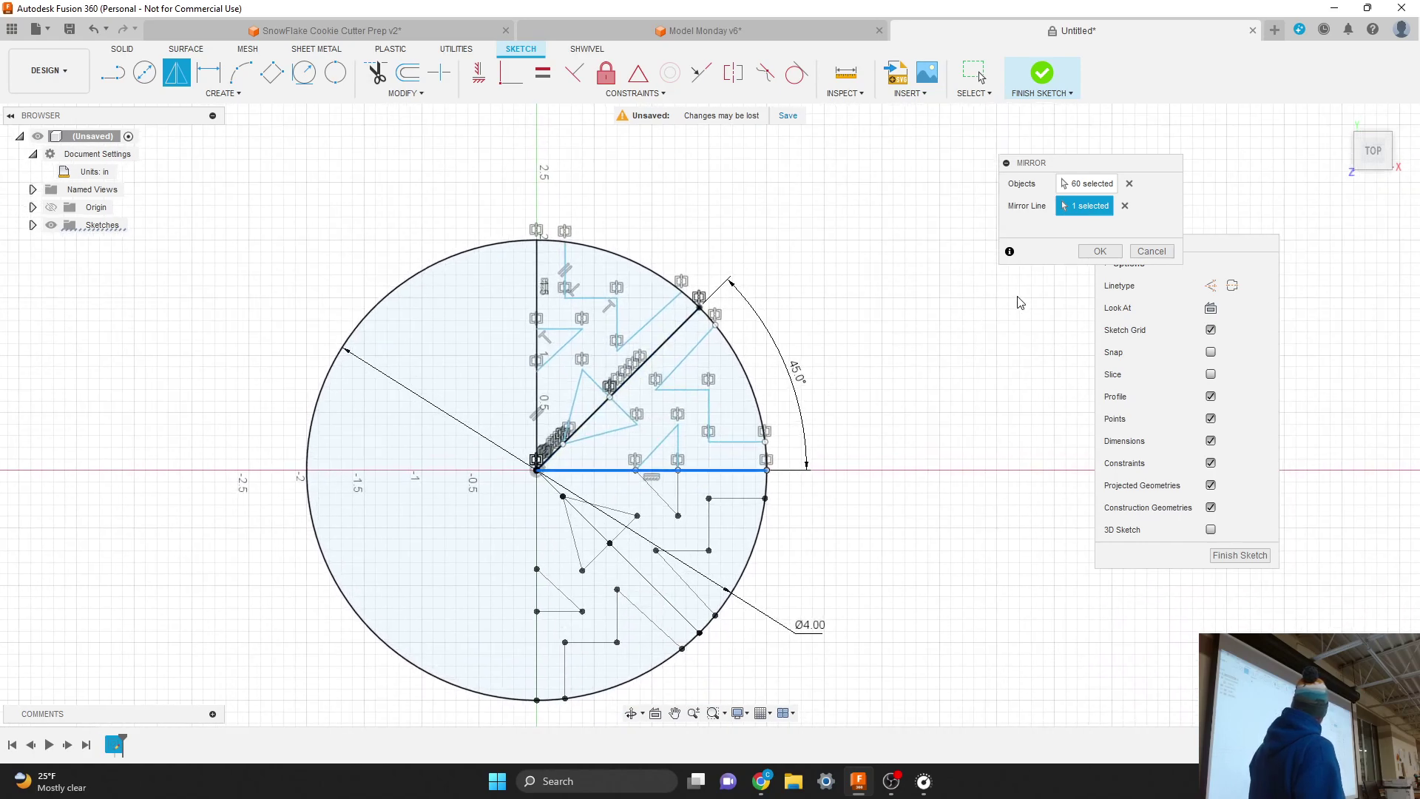
pyautogui.click(1100, 251)
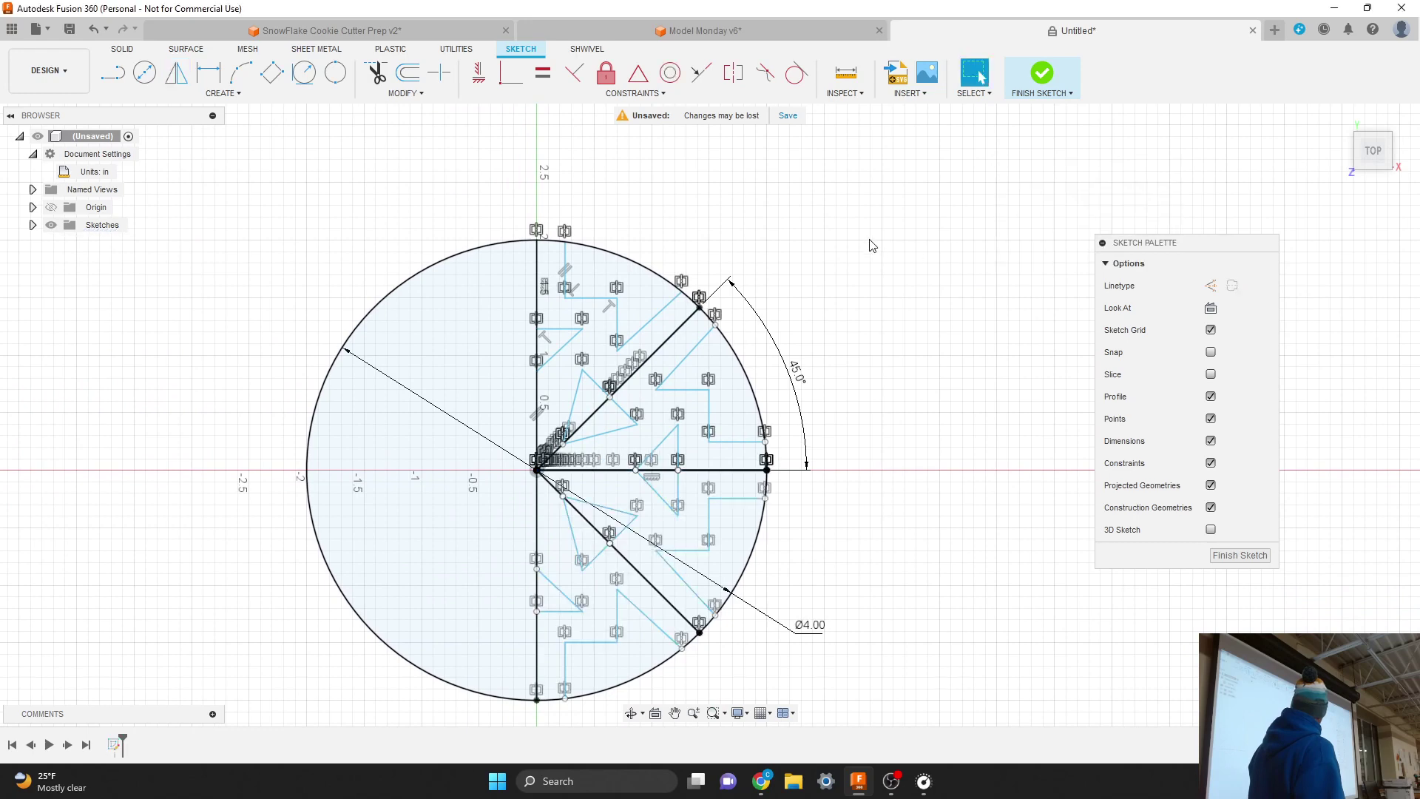
# Mirror the right-half snowflake lines across the vertical centre line onto the left half
pyautogui.click(225, 95)
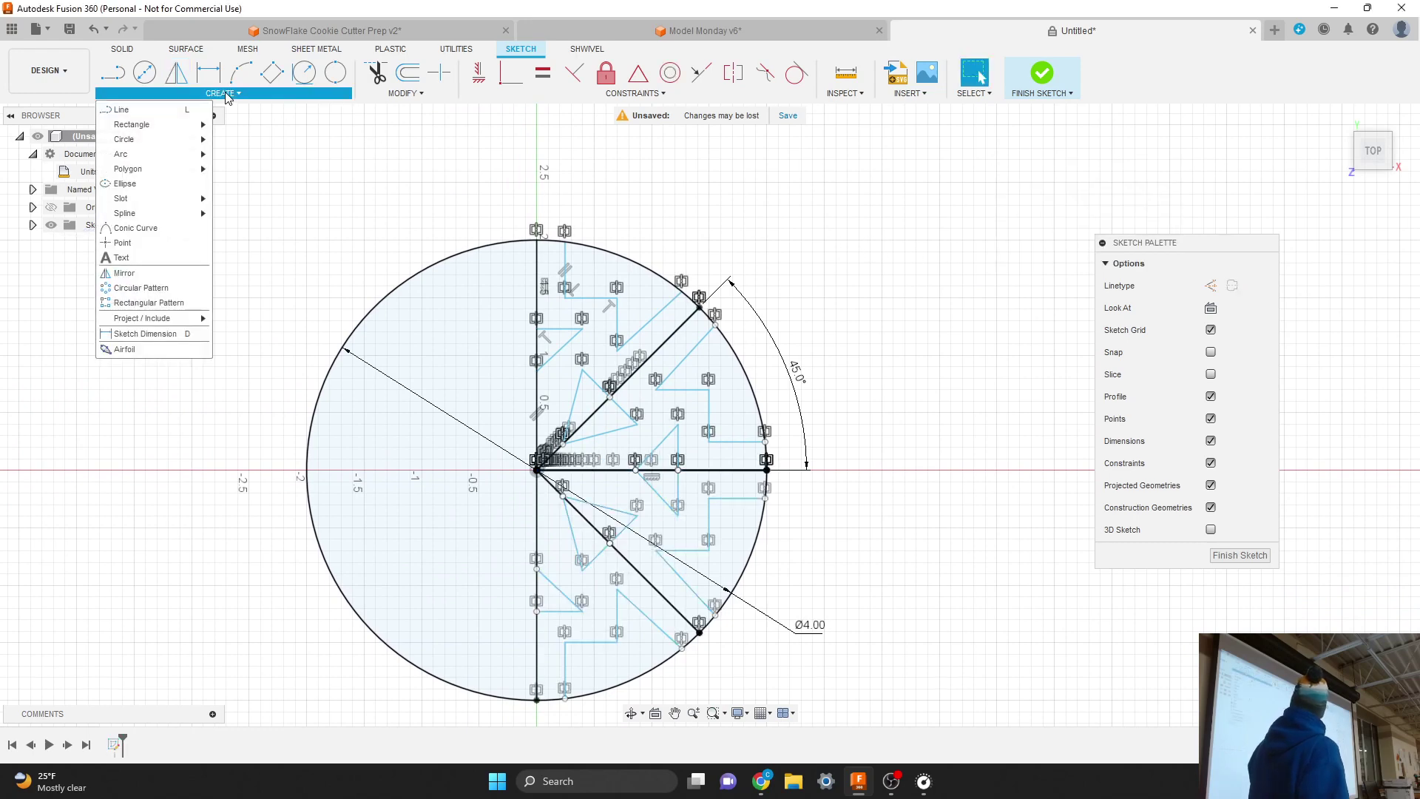
pyautogui.click(158, 272)
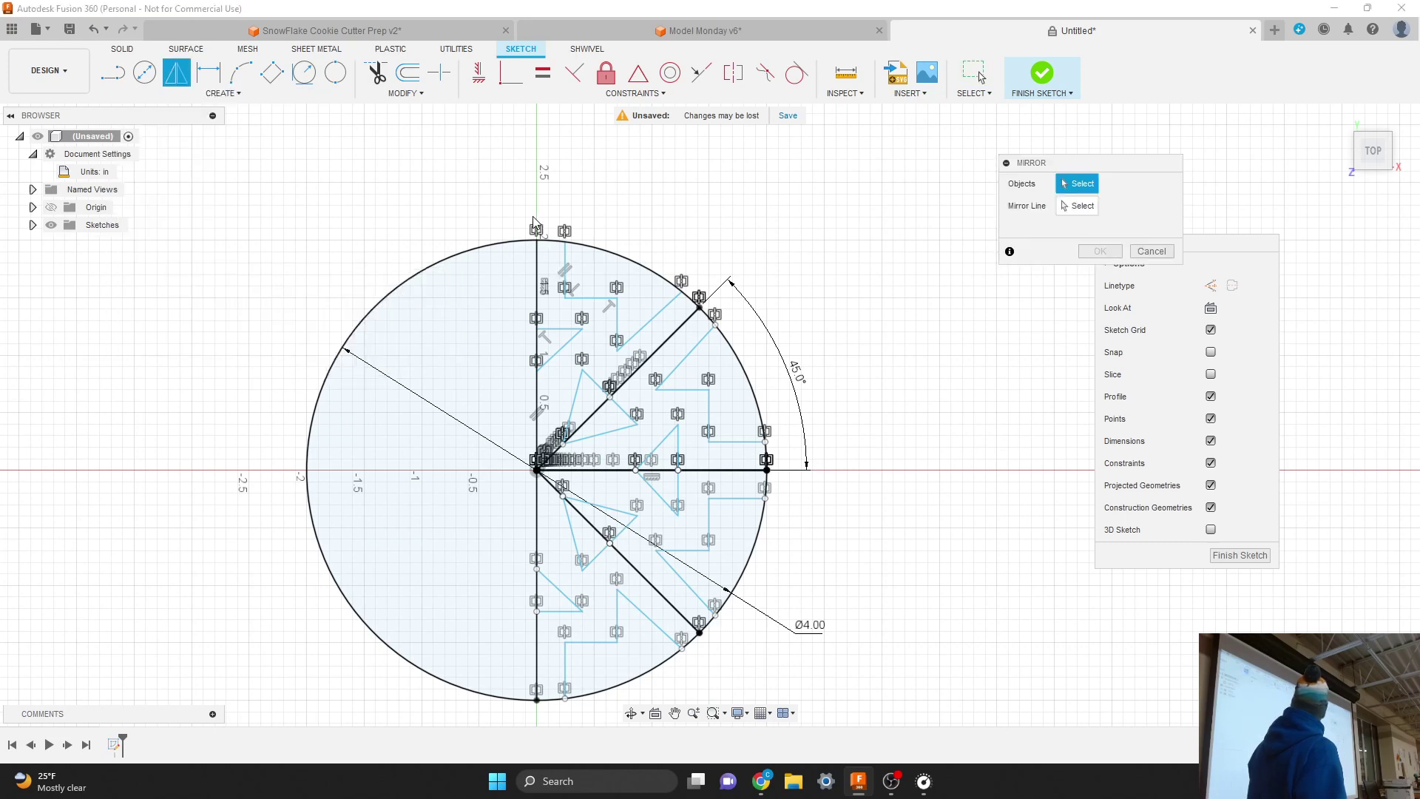
pyautogui.moveTo(520, 211)
pyautogui.mouseDown()
pyautogui.moveTo(658, 455)
pyautogui.moveTo(711, 668)
pyautogui.moveTo(749, 721)
pyautogui.moveTo(787, 717)
pyautogui.mouseUp()
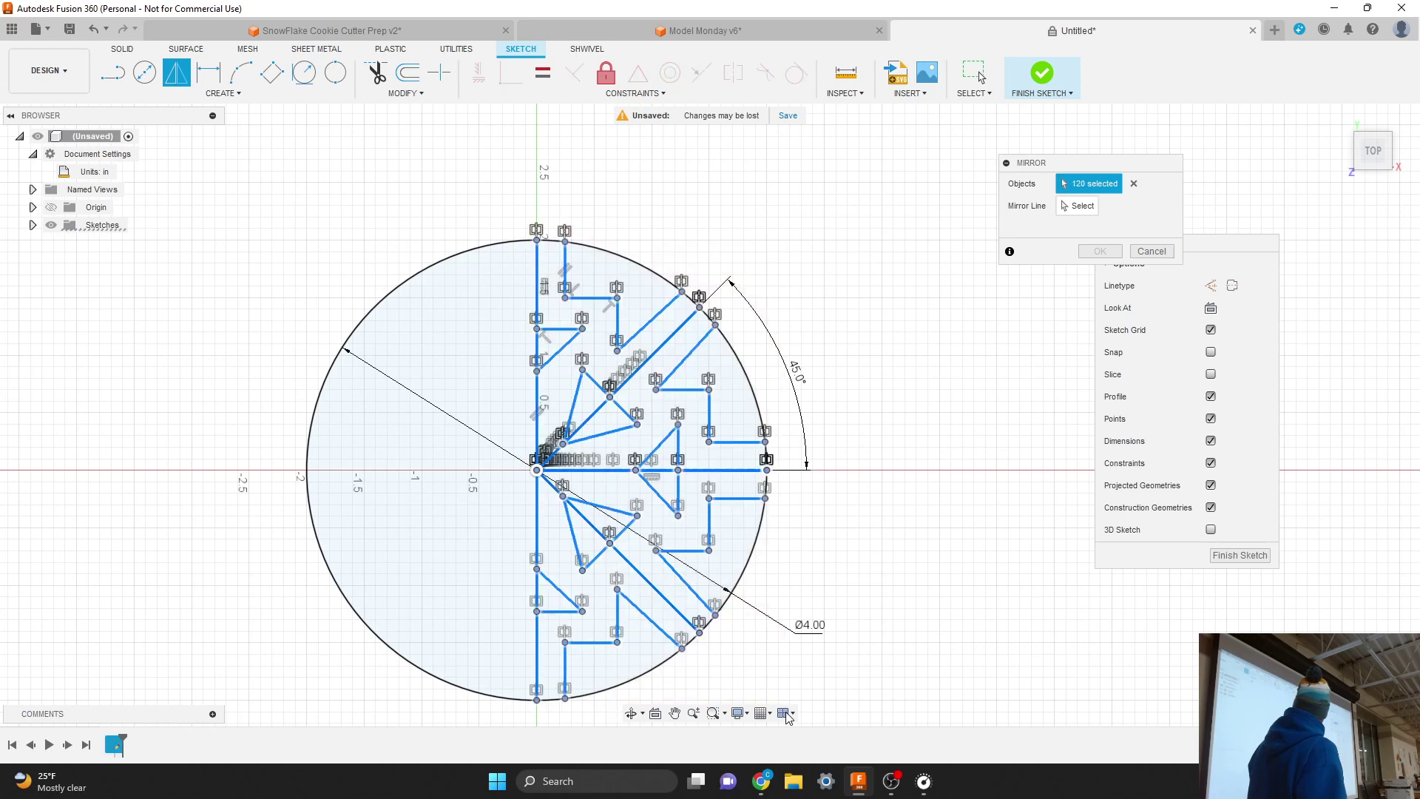
pyautogui.click(1087, 206)
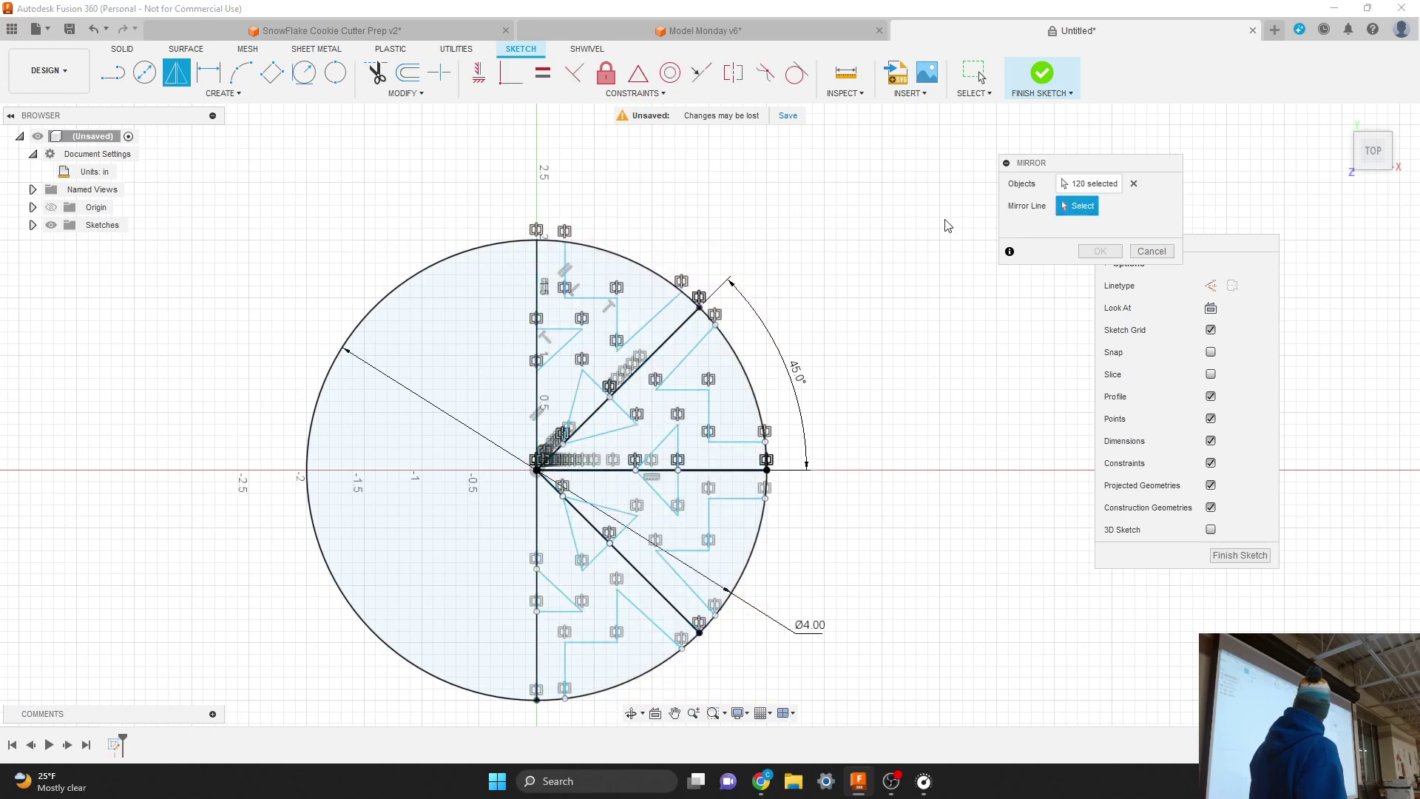
pyautogui.click(537, 385)
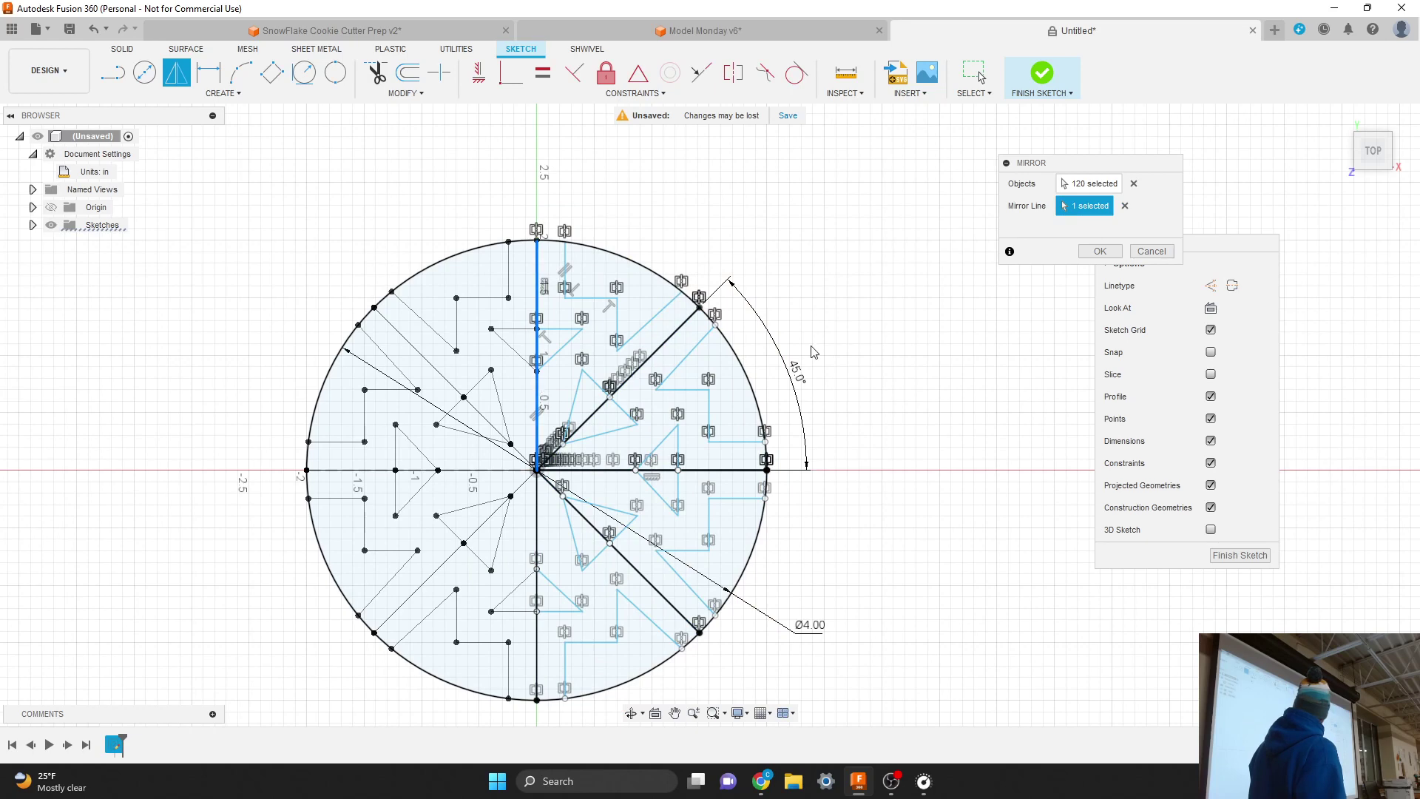
pyautogui.click(1098, 251)
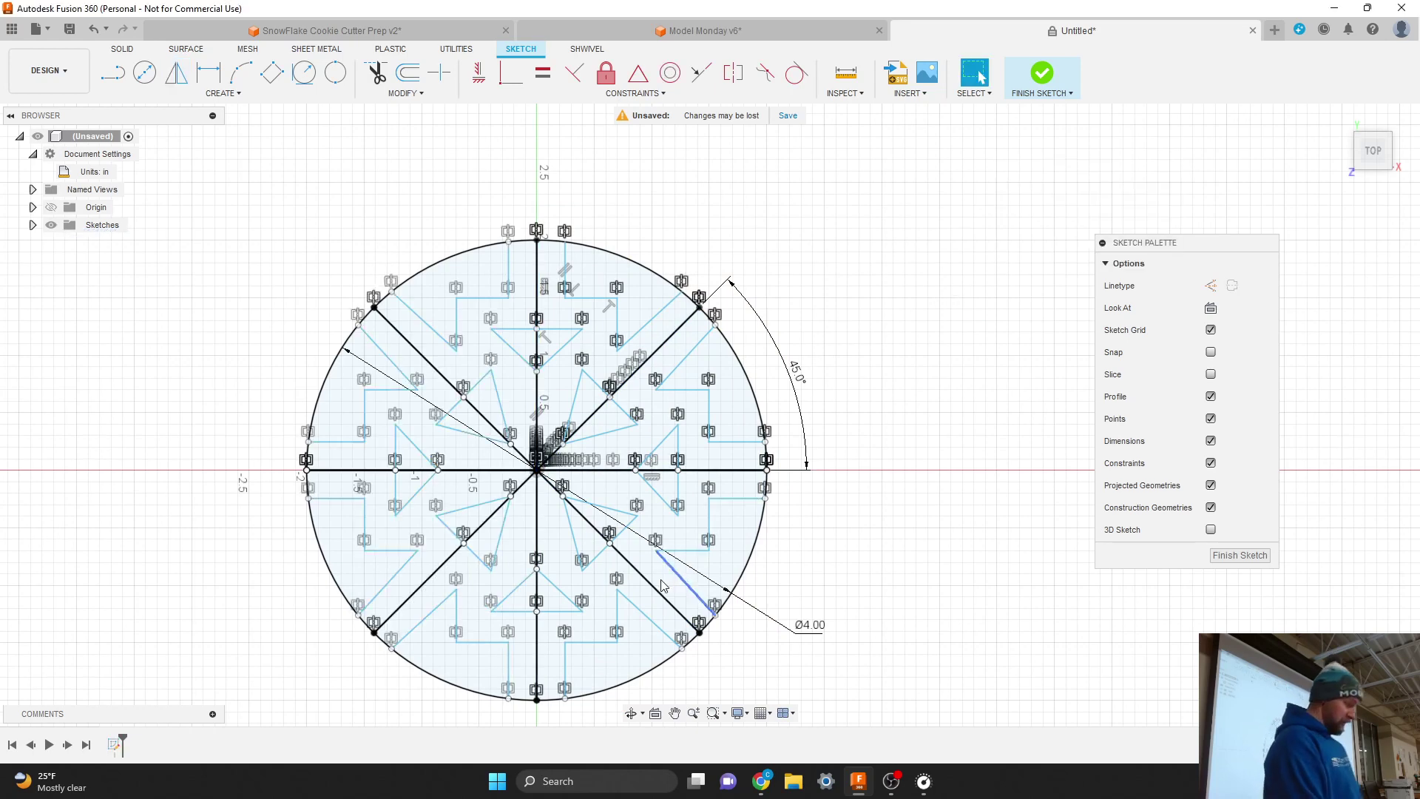
# Pick each arm region in turn, from the upper-right arm around to the right side
pyautogui.scroll(3, 562, 526)
pyautogui.scroll(-1, 562, 526)
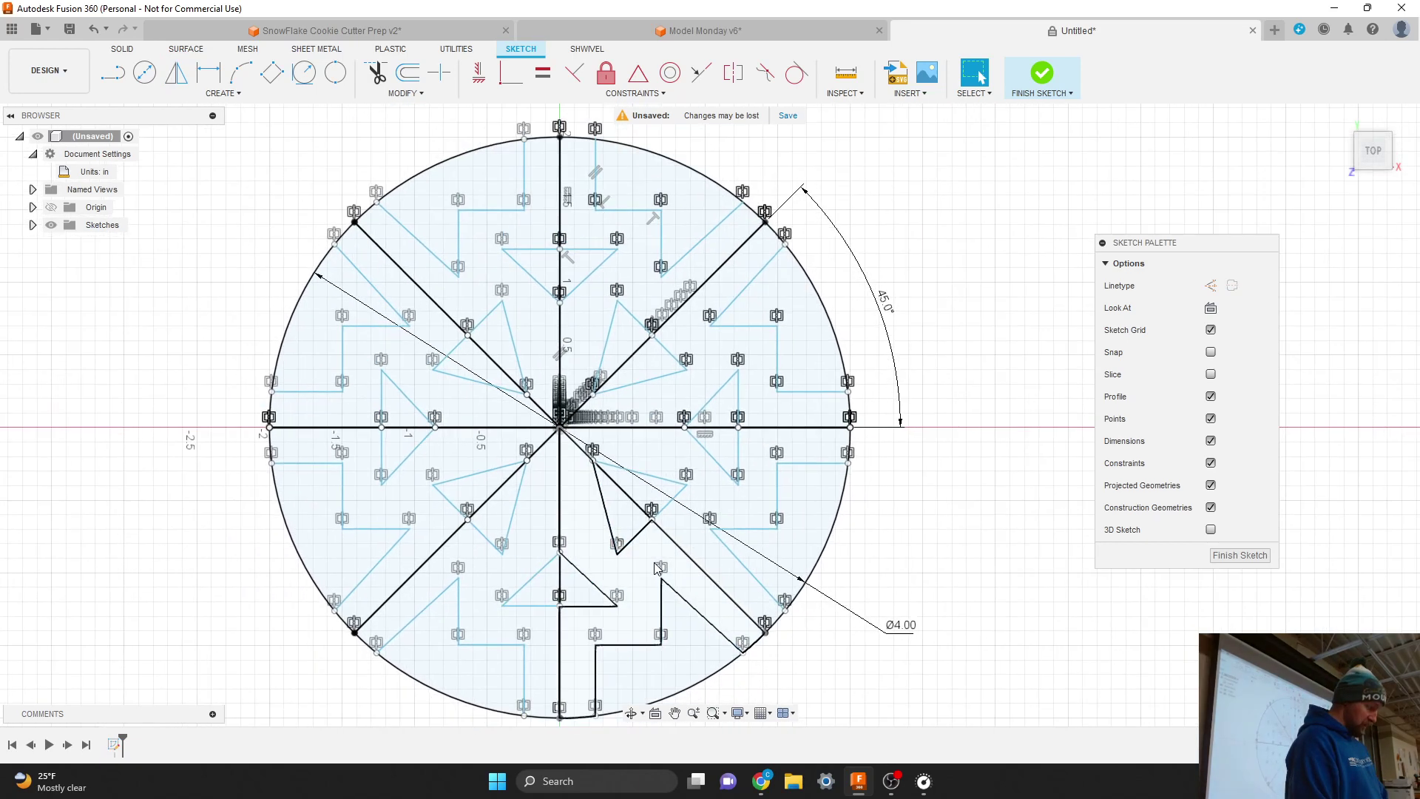
pyautogui.click(693, 332)
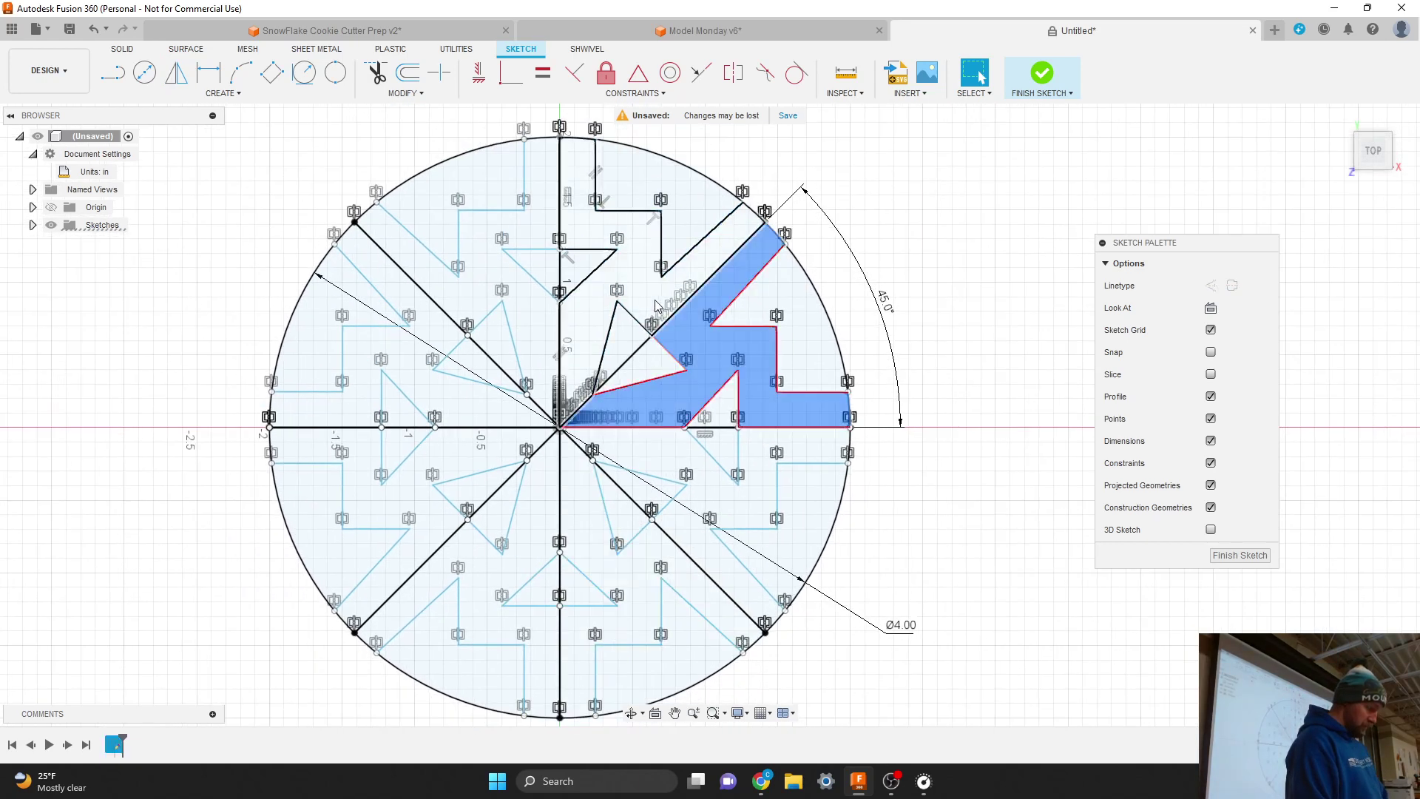
pyautogui.keyDown('shift'); pyautogui.click(588, 304); pyautogui.keyUp('shift')
pyautogui.keyDown('shift'); pyautogui.click(536, 307); pyautogui.keyUp('shift')
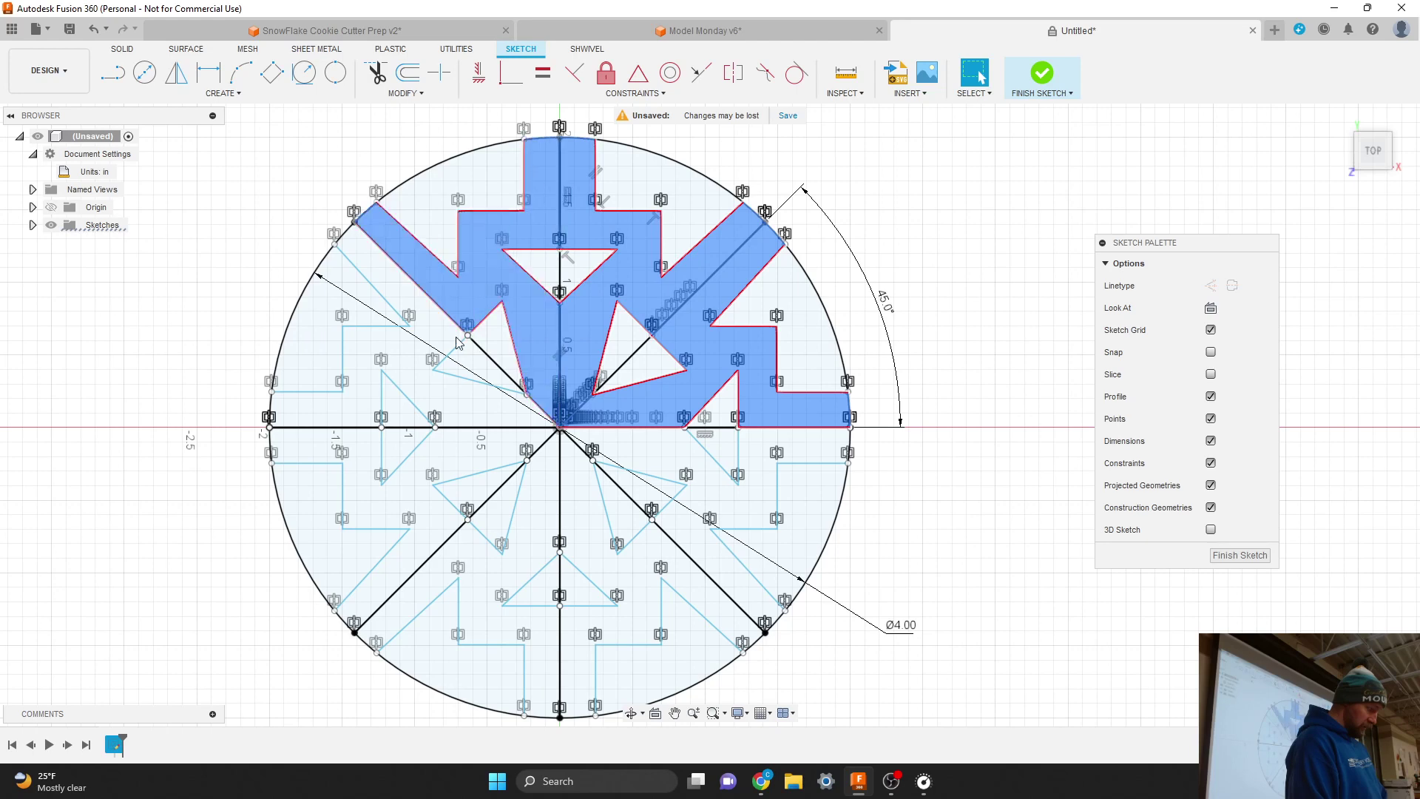
pyautogui.keyDown('shift'); pyautogui.click(415, 357); pyautogui.keyUp('shift')
pyautogui.keyDown('shift'); pyautogui.click(441, 460); pyautogui.keyUp('shift')
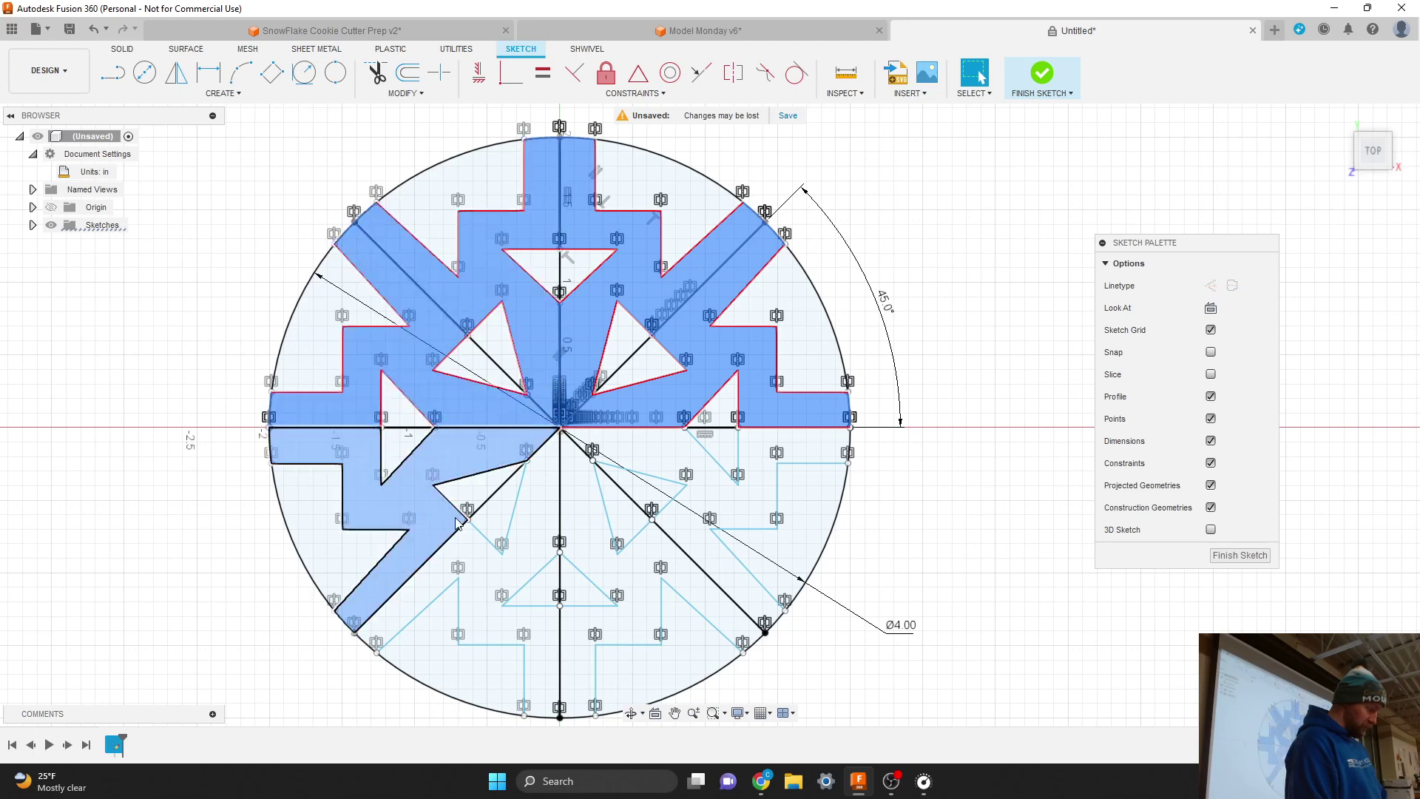
pyautogui.keyDown('shift'); pyautogui.click(518, 518); pyautogui.keyUp('shift')
pyautogui.keyDown('shift'); pyautogui.click(599, 539); pyautogui.keyUp('shift')
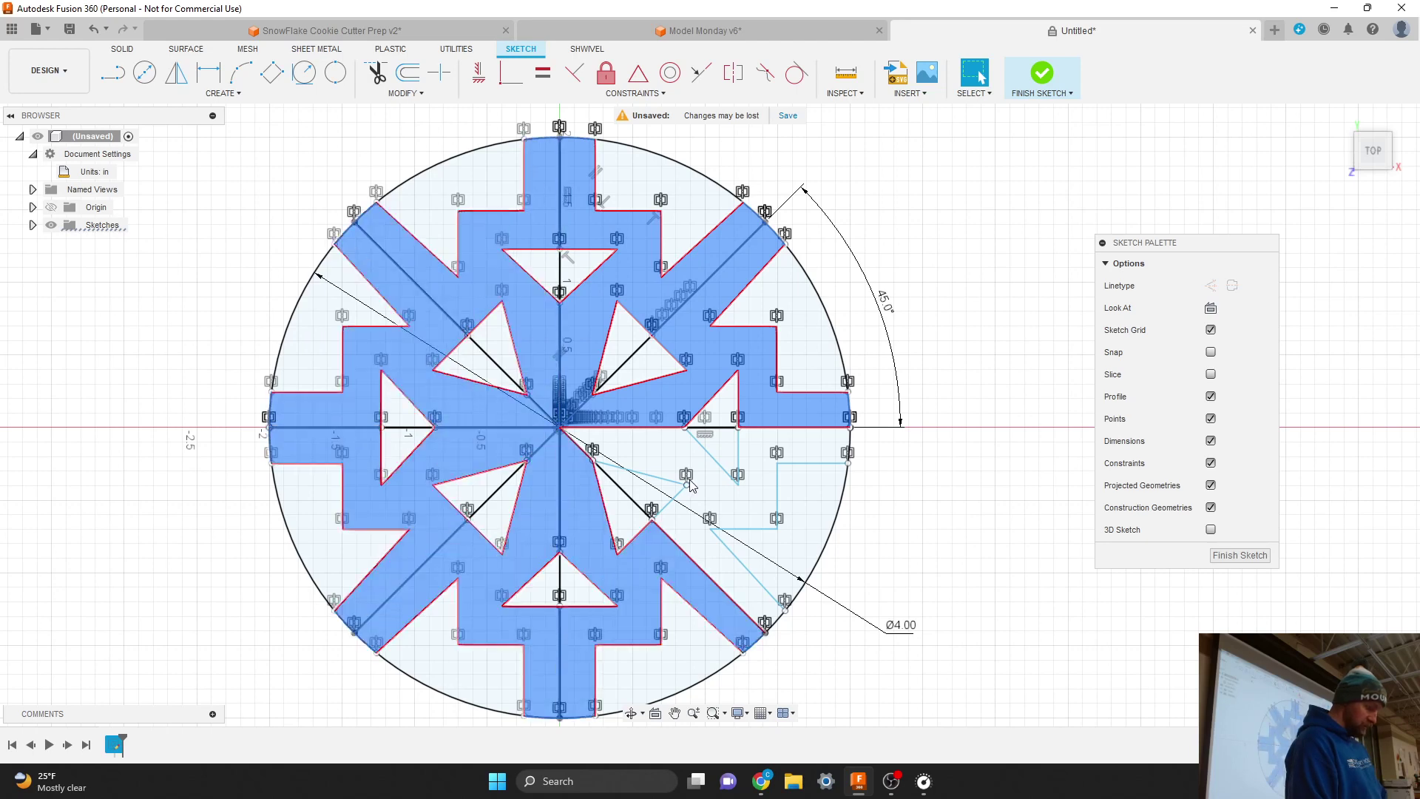
pyautogui.keyDown('shift'); pyautogui.click(712, 494); pyautogui.keyUp('shift')
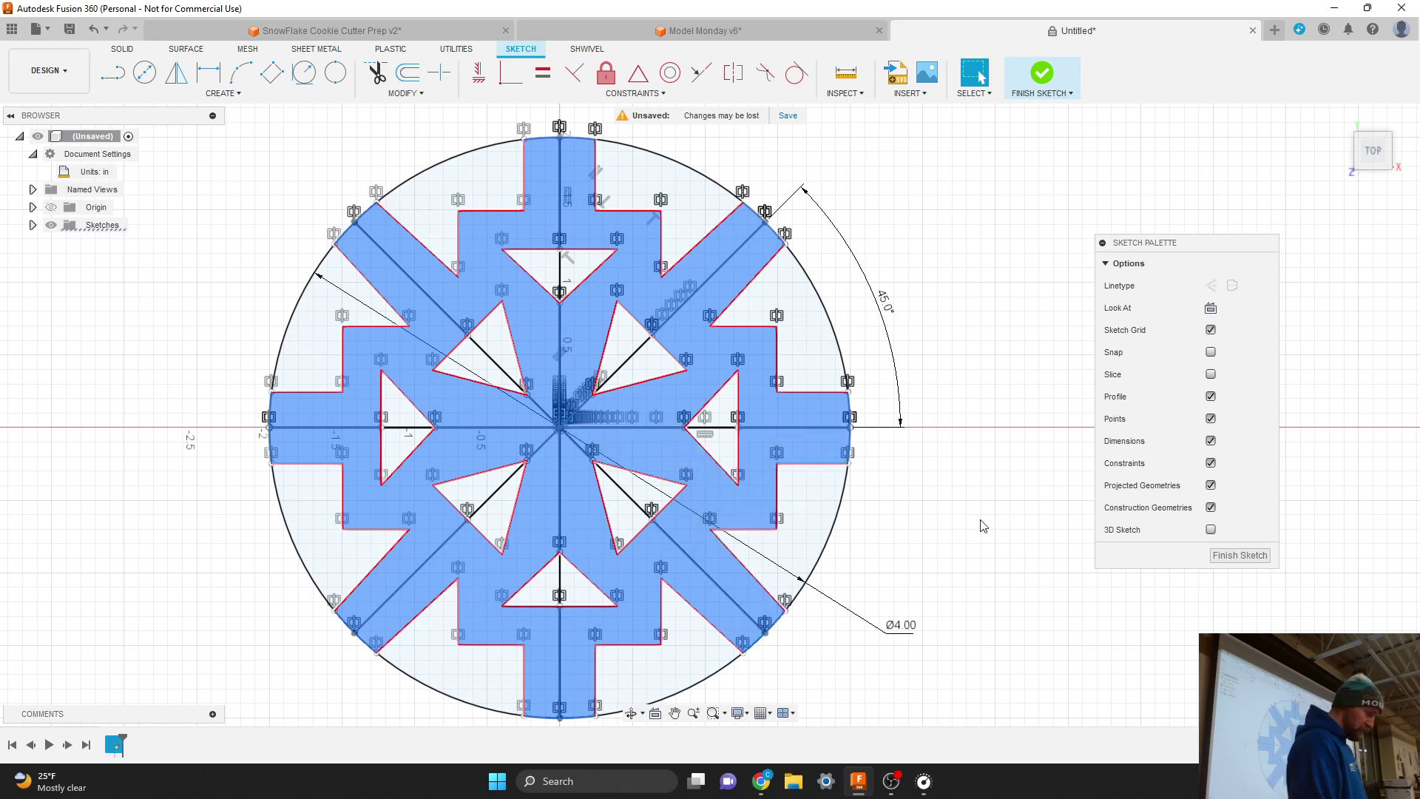
pyautogui.scroll(-1, 924, 555)
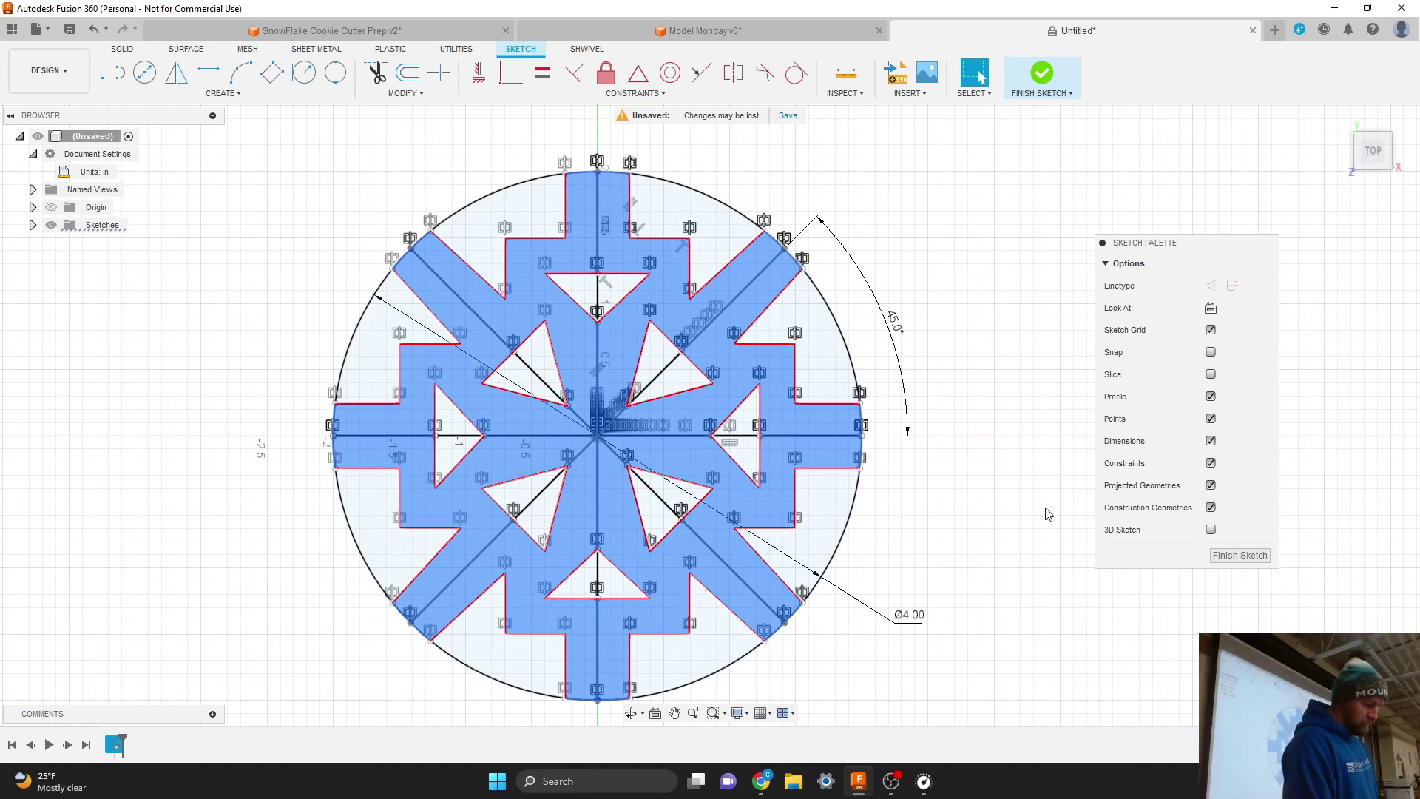
# Finish the snowflake sketch and bring up its options in the timeline
pyautogui.click(1242, 556)
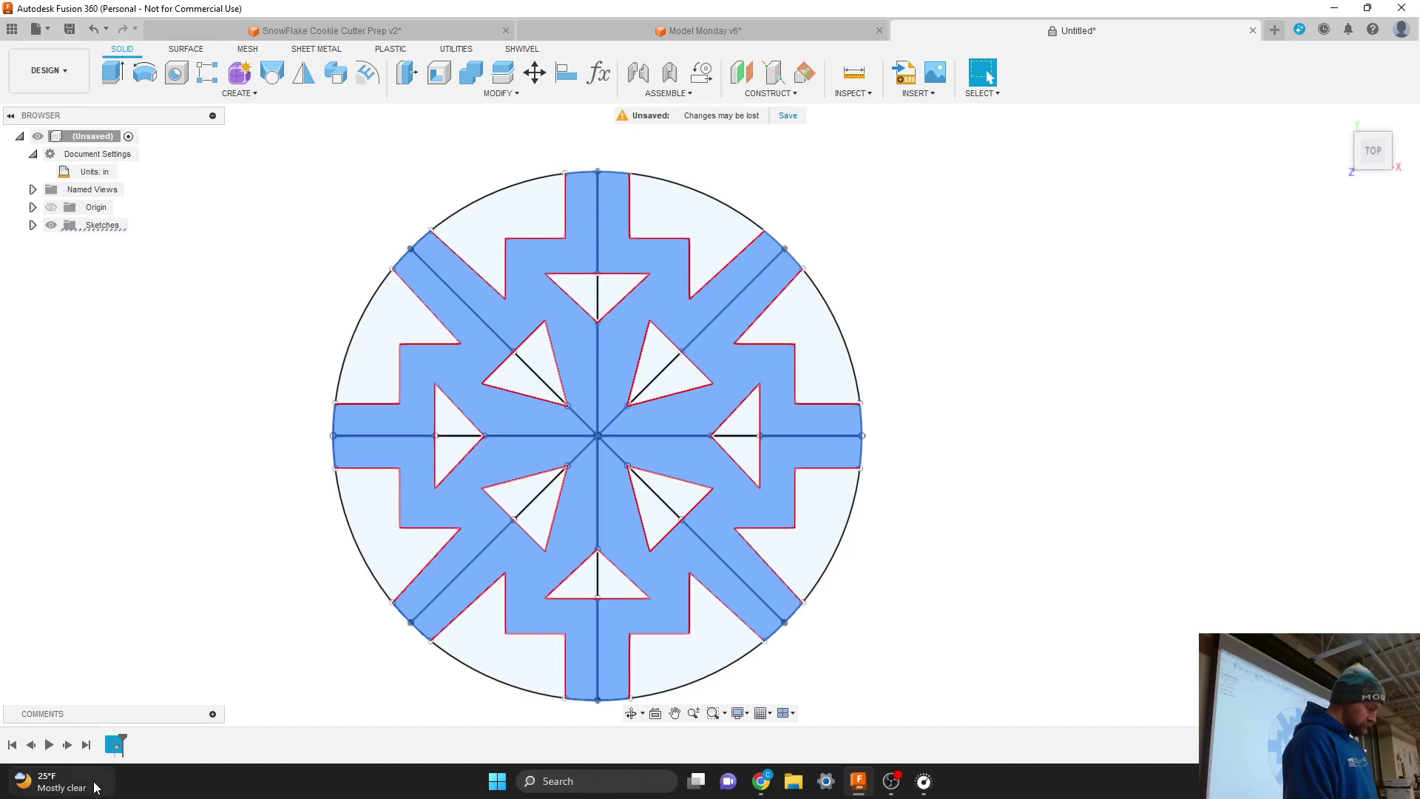
pyautogui.rightClick(115, 751)
pyautogui.click(93, 664)
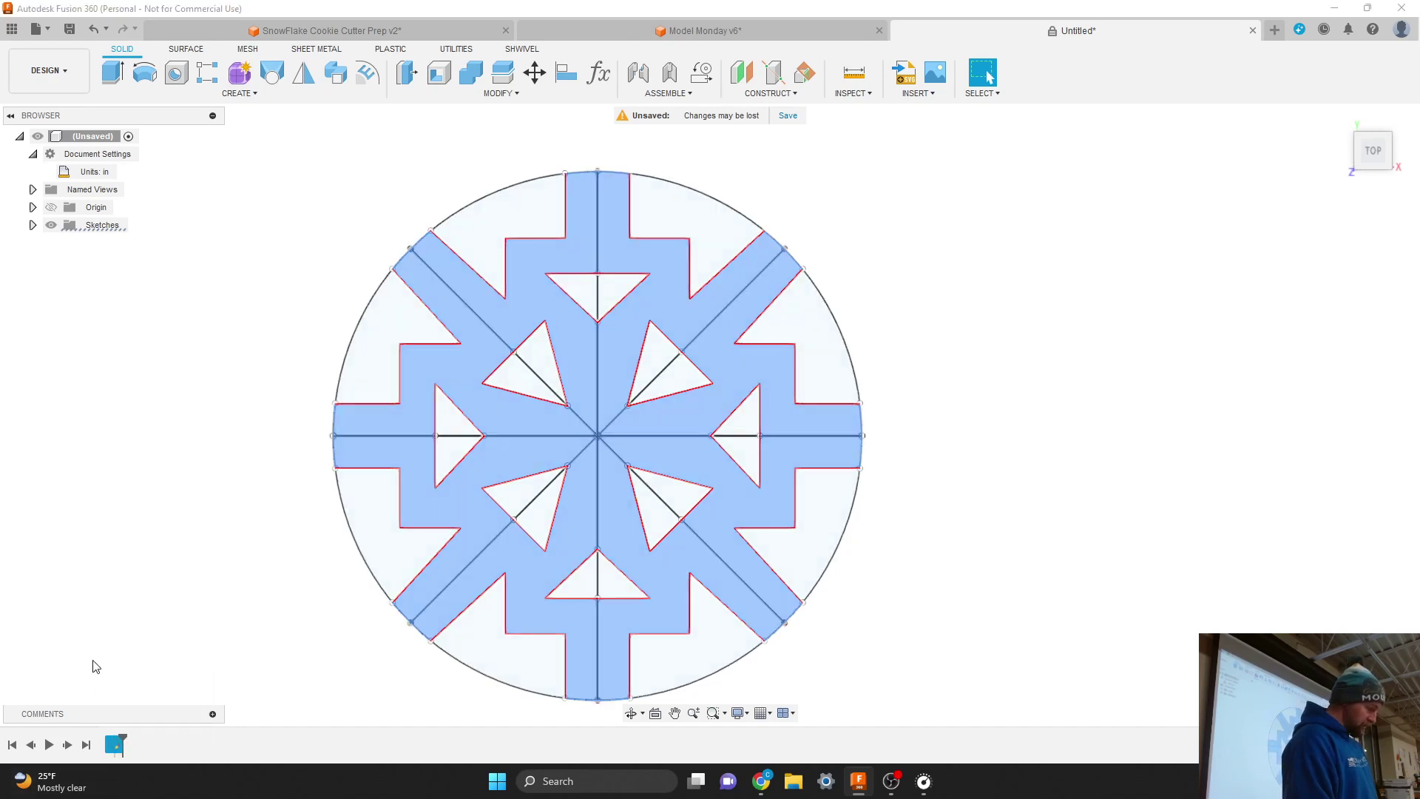
pyautogui.rightClick(114, 745)
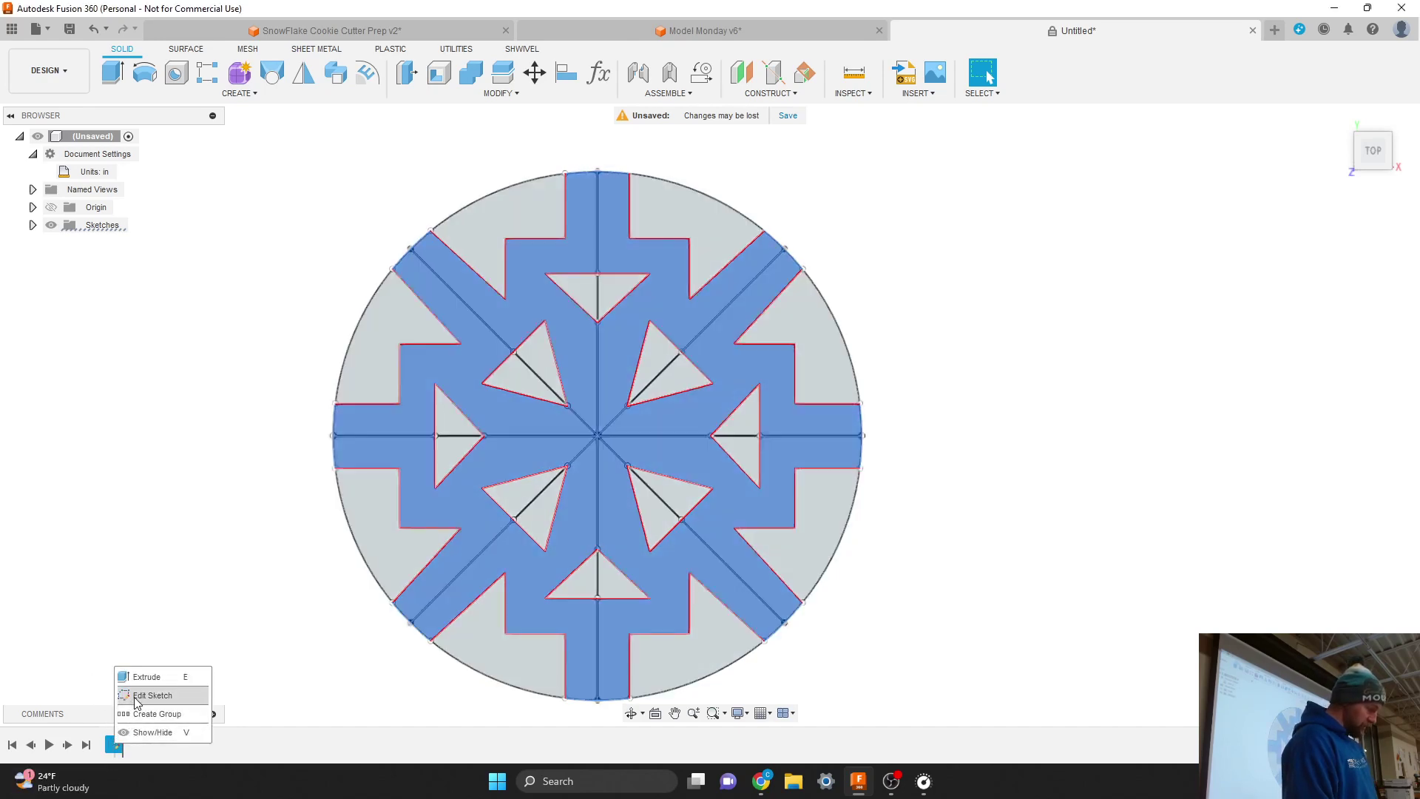
pyautogui.click(138, 697)
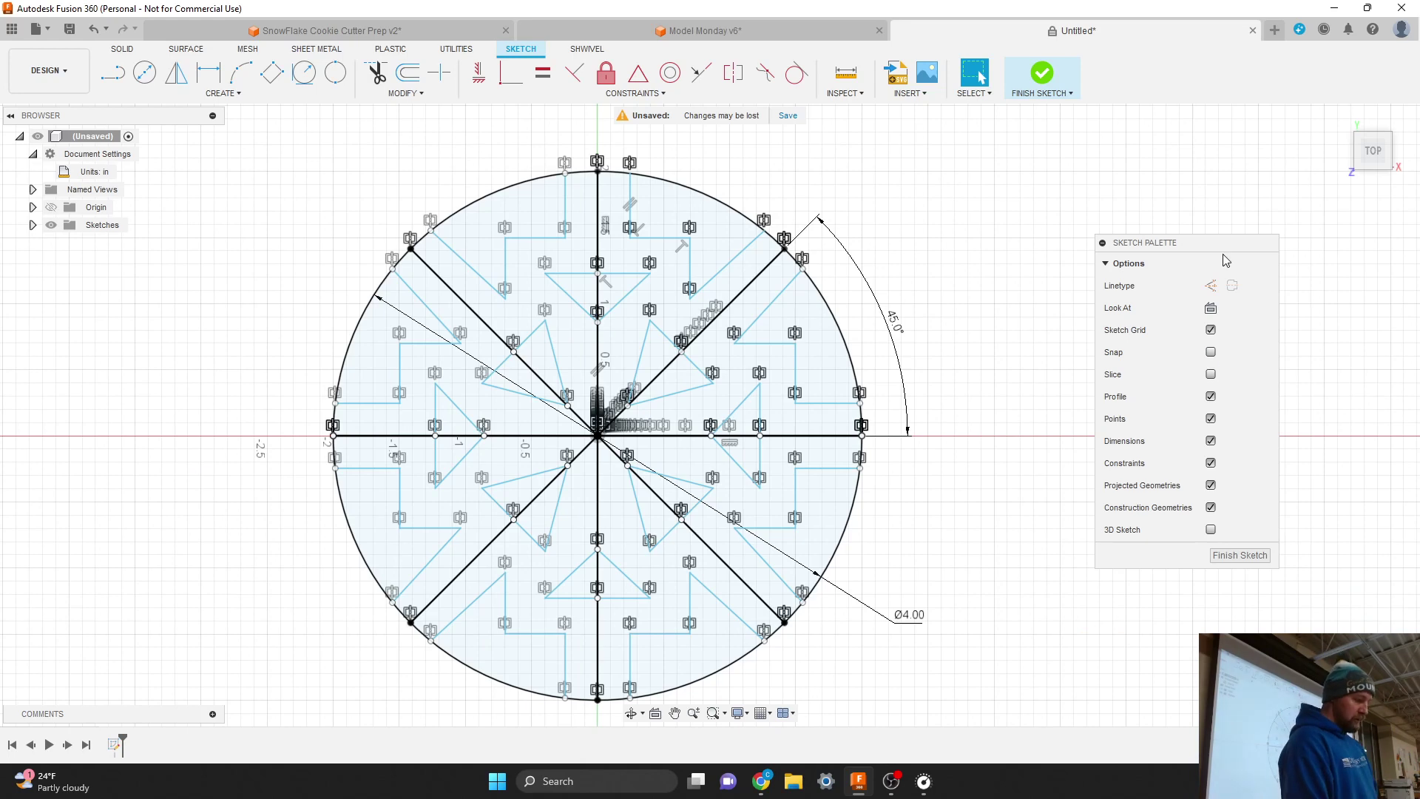
pyautogui.click(1043, 74)
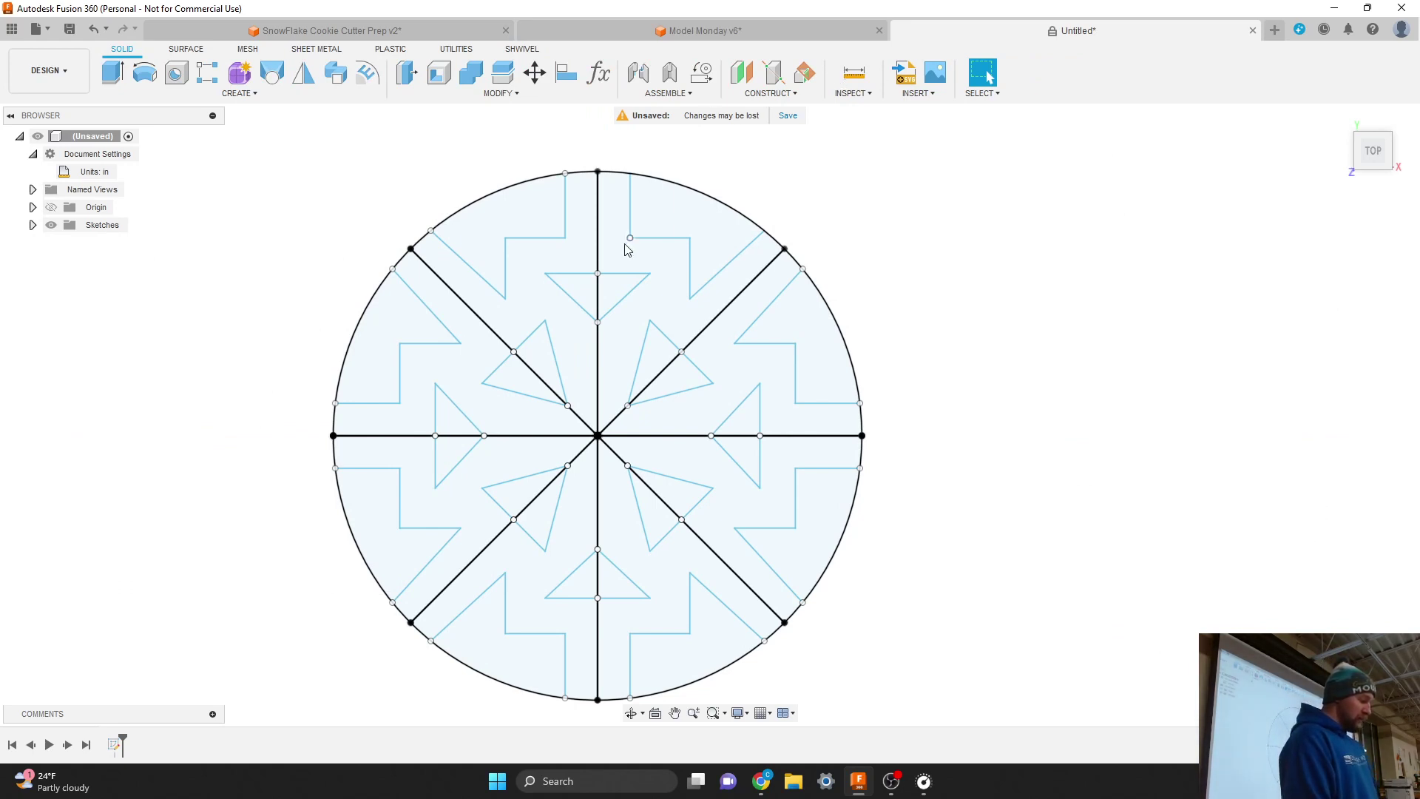
# Zoom out and expand the Sketches folder in the Browser to show Sketch1
pyautogui.scroll(-2, 944, 260)
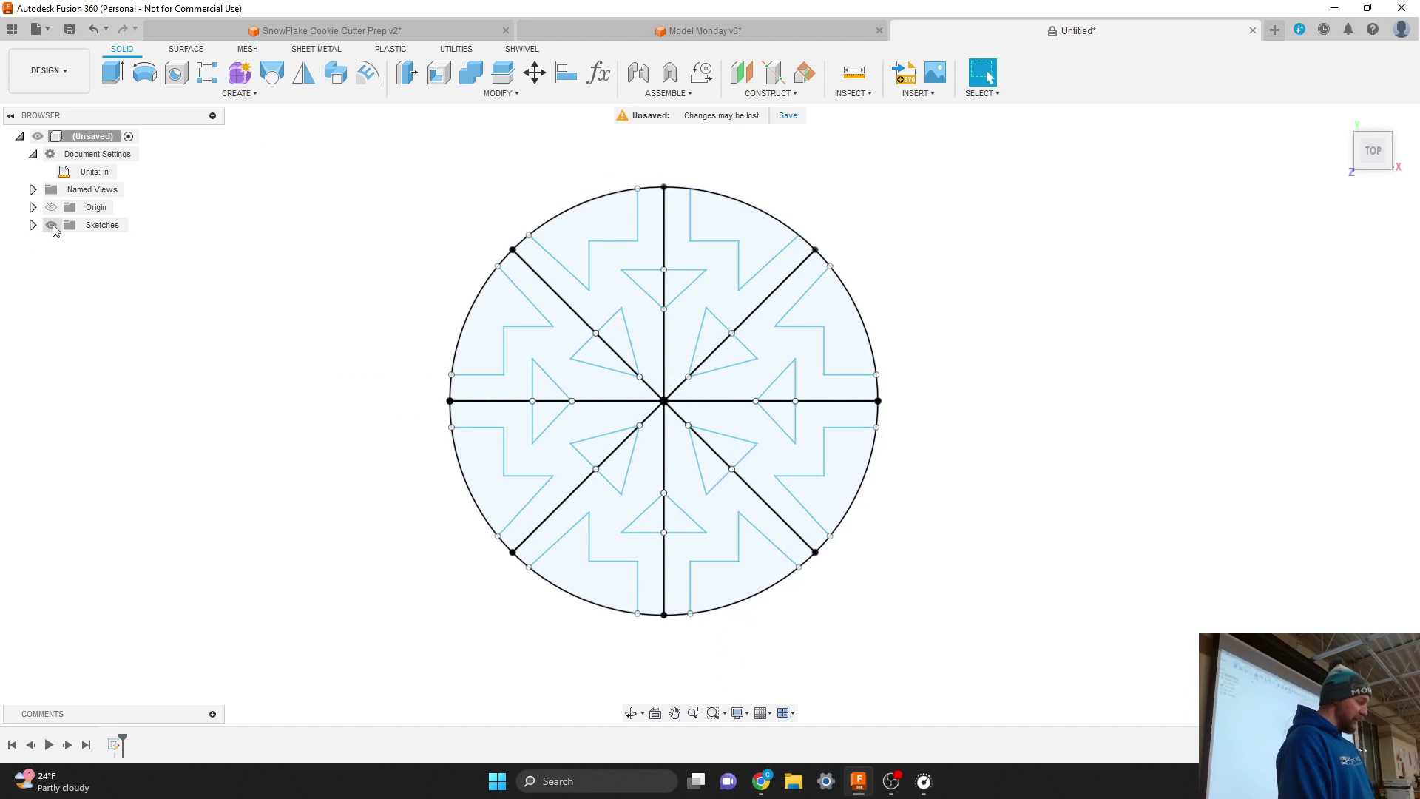
pyautogui.click(33, 226)
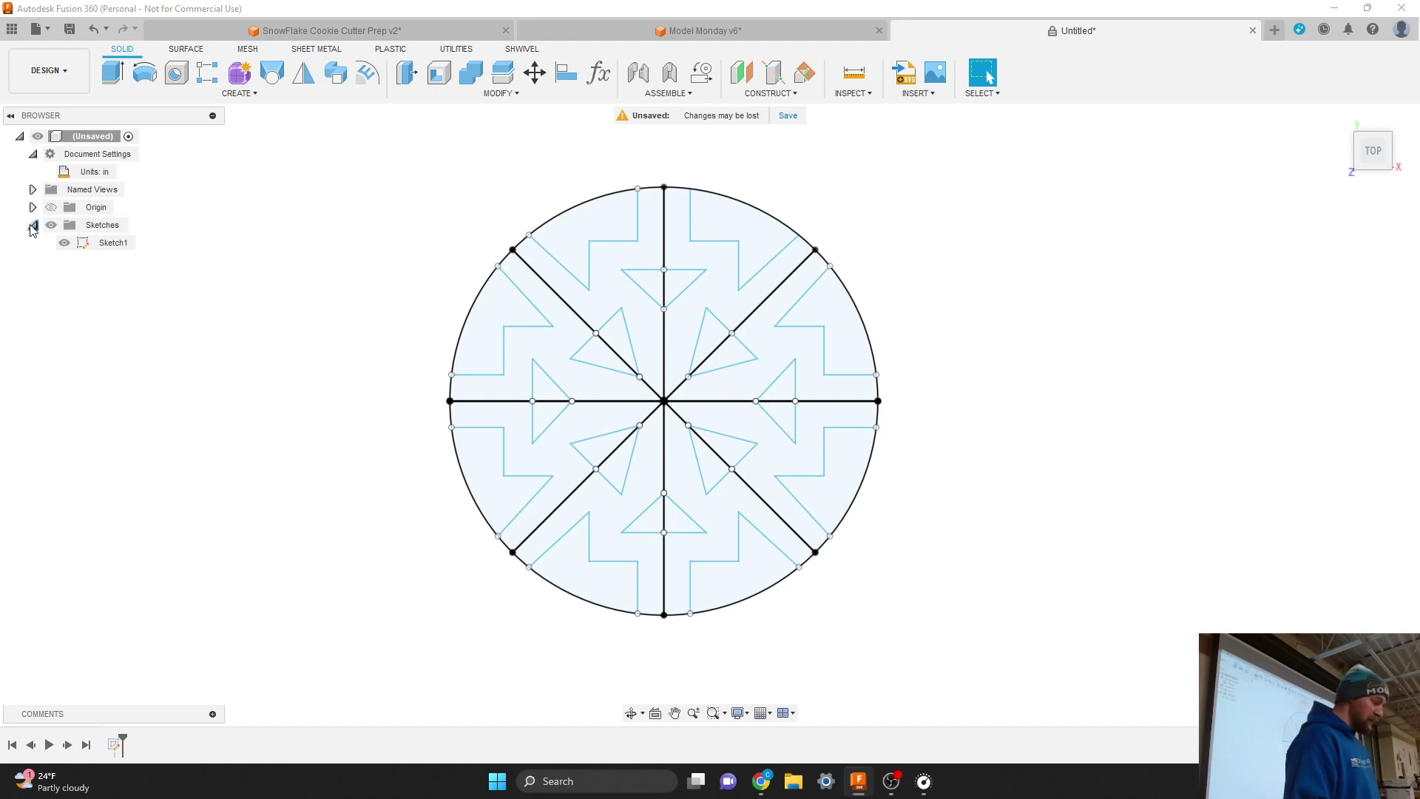
# Rename Sketch1 in the Browser to 'Snowflake'
pyautogui.click(115, 247)
pyautogui.click(116, 245)
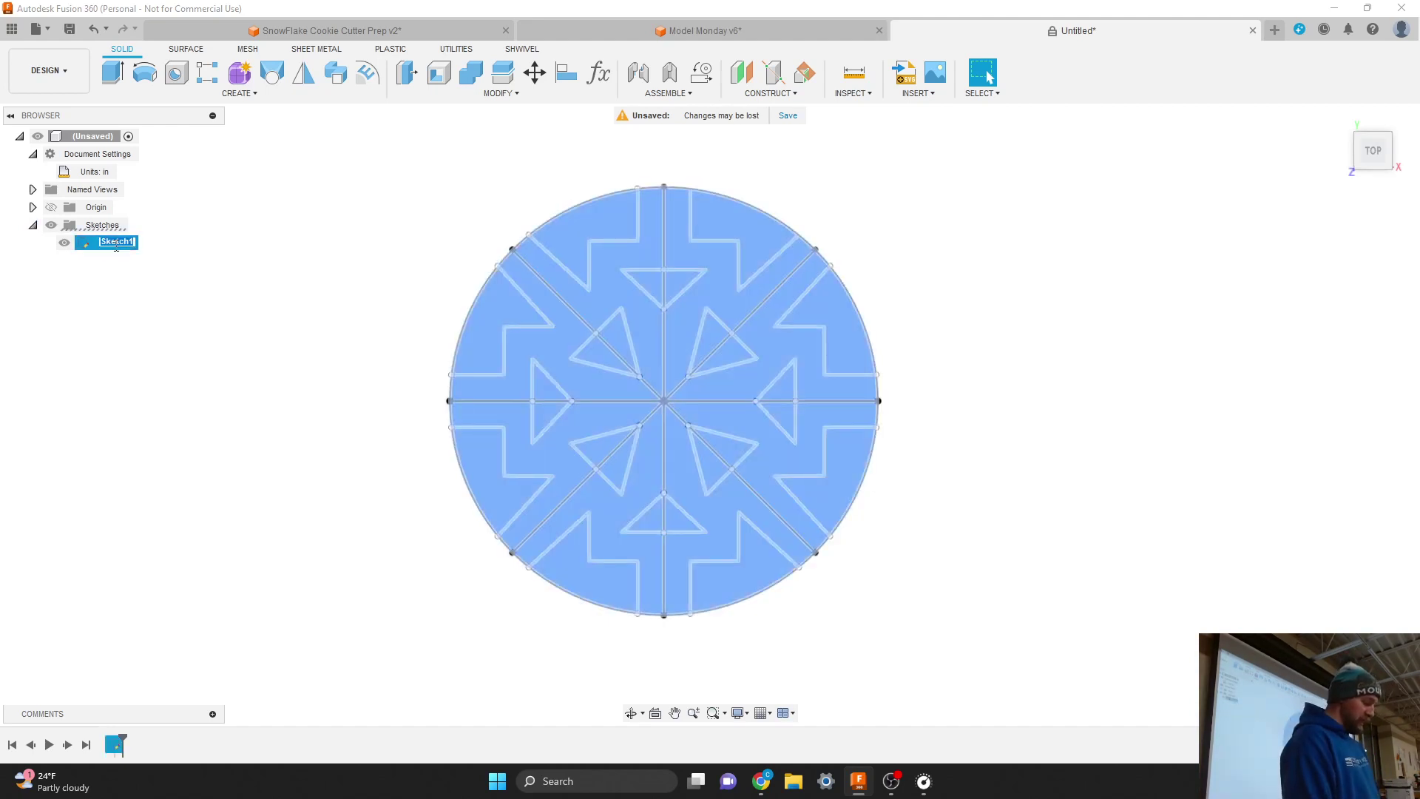
pyautogui.write('Snow')
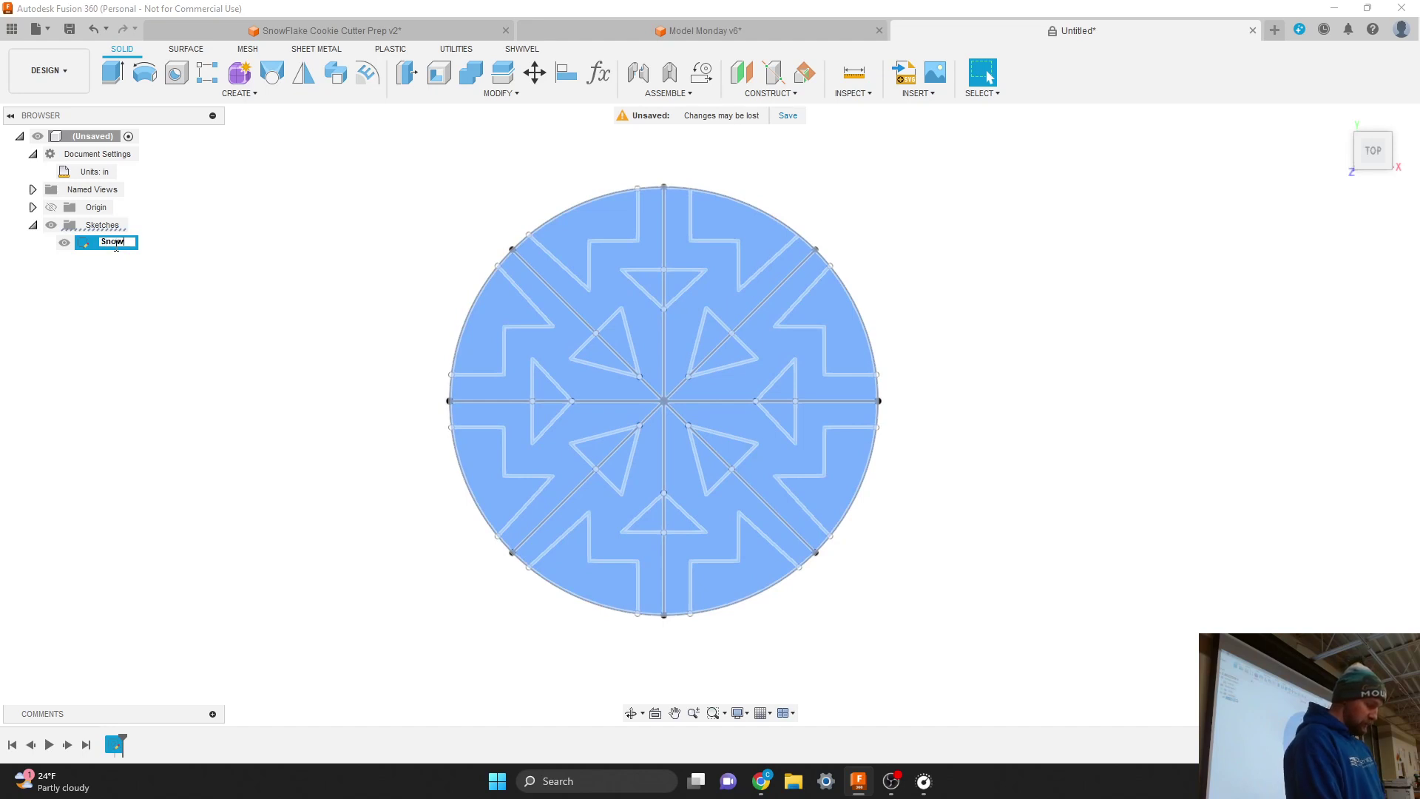
pyautogui.write('flake')
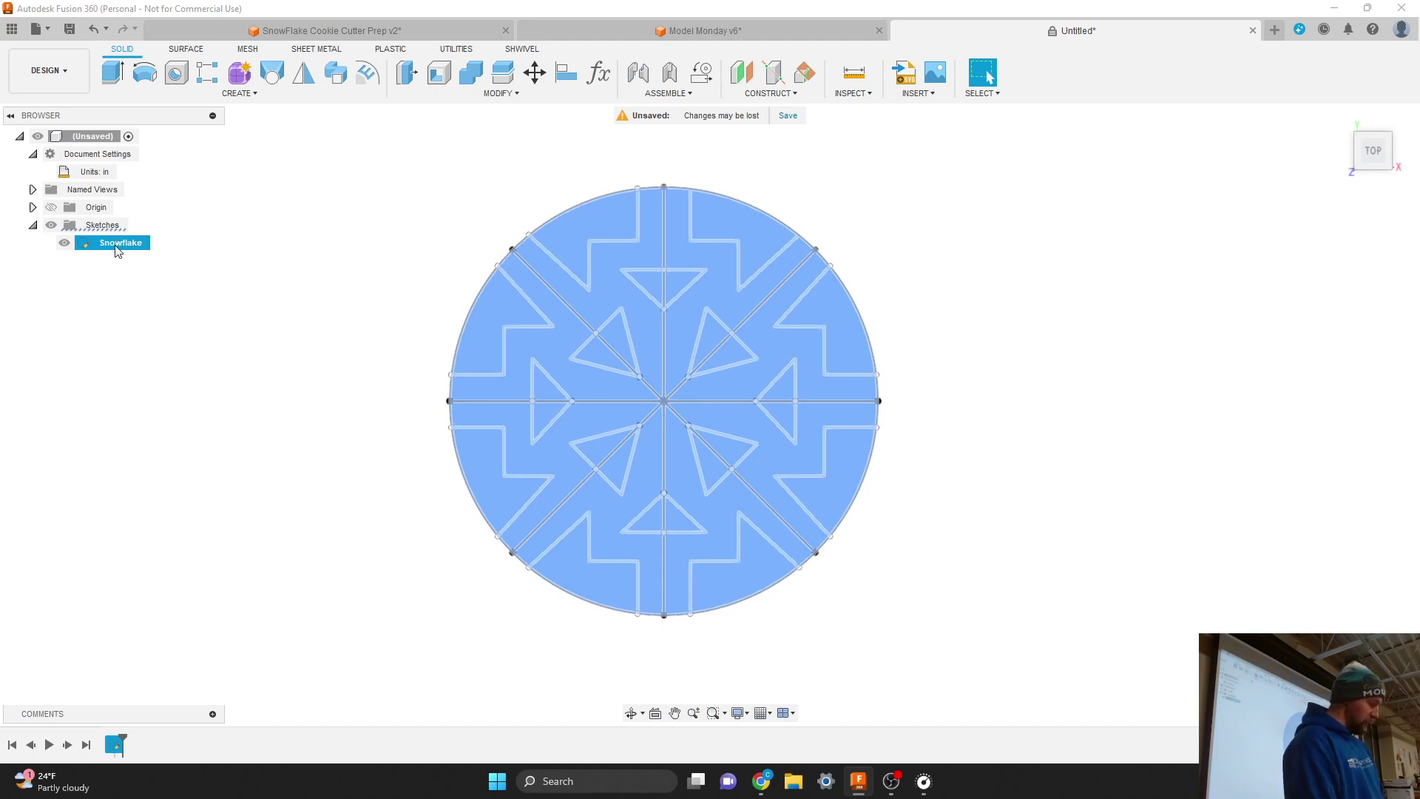
pyautogui.press('Return')
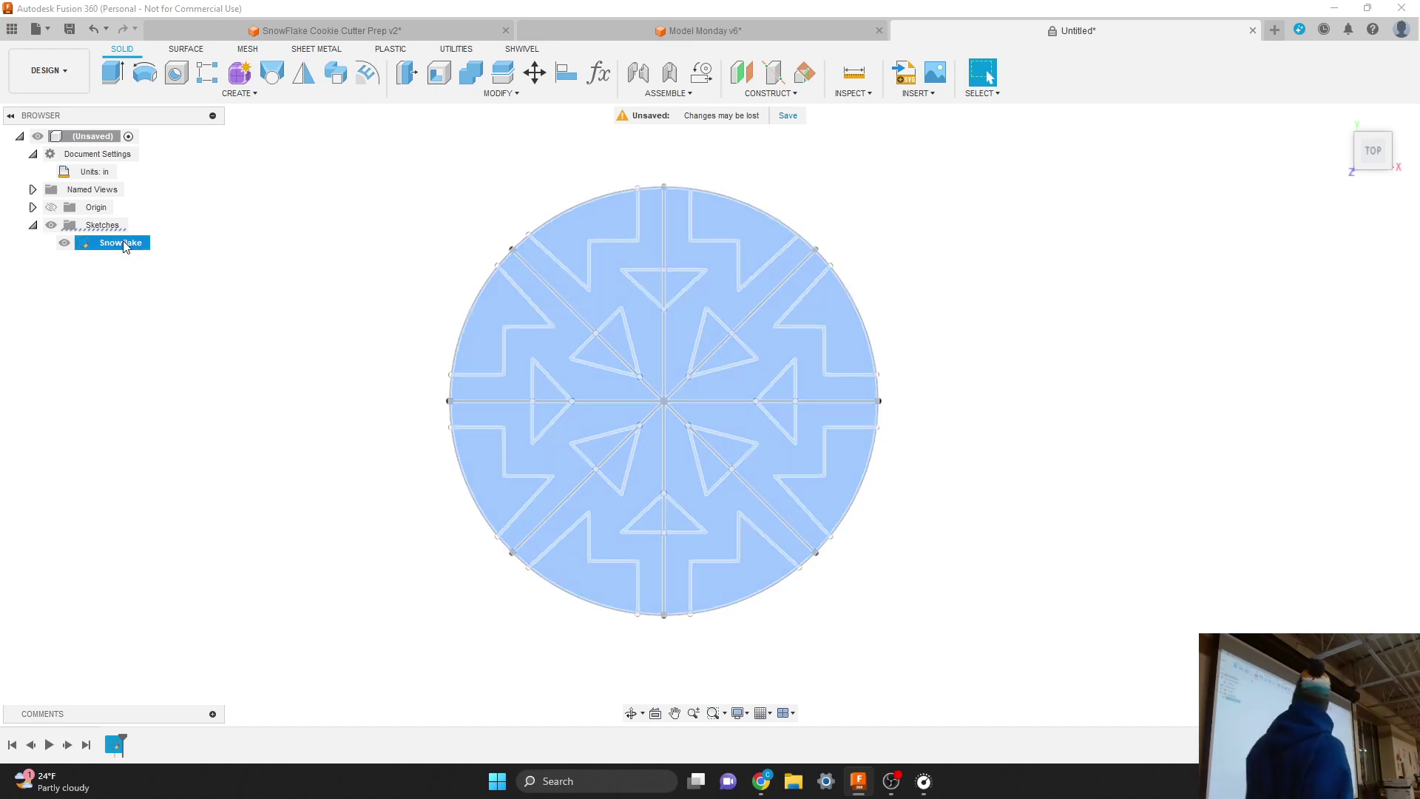
pyautogui.doubleClick(122, 242)
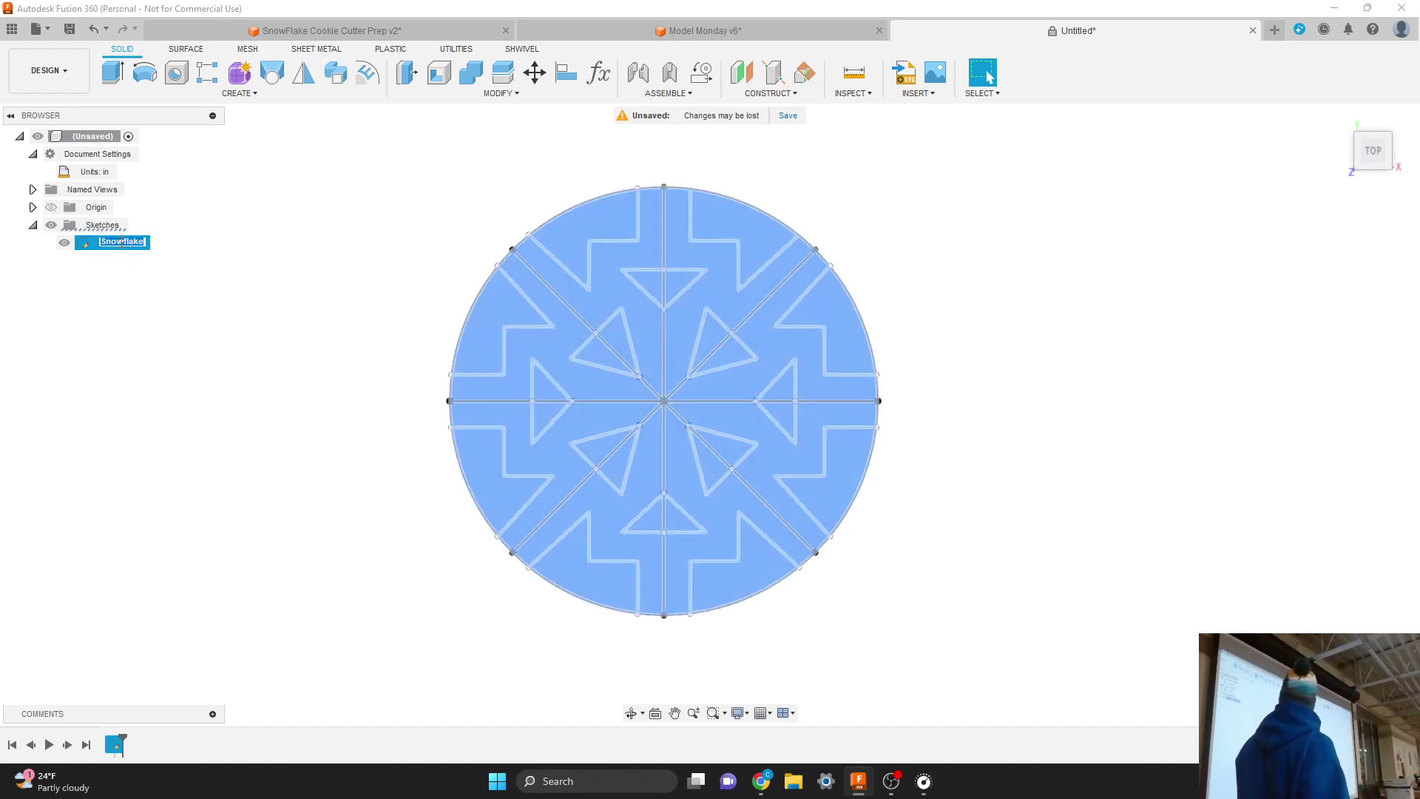
pyautogui.click(120, 242)
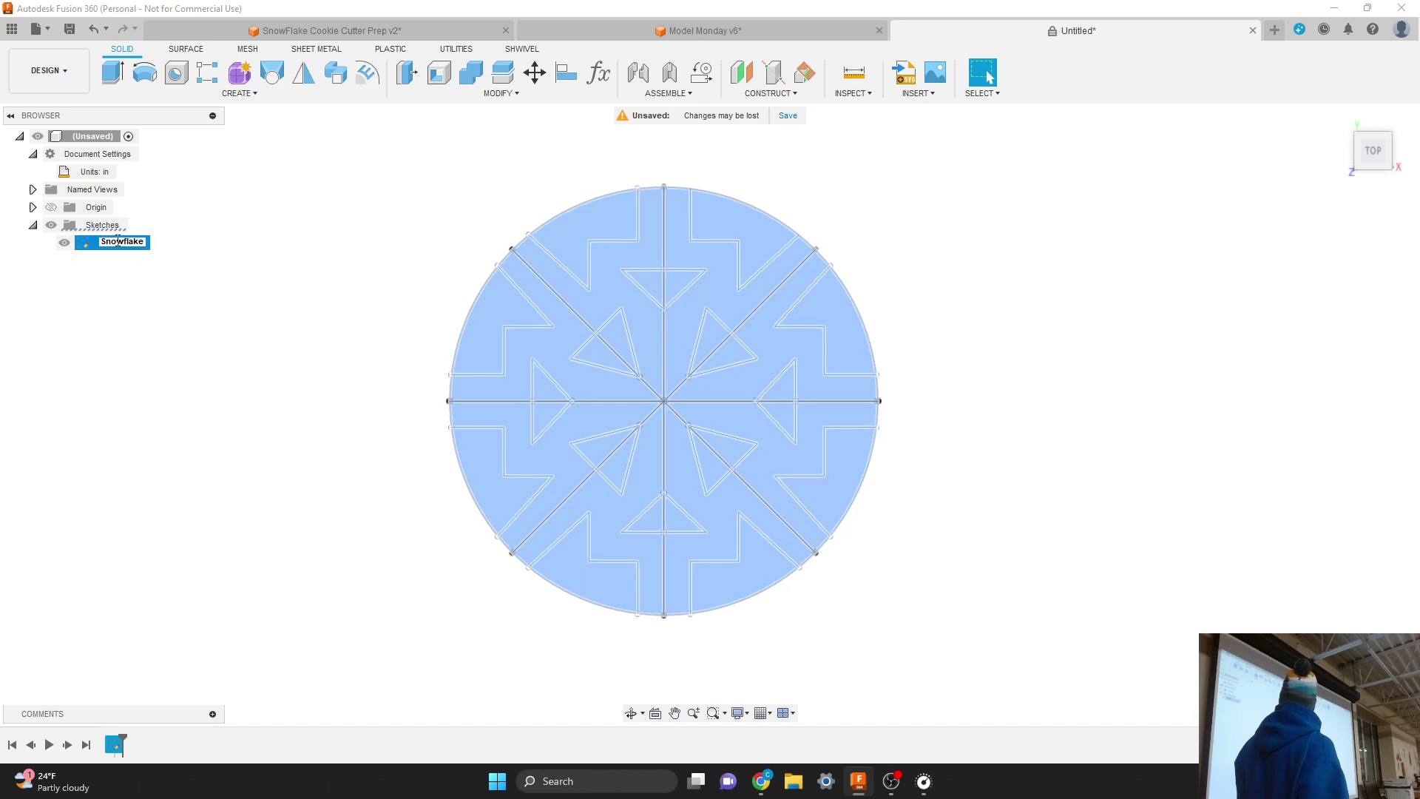
pyautogui.doubleClick(119, 241)
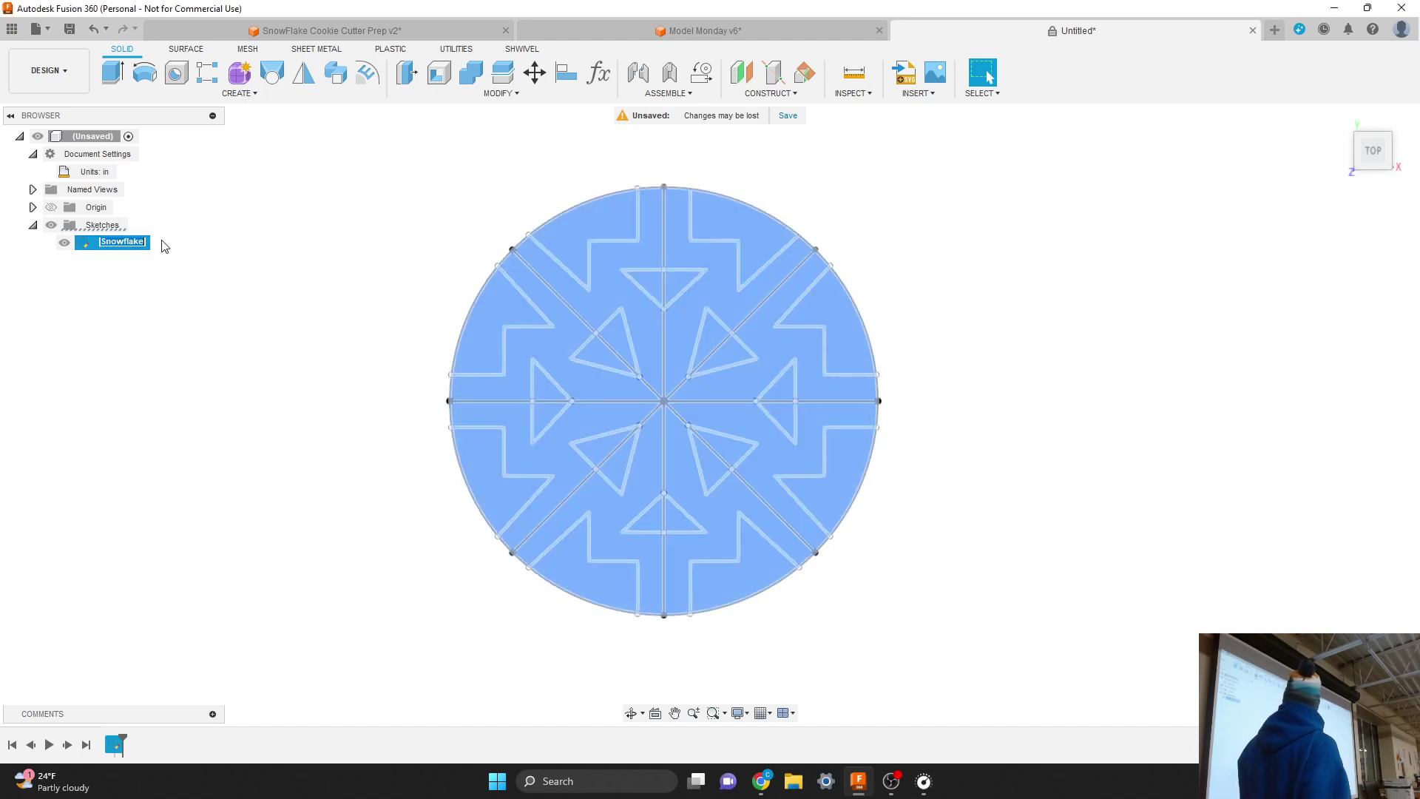
pyautogui.click(164, 246)
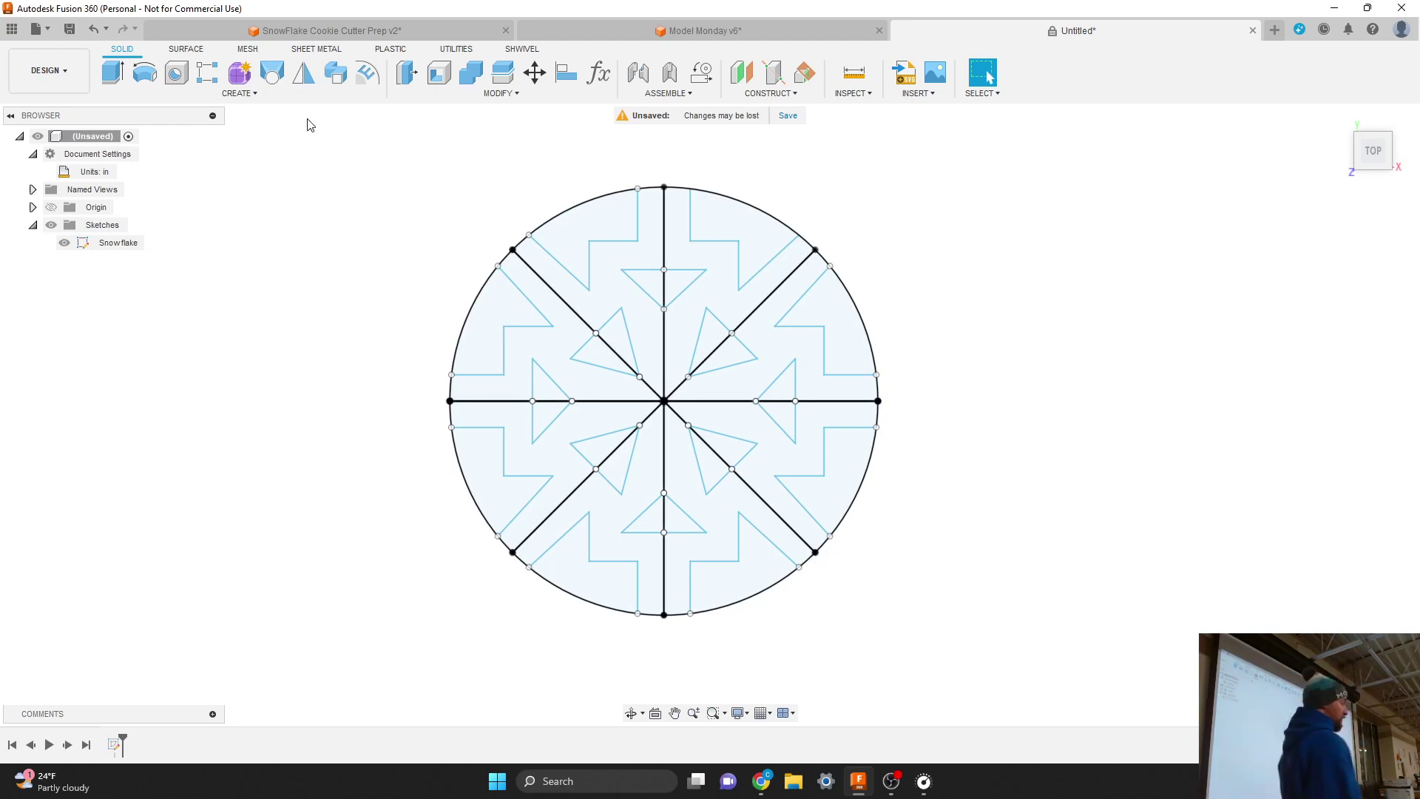
# Extrude the eight snowflake arm profiles with a distance of 0.125 in
pyautogui.click(251, 95)
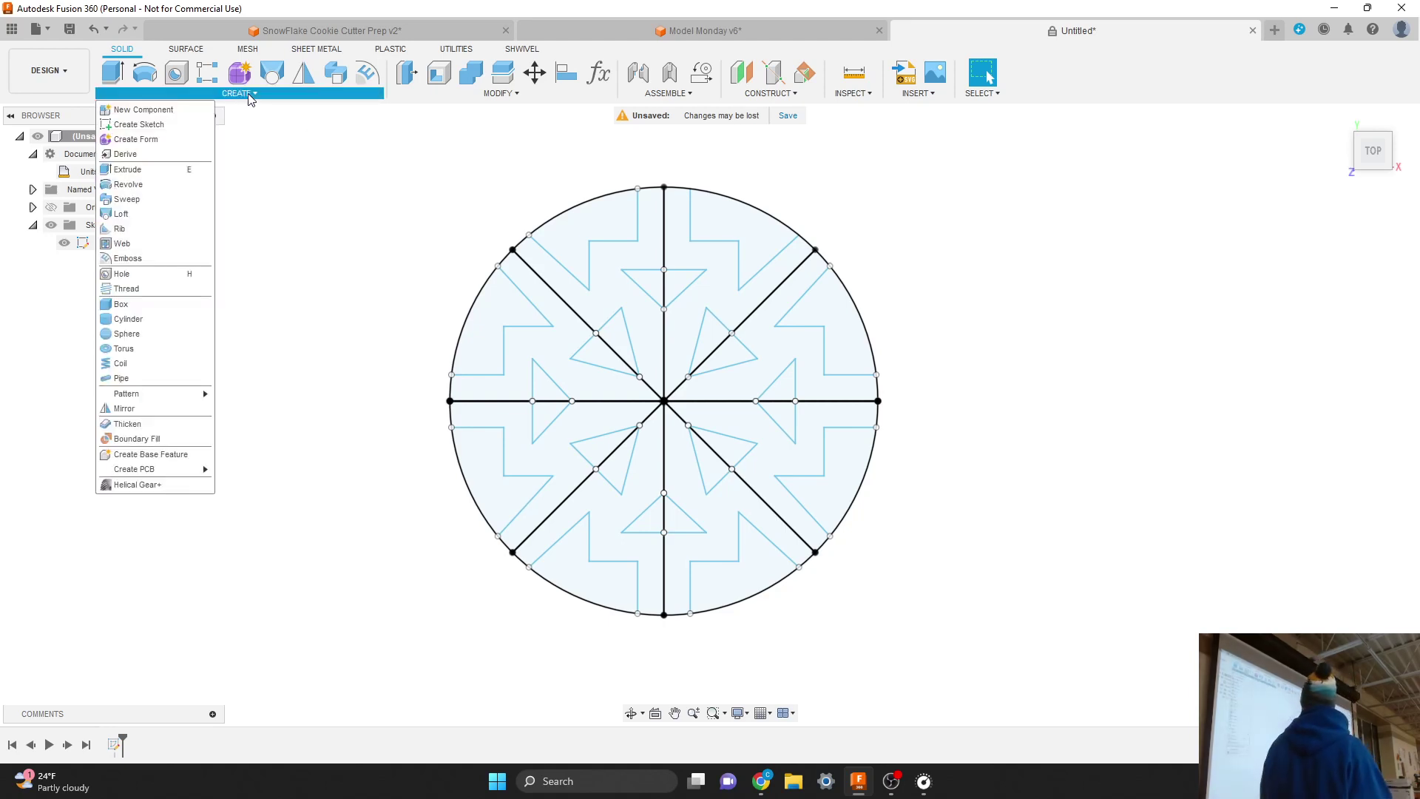
pyautogui.click(159, 171)
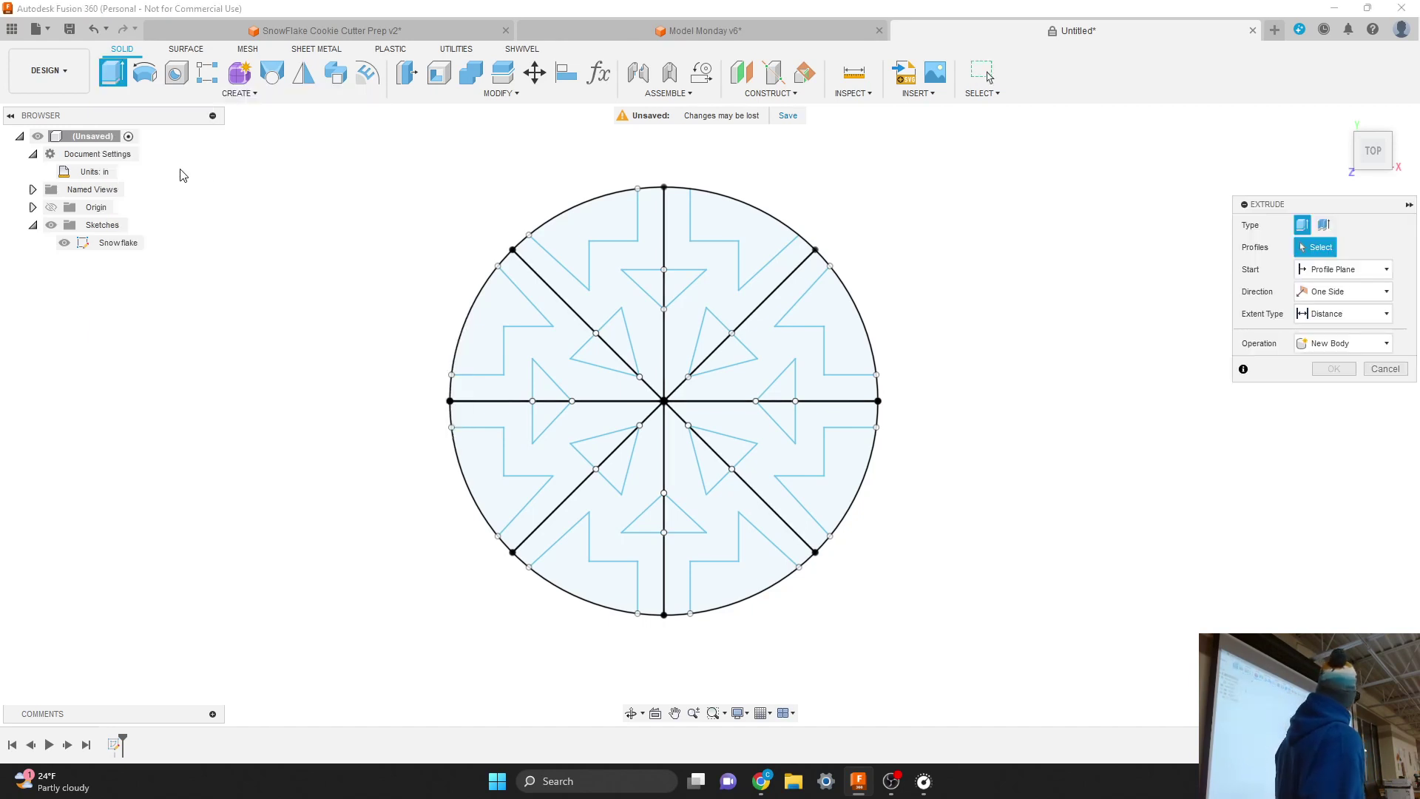
pyautogui.click(650, 263)
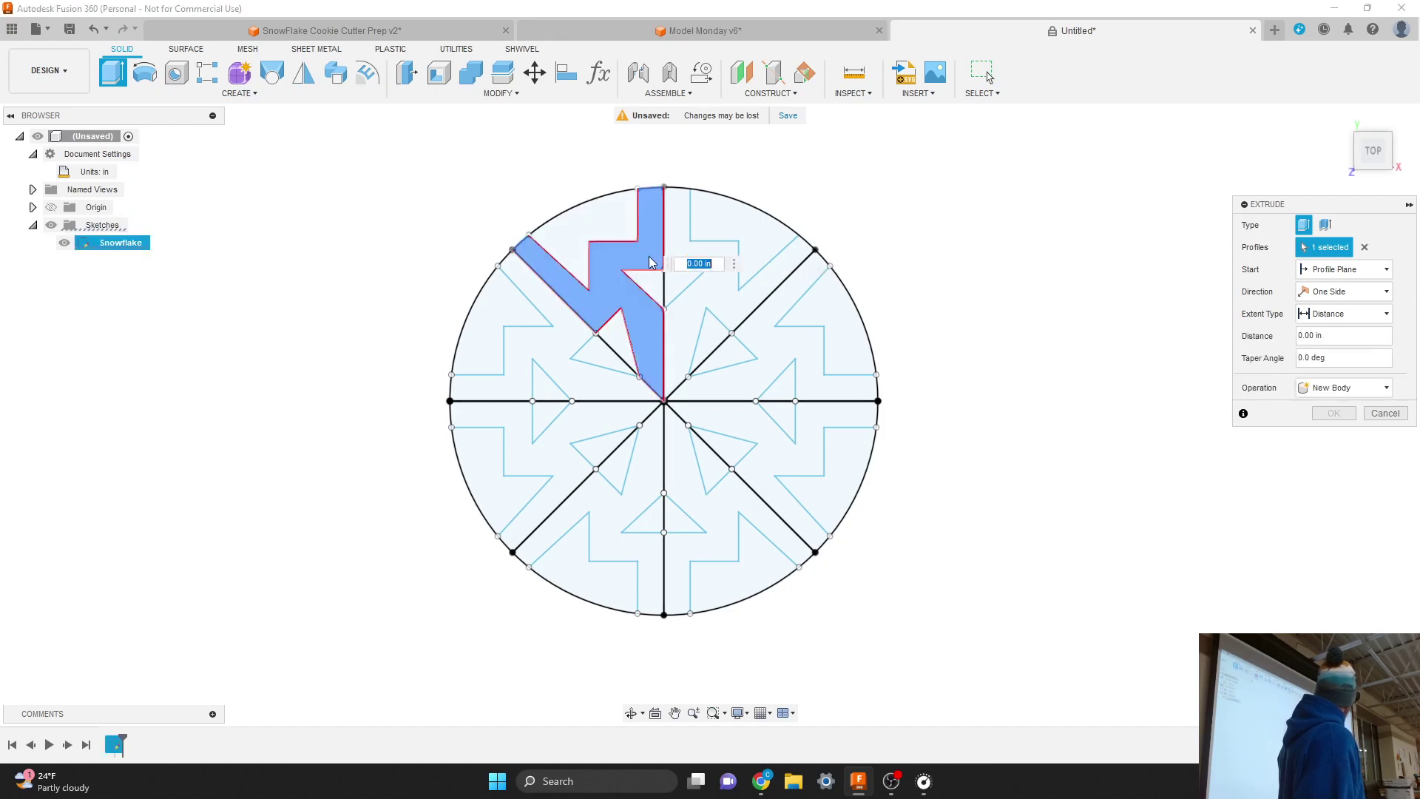
pyautogui.click(687, 252)
pyautogui.click(748, 307)
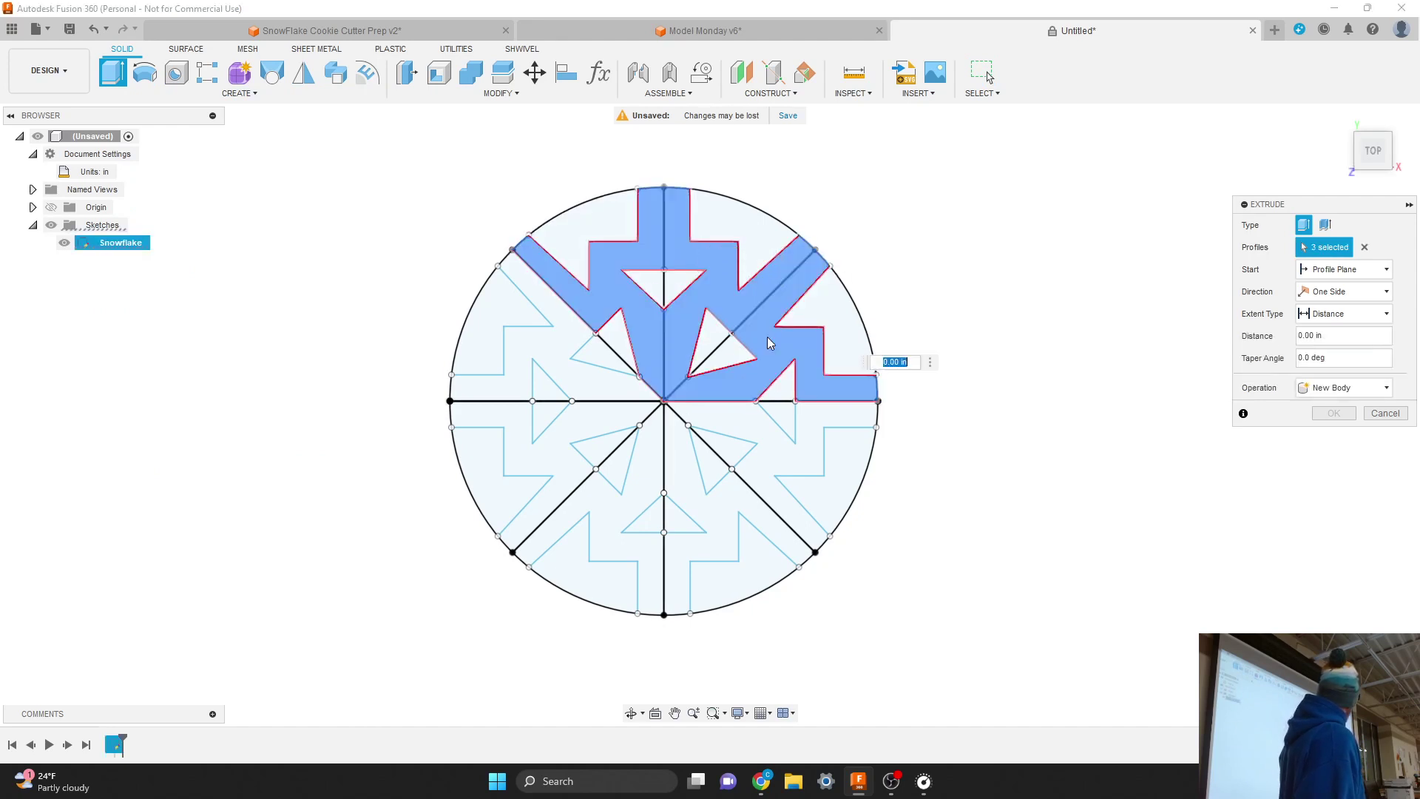
pyautogui.click(745, 423)
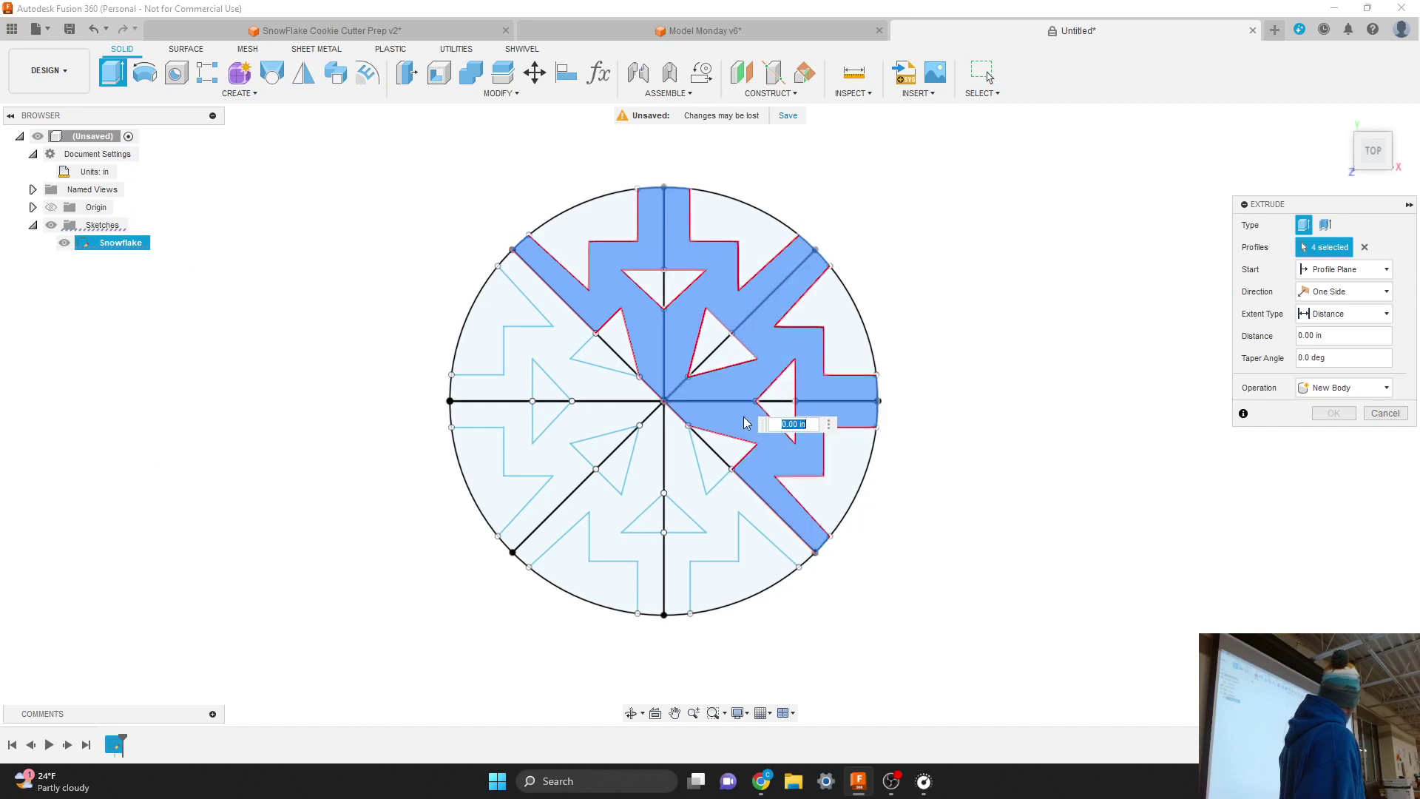
pyautogui.click(723, 497)
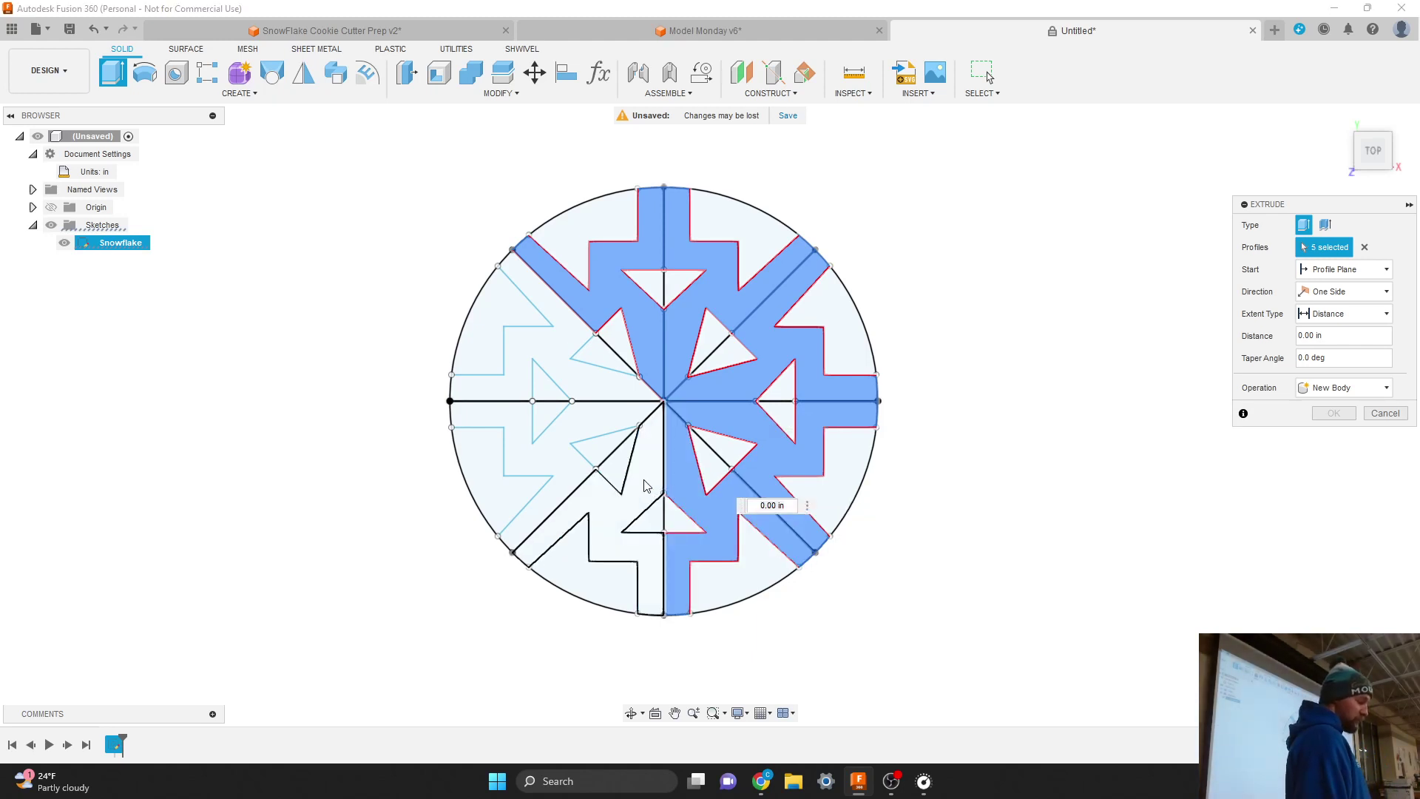
pyautogui.click(643, 485)
pyautogui.click(558, 451)
pyautogui.click(587, 382)
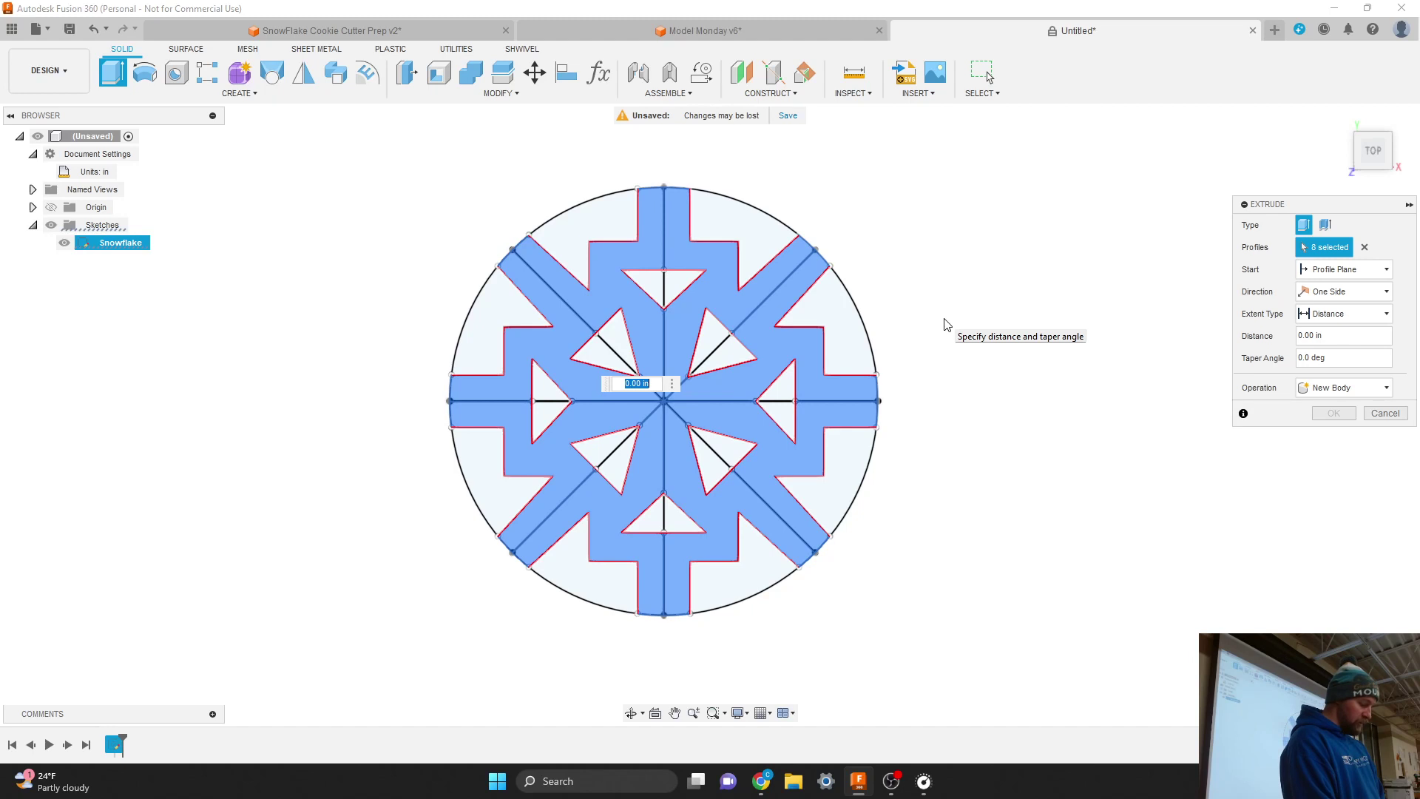
pyautogui.write('.125')
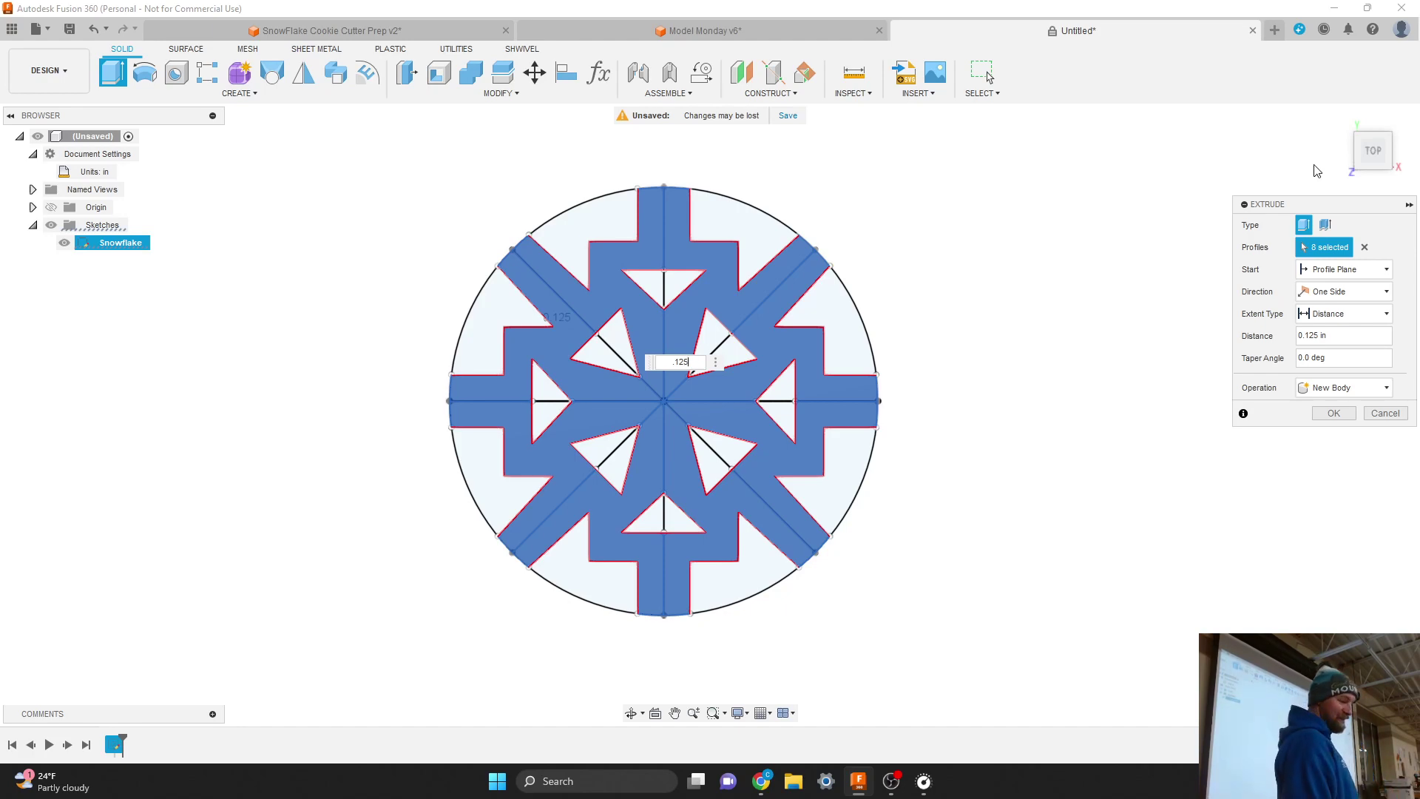
# Check the 0.125 in extrusion preview in 3D, then commit it as a solid body
pyautogui.moveTo(1371, 148); pyautogui.dragTo(1377, 162)
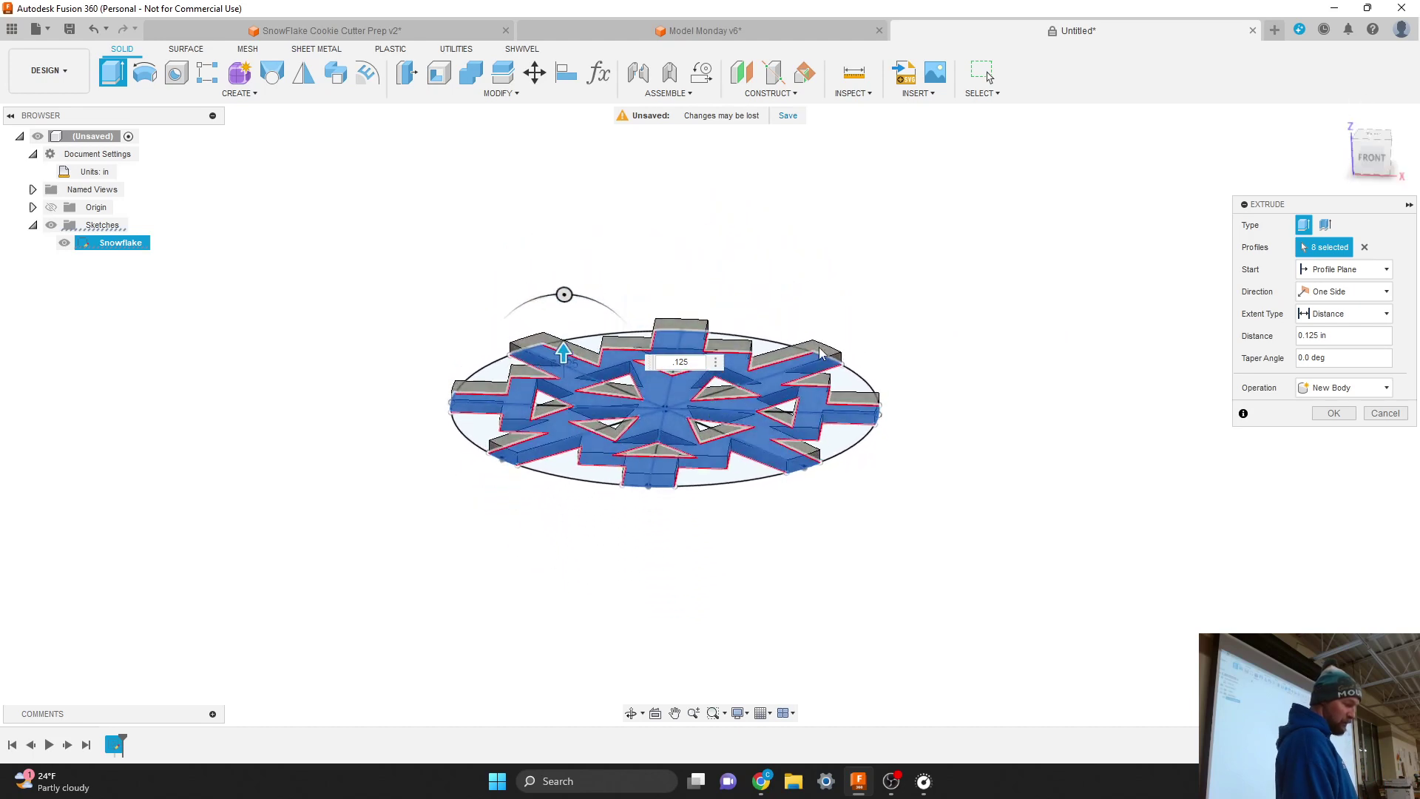
pyautogui.scroll(-2, 673, 403)
pyautogui.scroll(5, 673, 403)
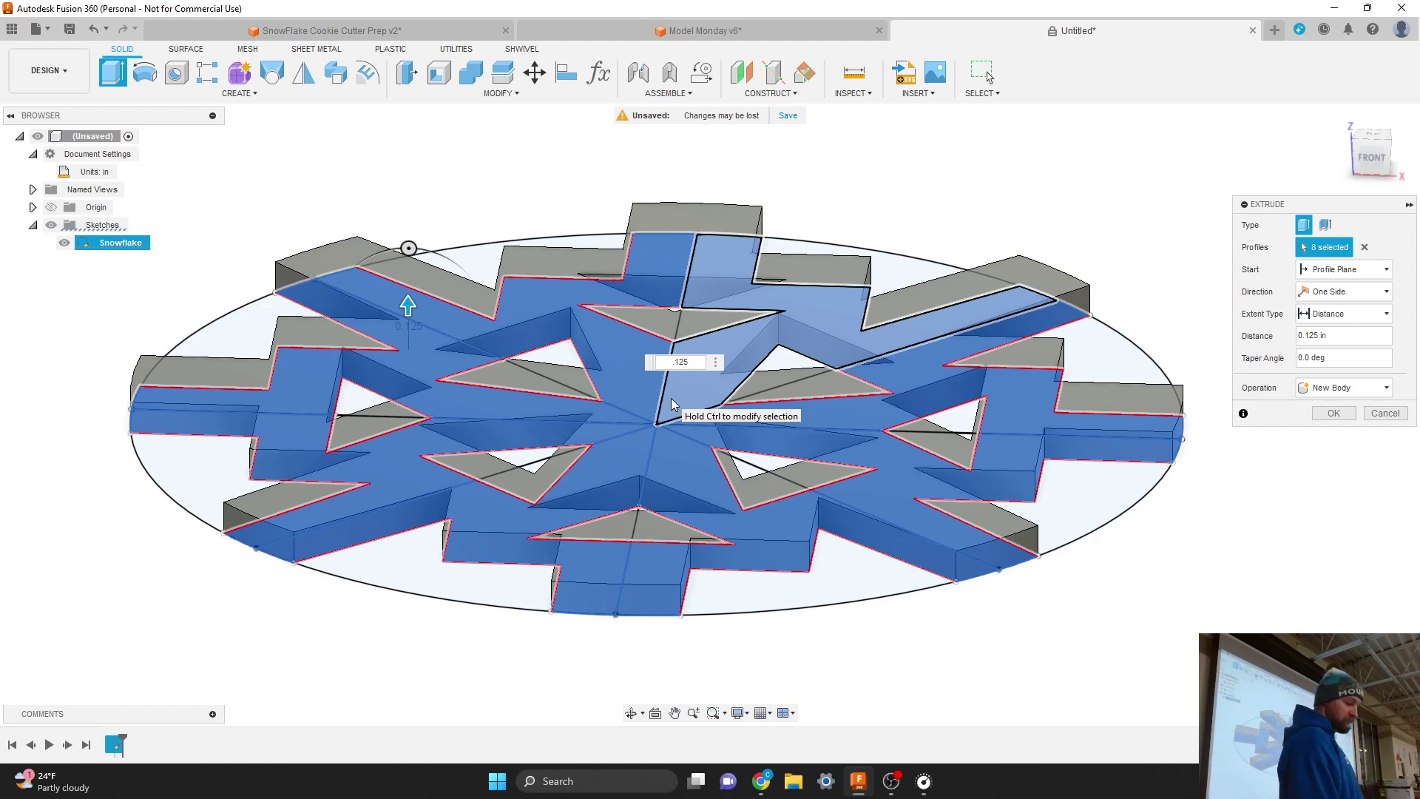
pyautogui.click(1333, 413)
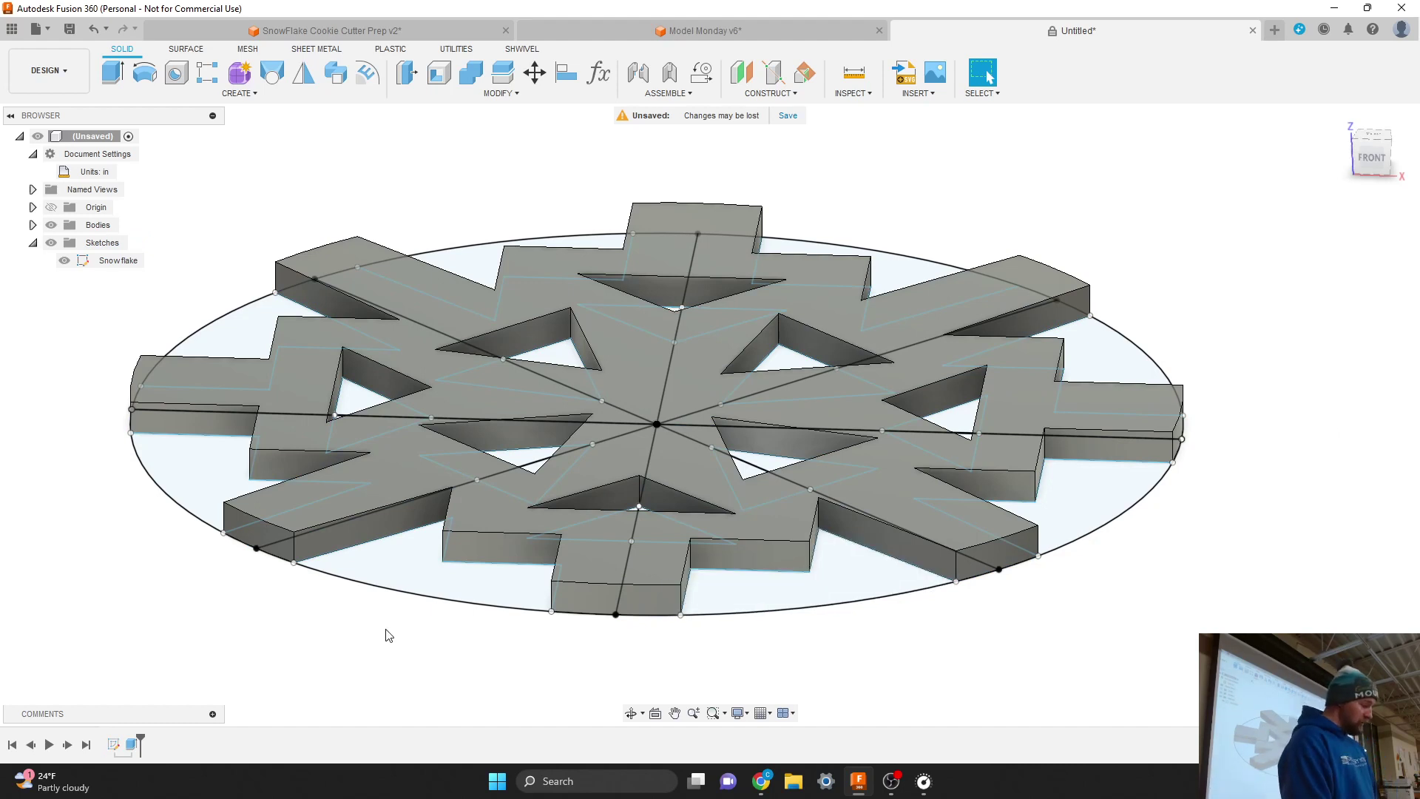
# Delete the Extrude1 feature from the timeline, leaving only the snowflake sketch
pyautogui.rightClick(132, 742)
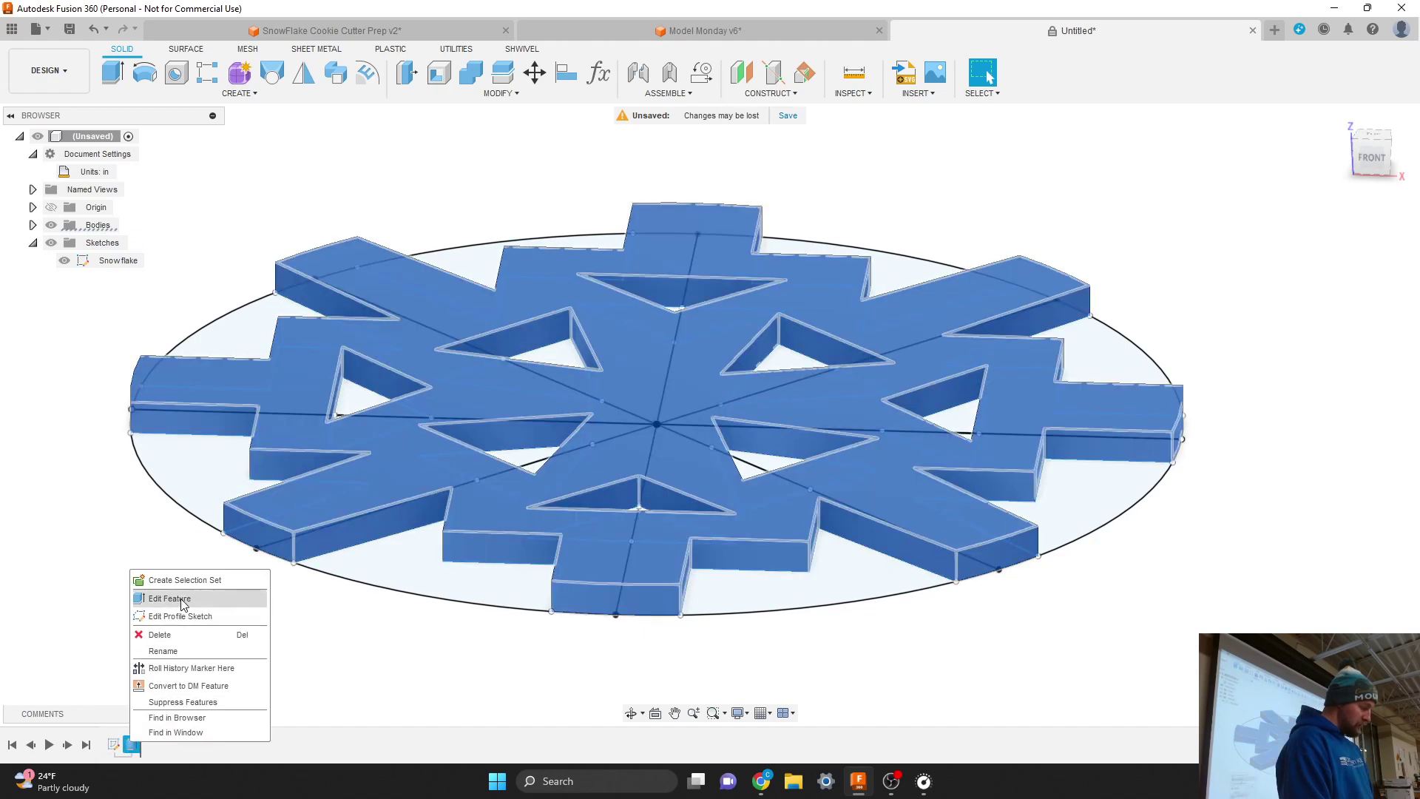
pyautogui.click(175, 630)
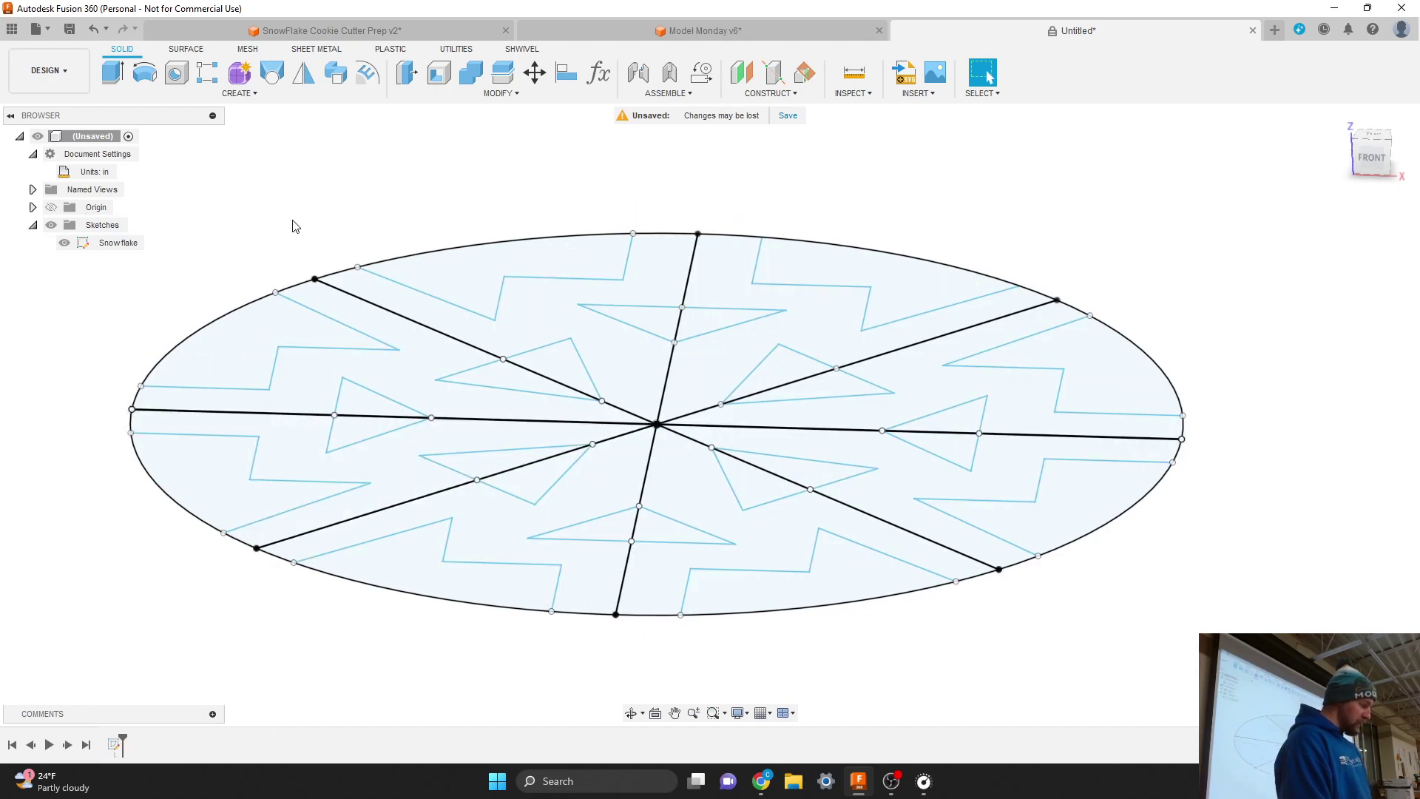
pyautogui.click(249, 99)
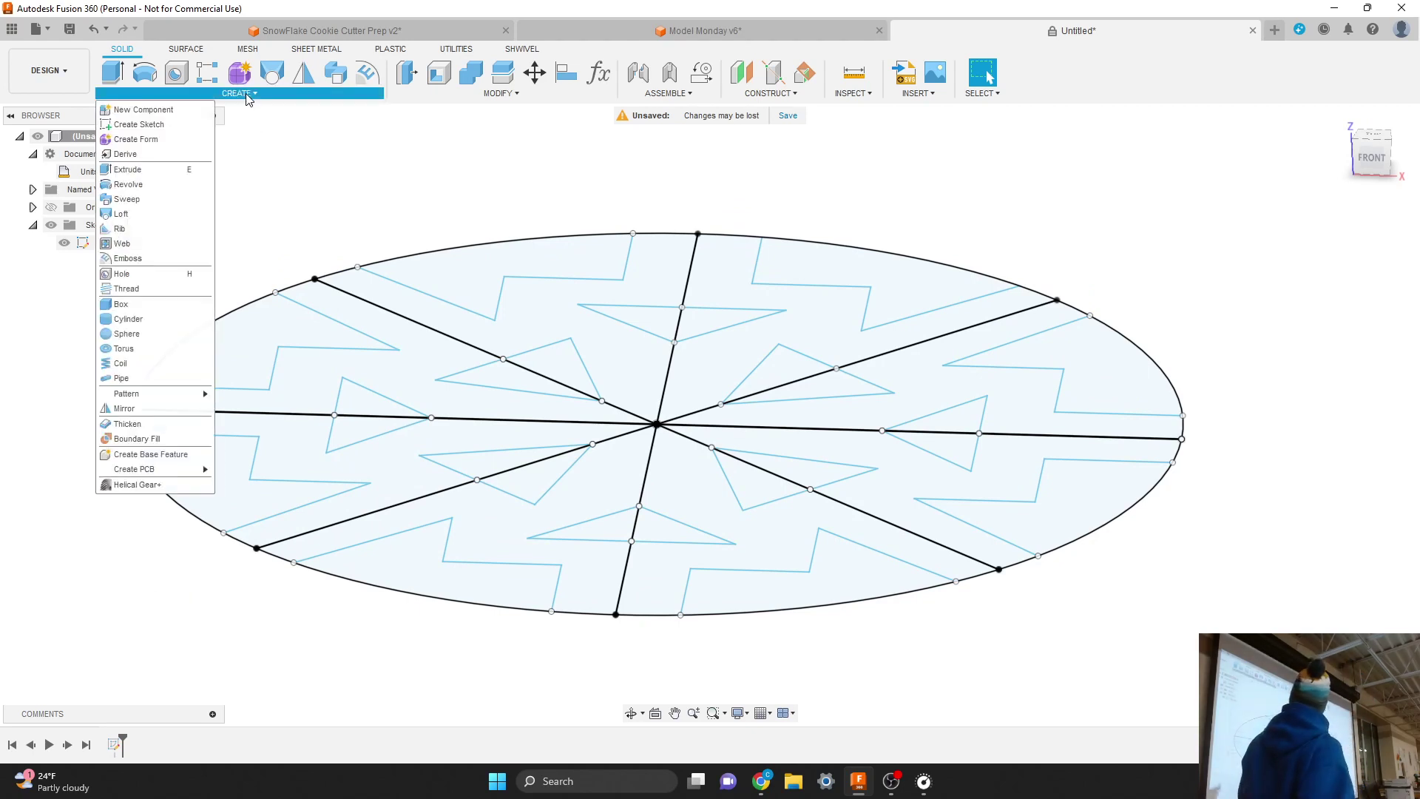
# Start a new extrusion of the snowflake profiles, dragging its distance to 0.15 in
pyautogui.click(175, 172)
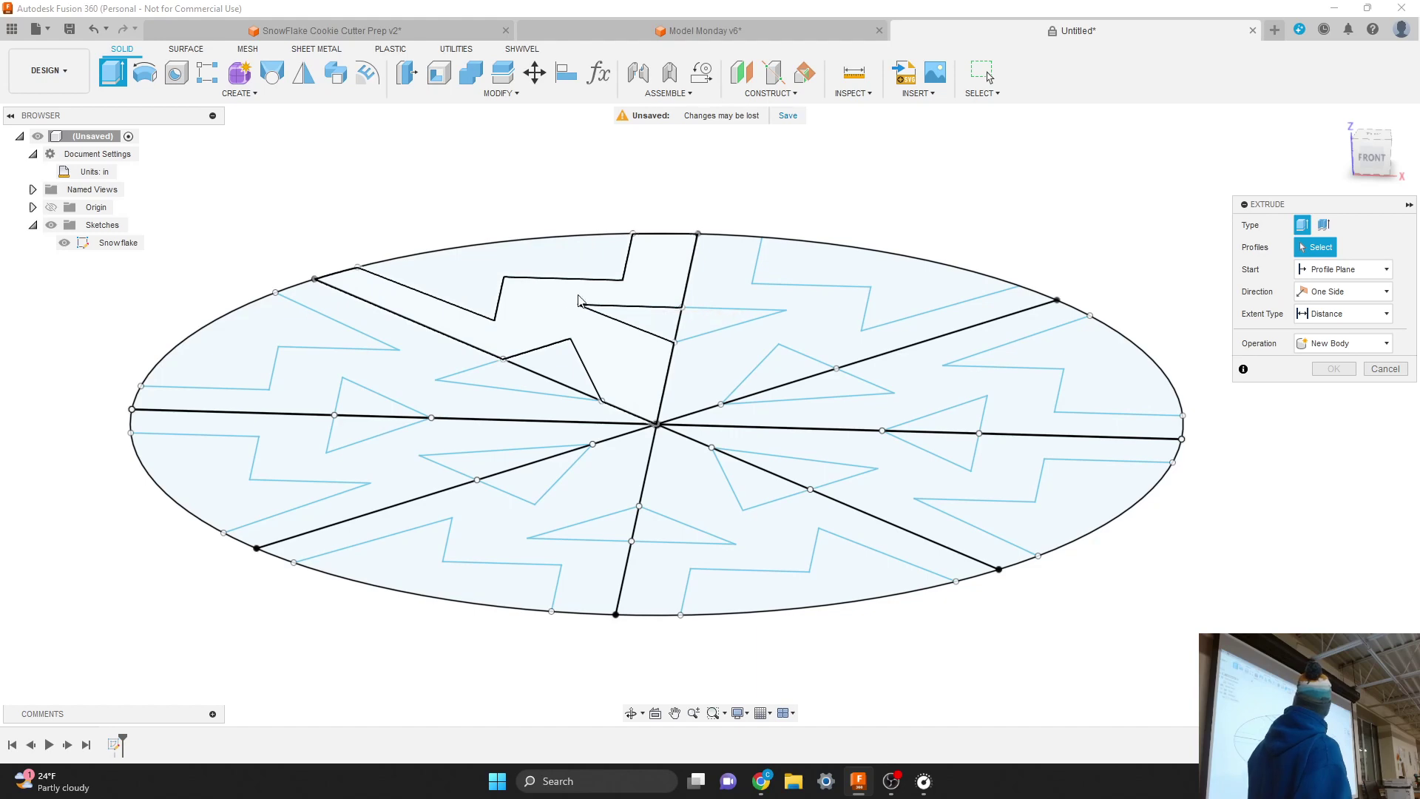
pyautogui.moveTo(1280, 211); pyautogui.dragTo(1015, 192)
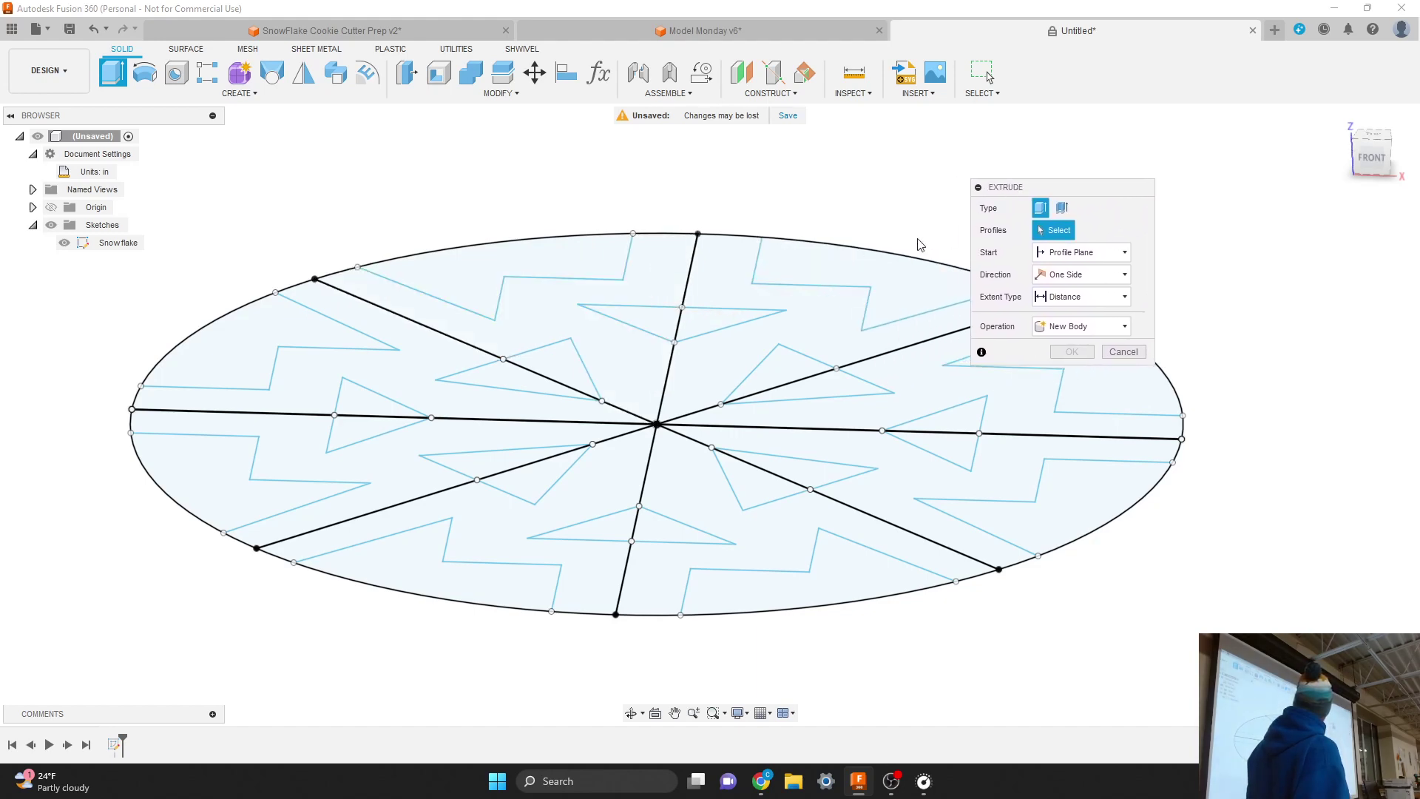
pyautogui.click(825, 323)
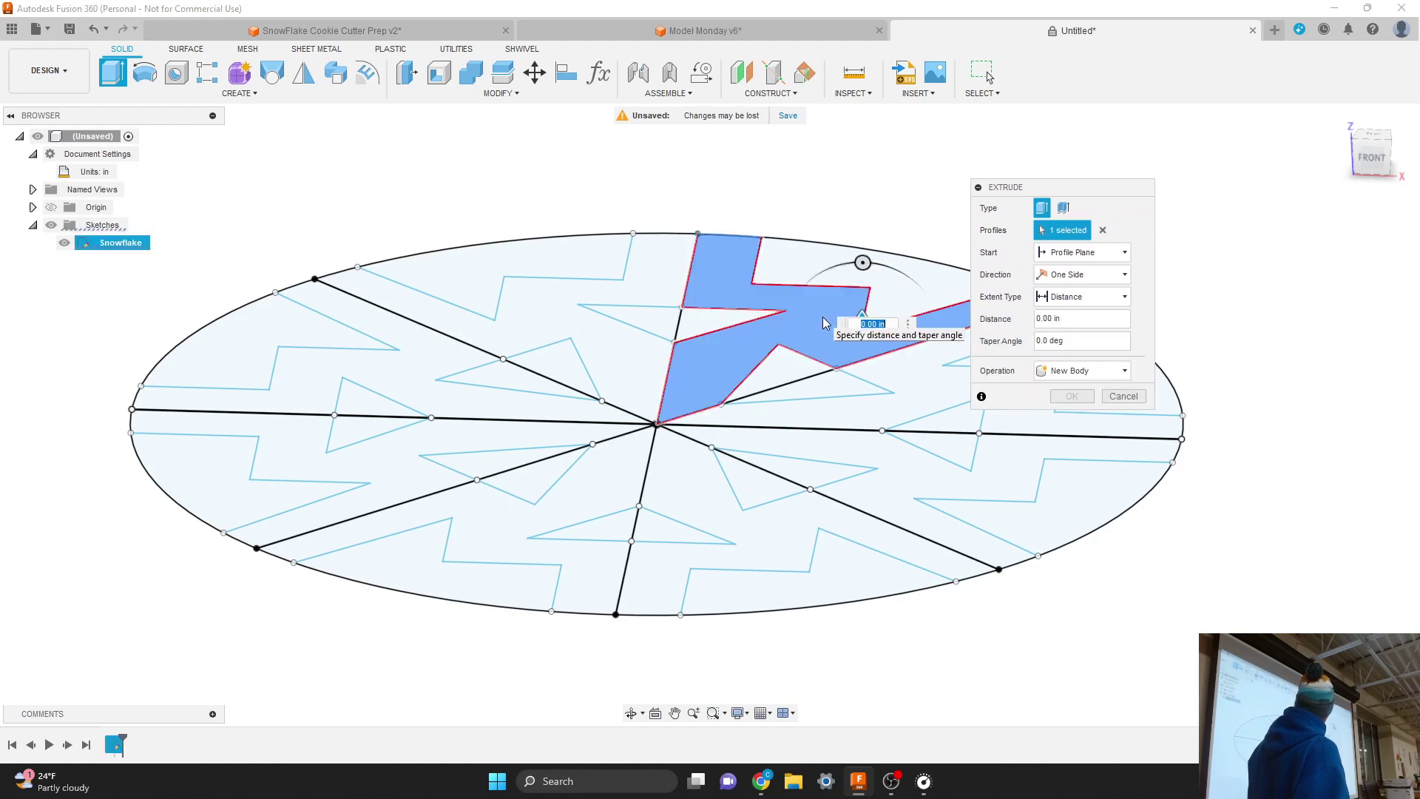
pyautogui.click(901, 372)
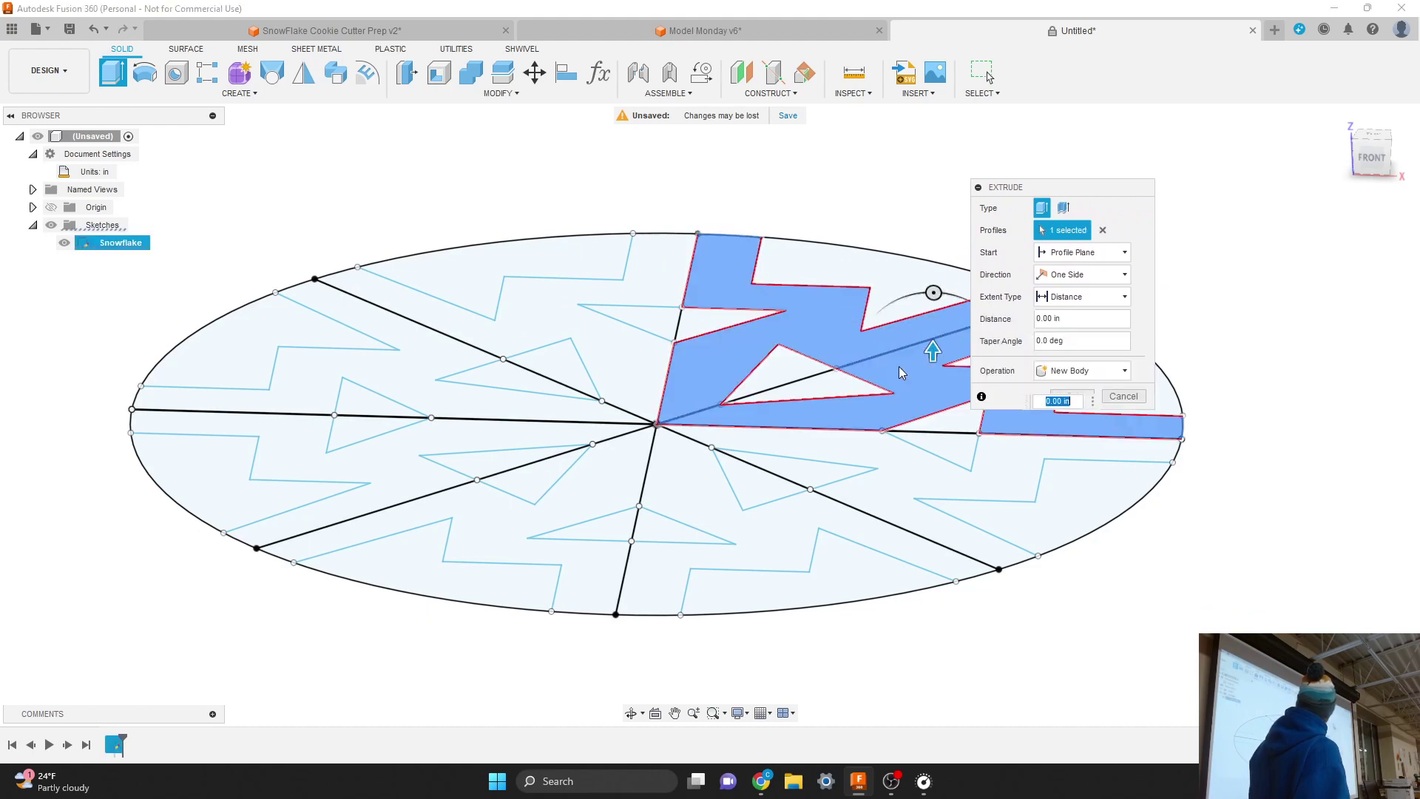
pyautogui.click(843, 454)
pyautogui.click(735, 533)
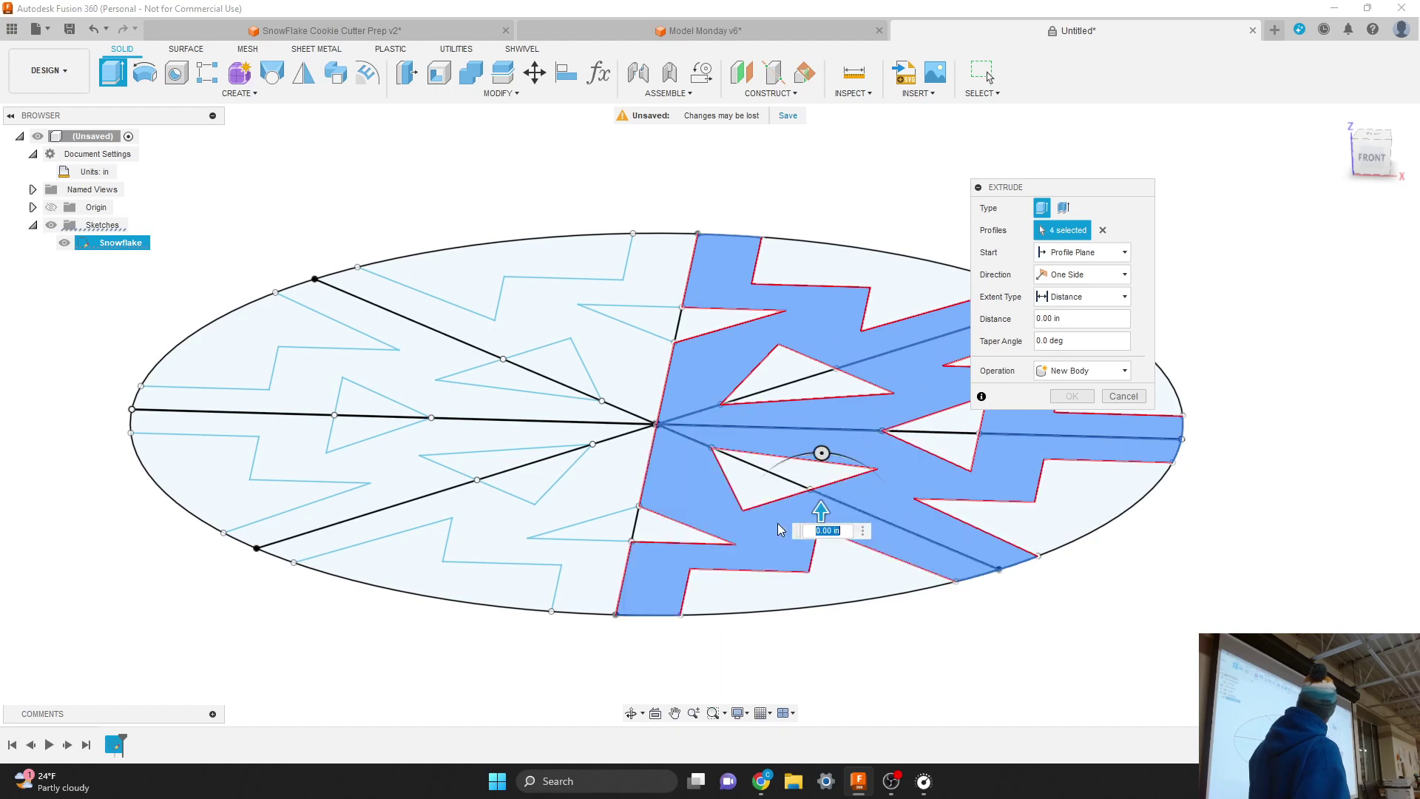
pyautogui.click(584, 477)
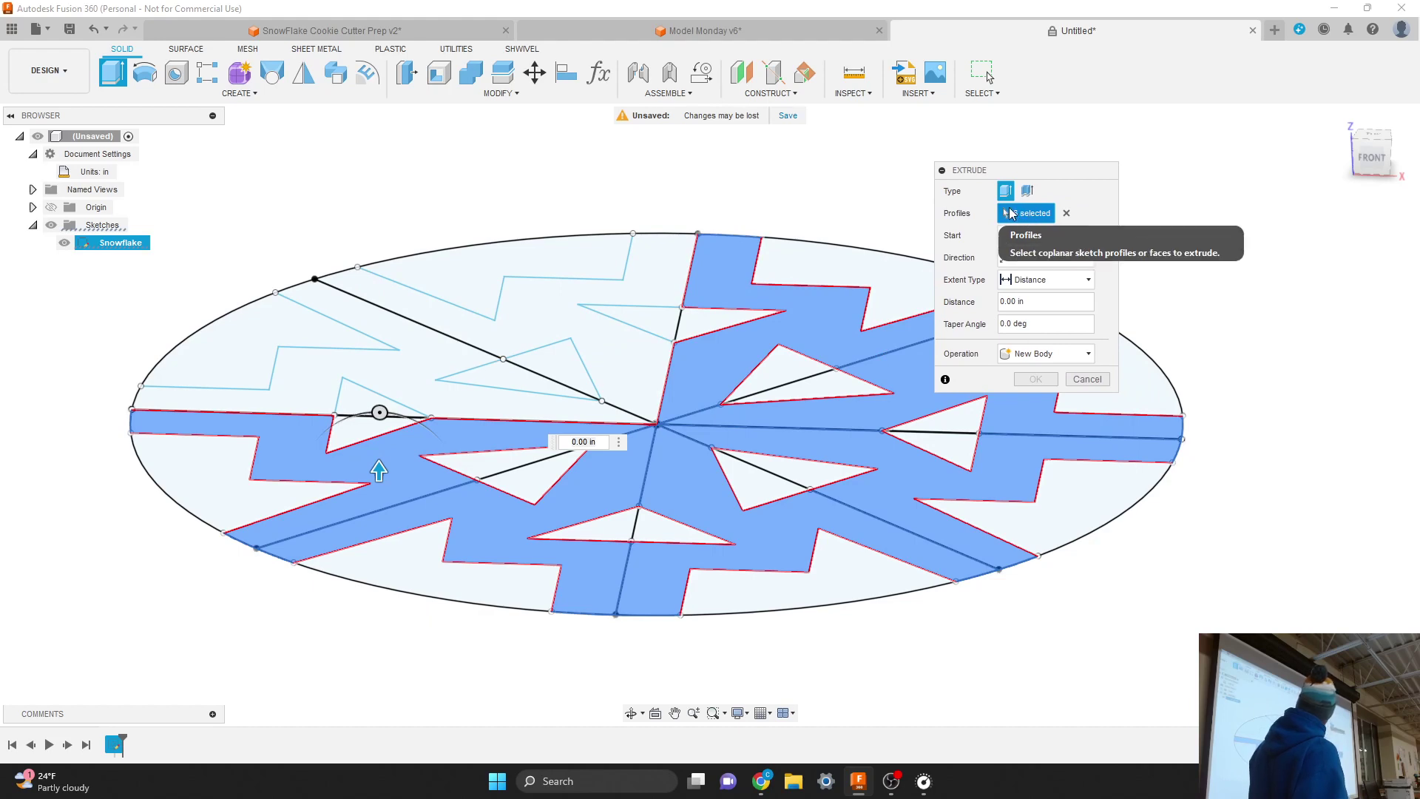
pyautogui.click(400, 375)
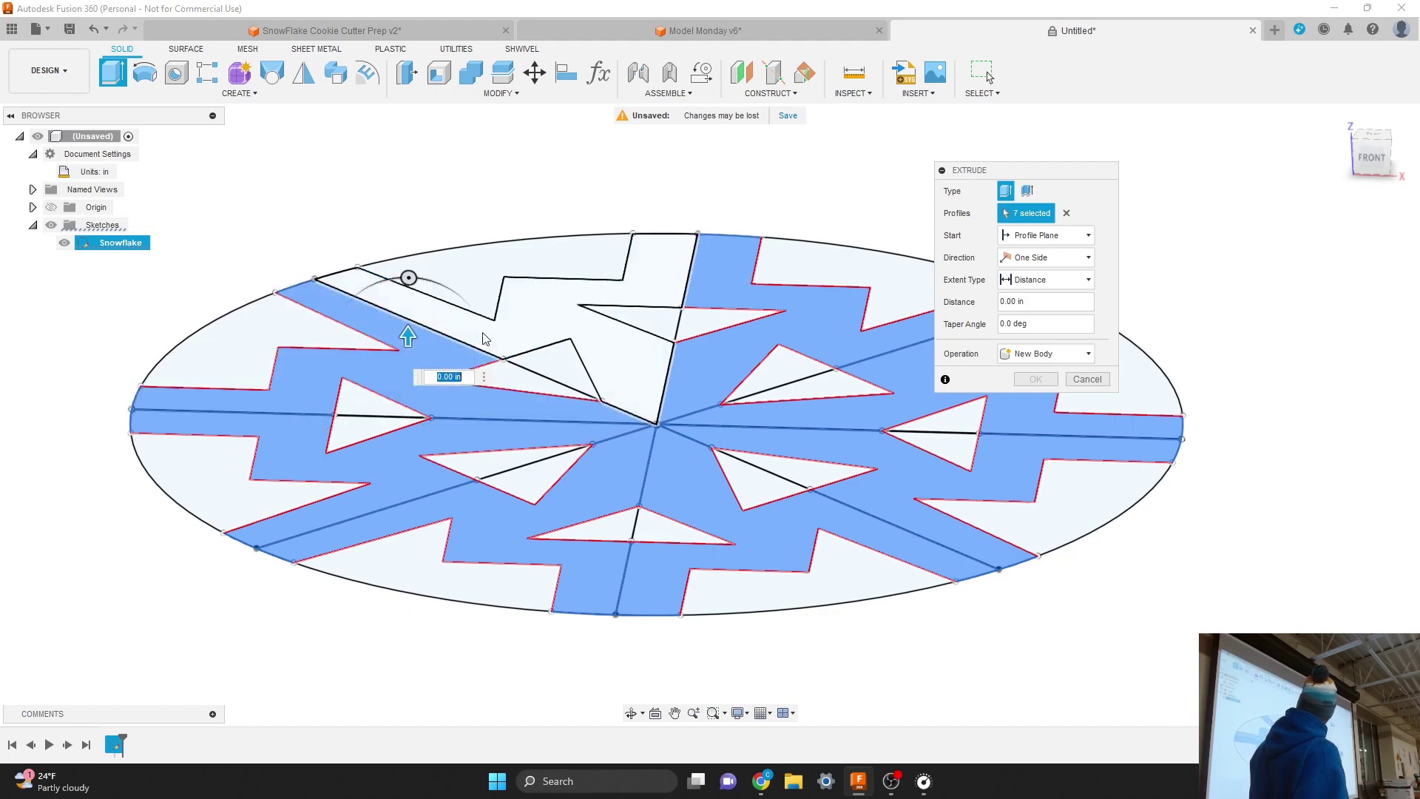
pyautogui.click(546, 326)
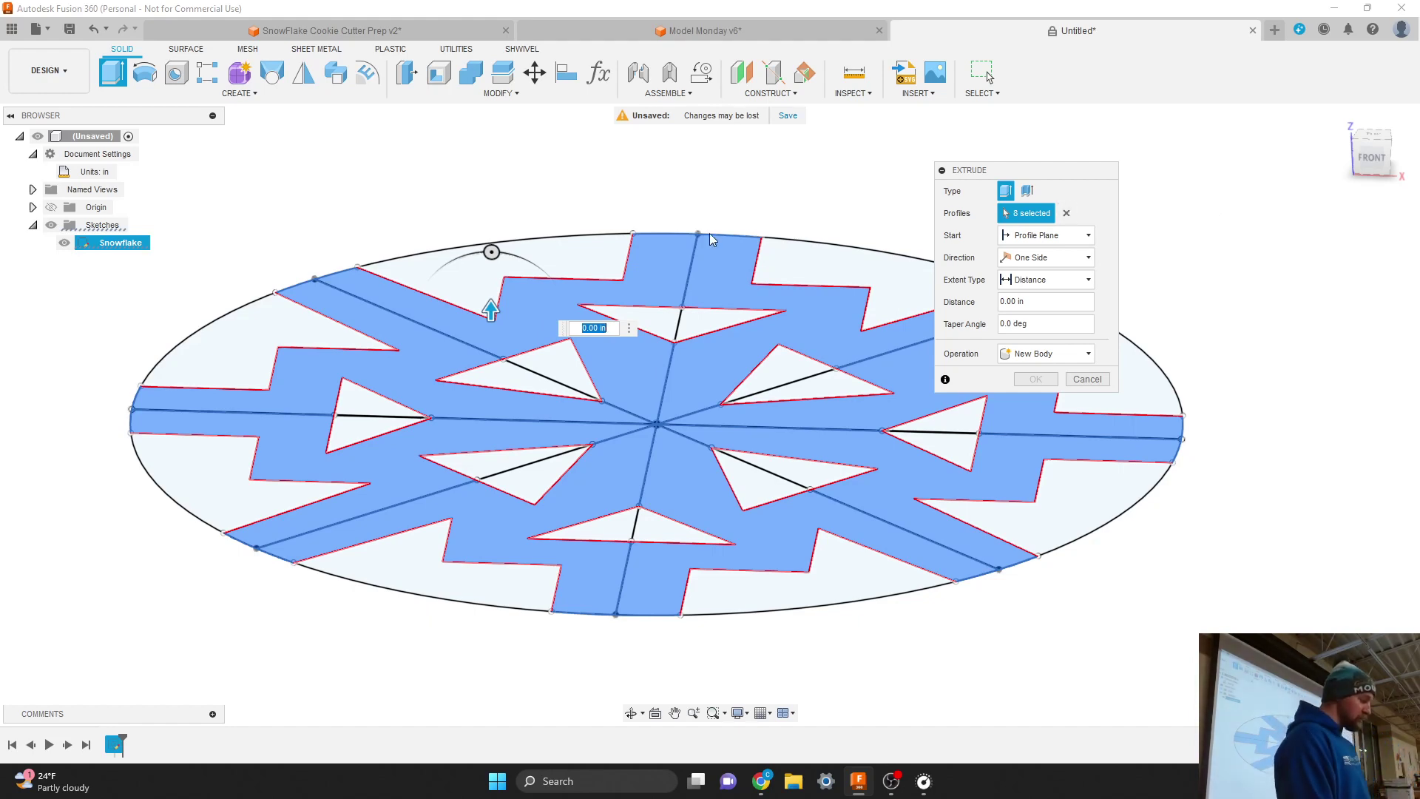
pyautogui.moveTo(490, 310); pyautogui.dragTo(489, 277)
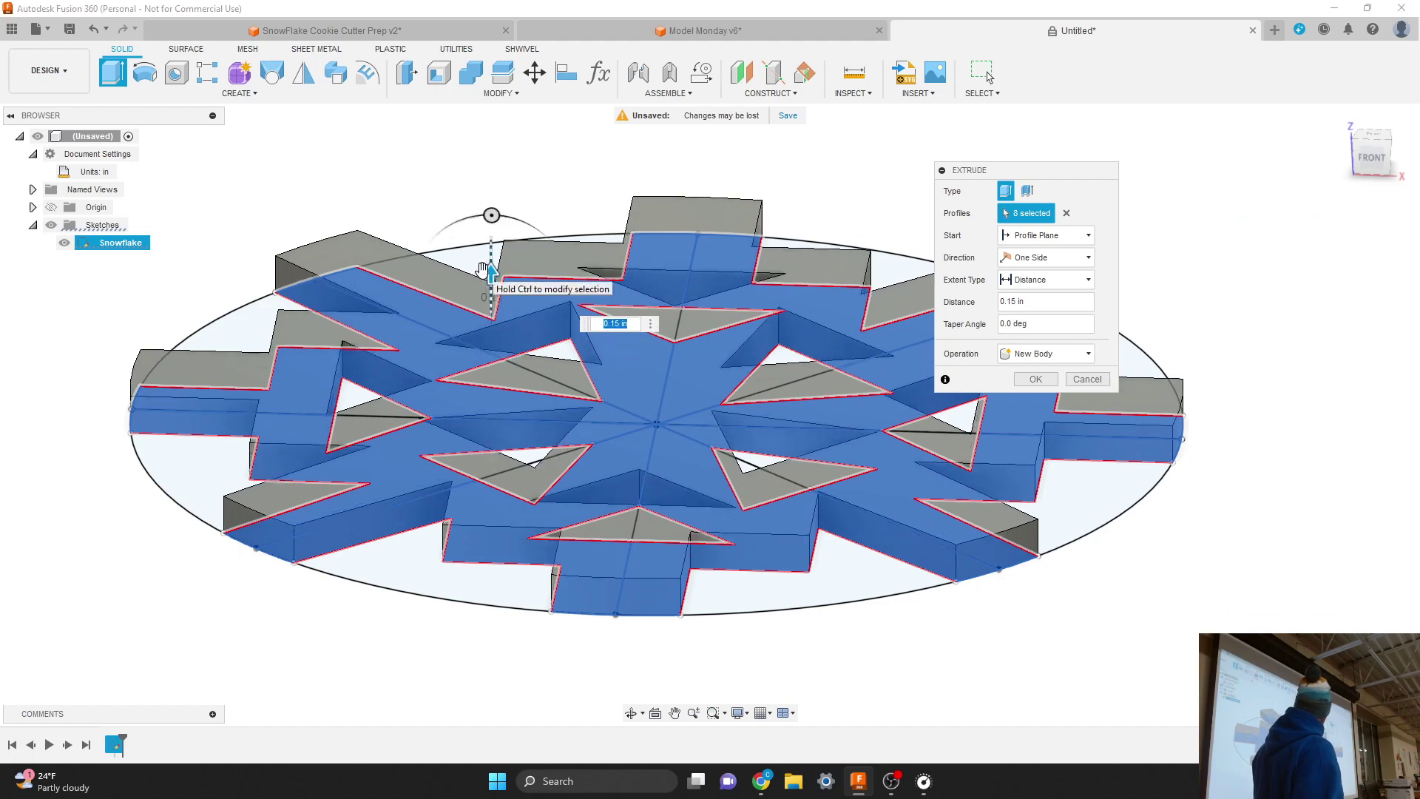
# Set the snowflake extrusion distance to 0.125 in and commit it as a new solid body
pyautogui.moveTo(490, 275)
pyautogui.mouseDown()
pyautogui.moveTo(488, 295)
pyautogui.moveTo(485, 263)
pyautogui.moveTo(490, 297)
pyautogui.moveTo(484, 166)
pyautogui.moveTo(478, 292)
pyautogui.mouseUp()
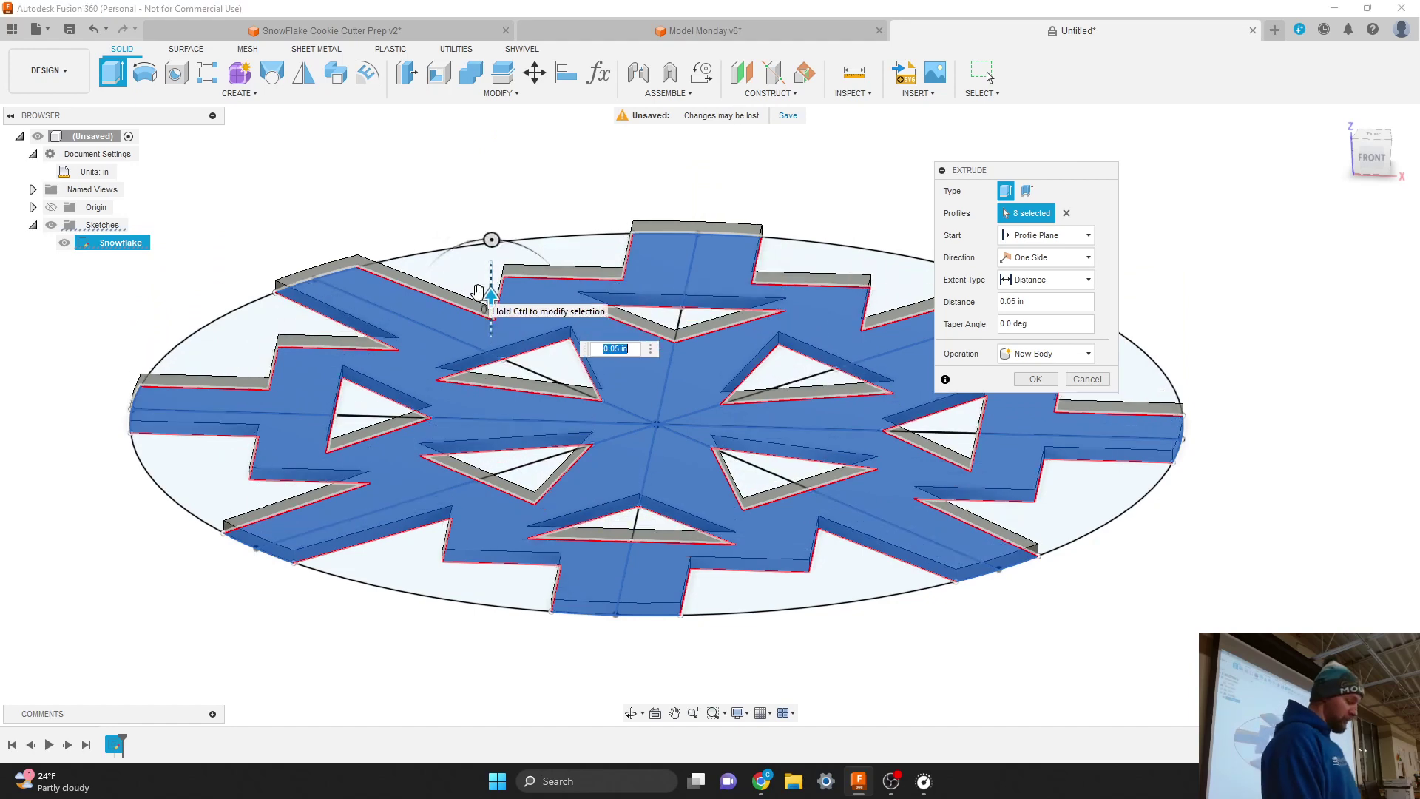
pyautogui.write('.125')
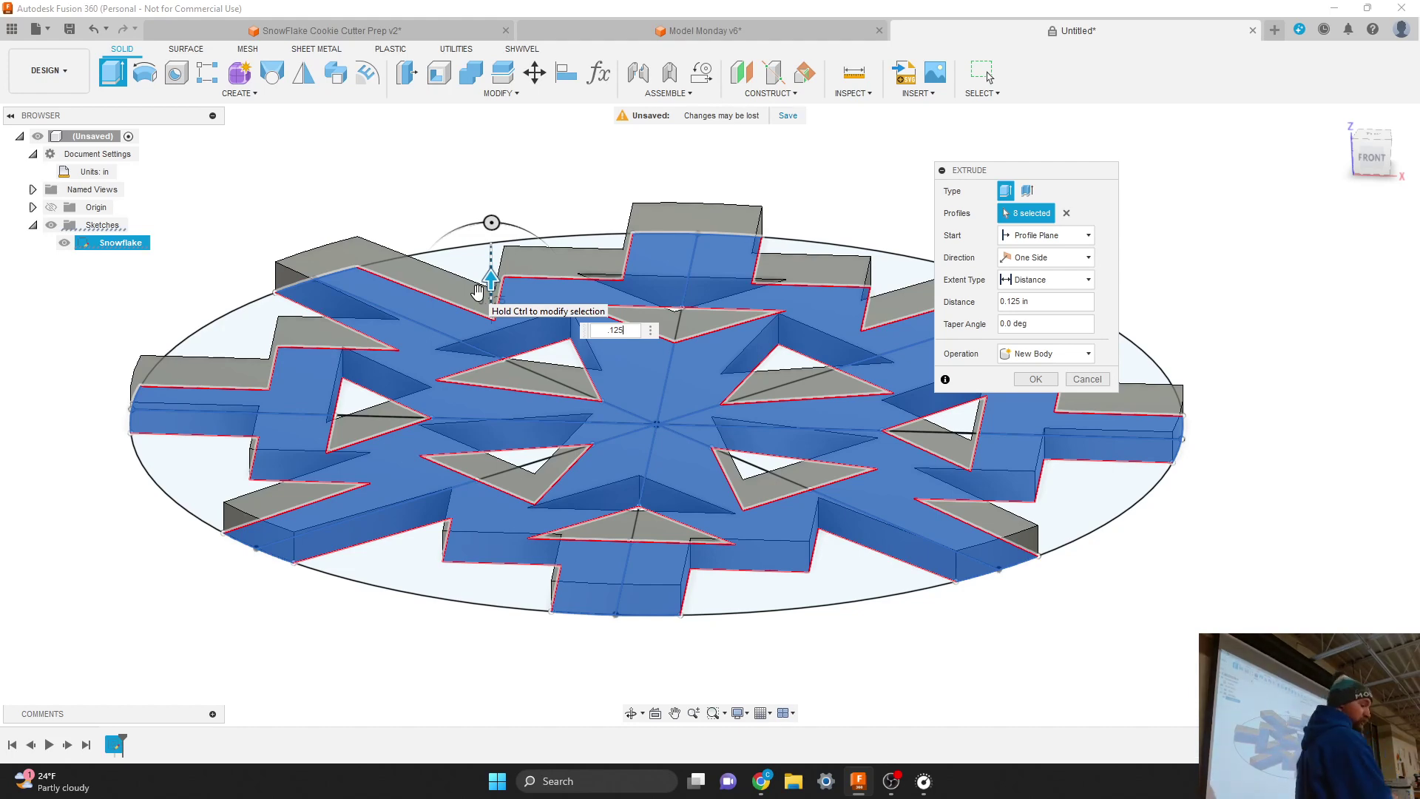
pyautogui.press('Return')
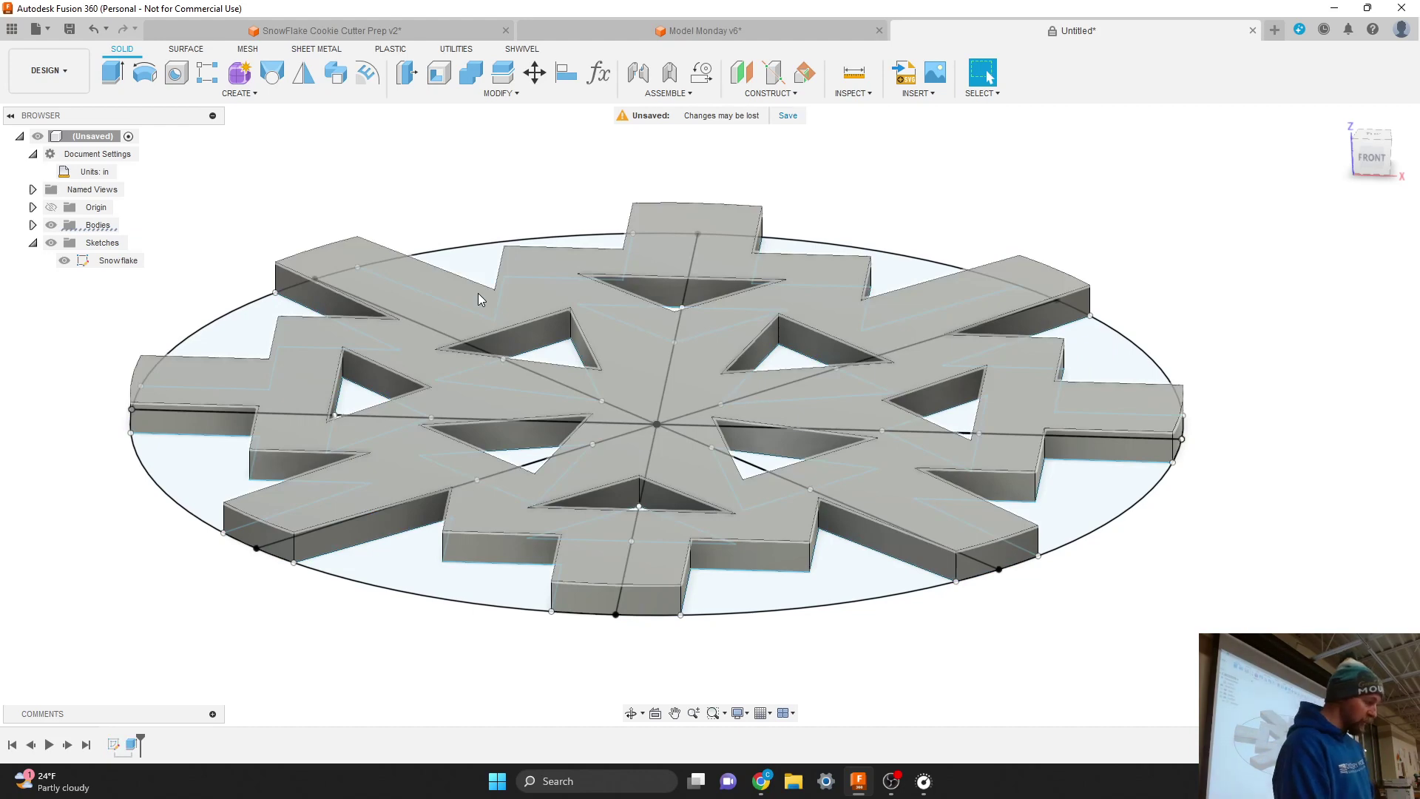
pyautogui.scroll(-2, 1112, 218)
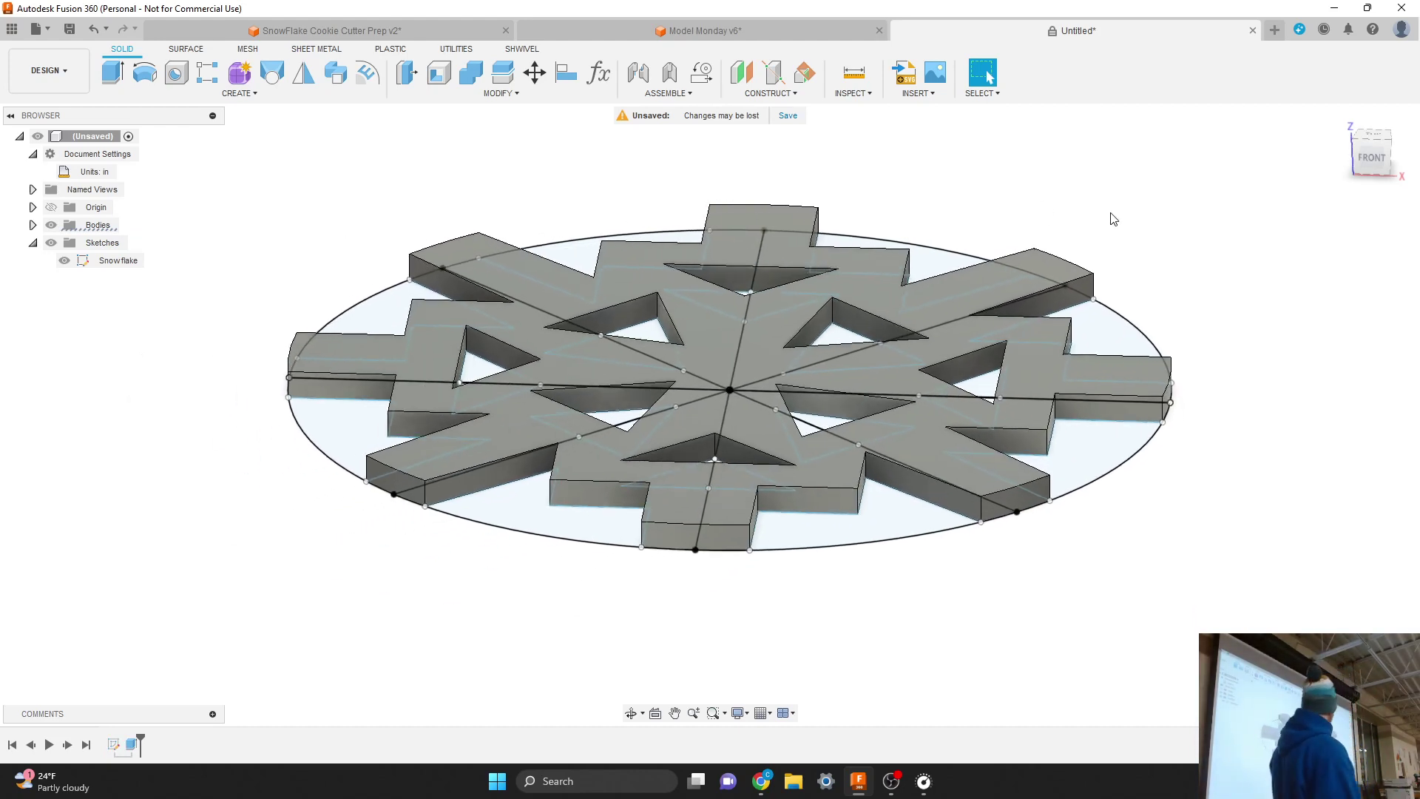
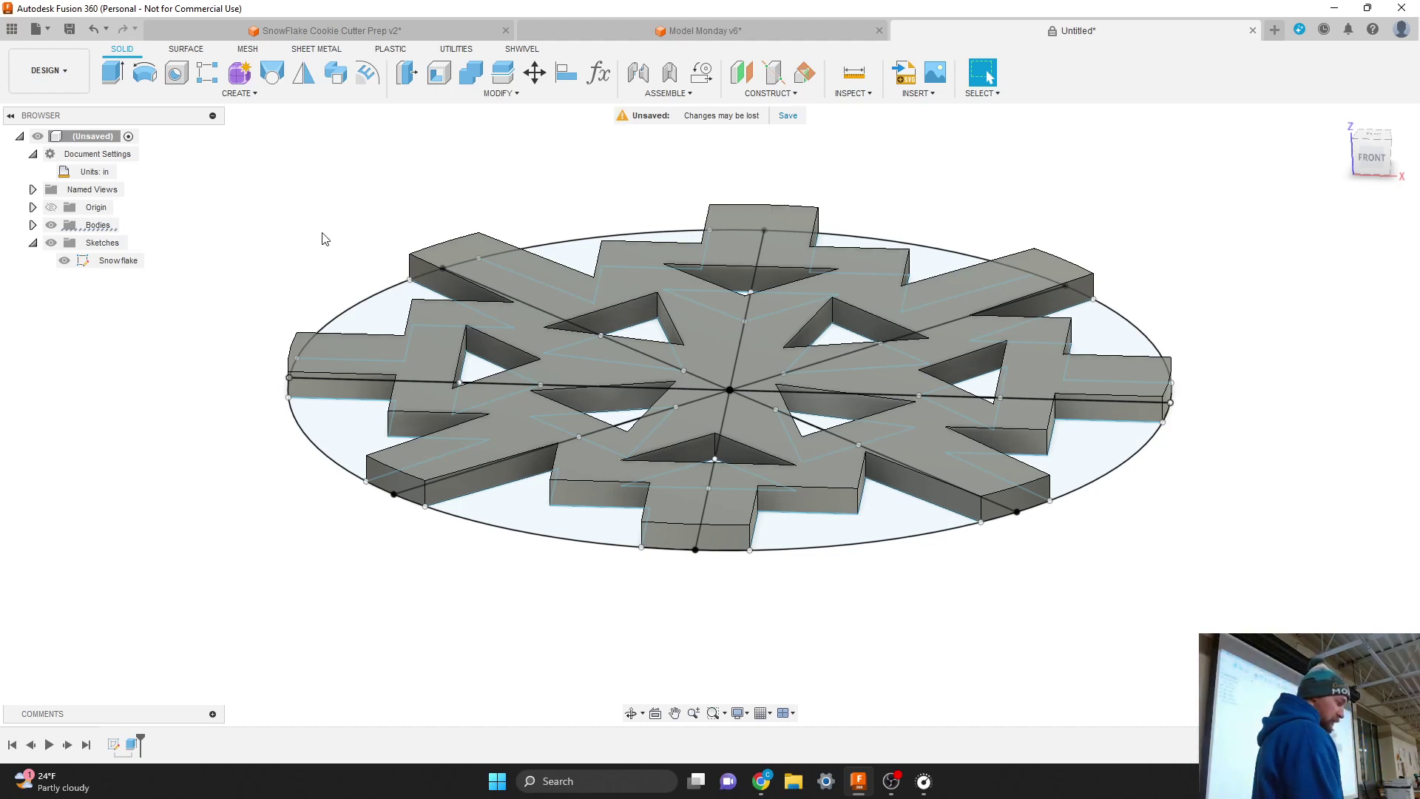
# Bring up the context menu of the snowflake's Extrude feature in the timeline
pyautogui.rightClick(134, 746)
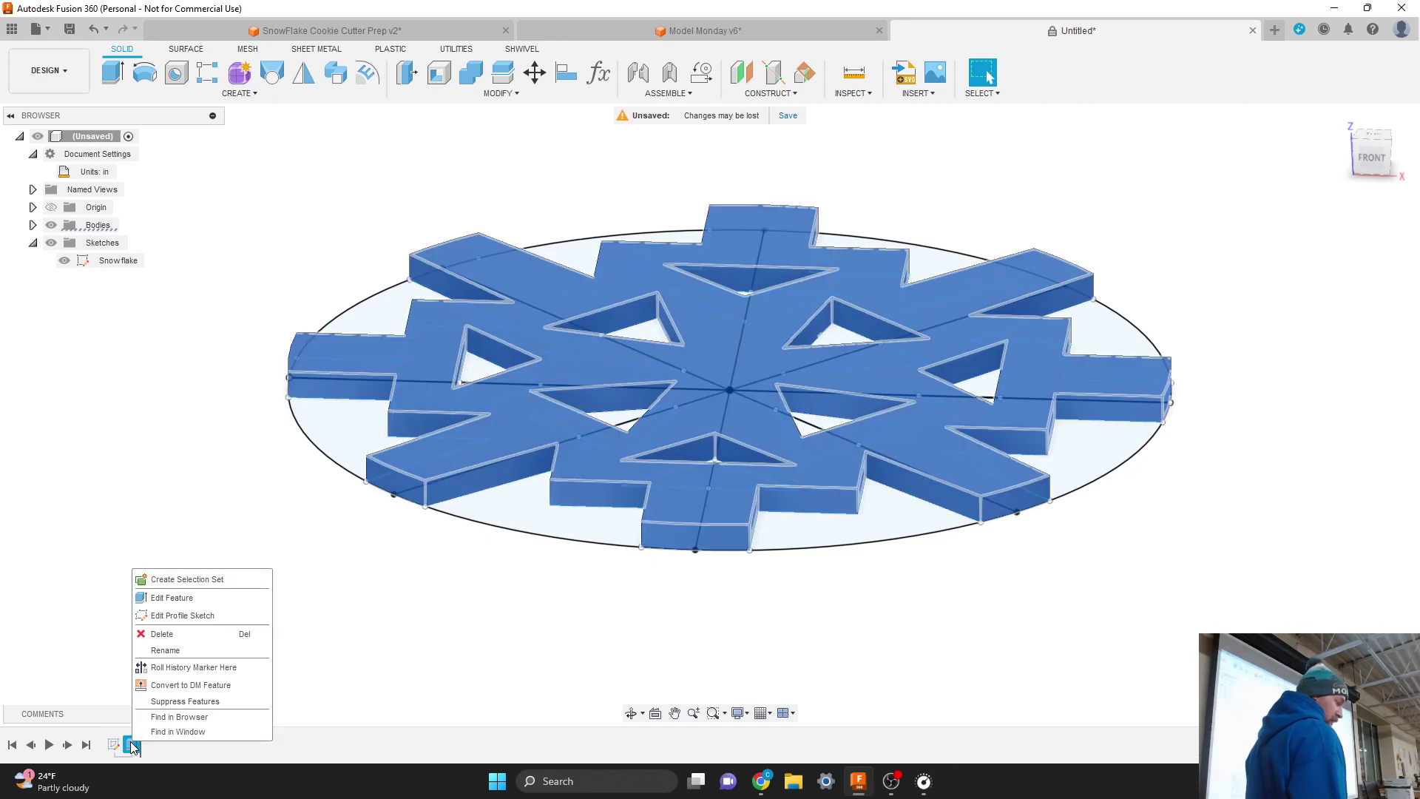
# Edit the snowflake extrusion so its distance is 1/4 in instead of 0.125 in
pyautogui.click(185, 599)
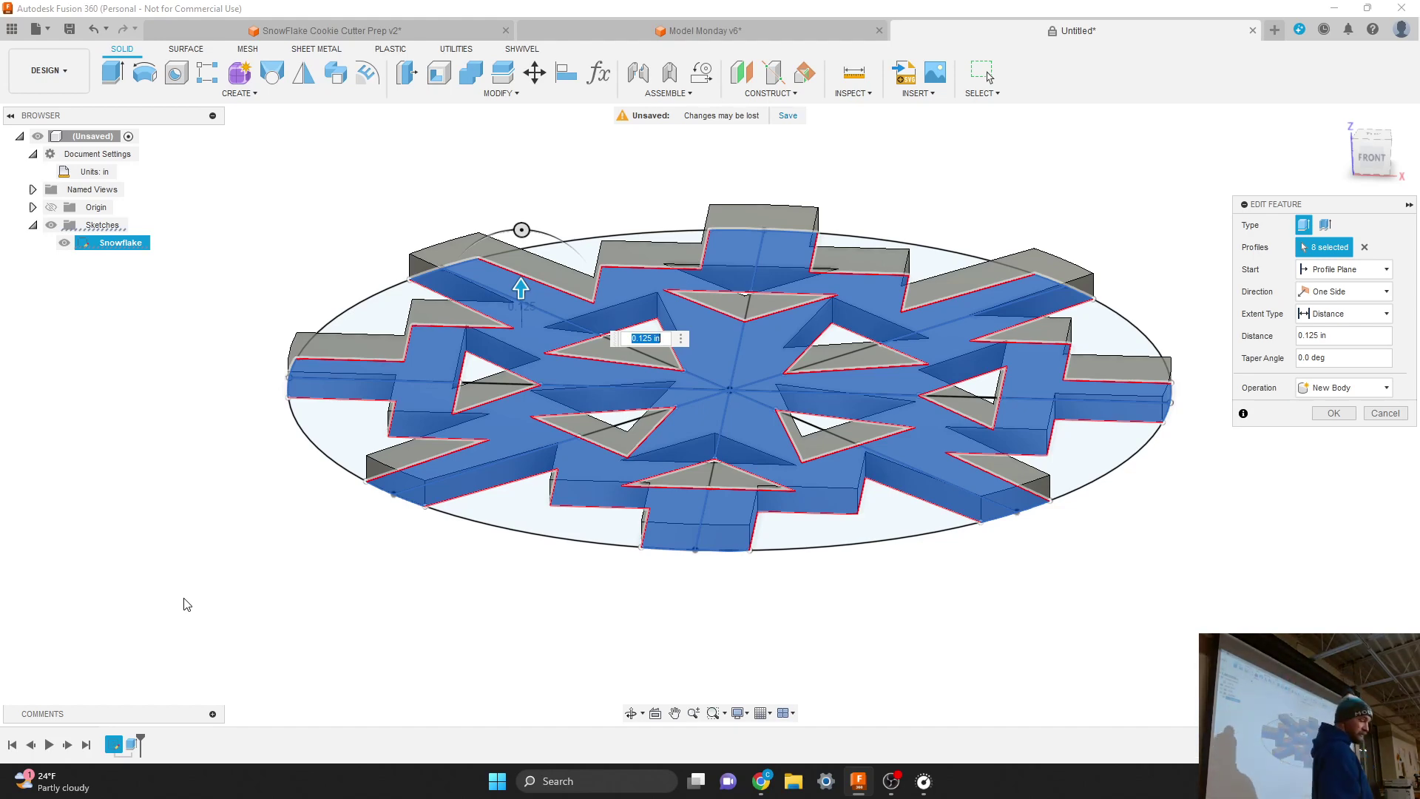
pyautogui.write('.25')
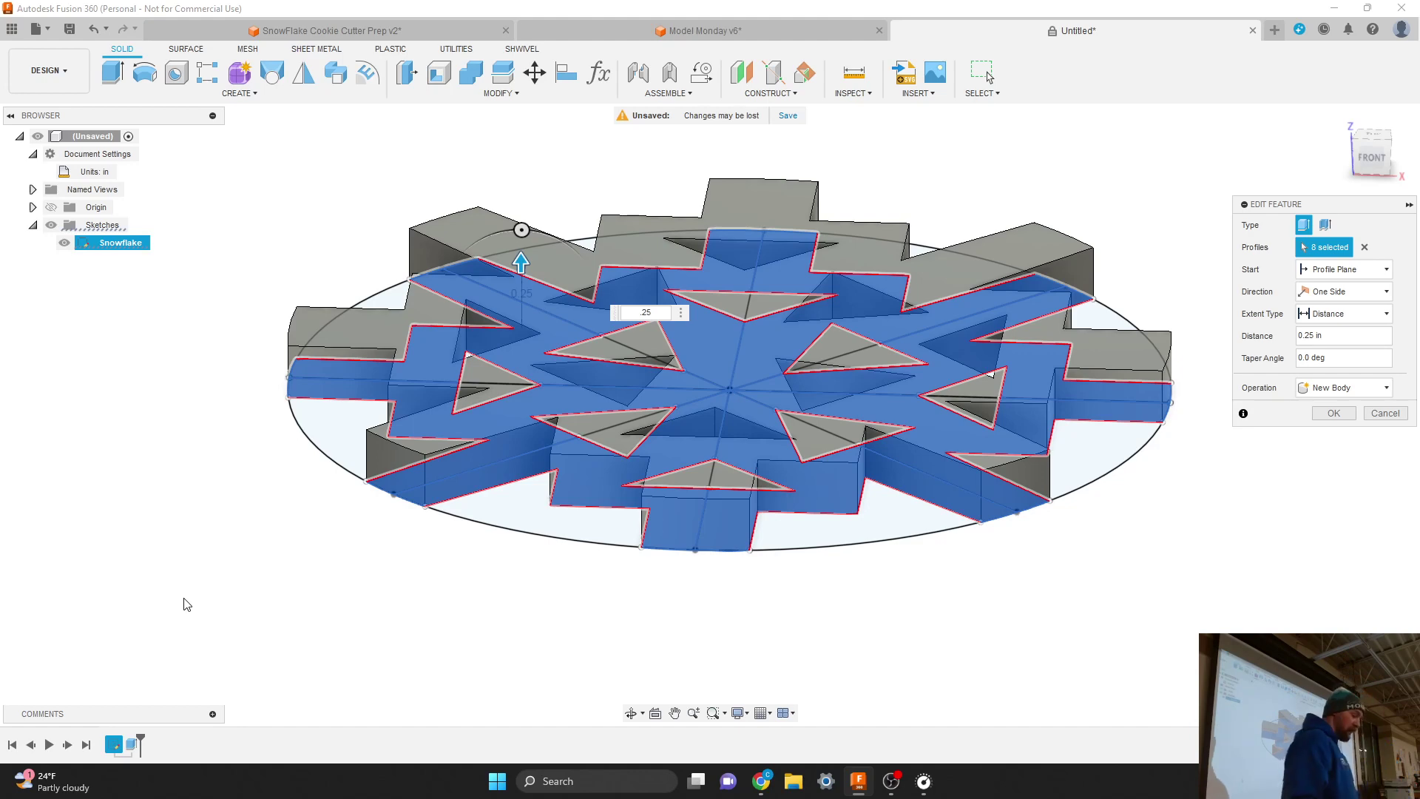
pyautogui.press('BackSpace')
pyautogui.press('BackSpace')
pyautogui.press('BackSpace')
pyautogui.write('1/')
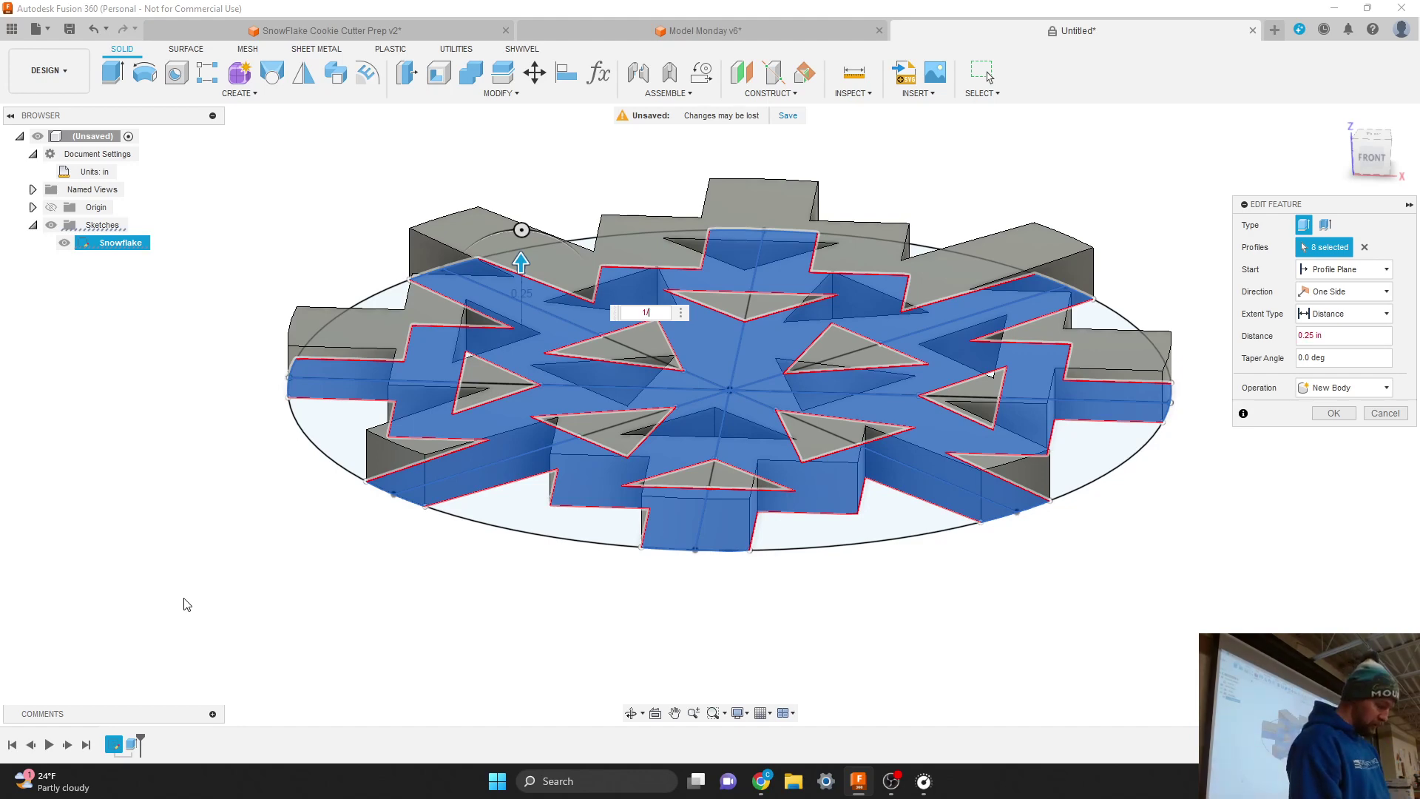
pyautogui.write('4')
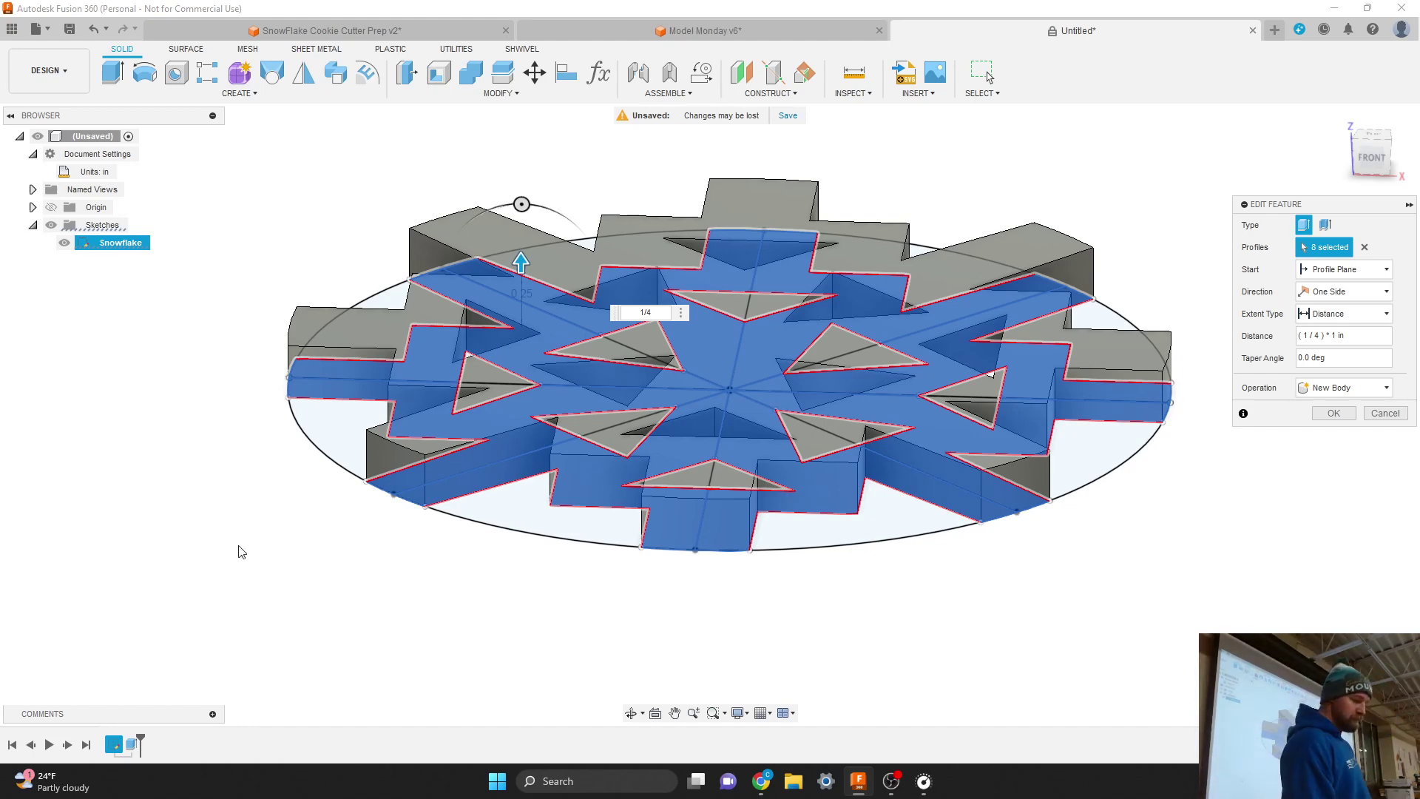
pyautogui.moveTo(1301, 212); pyautogui.dragTo(1203, 198)
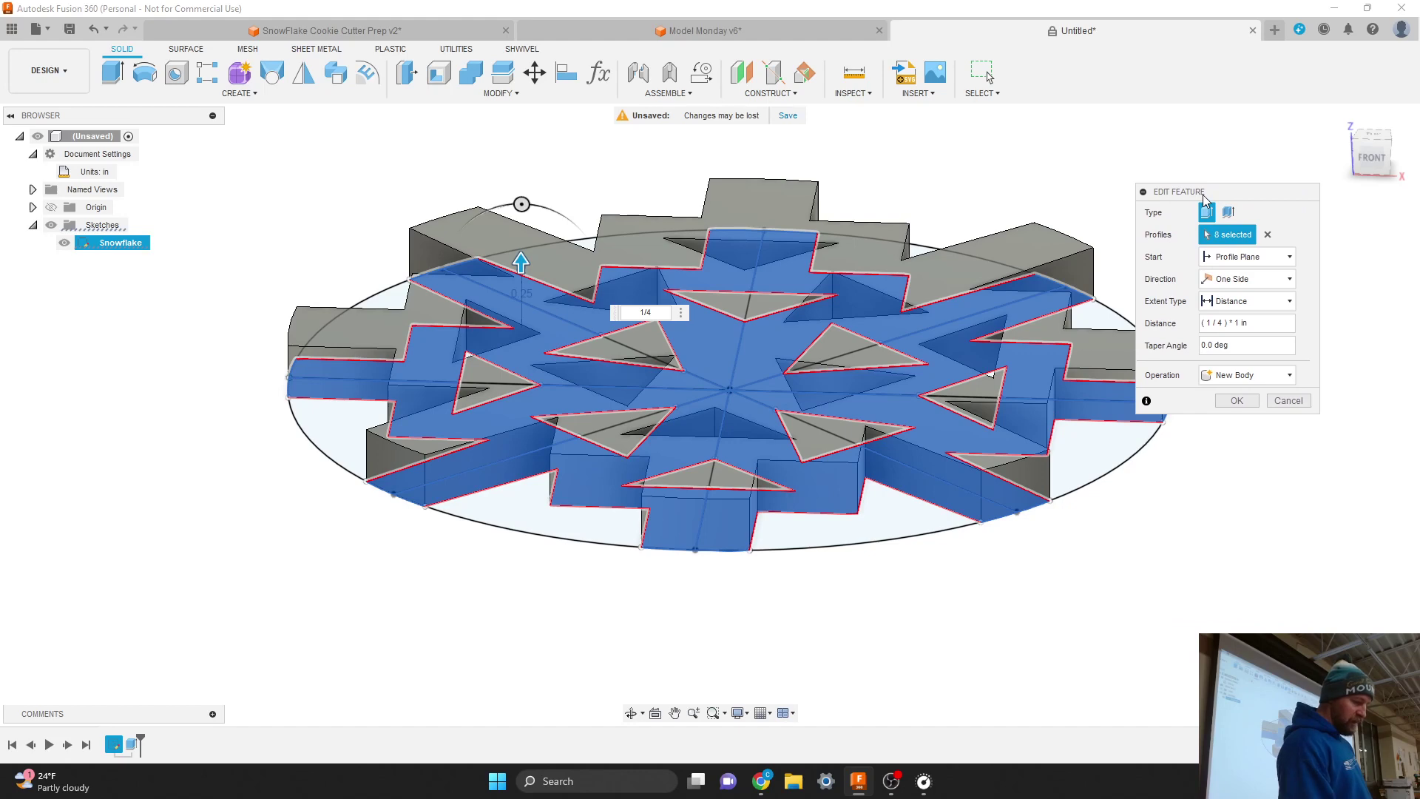
pyautogui.click(1235, 401)
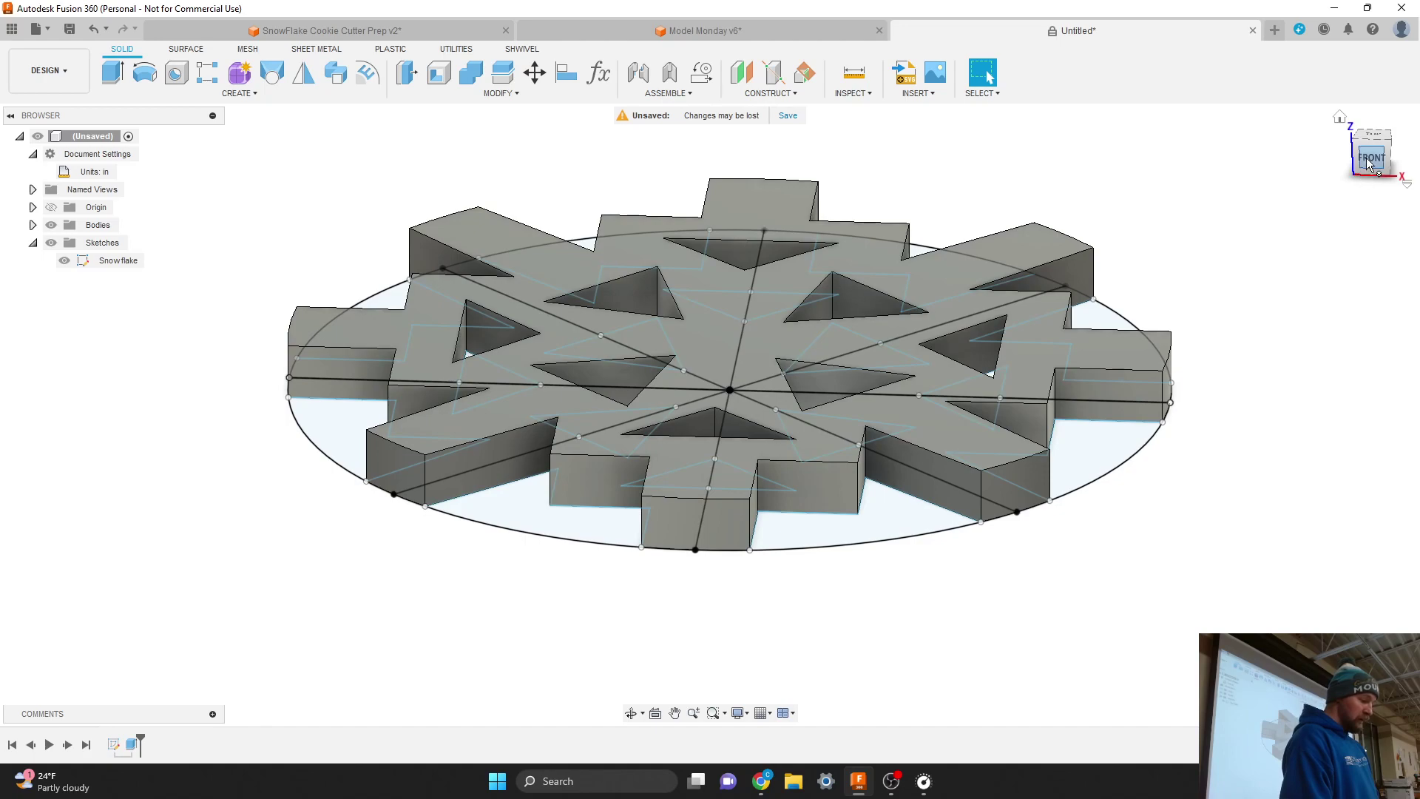
pyautogui.click(1370, 138)
pyautogui.keyDown('shift'); pyautogui.moveTo(709, 414); pyautogui.dragTo(735, 462, button='middle'); pyautogui.keyUp('shift')
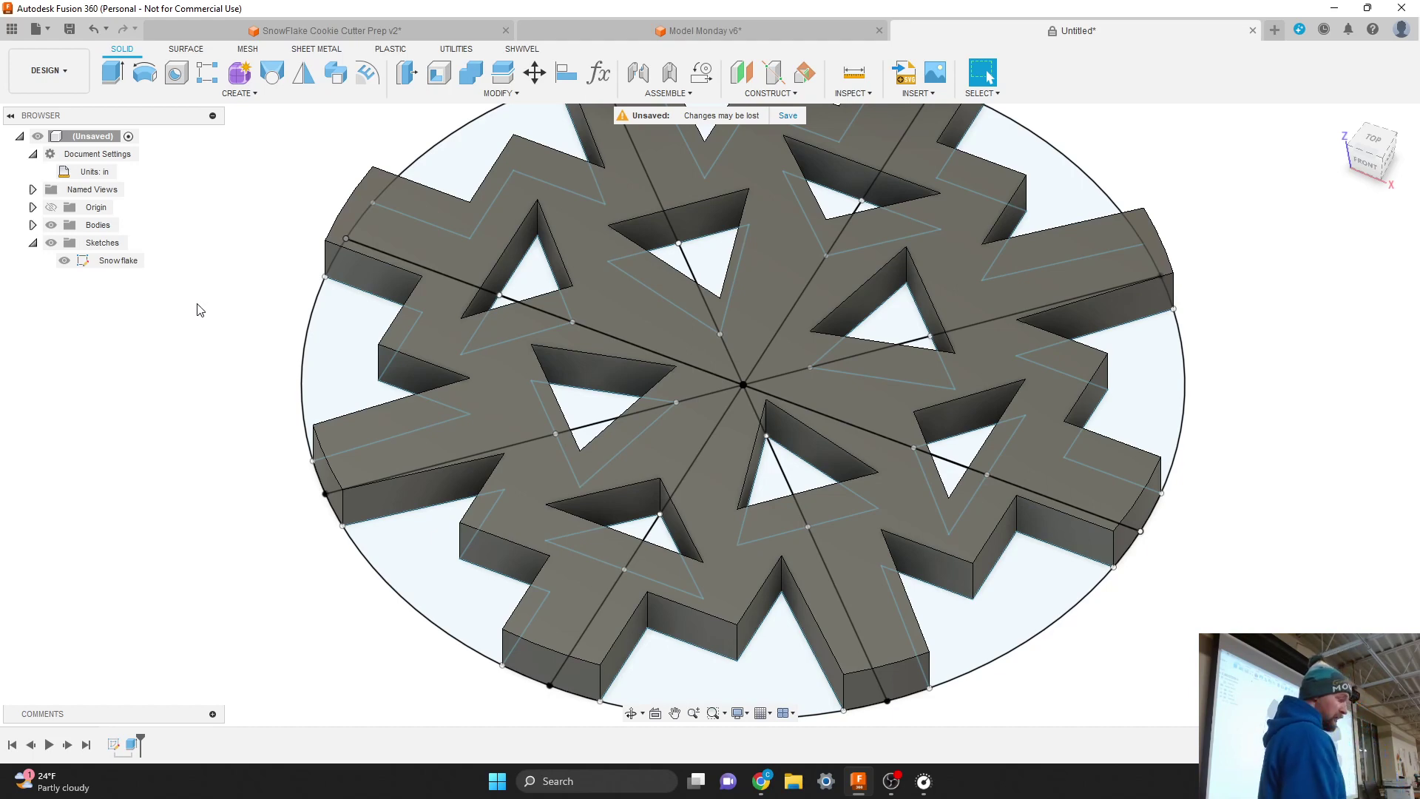
pyautogui.click(62, 265)
pyautogui.press('Escape')
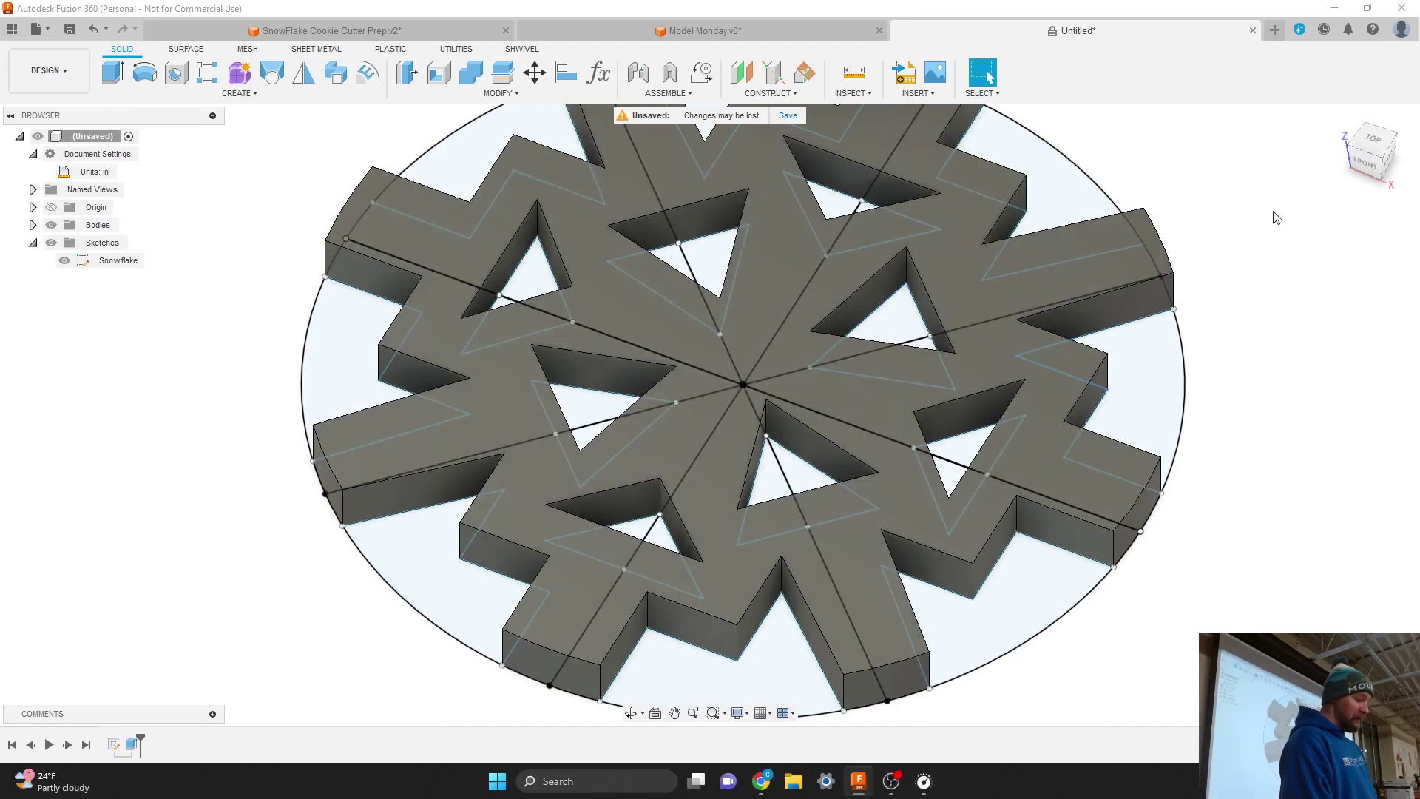
pyautogui.click(1359, 161)
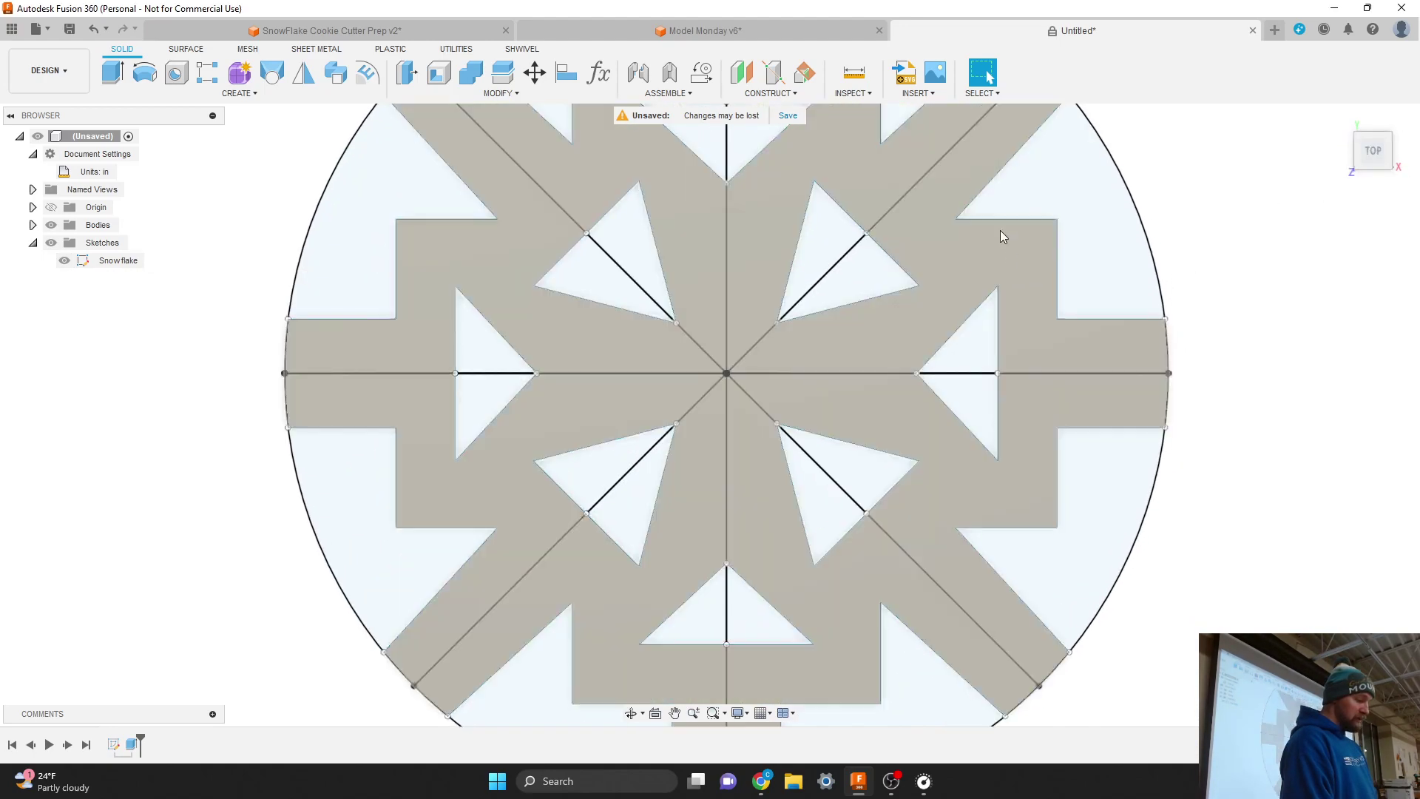
pyautogui.moveTo(1010, 217); pyautogui.dragTo(1014, 188)
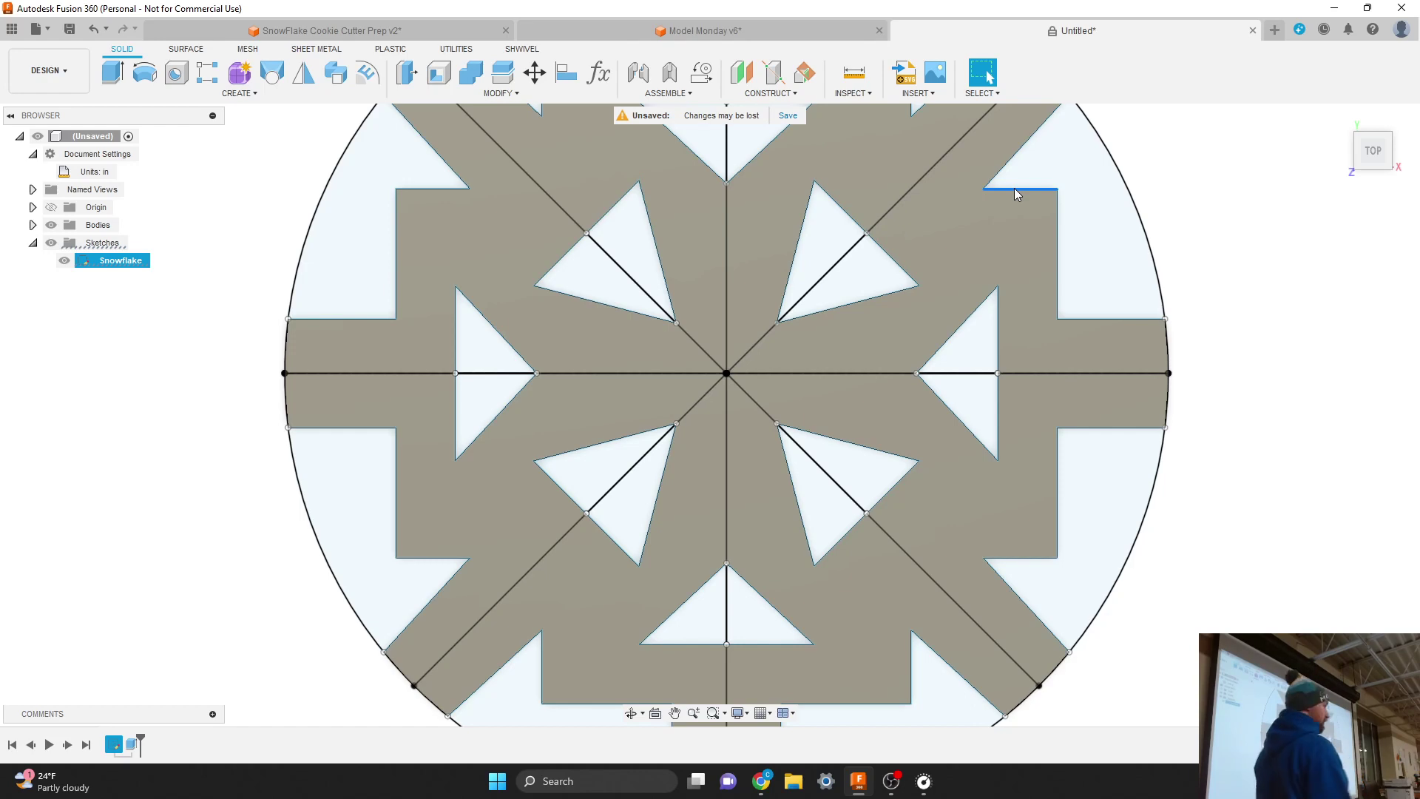
pyautogui.moveTo(1014, 188)
pyautogui.mouseDown()
pyautogui.moveTo(1014, 221)
pyautogui.moveTo(1083, 259)
pyautogui.mouseUp()
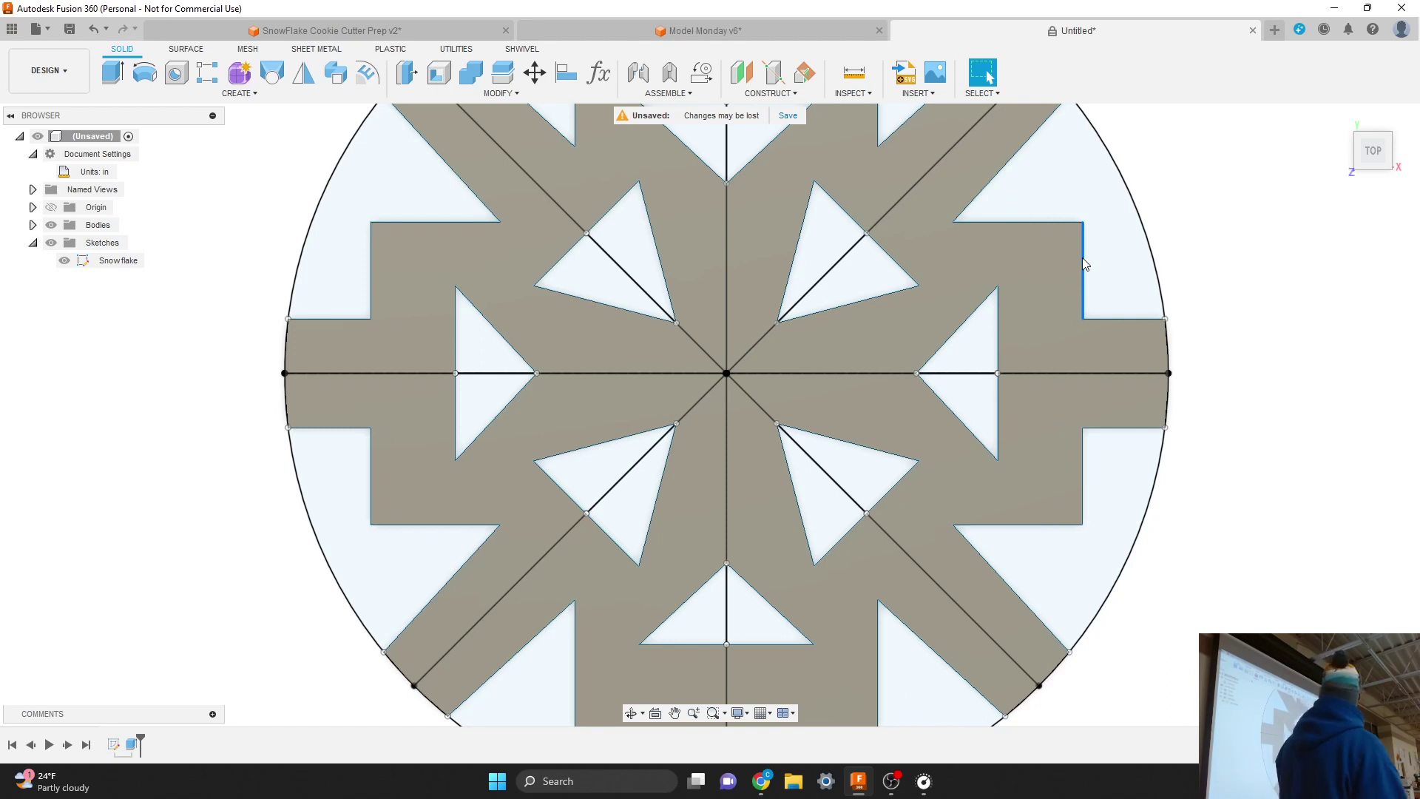
pyautogui.moveTo(1083, 264); pyautogui.dragTo(1071, 270)
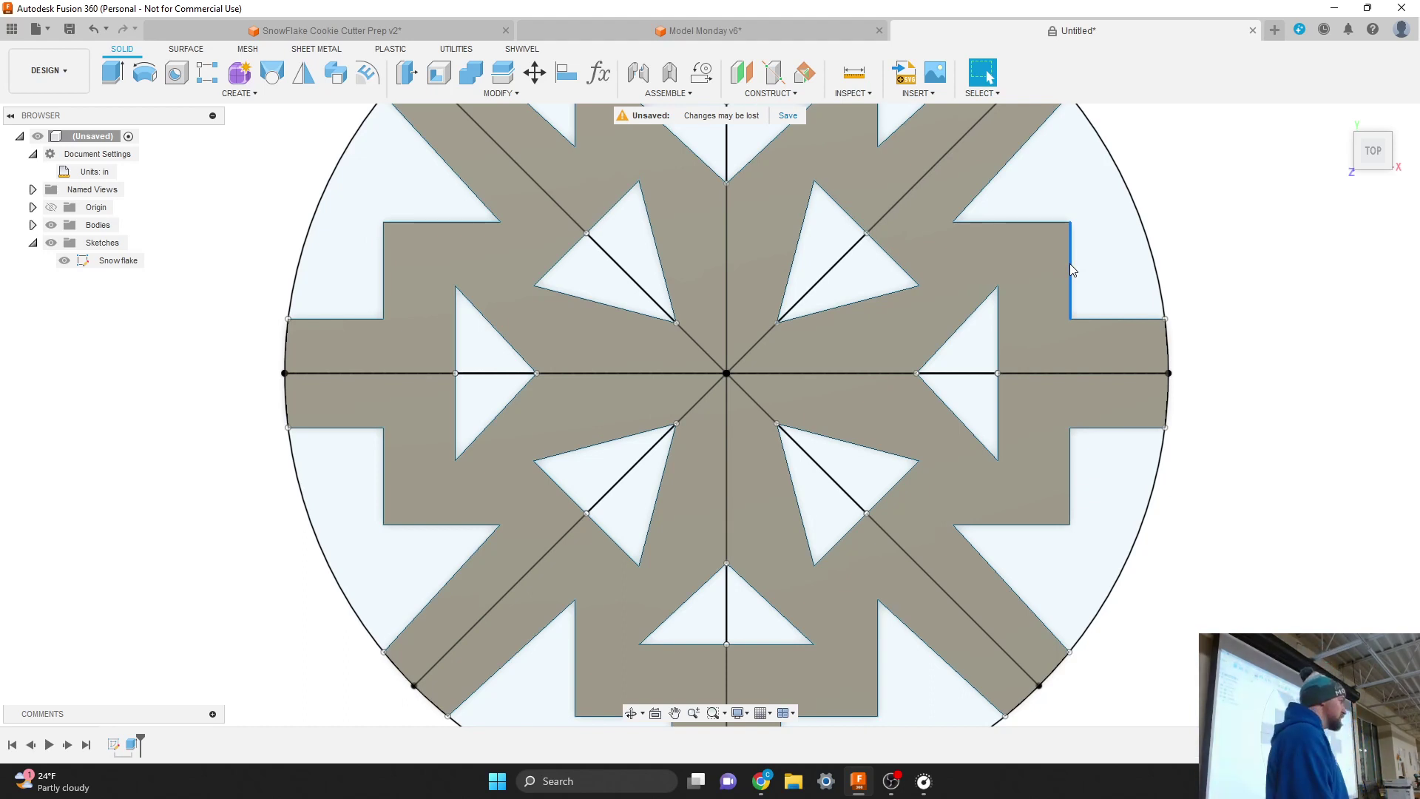
pyautogui.moveTo(1070, 264)
pyautogui.mouseDown()
pyautogui.moveTo(1087, 269)
pyautogui.moveTo(1068, 275)
pyautogui.mouseUp()
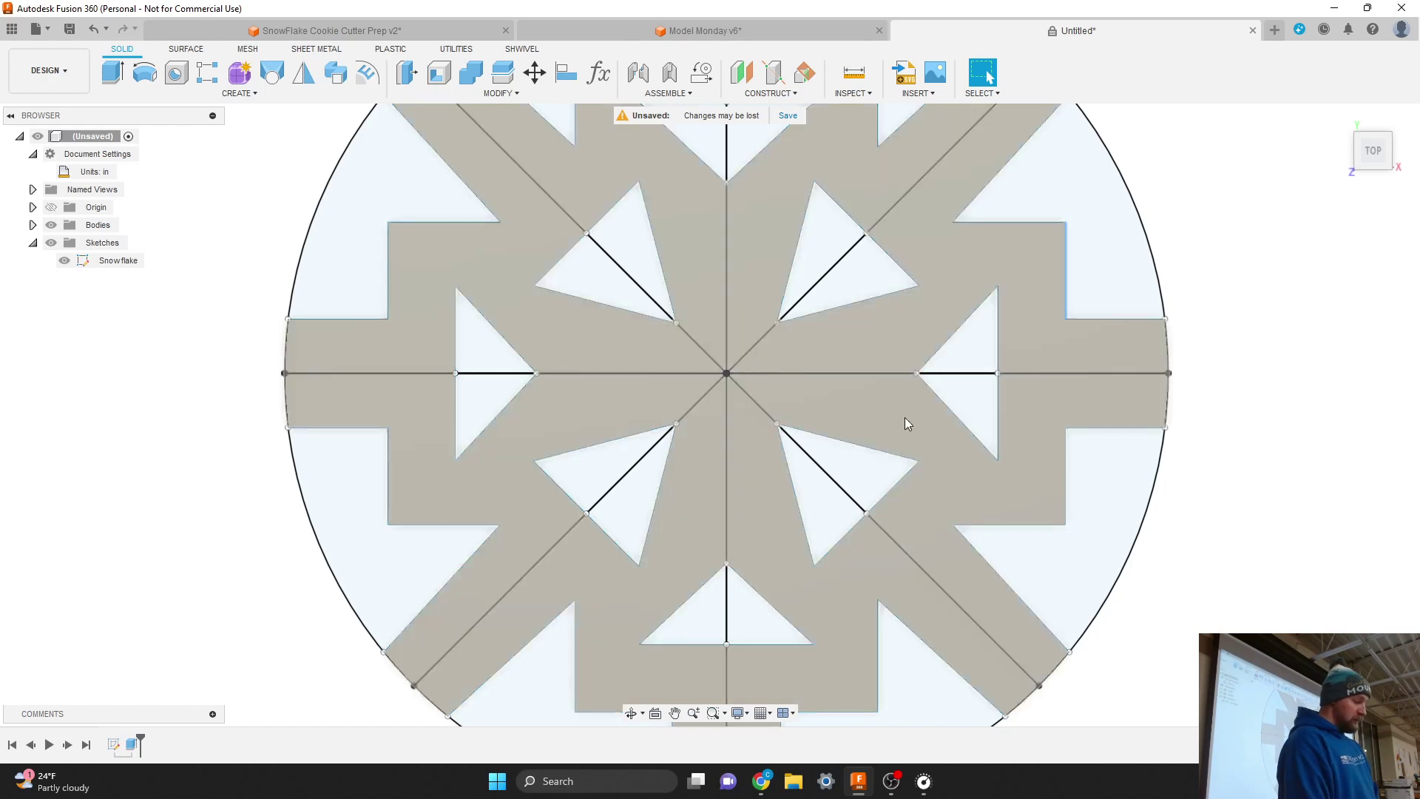
pyautogui.click(868, 442)
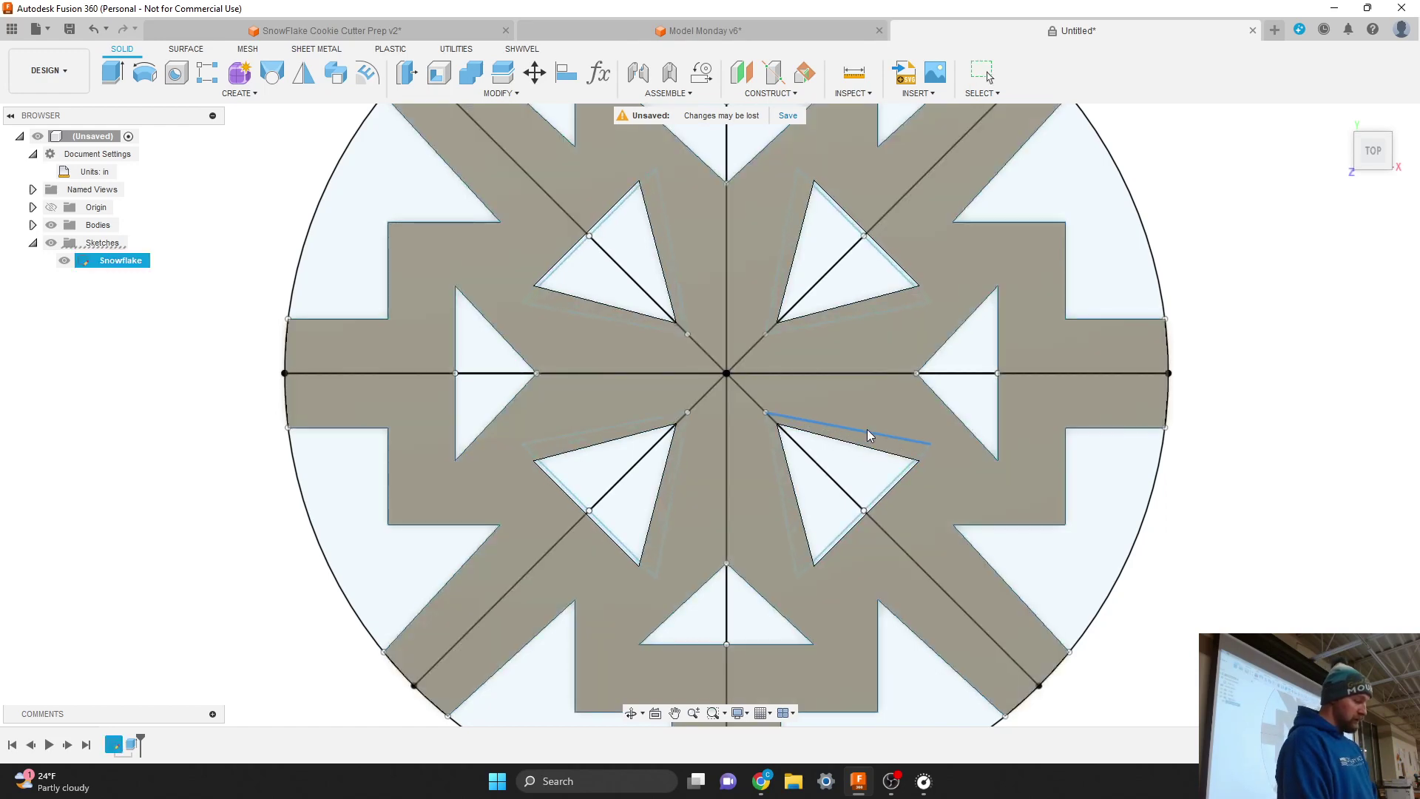
pyautogui.press('Escape')
pyautogui.scroll(-2, 922, 422)
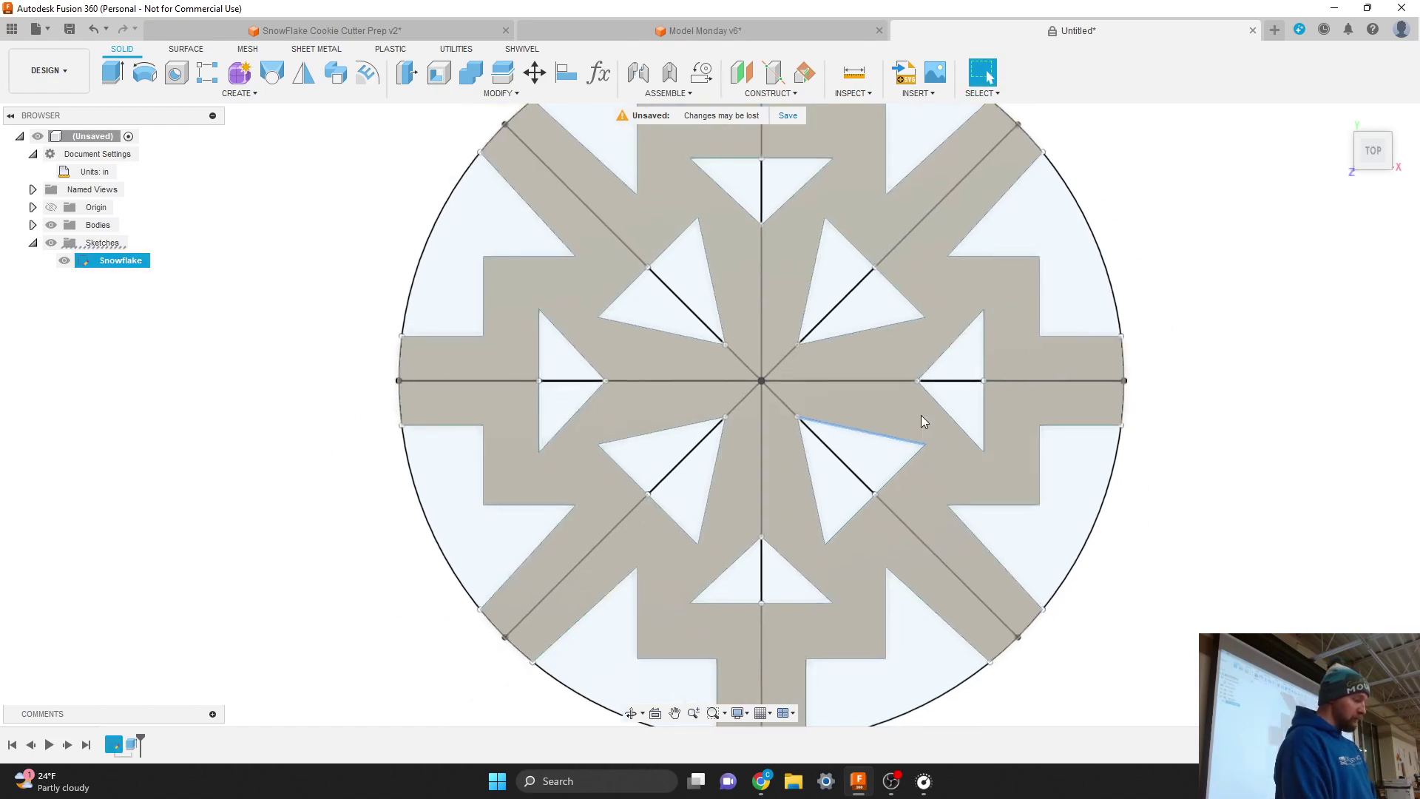
pyautogui.scroll(-2, 922, 417)
pyautogui.moveTo(1369, 148)
pyautogui.mouseDown()
pyautogui.moveTo(1359, 143)
pyautogui.moveTo(1372, 166)
pyautogui.mouseUp()
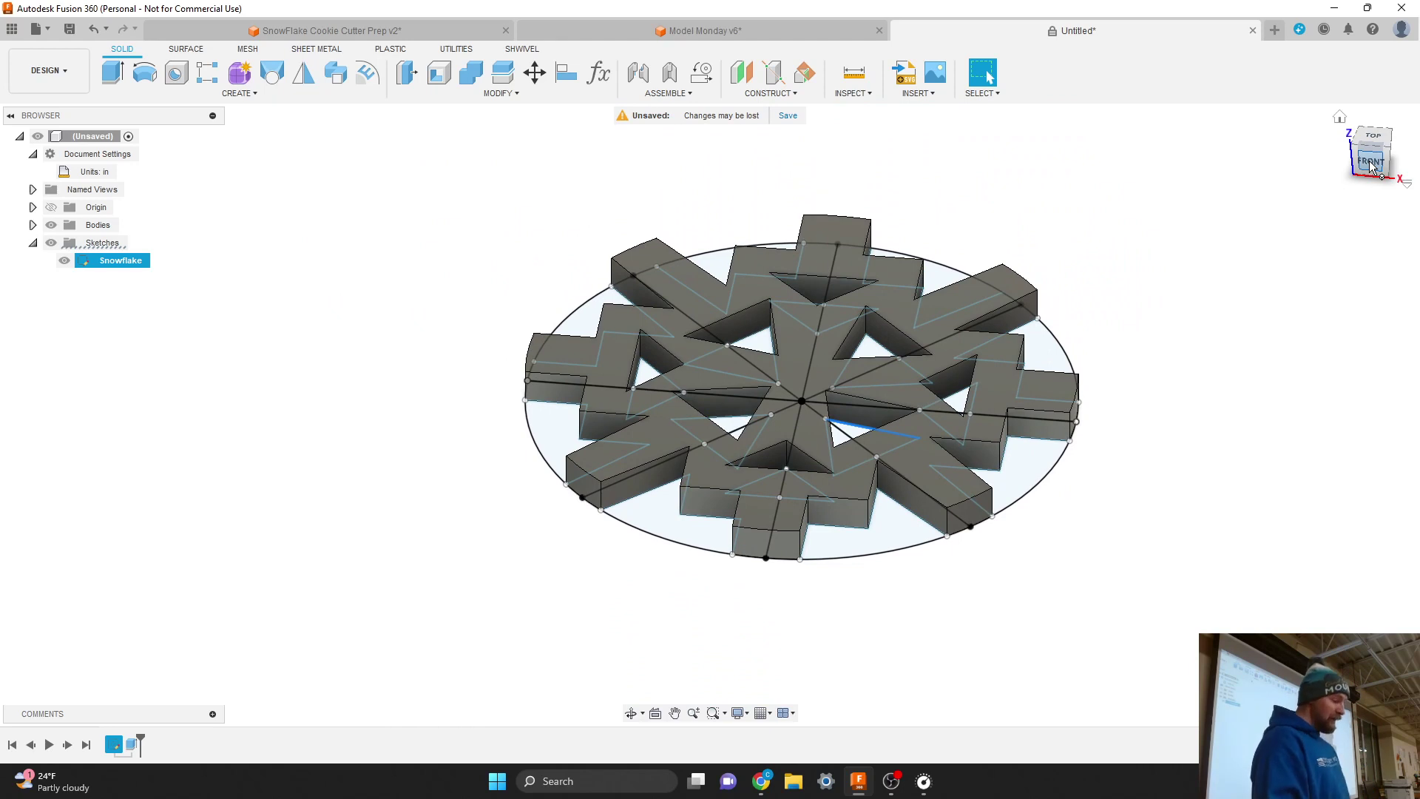
pyautogui.click(481, 200)
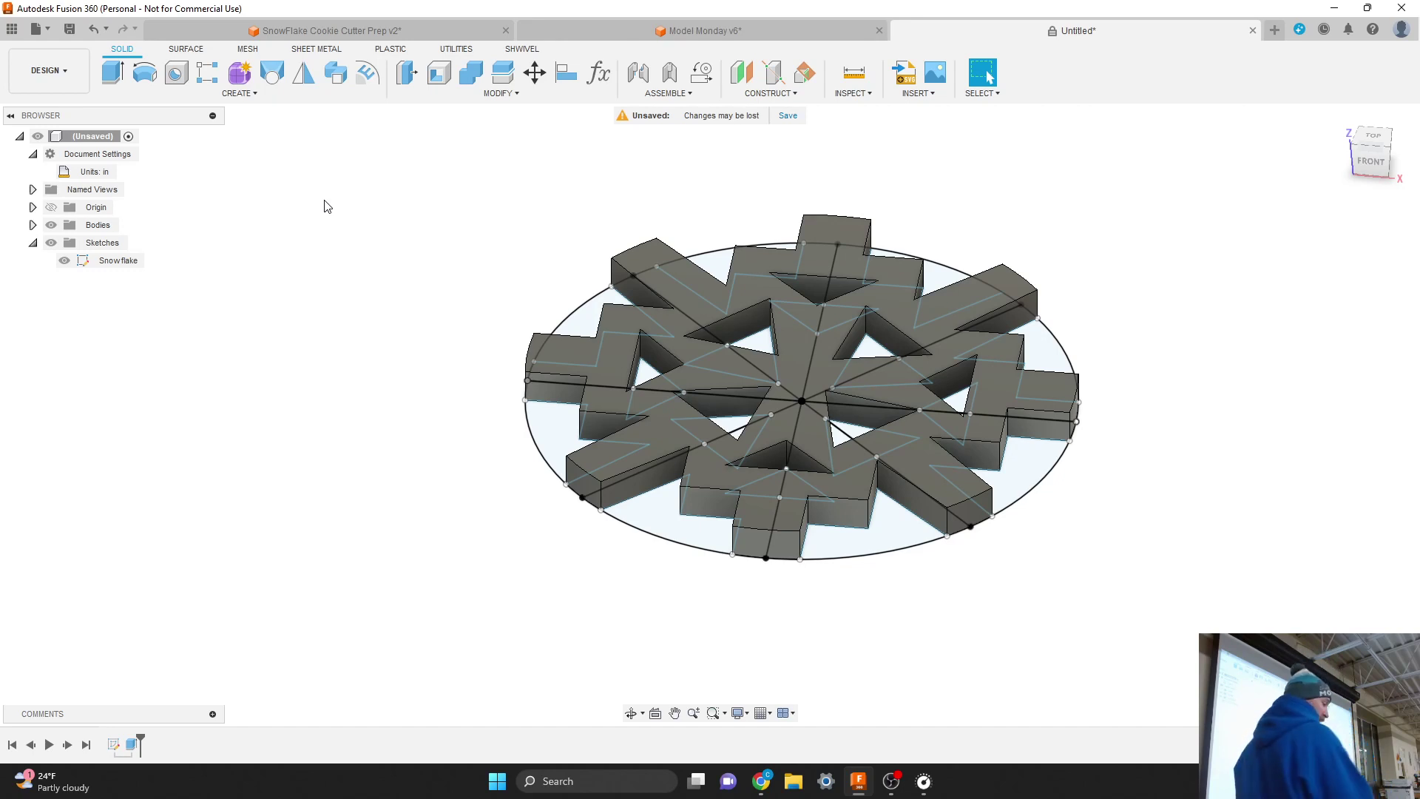
# Hide the Snowflake sketch's lines and circle, then bring up the Create menu
pyautogui.click(103, 260)
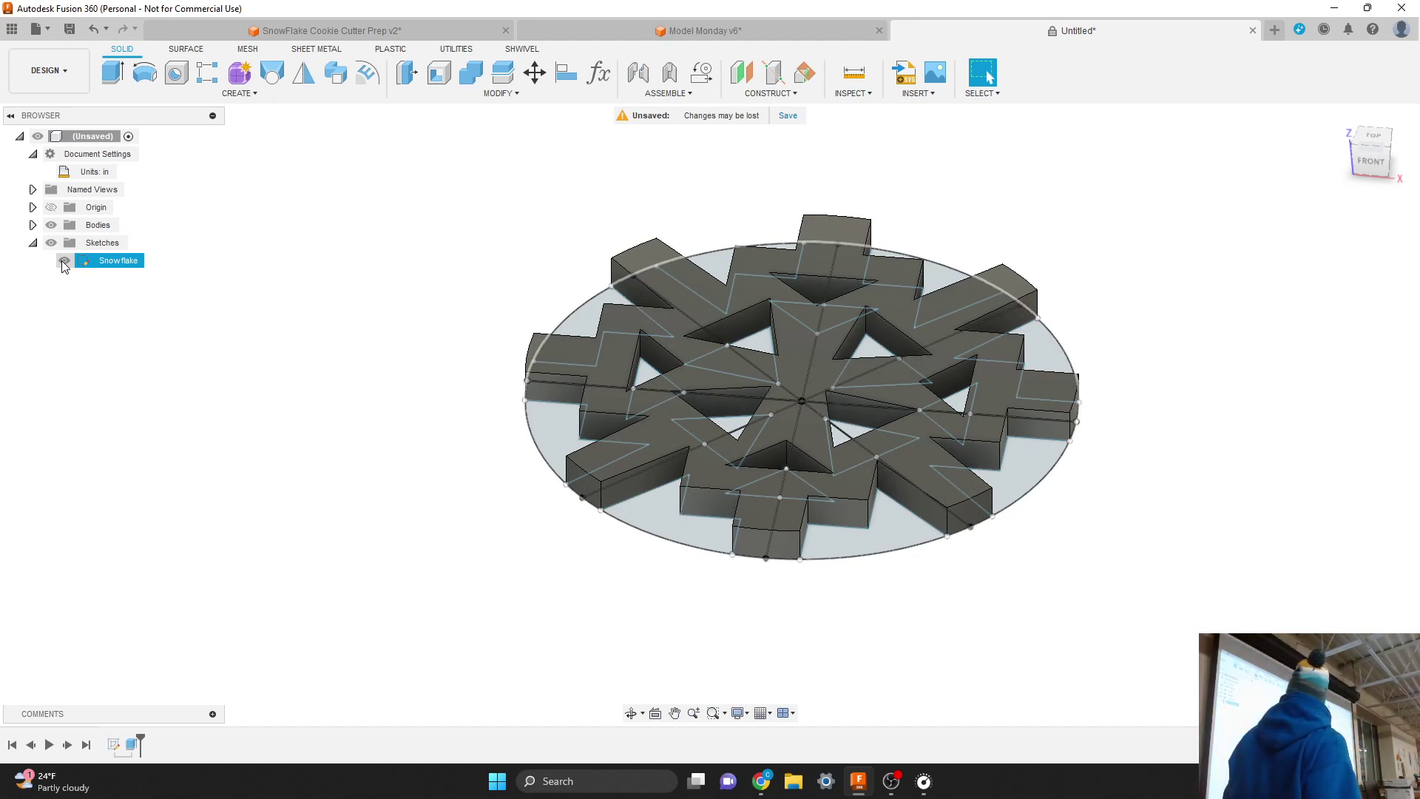
pyautogui.click(64, 262)
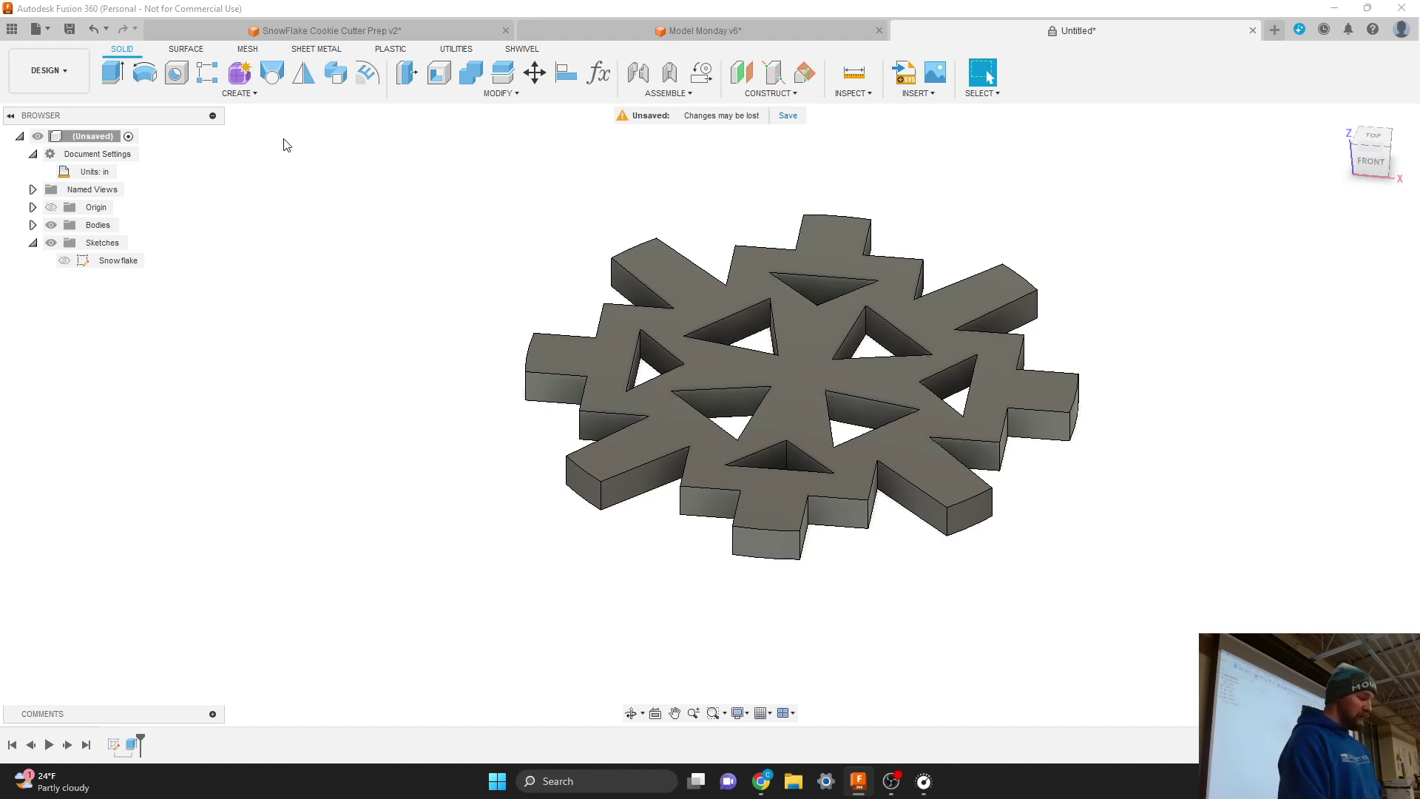
pyautogui.click(252, 95)
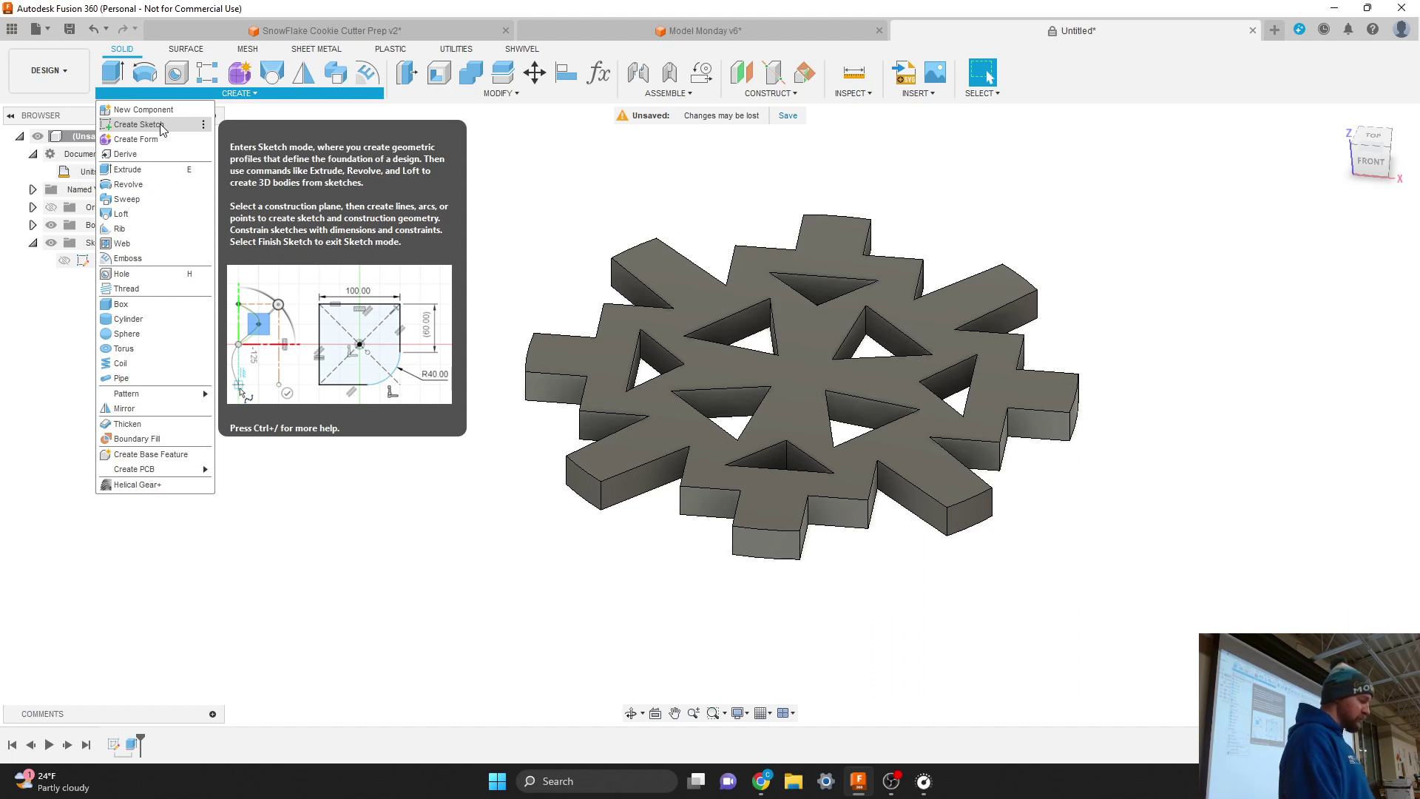
# Create Sketch2 on the top face of the snowflake body
pyautogui.click(162, 129)
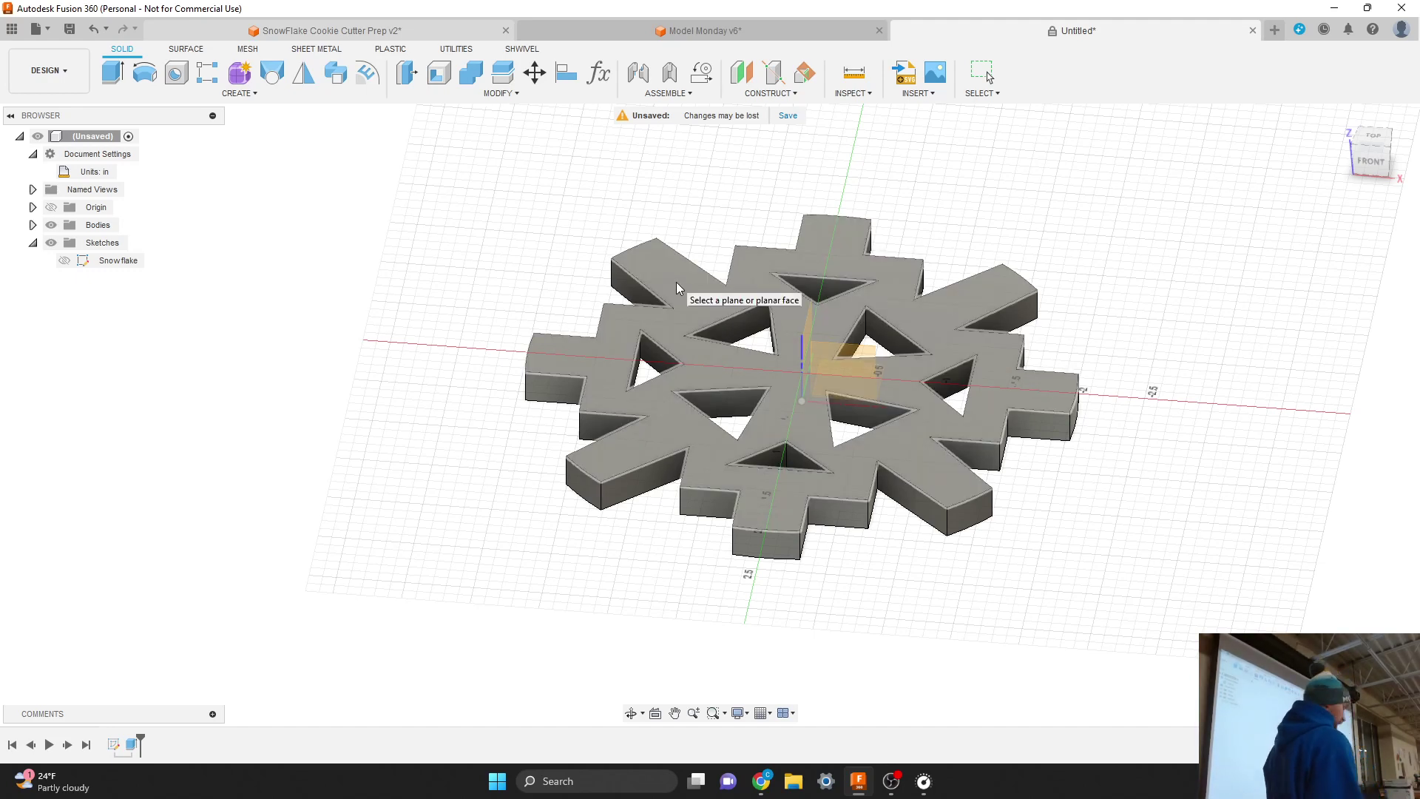
pyautogui.click(677, 287)
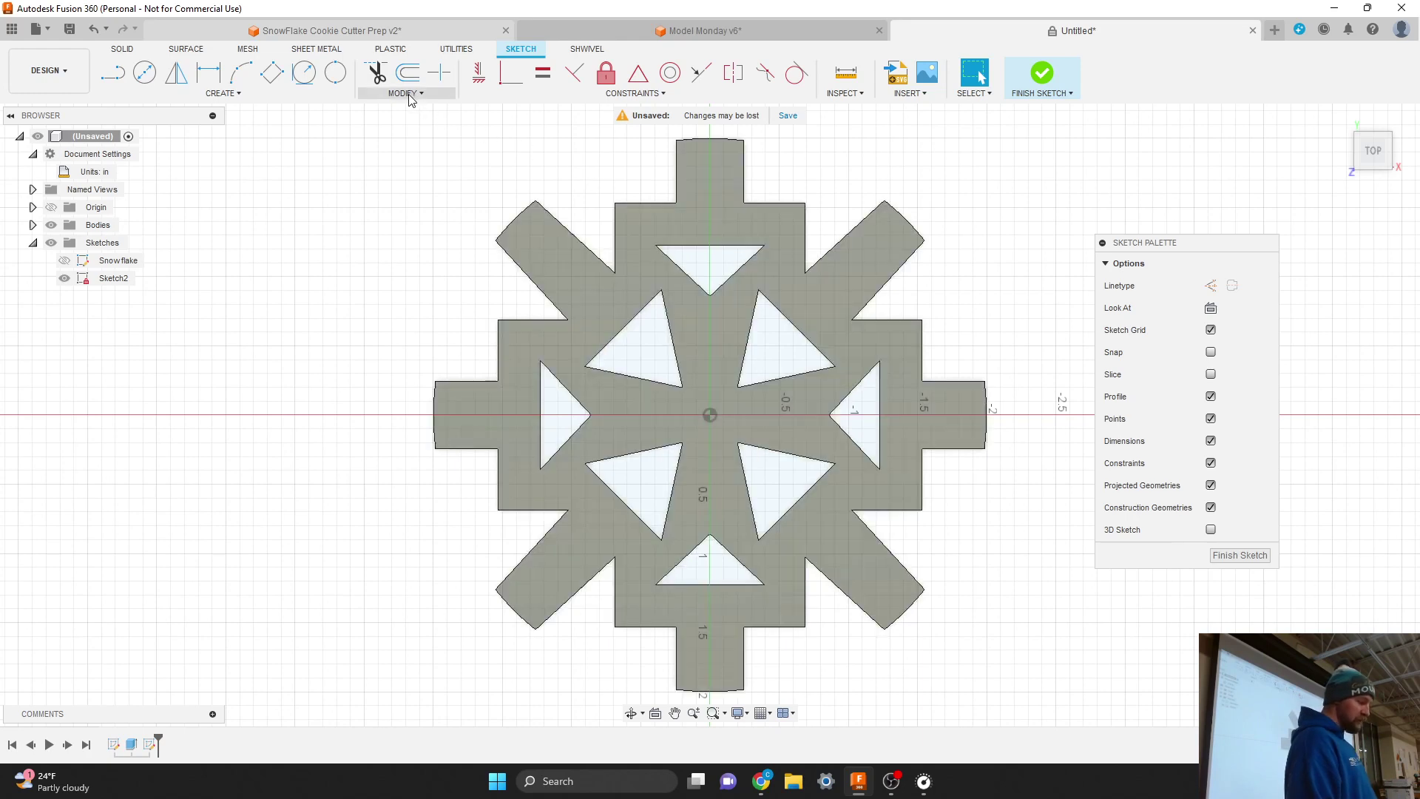
# Start the Offset command from the Sketch Modify menu
pyautogui.click(411, 96)
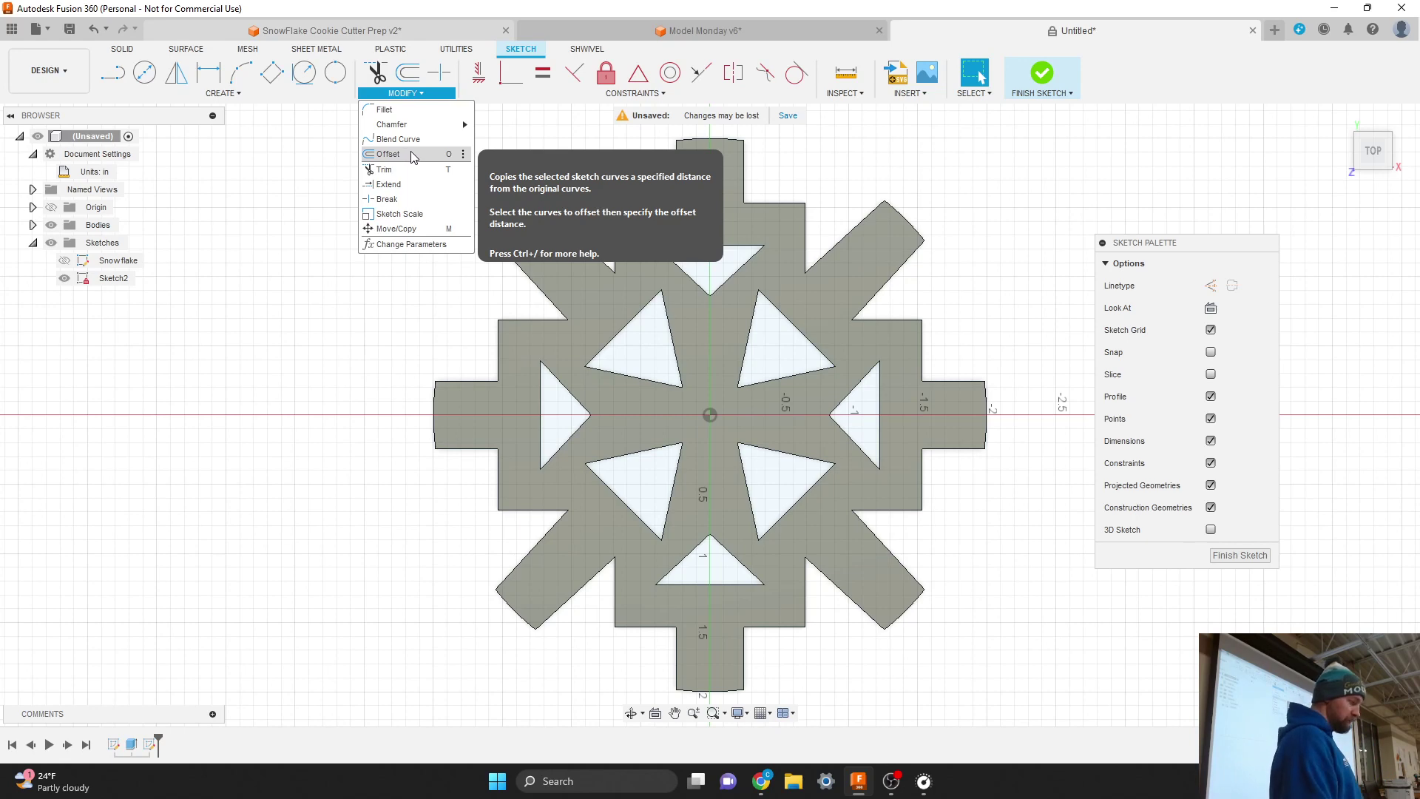
pyautogui.click(388, 153)
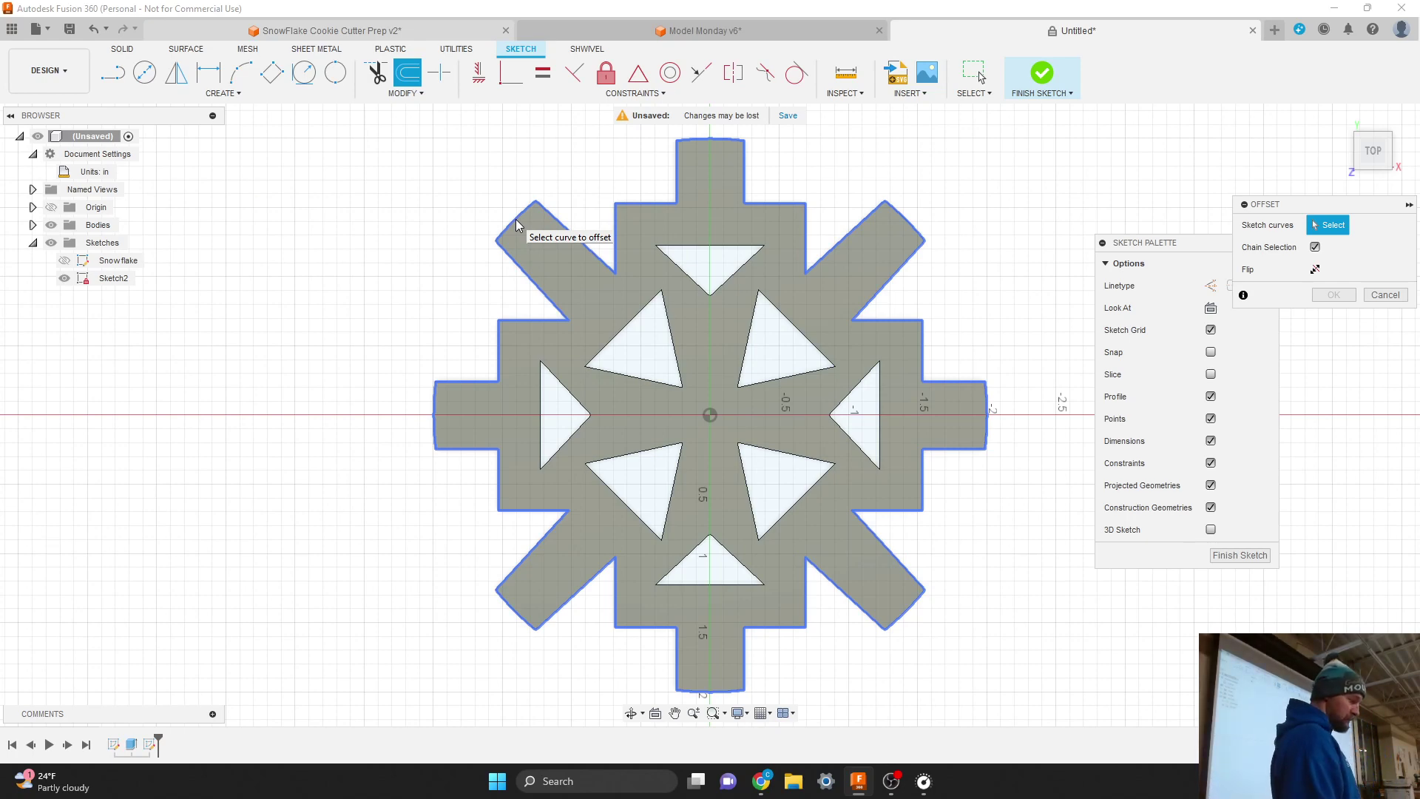
# Try a -0.1 in offset on the snowflake outline, then cancel it without applying
pyautogui.click(516, 219)
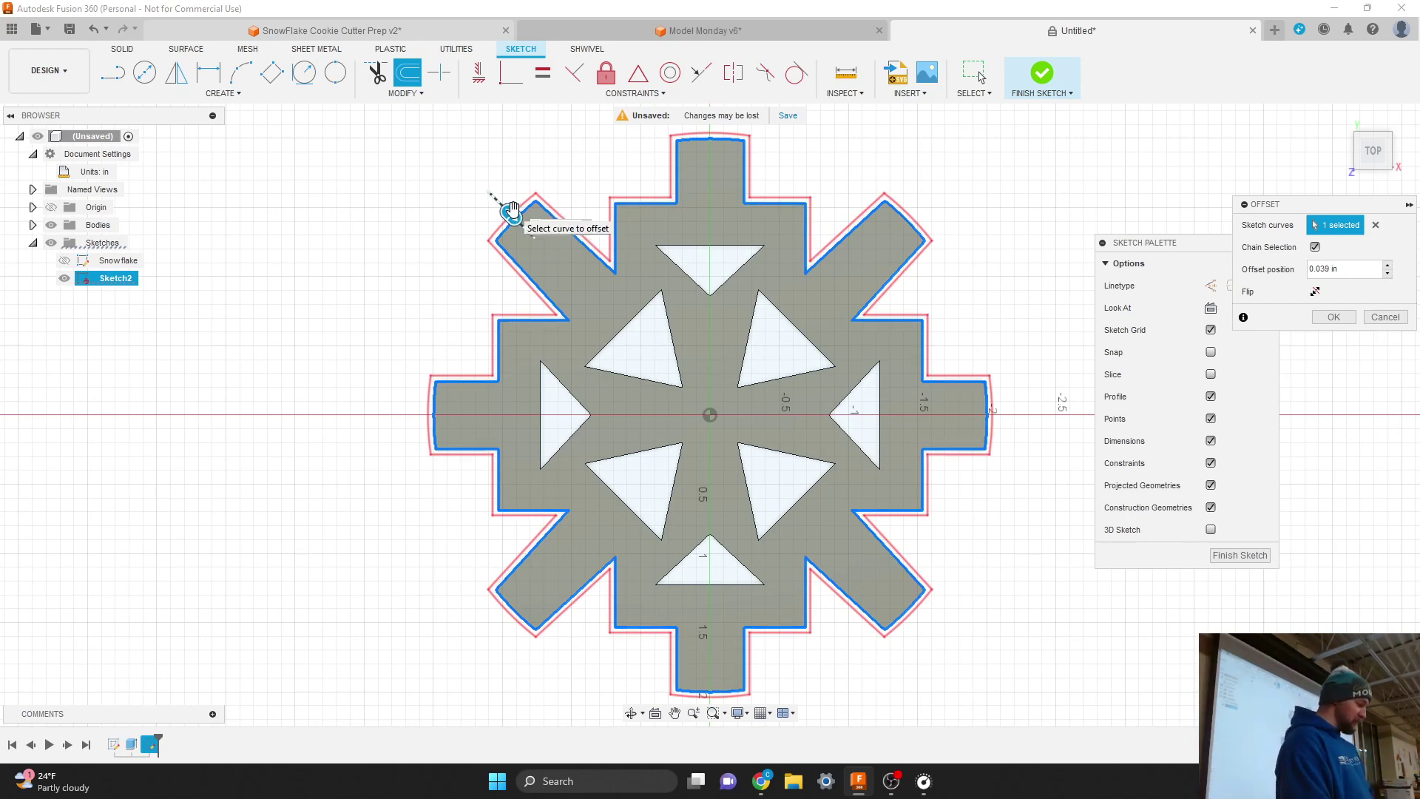
pyautogui.moveTo(507, 210); pyautogui.dragTo(527, 235)
pyautogui.moveTo(515, 222)
pyautogui.mouseDown()
pyautogui.moveTo(497, 200)
pyautogui.moveTo(522, 228)
pyautogui.mouseUp()
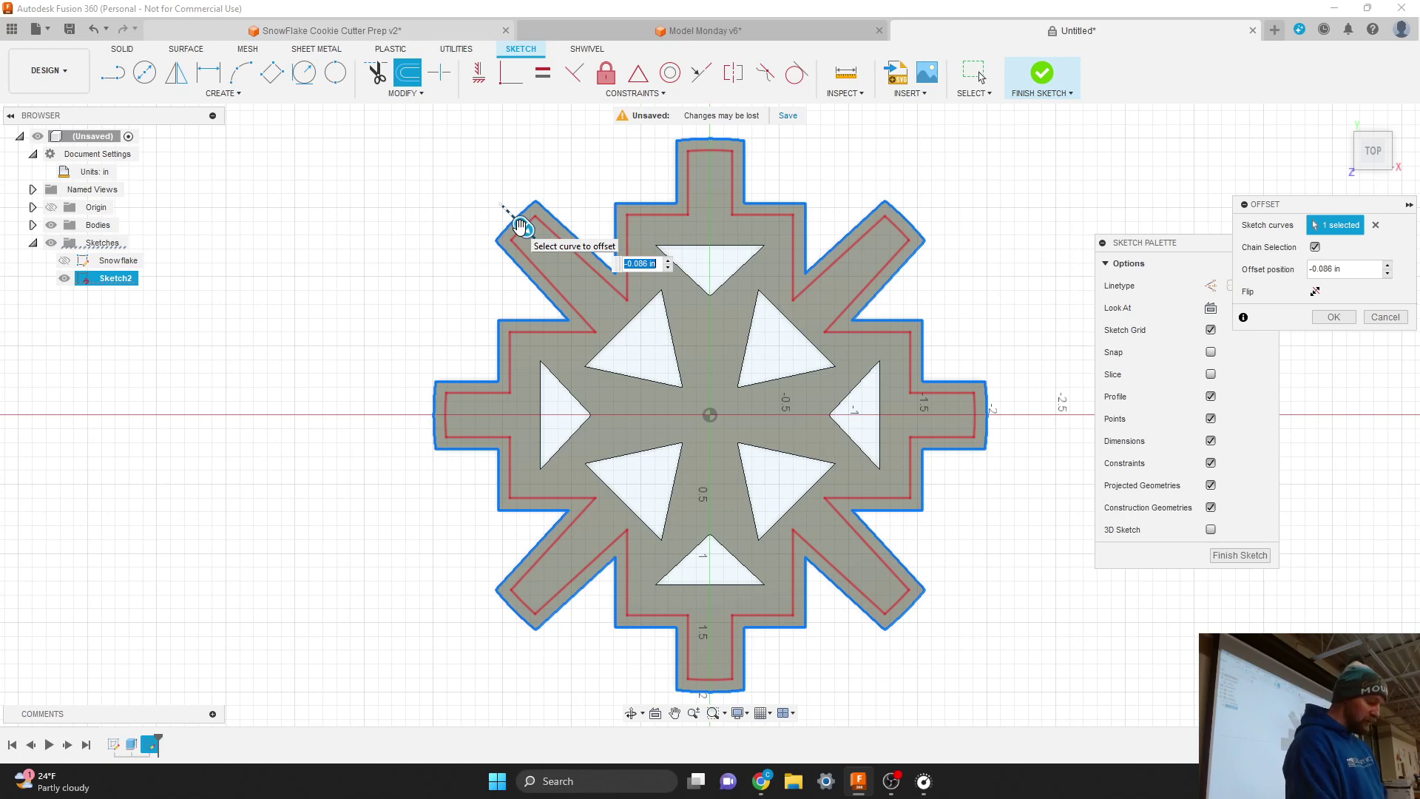
pyautogui.write('-.1')
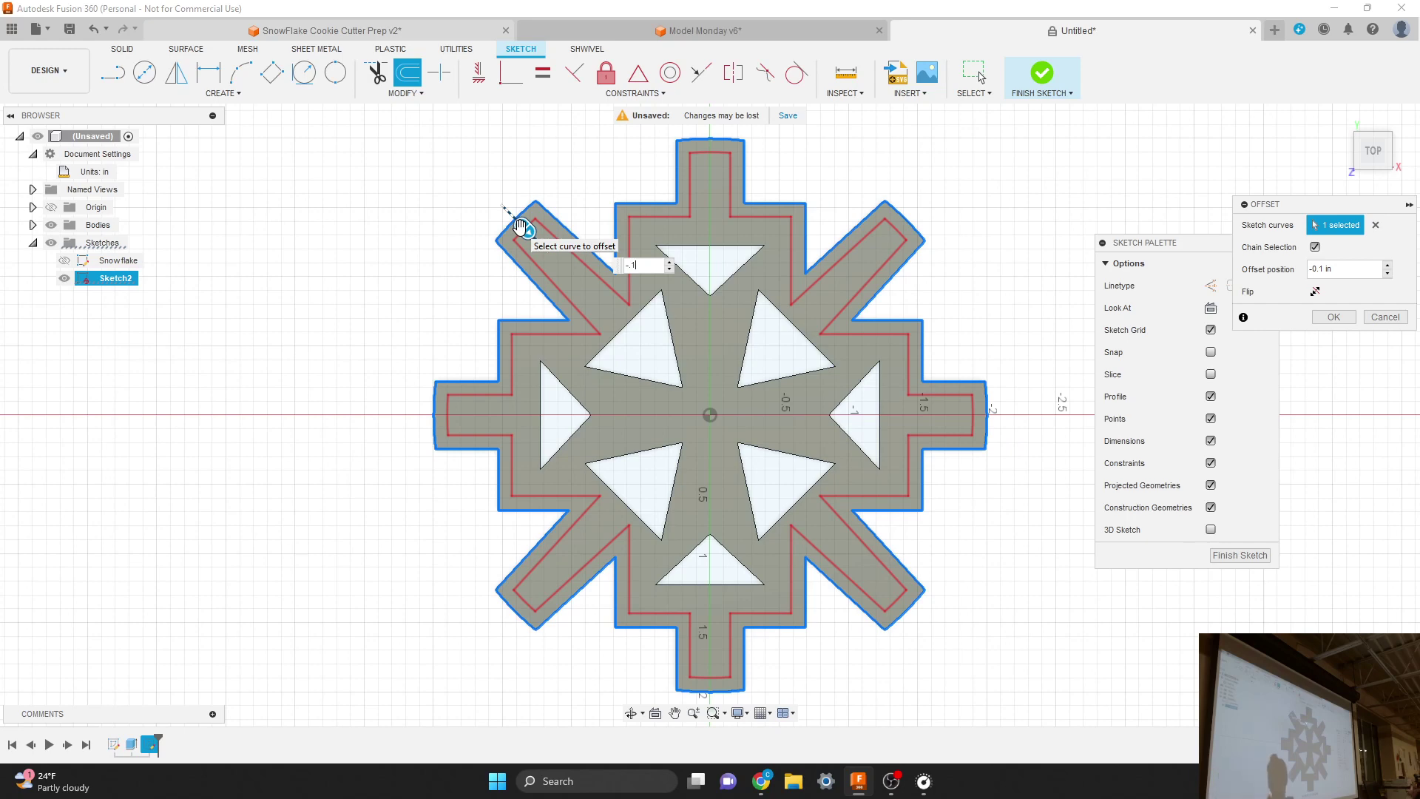
pyautogui.press('Escape')
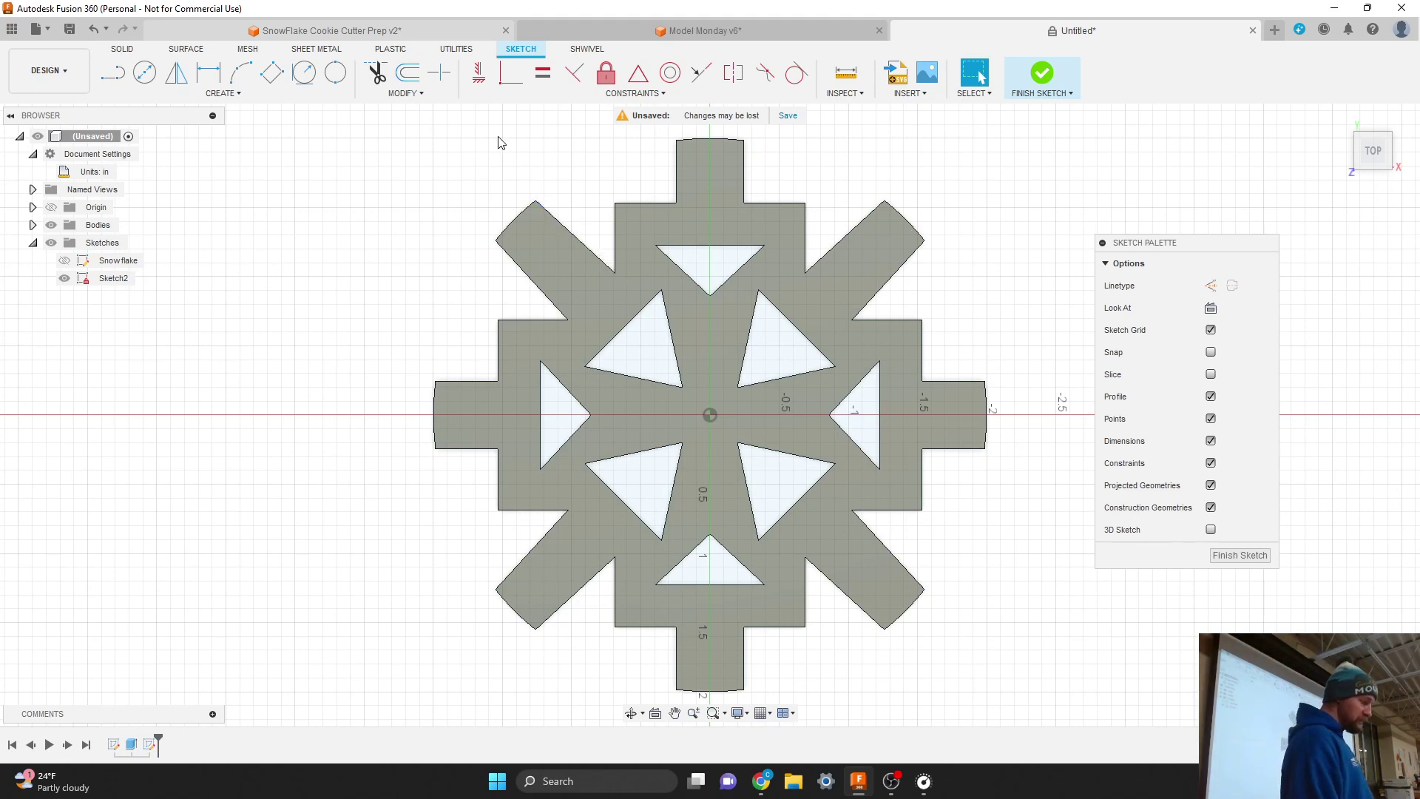
# Project the snowflake body's outline, including its triangular cutouts, into Sketch2
pyautogui.click(239, 95)
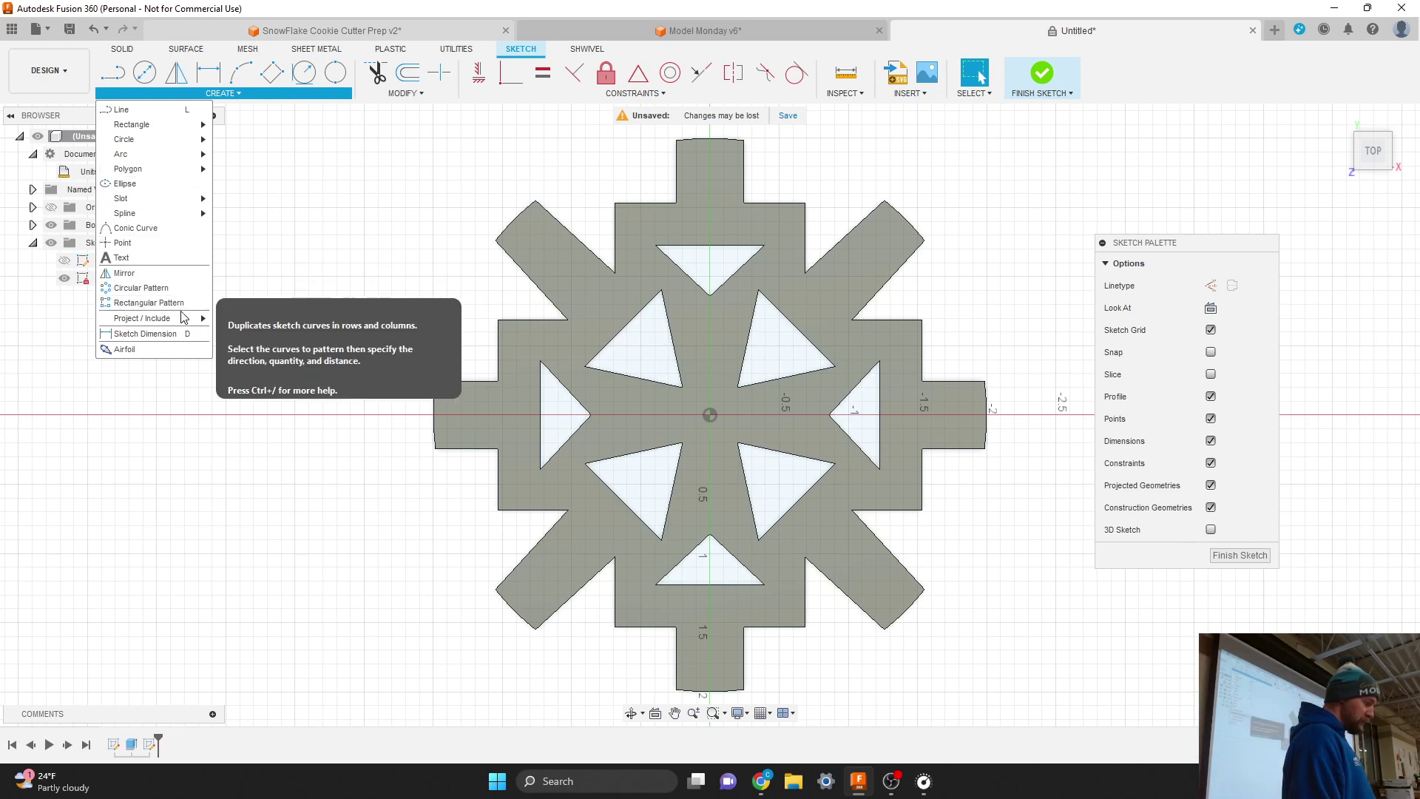
pyautogui.moveTo(186, 325)
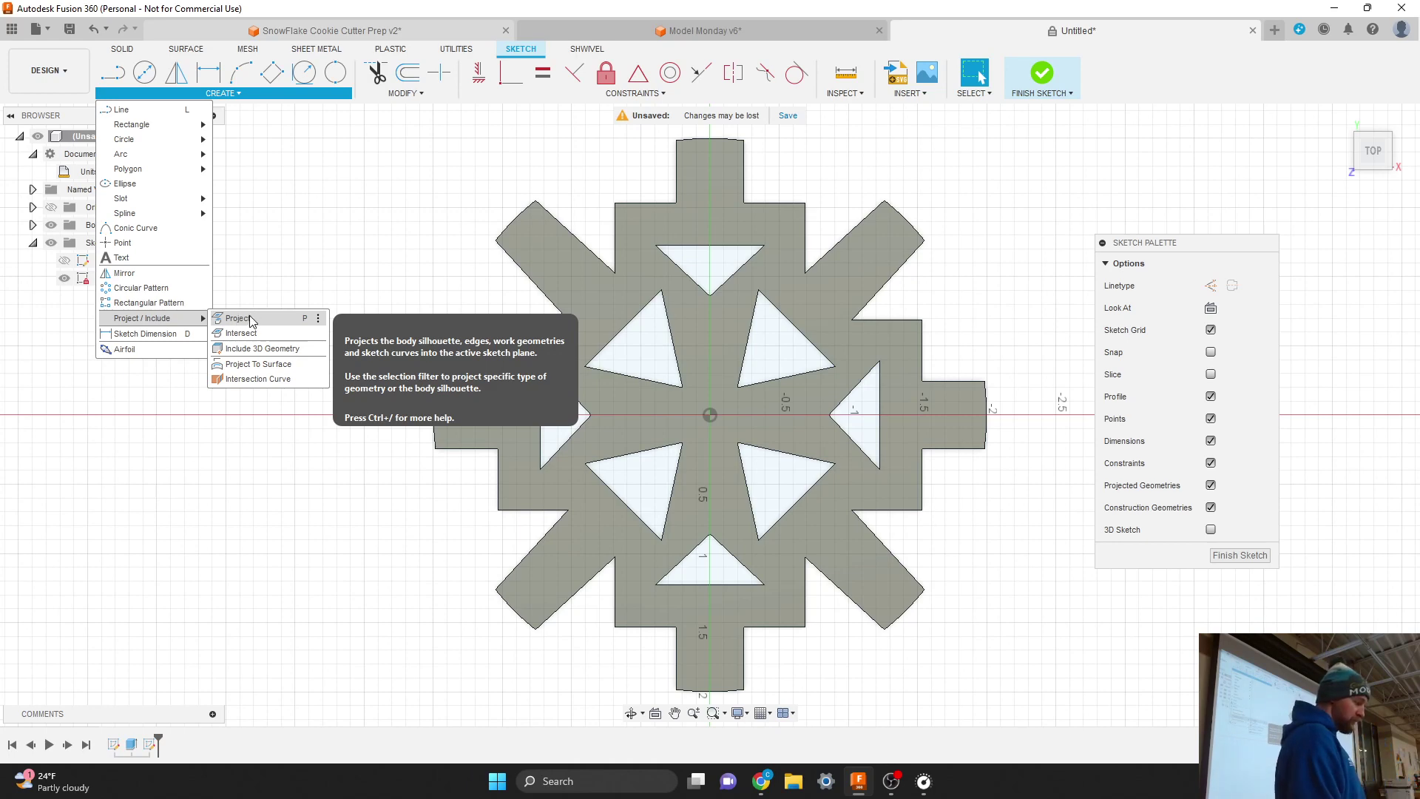
pyautogui.click(251, 320)
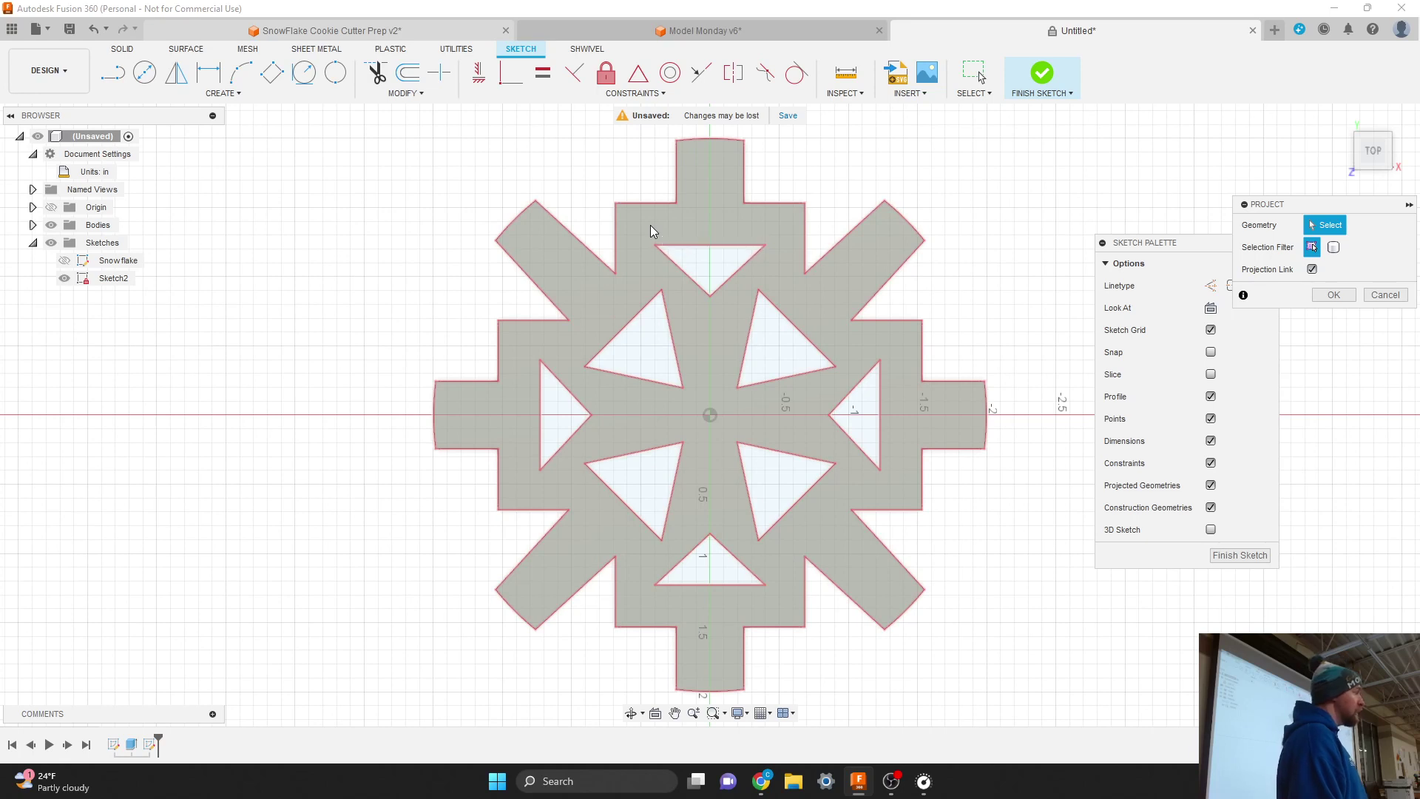
pyautogui.click(650, 225)
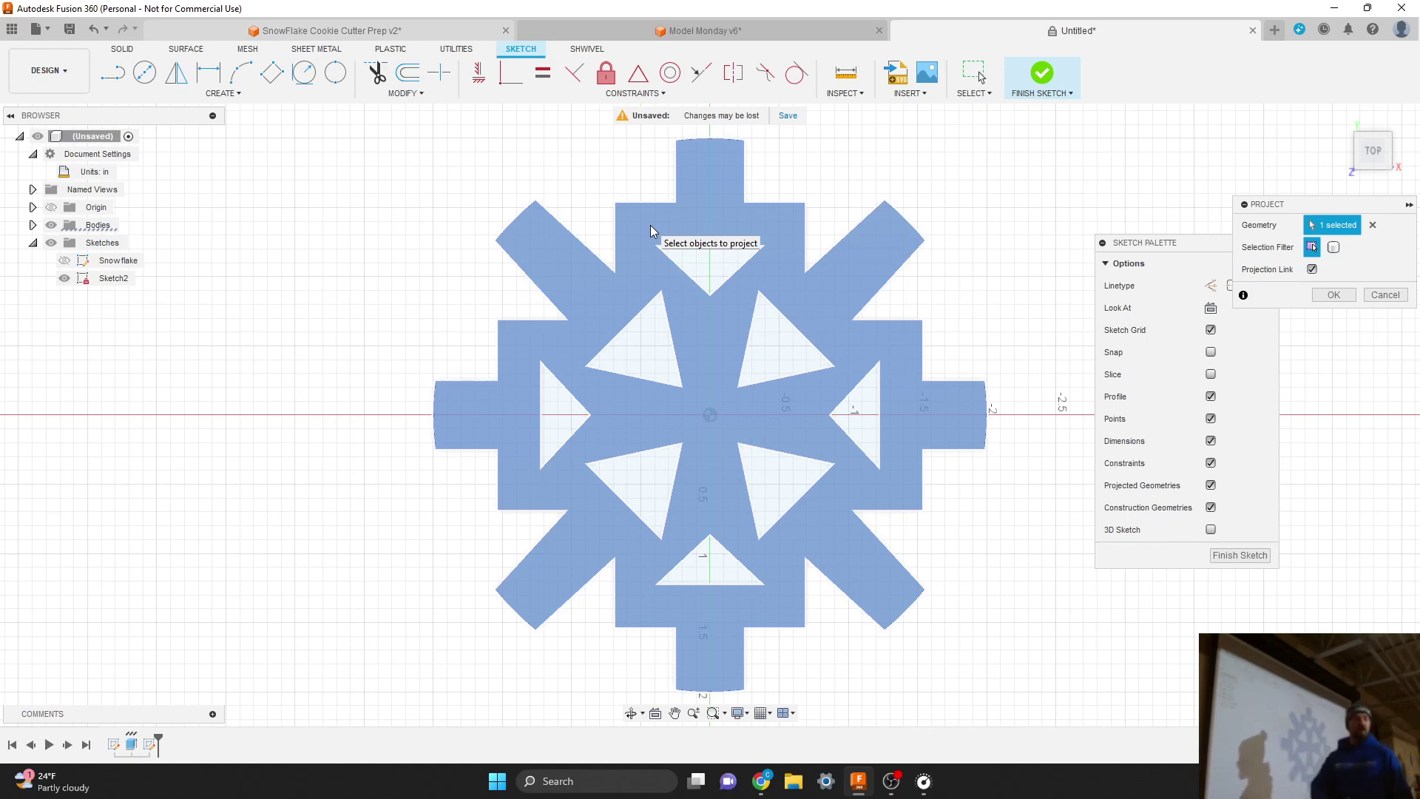
pyautogui.press('Return')
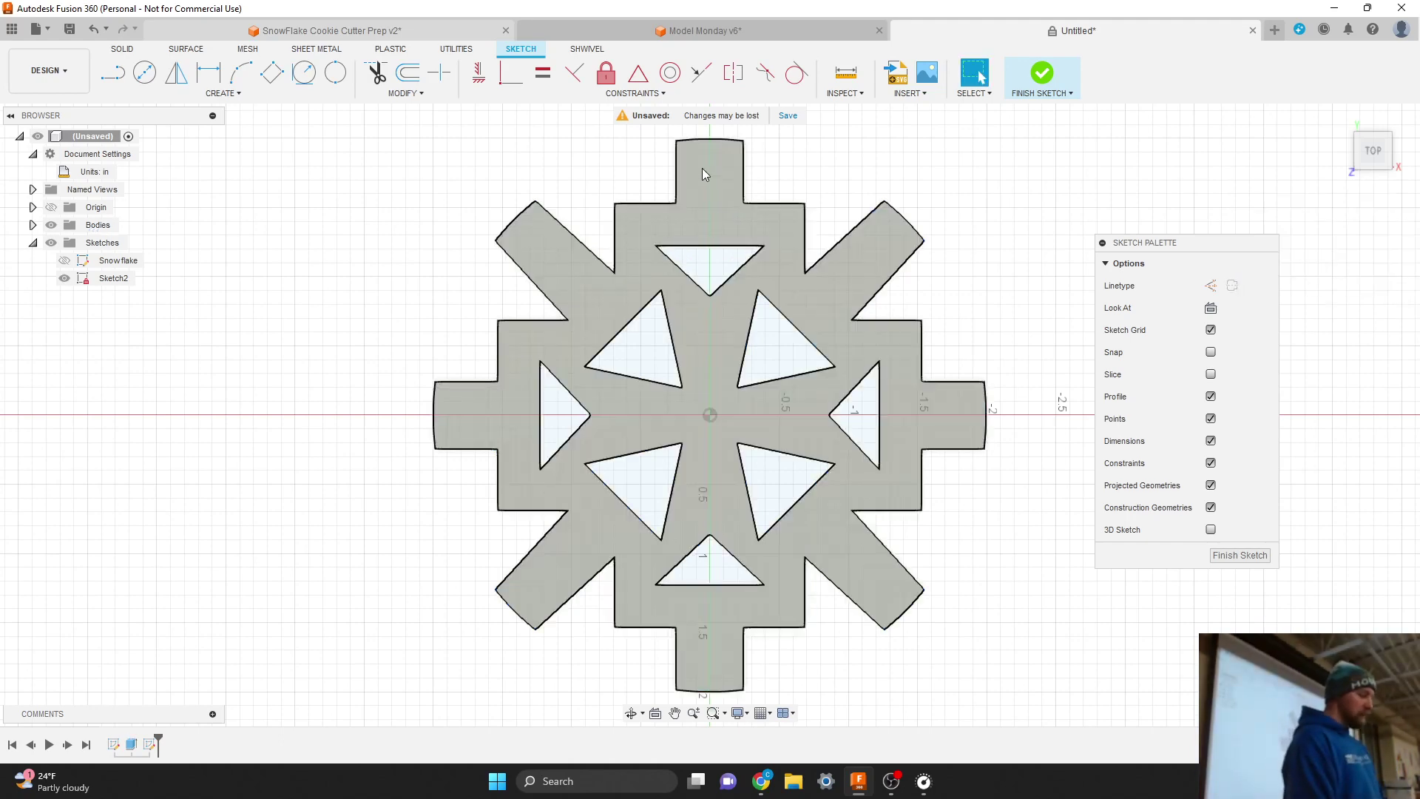
# Offset the projected snowflake outline -0.1 in inward to create the inner wall line
pyautogui.press('o')
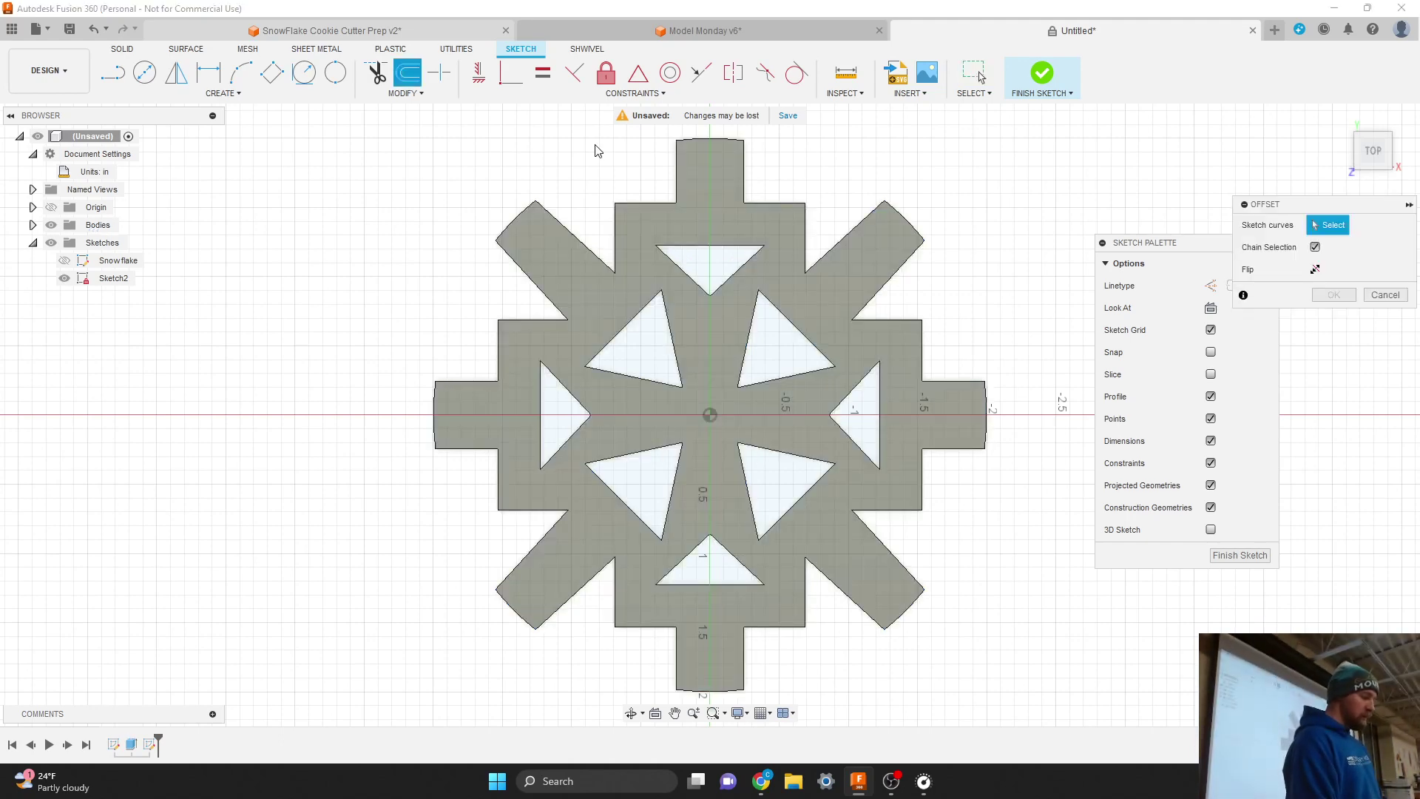
pyautogui.click(636, 202)
pyautogui.write('-.1')
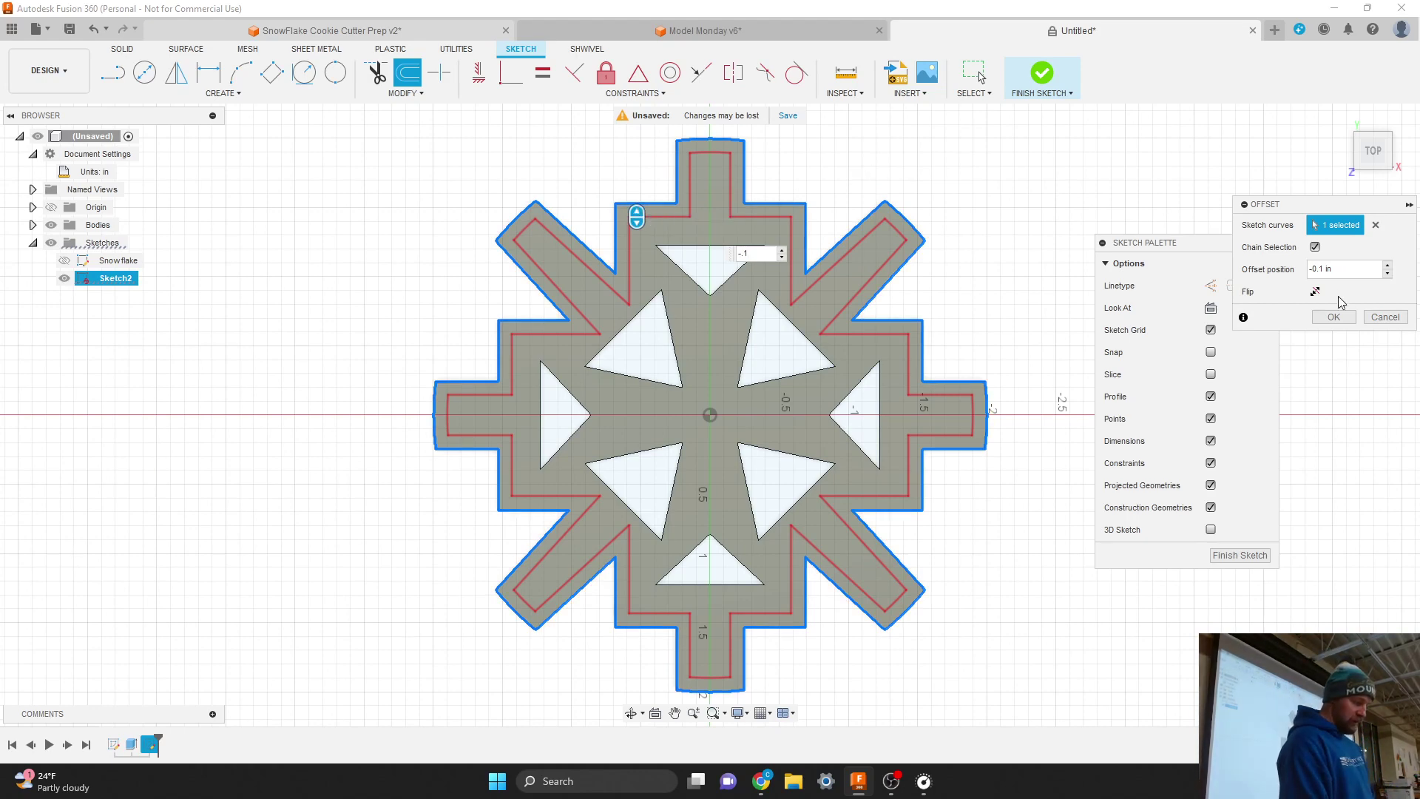
pyautogui.click(1344, 320)
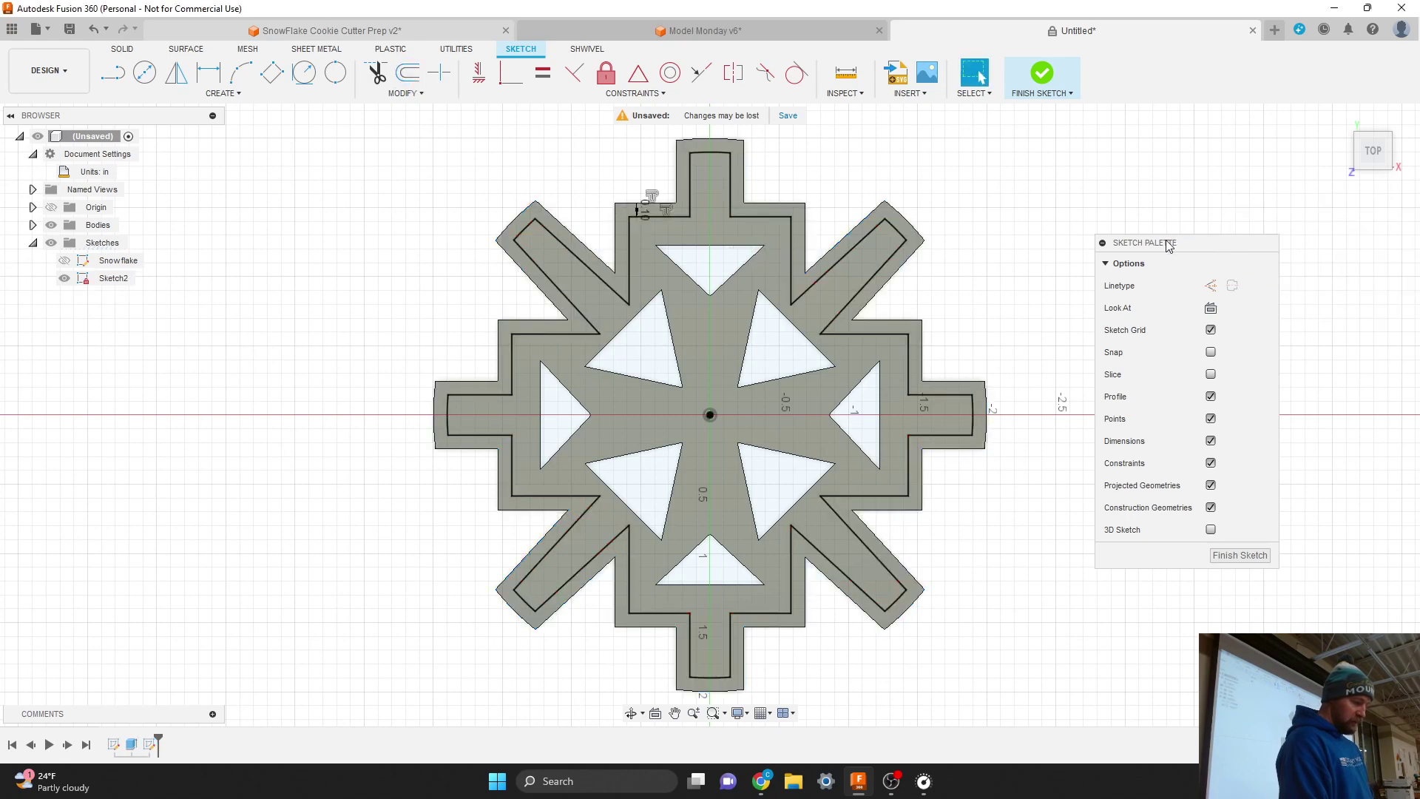
pyautogui.moveTo(1169, 246); pyautogui.dragTo(1172, 285)
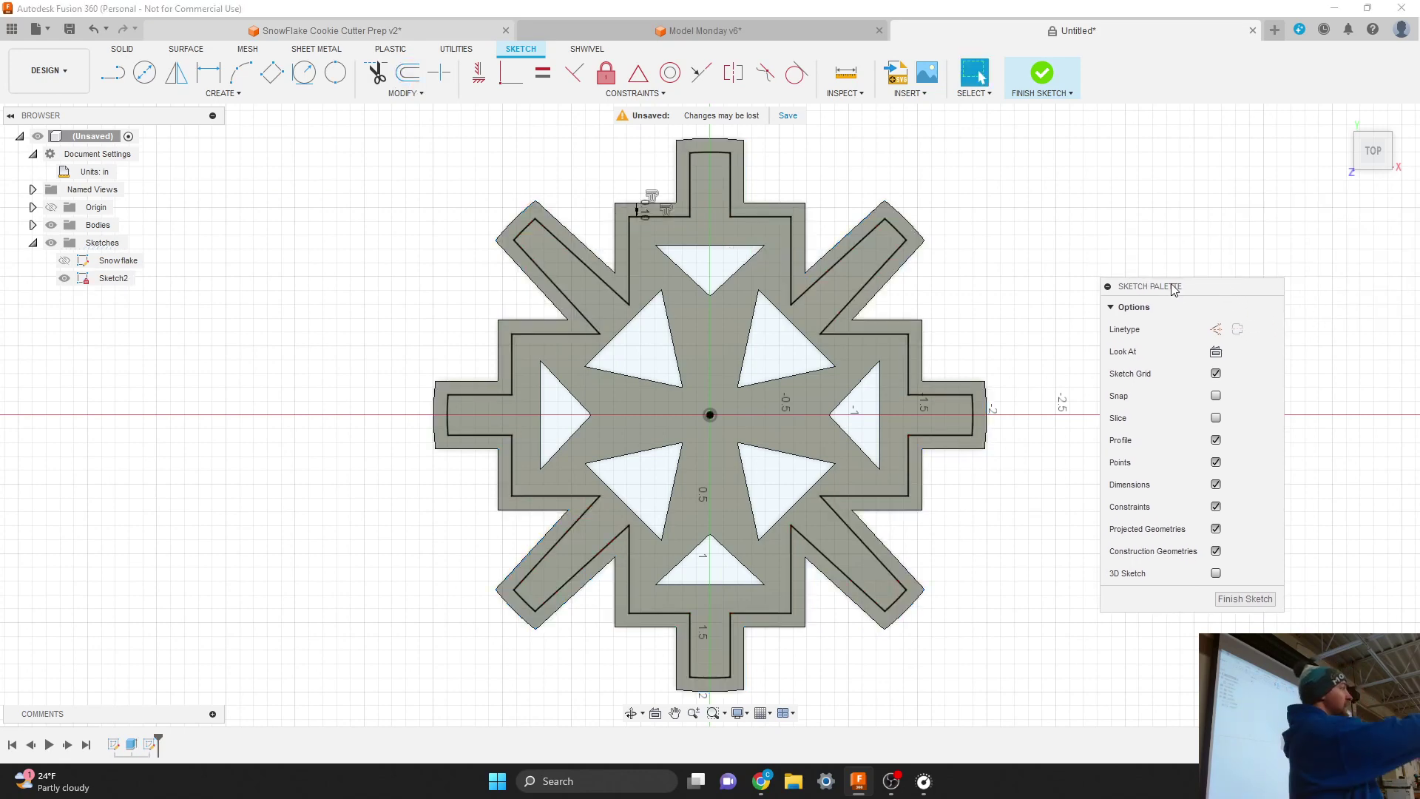
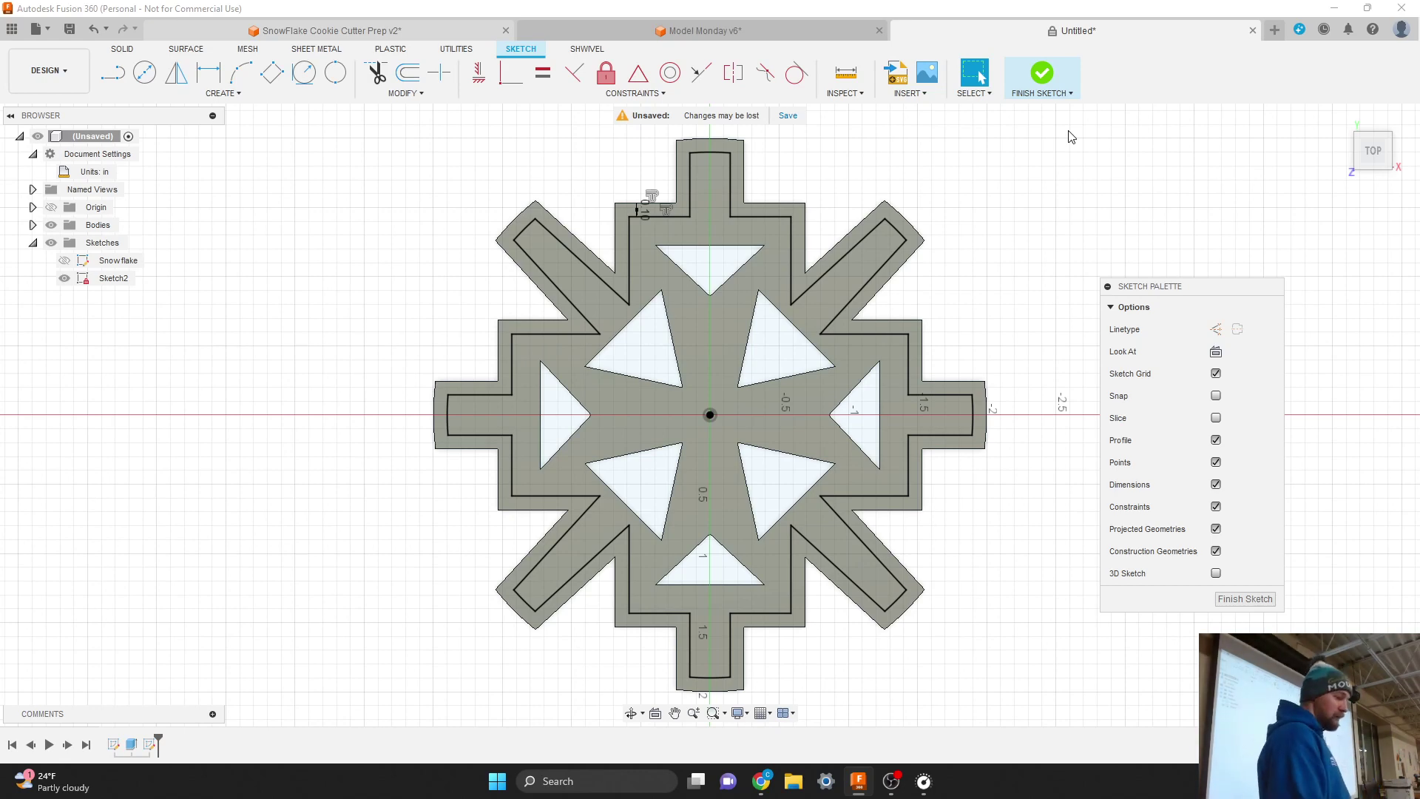
# Finish Sketch2 and return to the solid snowflake cookie-cutter body
pyautogui.click(1242, 599)
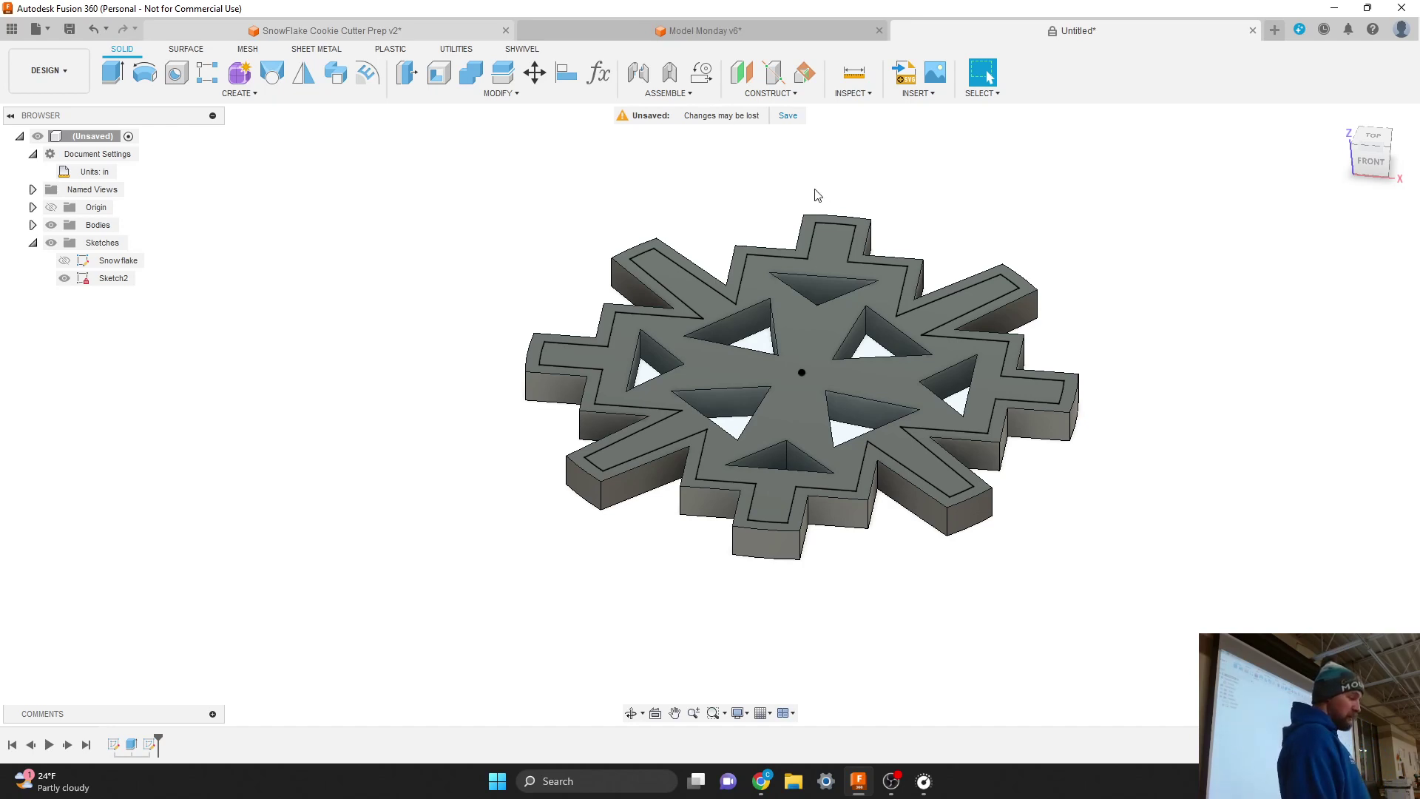
# Extrude the snowflake's outer rim profile upward 0.25 in as a join, viewed from Home
pyautogui.click(256, 96)
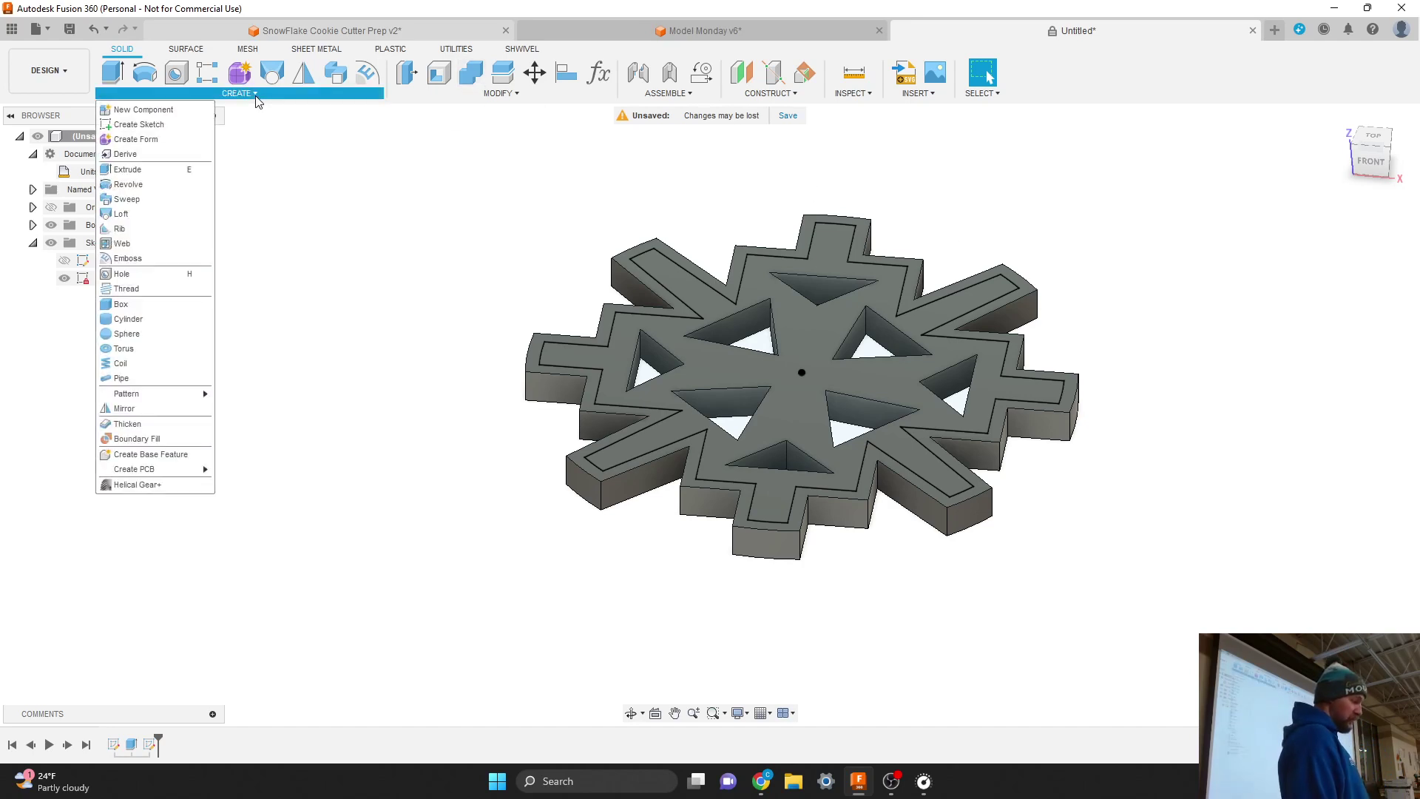
pyautogui.click(150, 175)
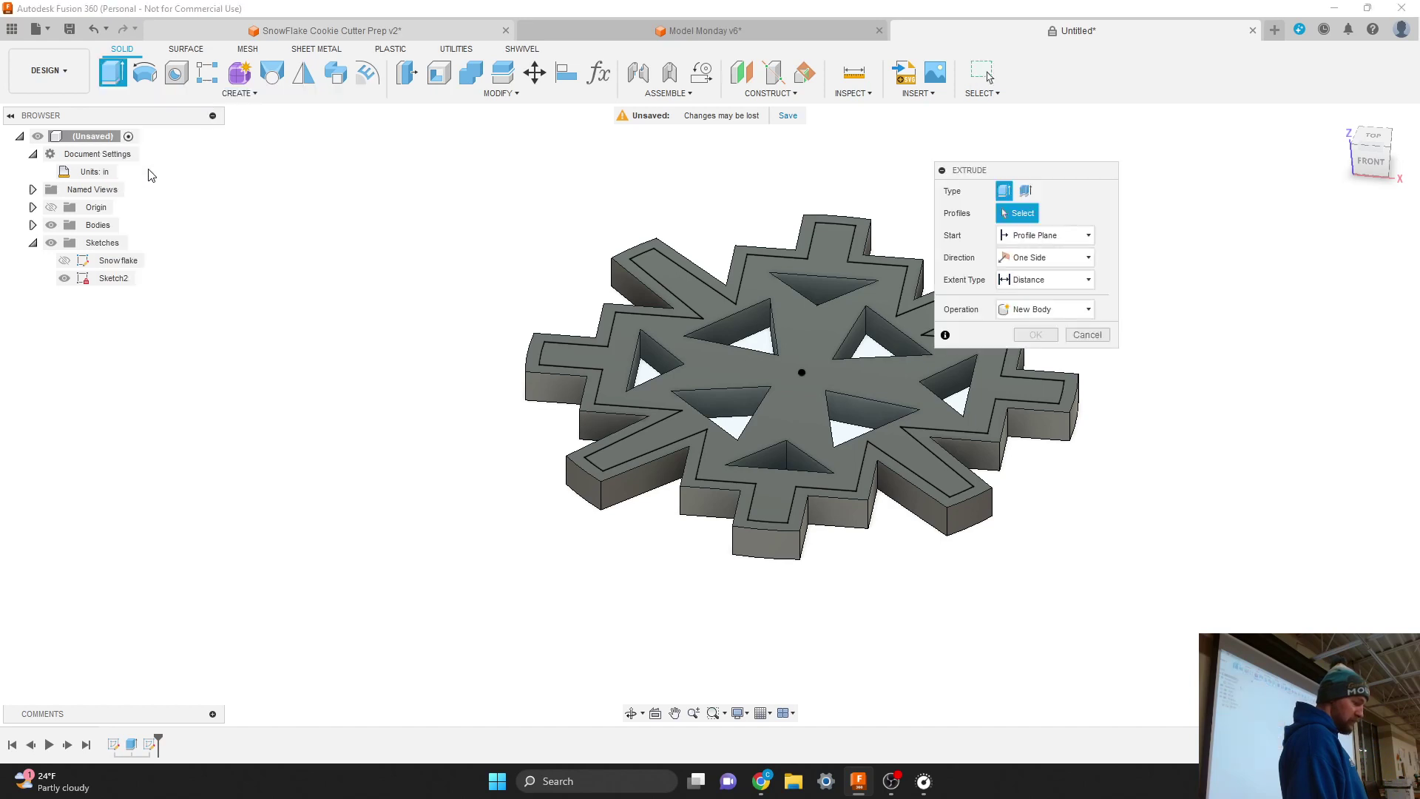
pyautogui.click(624, 264)
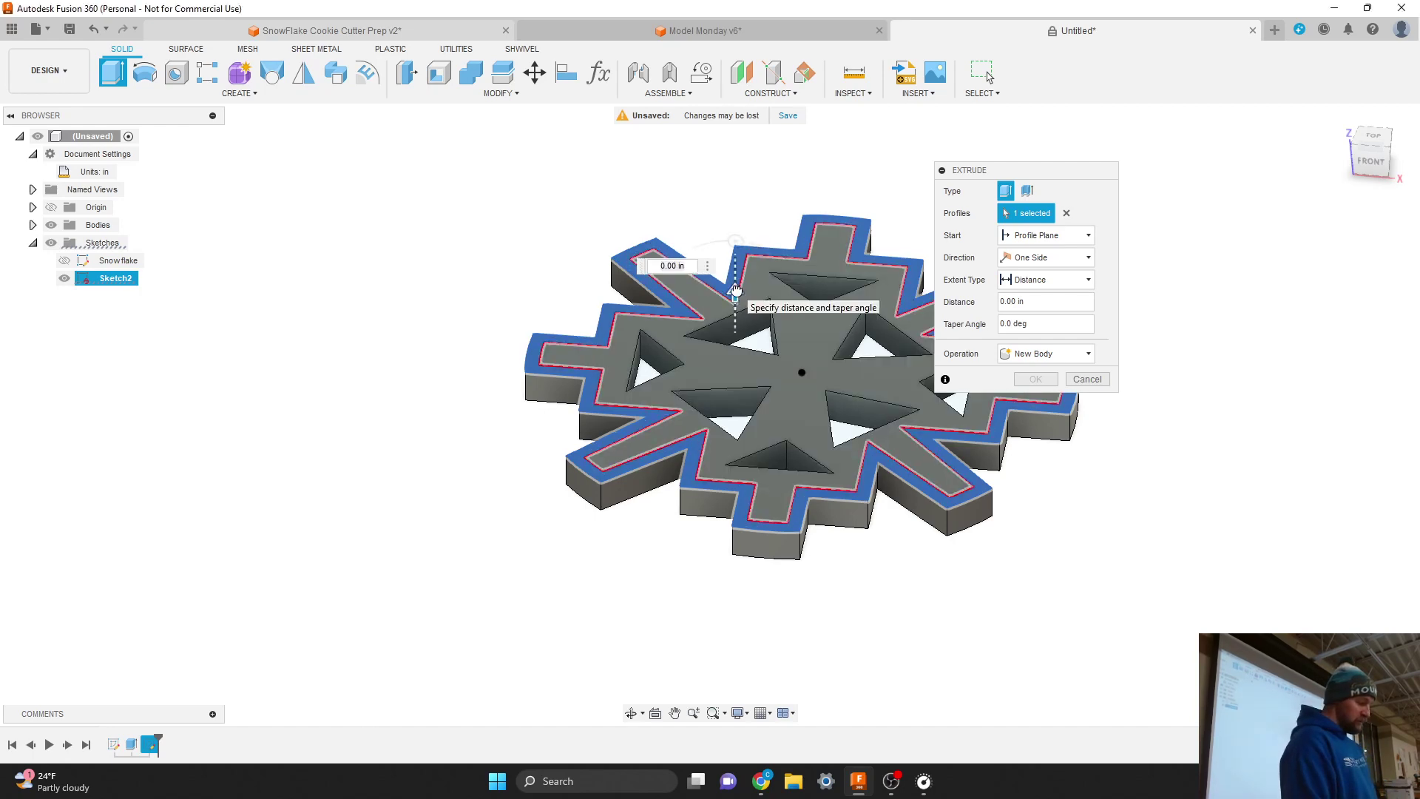
pyautogui.moveTo(734, 292); pyautogui.dragTo(730, 250)
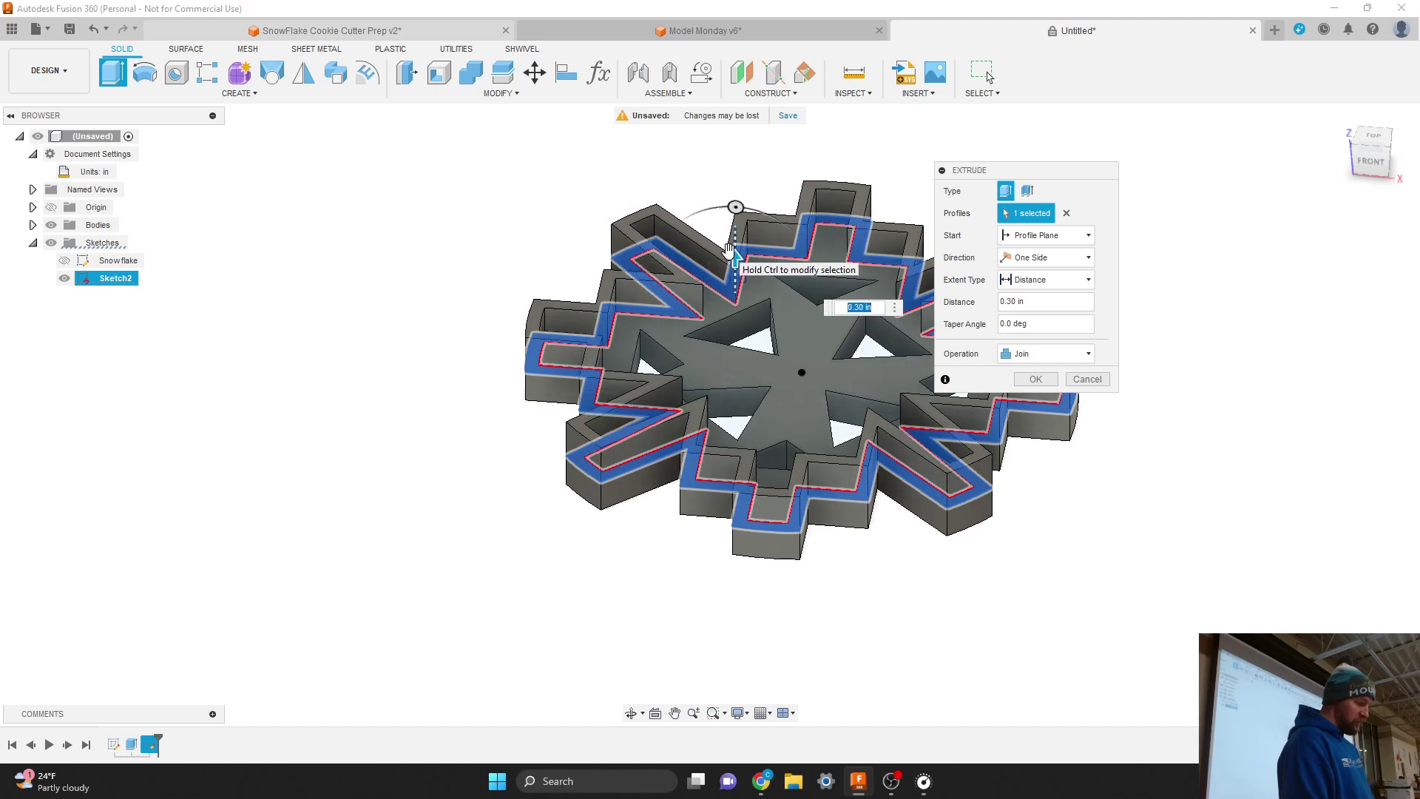
pyautogui.write('.25')
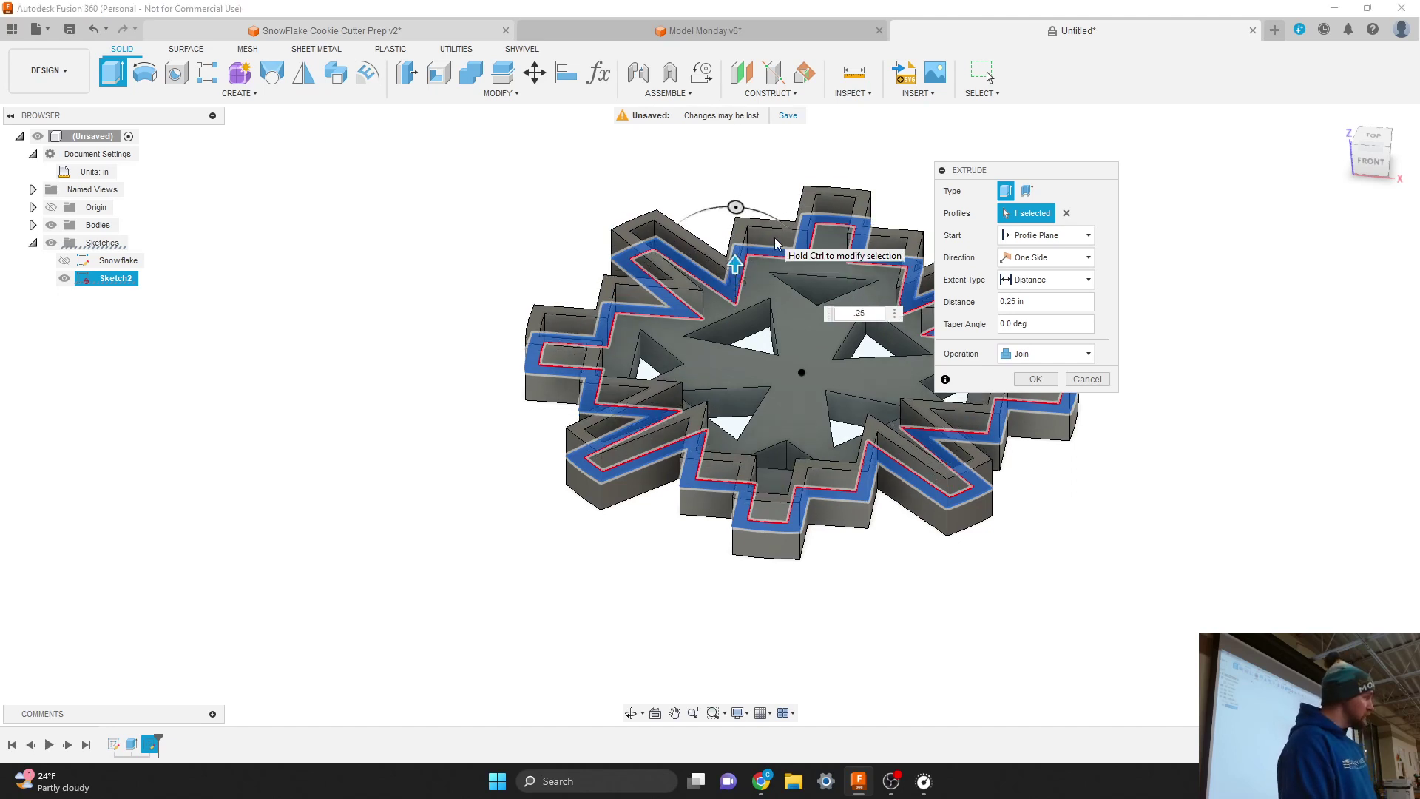
pyautogui.scroll(4, 843, 226)
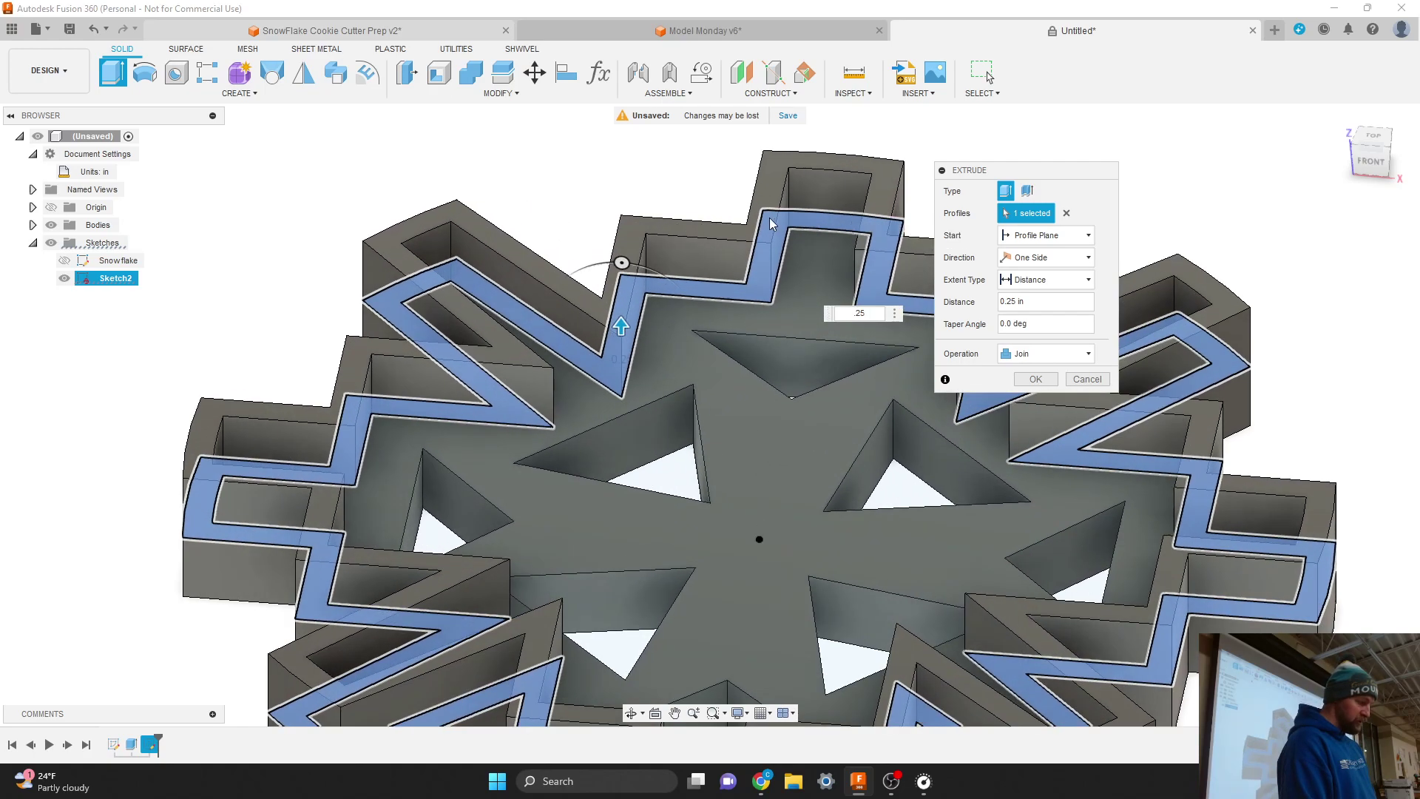
pyautogui.scroll(-2, 746, 229)
pyautogui.scroll(2, 969, 471)
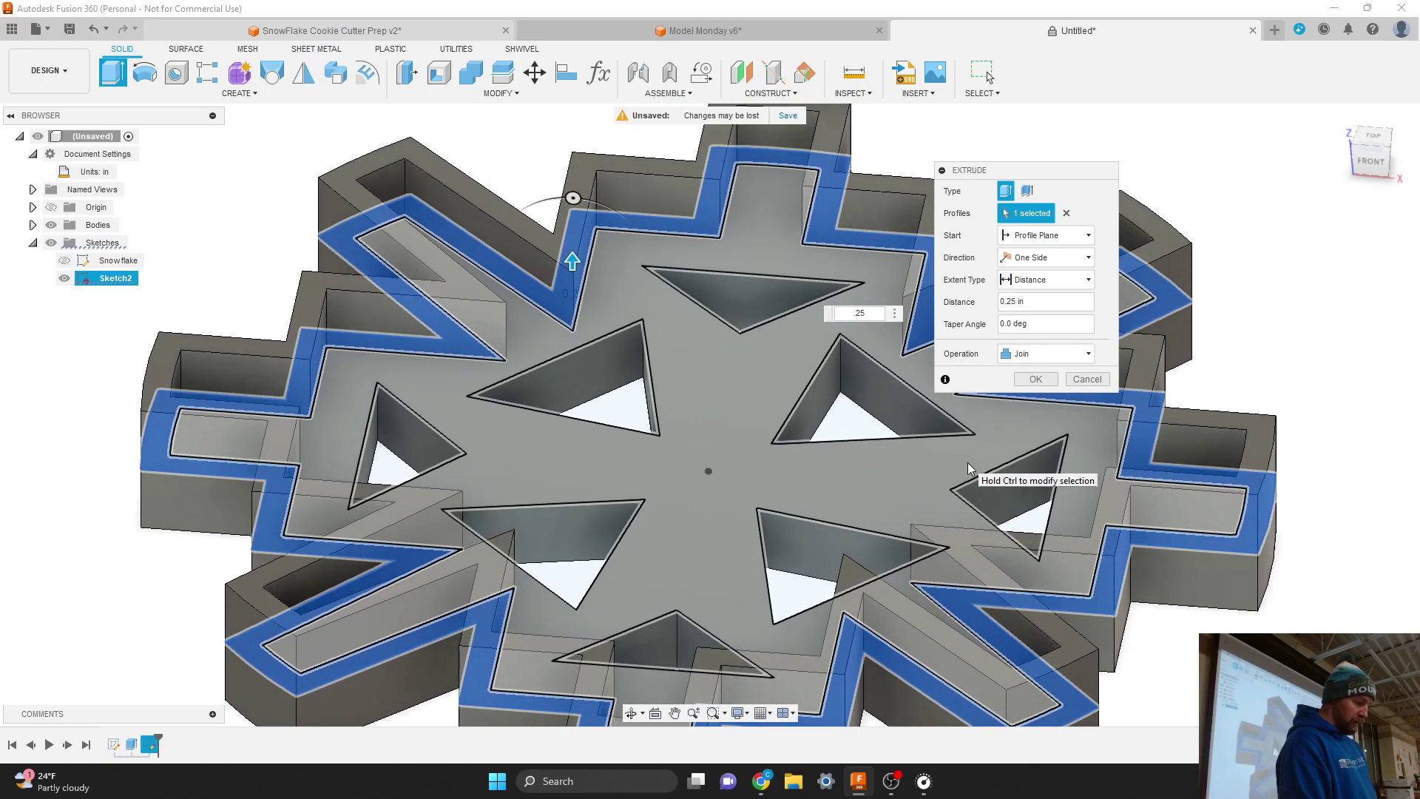
pyautogui.click(1372, 175)
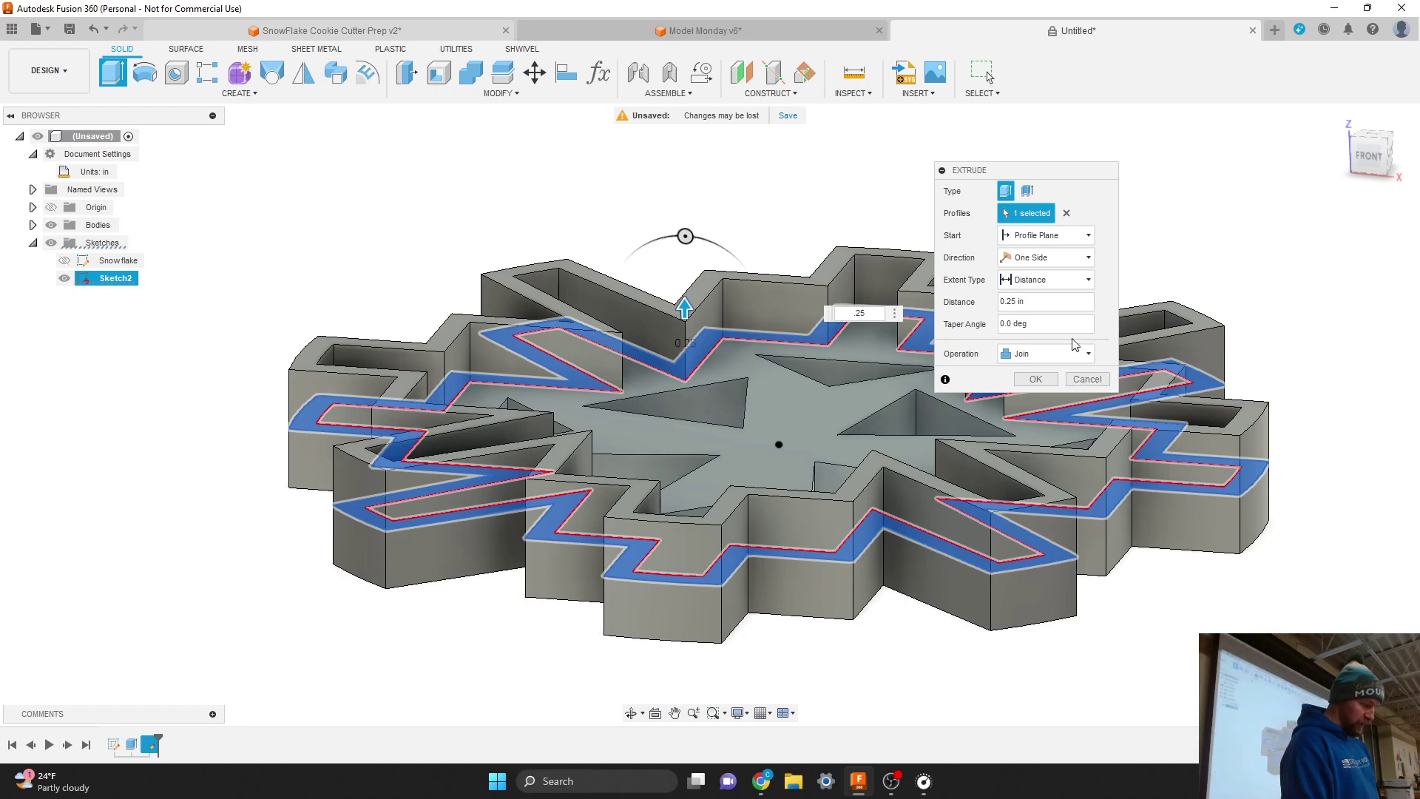
# Set the rim extrusion's taper angle to -10° and commit the 0.25 in walls
pyautogui.click(1013, 323)
pyautogui.write('-12')
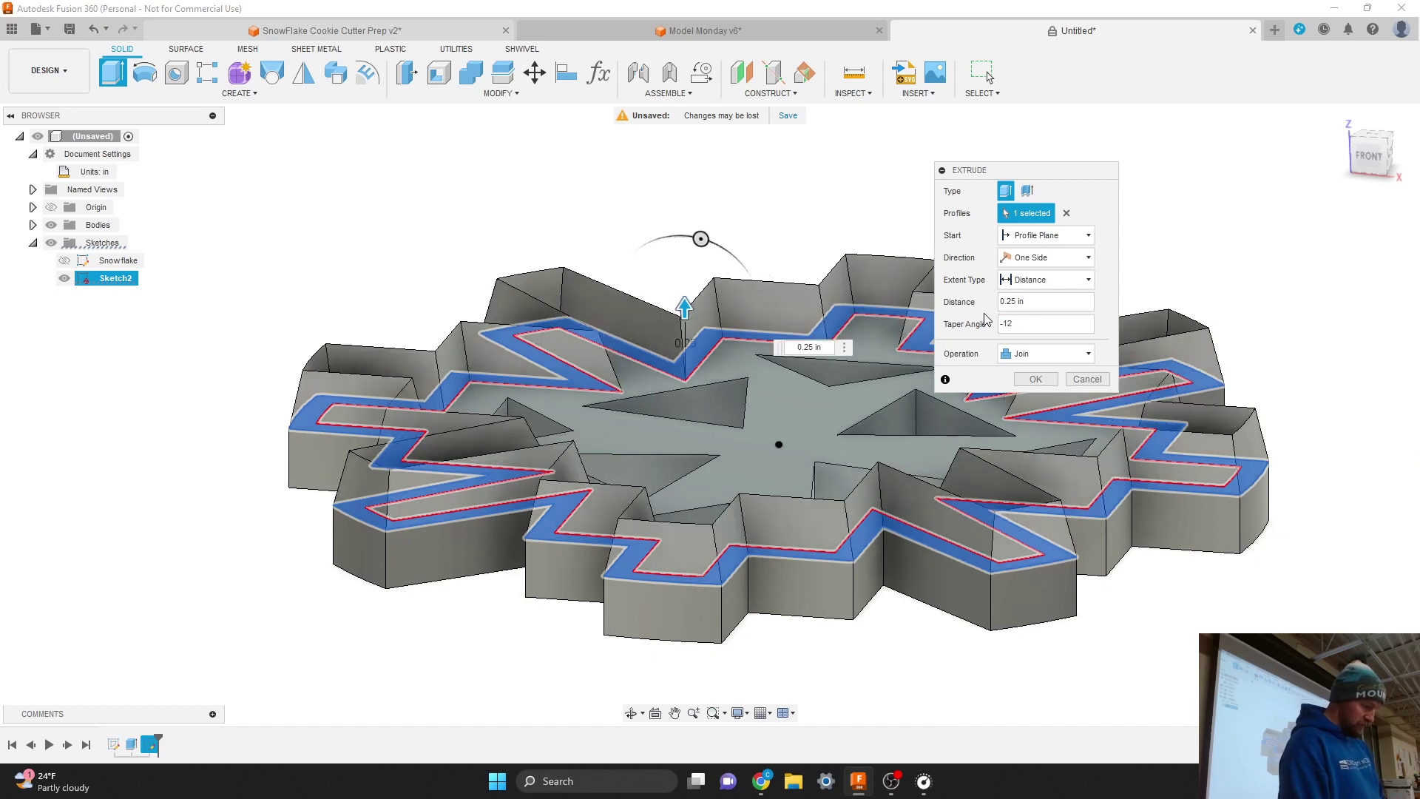
pyautogui.press('BackSpace')
pyautogui.write('0')
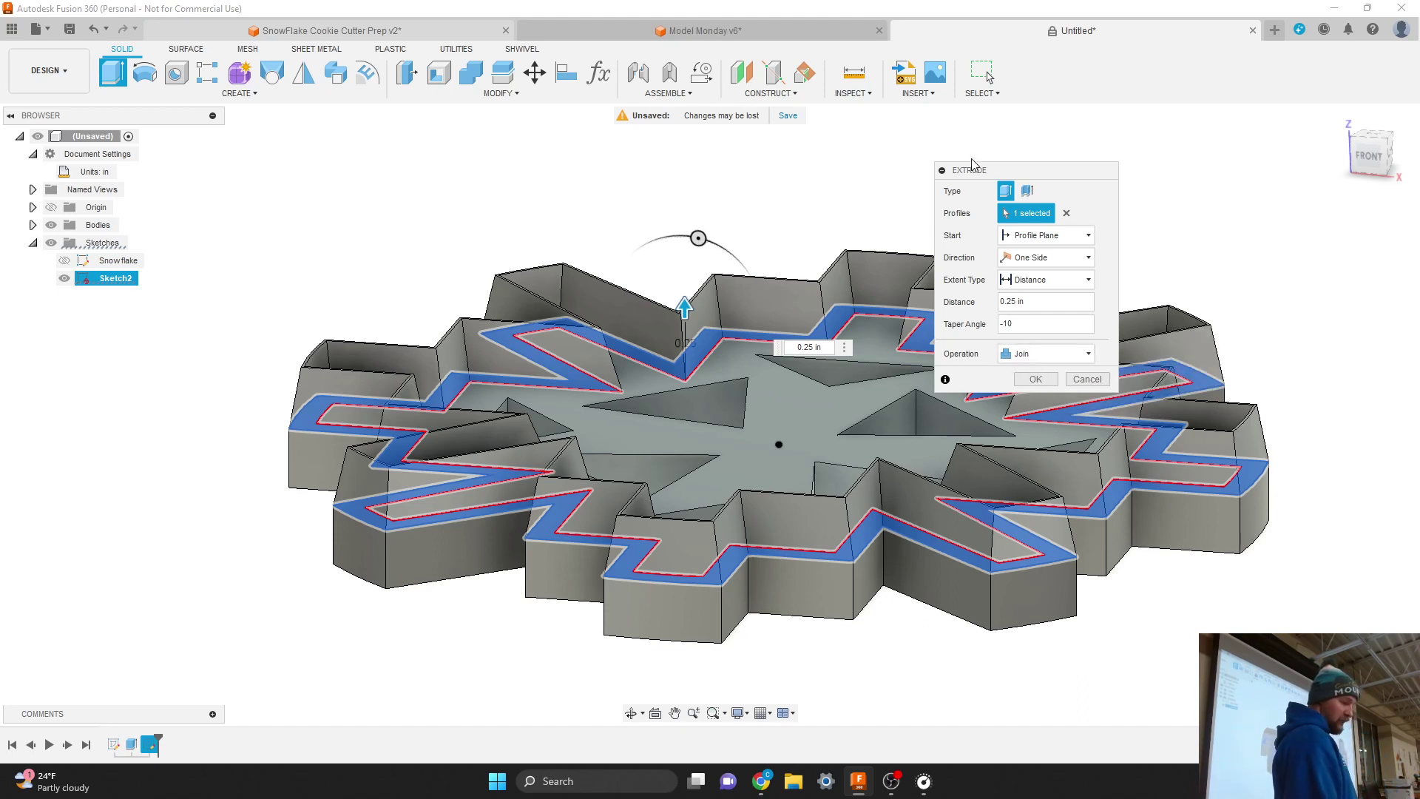
pyautogui.moveTo(971, 170); pyautogui.dragTo(928, 148)
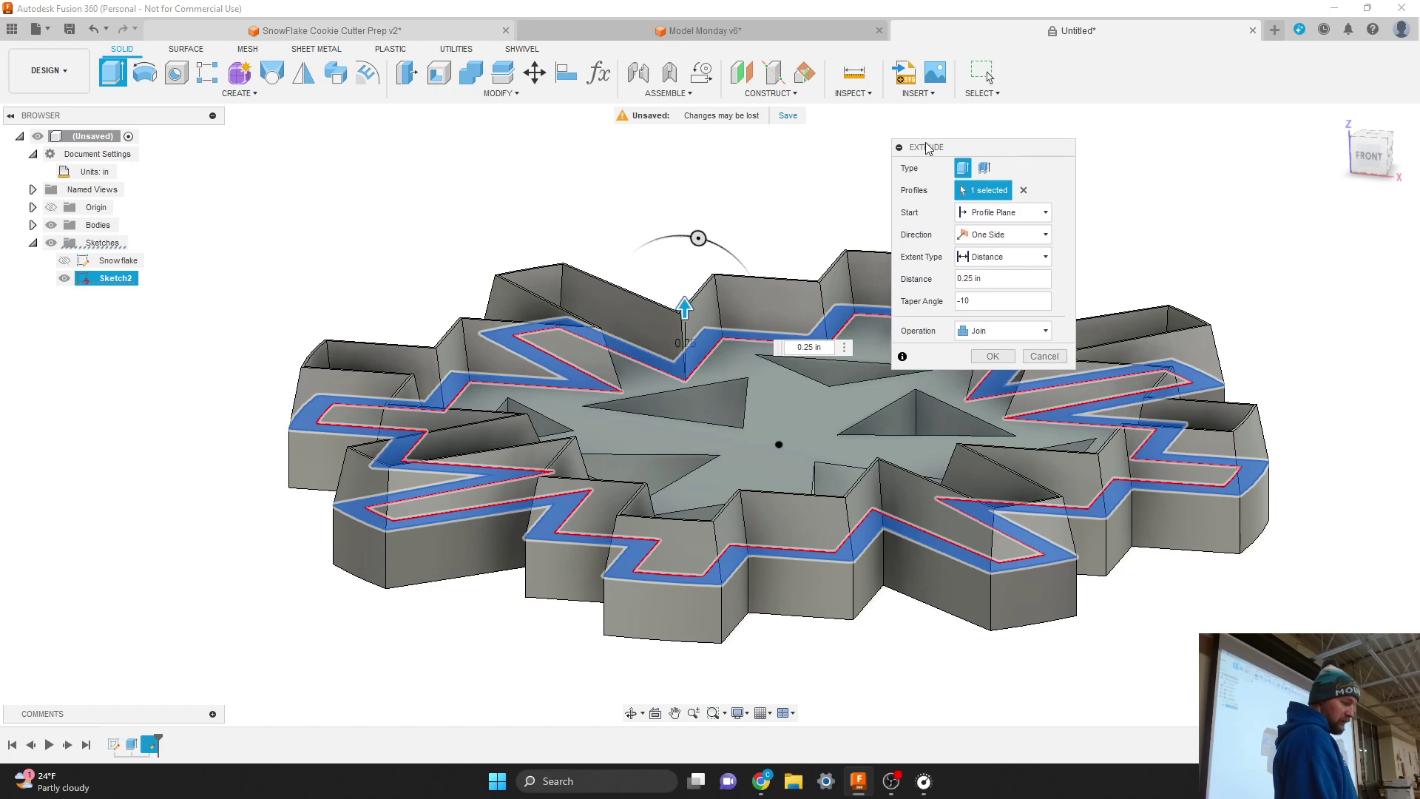
pyautogui.click(991, 359)
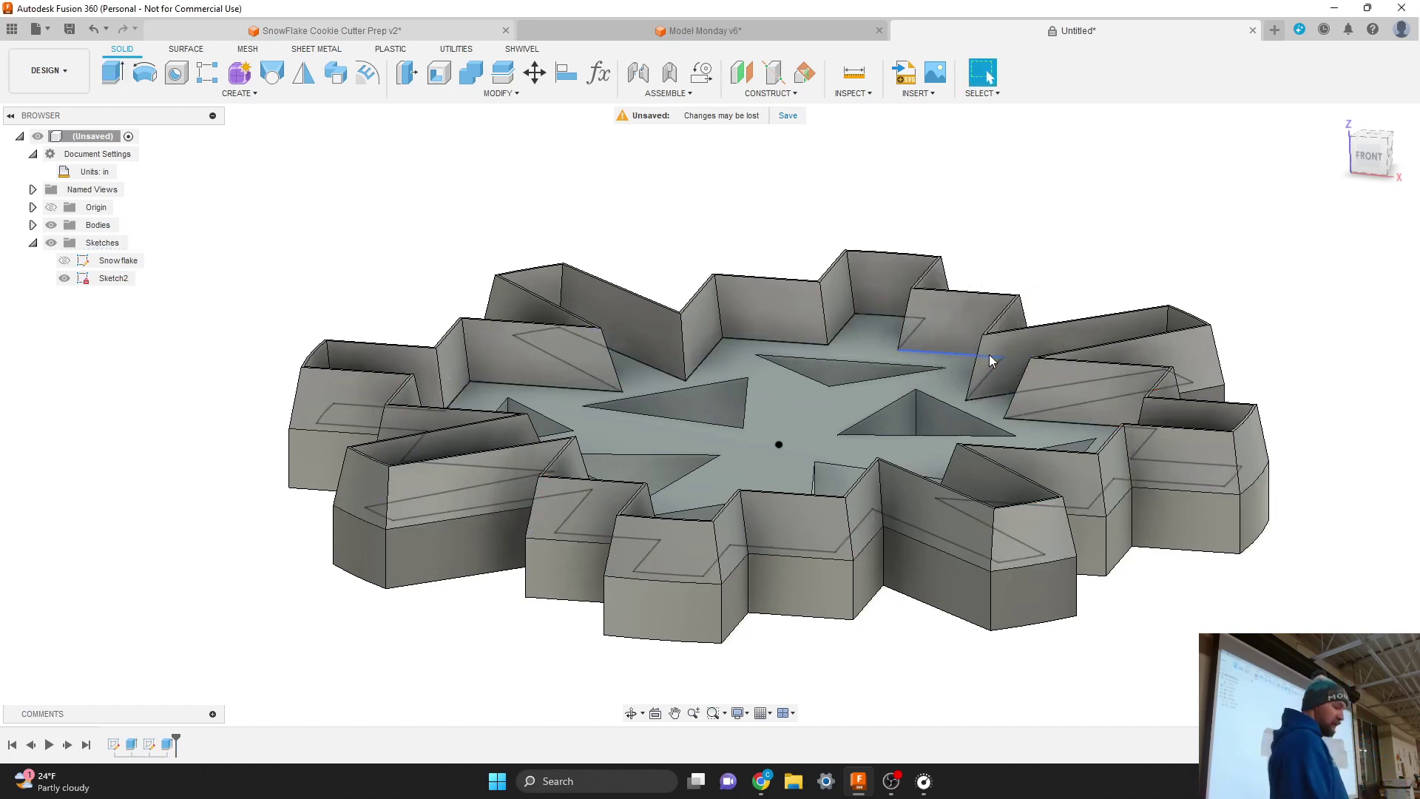
pyautogui.moveTo(1374, 154); pyautogui.dragTo(1372, 189)
pyautogui.scroll(-2, 1020, 263)
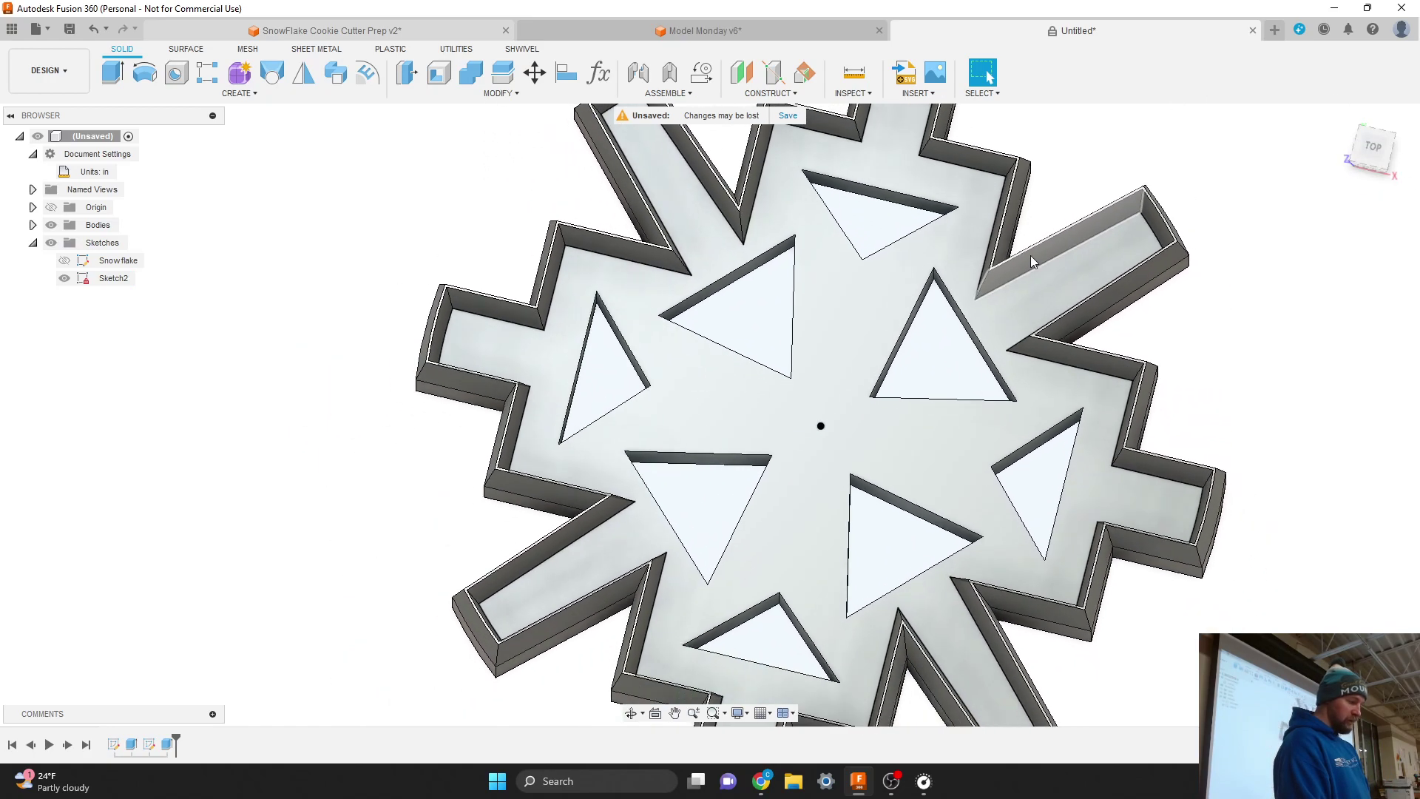
pyautogui.click(1372, 148)
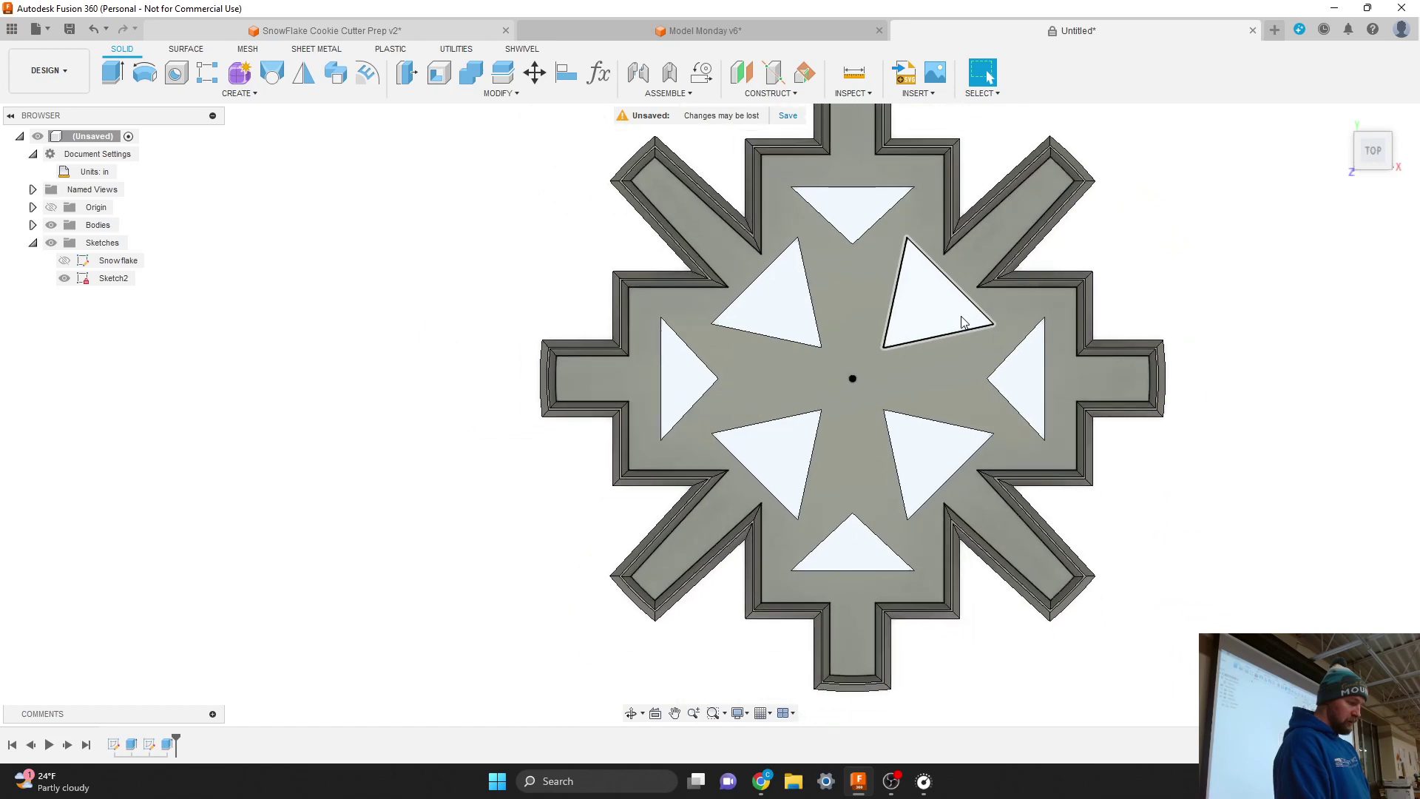
pyautogui.moveTo(1340, 118); pyautogui.dragTo(1351, 118)
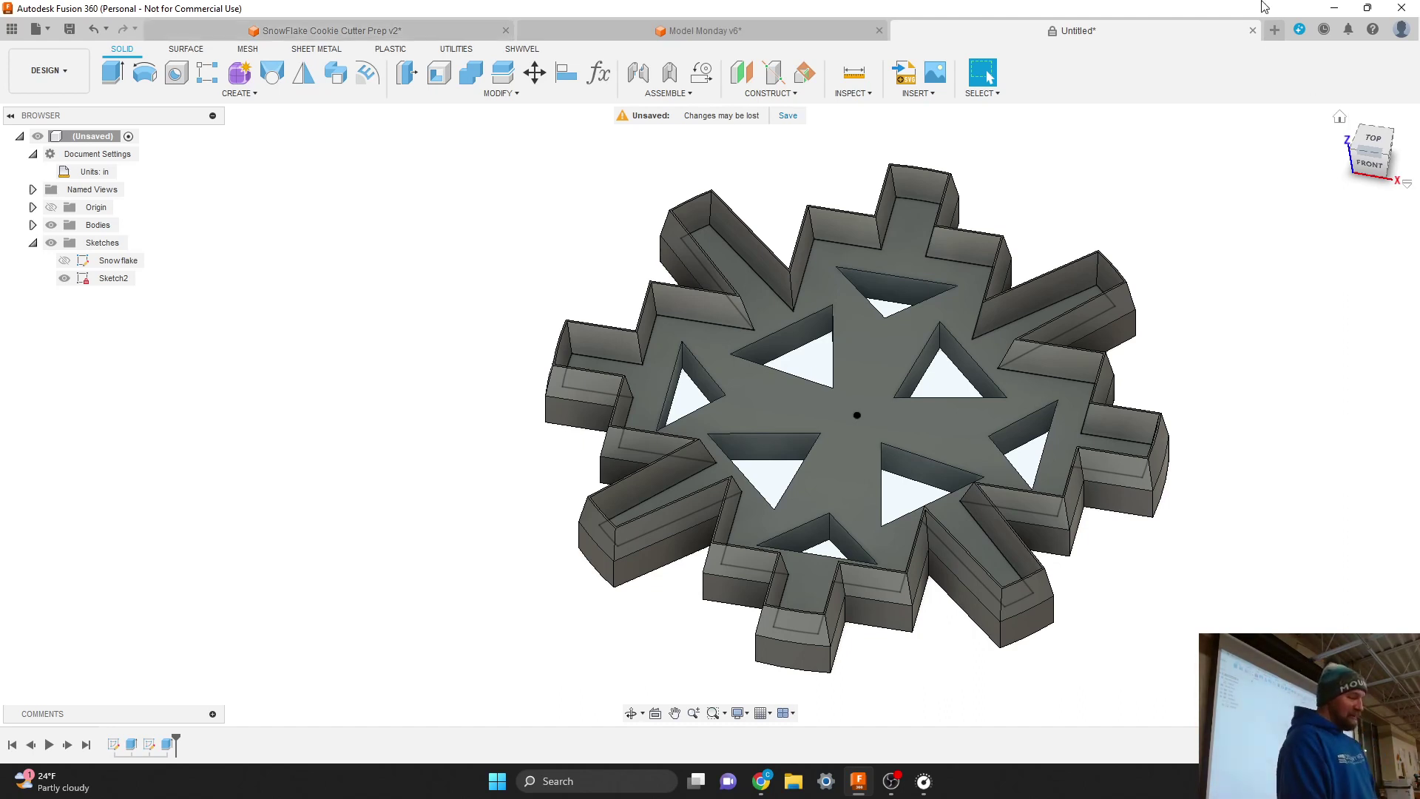
# Switch to Model Monday v6 and zoom around the 'Snowflake Cookie Cutter' title scene
pyautogui.click(804, 25)
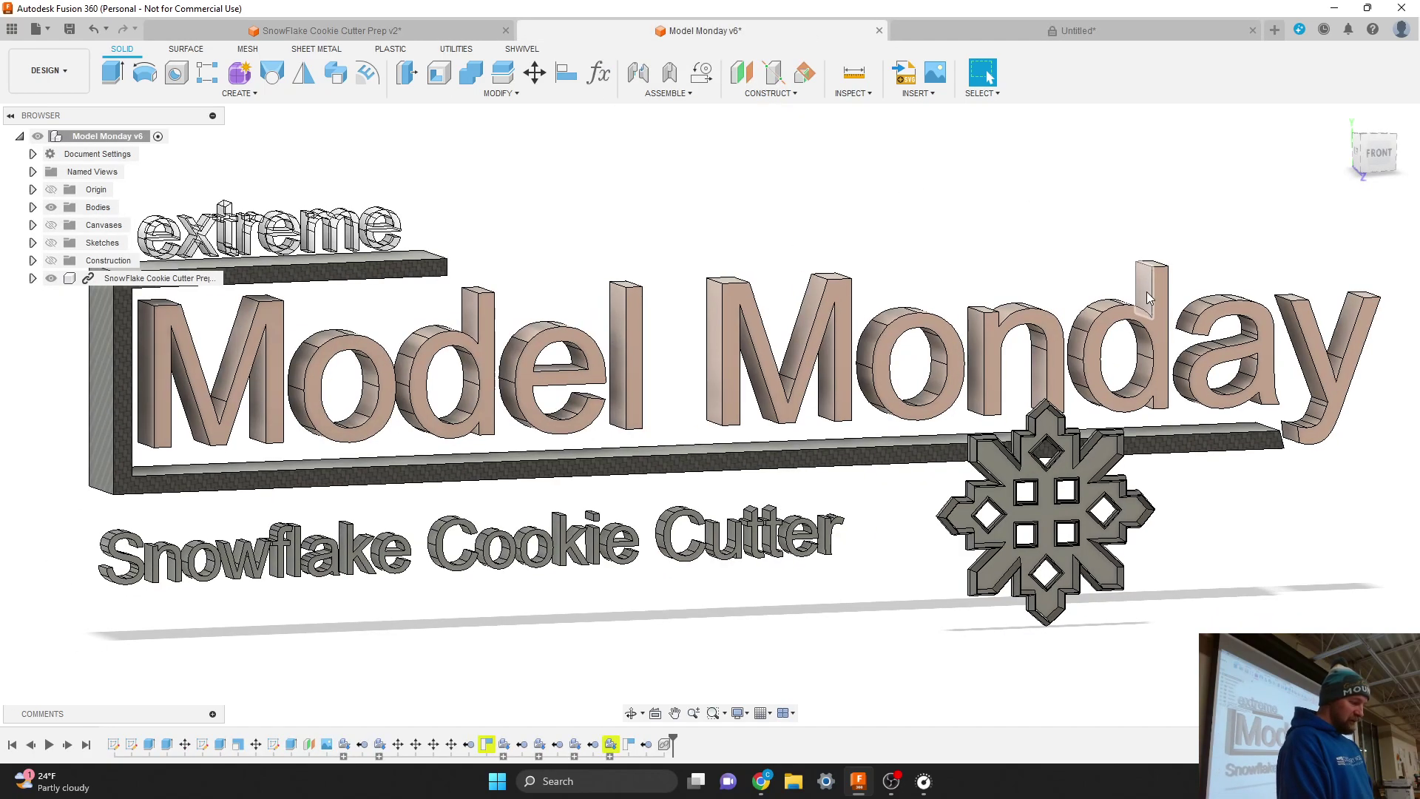
pyautogui.scroll(-2, 1148, 298)
pyautogui.scroll(3, 827, 276)
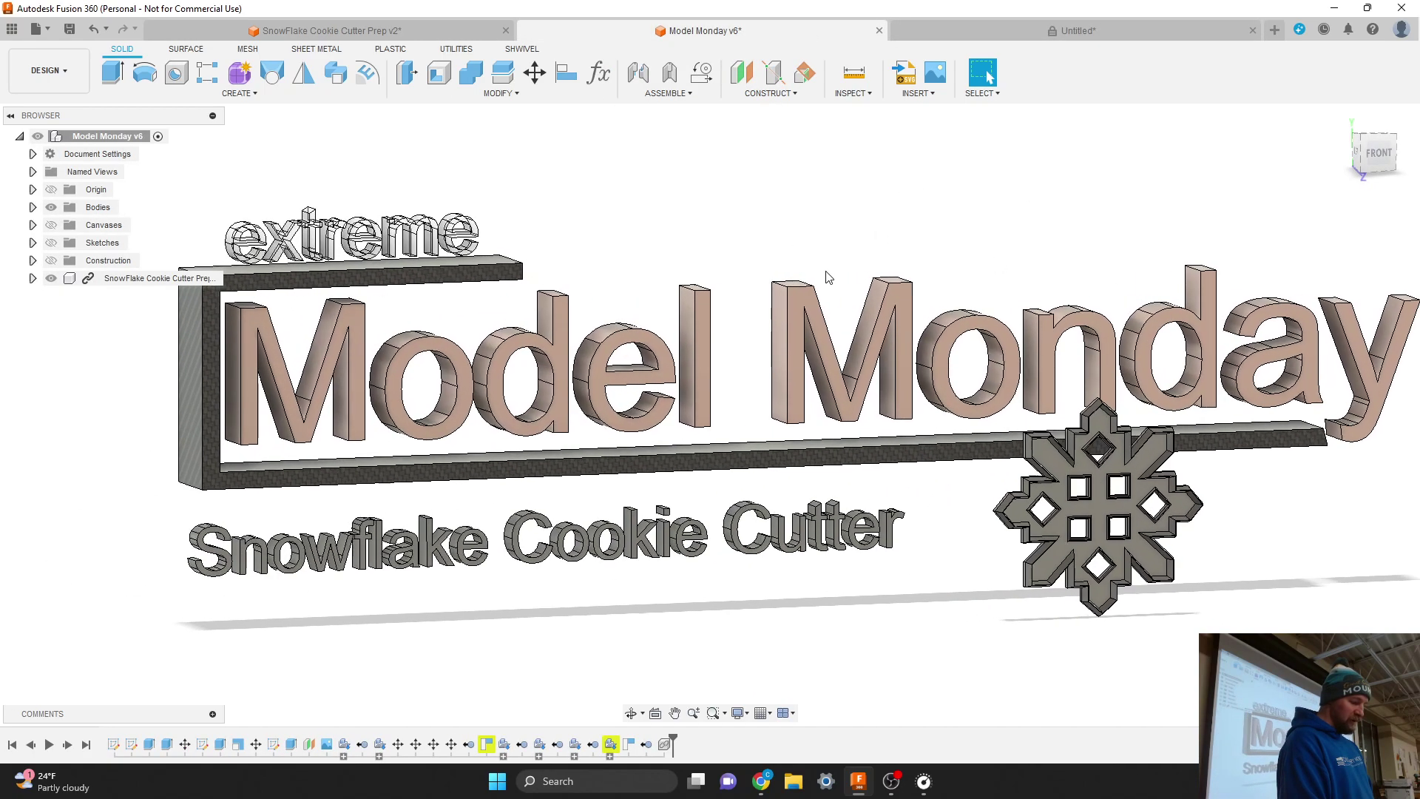
pyautogui.scroll(-1, 827, 275)
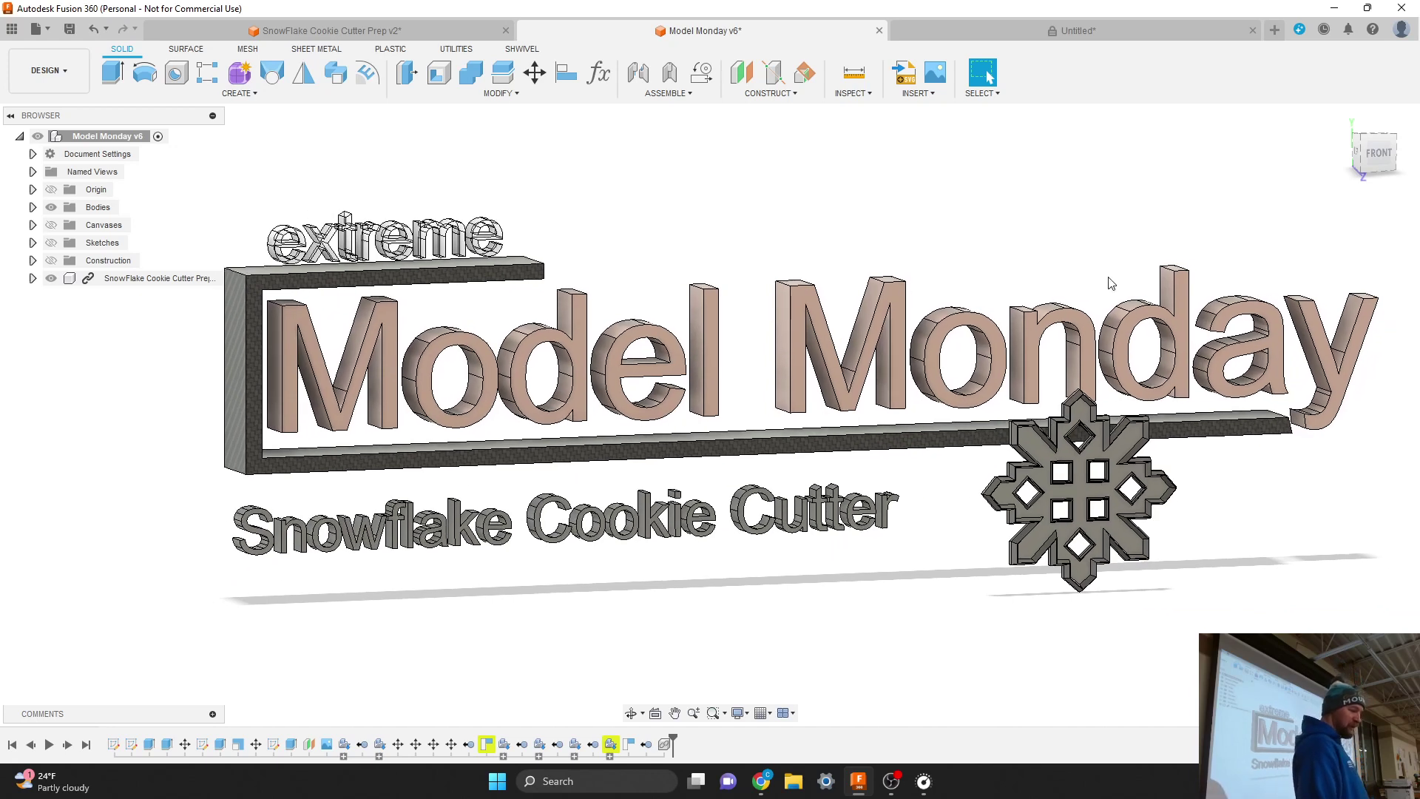
pyautogui.scroll(1, 1109, 283)
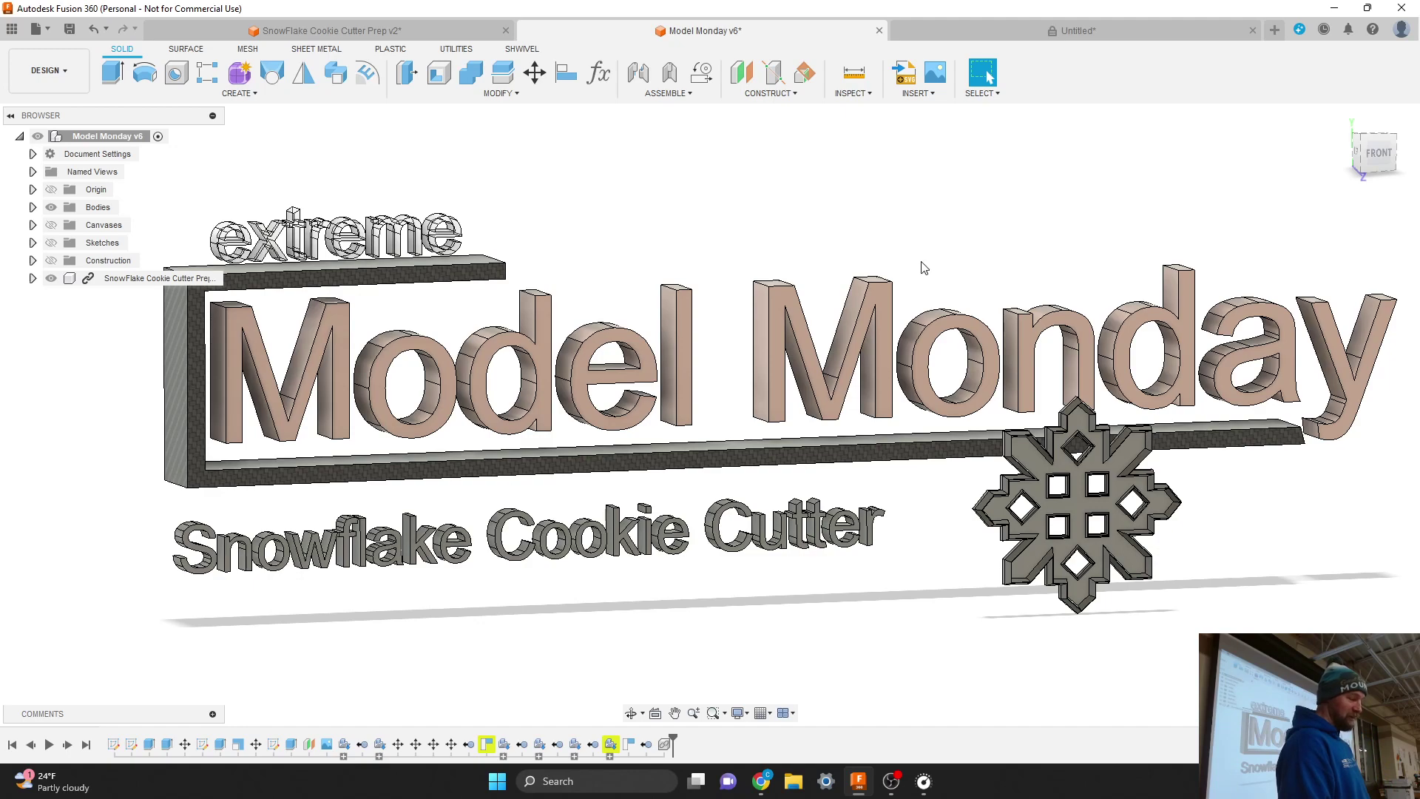
pyautogui.scroll(-3, 725, 267)
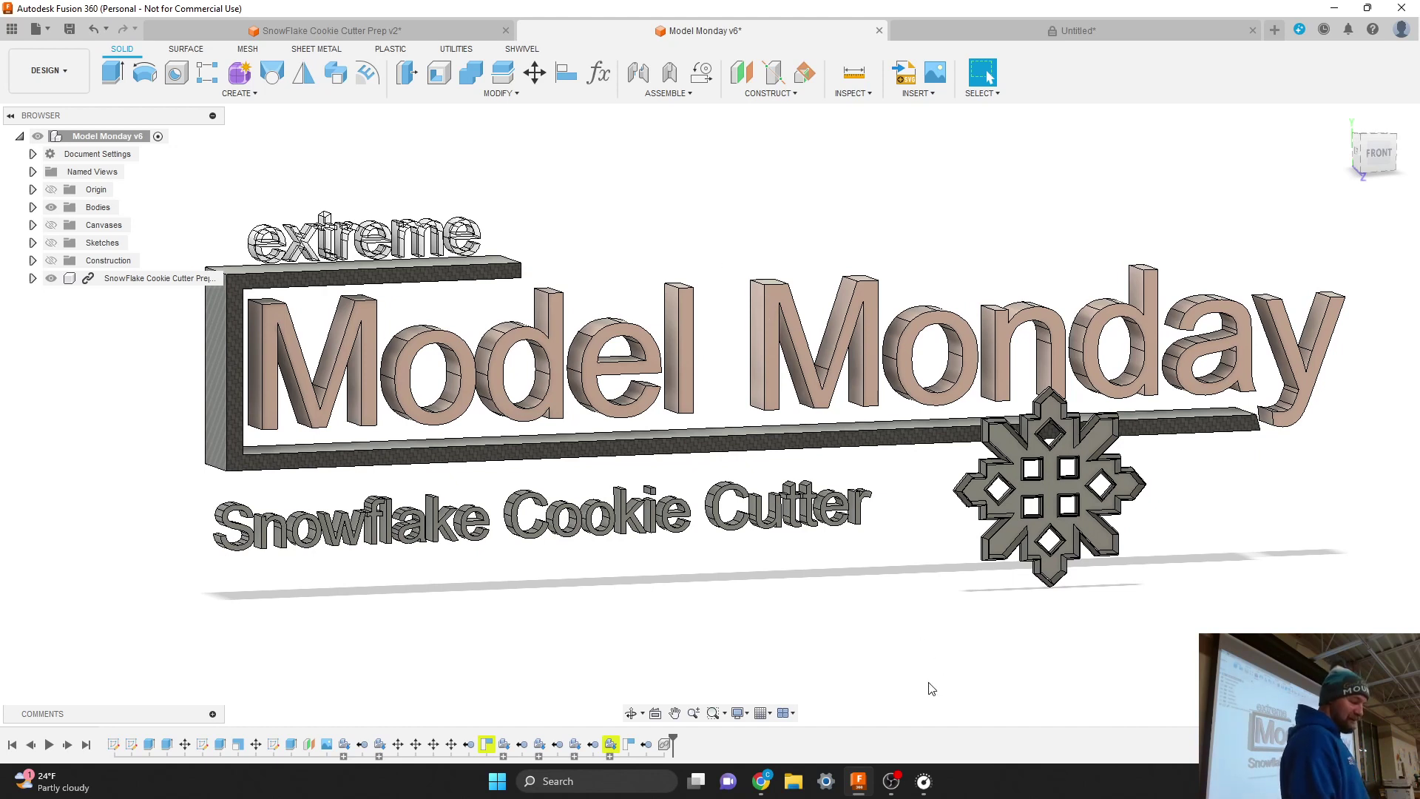
pyautogui.moveTo(894, 784)
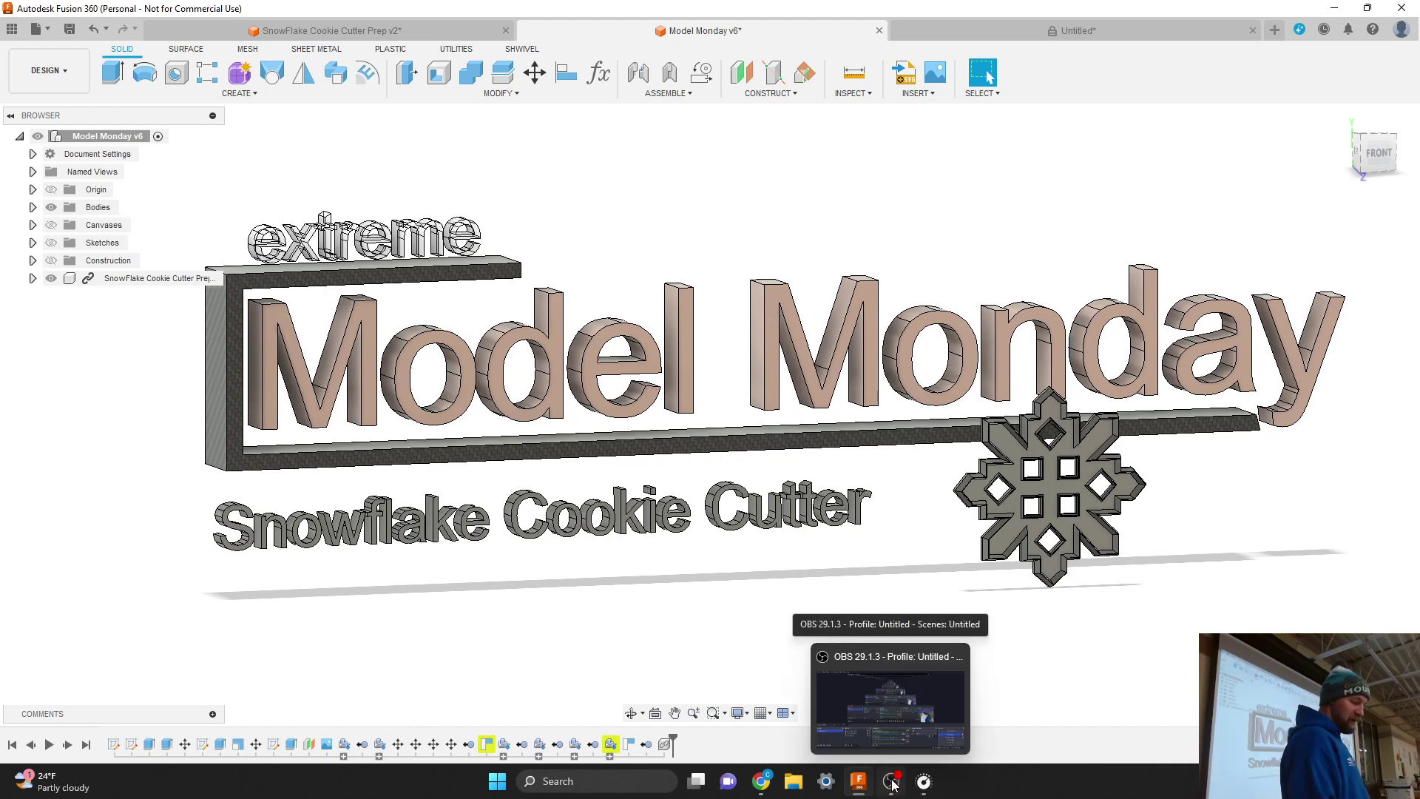